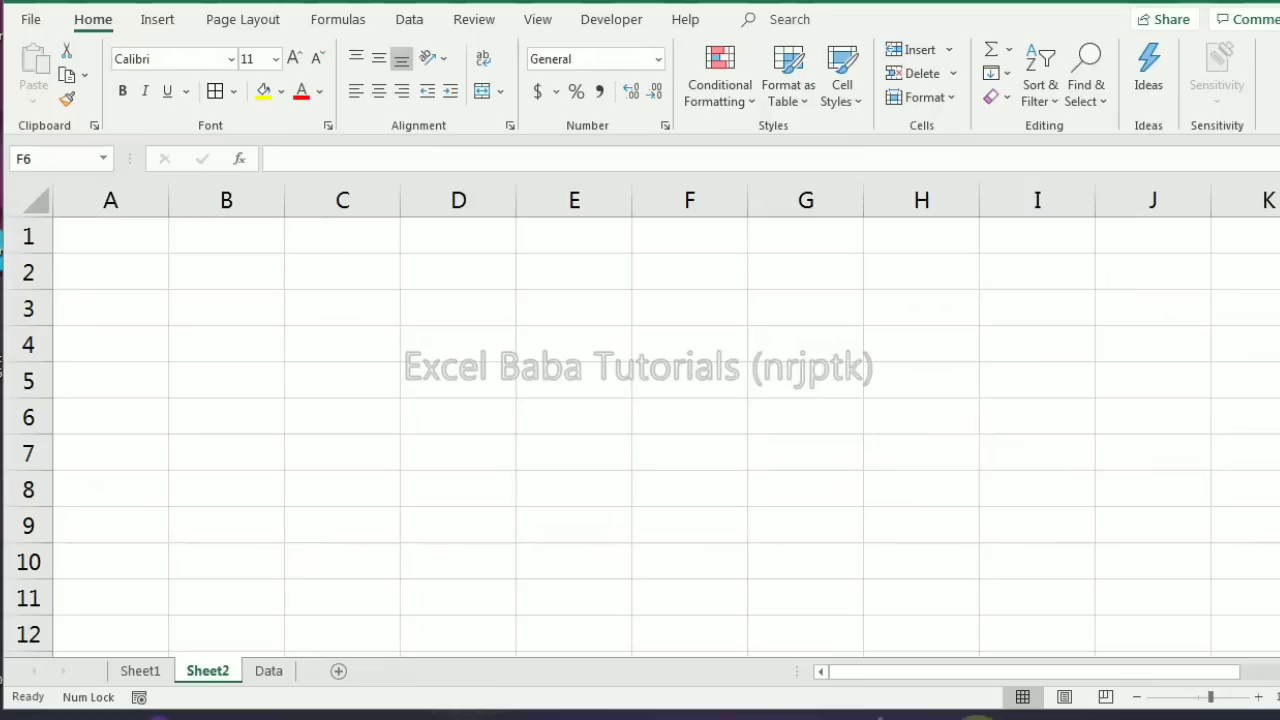
left_click(329, 363)
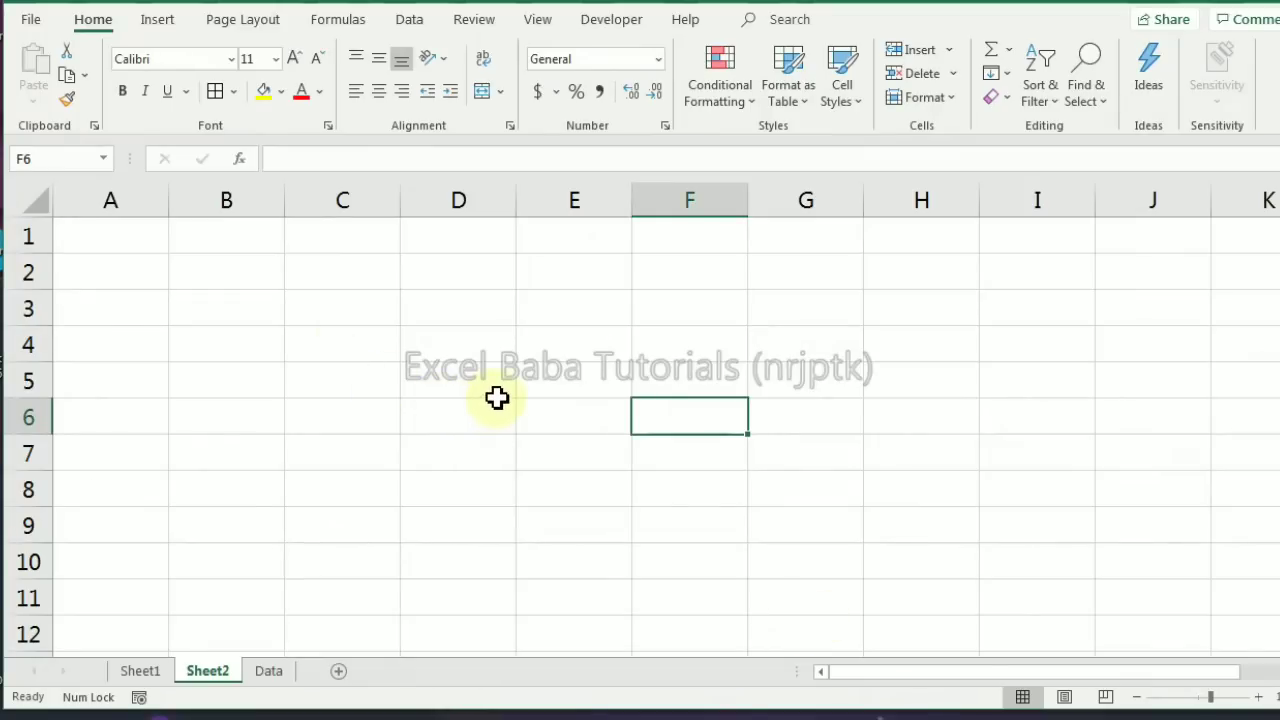
left_click(520, 372)
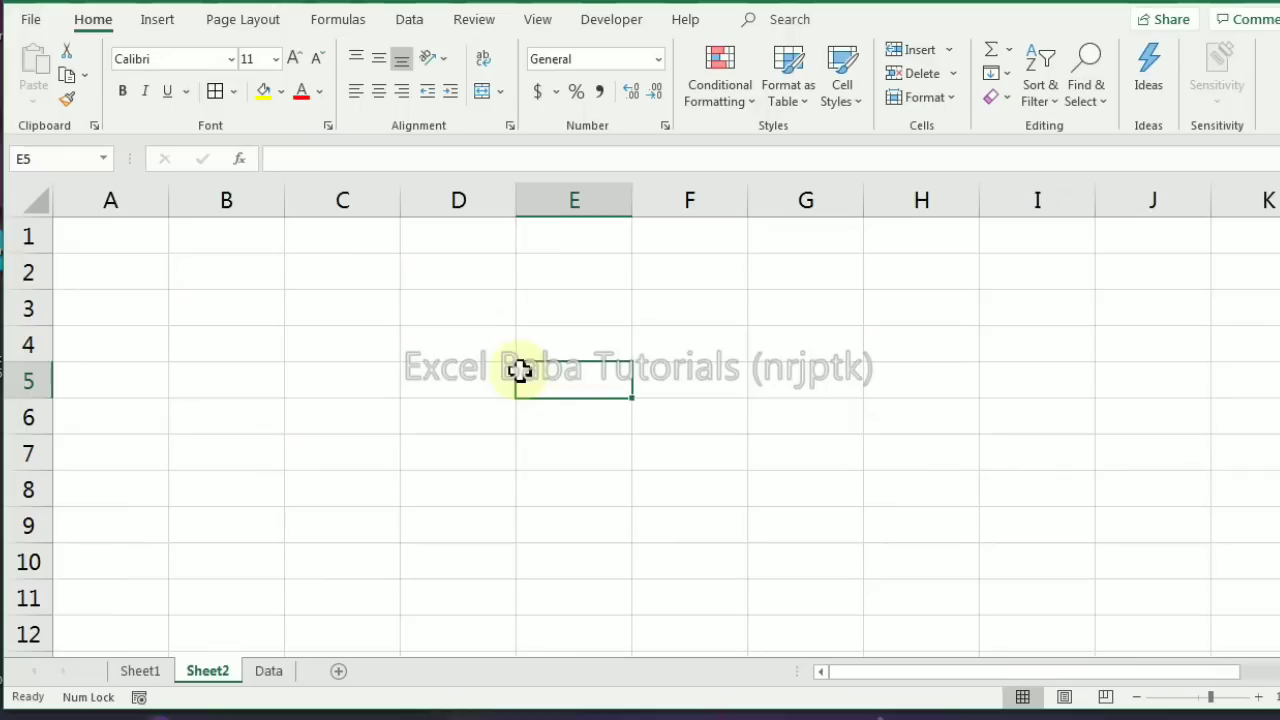
type("=c2")
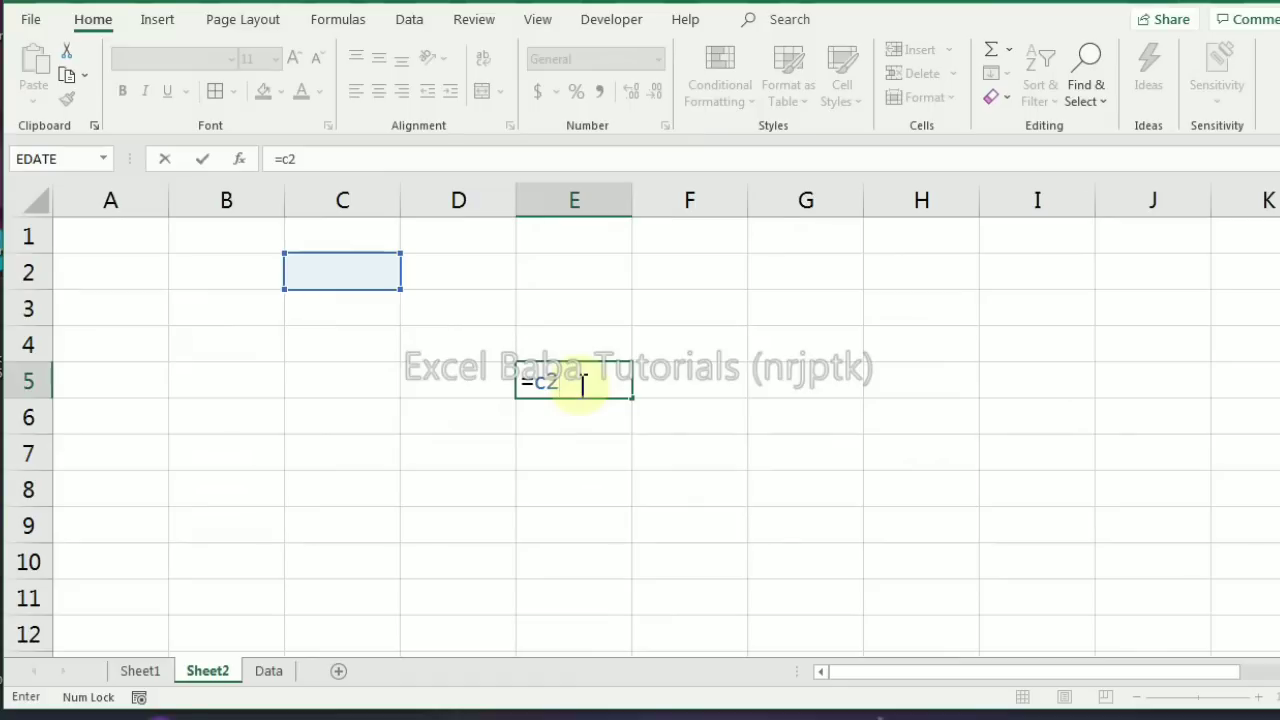
key("BackSpace")
key("BackSpace")
type("e5")
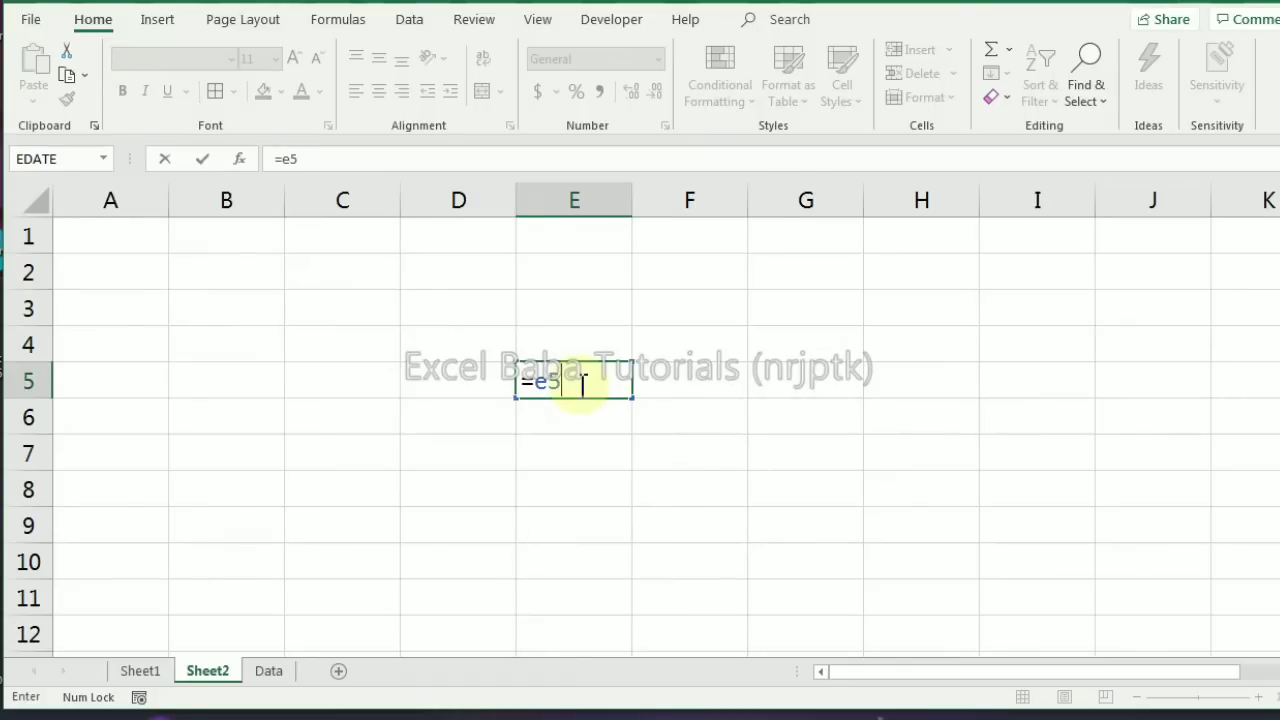
key("Escape")
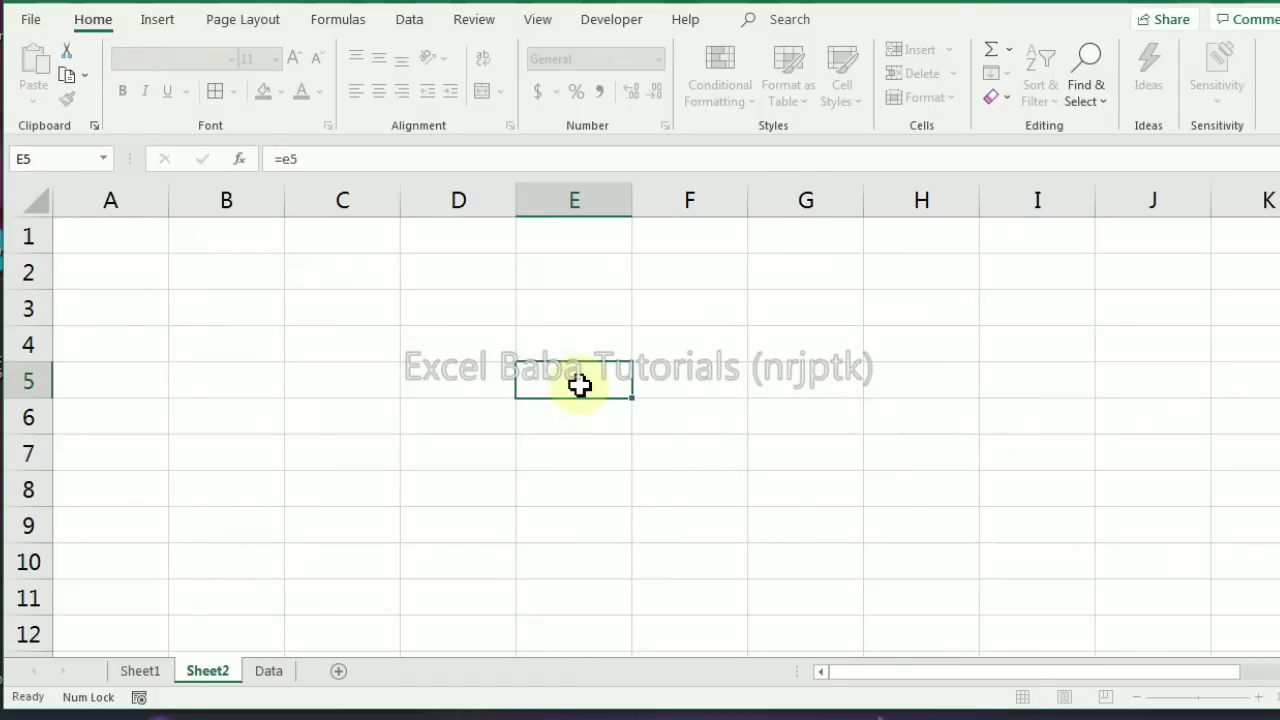
Enter the formula =F5 in cell E5 and highlight column F and row 5 with yellow fill
type("=f5")
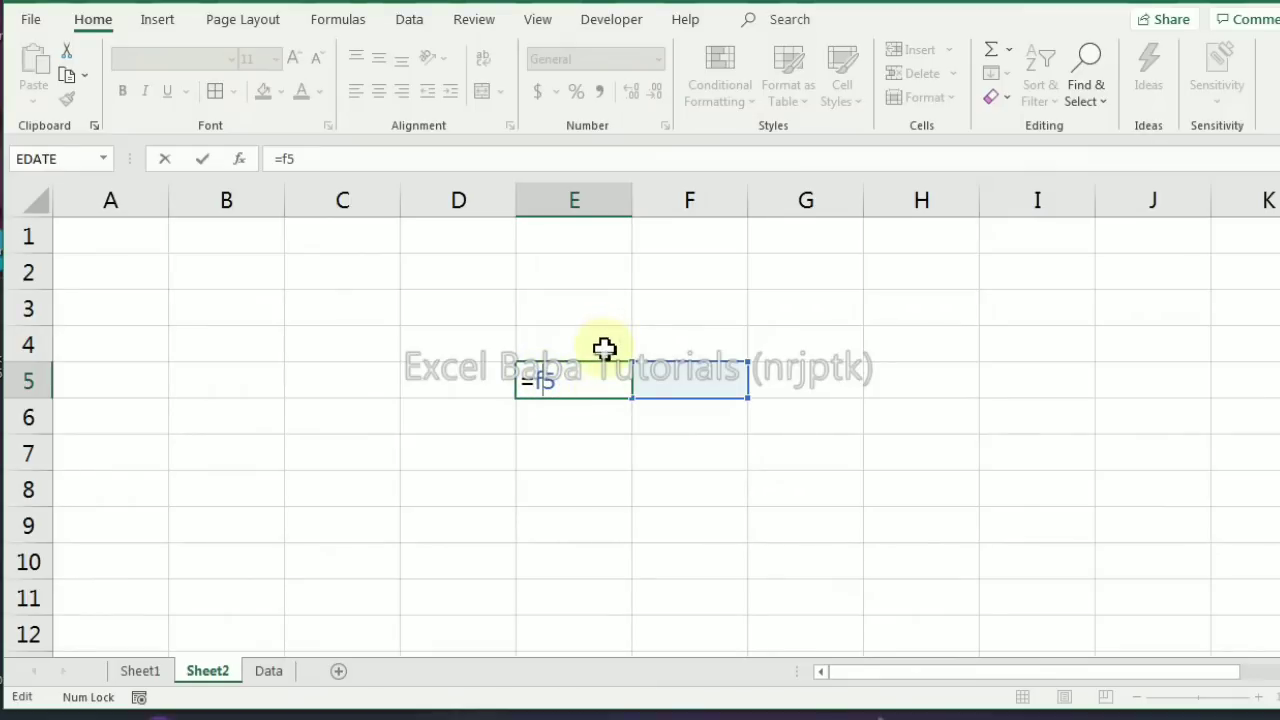
key("Return")
left_click(690, 203)
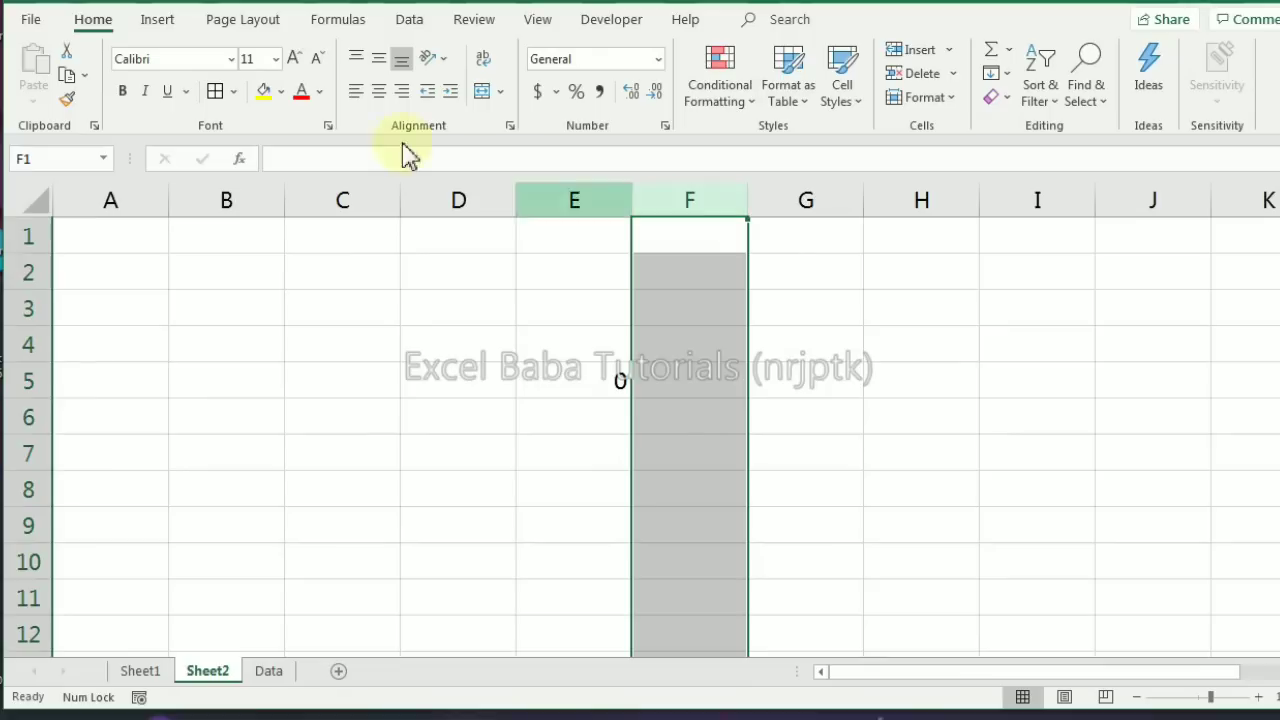
left_click(266, 92)
left_click(10, 379)
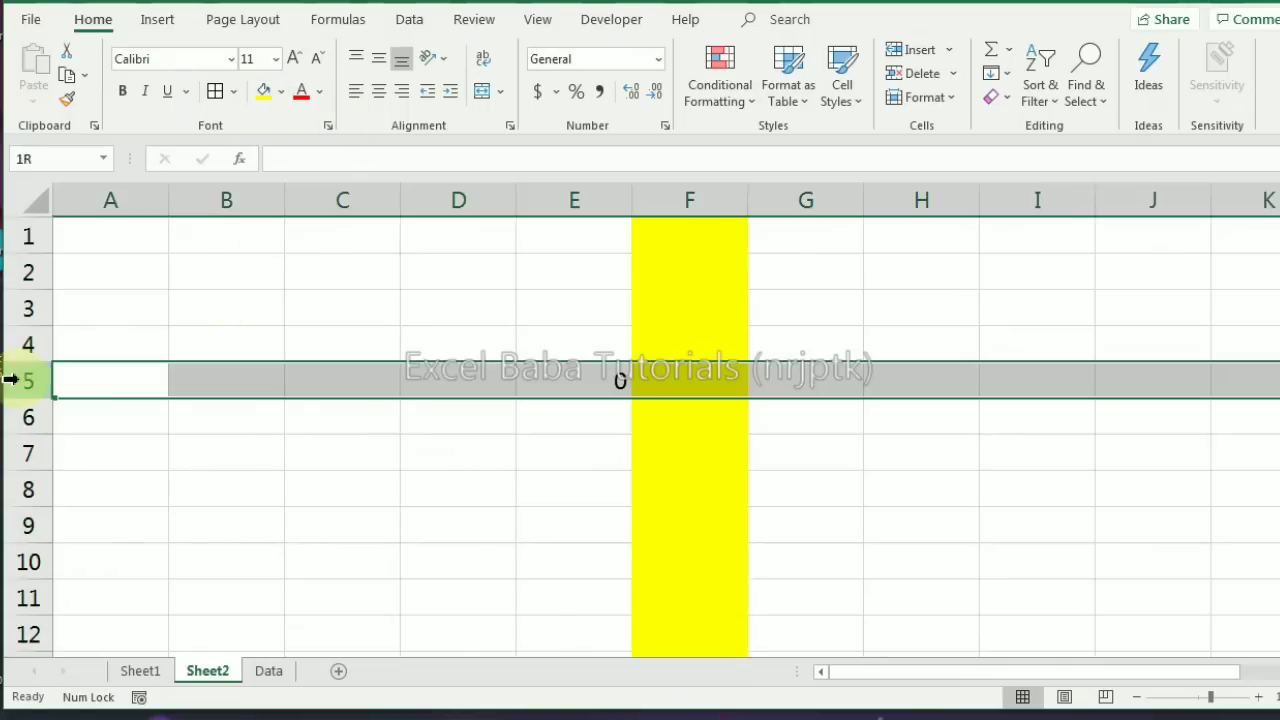
left_click(266, 92)
left_click(688, 380)
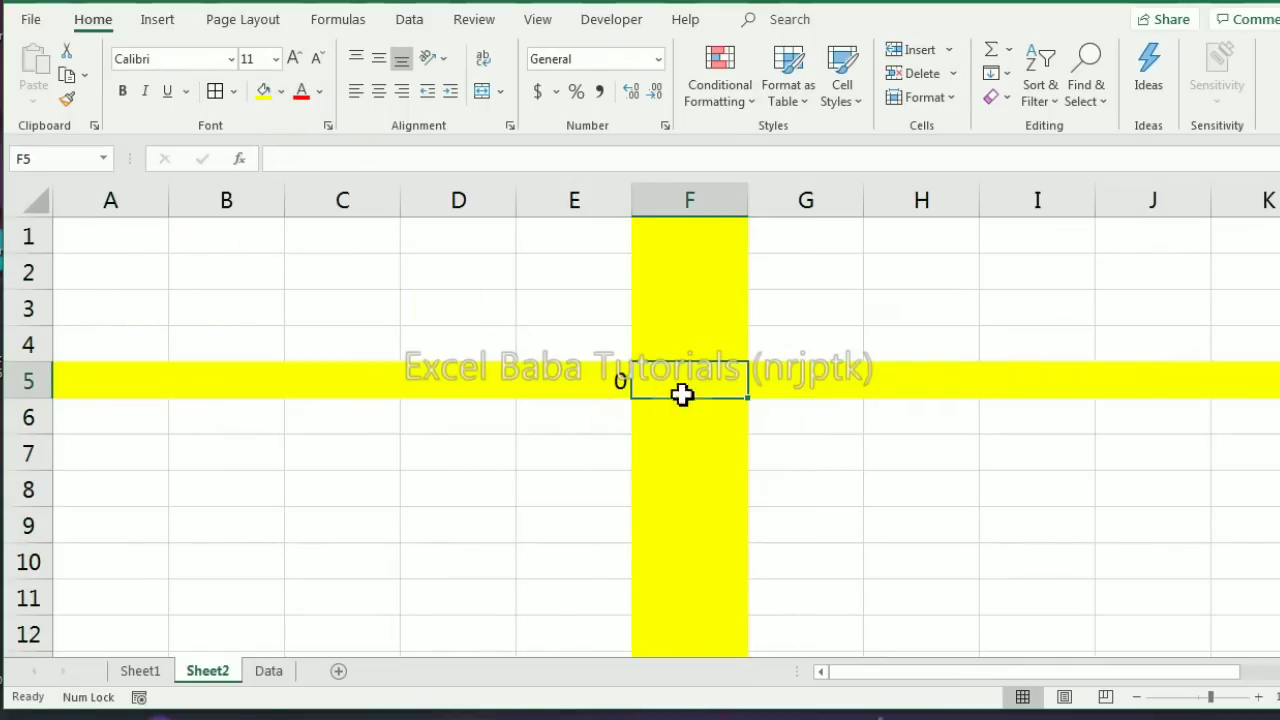
left_click(591, 380)
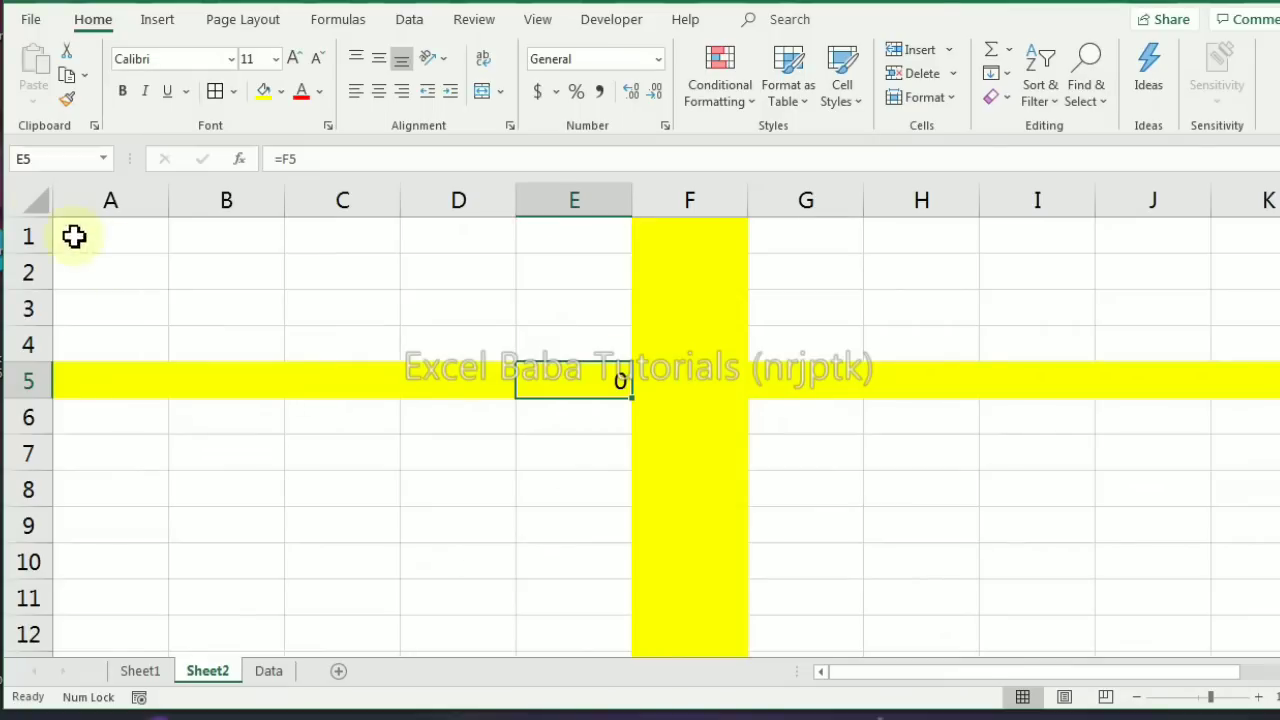
Remove the fill colour from the whole sheet
left_click(38, 201)
left_click(281, 91)
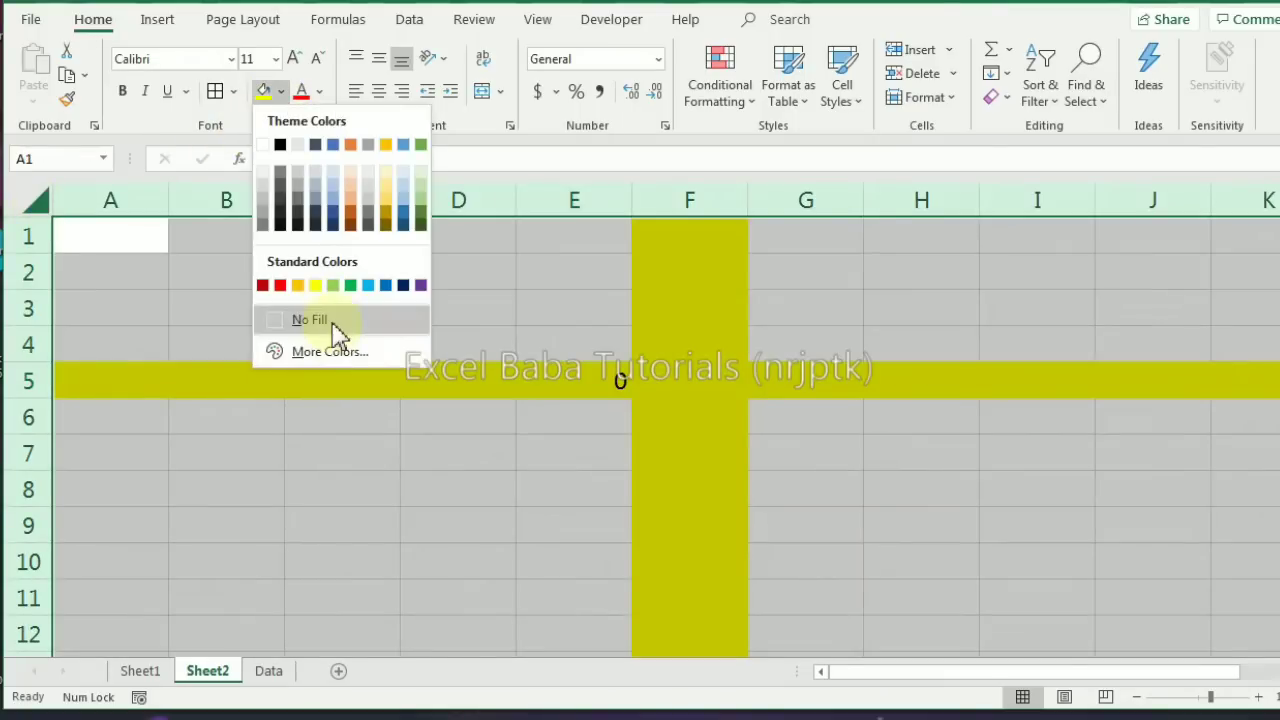
left_click(318, 318)
left_click(625, 381)
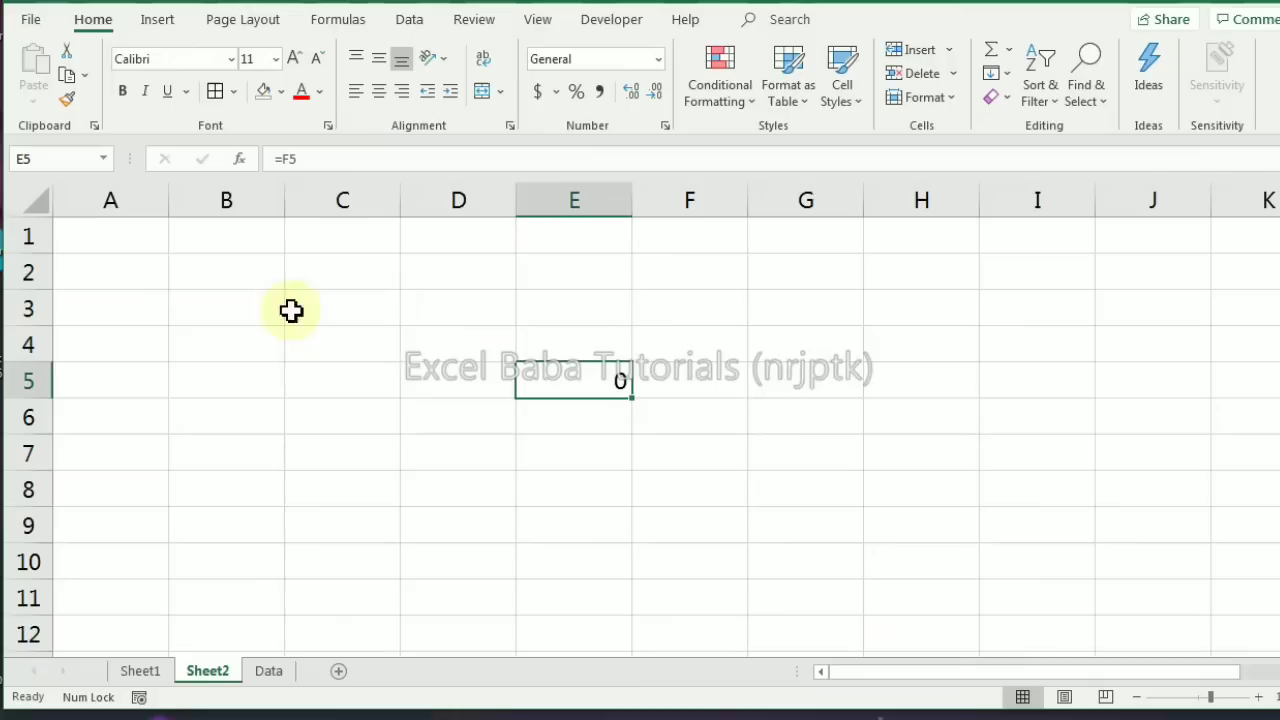
Enter the numbers 1 to 4 down cells A1 to A4 and replace the first one with A
left_click(140, 248)
type("1")
key("Return")
type("2")
key("Return")
type("3")
key("Return")
type("4")
key("Return")
key("Up")
key("Up")
key("Up")
key("Up")
type("A")
key("Return")
Enter Jan in cell A1 and fill the month series down to A9
key("Up")
type("Jan")
key("Return")
key("Up")
left_click_drag(169, 252, 151, 523)
Enter Sun in cell B1 and fill the weekday series down to B9
left_click(191, 246)
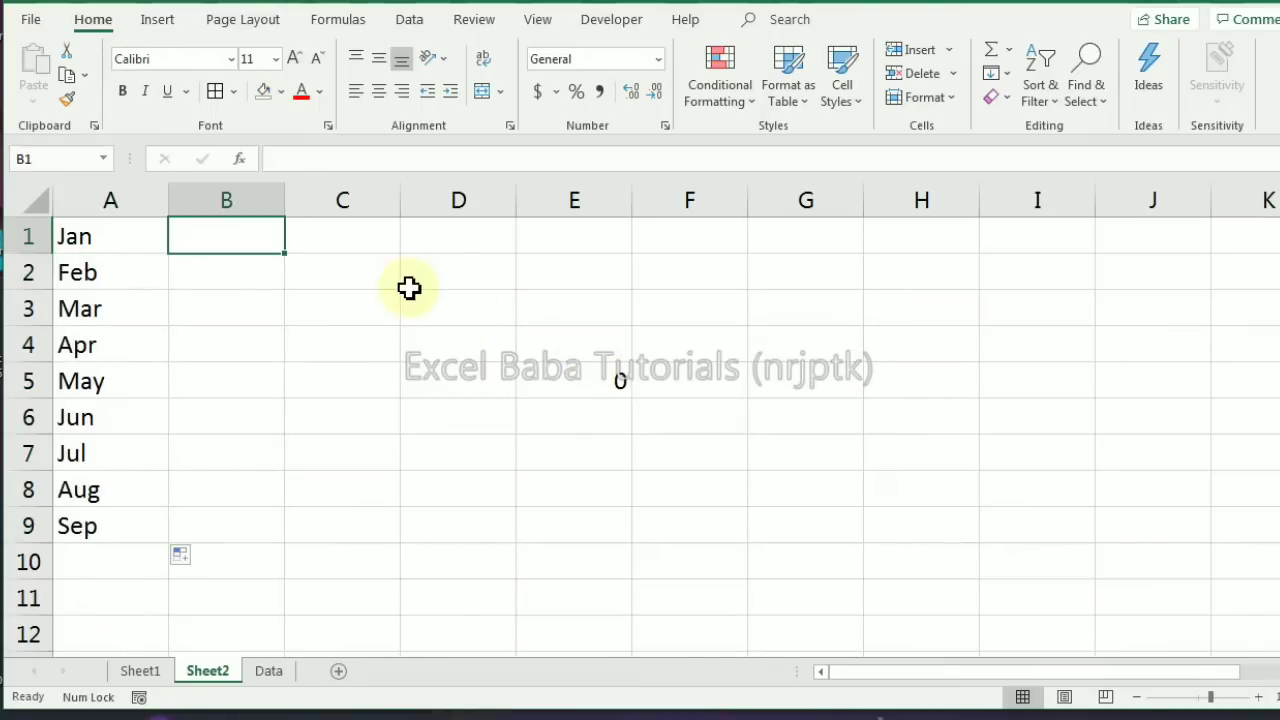
type("Sun")
key("Return")
key("Up")
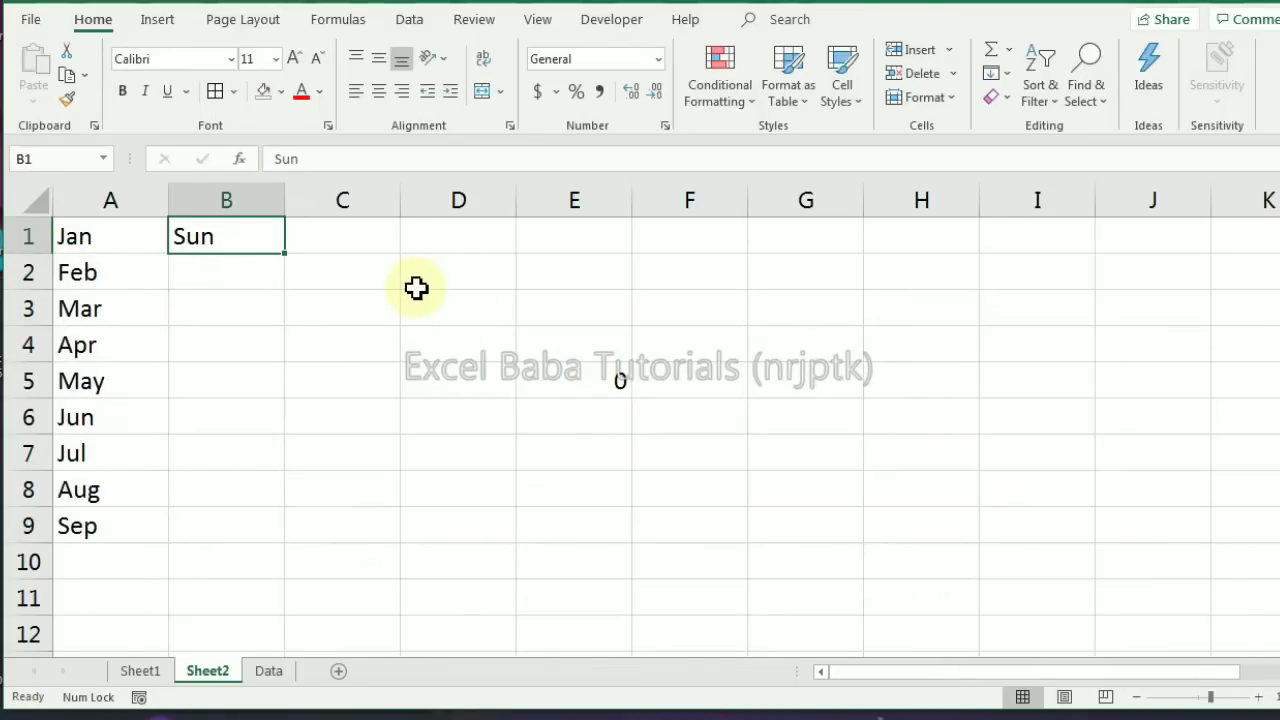
left_click_drag(287, 254, 266, 538)
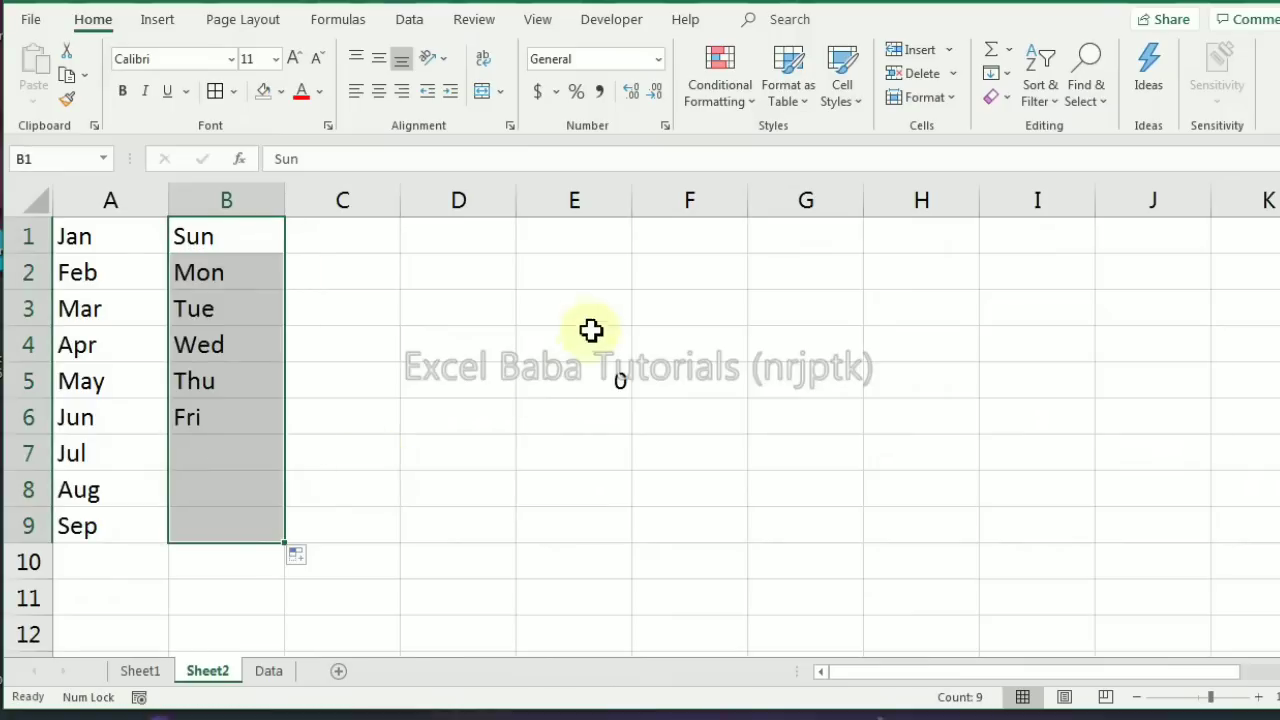
Replace the contents of cell E5 with the formula =INDEX(A1:A9,3) to return the third month in the list
left_click(555, 317)
left_click(600, 380)
key("Delete")
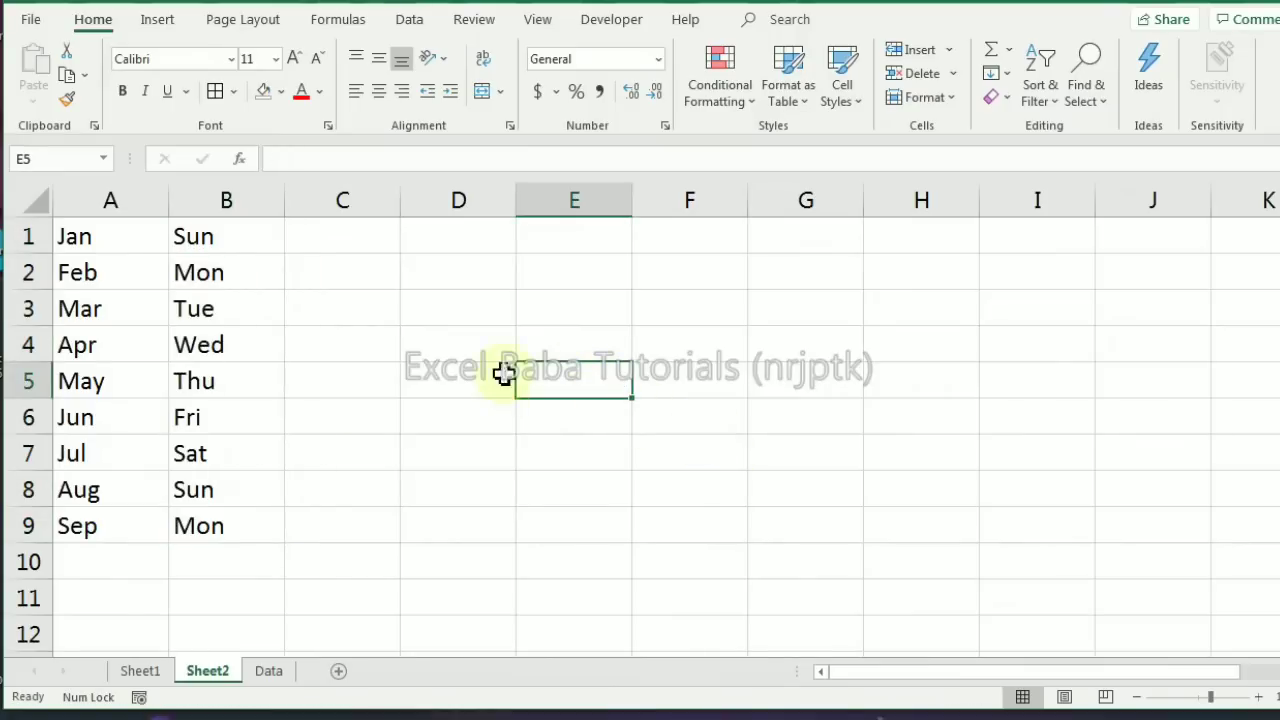
type("=inde")
key("Tab")
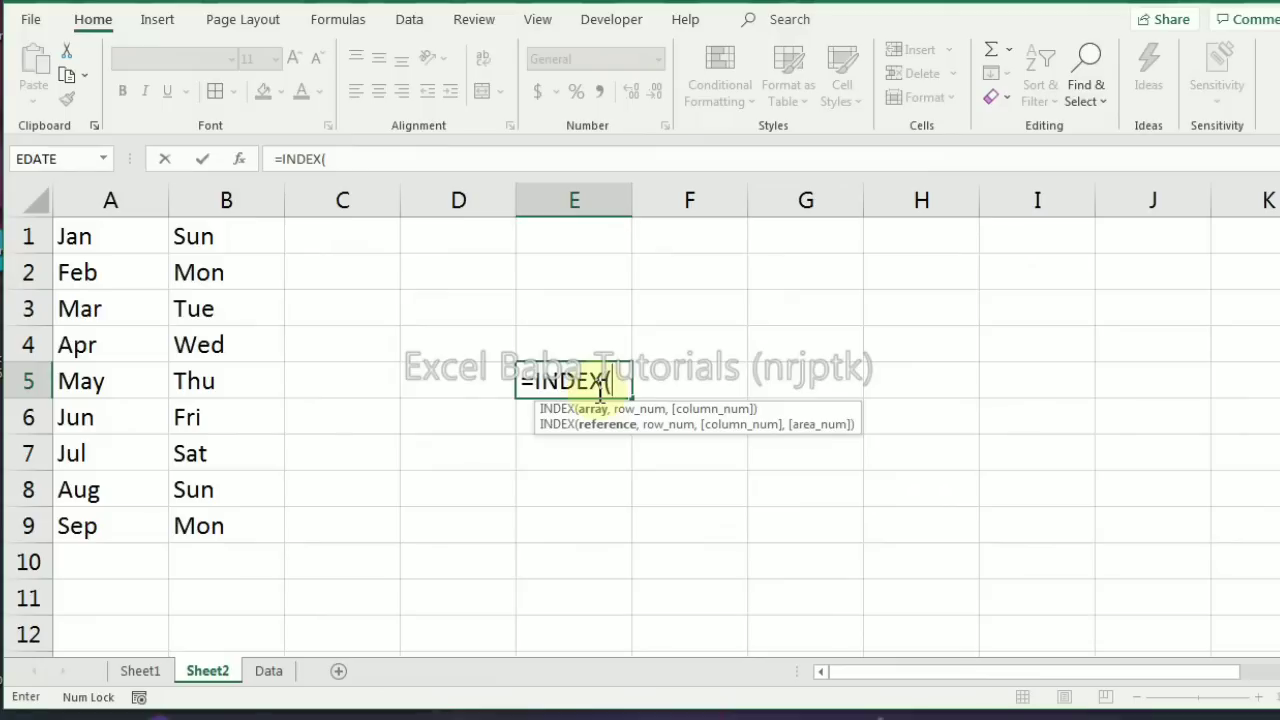
key("ctrl+Home")
key("ctrl+shift+Down")
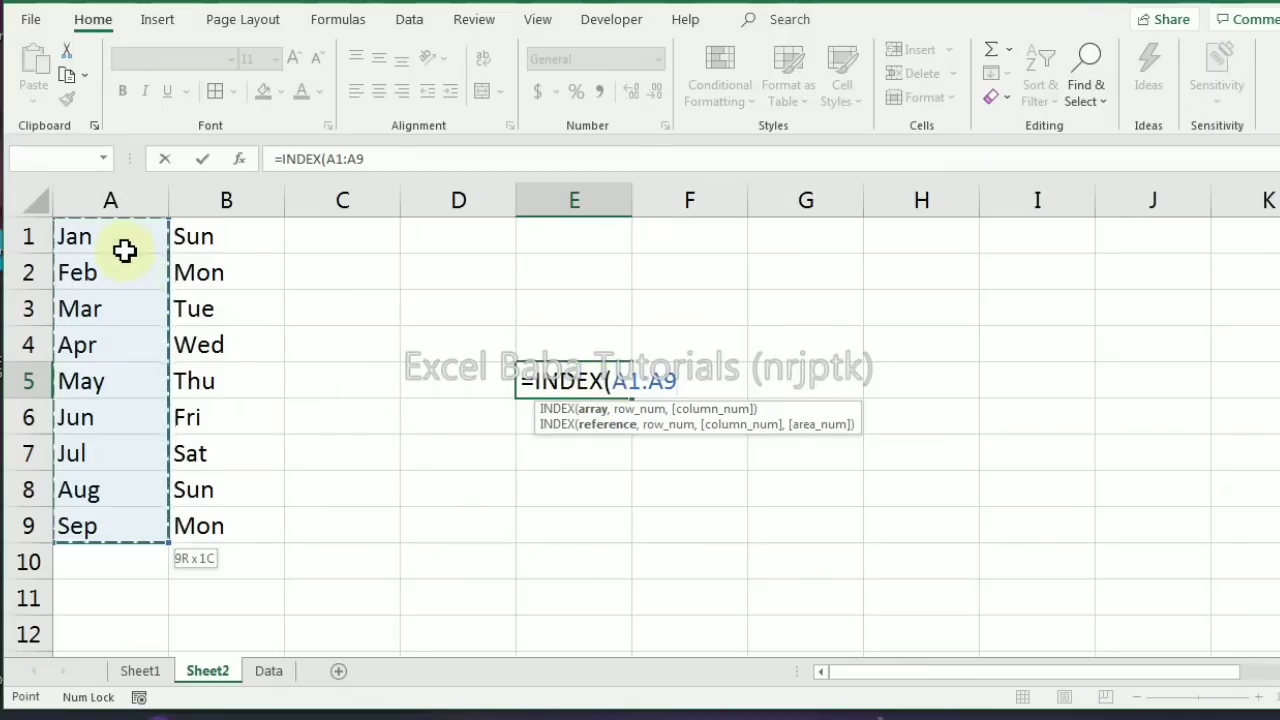
type(",3")
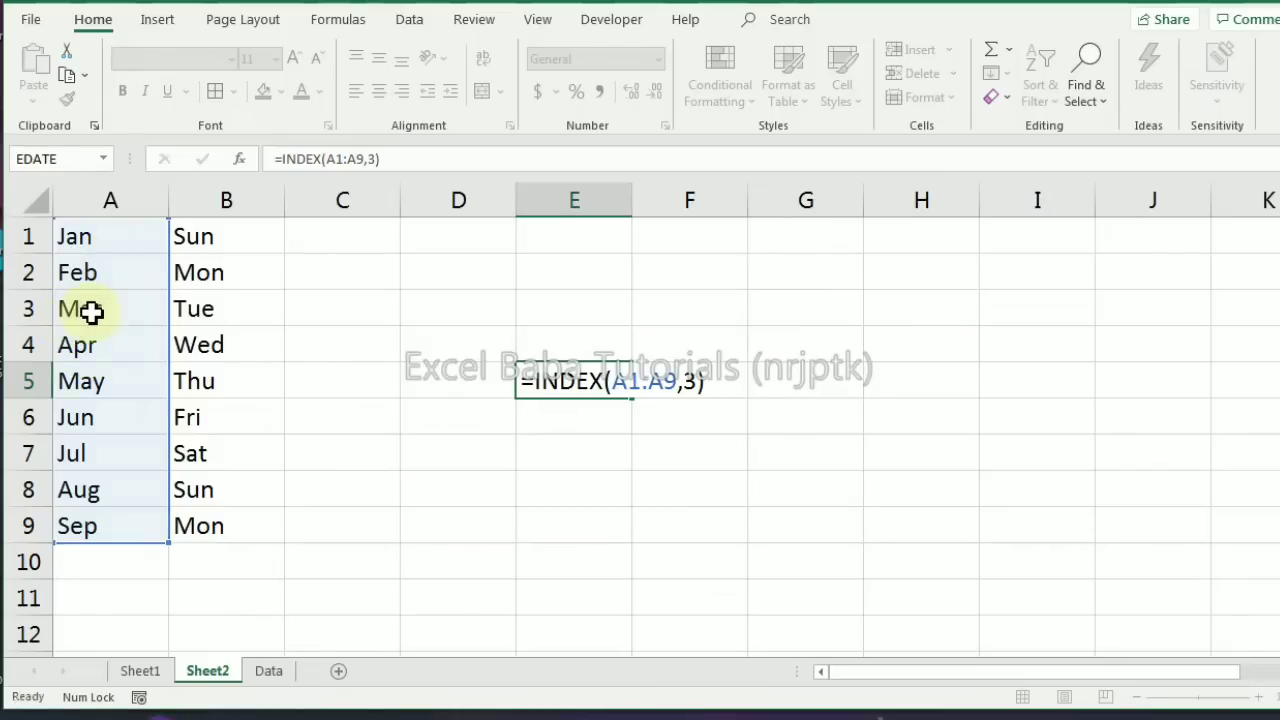
key("Return")
key("Up")
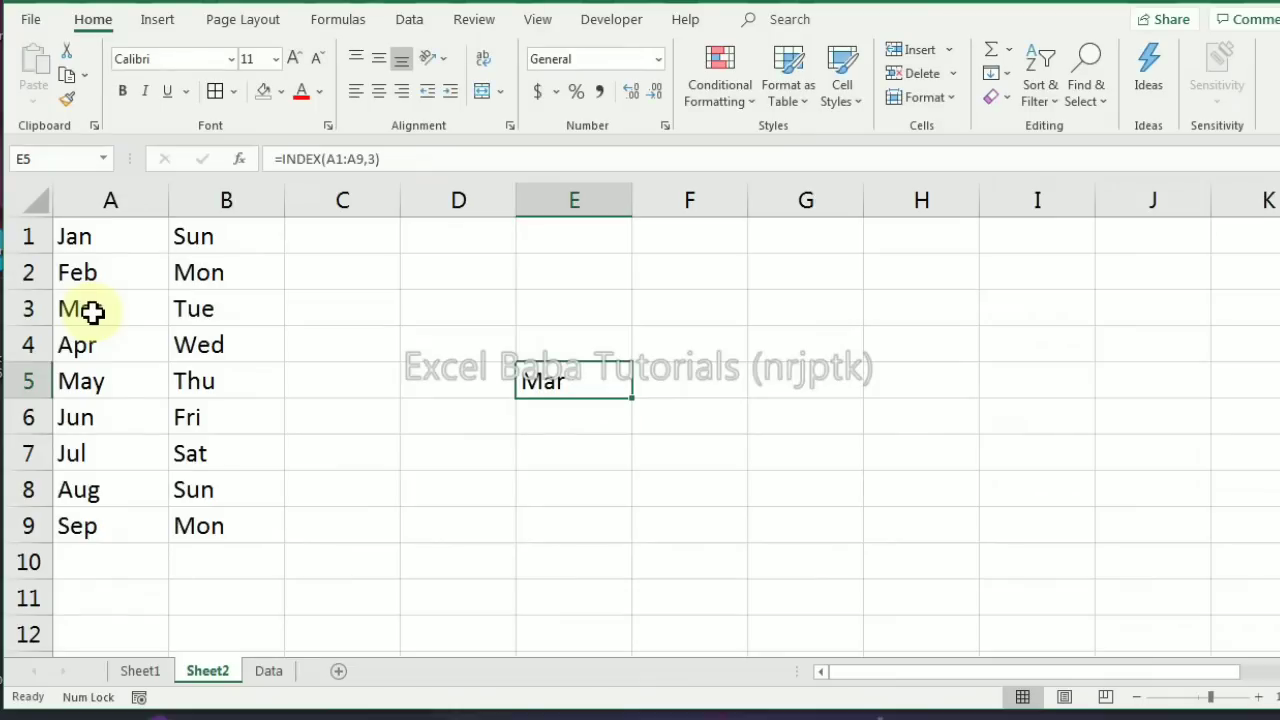
Enter the formula =INDEX(A1:B1,2) in cell E6 to return the second item of the first row
left_click(566, 412)
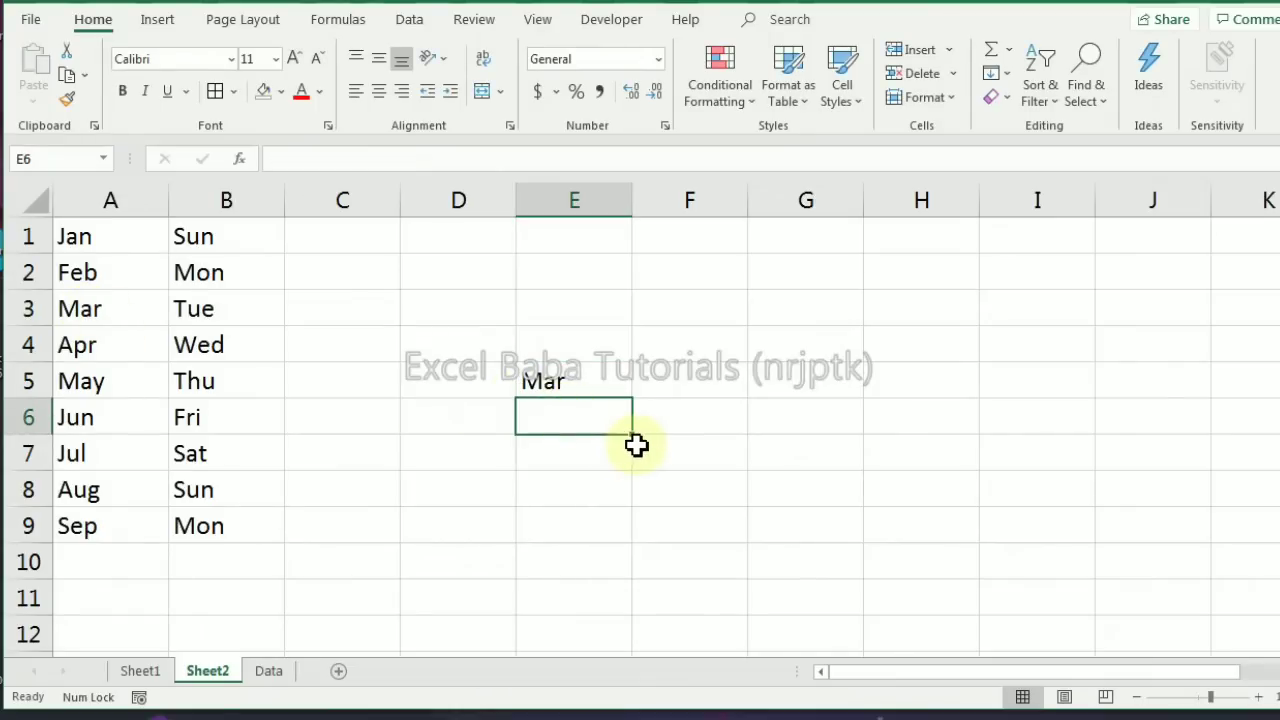
type("=in")
key("Tab")
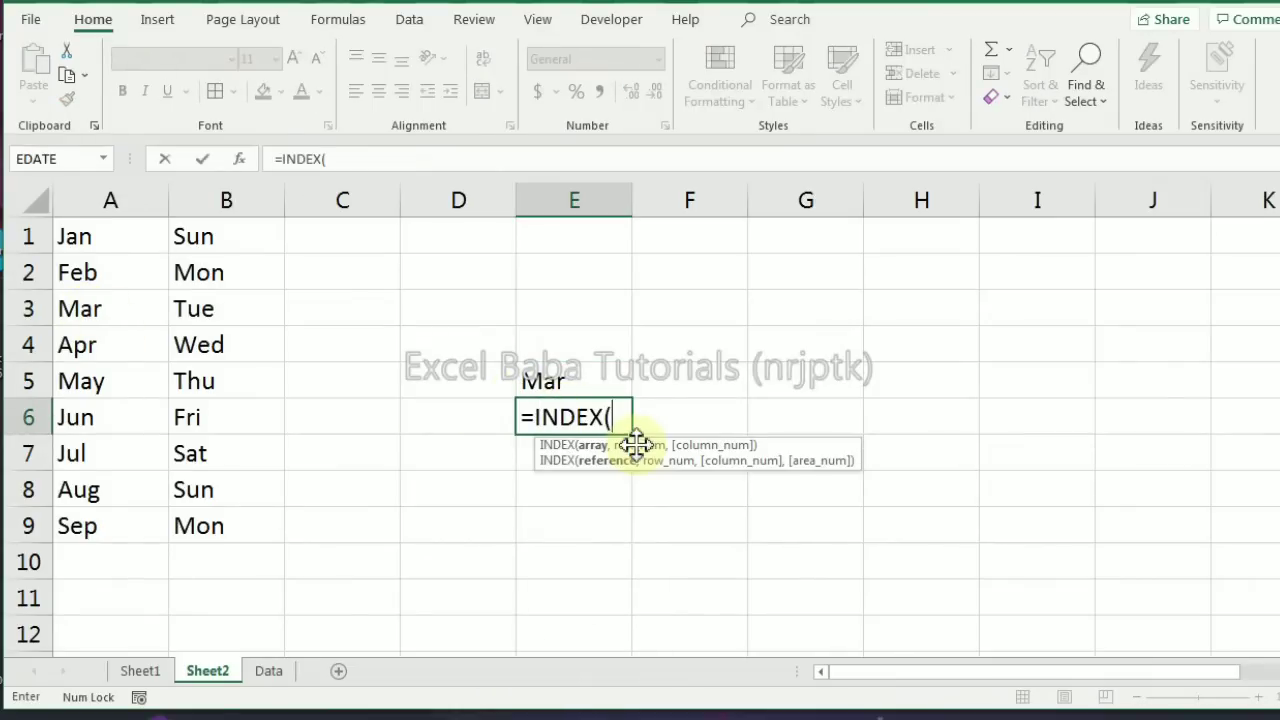
key("ctrl+Home")
key("shift+Right")
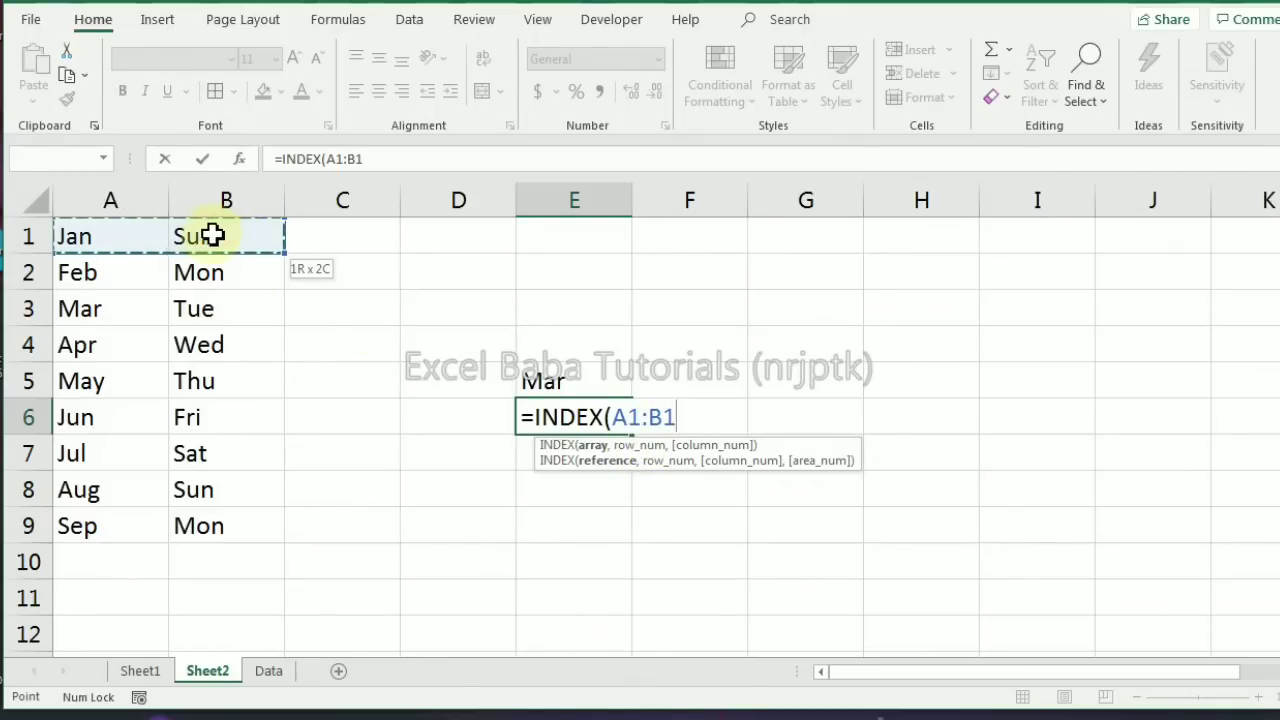
type(",")
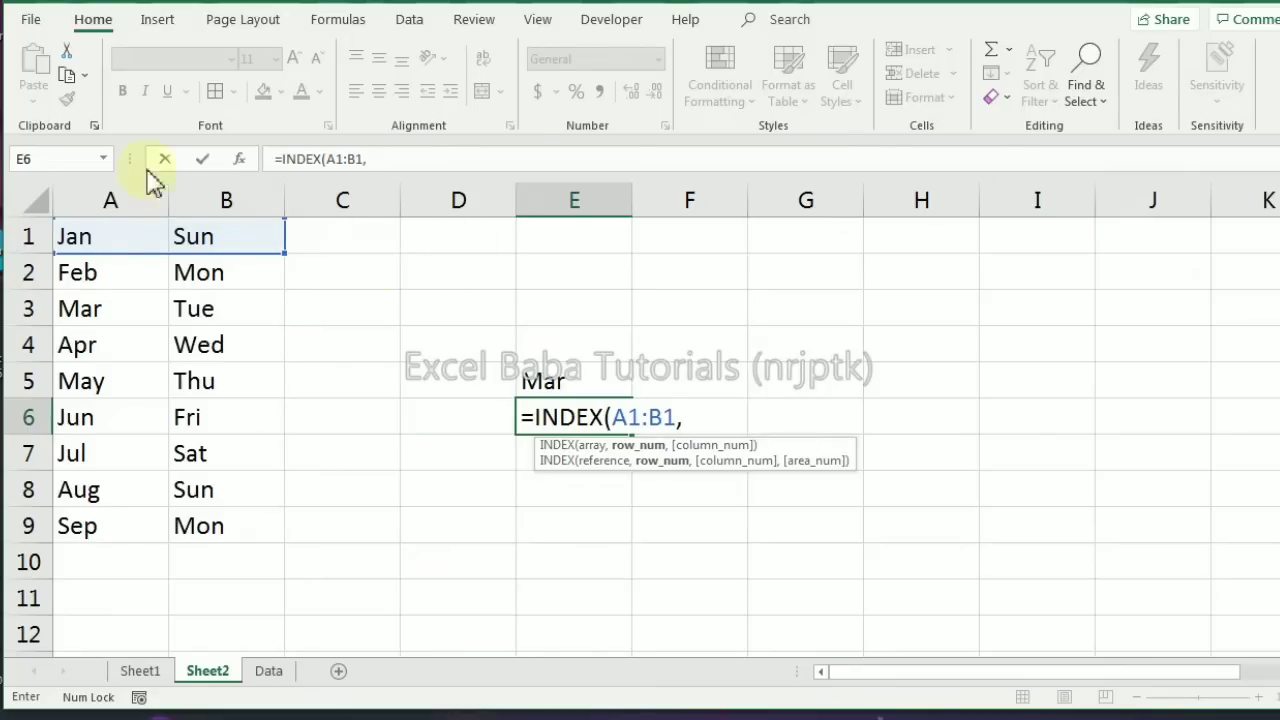
type("2)")
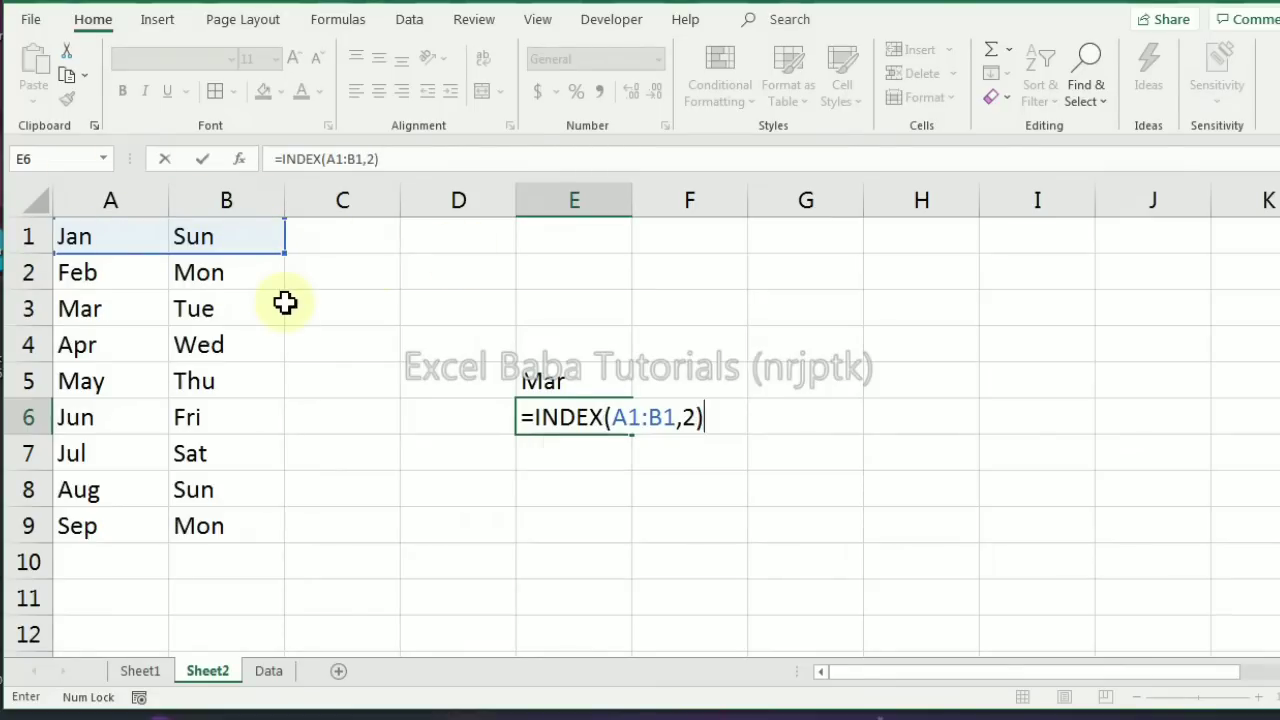
key("Return")
key("Up")
Extend row 1 with the values 1550, 1344, 668, 99 and 7788 in cells C1 to G1
left_click_drag(91, 237, 294, 237)
left_click_drag(166, 240, 380, 240)
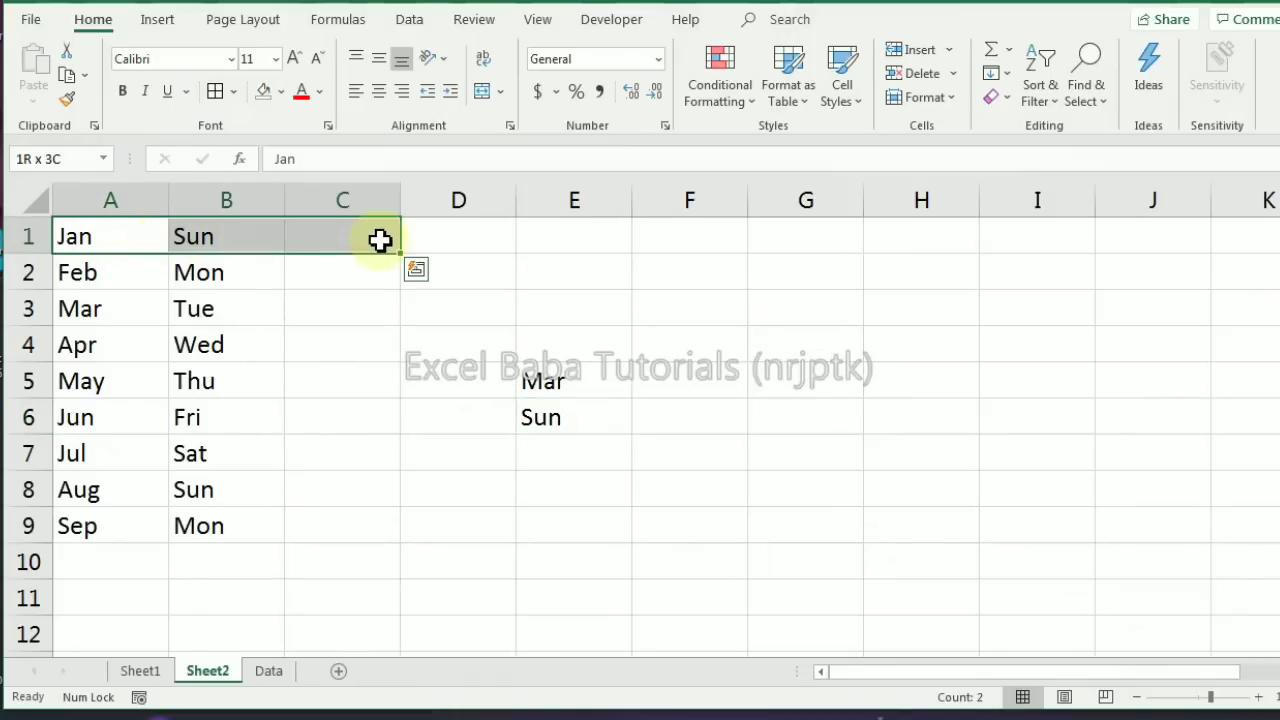
left_click(628, 240)
key("Left")
key("Left")
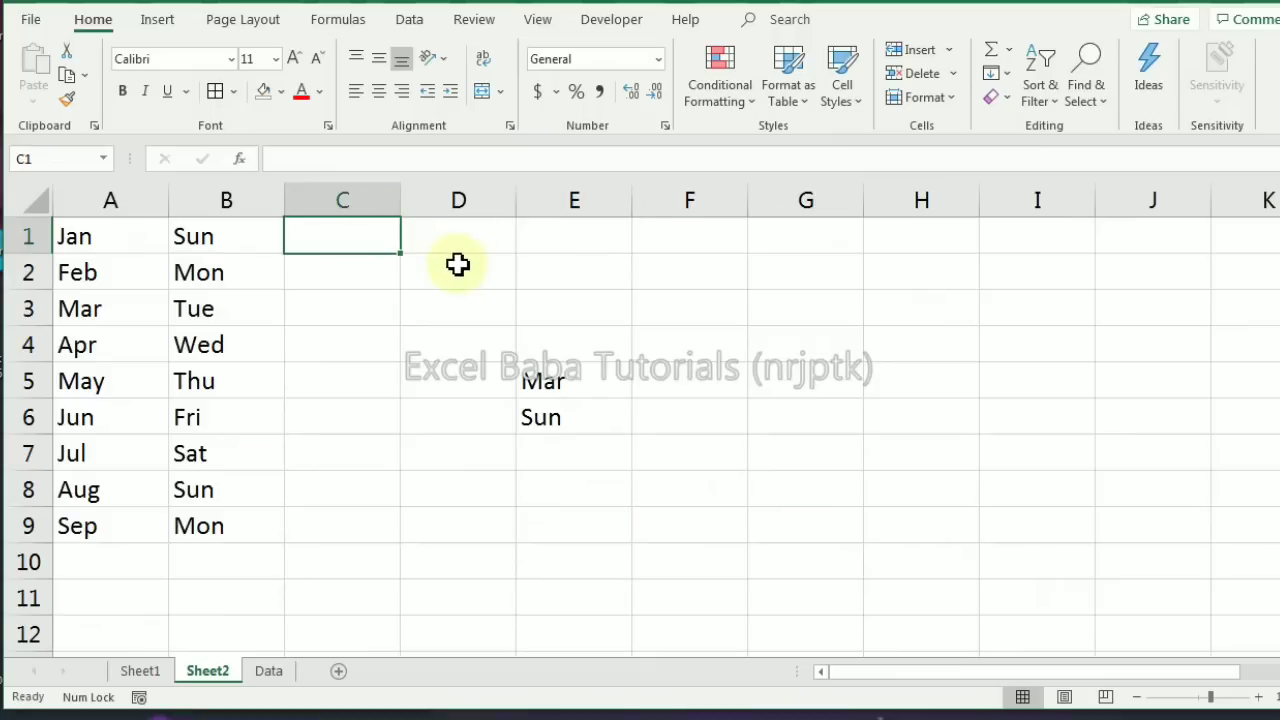
type("1550")
key("Right")
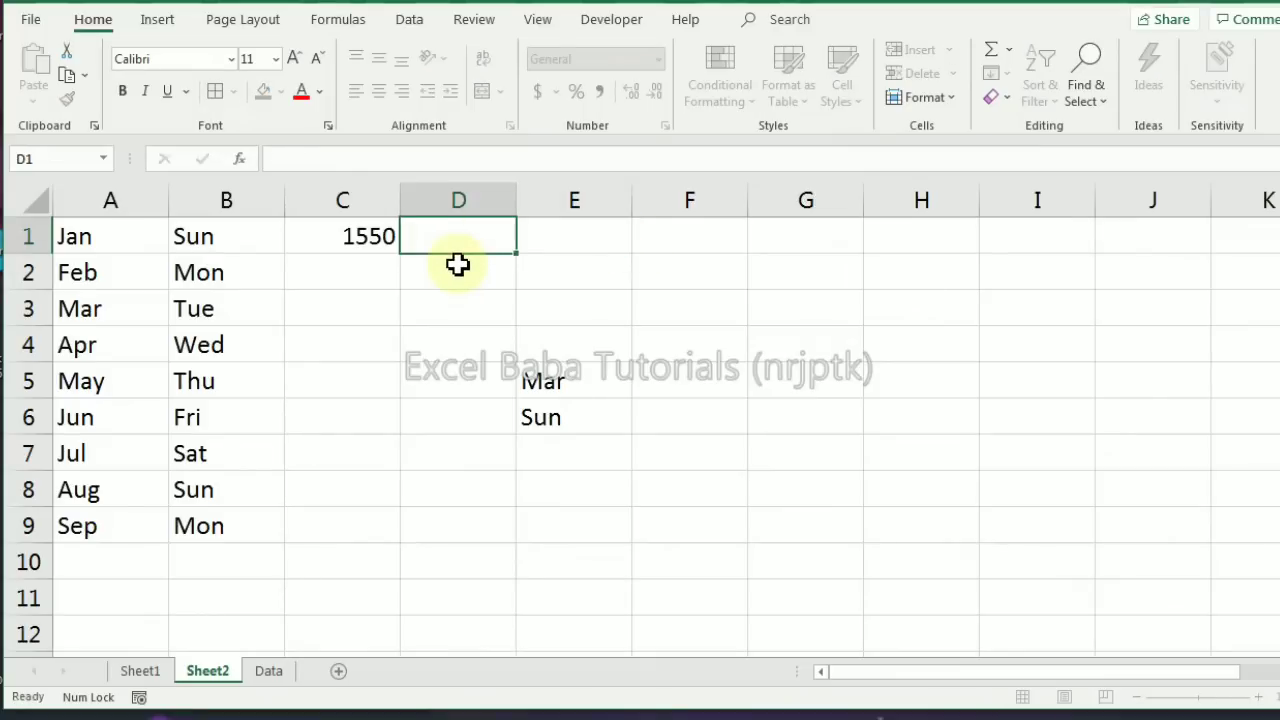
type("1344")
key("Right")
type("668")
key("Right")
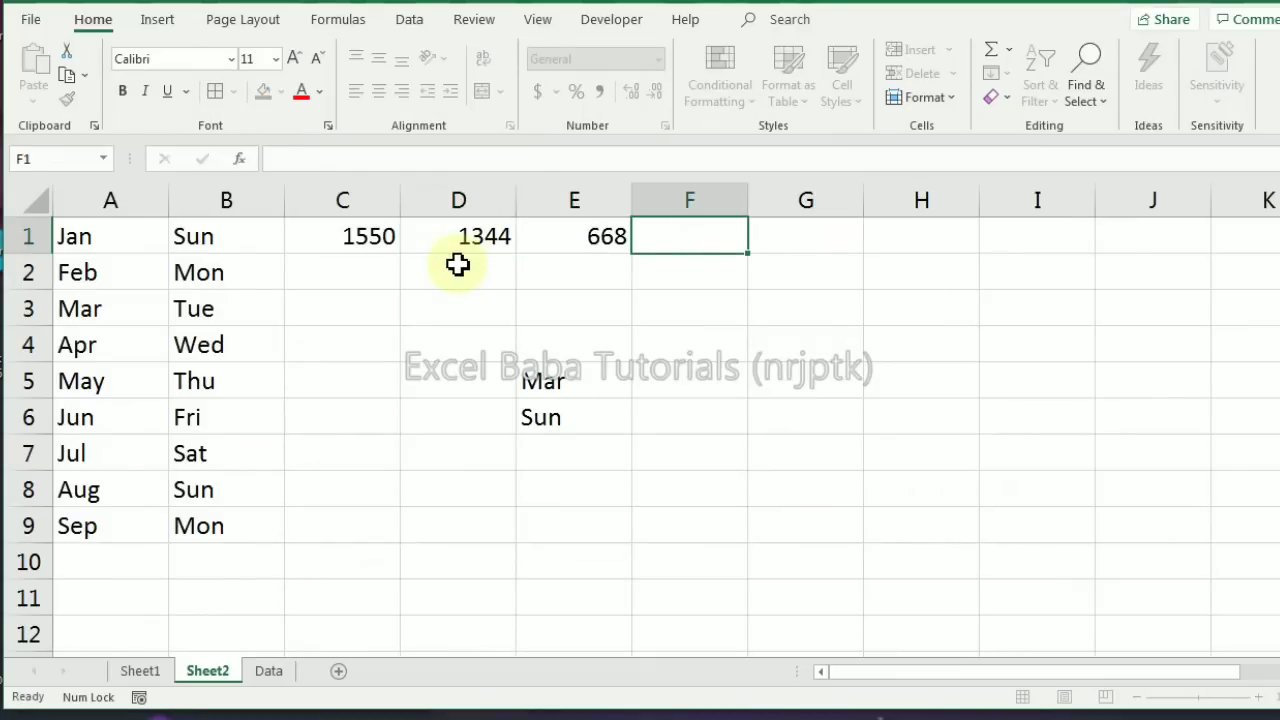
type("99")
key("Right")
type("7788")
key("Right")
Enter the formula =INDEX(A1:G1,5) in cell F5 to return the fifth item of the first row
key("Down")
key("Down")
key("Down")
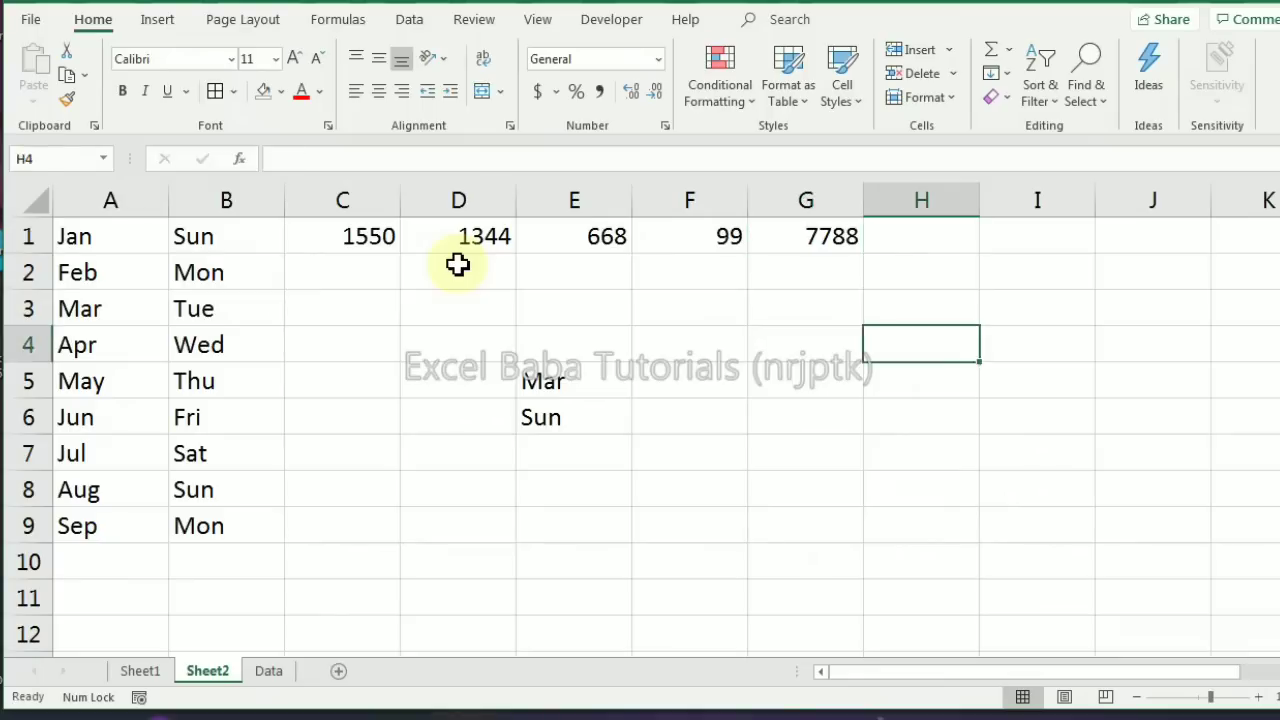
key("Down")
key("Left")
key("Left")
type("=in")
key("Tab")
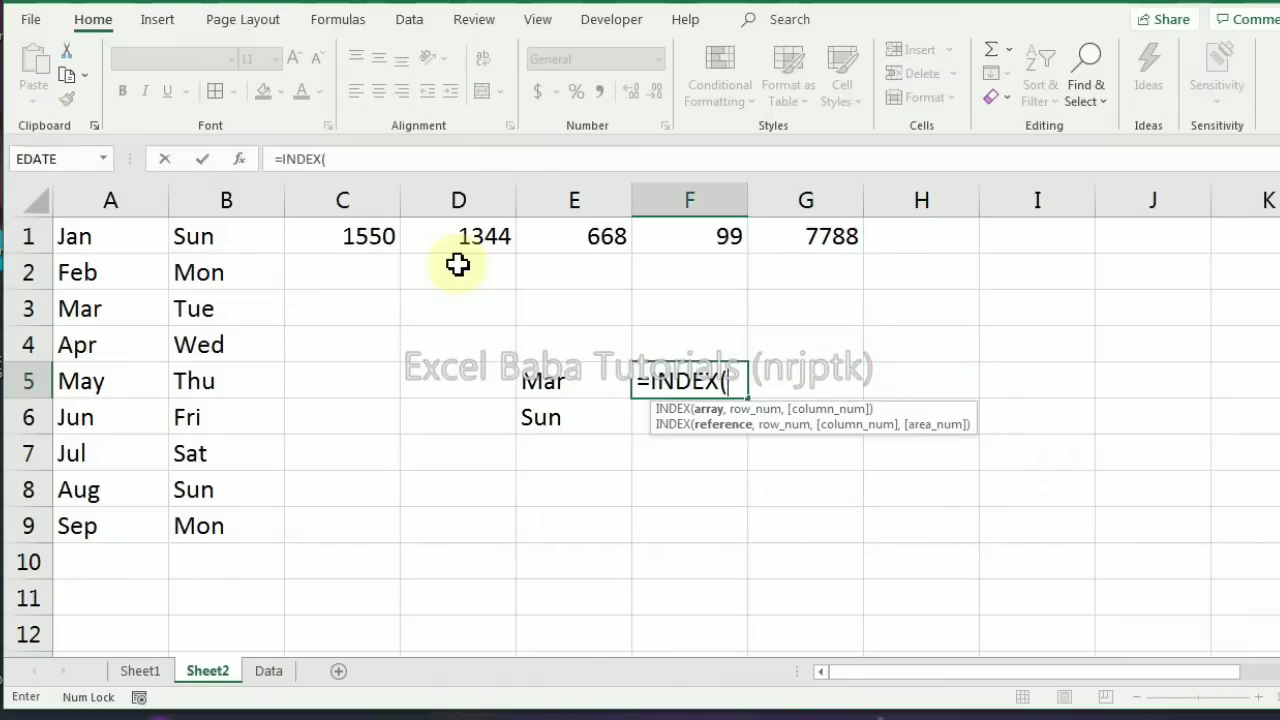
key("ctrl+Home")
key("ctrl+shift+Right")
type(",")
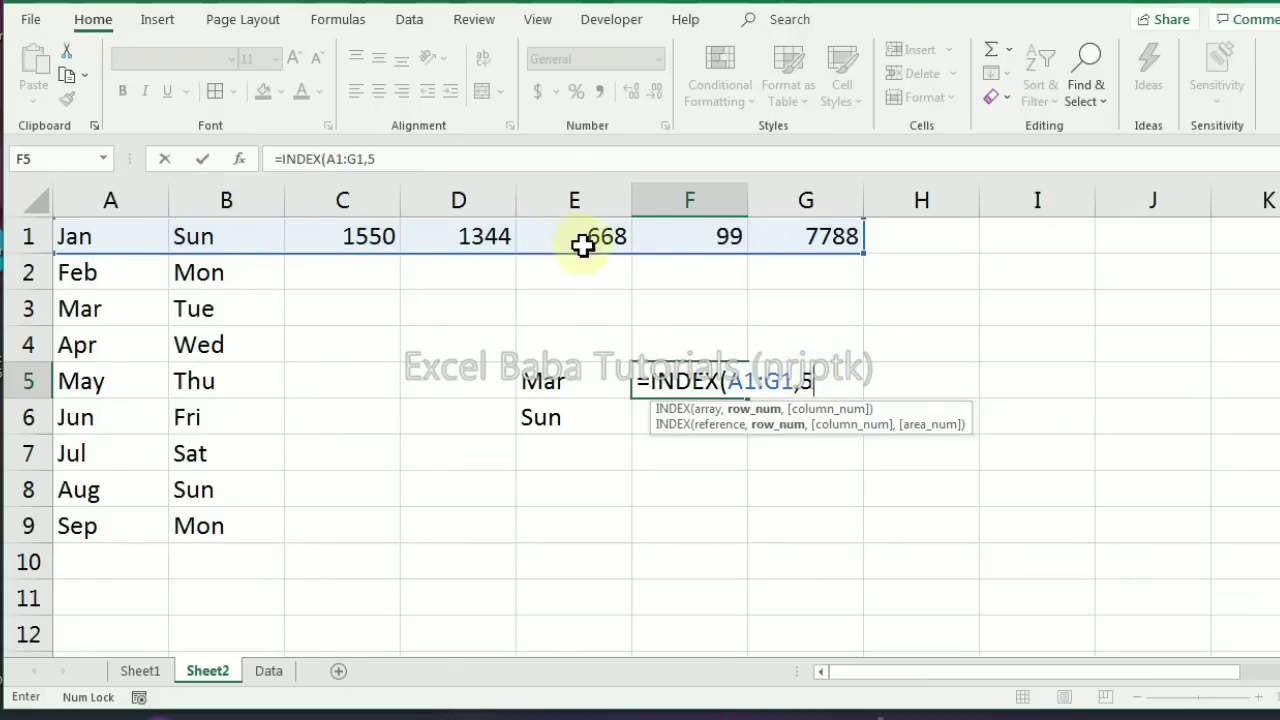
type(")")
key("Return")
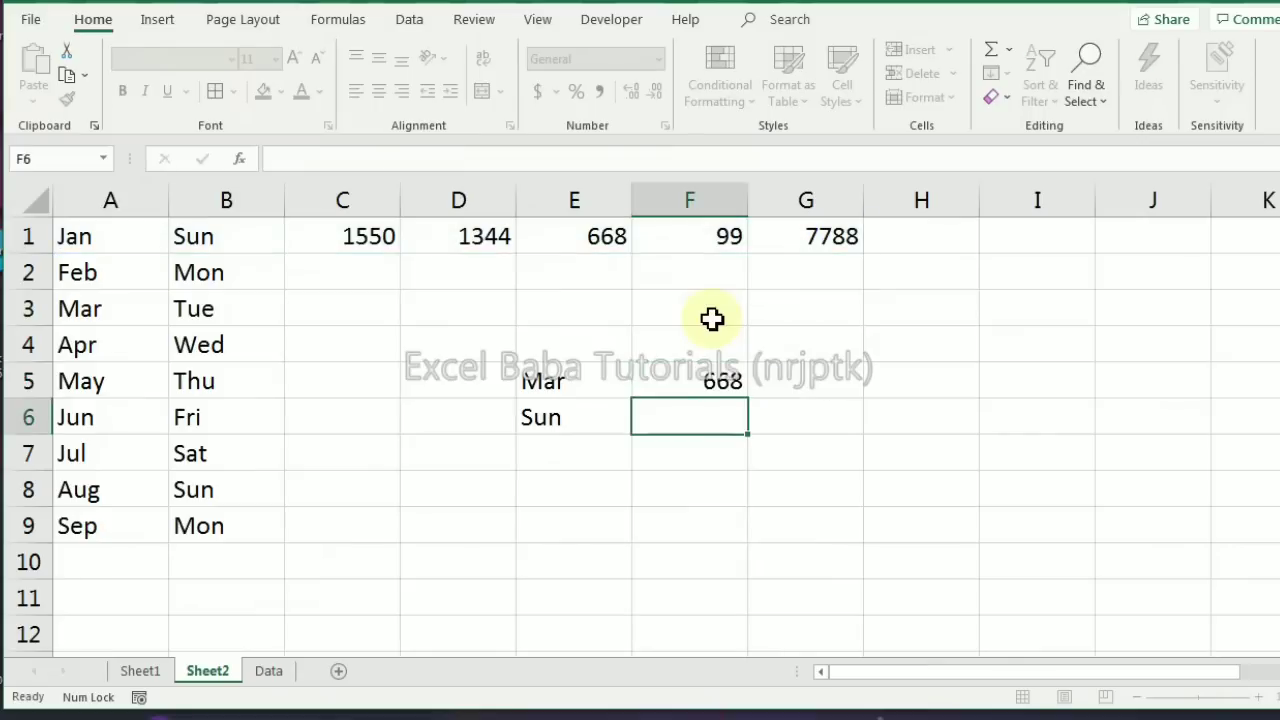
key("Up")
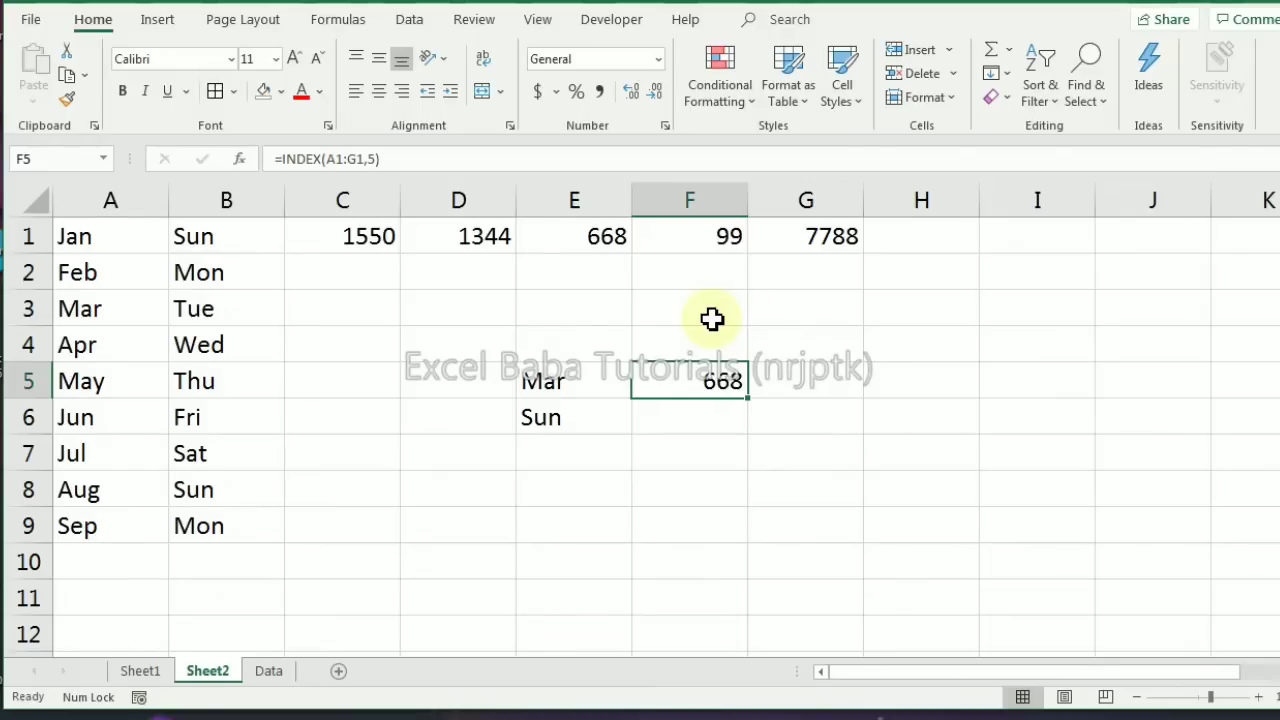
left_click(690, 523)
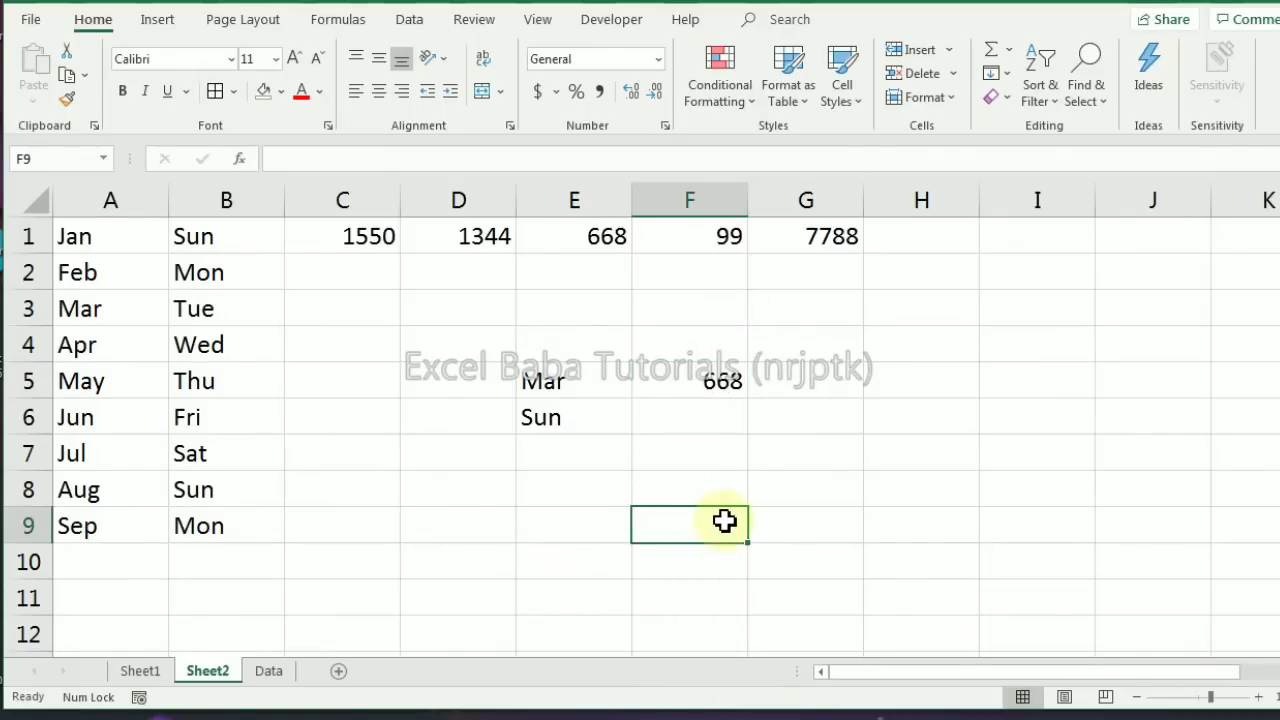
Enter the formula =INDEX(A1:E9,4) in cell F9 to look up the fourth row of the multi-column range
type("=in")
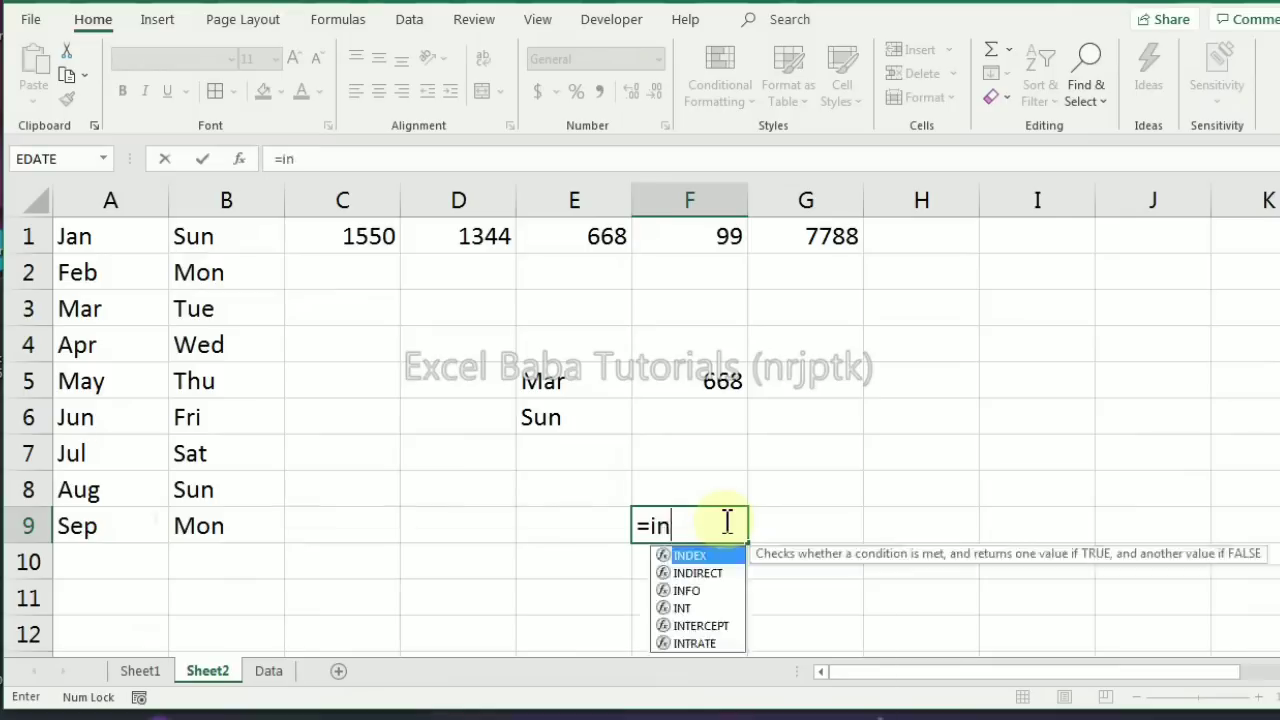
key("Tab")
left_click_drag(82, 236, 251, 531)
left_click_drag(82, 236, 538, 530)
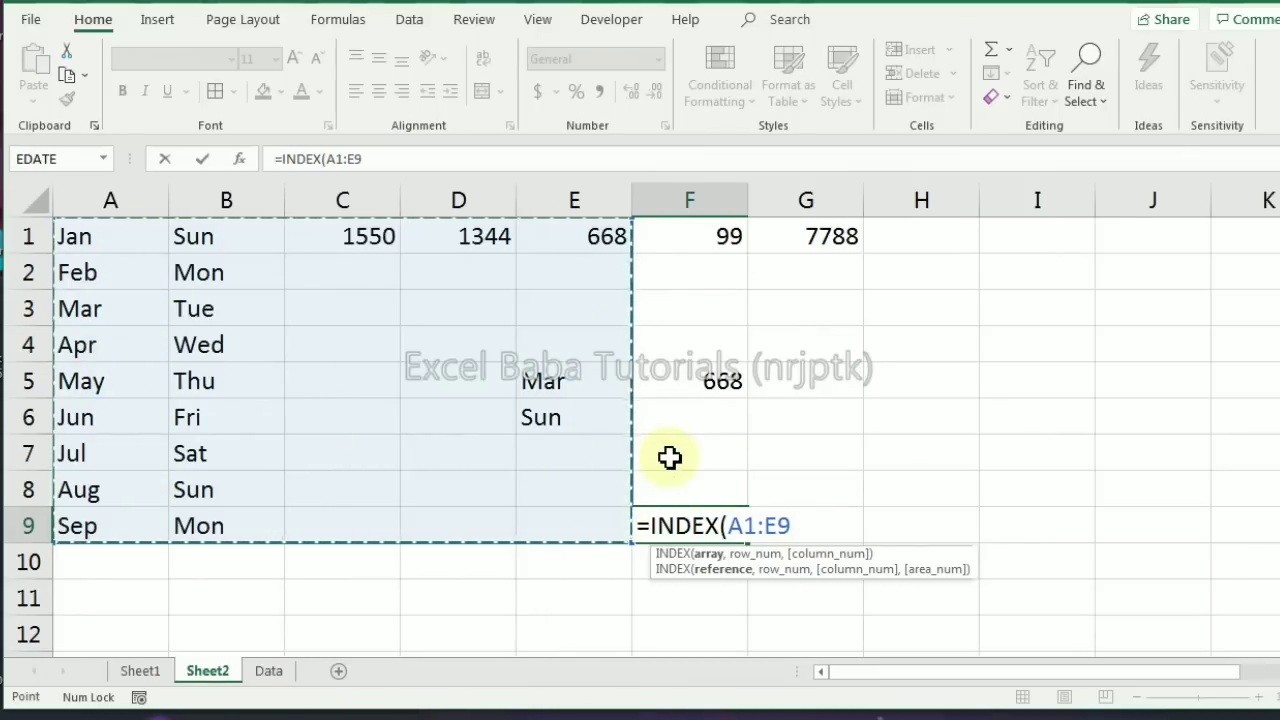
type(",")
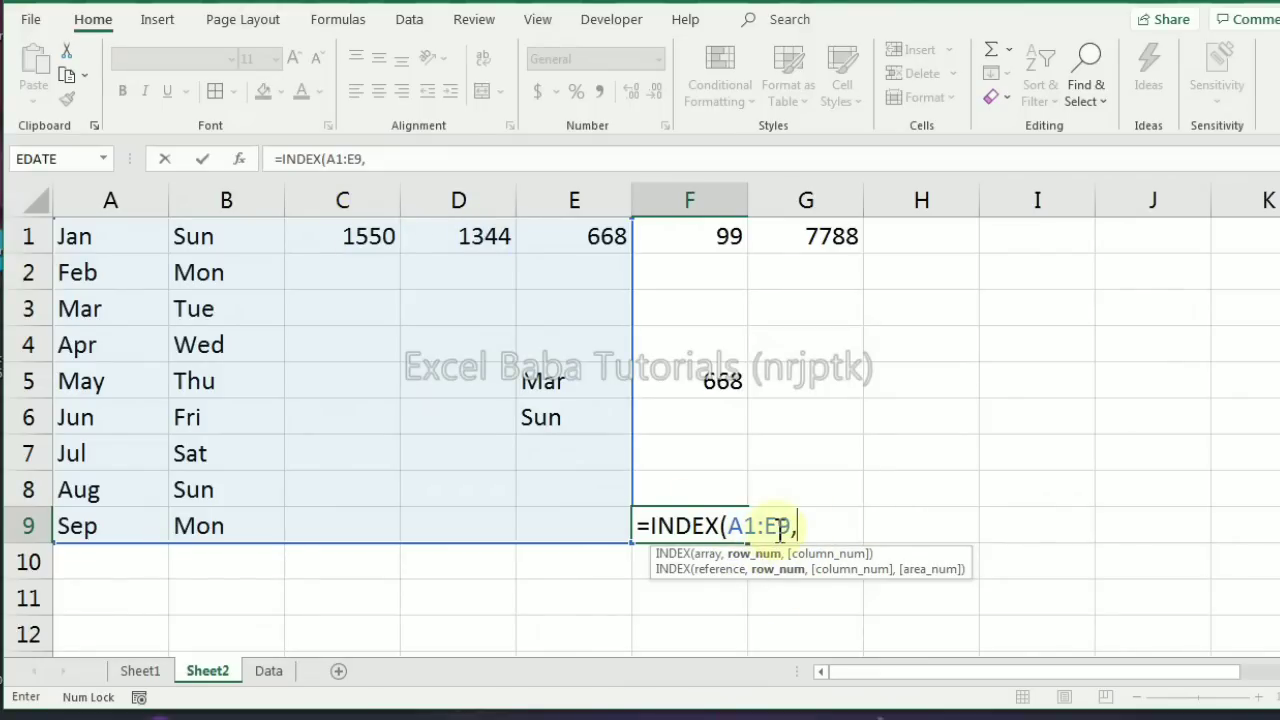
type("4")
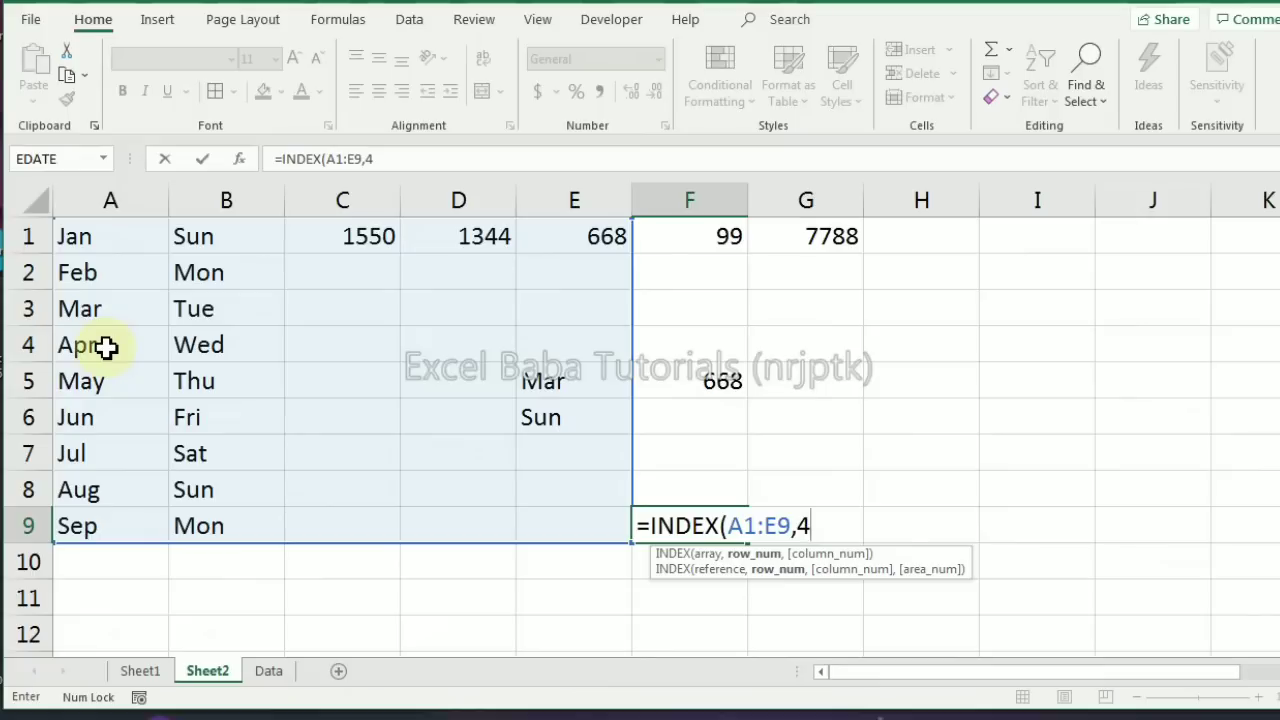
type(")")
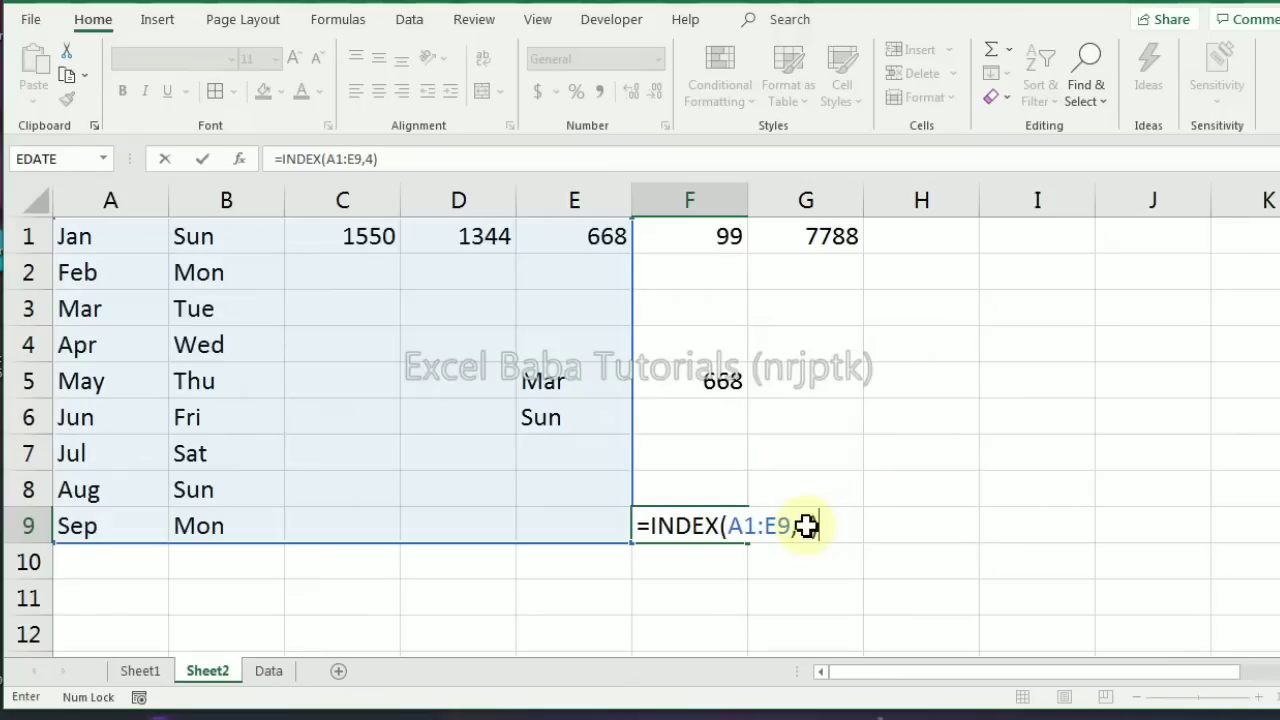
key("Return")
Add column number 2 to the INDEX formula in cell F9, making it =INDEX(A1:E9,4,2)
left_click(722, 523)
double_click(722, 523)
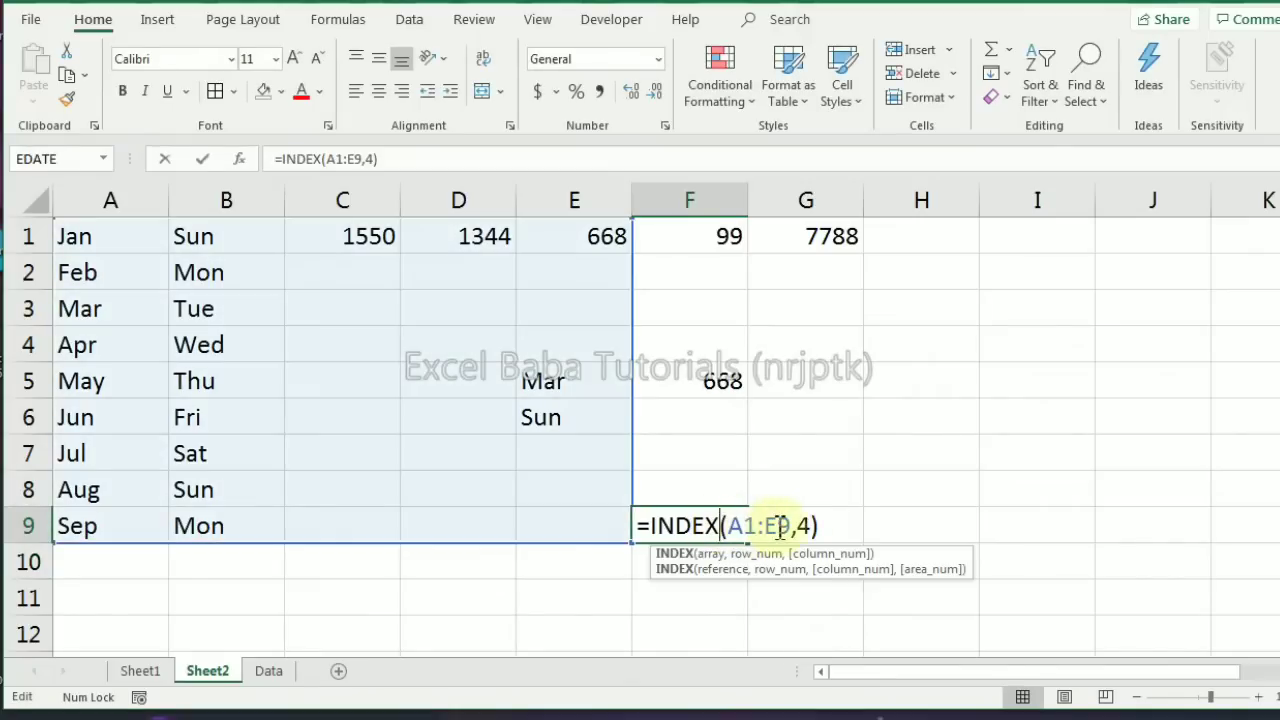
type(",")
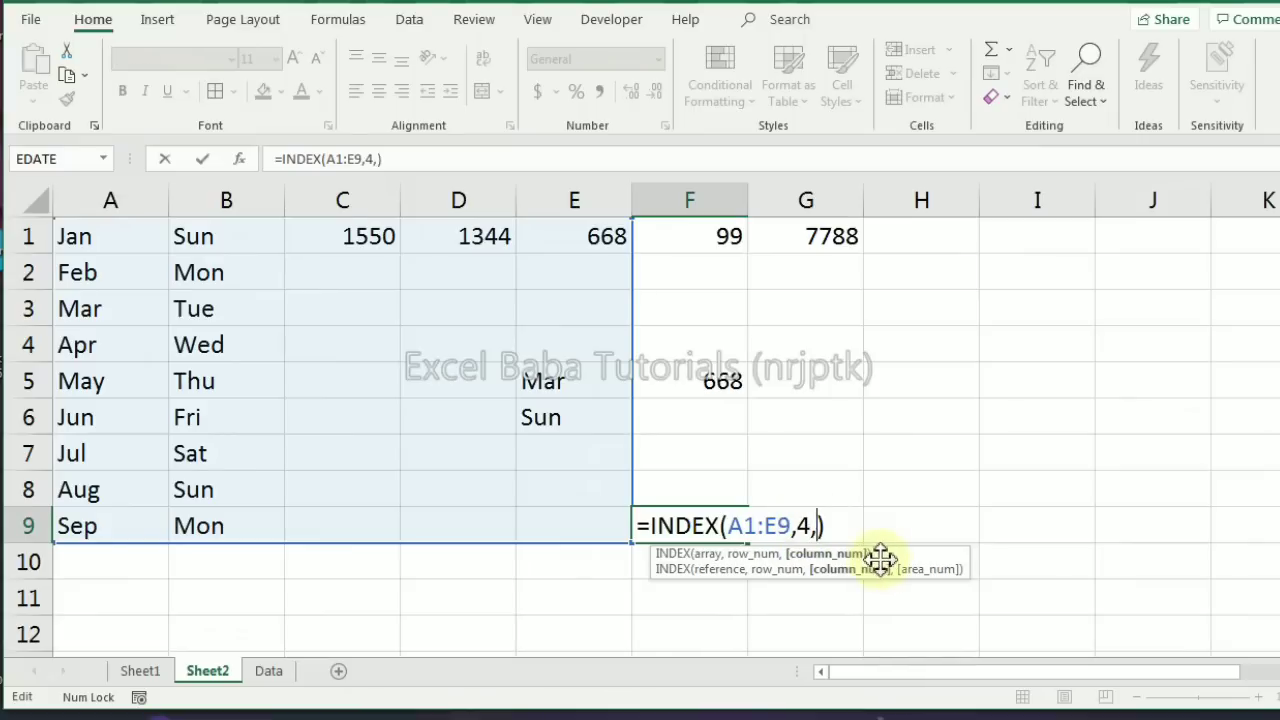
type("2")
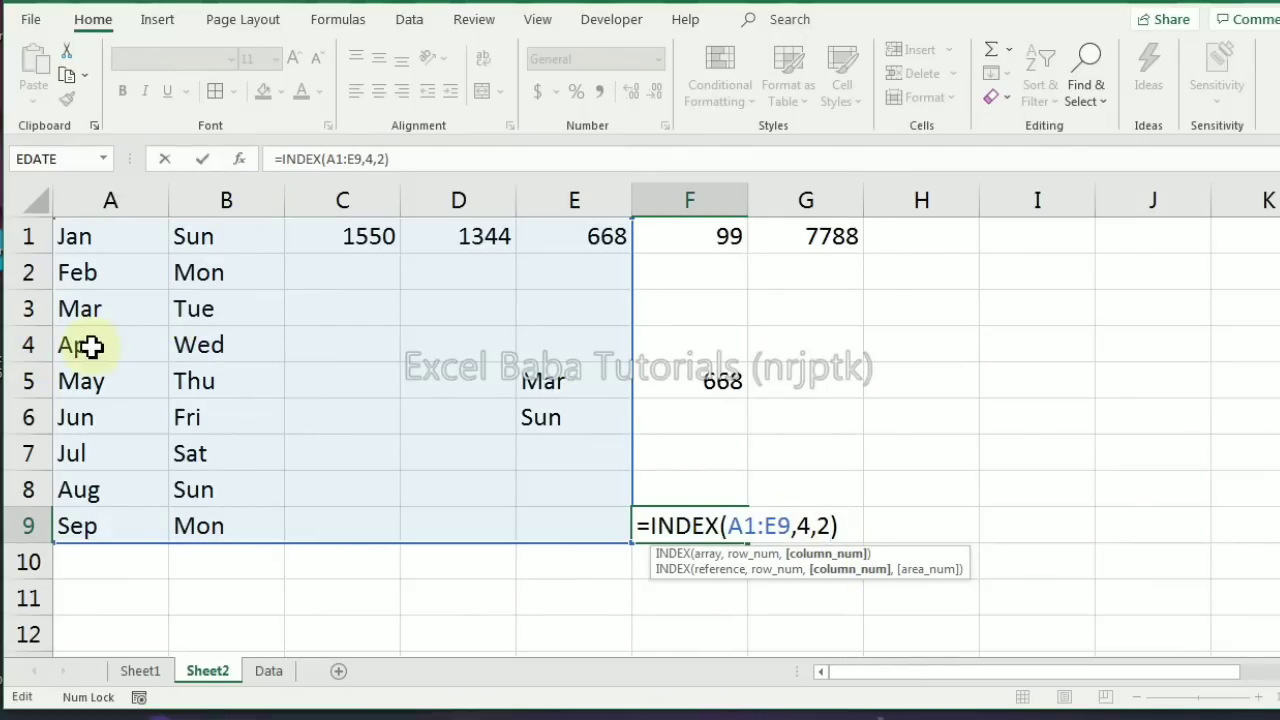
type(")")
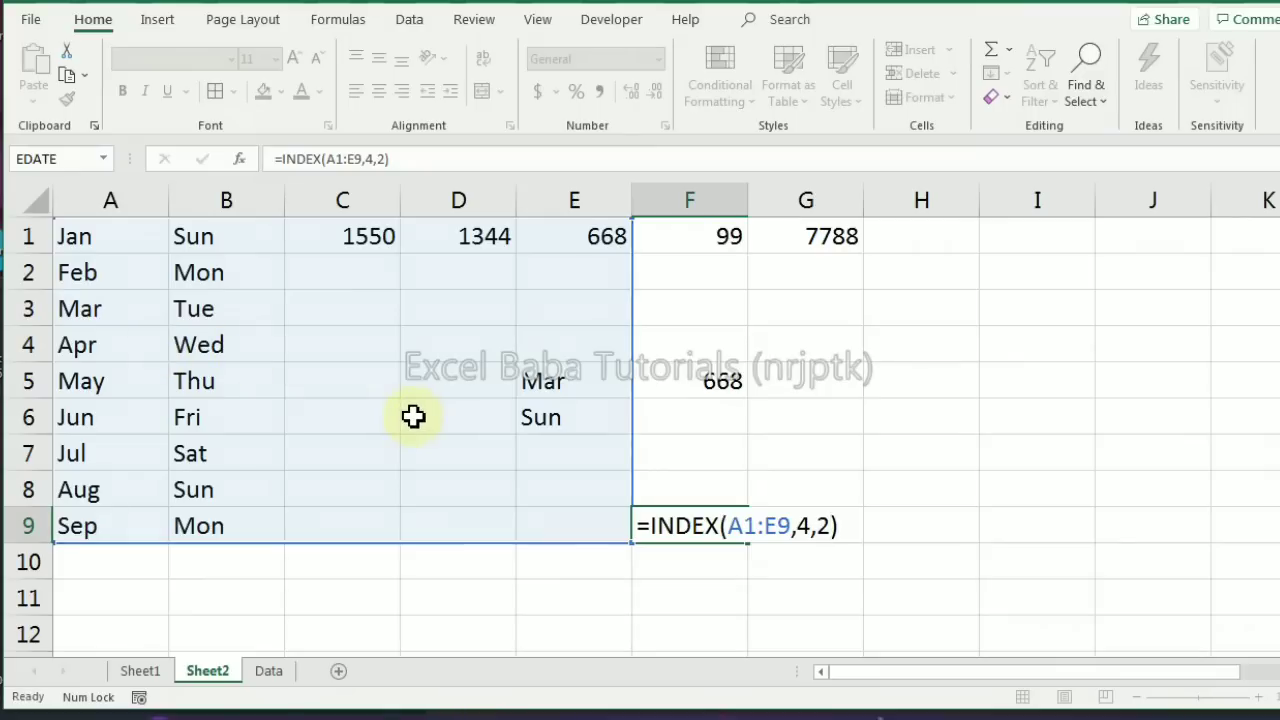
key("Return")
key("Up")
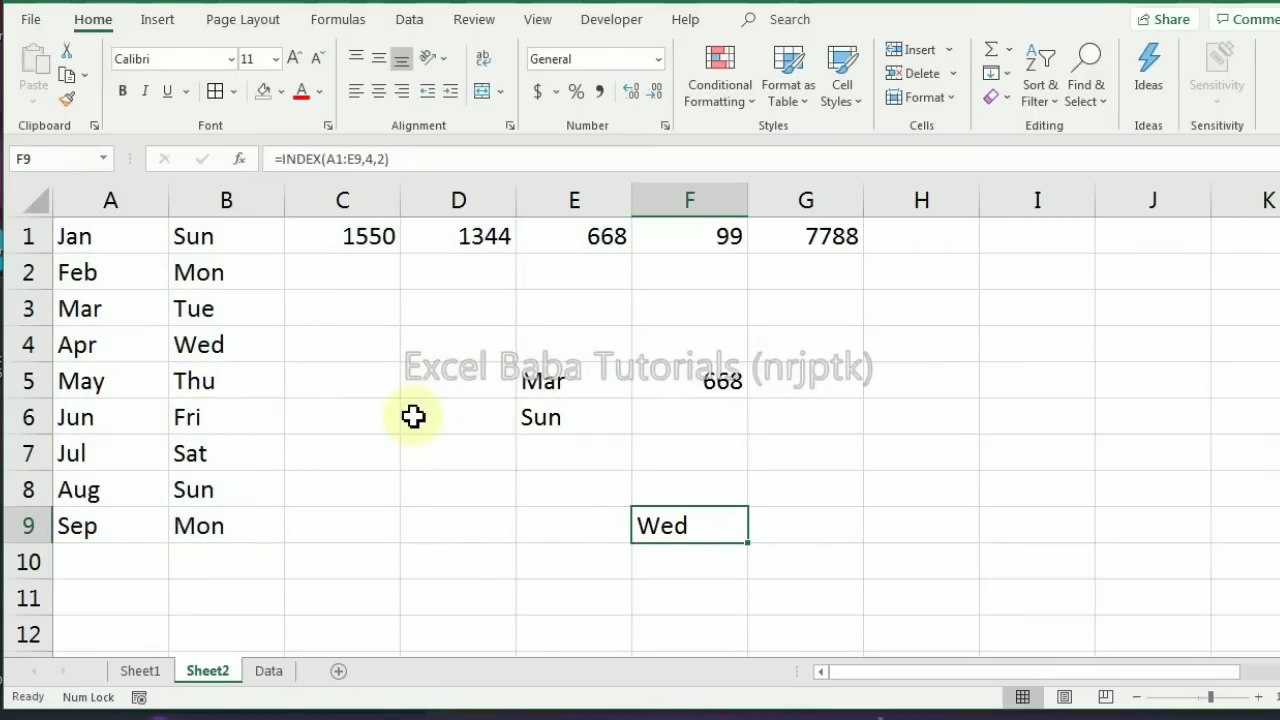
Set the column number of the INDEX formula in cell F9 to 5
double_click(710, 522)
left_click(834, 526)
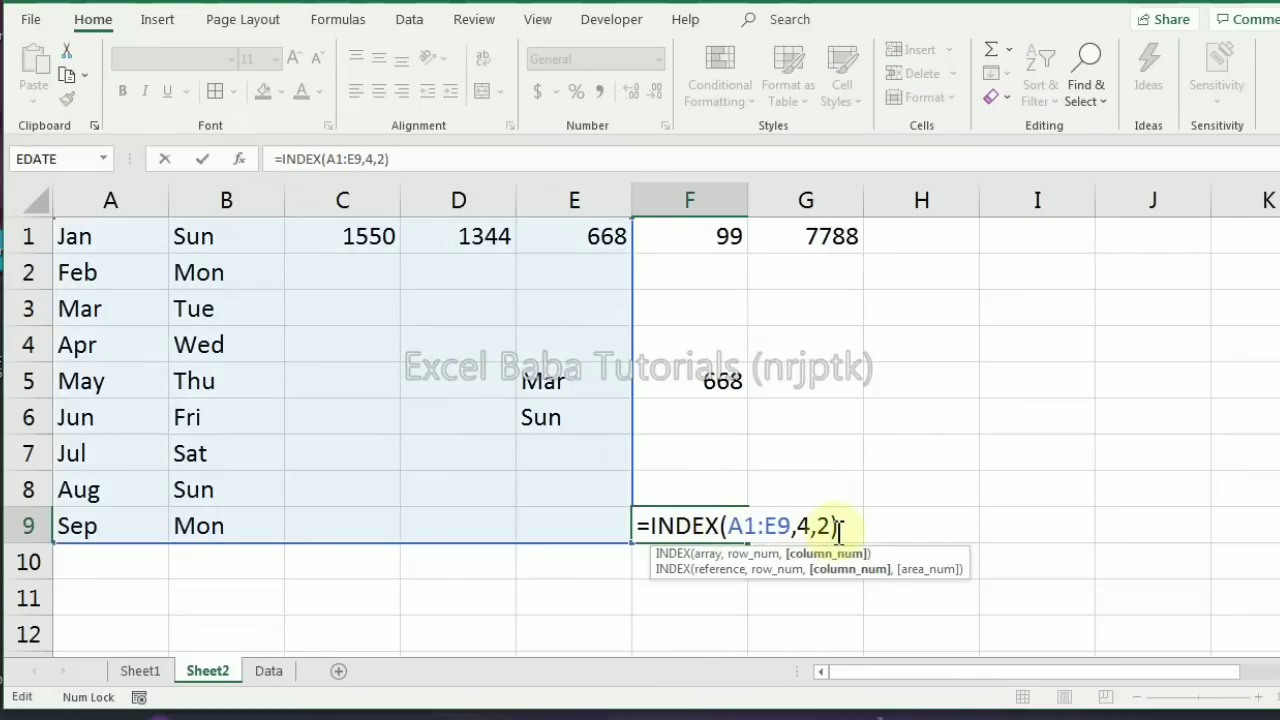
type("5")
key("Return")
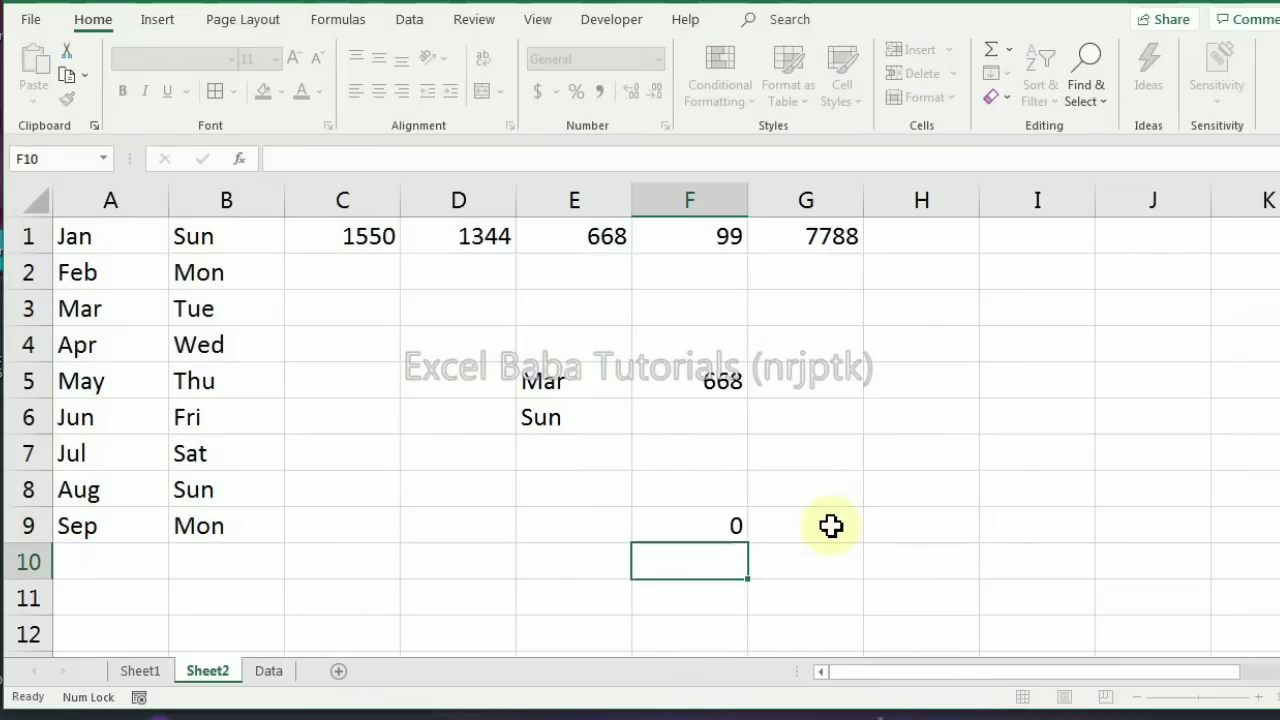
key("Up")
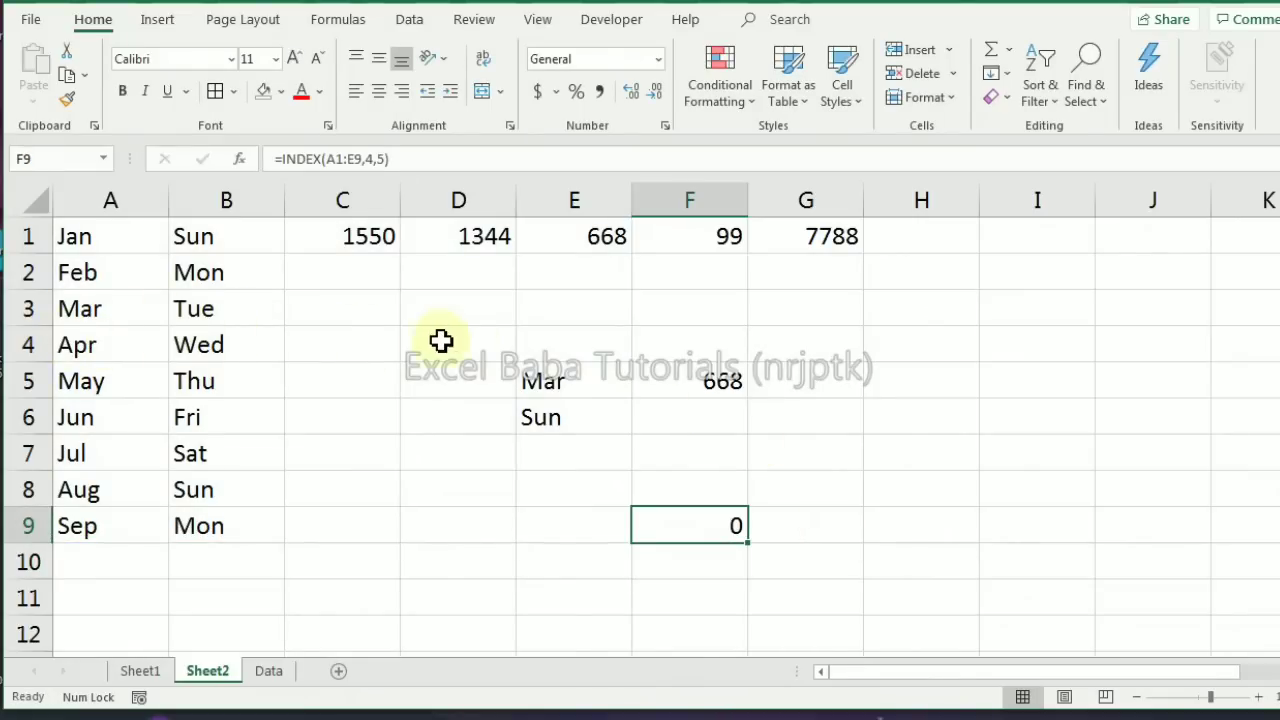
Set the row number of the formula in F9 to 5 and compare its result with cell E5
double_click(709, 527)
left_click(812, 530)
key("BackSpace")
type("5")
key("Return")
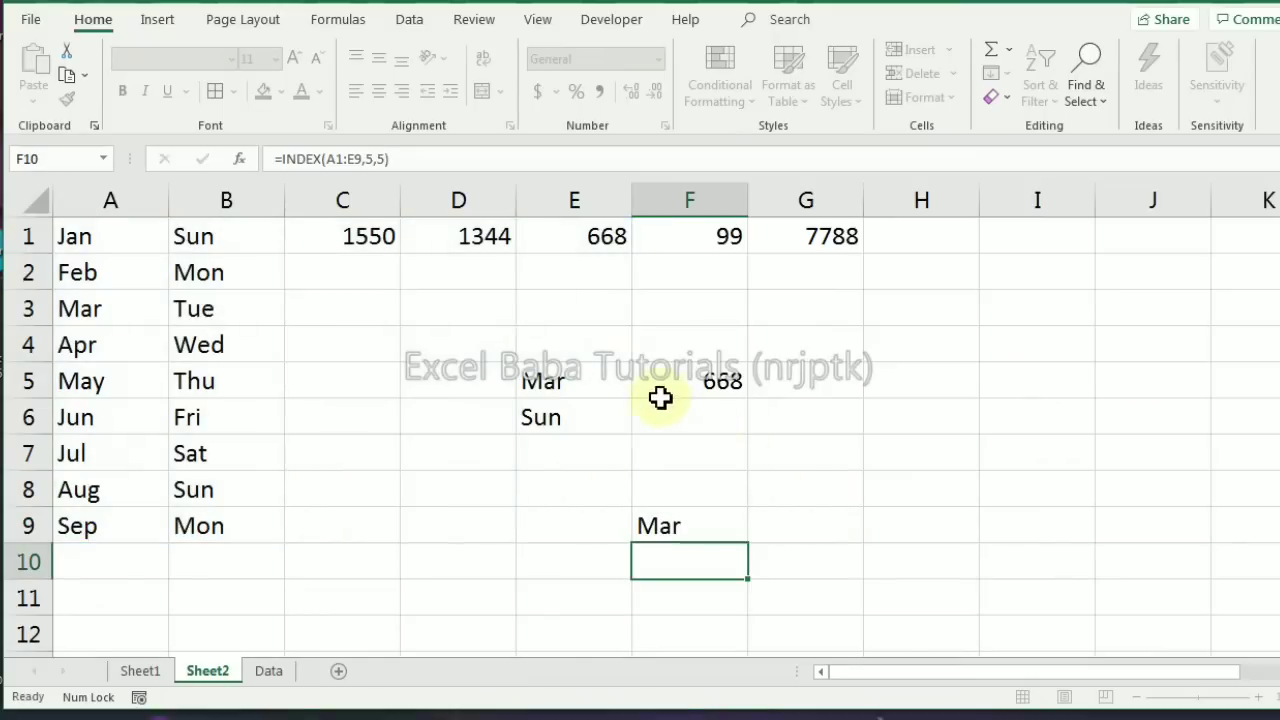
left_click(543, 383)
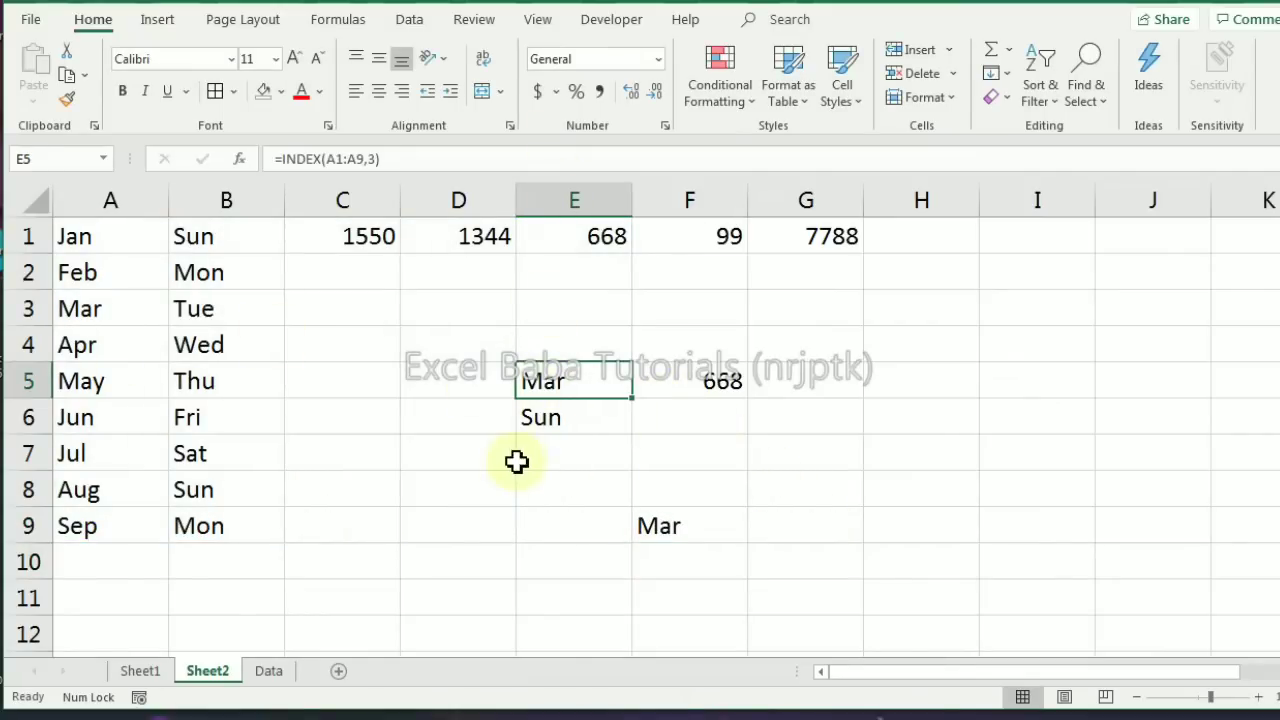
left_click(695, 522)
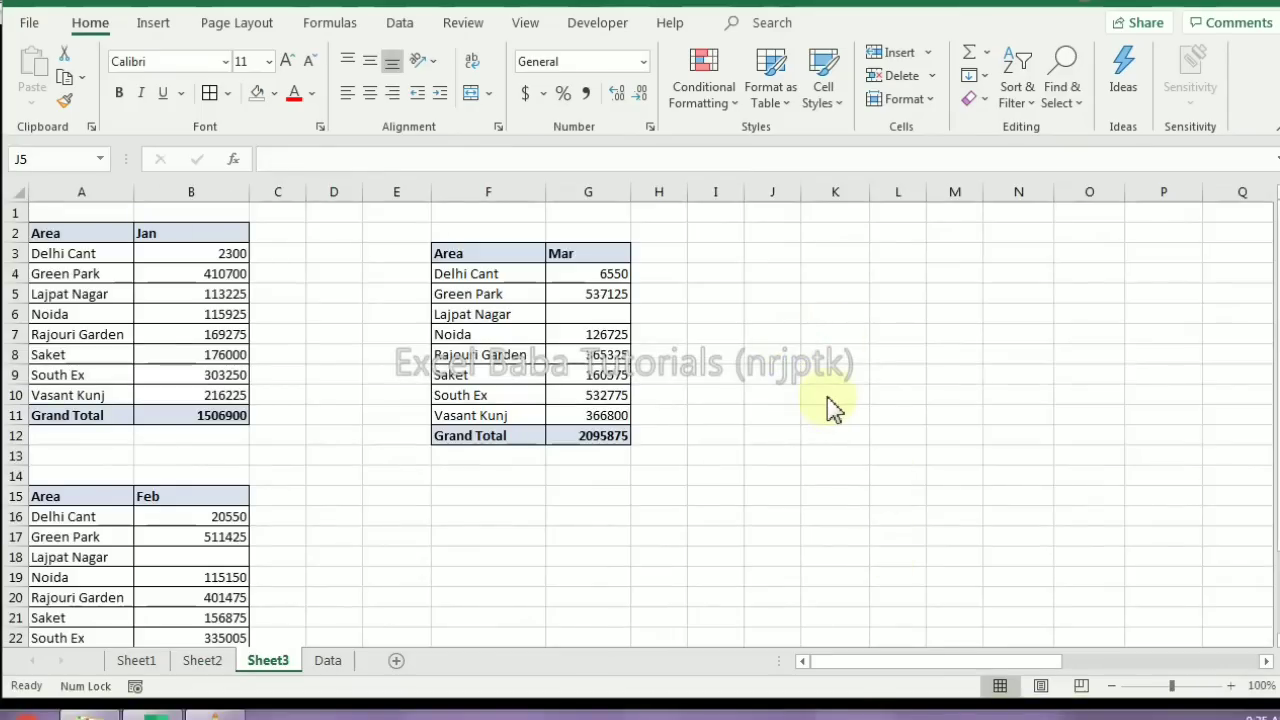
On Sheet3, start an INDEX formula in cell I7 with the Jan table A2:B11 as the first area of a multi-range reference
left_click(784, 374)
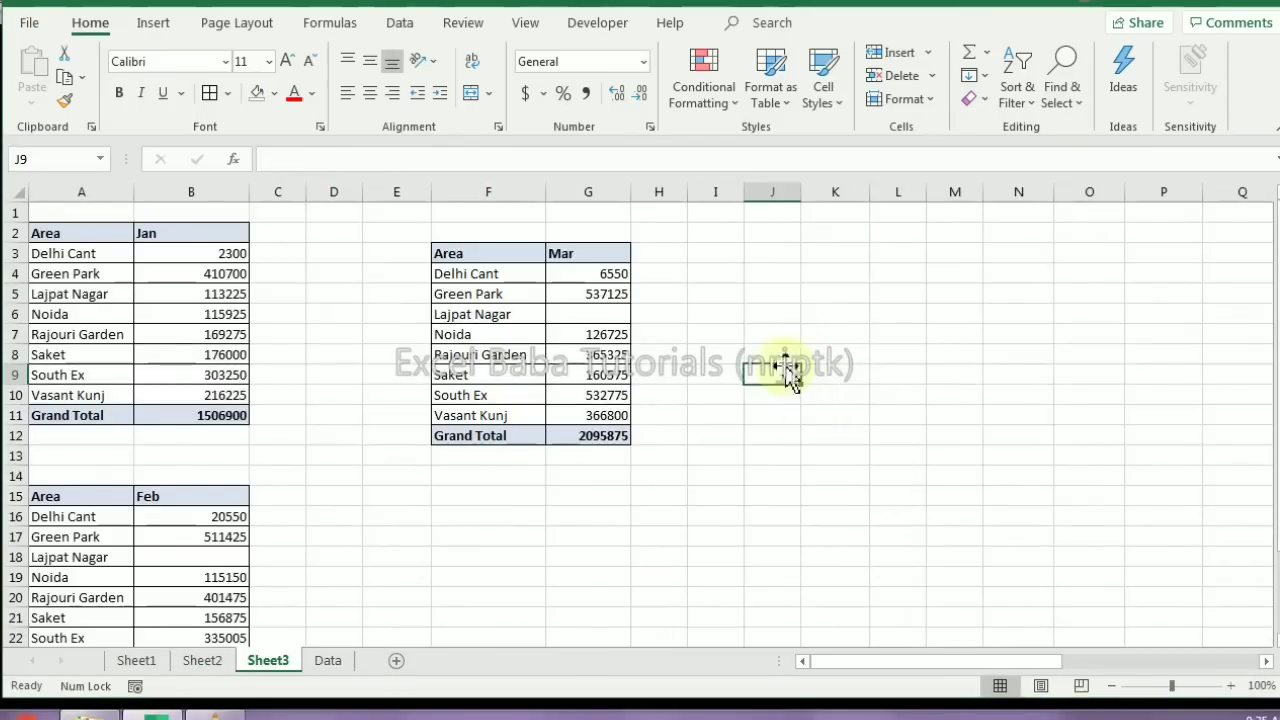
scroll(780, 380, "up", 2)
left_click_drag(846, 662, 766, 663)
scroll(990, 490, "up", 1)
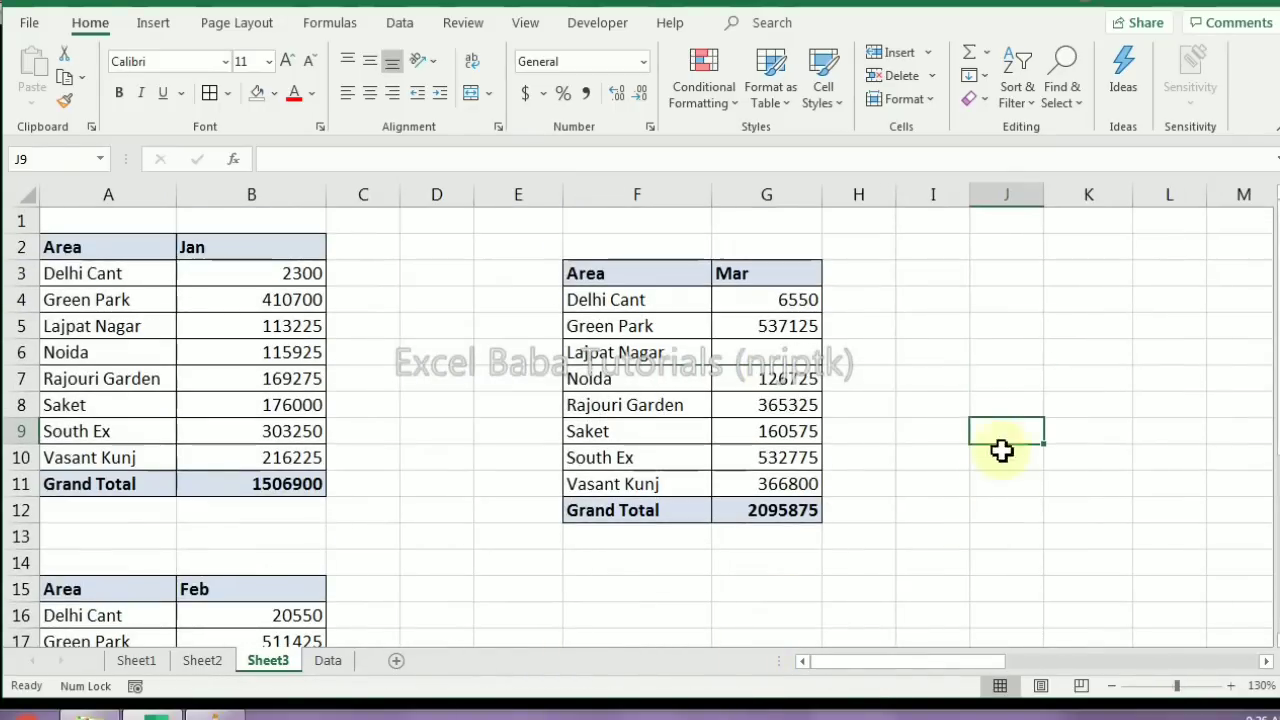
left_click(945, 378)
type("=in")
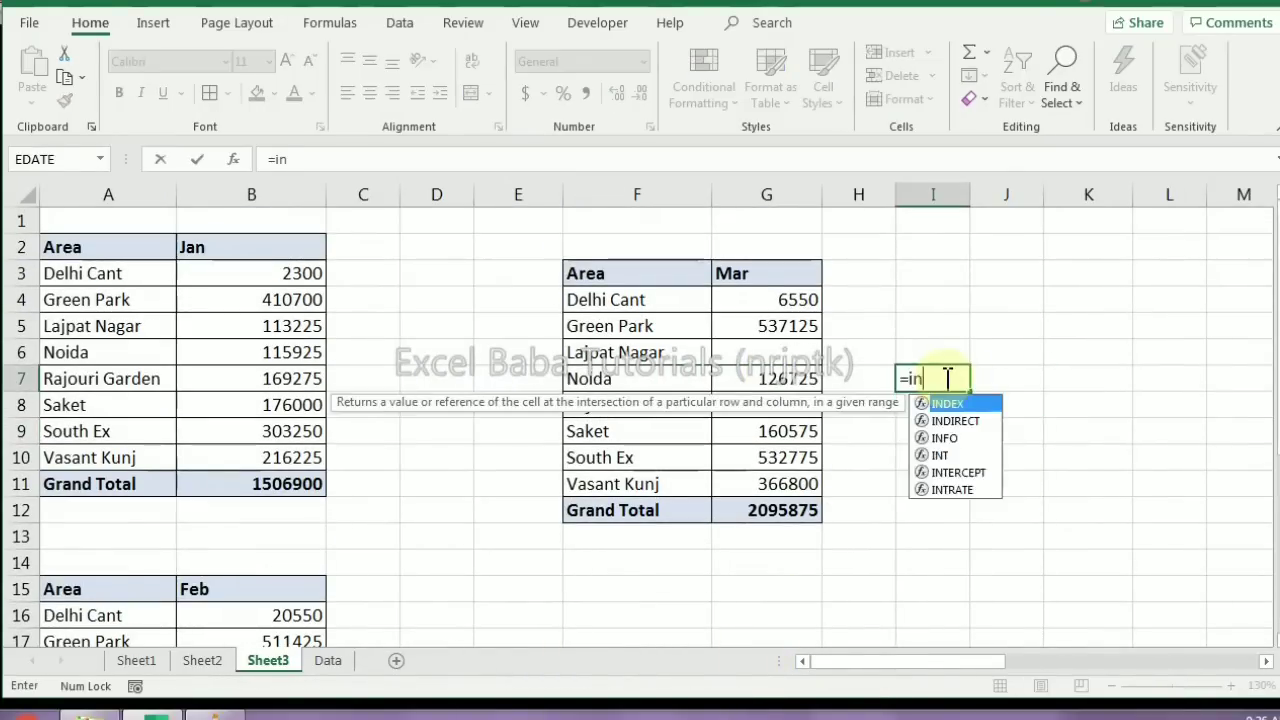
key("Tab")
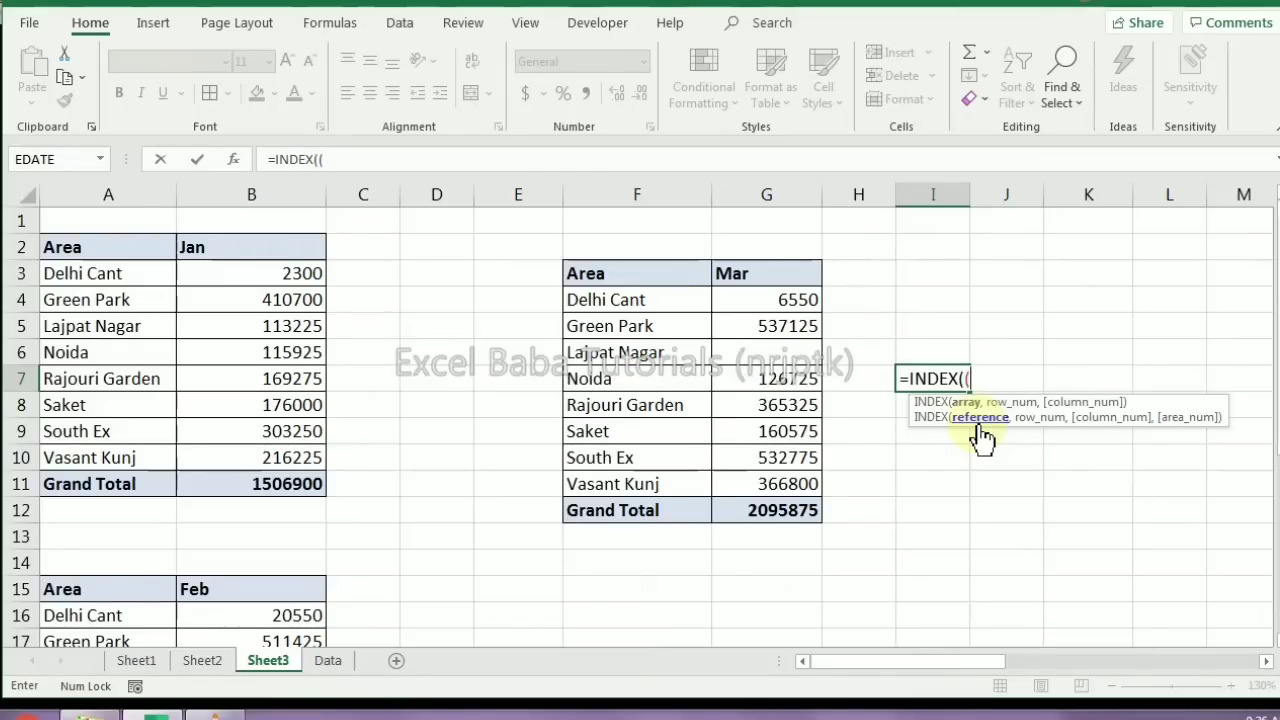
left_click_drag(134, 254, 266, 486)
type(",")
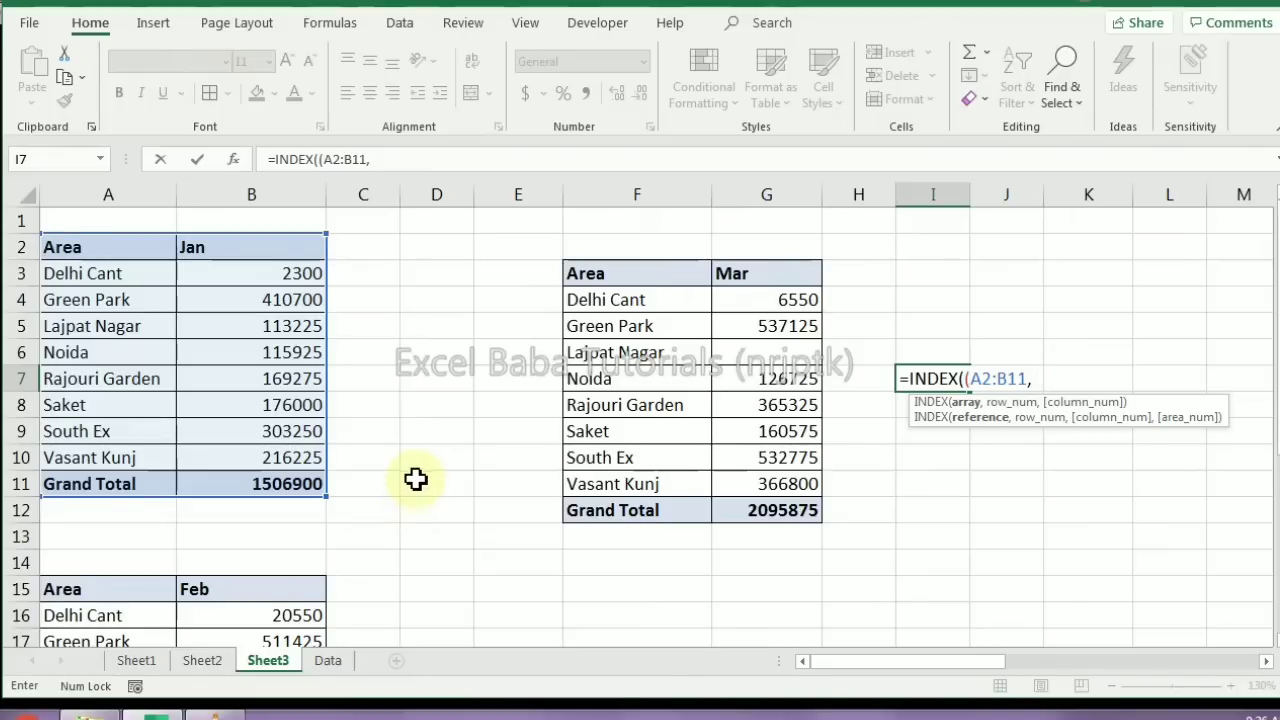
Add the Feb table A15:B24 and the Mar table F3:G12 as the second and third areas and close the reference
scroll(415, 478, "down", 1)
scroll(150, 445, "down", 2)
left_click_drag(92, 352, 360, 571)
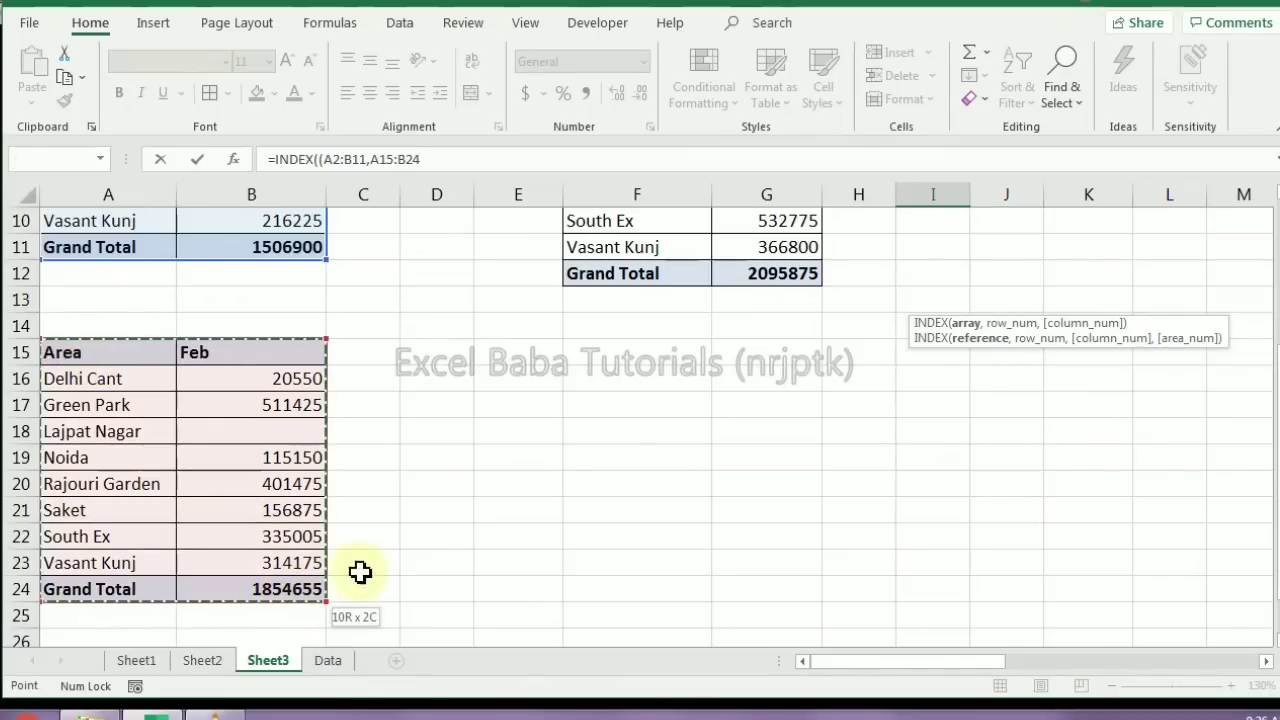
type(",")
scroll(749, 503, "up", 3)
left_click_drag(611, 272, 768, 505)
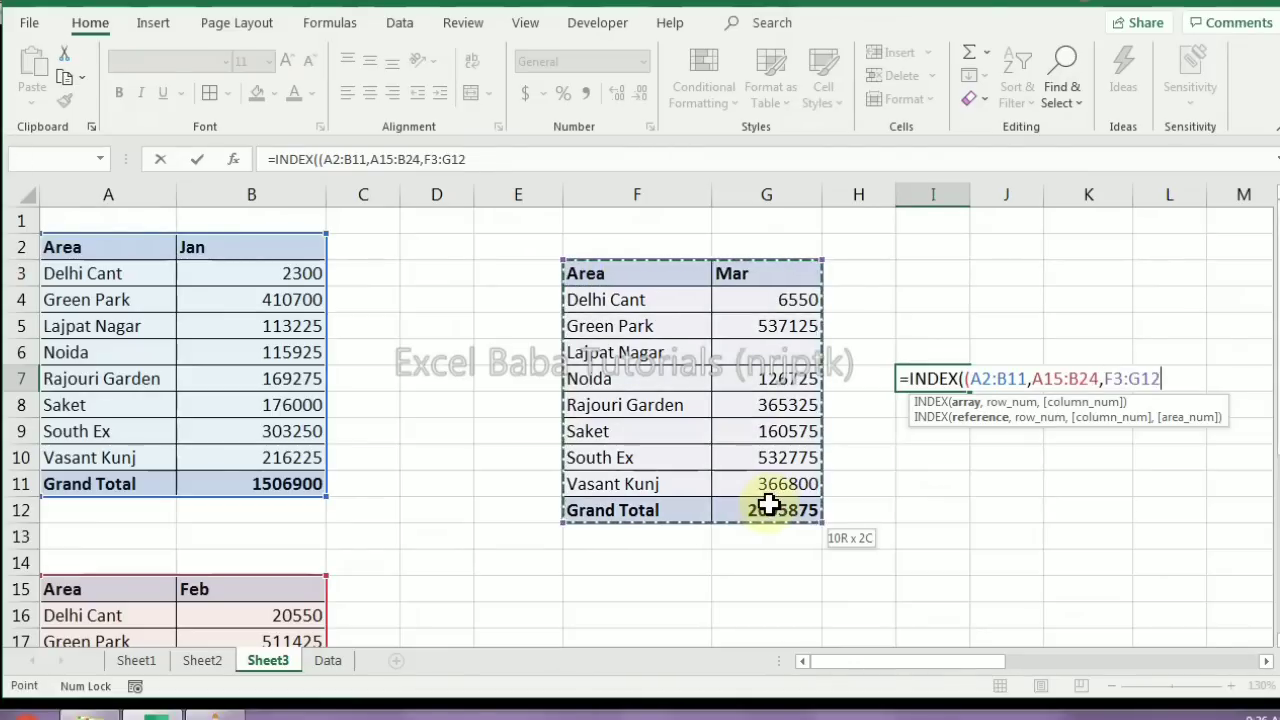
type(")")
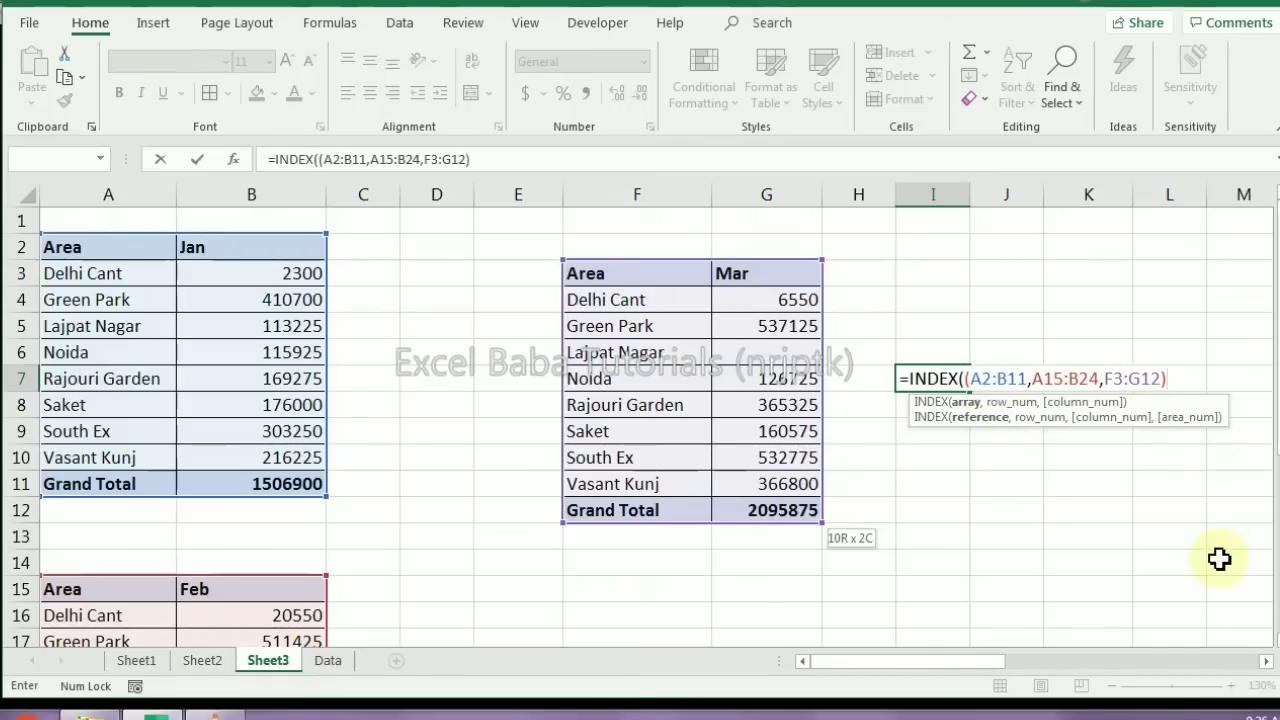
type(",")
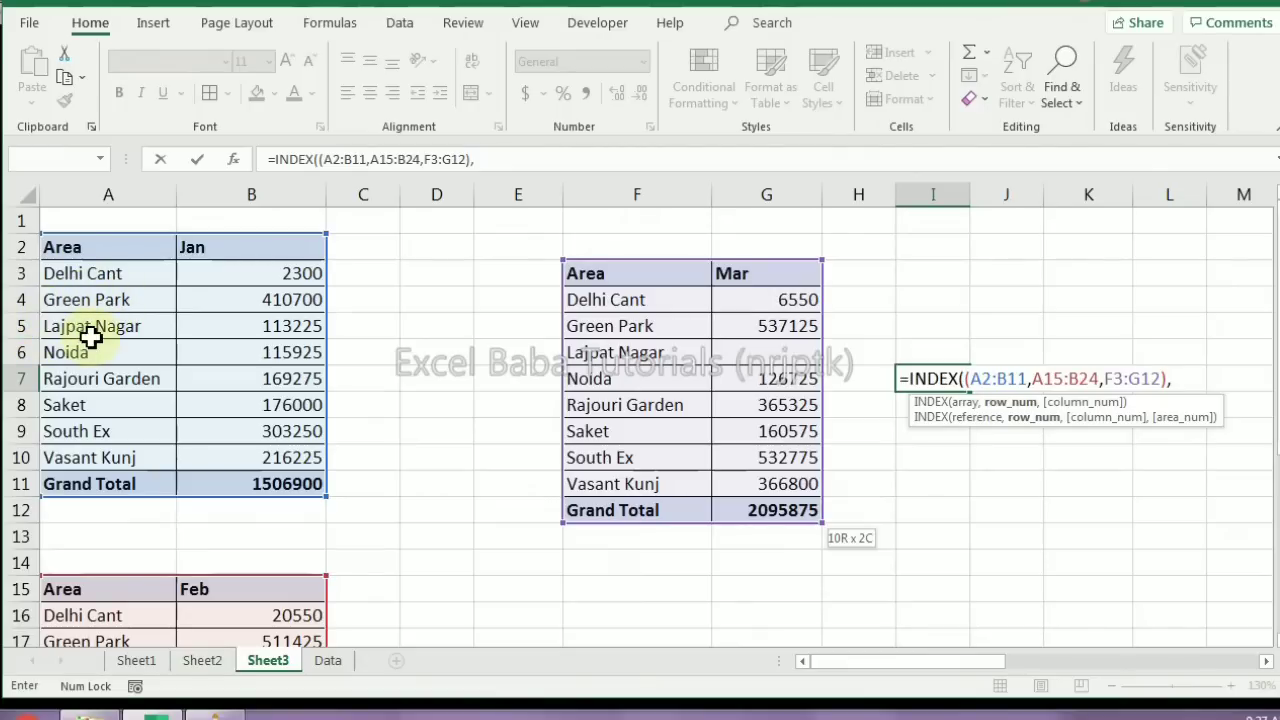
Complete the formula in I7 with row number 5 and column number 2, and check the result against Noida's Jan entry
type(",2)")
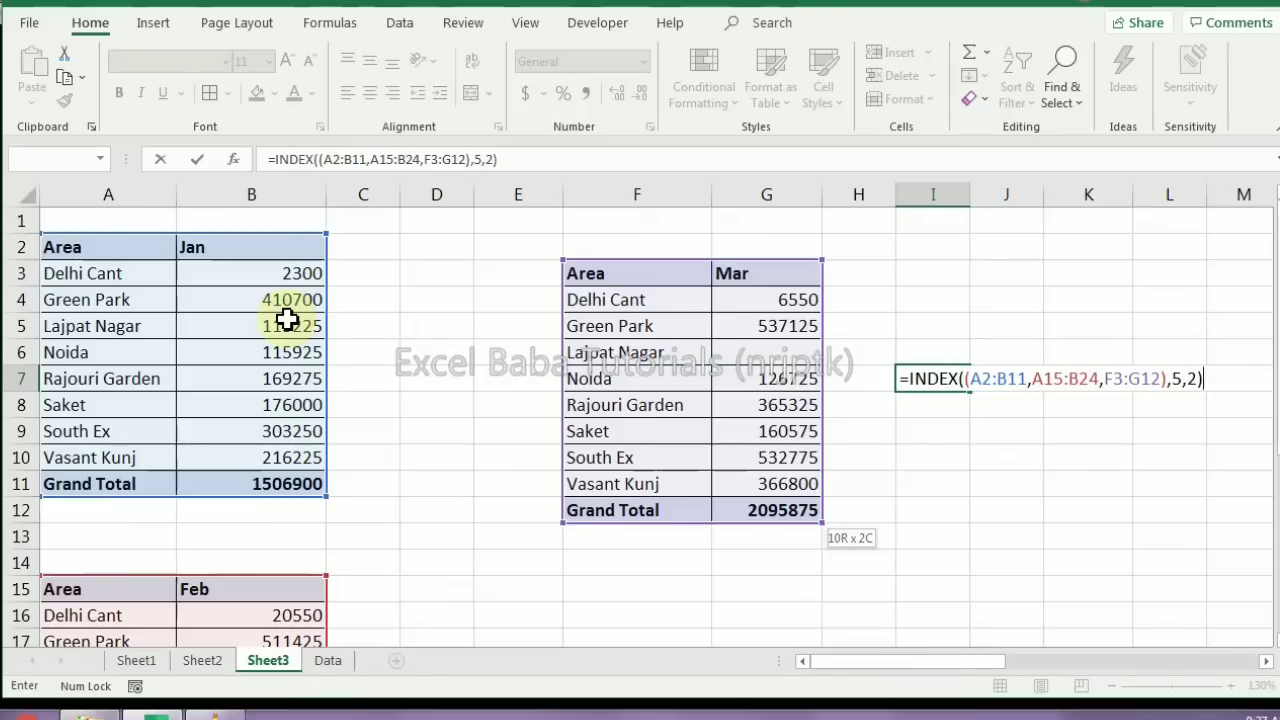
key("BackSpace")
type(",")
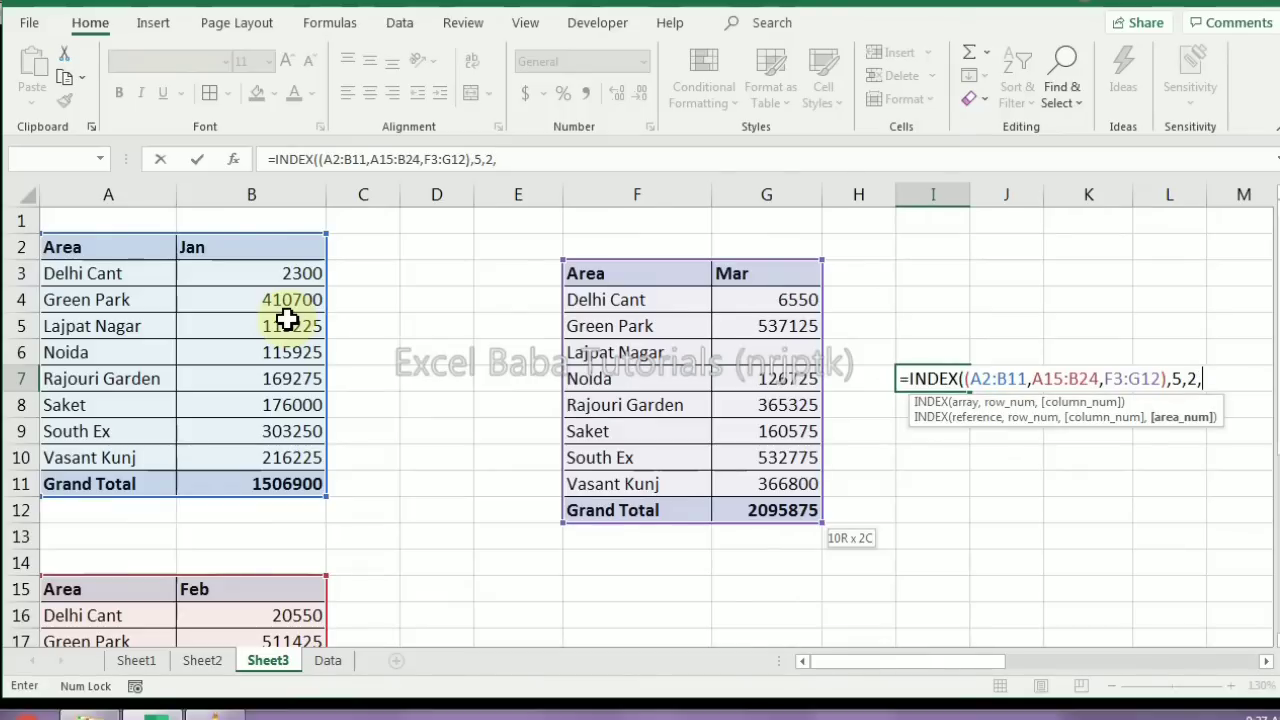
key("BackSpace")
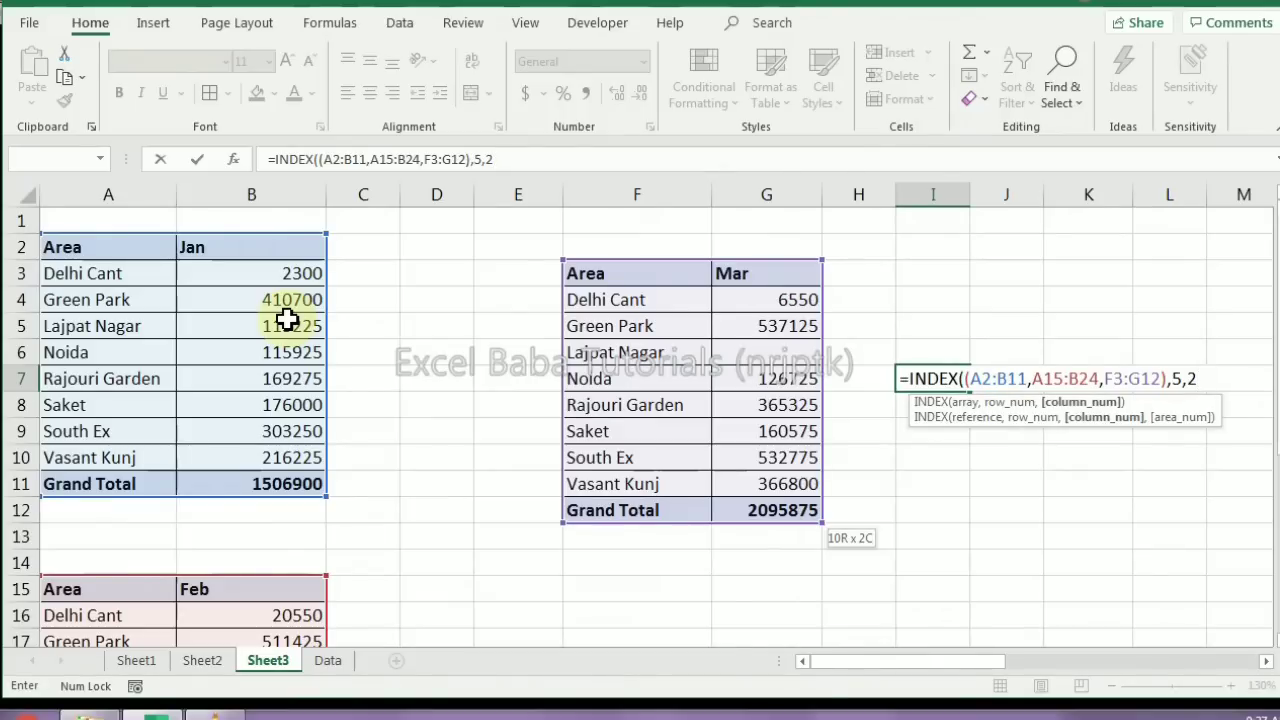
type(")")
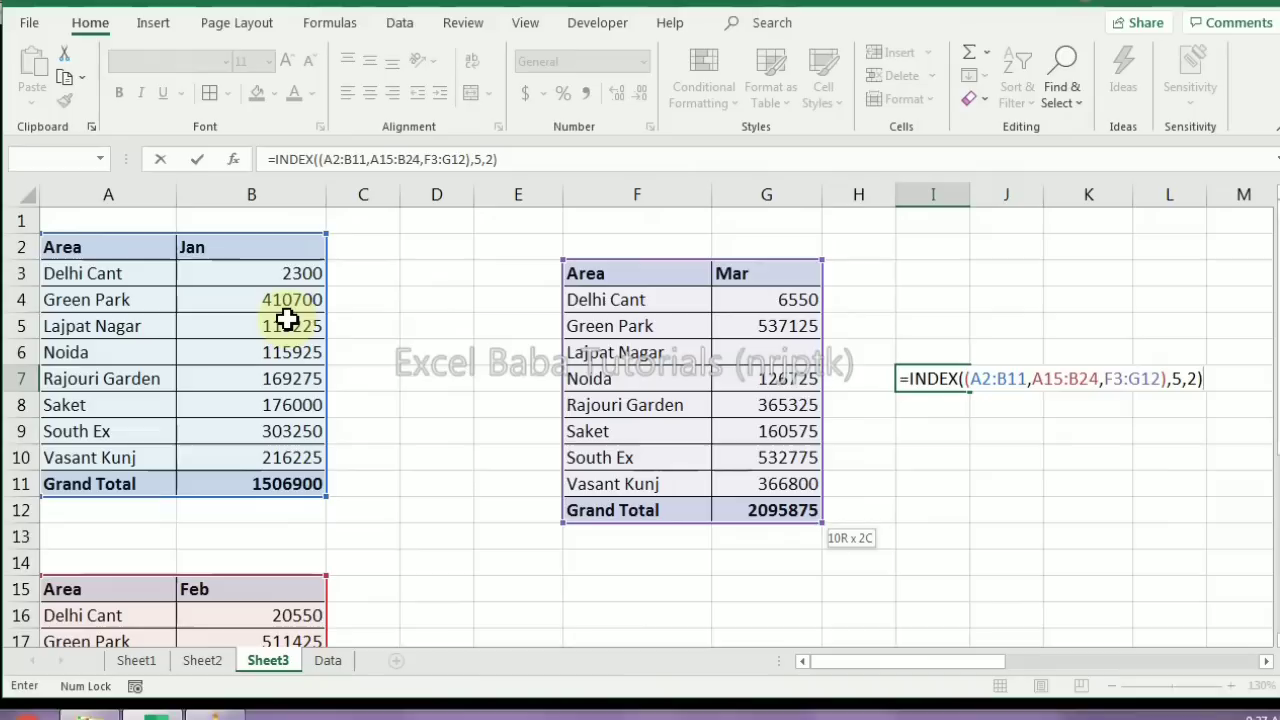
key("ctrl+Return")
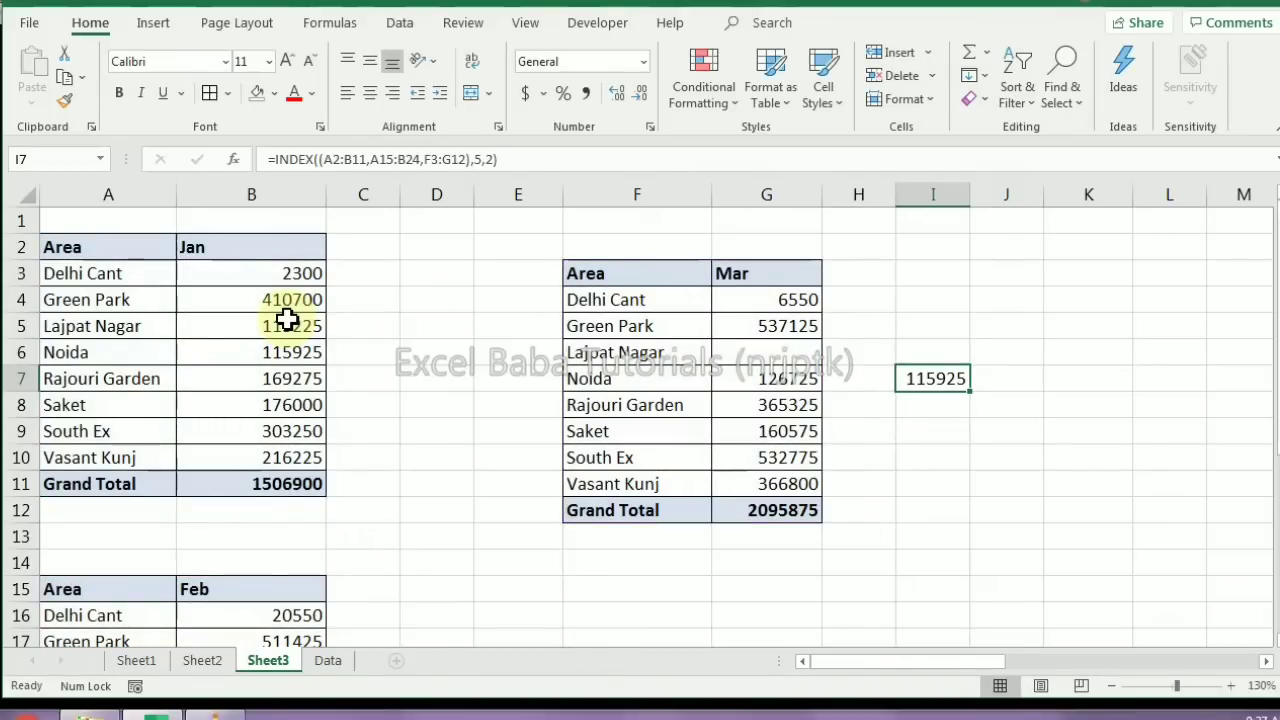
left_click_drag(83, 247, 94, 348)
left_click(95, 349)
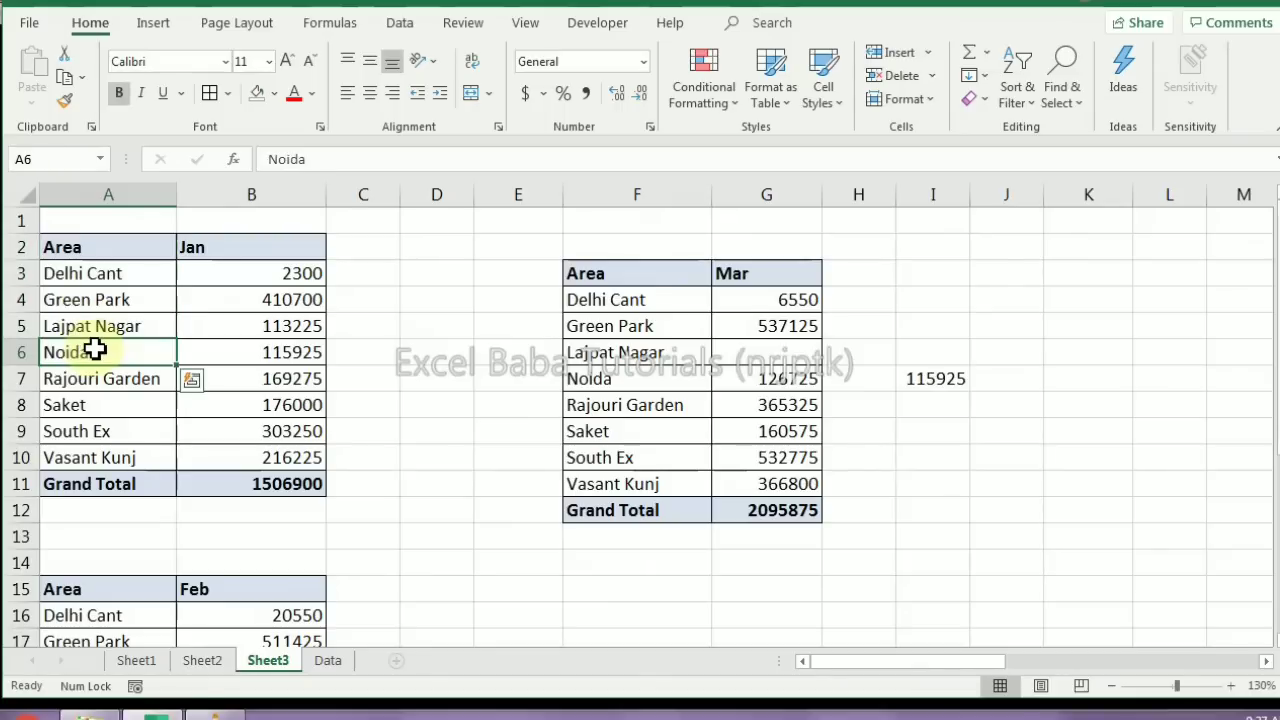
left_click(266, 349)
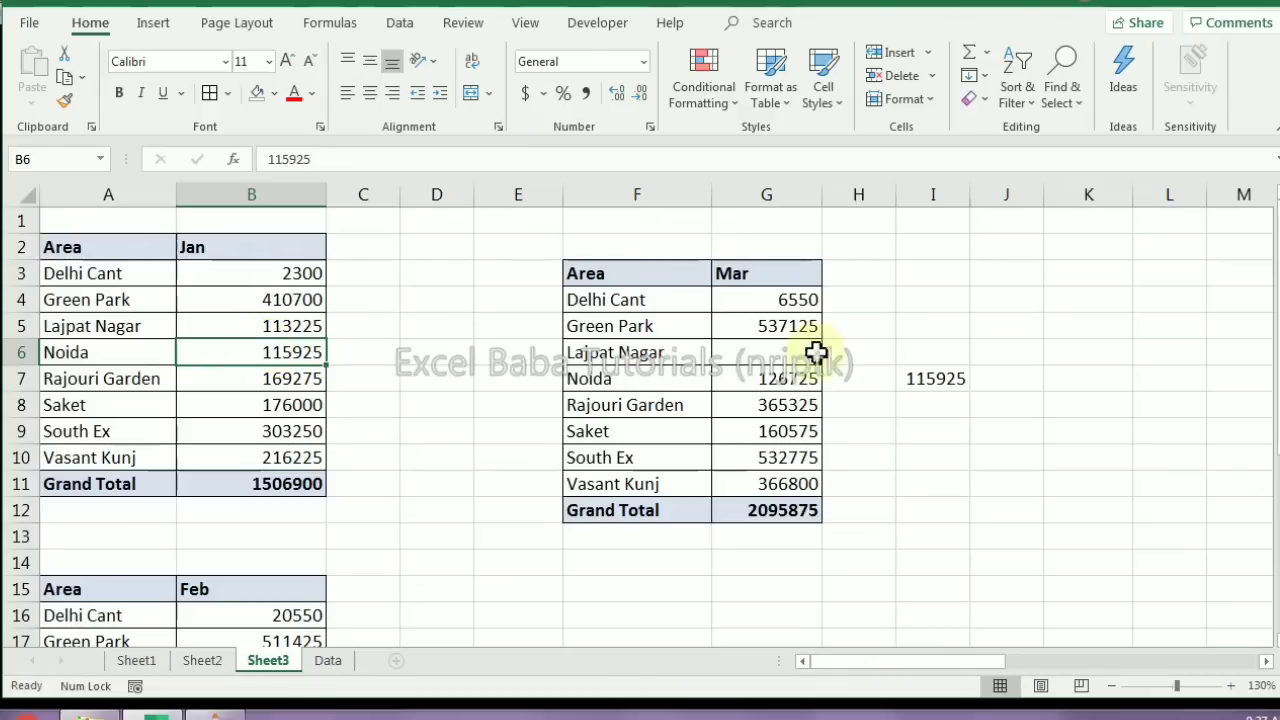
Add area number 2 to the INDEX formula in I7 and check the result against Noida's Feb entry
left_click(936, 376)
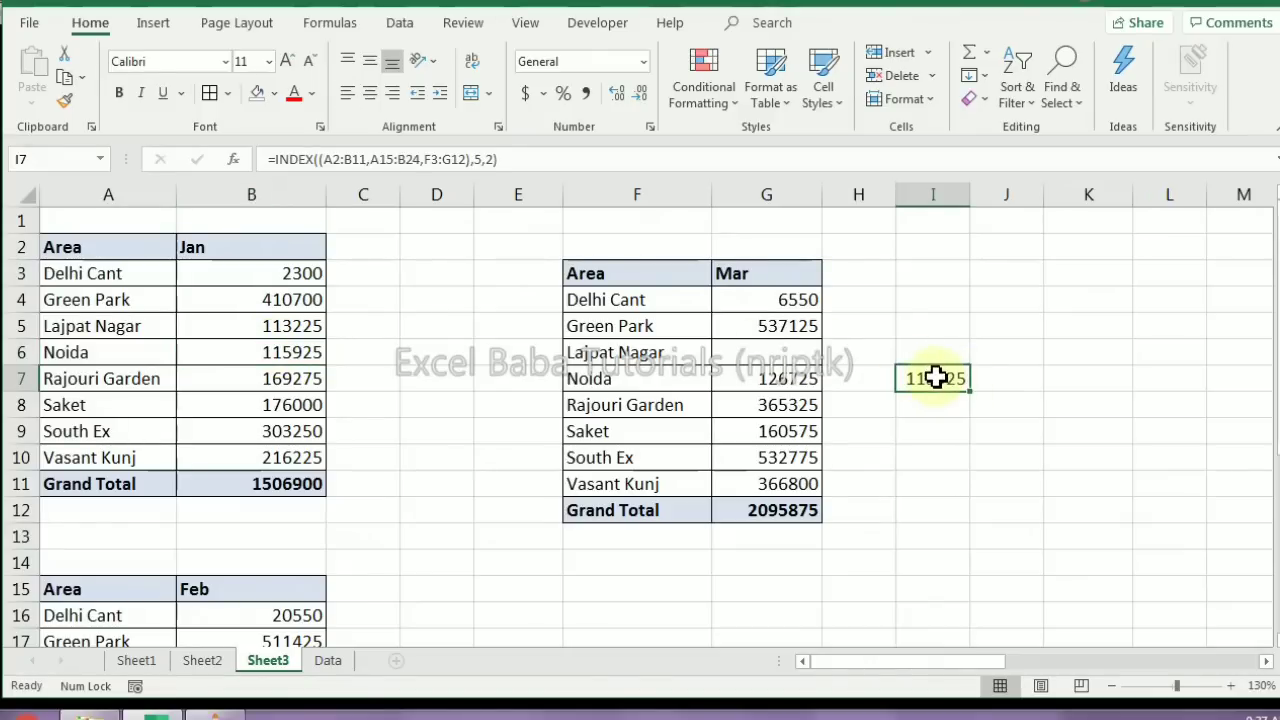
double_click(938, 377)
left_click(1198, 379)
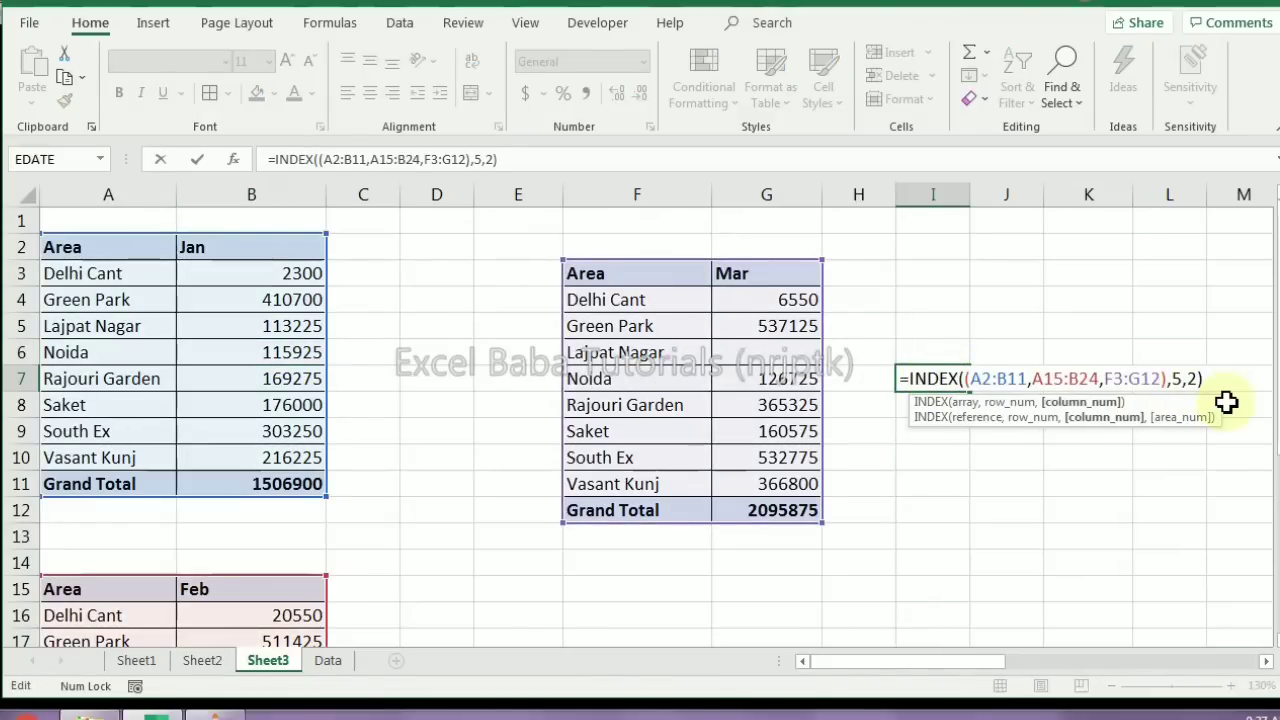
type(",2")
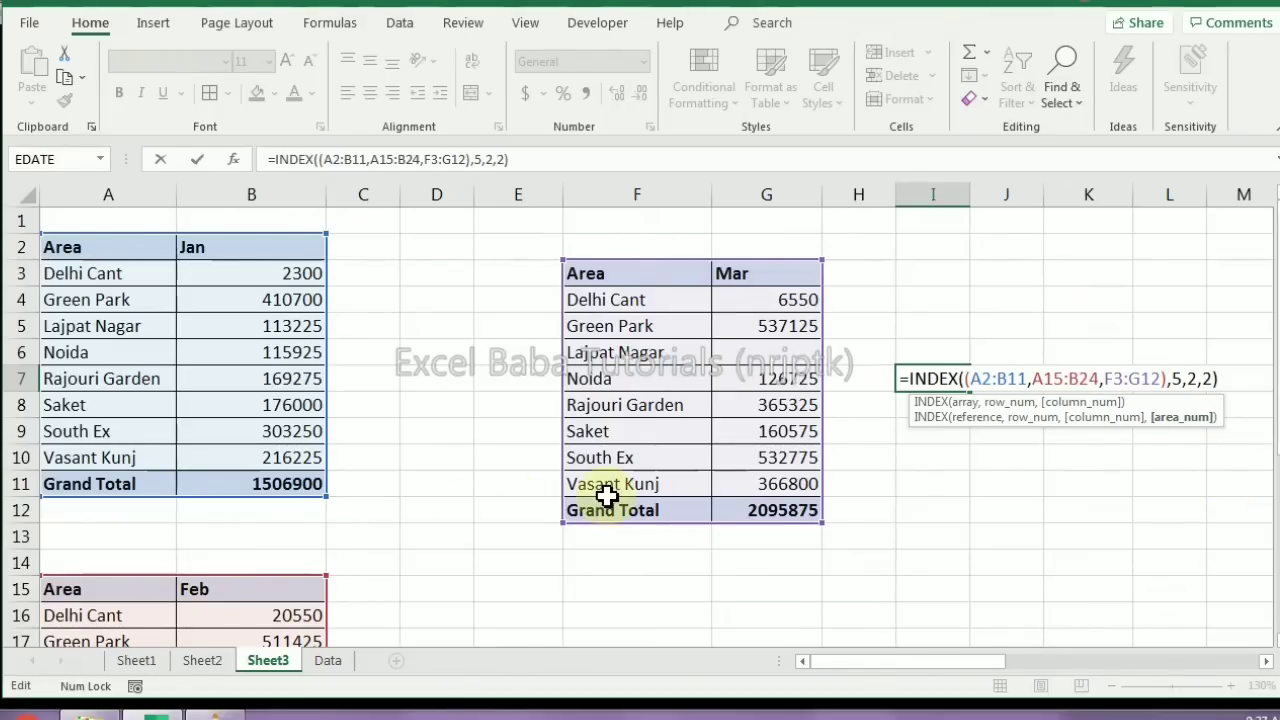
key("Return")
scroll(597, 514, "down", 1)
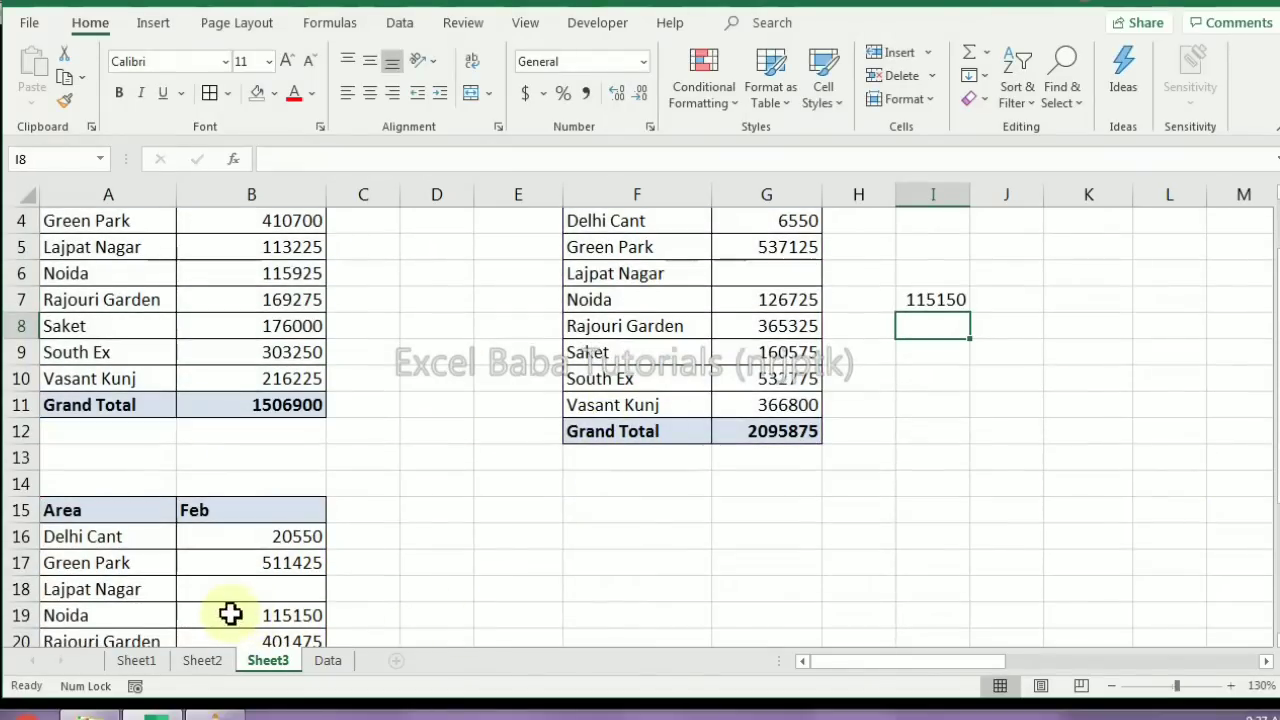
Set the area number of the INDEX formula in I7 to 3 to return Noida's Mar entry
scroll(977, 403, "up", 1)
double_click(931, 378)
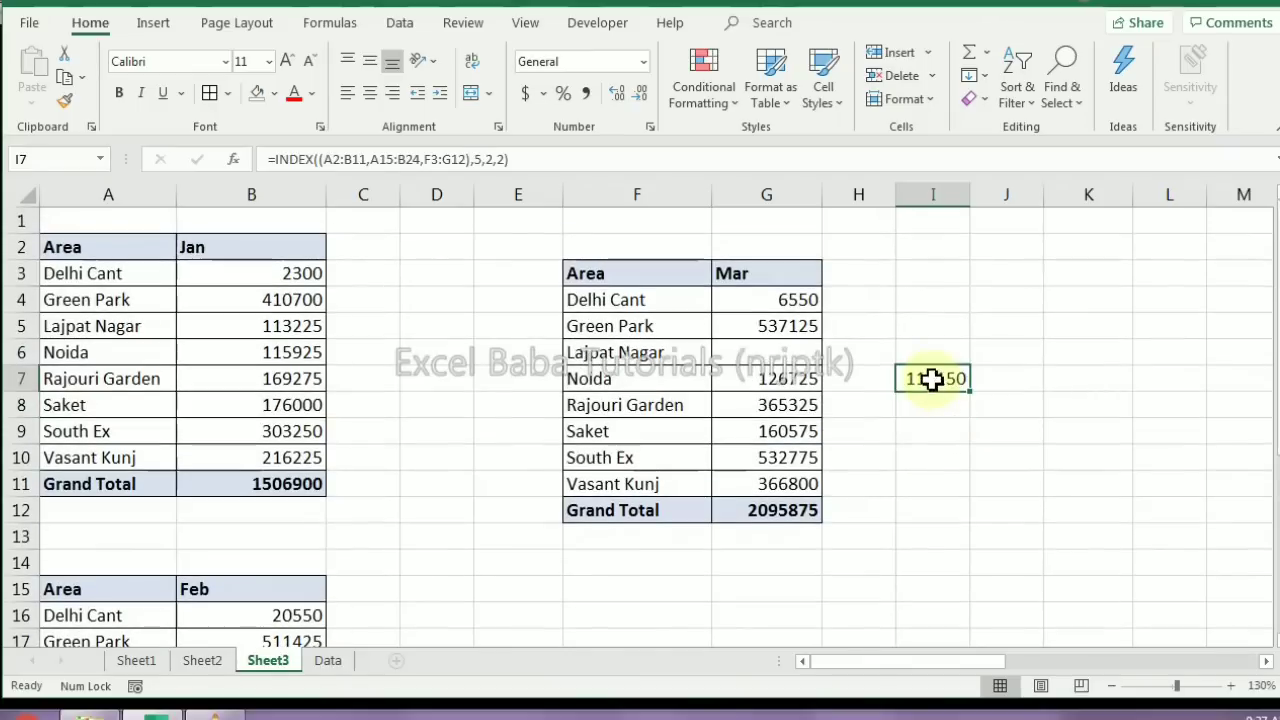
left_click(1211, 378)
type("3")
key("Return")
left_click(933, 378)
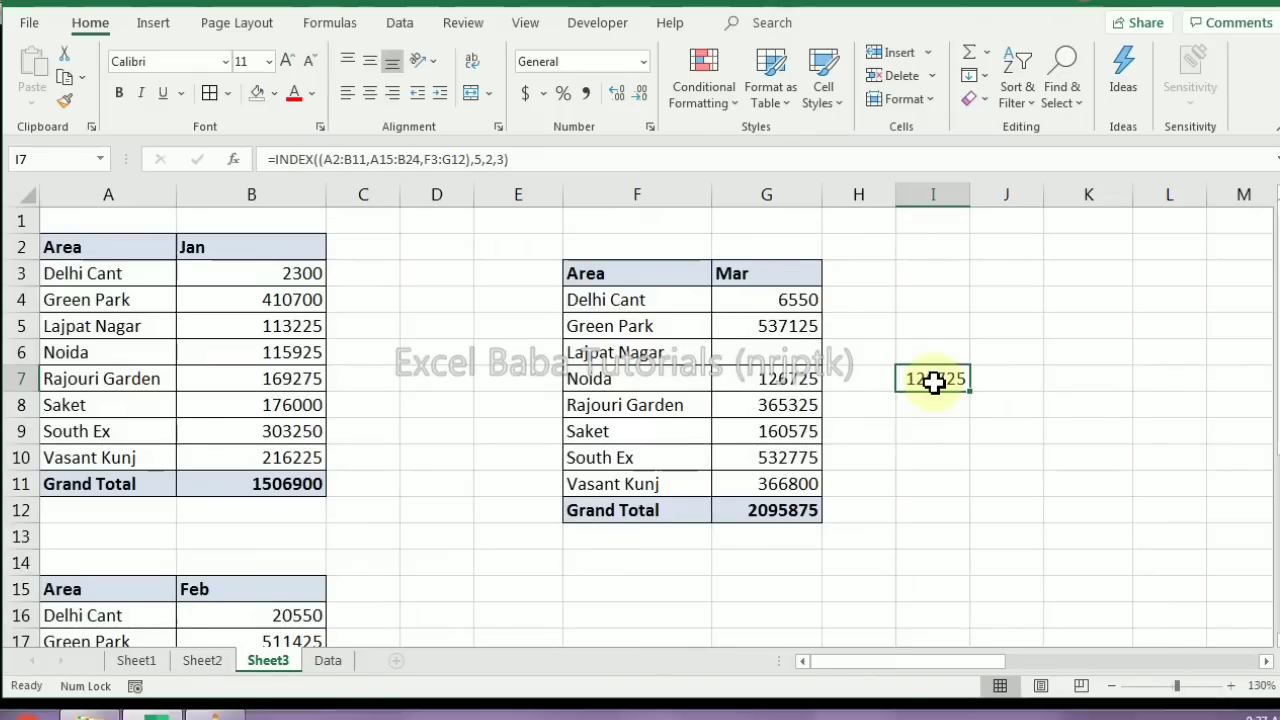
left_click(948, 455)
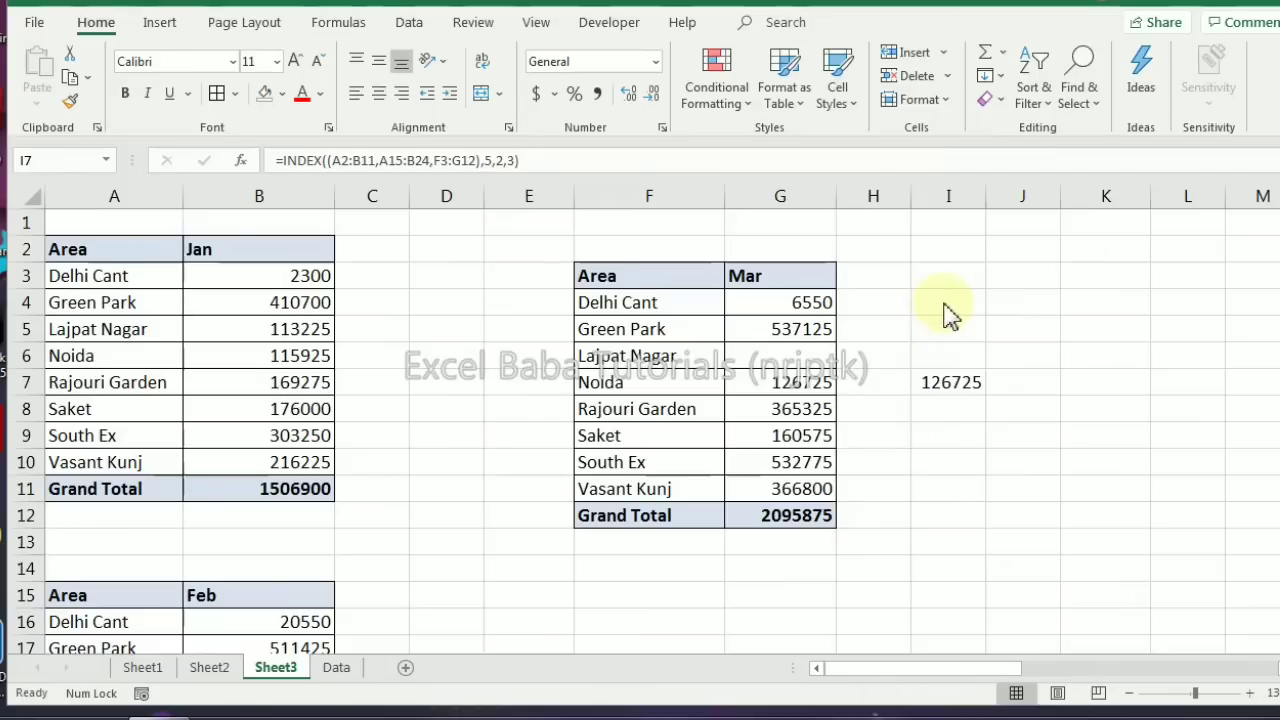
key("F2")
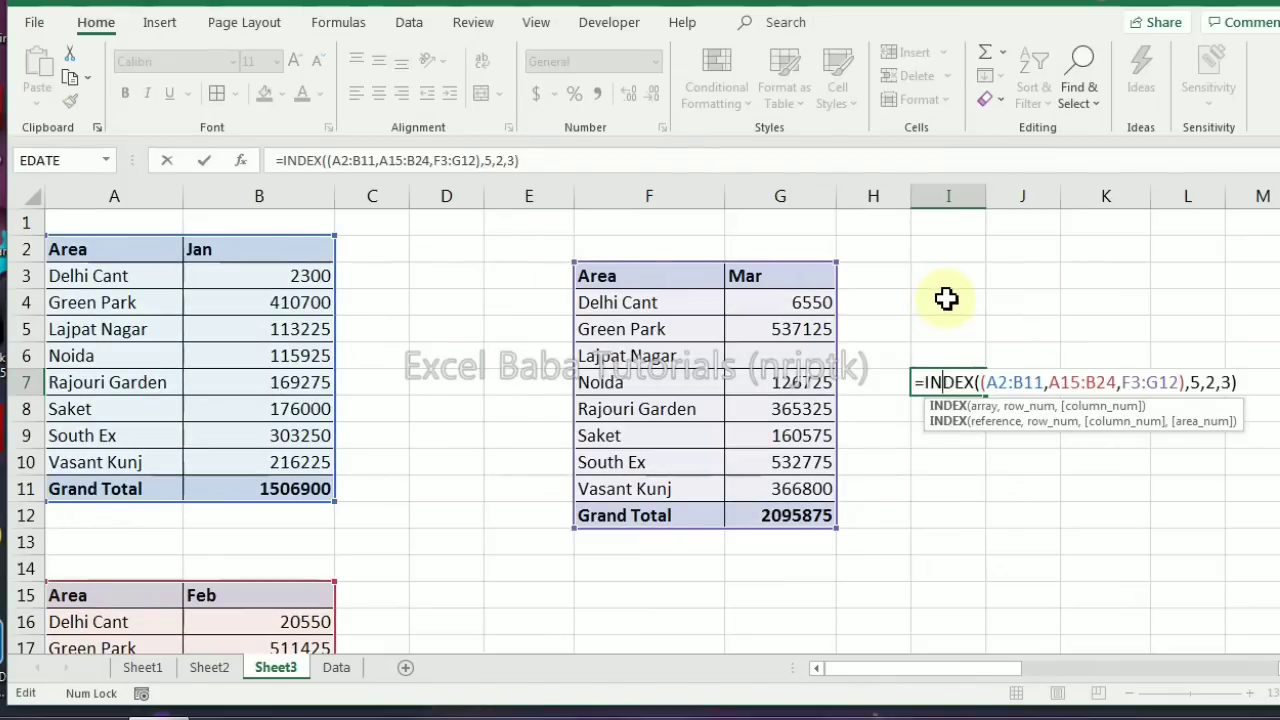
key("Escape")
left_click(946, 299)
type("=")
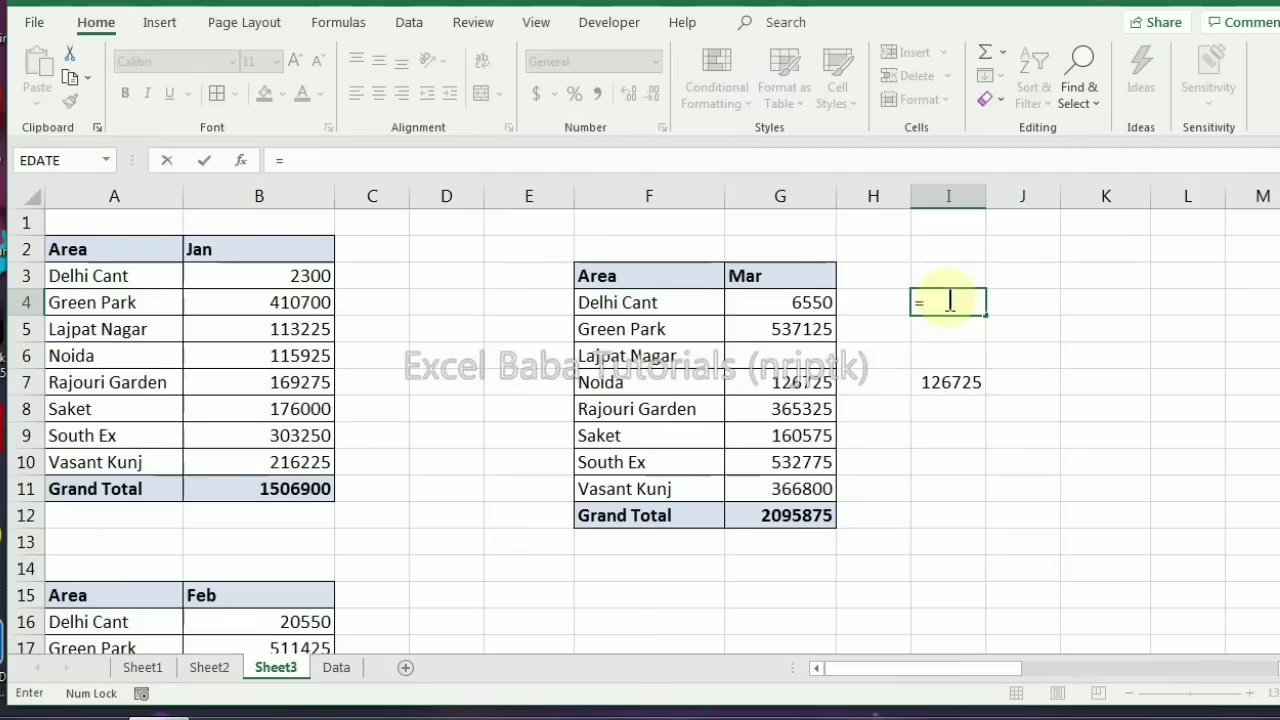
type("e5")
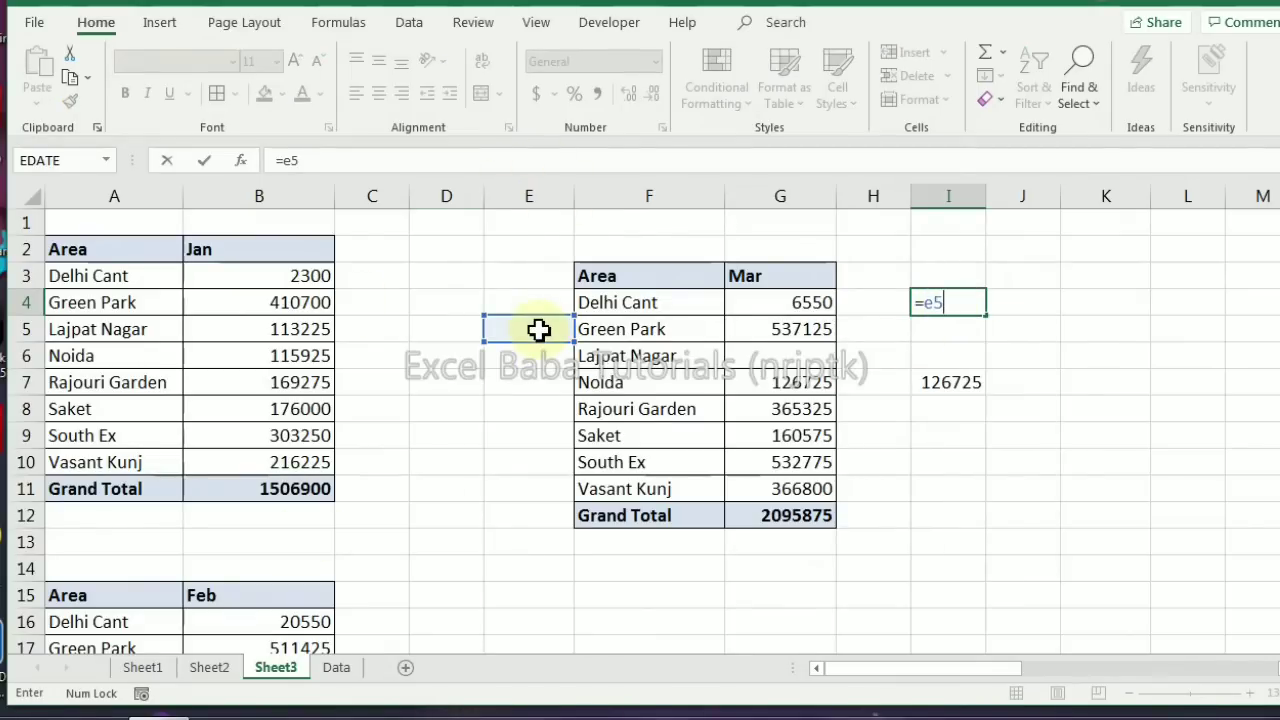
type(":g10")
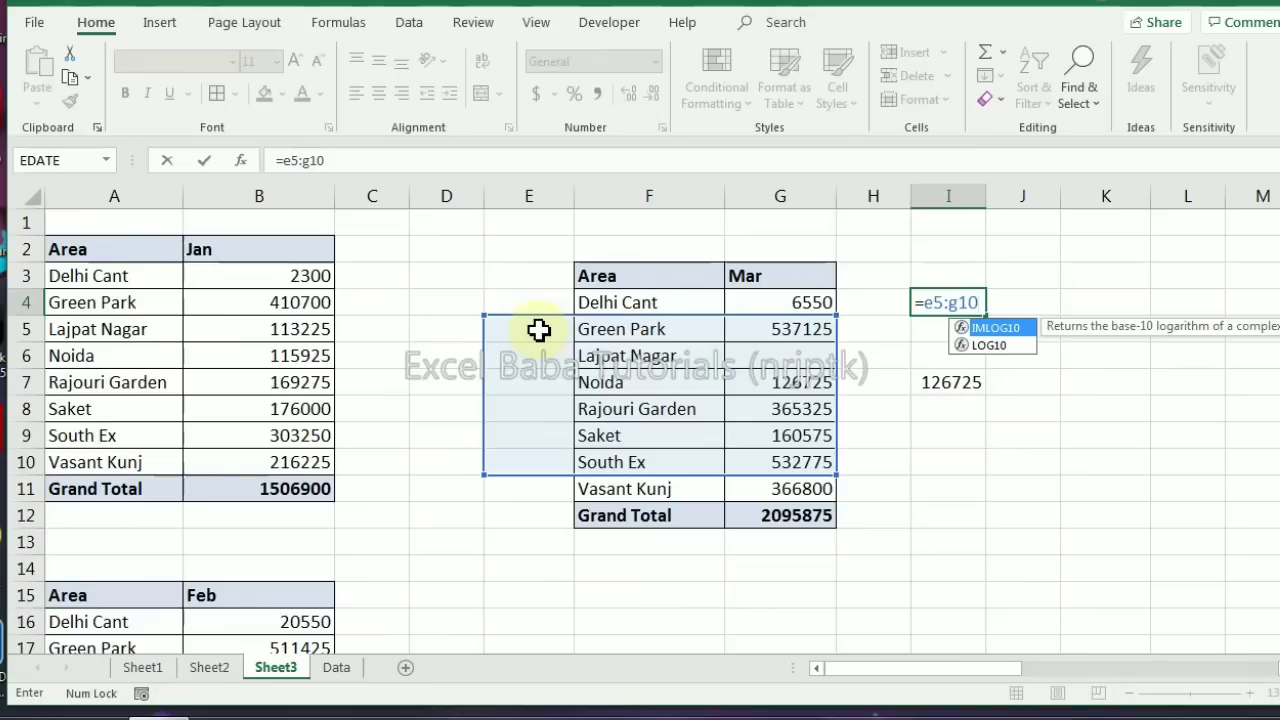
key("Escape")
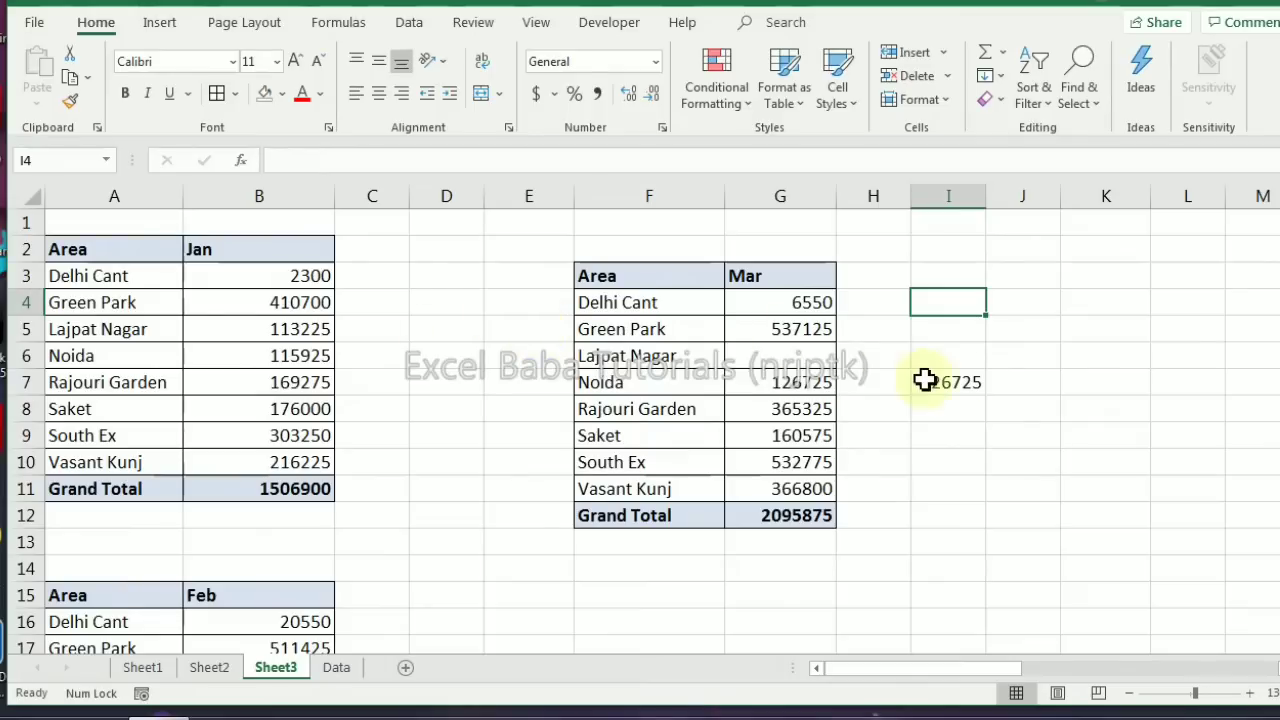
Clear the INDEX formula from cell I7
left_click(966, 382)
key("Delete")
left_click(955, 304)
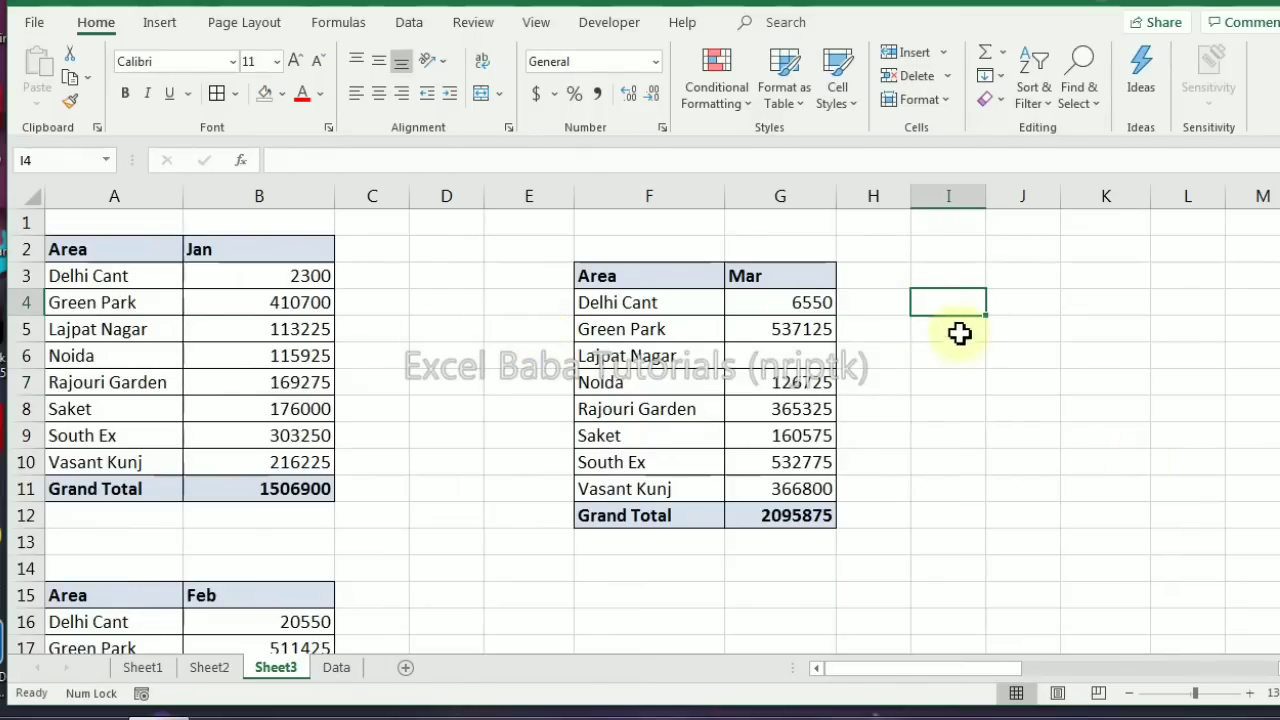
Enter an INDEX formula in I6 on the Jan table A2:B11 with row number 0 and column number 2 to return the whole column
left_click(965, 347)
type("=in")
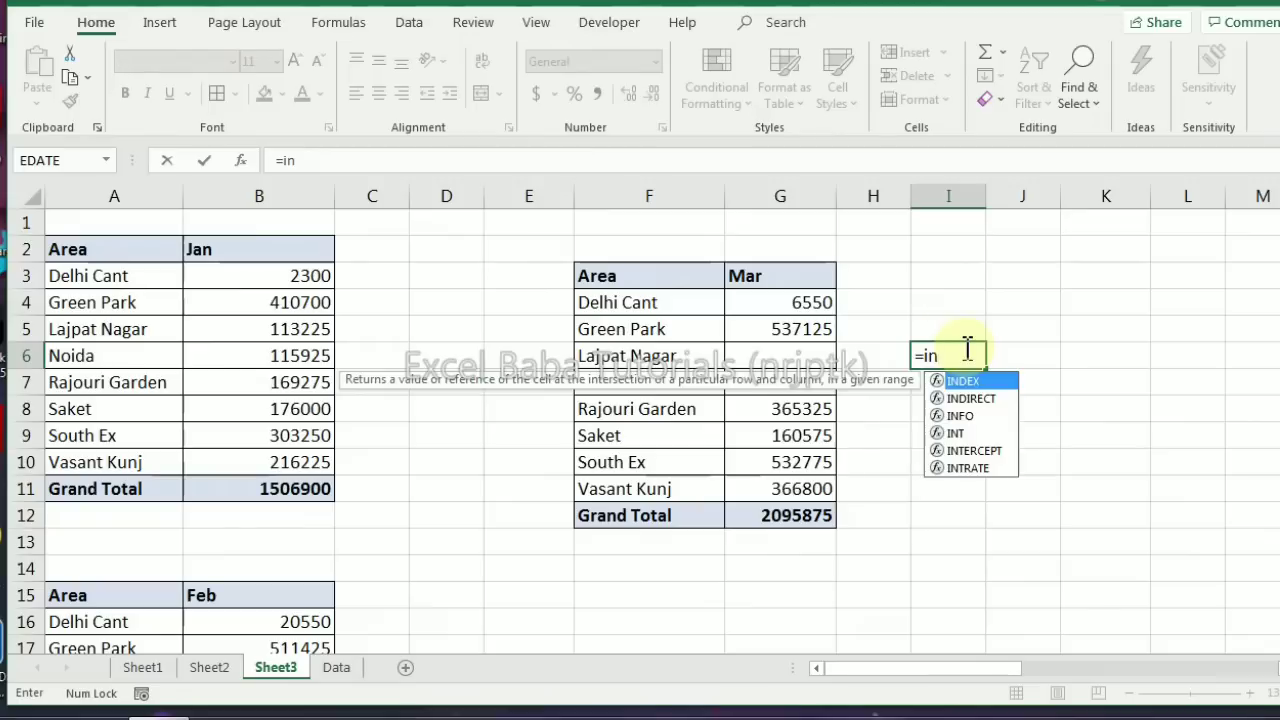
key("Tab")
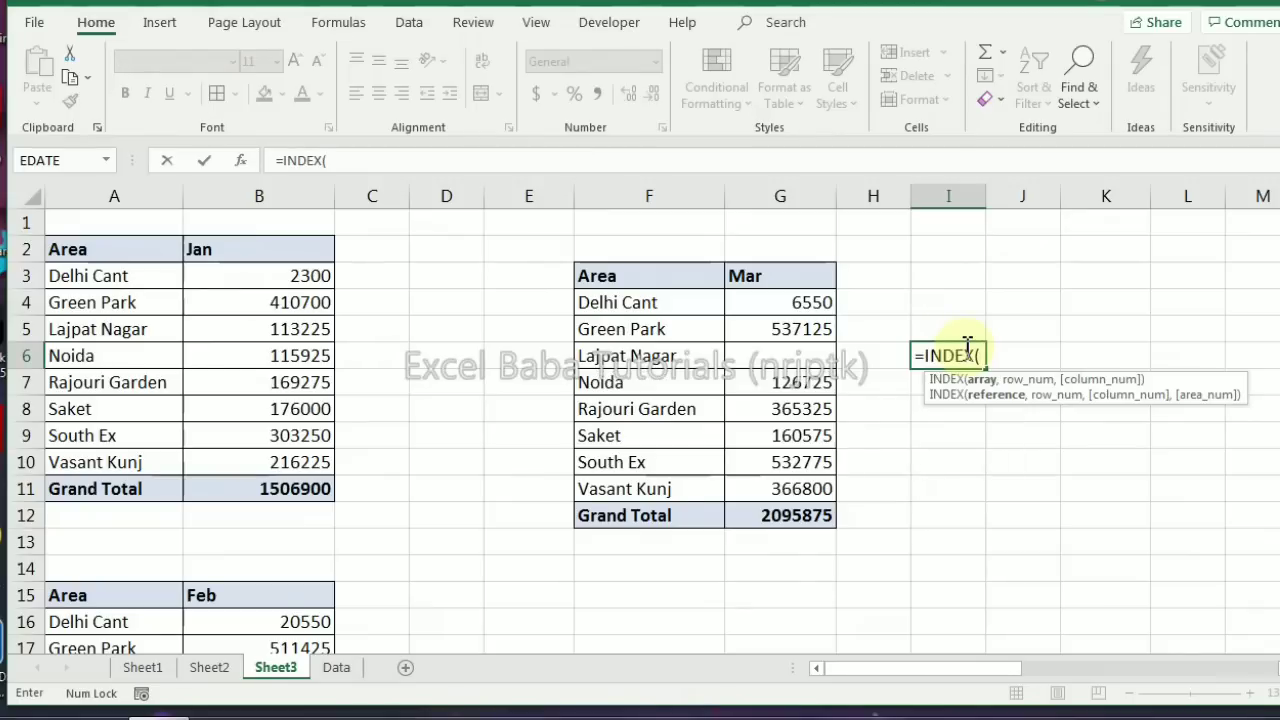
left_click_drag(130, 252, 296, 488)
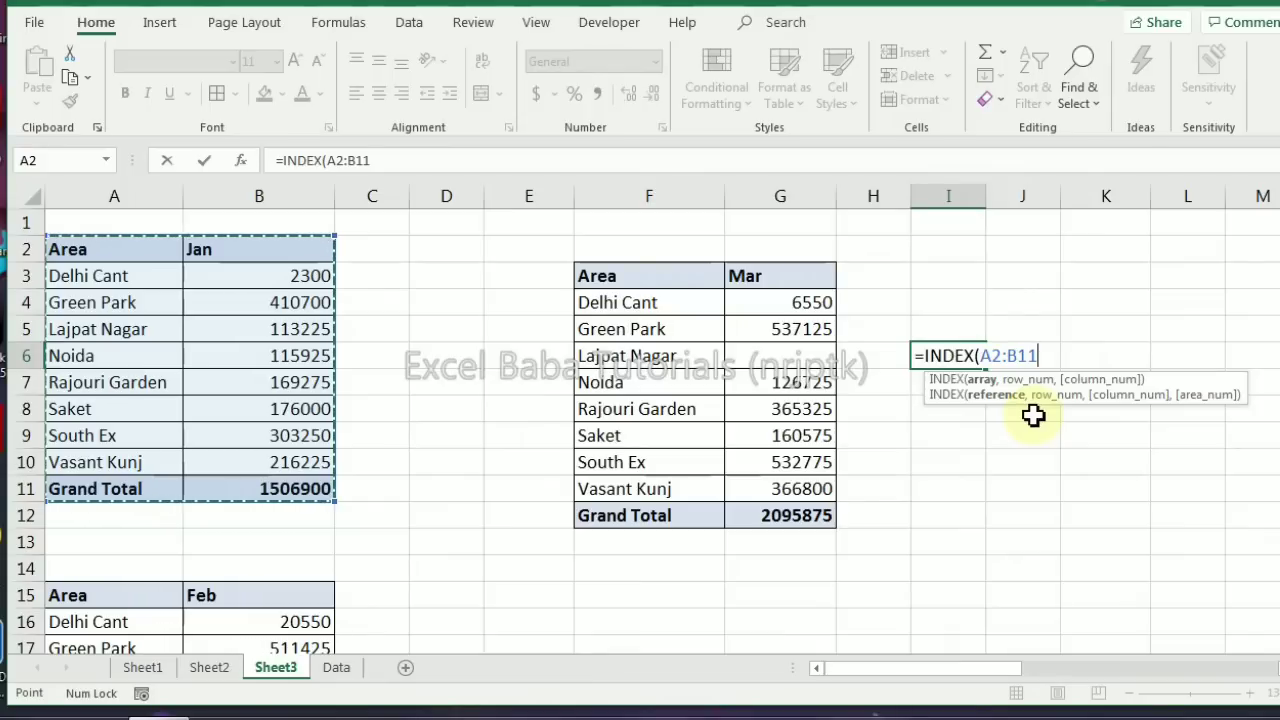
type(",")
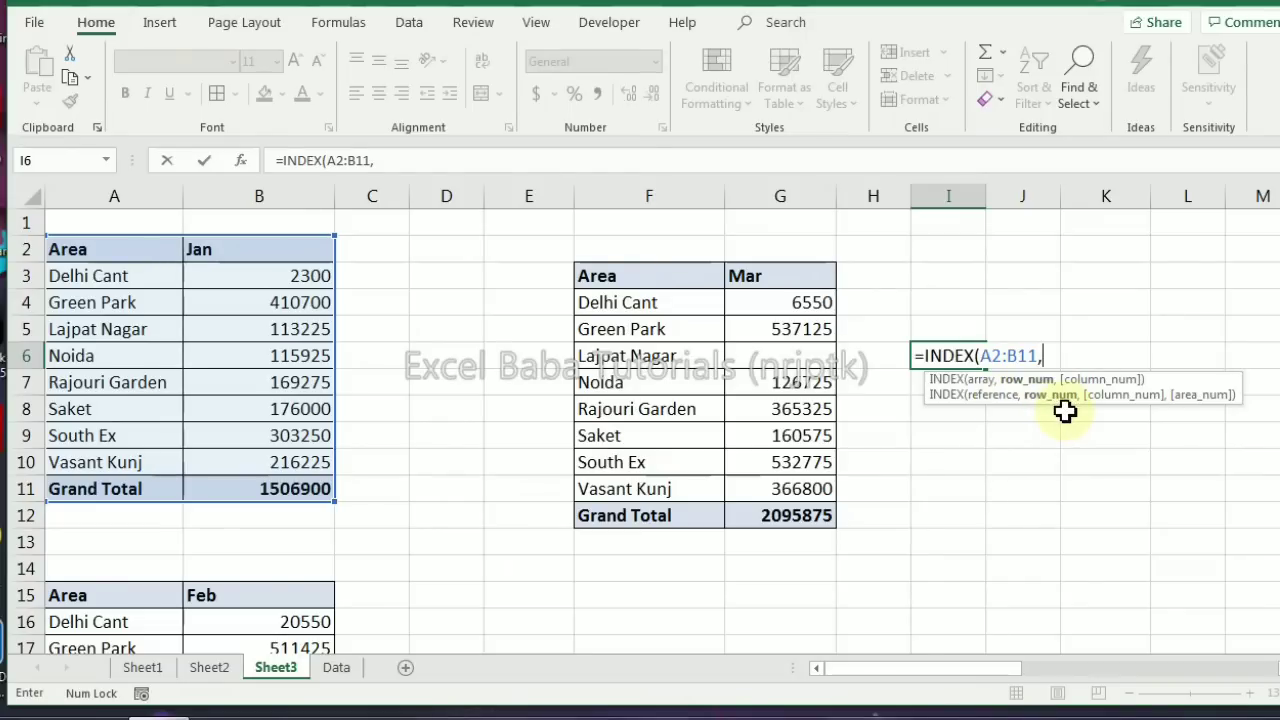
type(",")
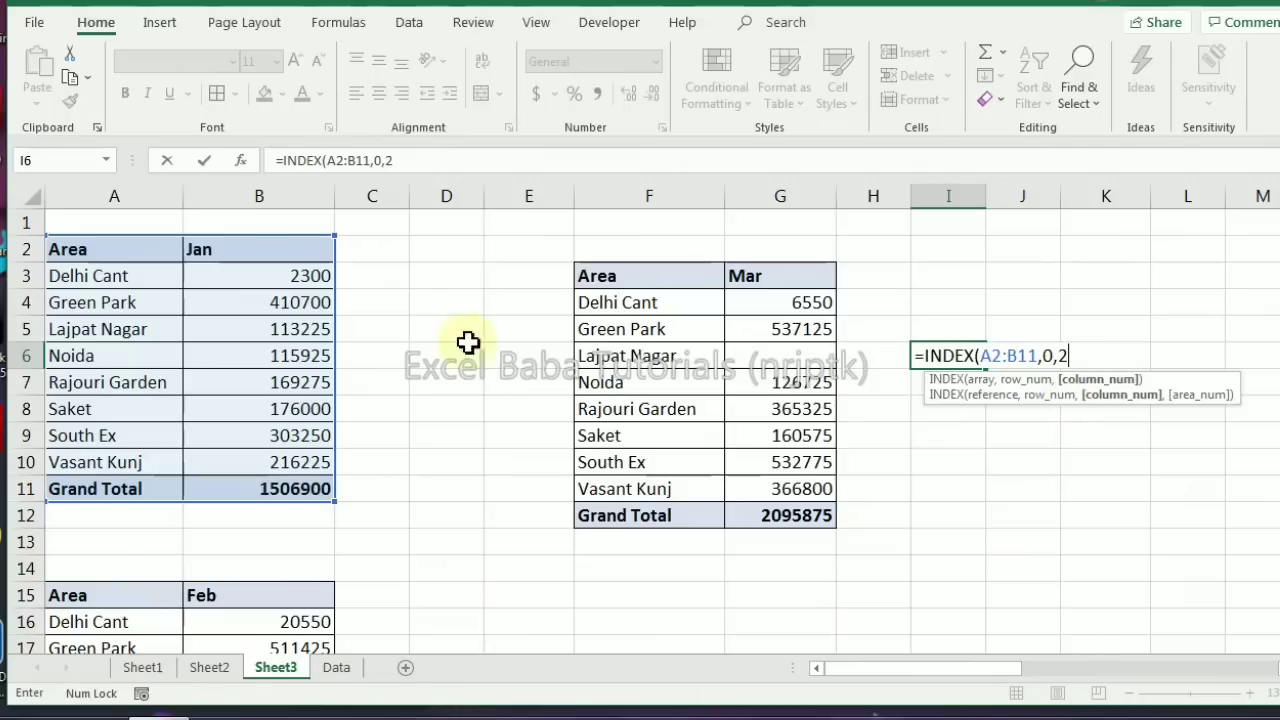
type("2)")
left_click(1054, 358)
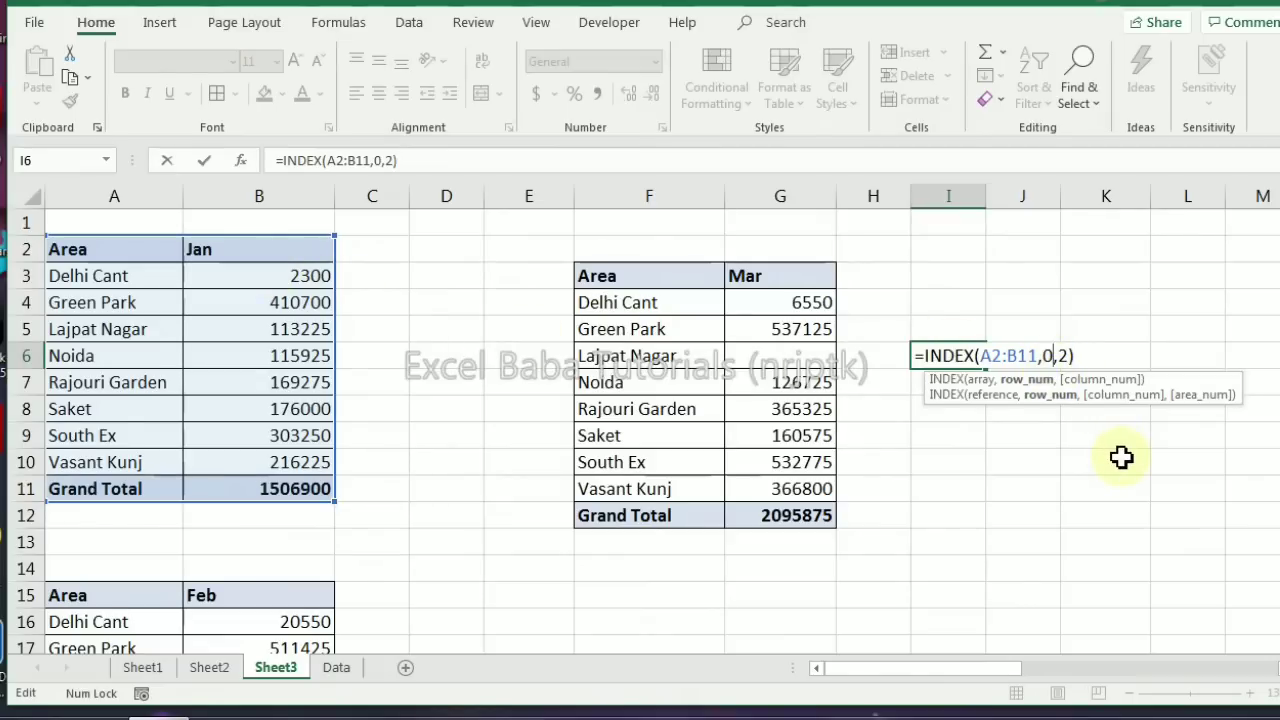
key("Return")
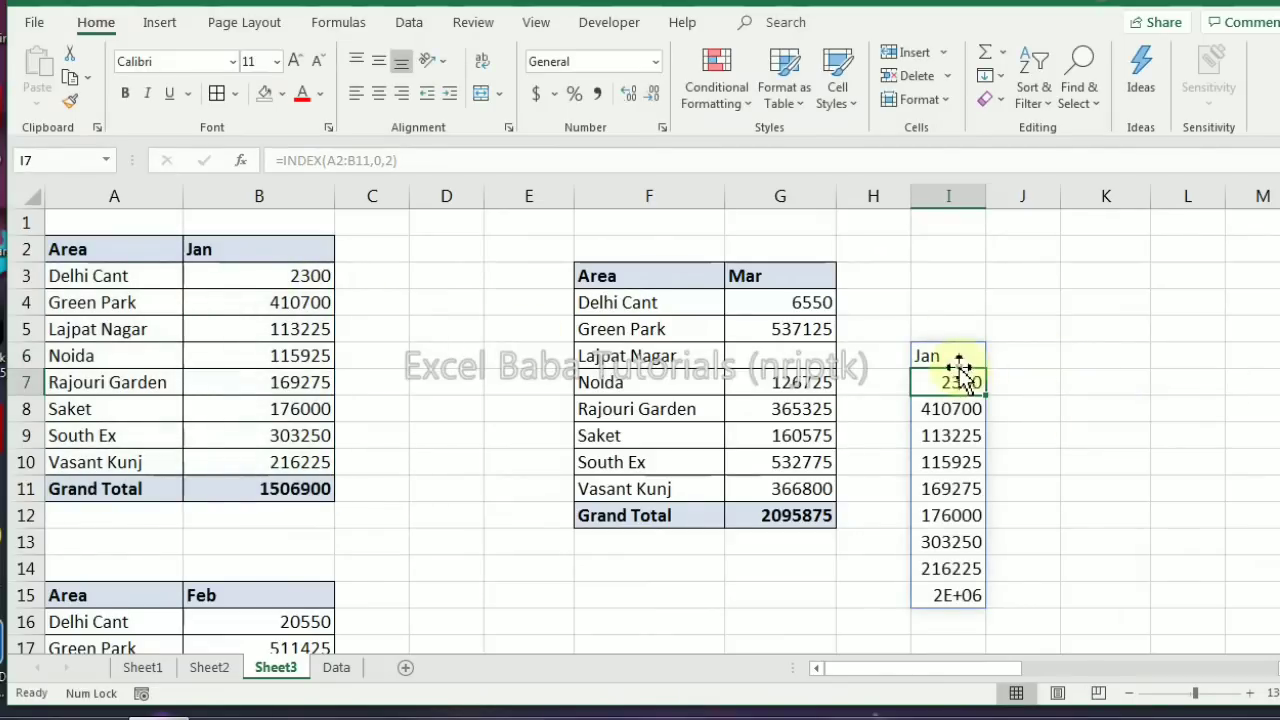
Autofit column I to its contents and inspect the formula in the spilled result cells
left_click_drag(952, 356, 953, 588)
double_click(986, 196)
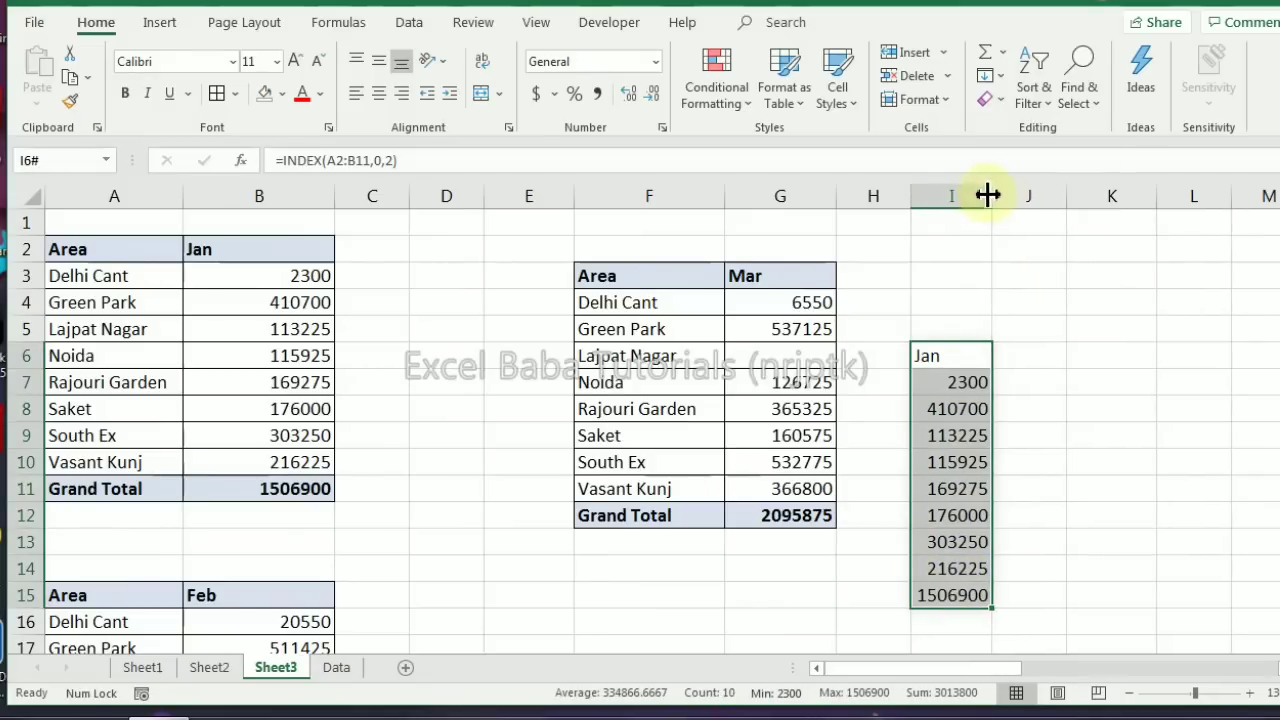
left_click(968, 592)
left_click_drag(957, 362, 946, 603)
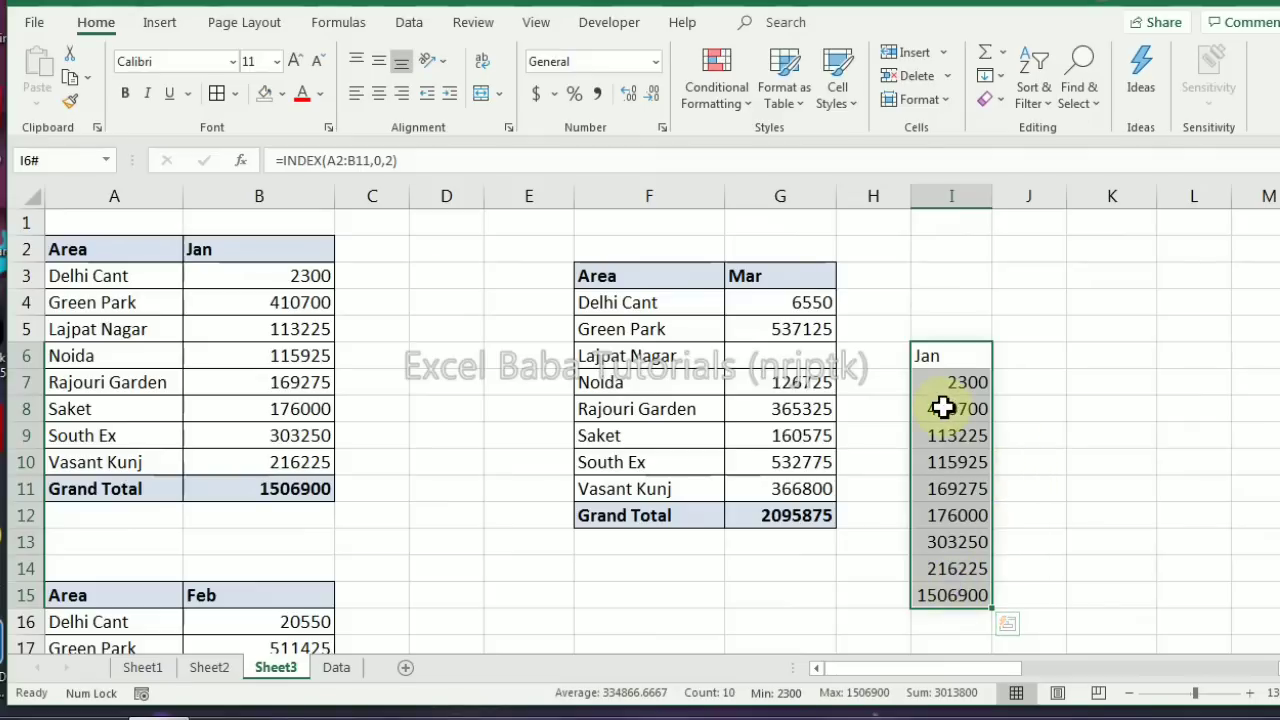
left_click(946, 393)
left_click(953, 409)
left_click(953, 437)
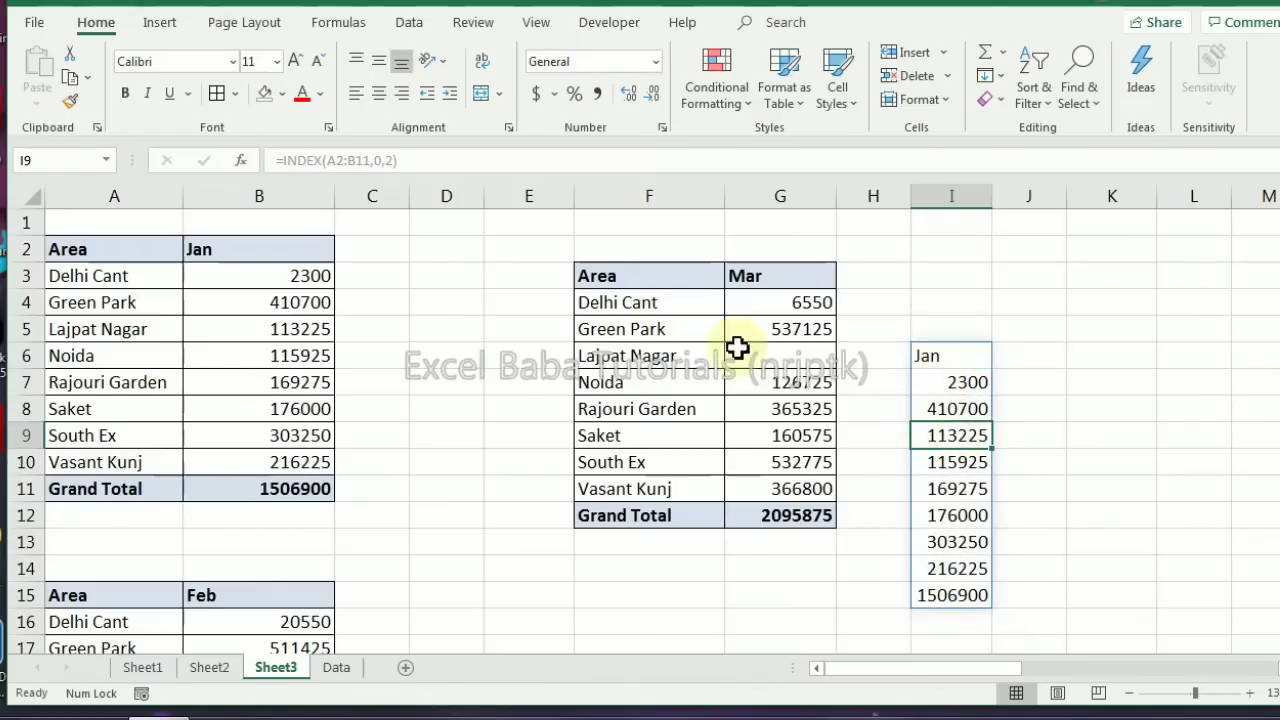
left_click(968, 490)
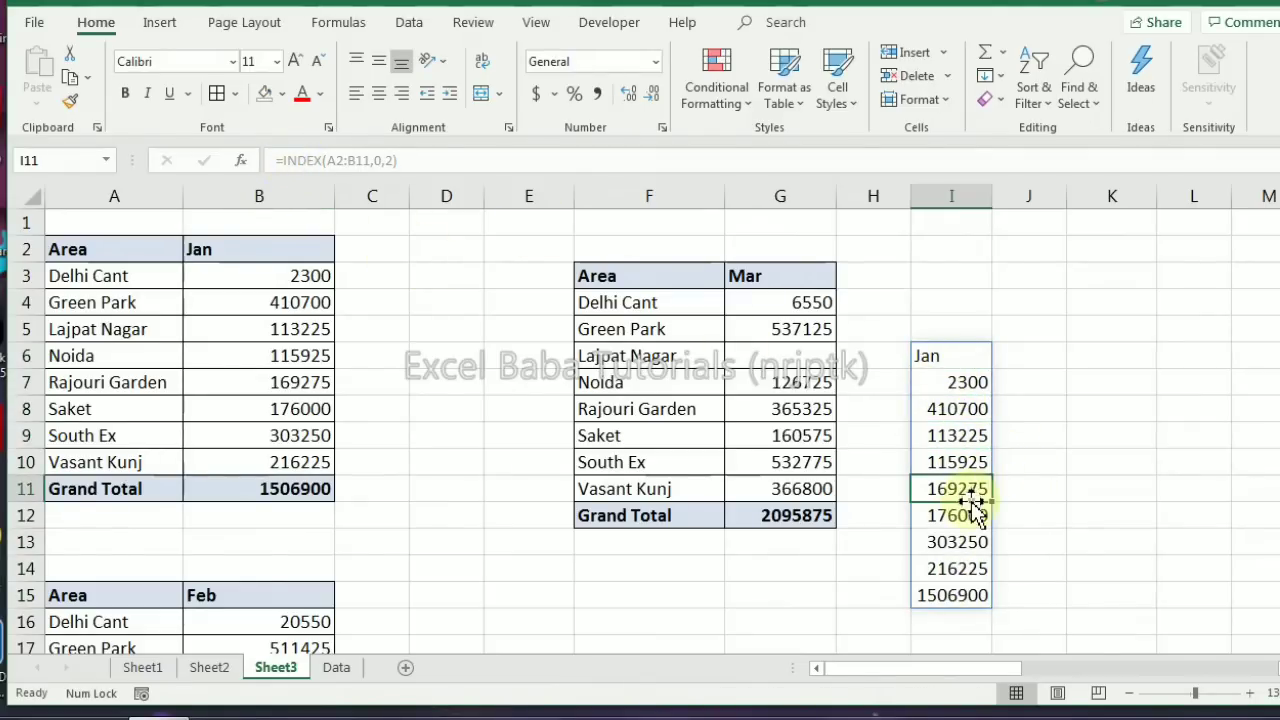
Enter =INDEX(A2:B11,0,2) as a legacy array formula across J6:J15
left_click(1038, 360)
left_click_drag(1030, 357, 1021, 582)
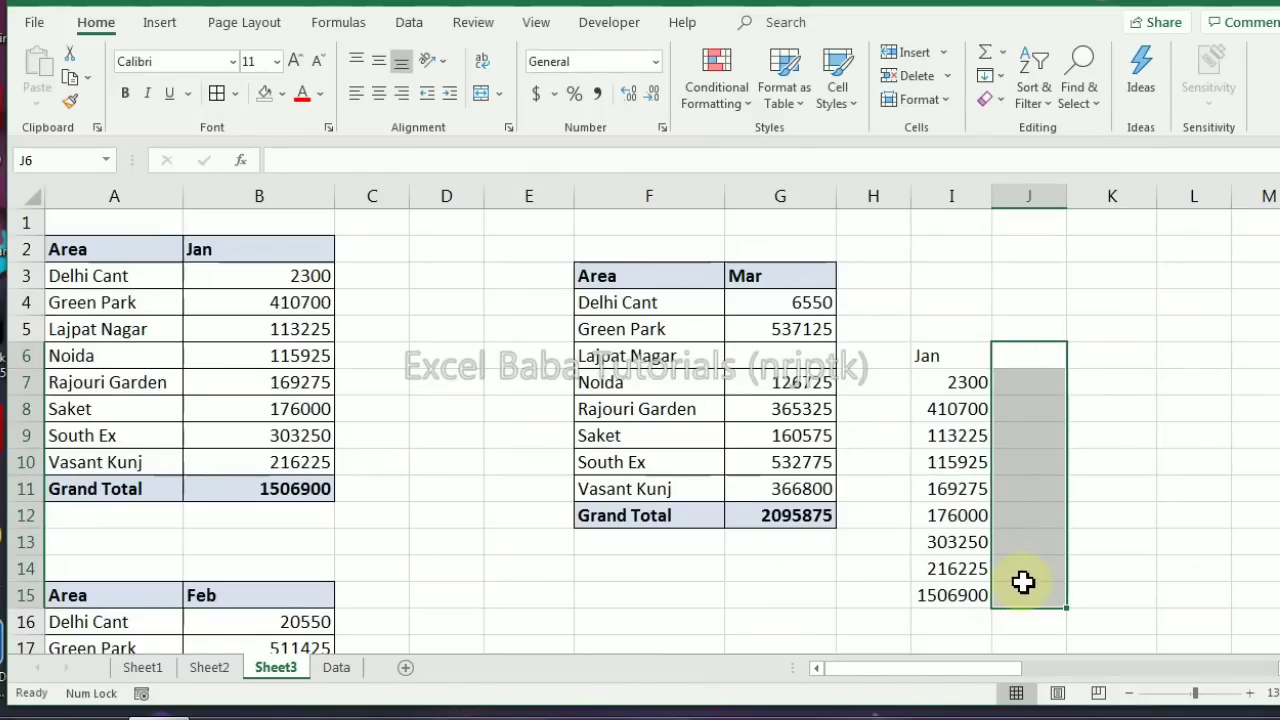
type("=ind")
key("Tab")
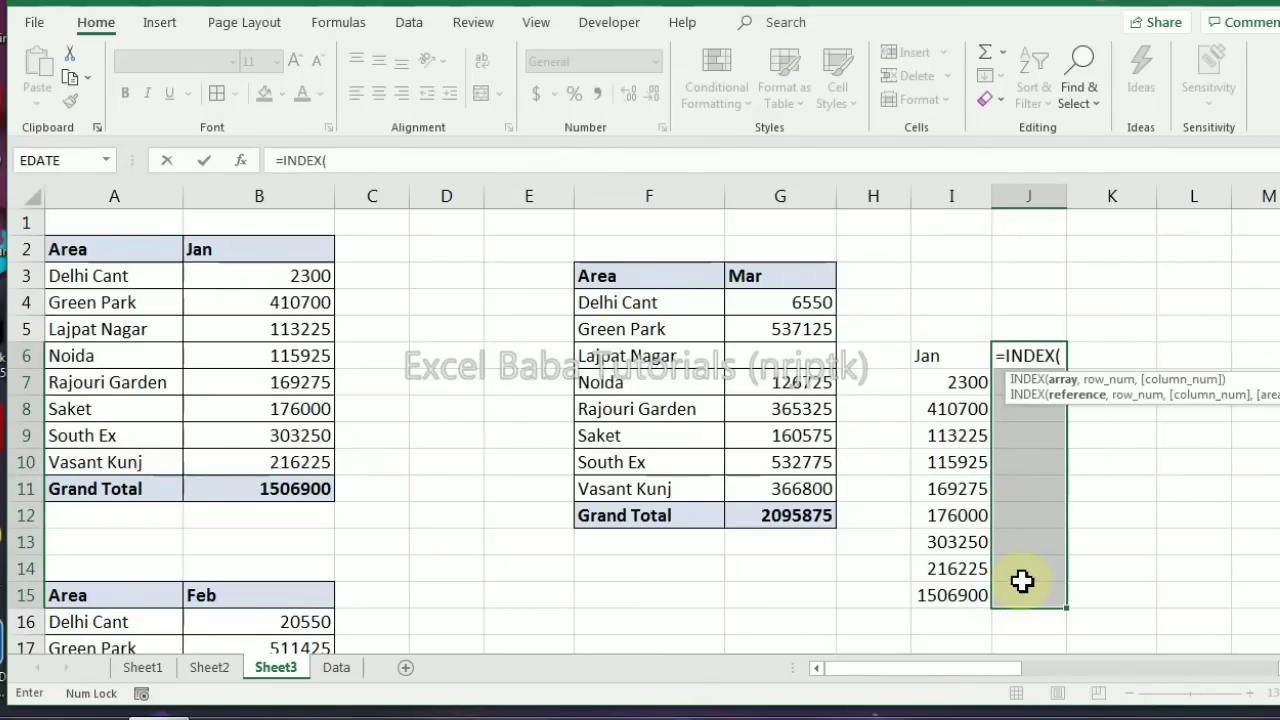
left_click_drag(112, 251, 300, 505)
type(",")
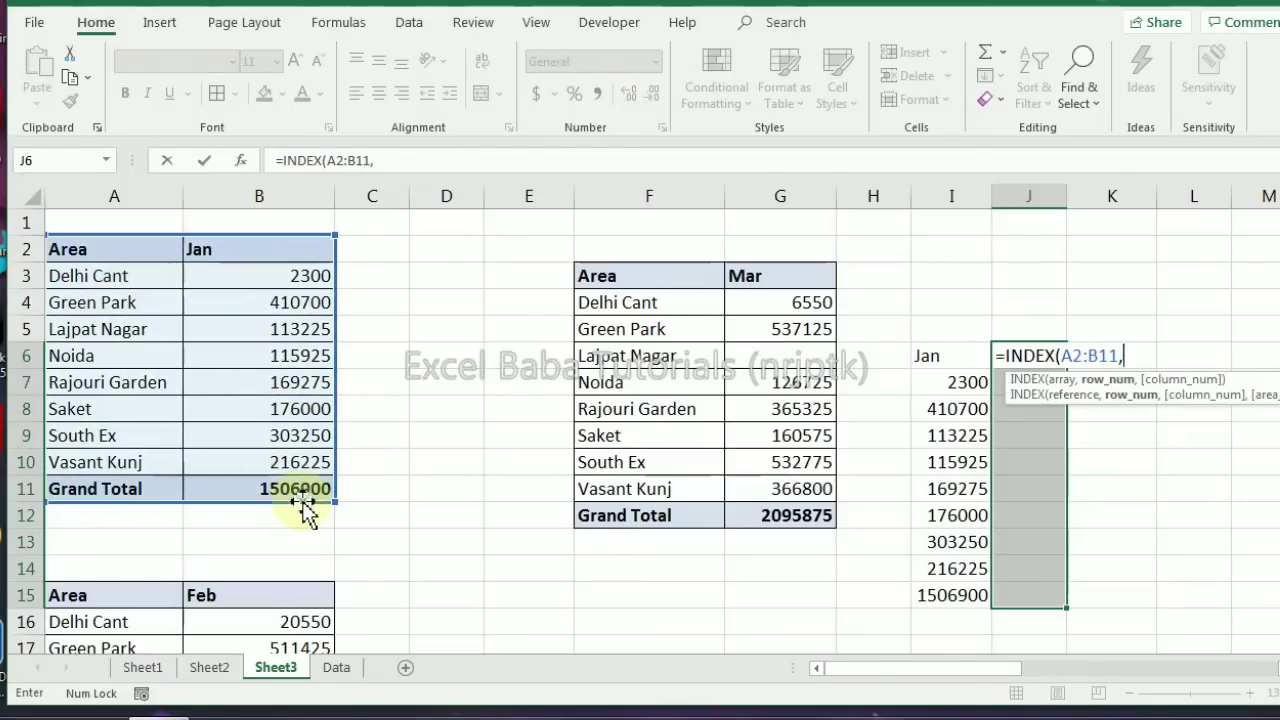
type("0,")
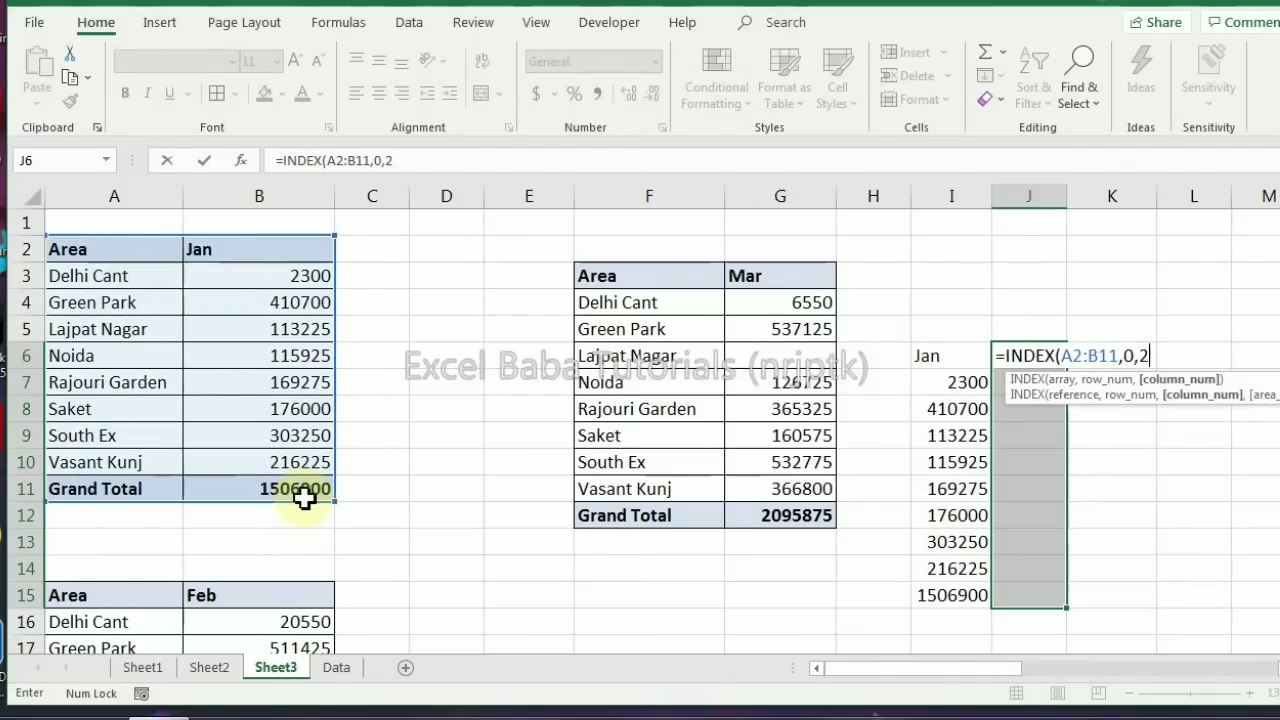
type("2)")
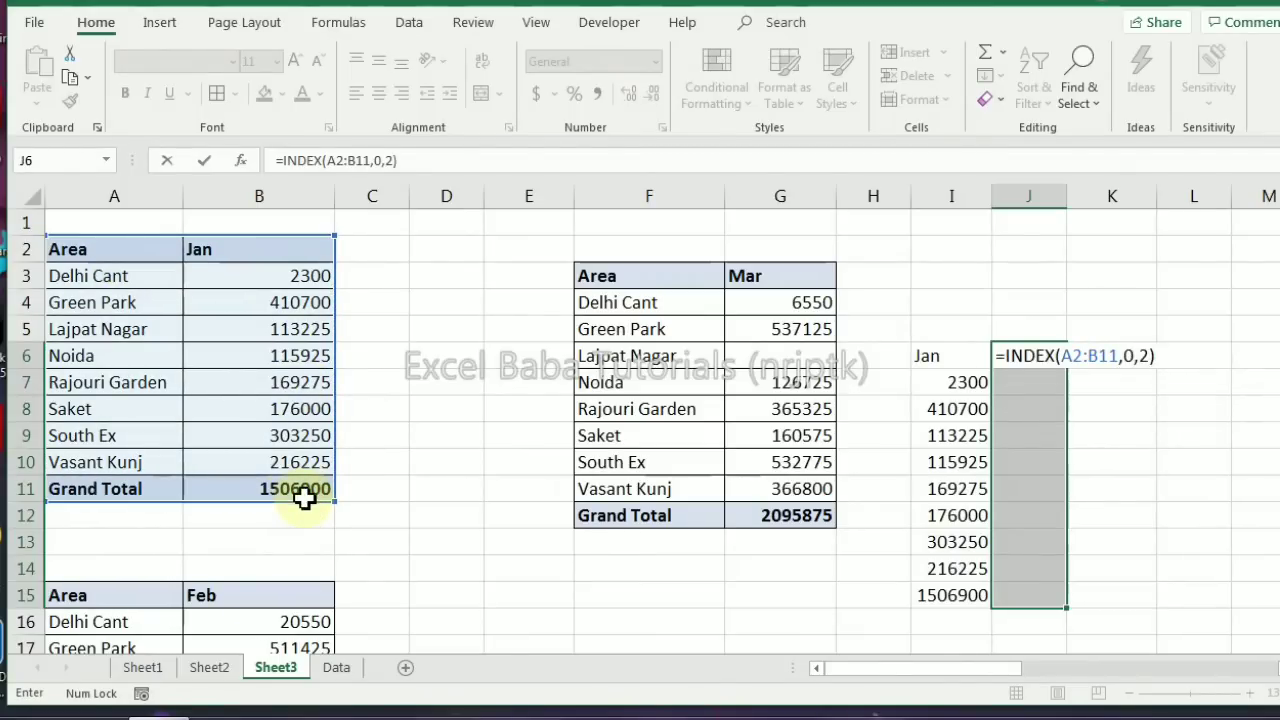
key("ctrl+shift+Return")
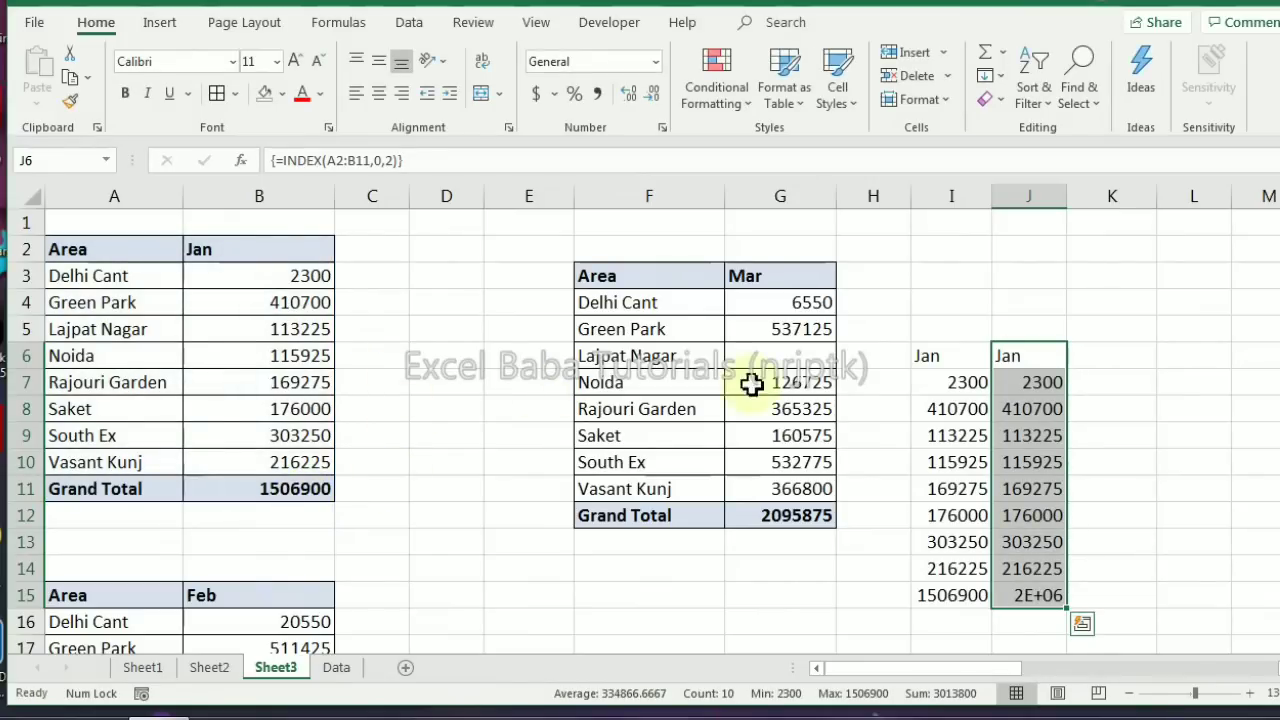
Label the array formula column with the heading Older in J5
left_click(1015, 330)
type("Old")
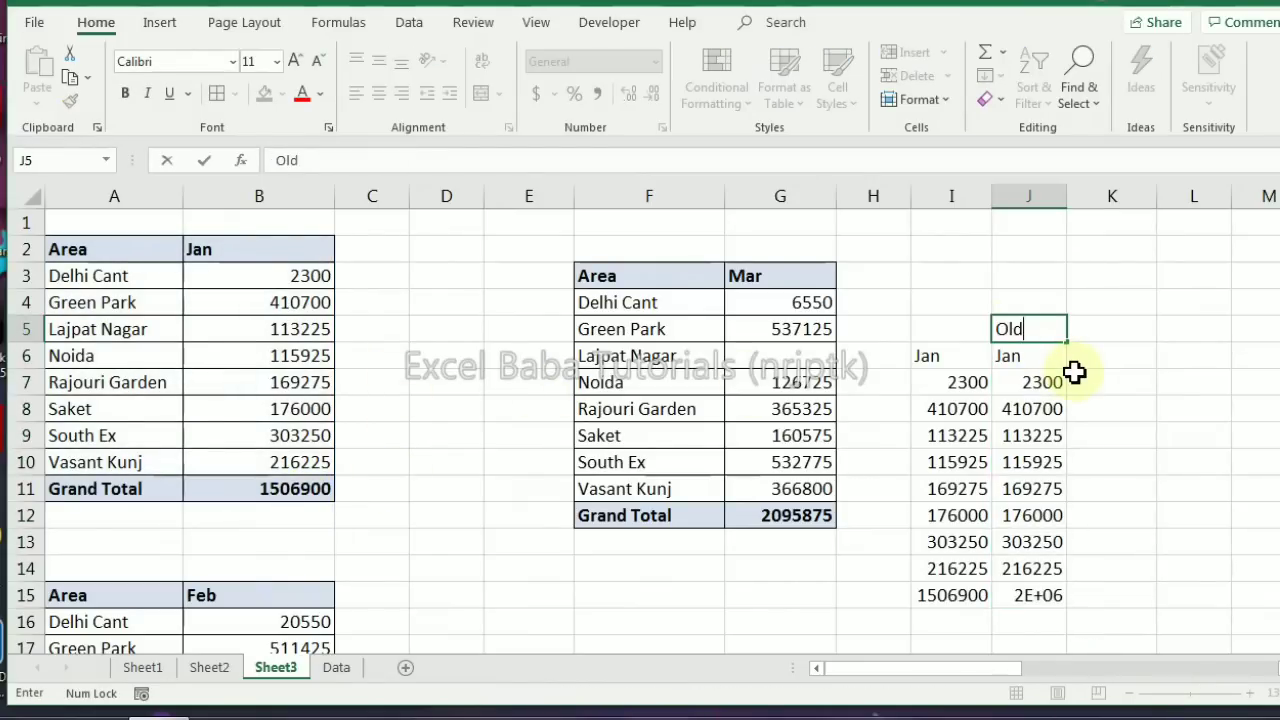
type("er")
key("Return")
Label the spilled column with the heading 365 V in I5 and compare the formulas in columns I and J
key("Up")
key("Left")
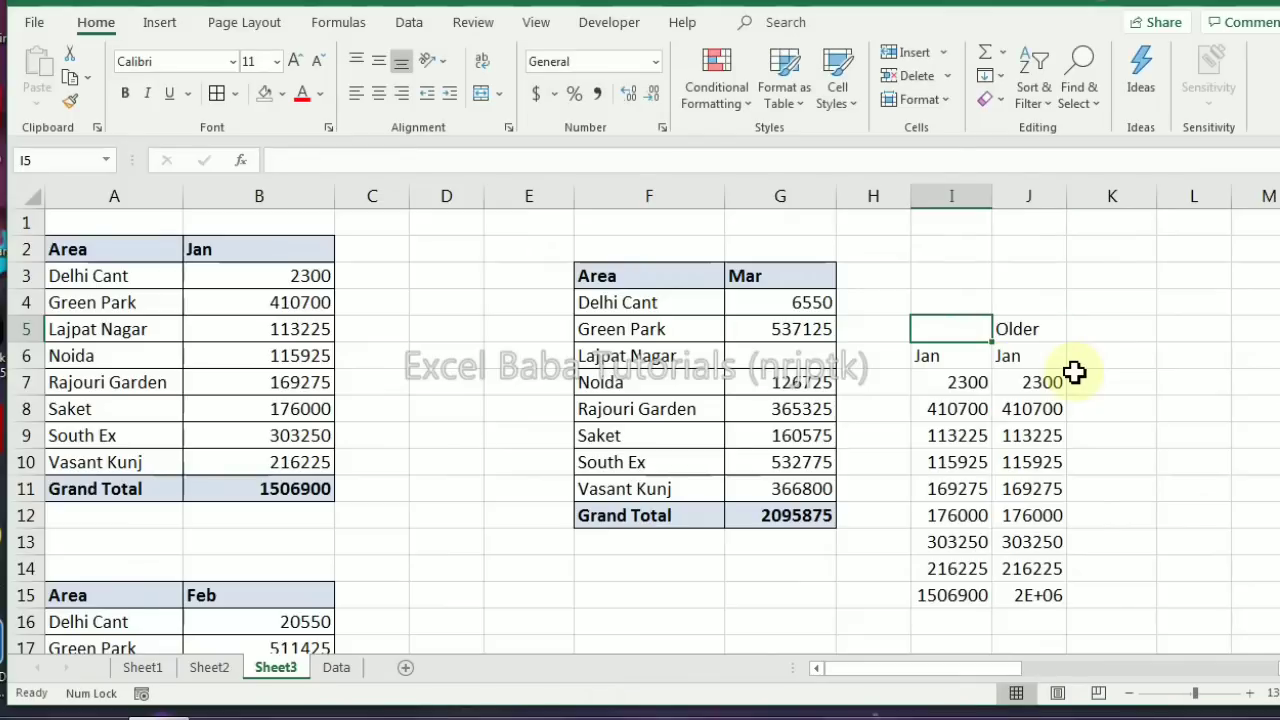
type("365")
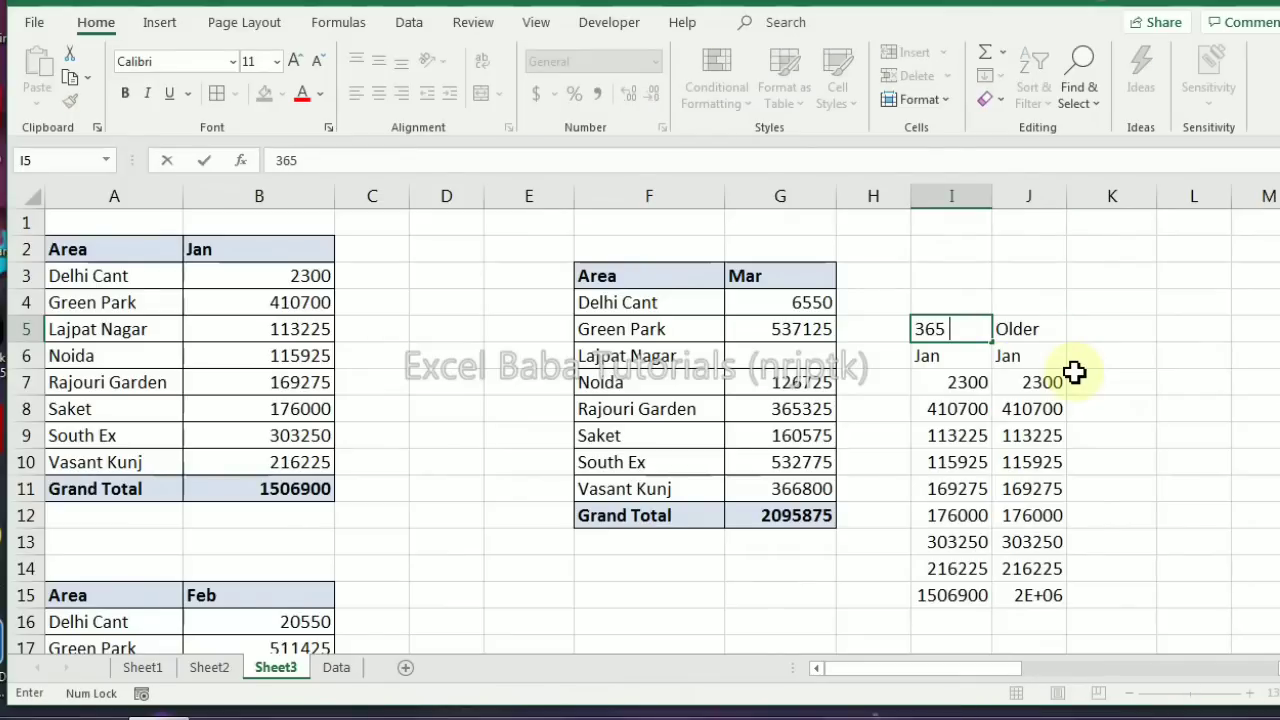
type(" V")
key("Return")
key("Up")
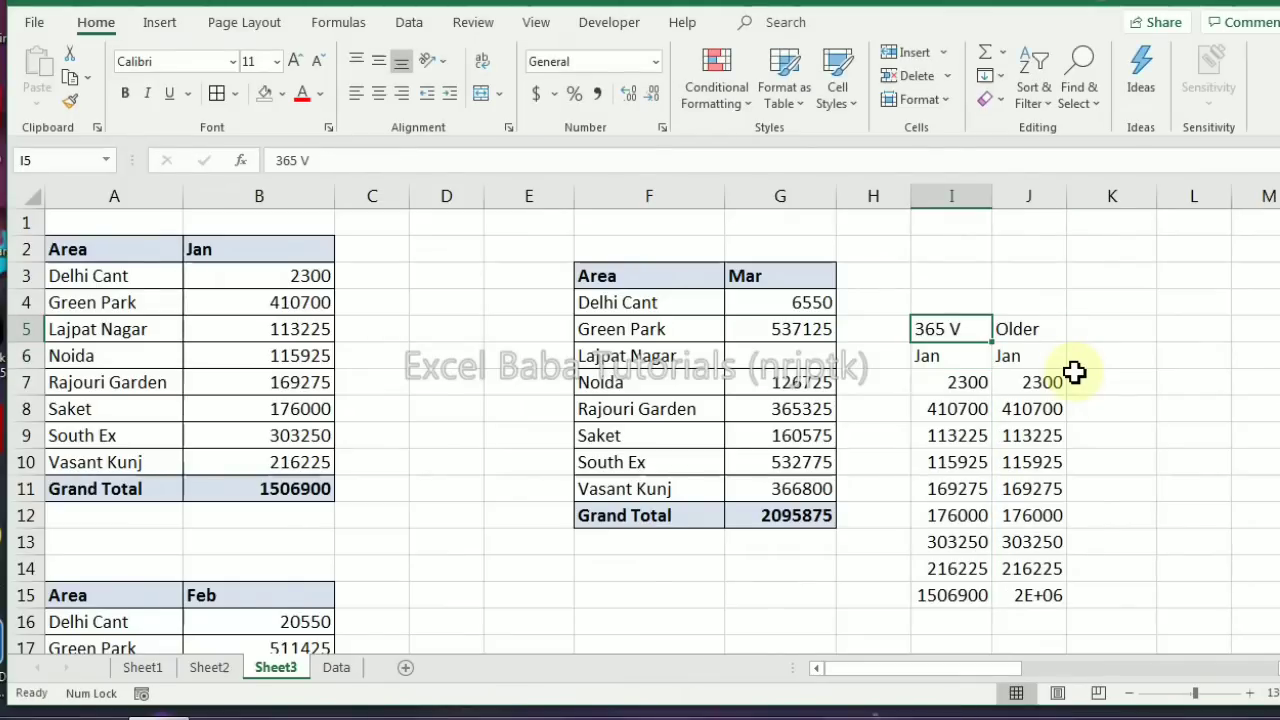
left_click(960, 462)
left_click(1025, 408)
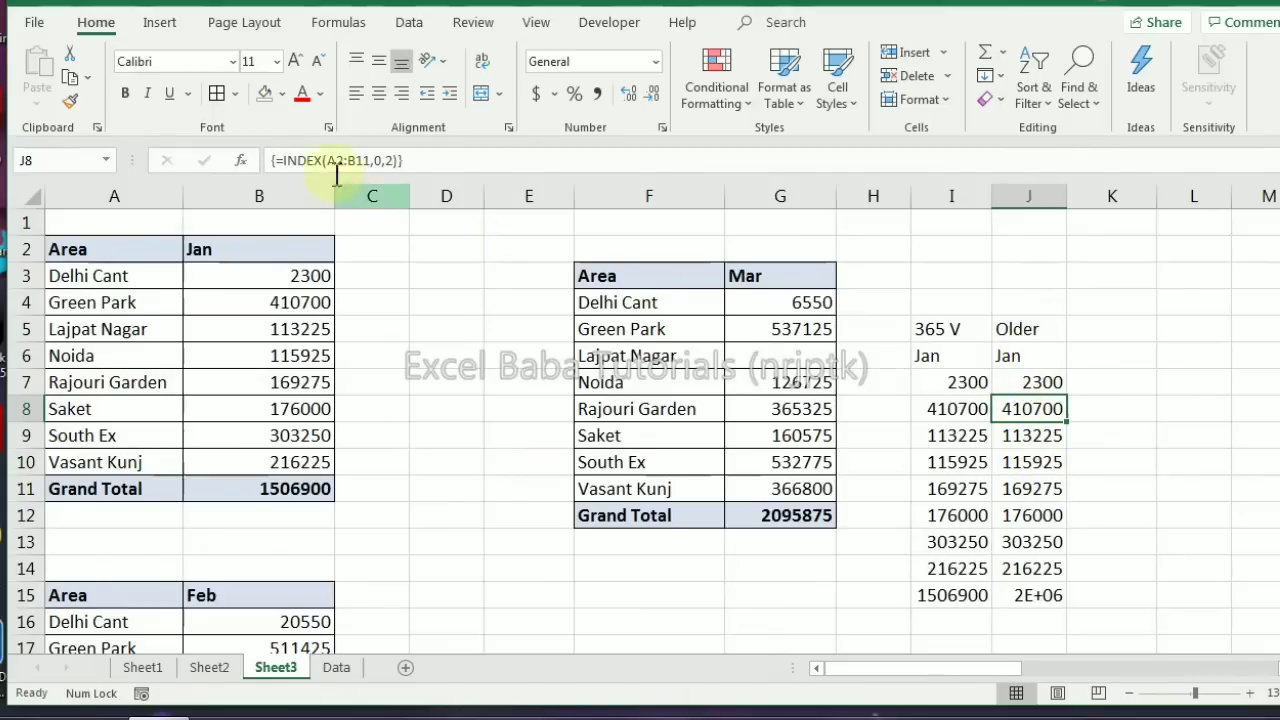
Clear the contents of columns I and J and select cell I6
left_click_drag(948, 200, 1014, 203)
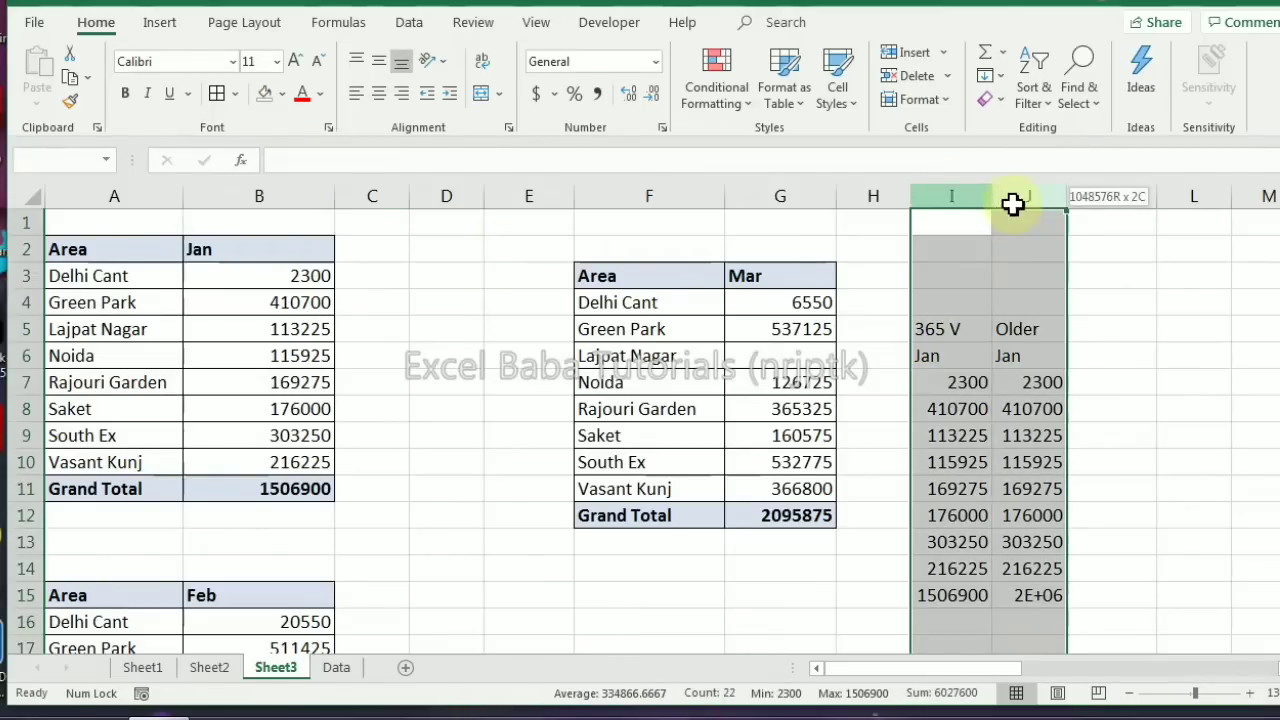
key("Delete")
left_click(965, 350)
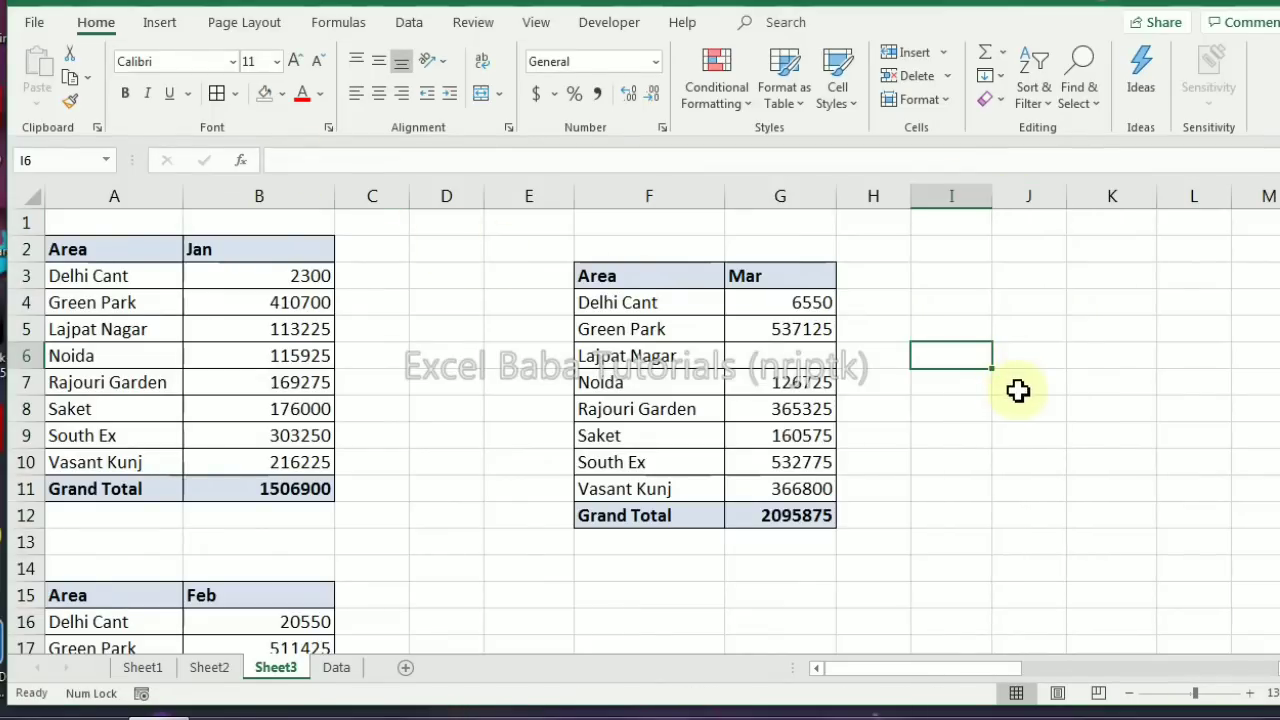
Enter =INDEX(A2:A11,0) in I6 to spill the whole Area column
type("=ind")
key("Tab")
key("ctrl+Home")
key("Down")
key("Right")
key("ctrl+shift+Down")
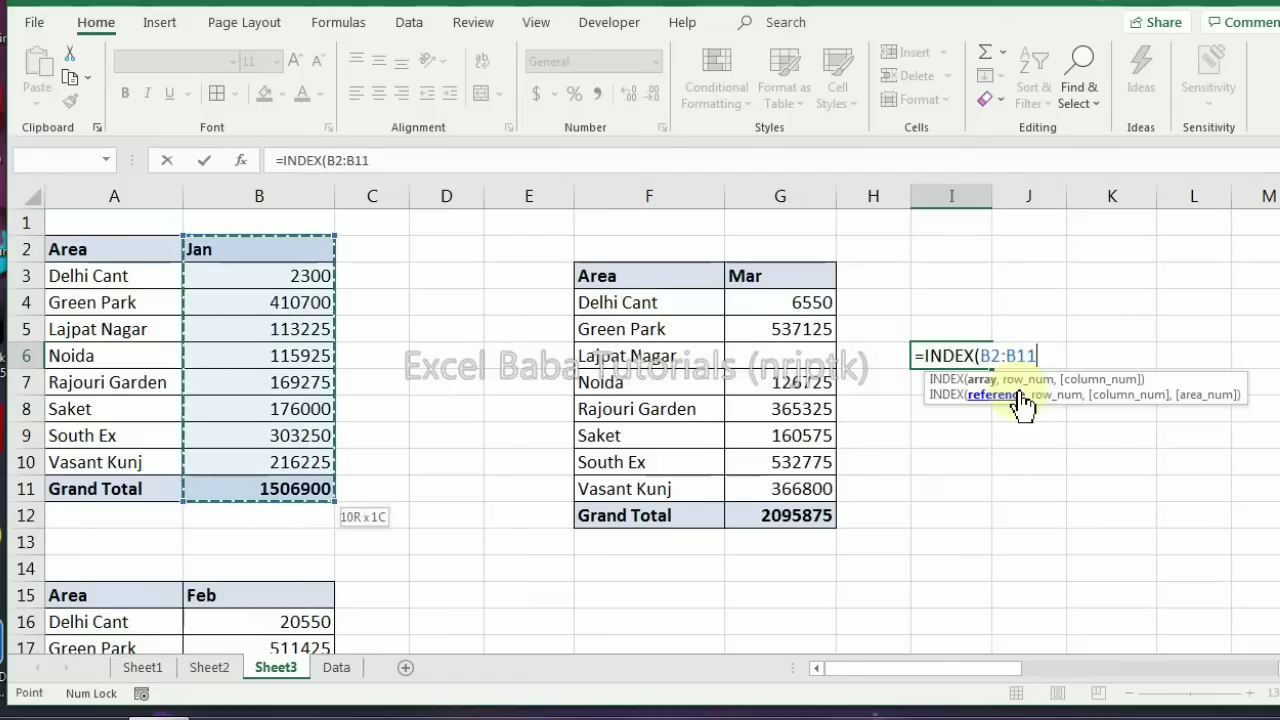
key("Left")
key("ctrl+shift+Down")
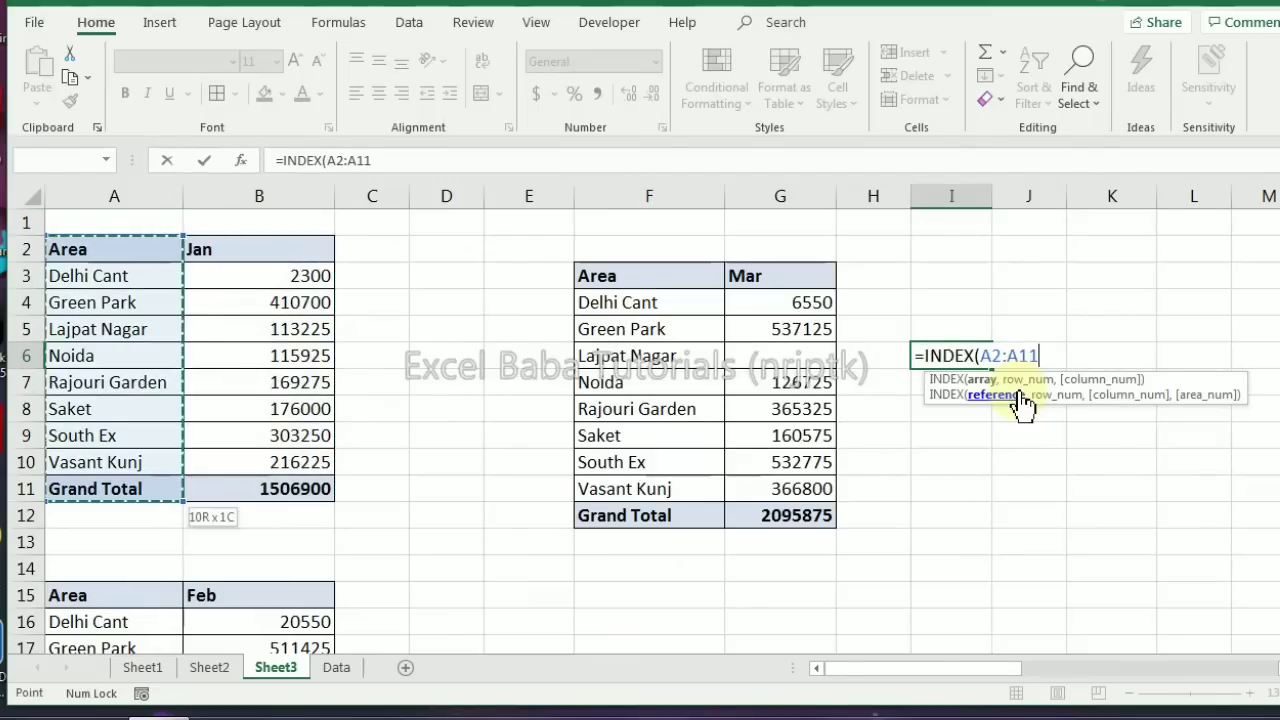
type(",0)")
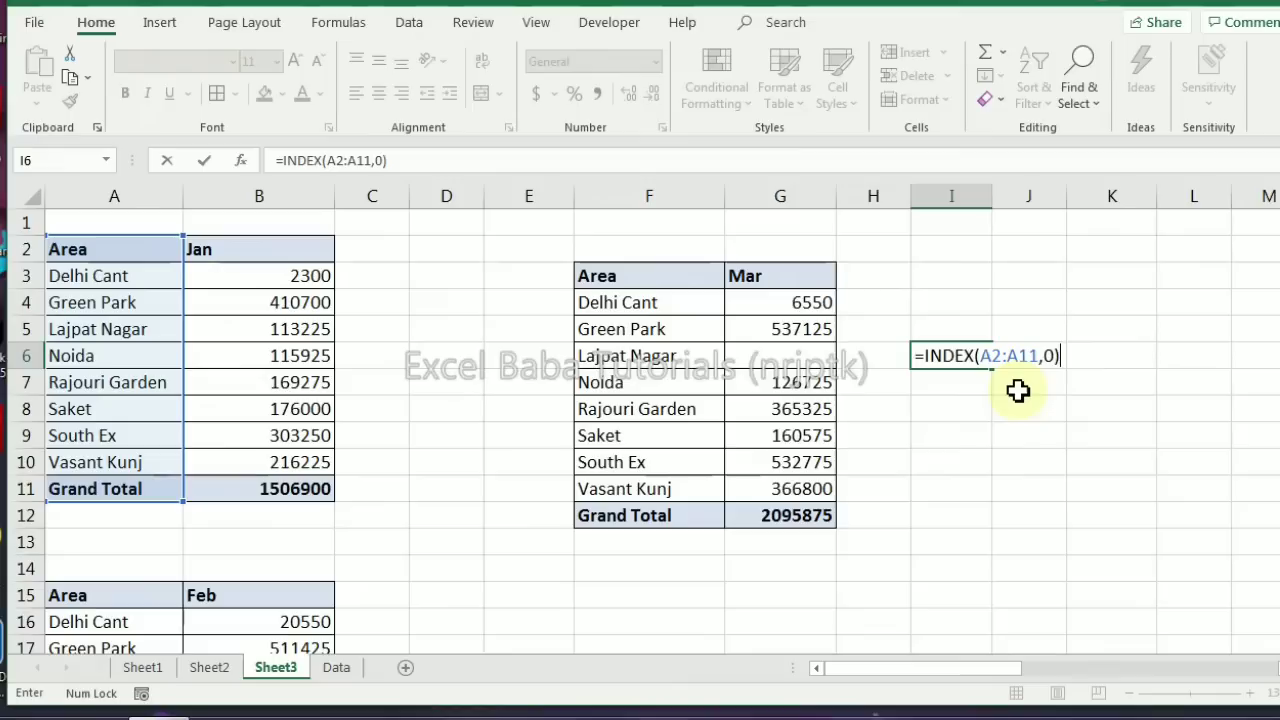
key("Return")
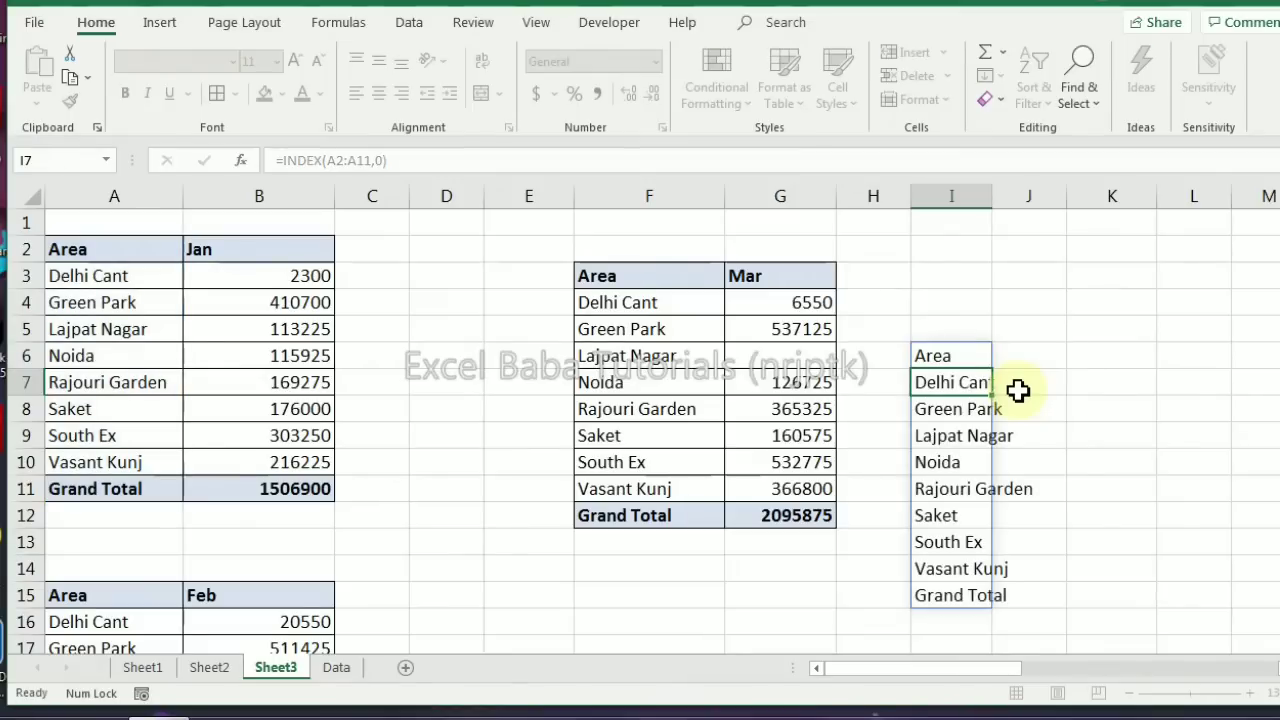
Replace the formula in I6 with =INDEX(B2:B11,0) to spill the whole Jan column
key("Up")
type("=INDEX(")
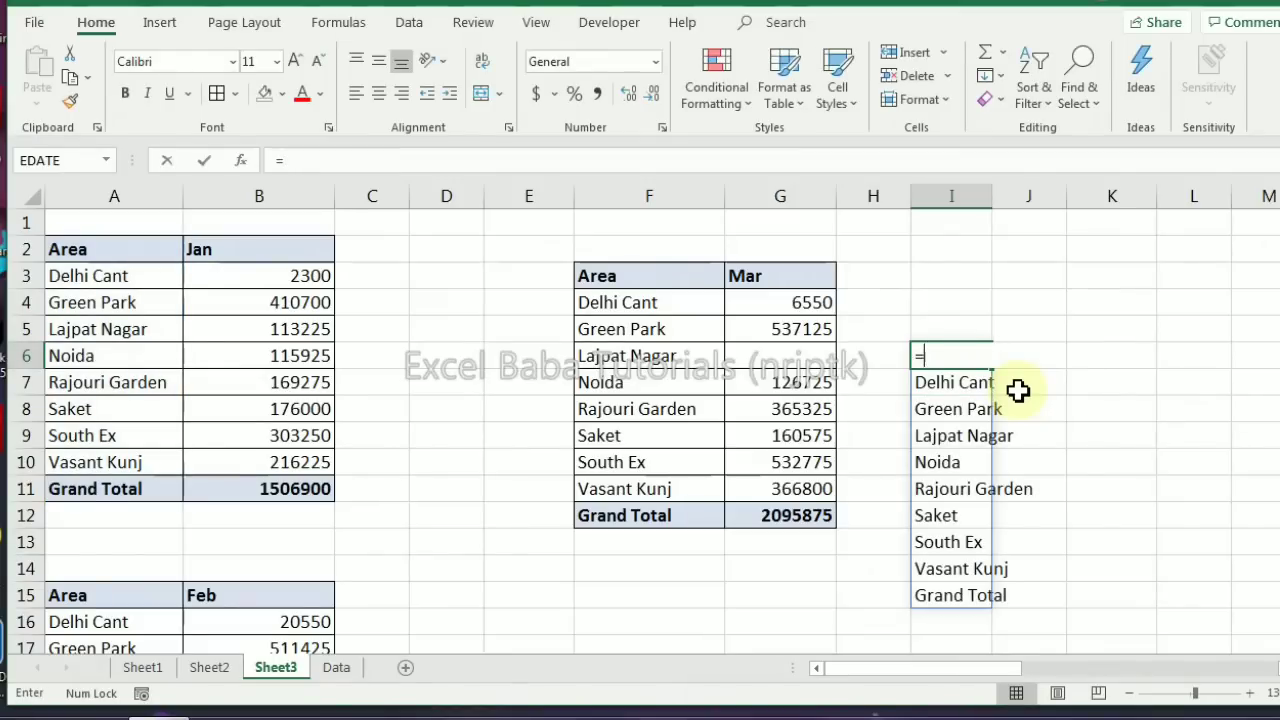
key("Tab")
key("ctrl+Home")
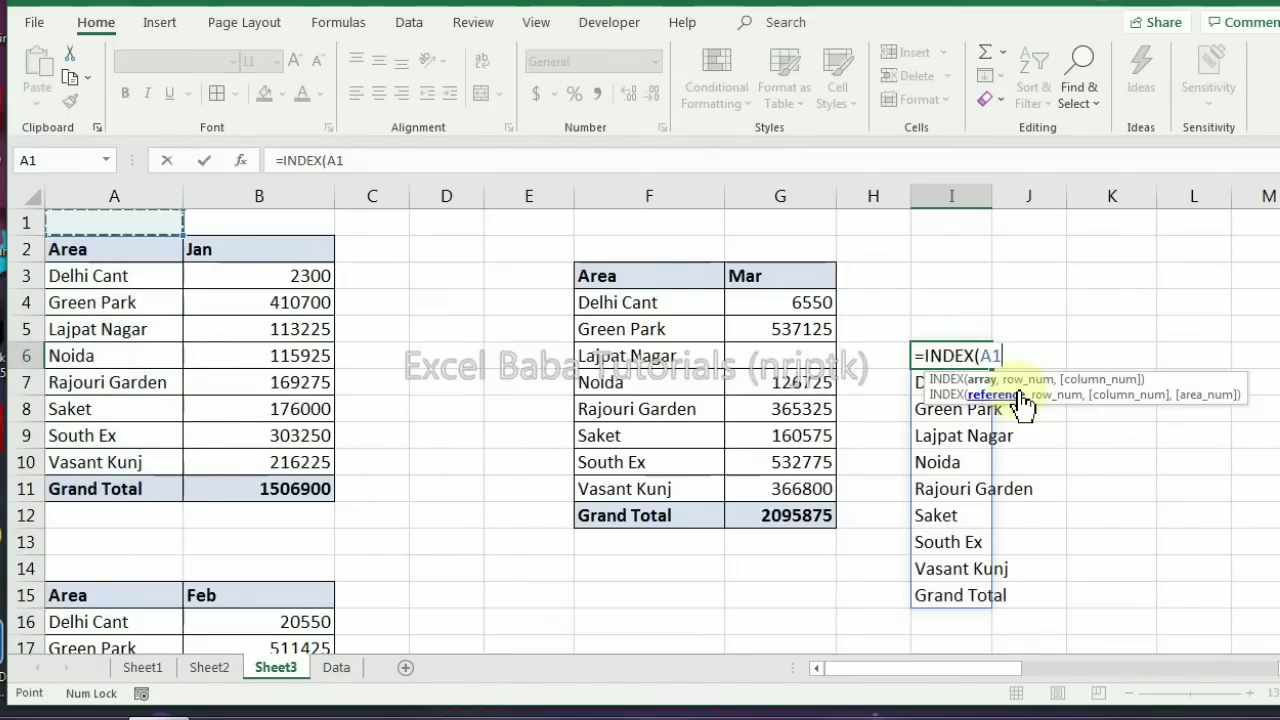
key("Right")
key("Down")
key("ctrl+shift+Down")
type(",0)")
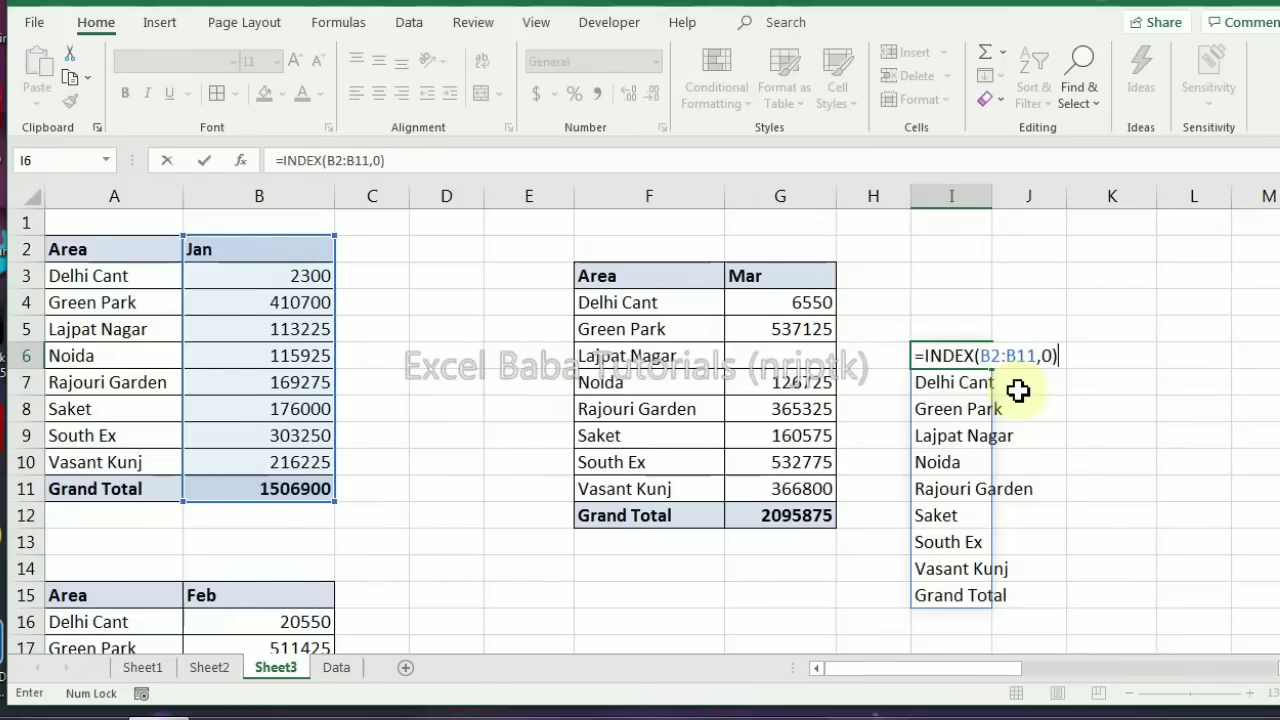
key("Return")
key("Up")
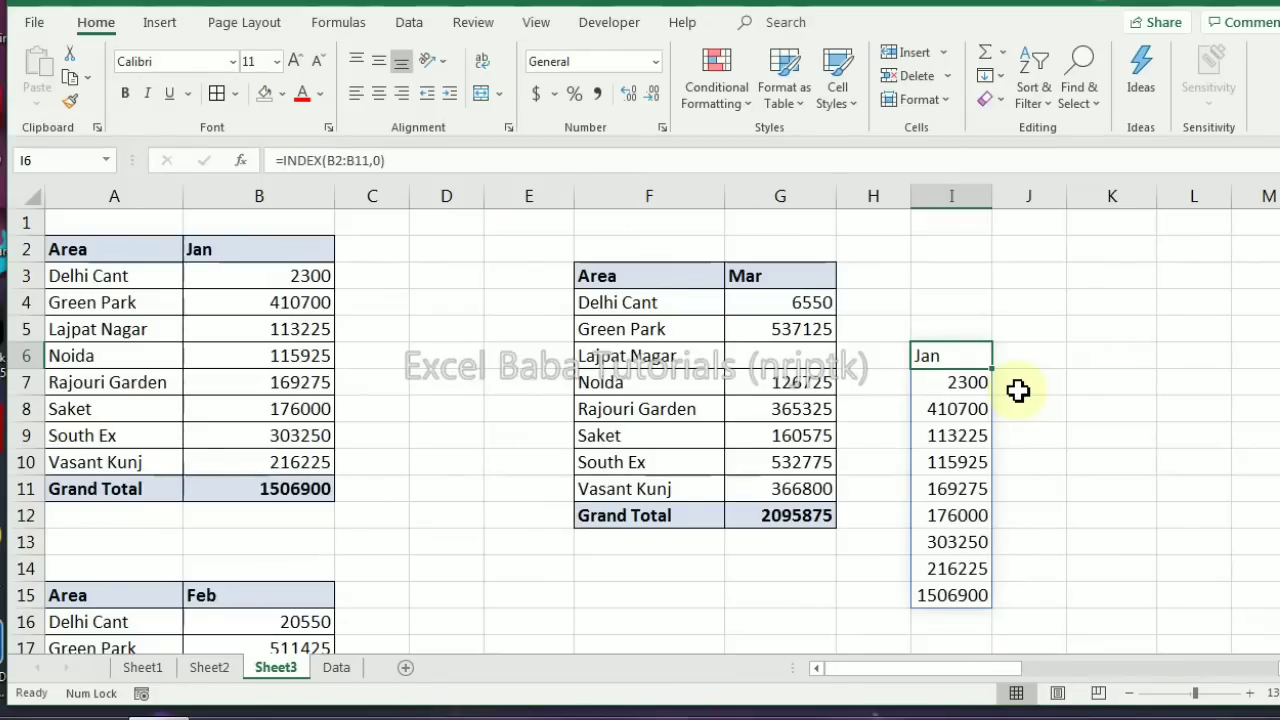
Overwrite I6 with =INDEX(B3:B10,0), covering only the Jan figures without header and grand total
type("=")
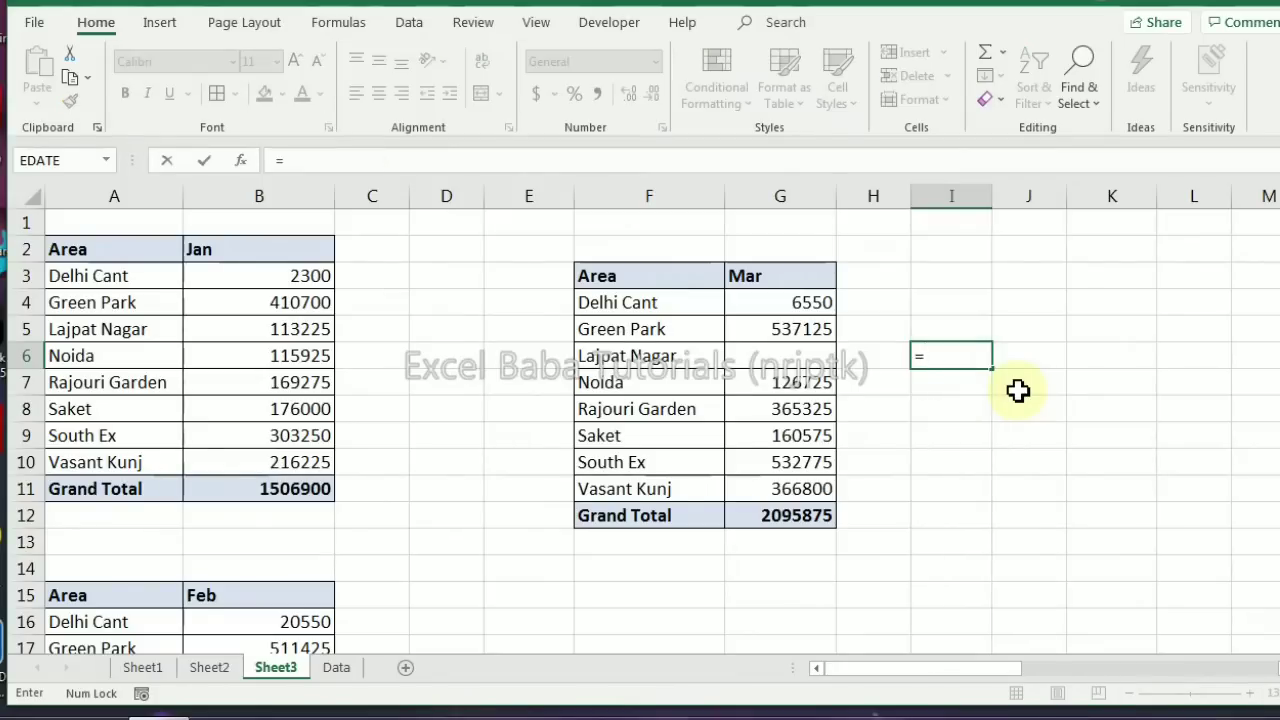
type("INDEX(")
key("Tab")
key("ctrl+Home")
key("Down")
key("Down")
key("Right")
key("ctrl+shift+Down")
key("shift+Up")
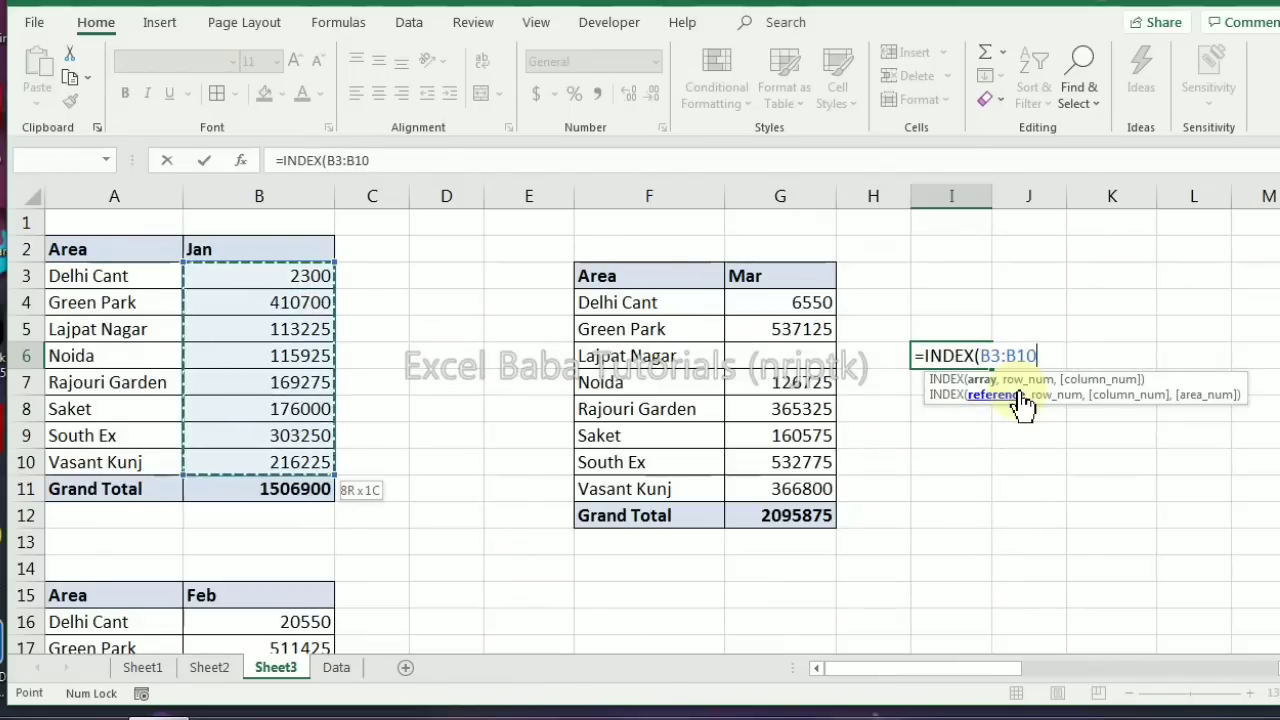
type(",0")
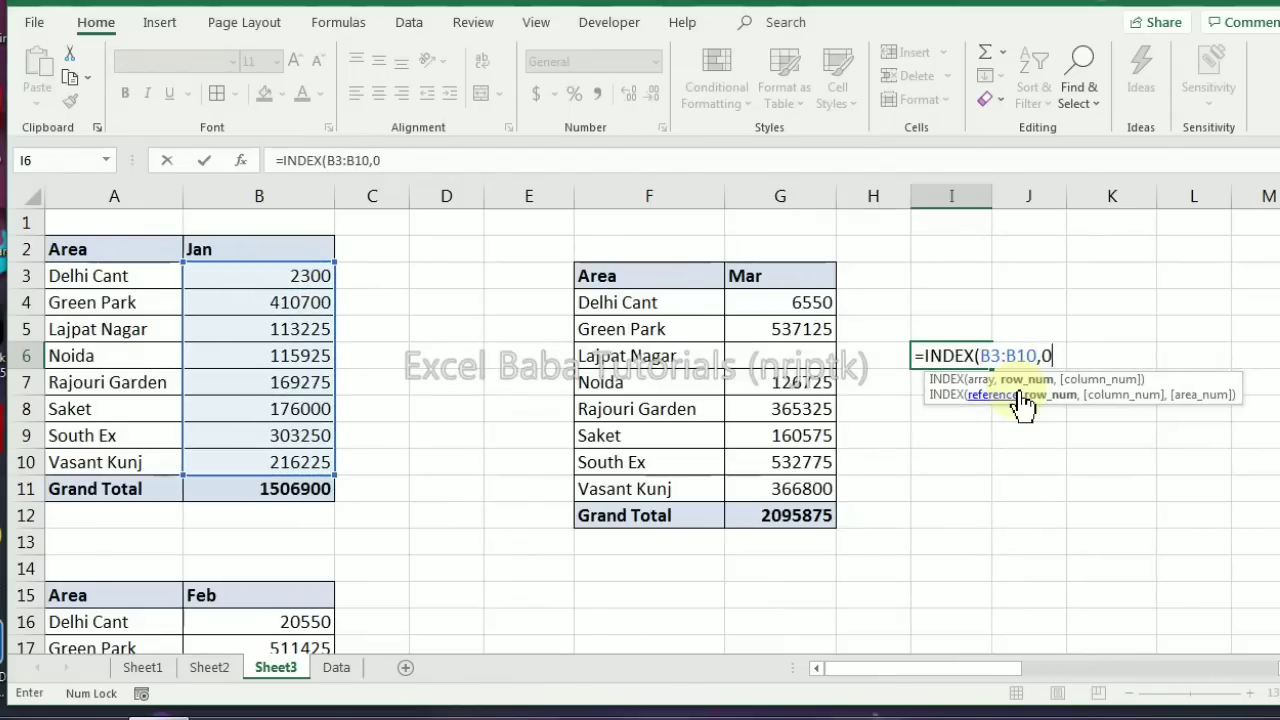
type(")")
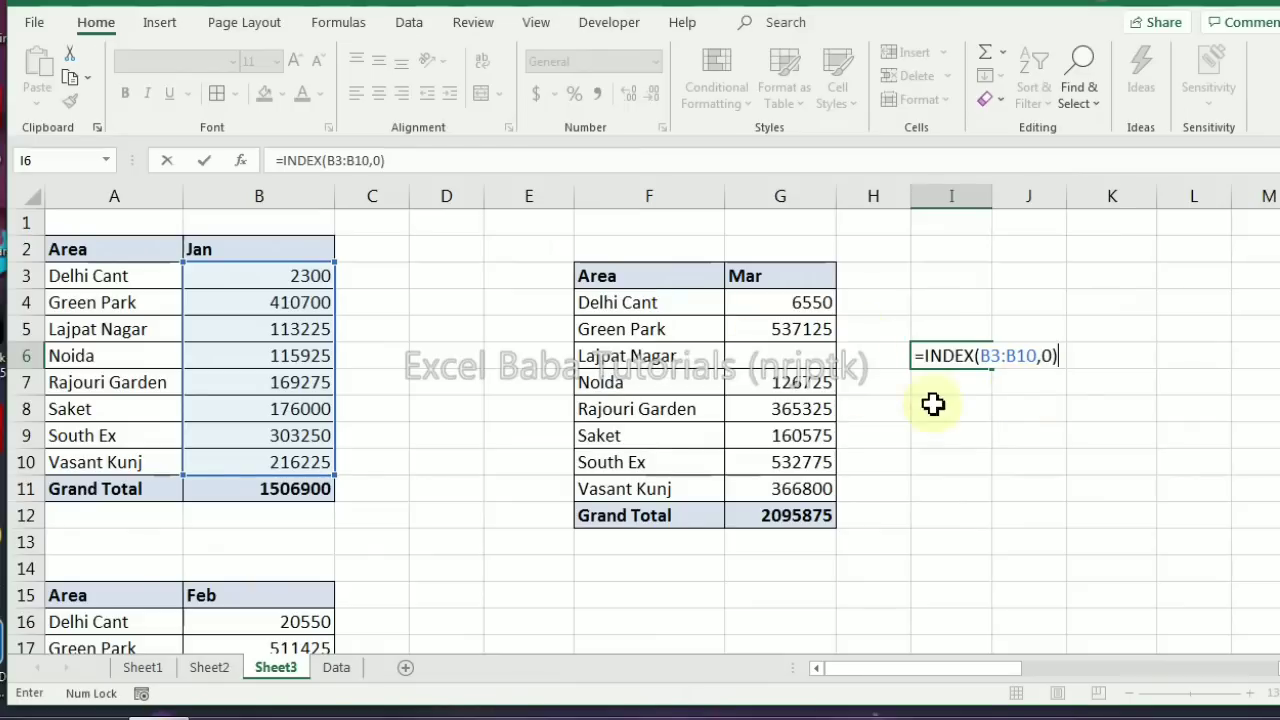
Wrap the INDEX formula in I6 with SUM as =SUM(INDEX(B3:B10,0)) and re-enter it as a legacy array formula
left_click(923, 358)
type("sum")
key("Tab")
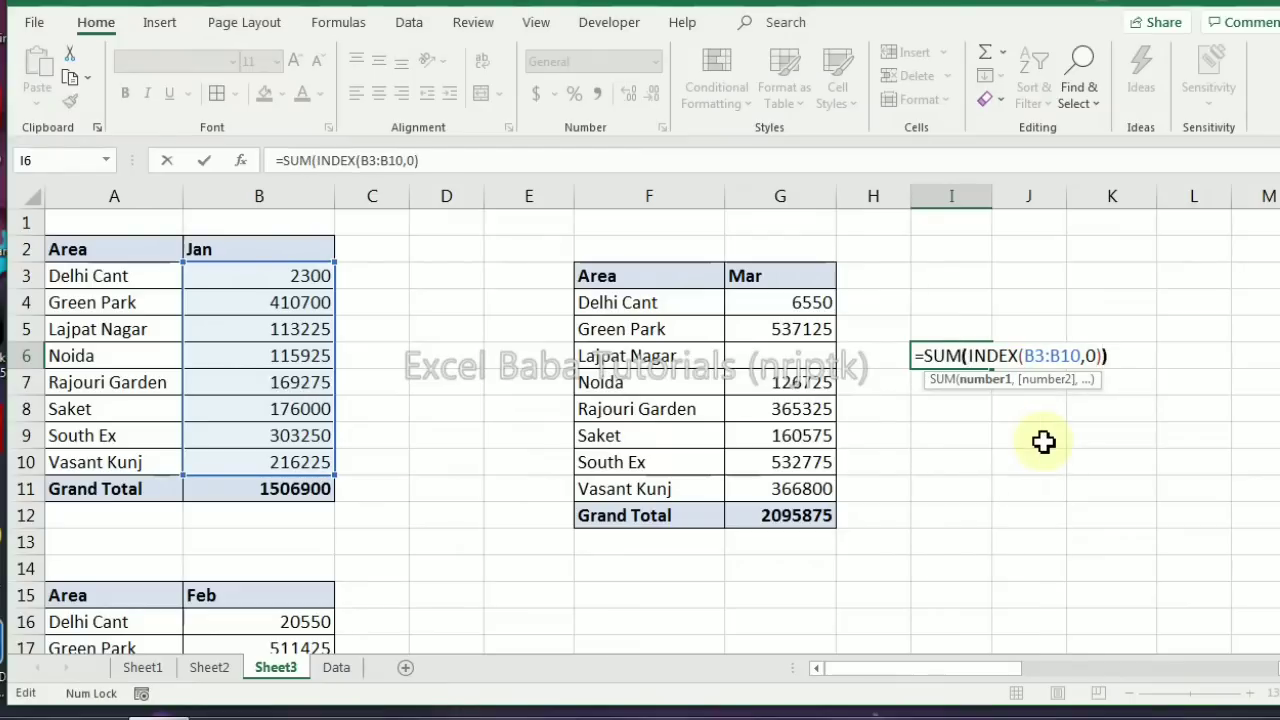
key("End")
type(")")
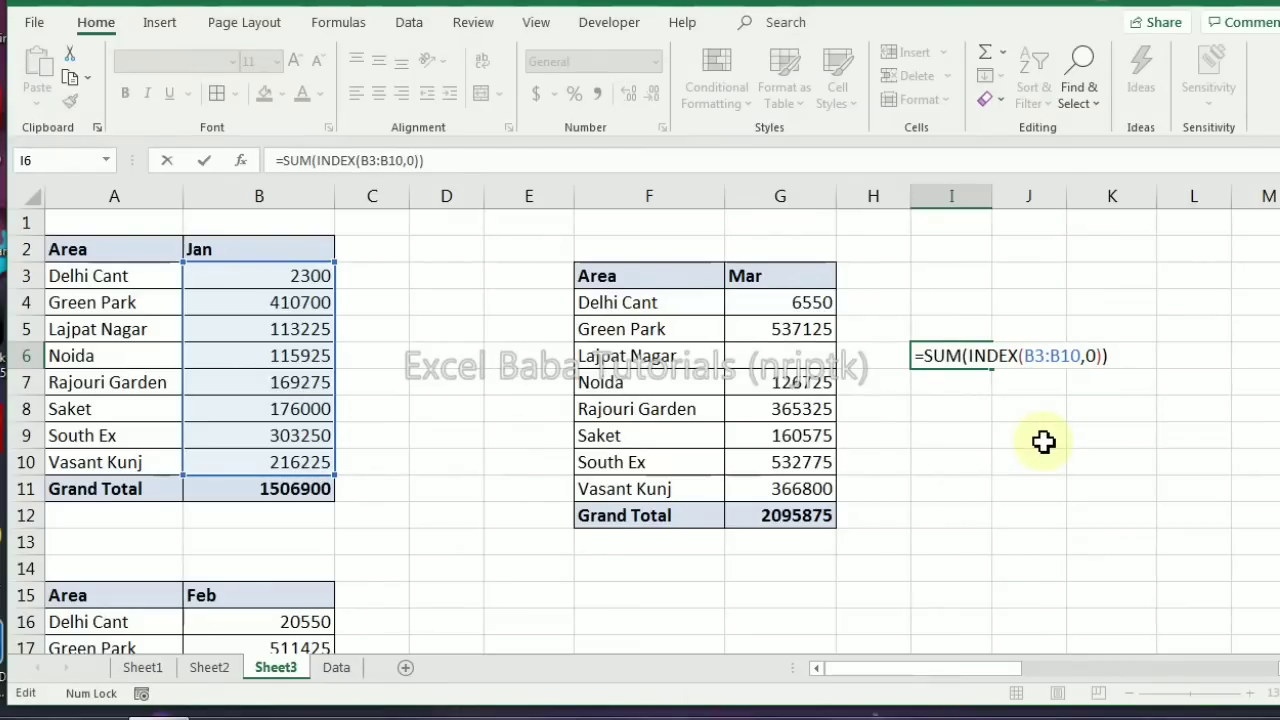
key("Return")
key("Up")
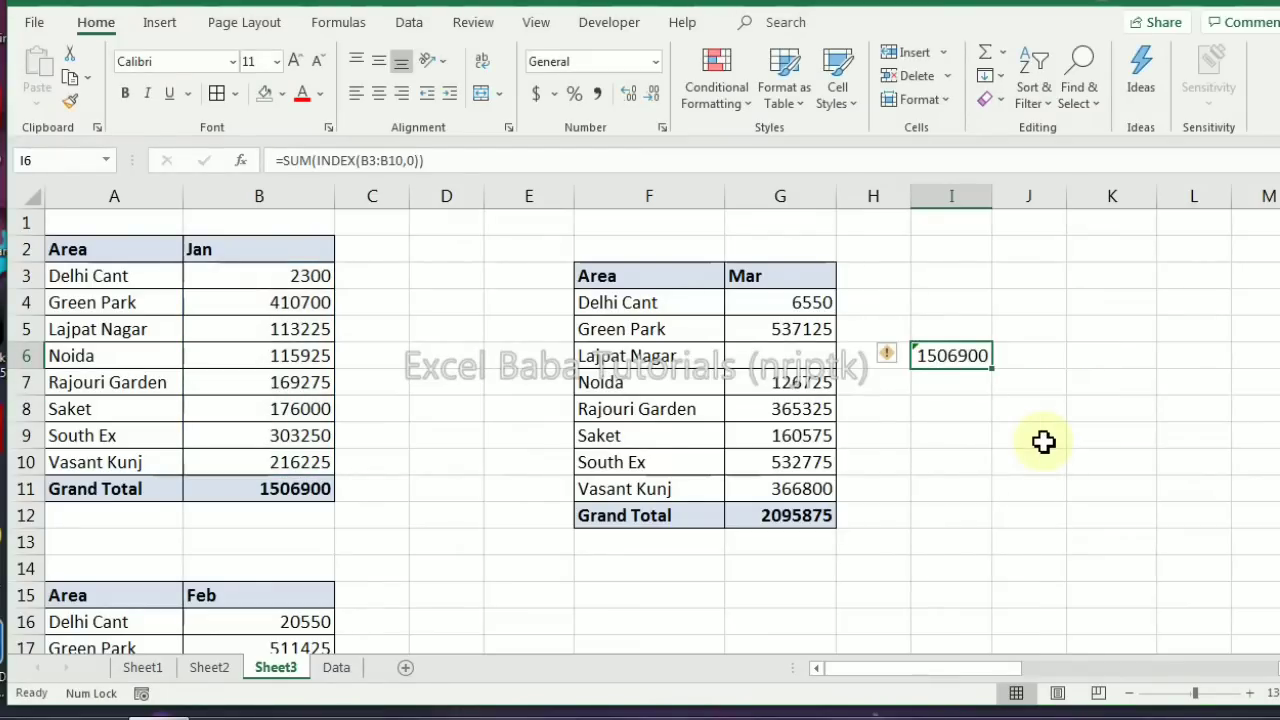
key("F2")
key("ctrl+shift+Return")
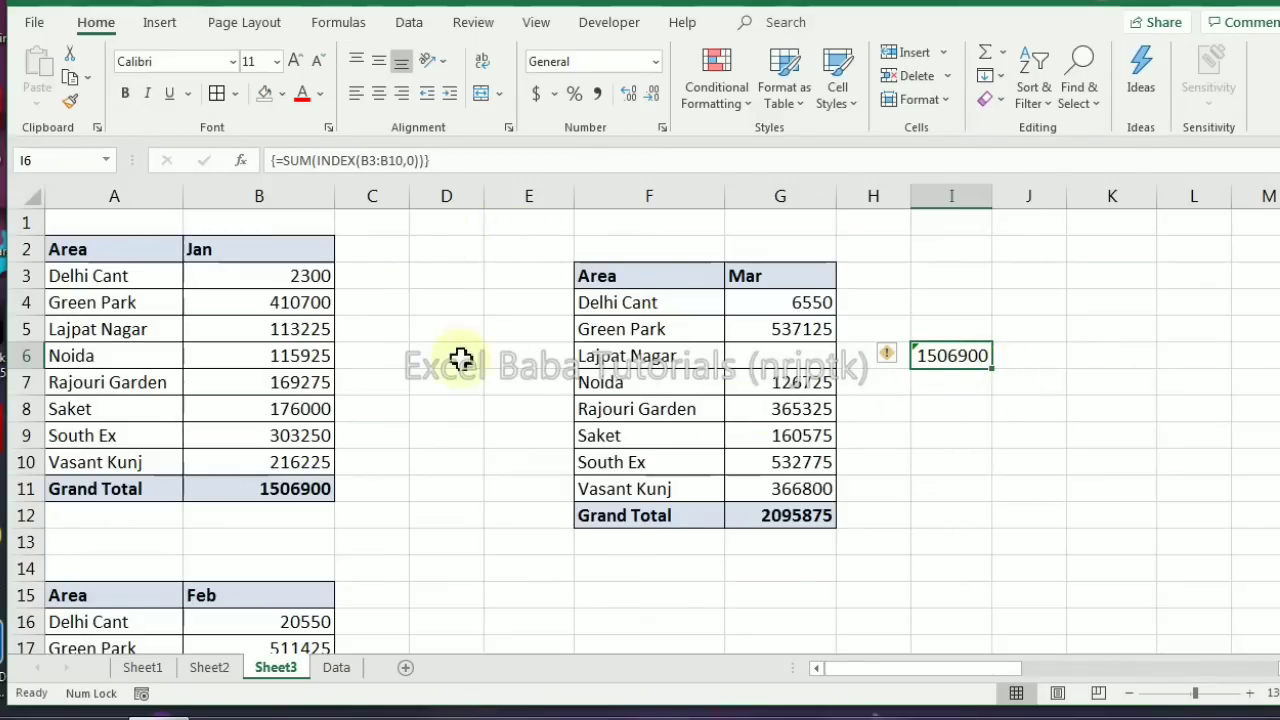
Start an AVERAGE formula in I8 with a nested INDEX that uses A3:B10 as its array
left_click(957, 405)
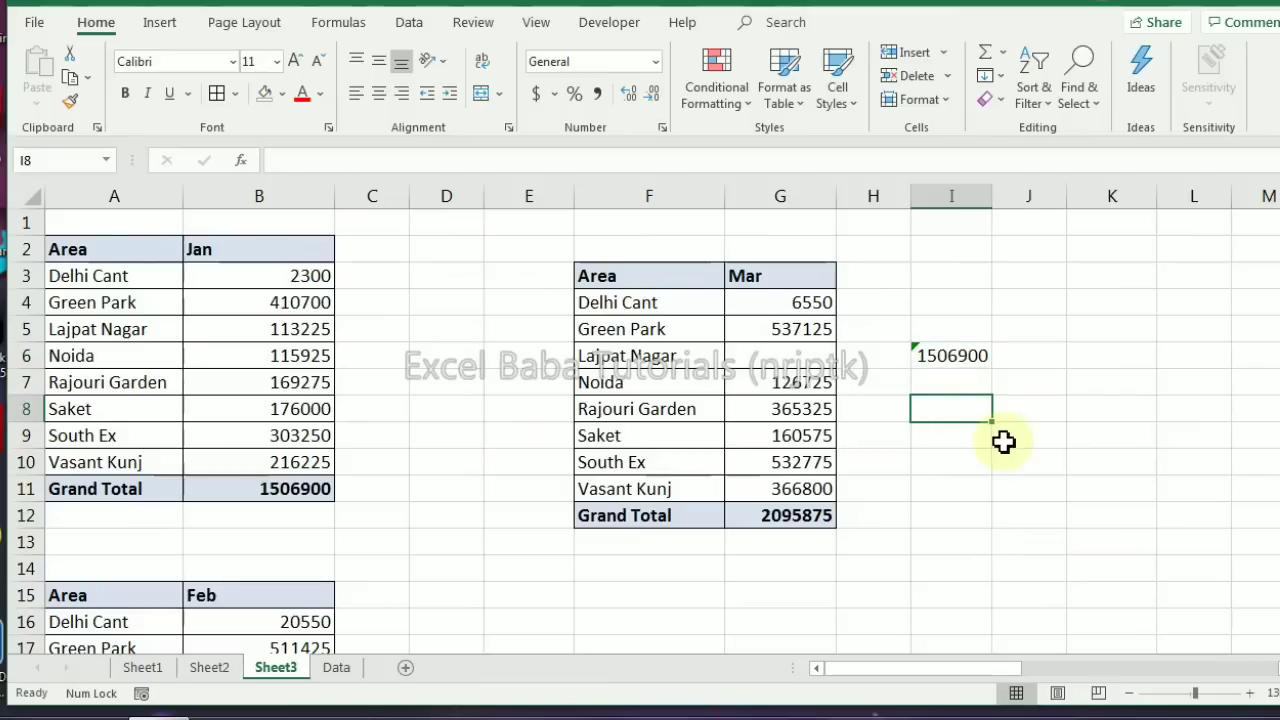
type("=av")
key("Down")
key("Tab")
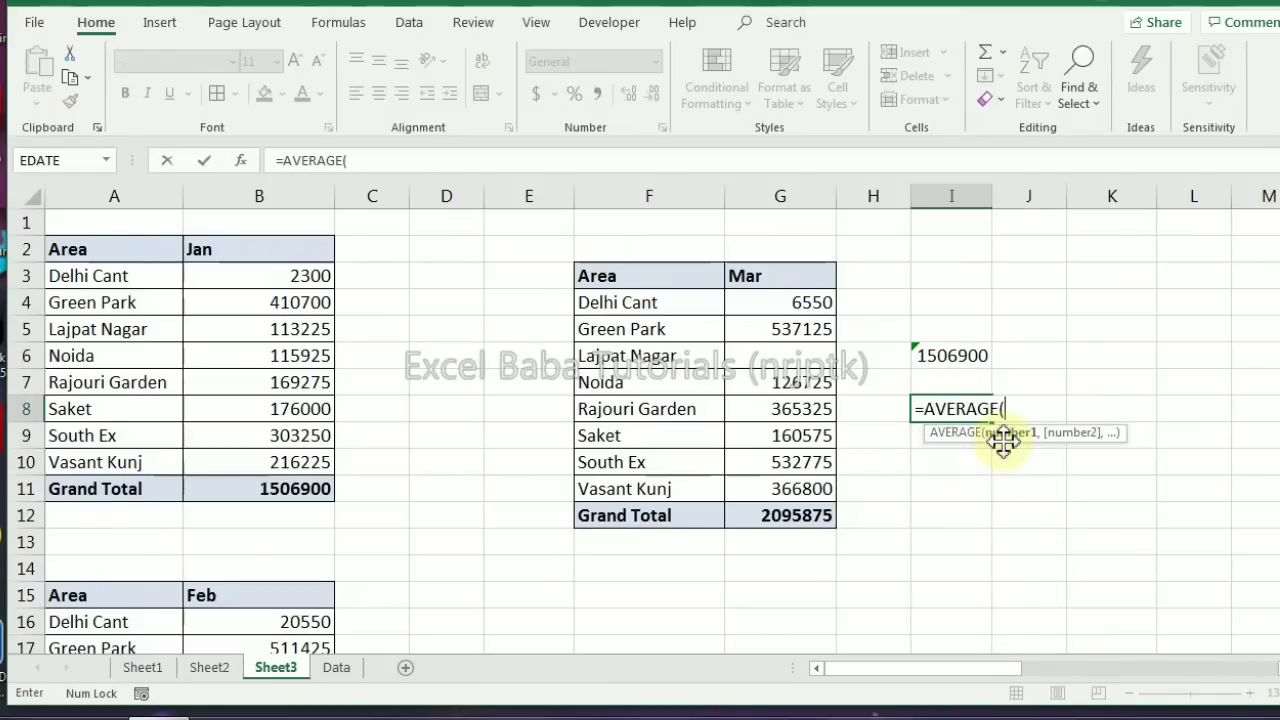
type("ind")
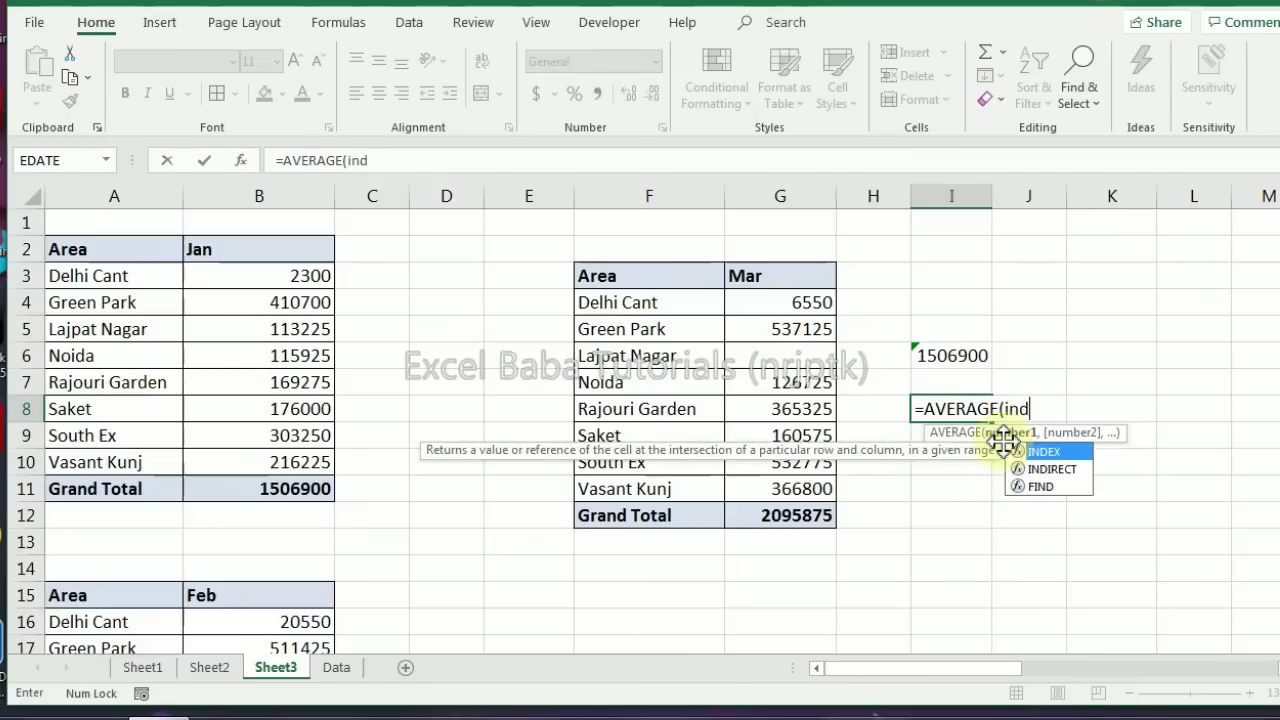
key("Tab")
key("ctrl+Home")
key("Down")
key("Down")
key("Up")
key("Down")
key("ctrl+shift+Down")
key("shift+Right")
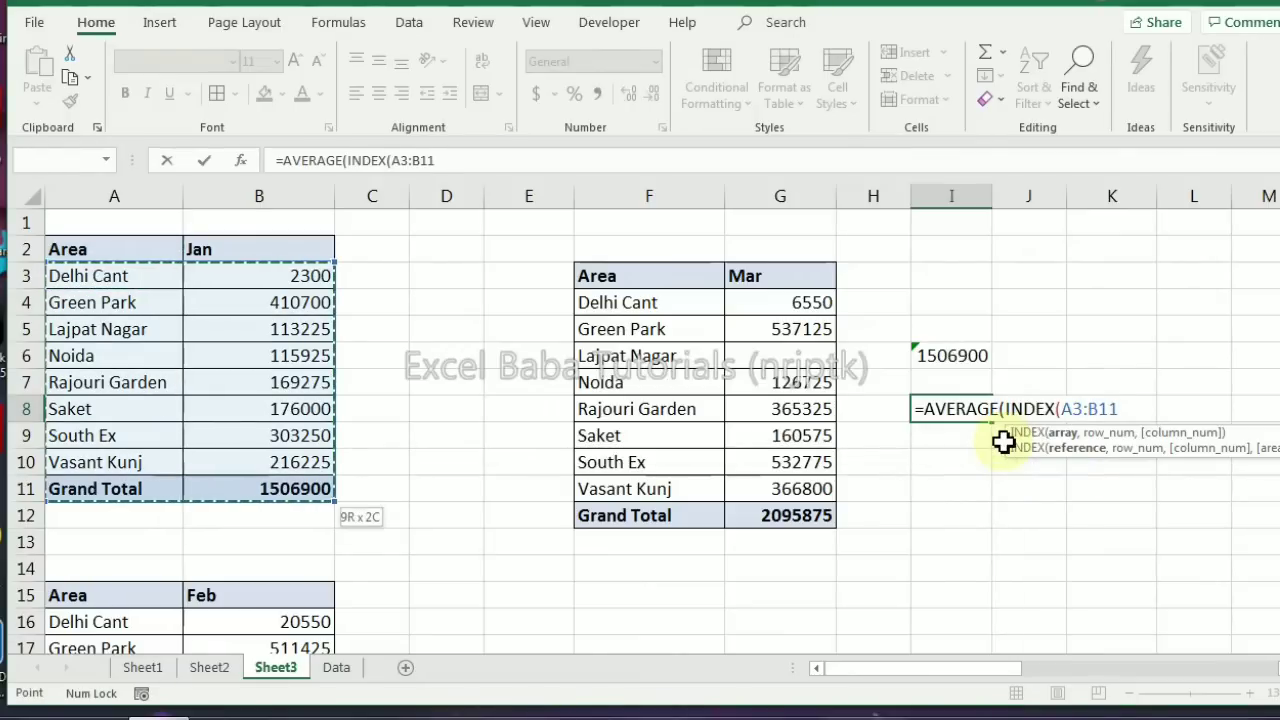
key("shift+Up")
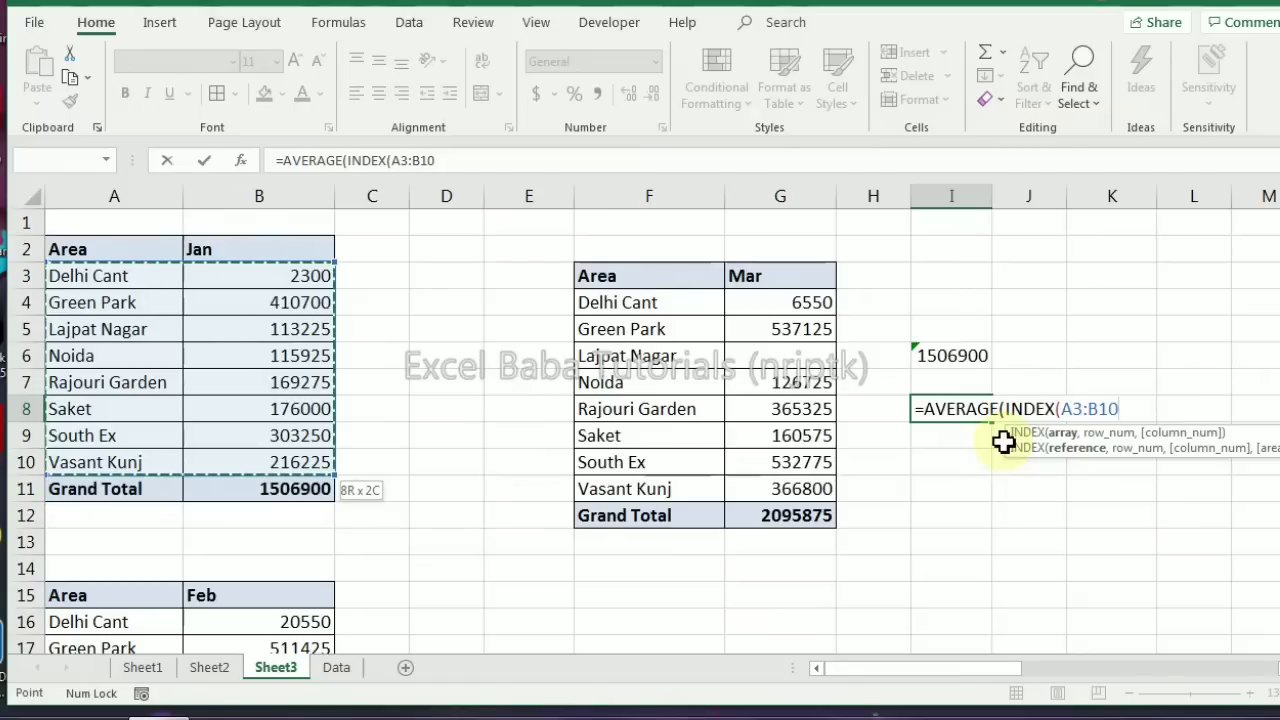
Complete the formula in I8 as =AVERAGE(INDEX(A3:B10,0,2)) and enter it as a legacy array formula
type(",")
type("0,1")
type(")")
type(")")
key("ctrl+shift+Return")
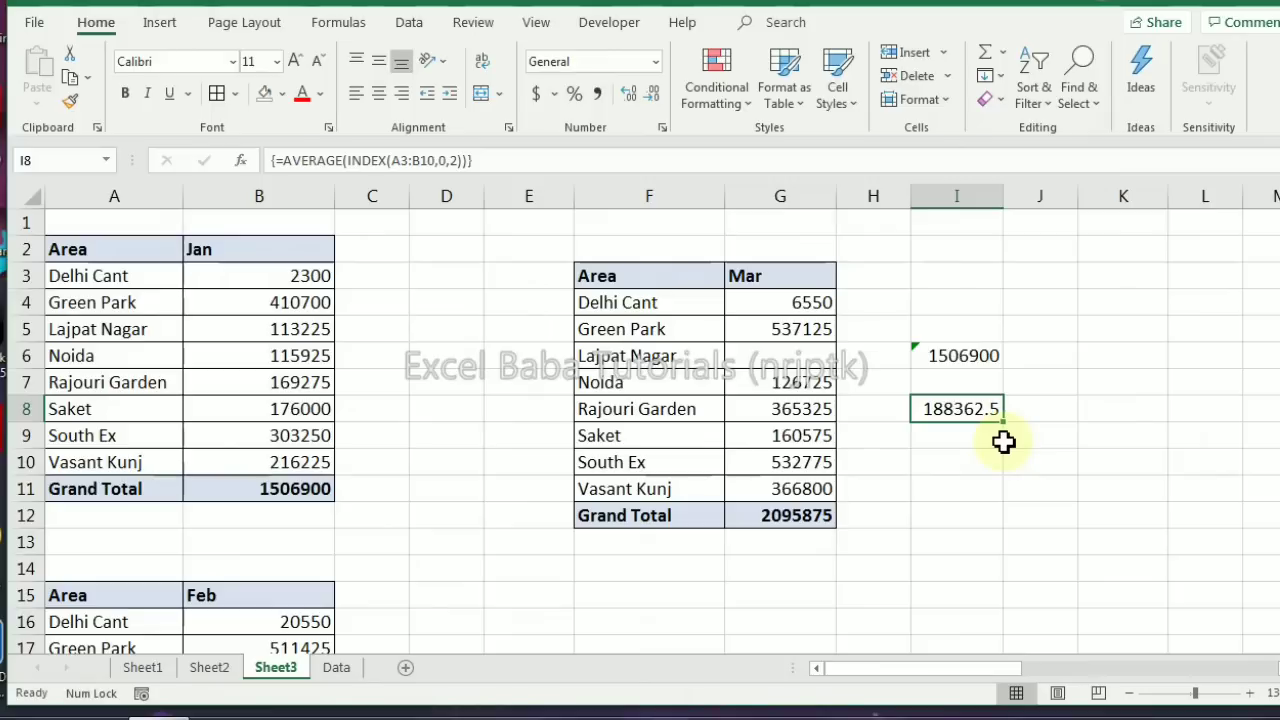
Re-enter the AVERAGE formula in I8 as a regular formula
key("F2")
key("Return")
key("Up")
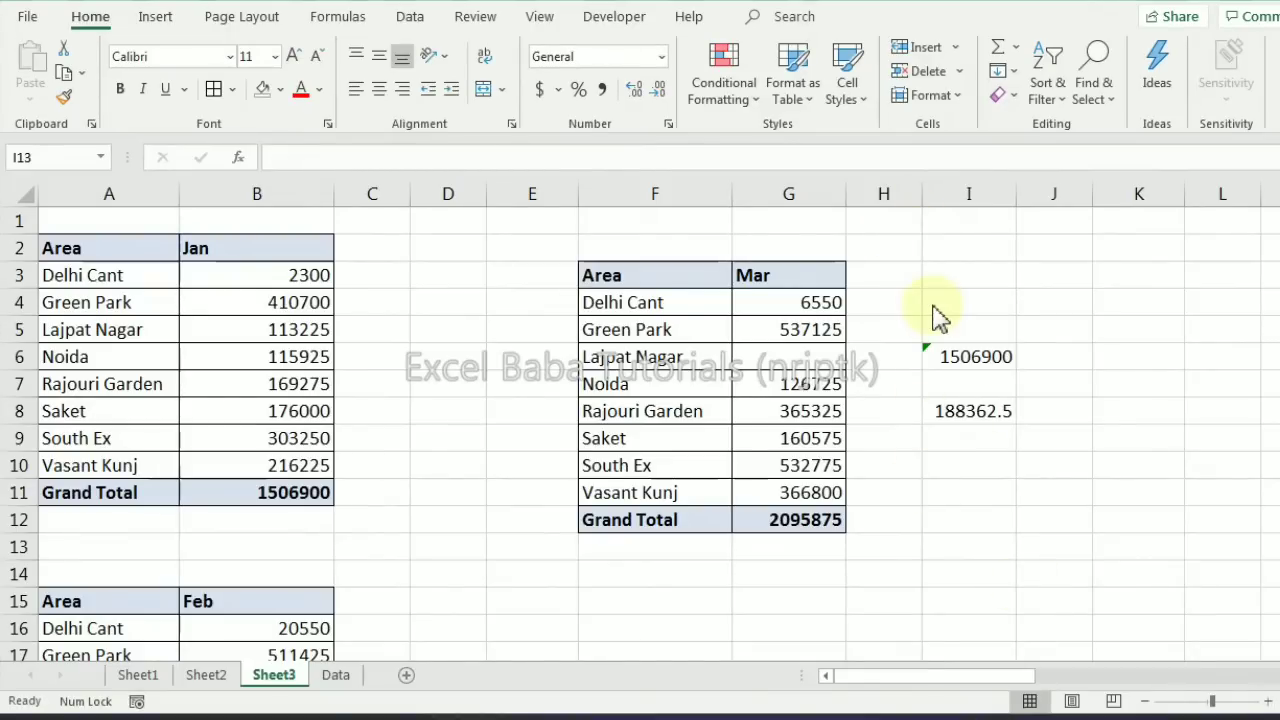
left_click(138, 676)
left_click(860, 318)
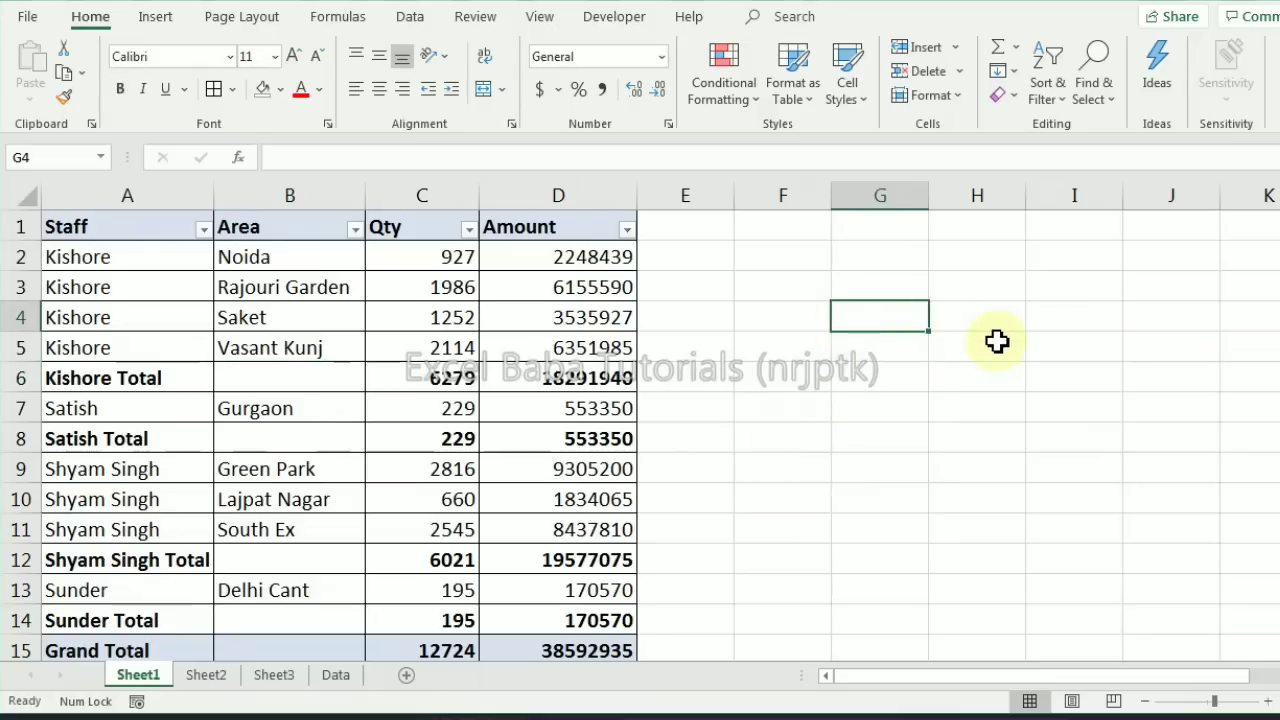
left_click(330, 676)
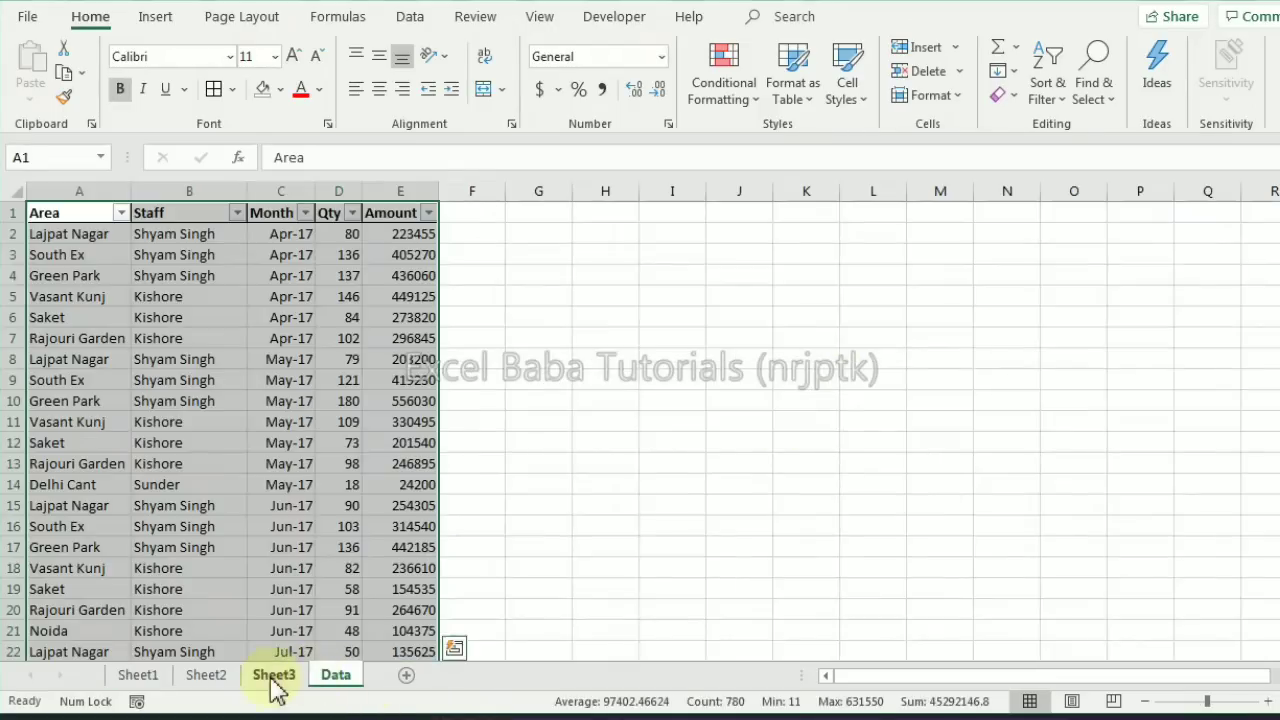
left_click(274, 676)
type("=in")
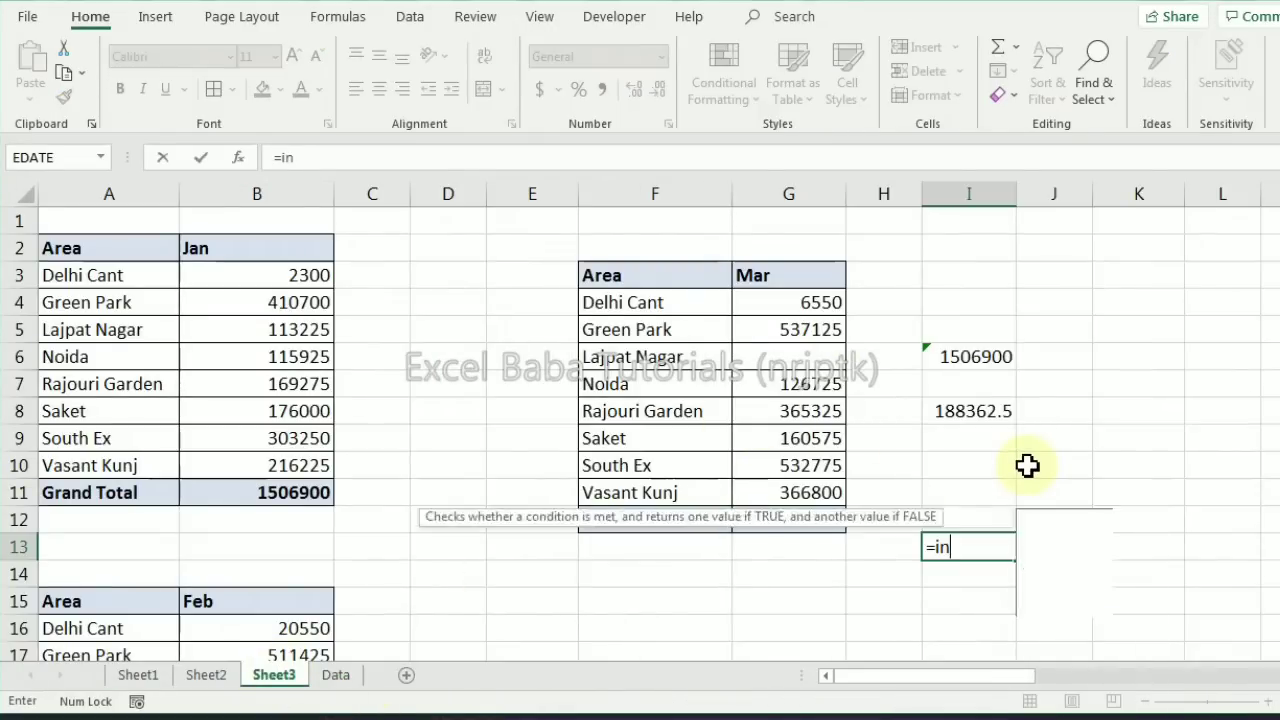
key("Escape")
Clear all contents of column I on Sheet3
key("Up")
key("Up")
key("Up")
key("Up")
key("Up")
key("ctrl+space")
key("Delete")
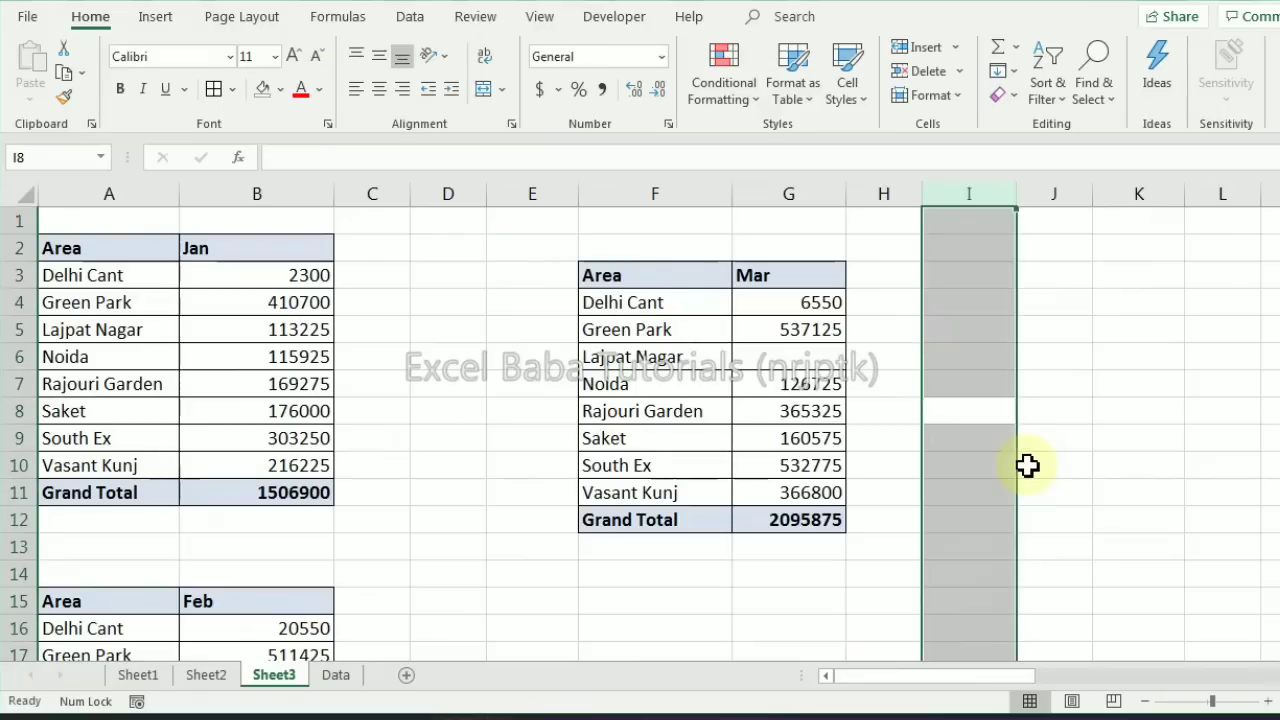
Enter =INDEX(A2:B2,1,0) in I4 to spill the header row of the Jan table
key("ctrl+Up")
key("Down")
key("Down")
key("Down")
type("=index(")
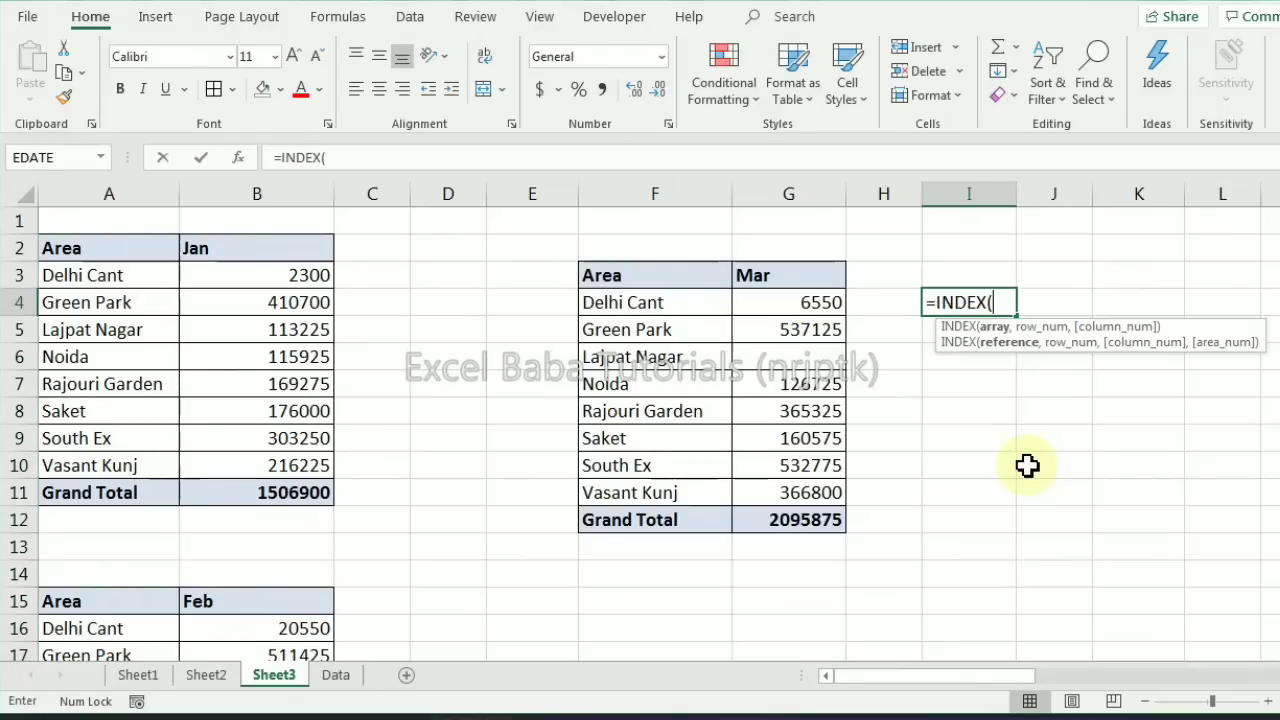
left_click(105, 253)
left_click_drag(105, 253, 279, 264)
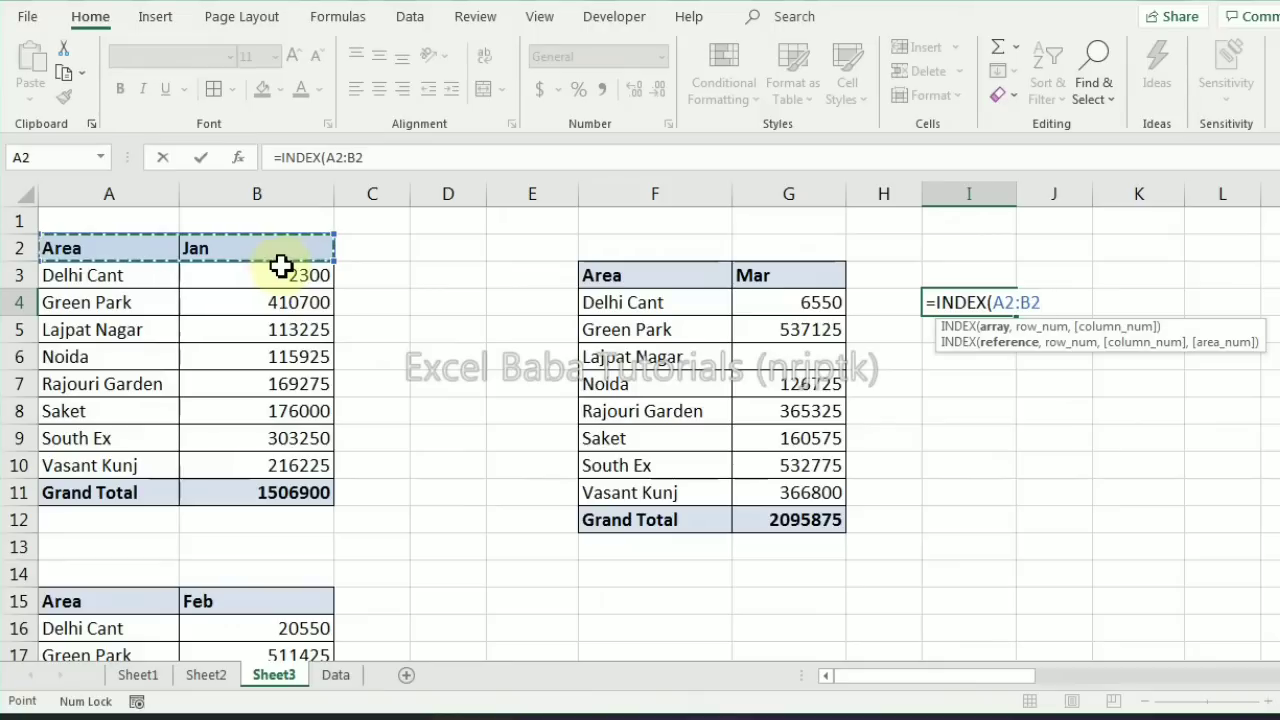
type(",1")
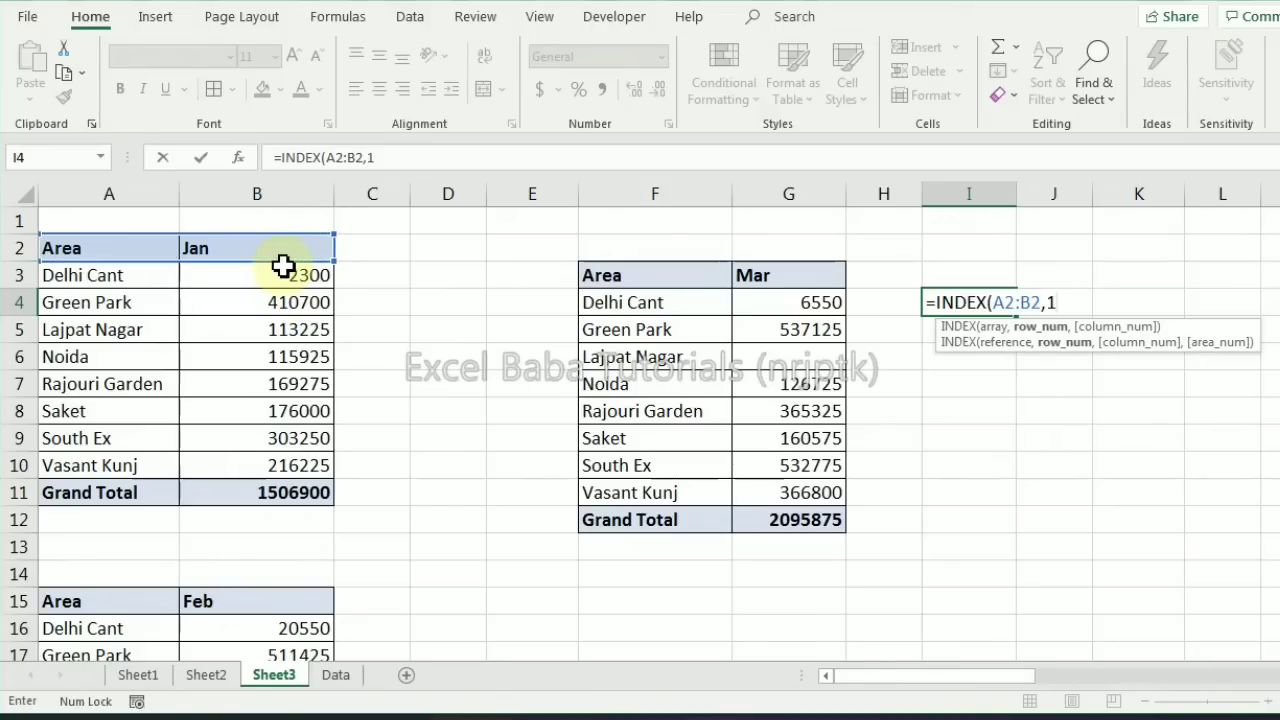
type(",")
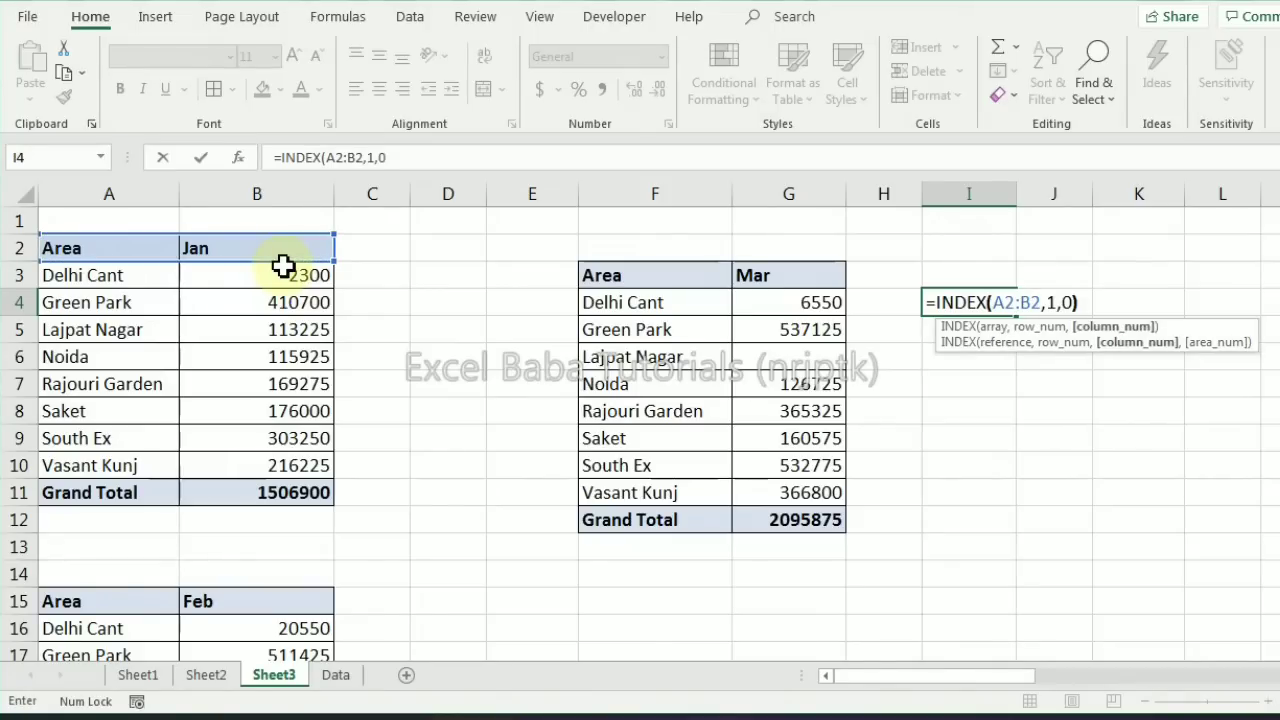
type("0)")
key("Return")
key("Up")
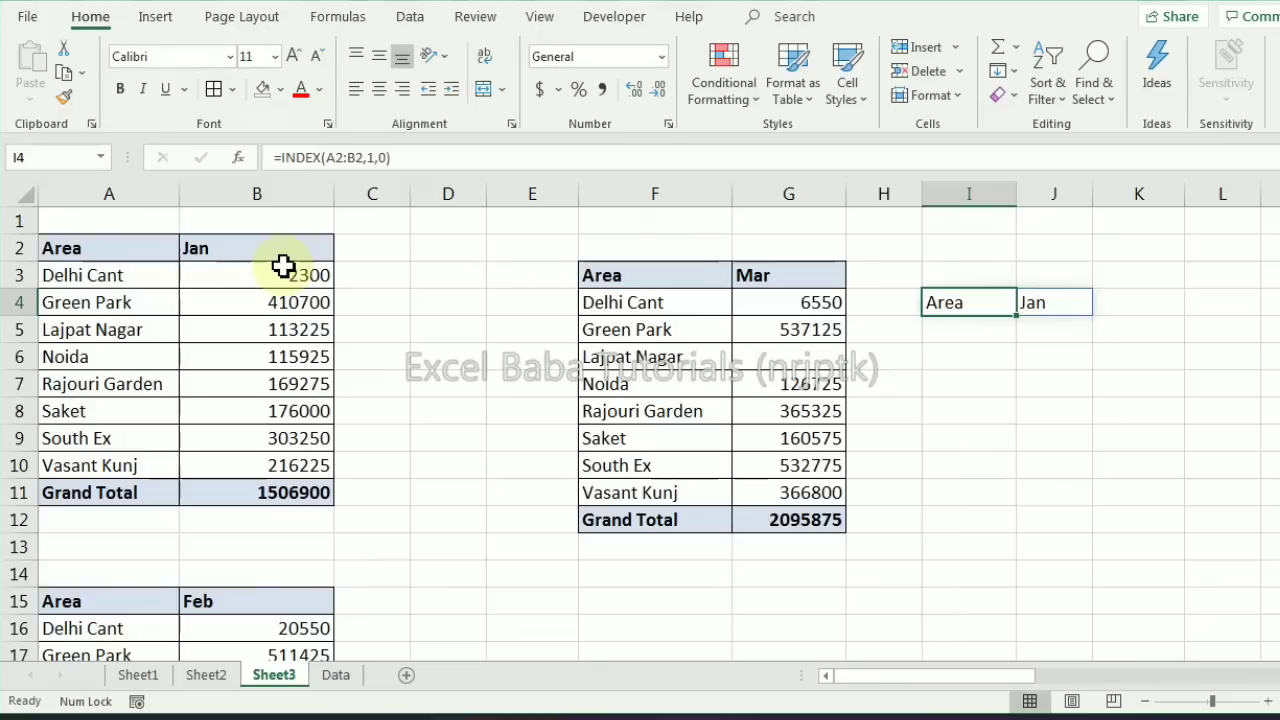
Replace the formula in I4 with =INDEX(A2:B11,0,0) to spill the entire Jan table
type("=in")
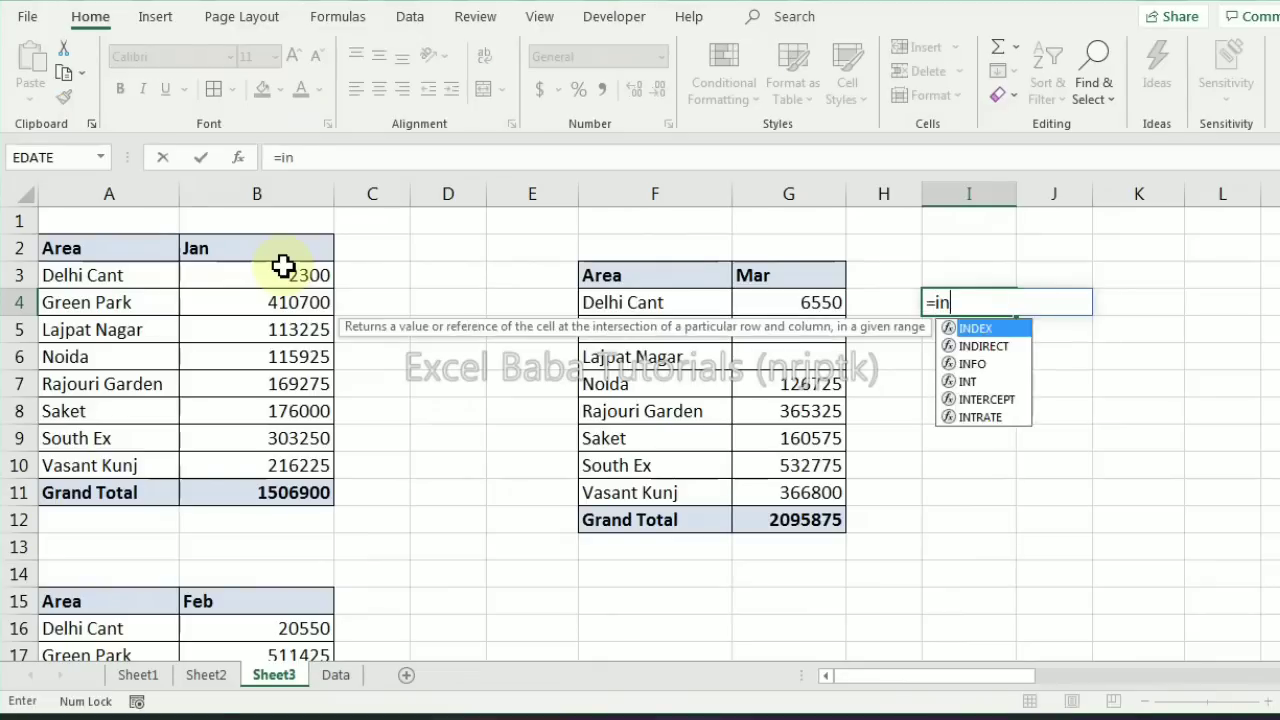
key("Tab")
left_click_drag(68, 240, 283, 482)
type(",0,0)")
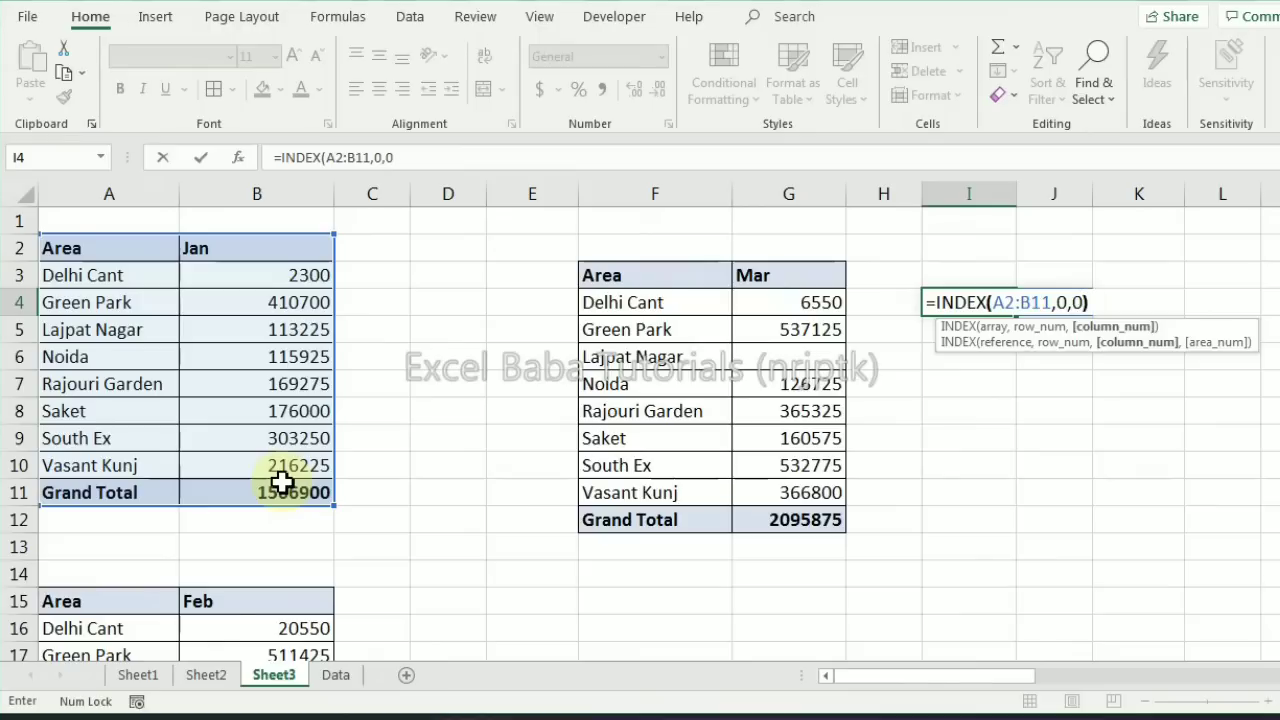
key("ctrl+Return")
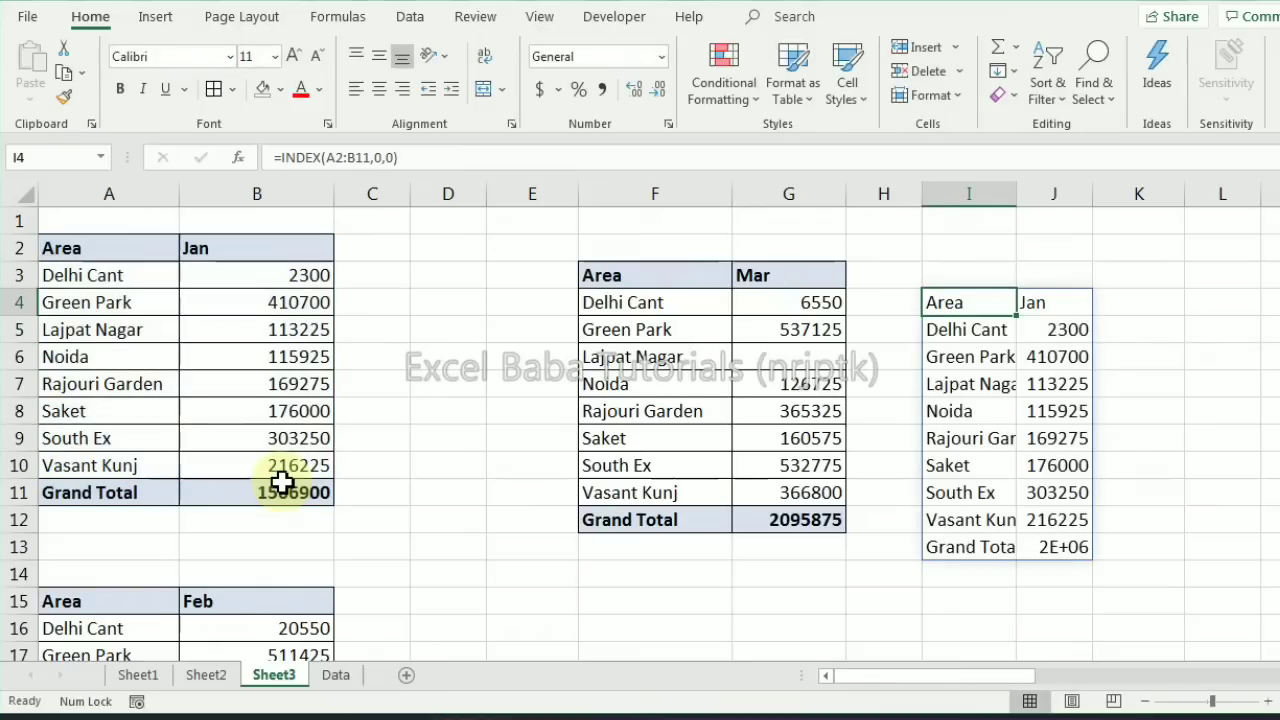
Auto-fit the width of column J to the spilled Jan values
left_click_drag(980, 302, 1083, 543)
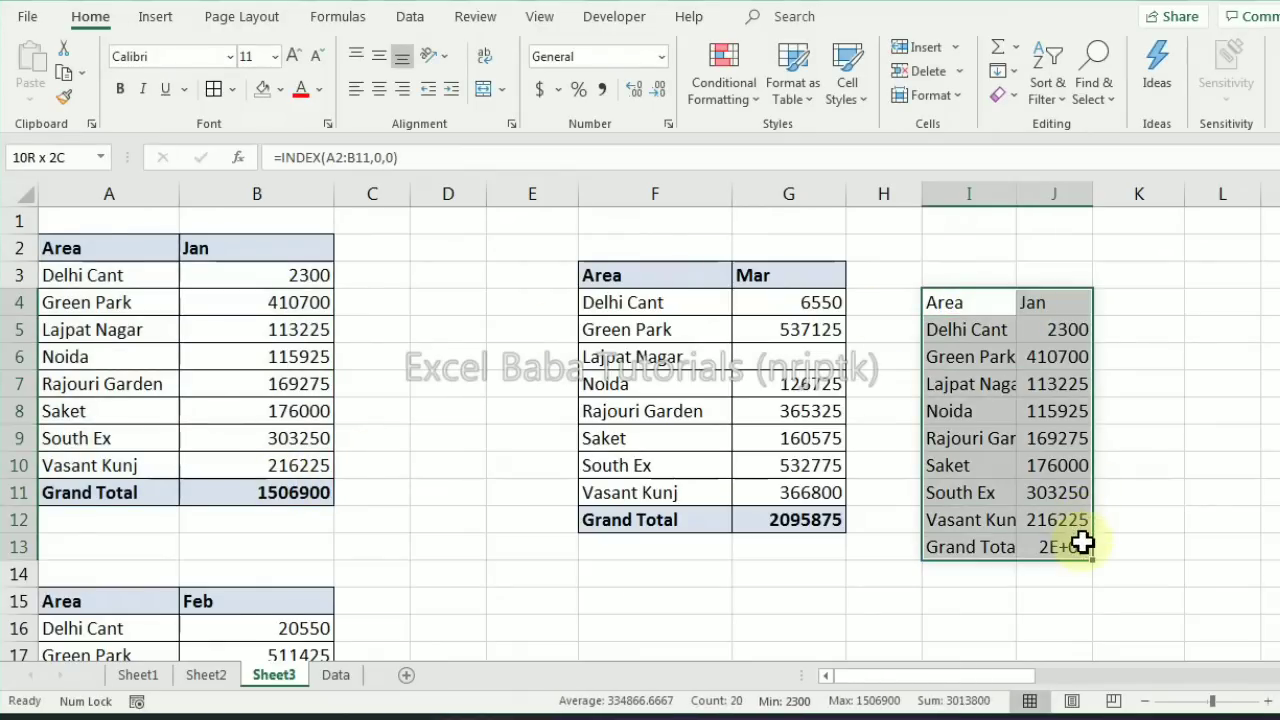
double_click(1094, 194)
left_click(1083, 194)
left_click(977, 305)
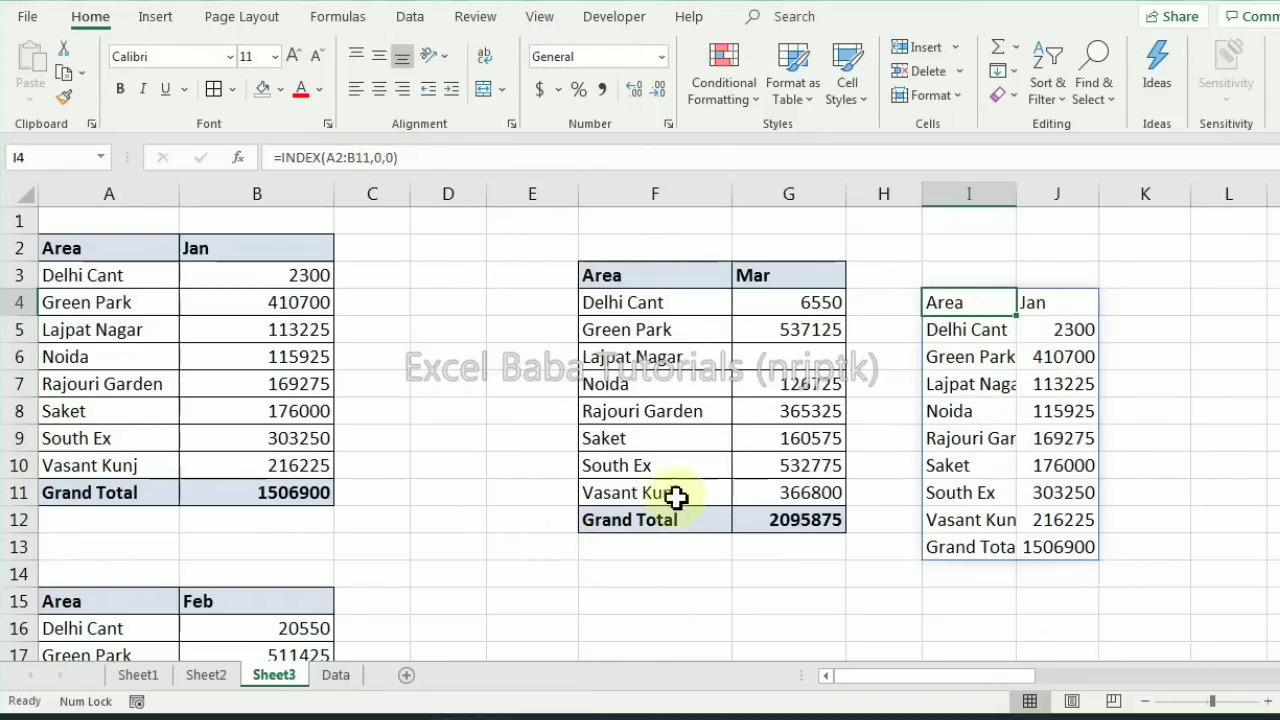
Enter =SUM(INDEX(C2:D5,1,0)) in G3 of Sheet1 and check it against the sum of C2:D2
left_click(140, 676)
left_click(878, 291)
type("=SUM(ind")
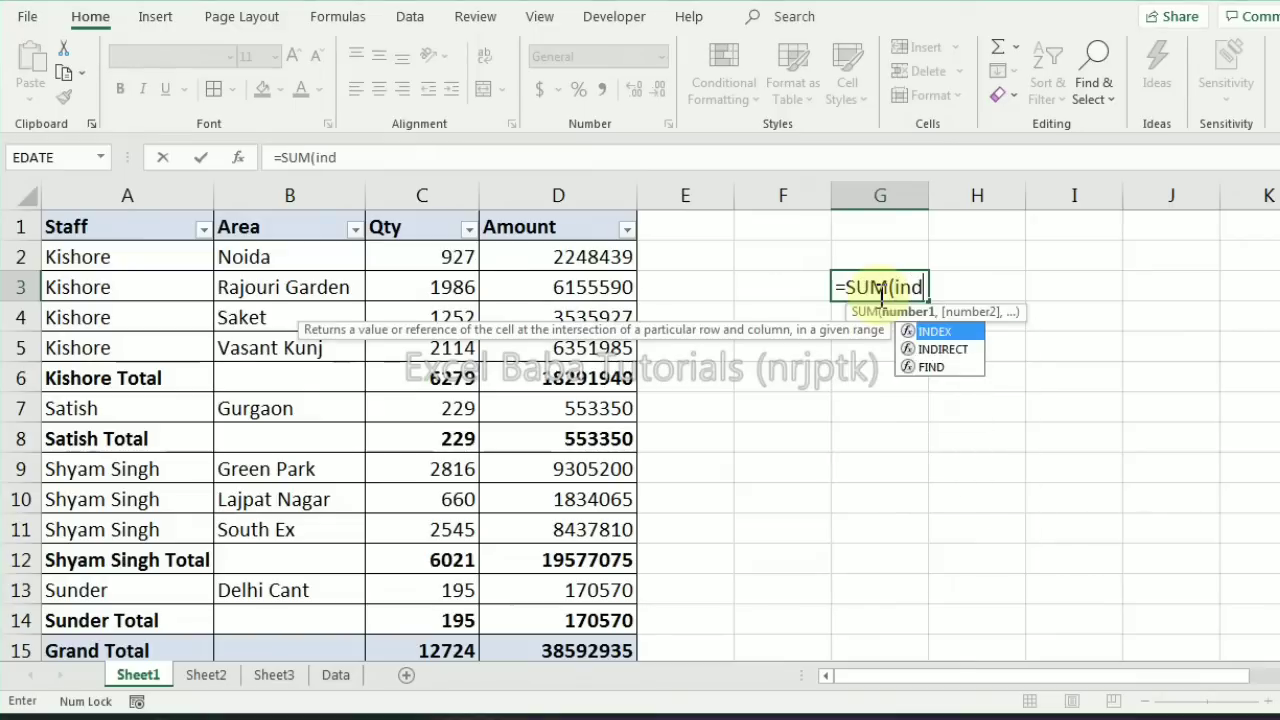
key("Tab")
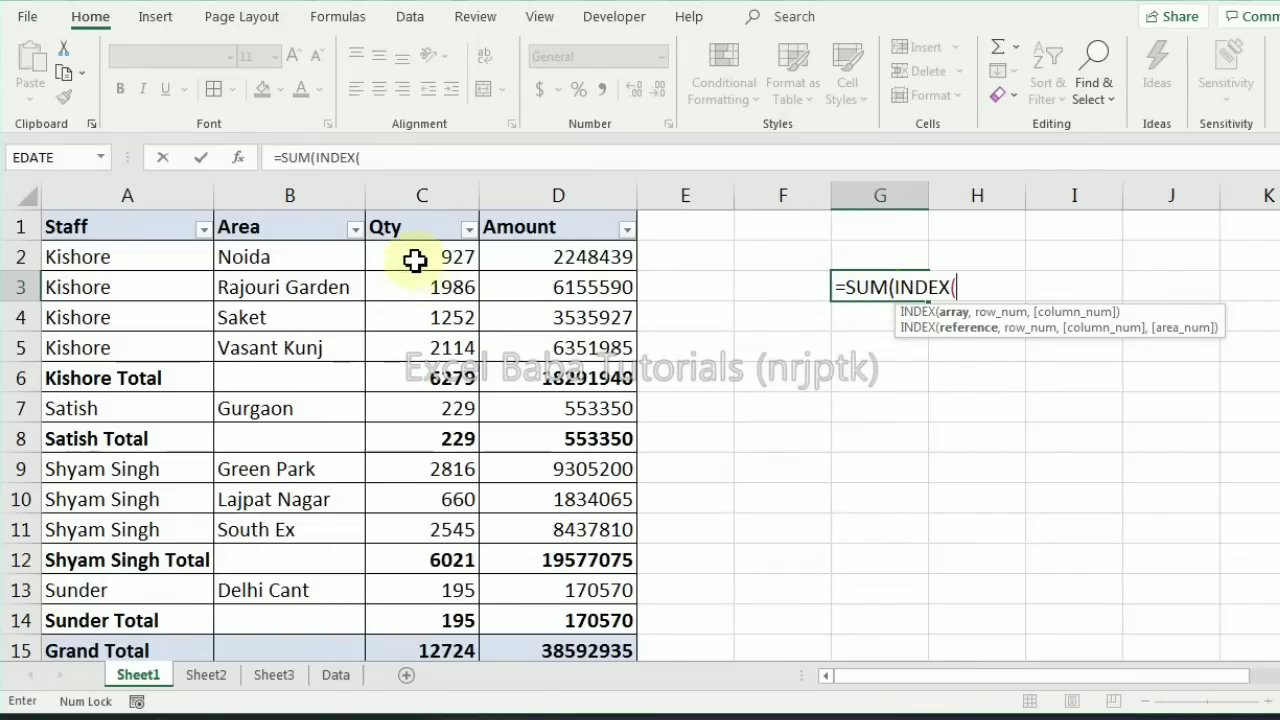
left_click_drag(411, 254, 577, 352)
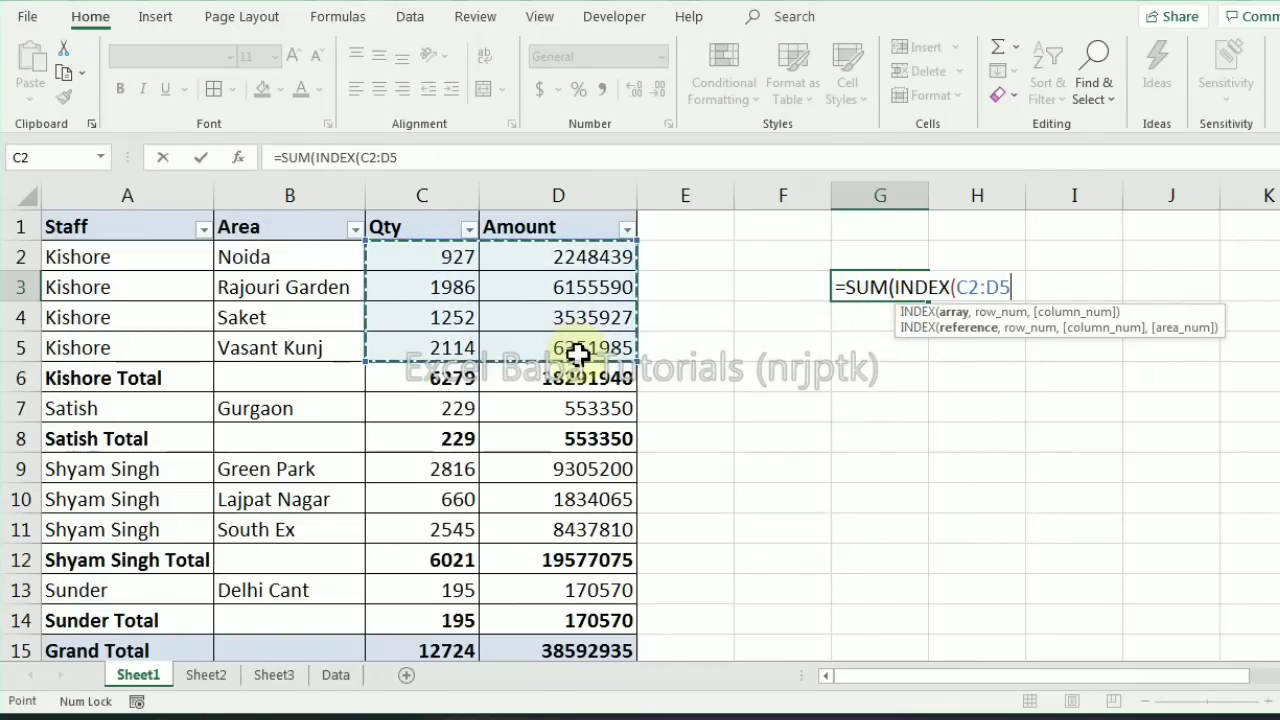
type(",")
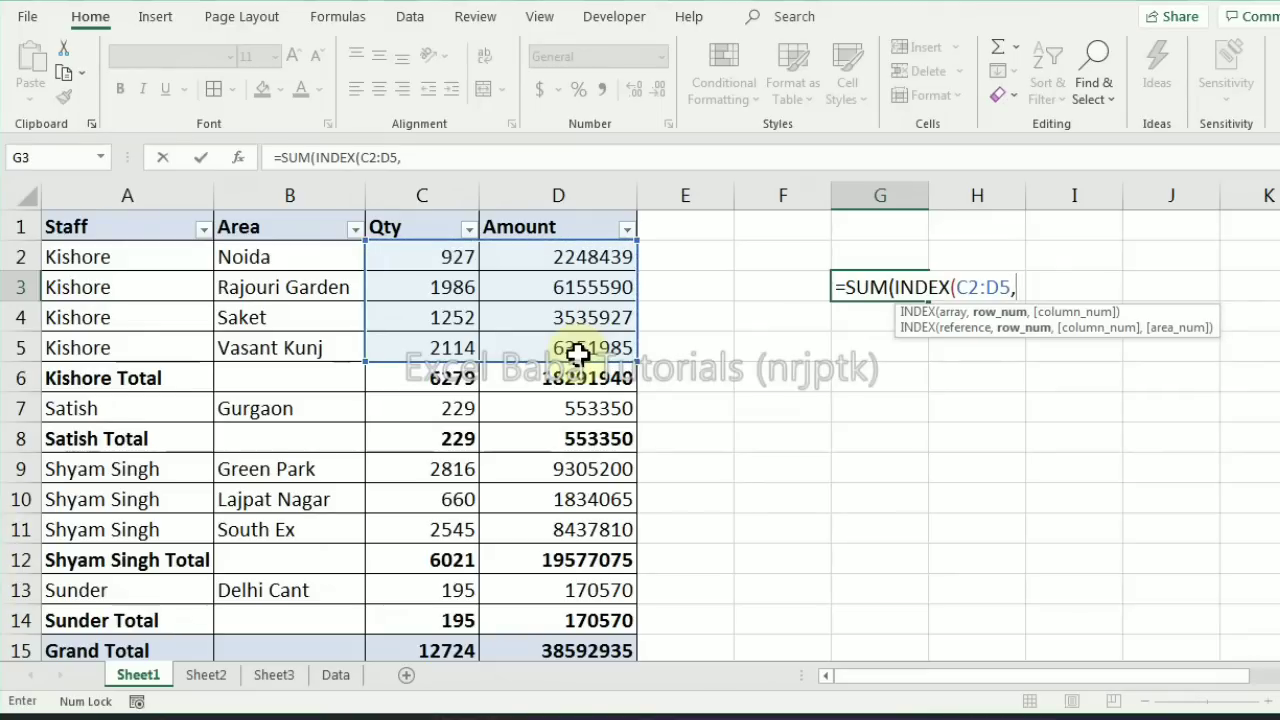
type("1,")
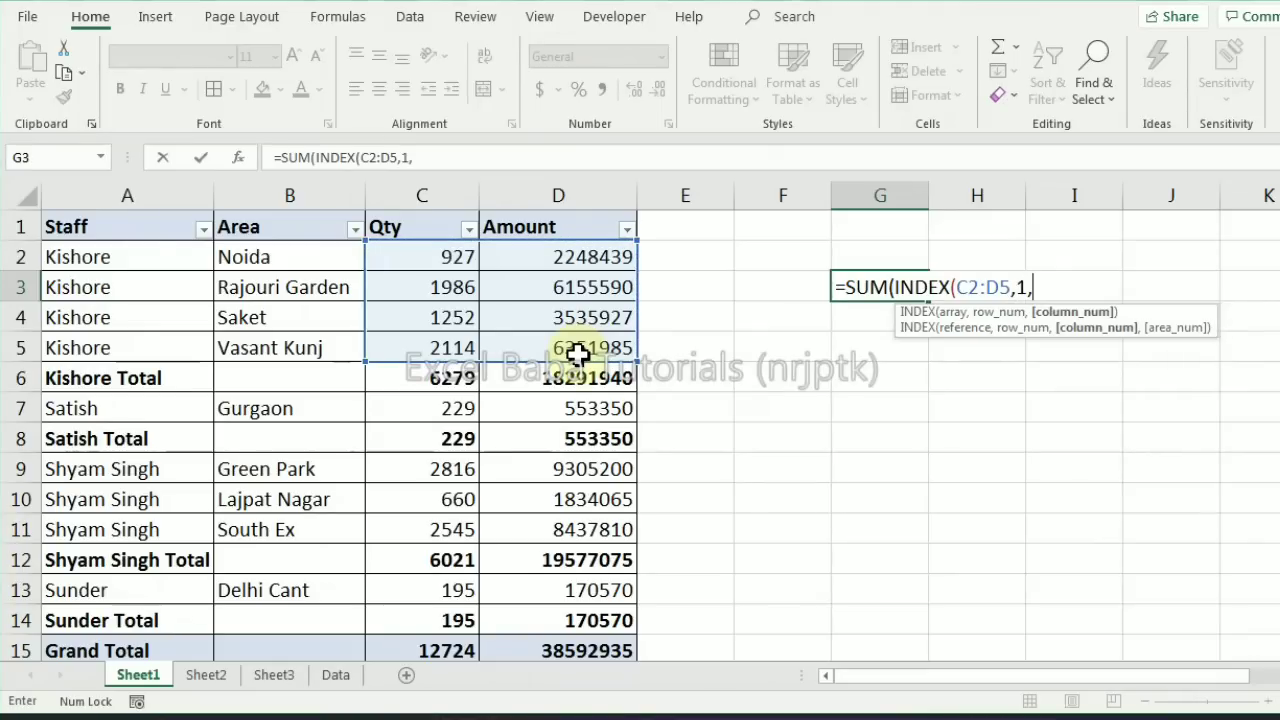
type("0))")
key("Return")
key("Up")
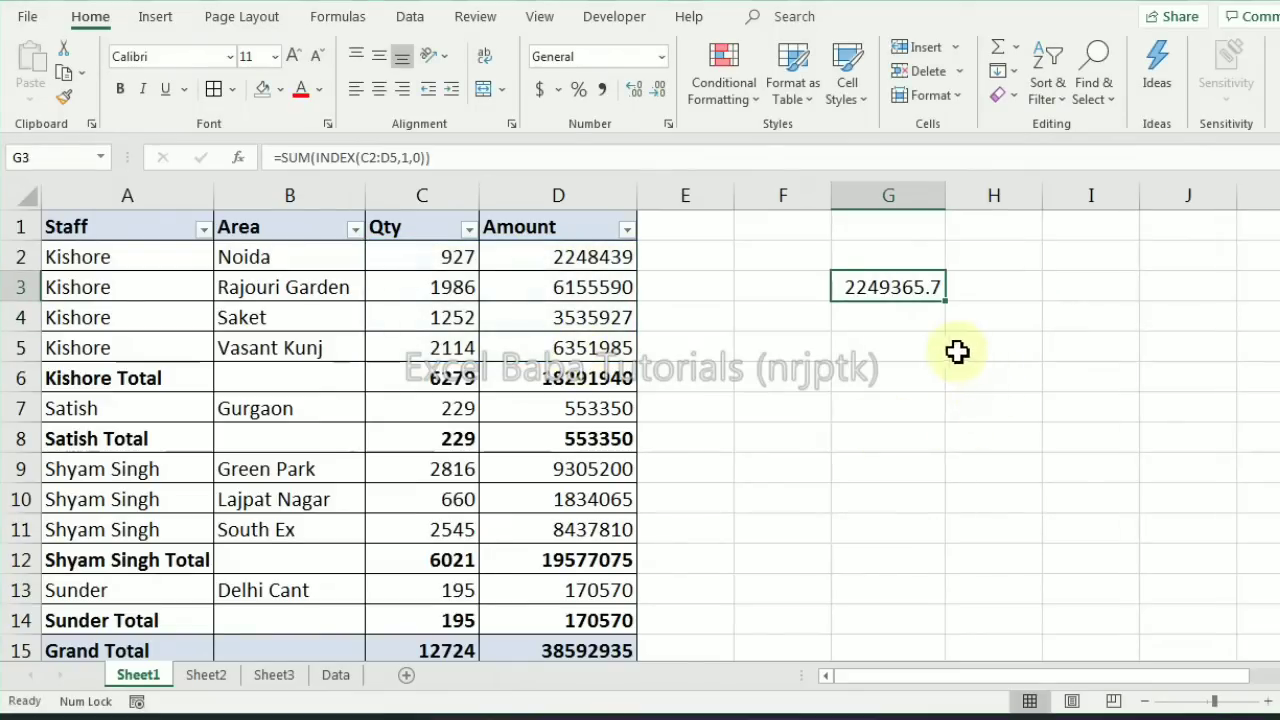
left_click_drag(470, 257, 556, 257)
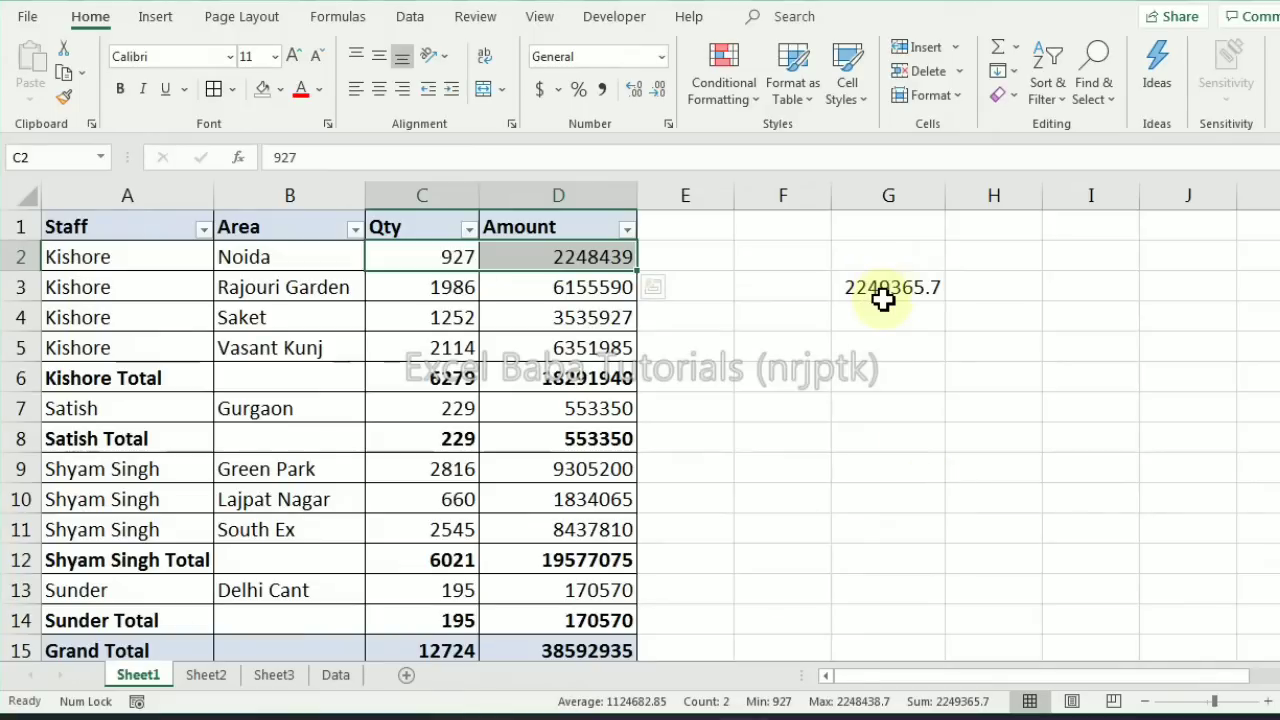
Change the row argument of the G3 formula to 0, making it =SUM(INDEX(C2:D5,0,0))
left_click_drag(423, 257, 588, 350)
left_click(886, 287)
left_click(413, 157)
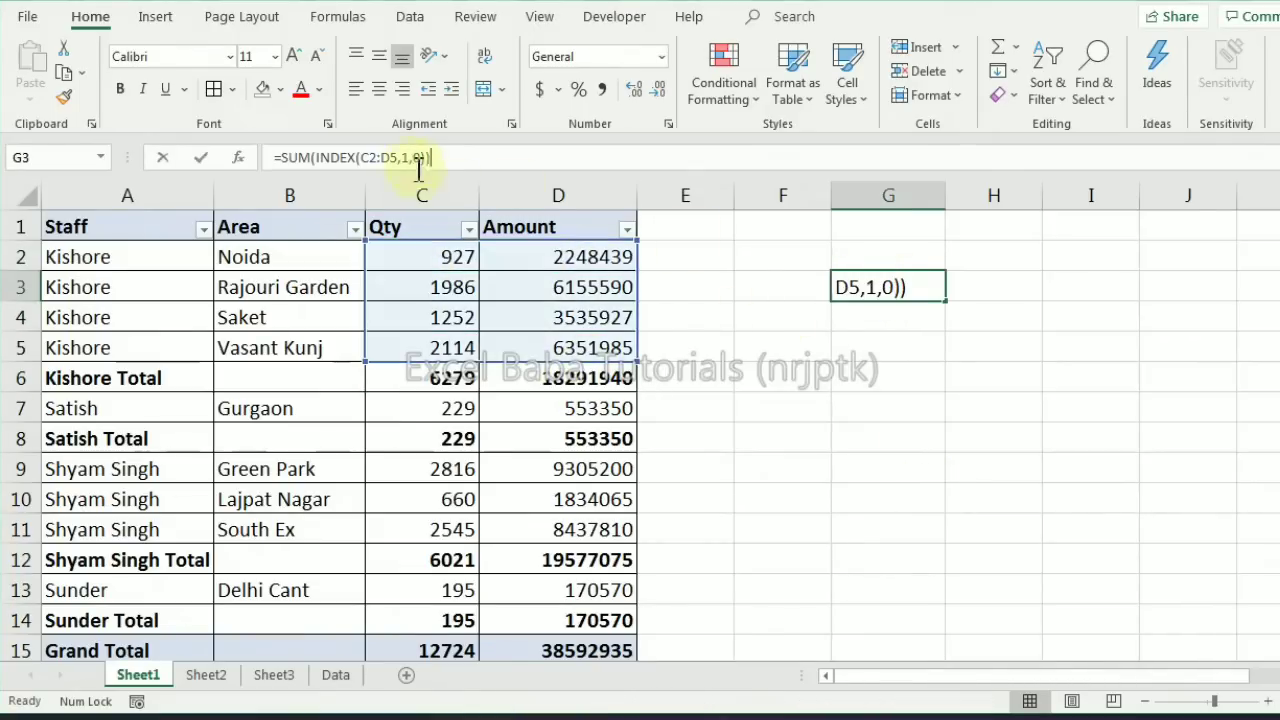
key("BackSpace")
type("0")
key("Return")
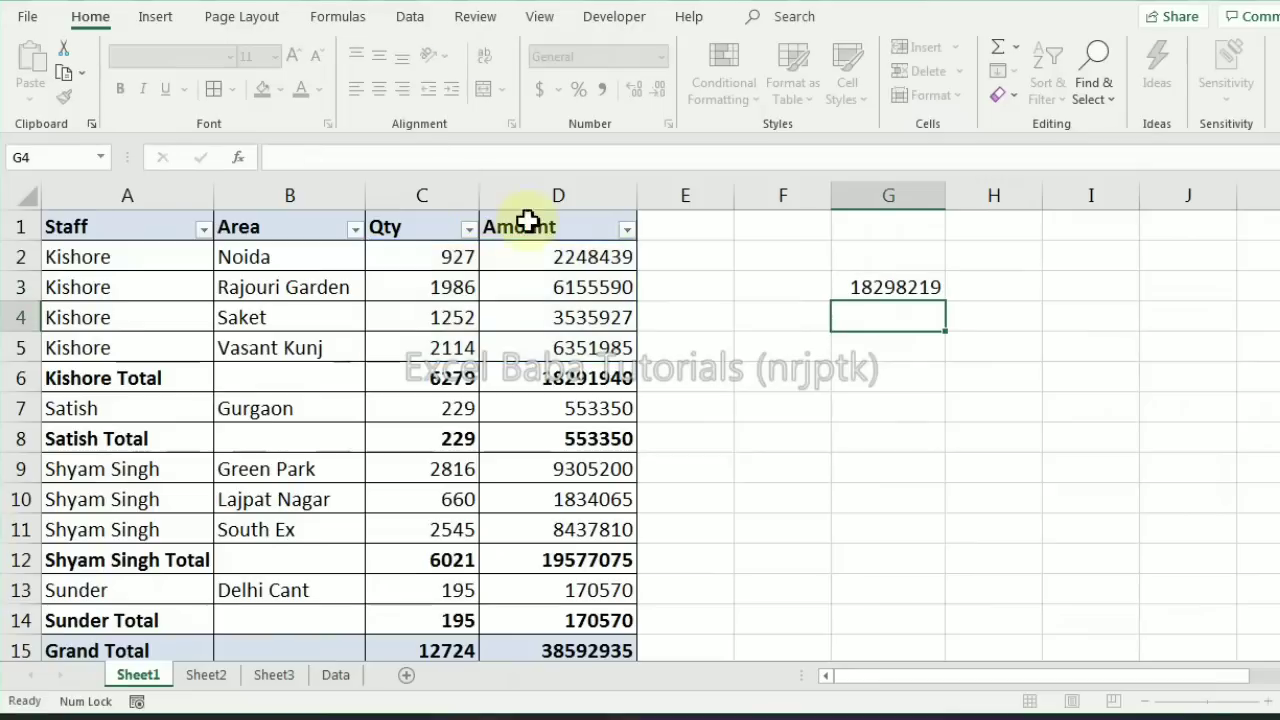
Compare the result in G3 with the sum of the range C2:D5
left_click(873, 287)
left_click(580, 379)
left_click(925, 285)
left_click(620, 369)
left_click_drag(443, 262, 583, 352)
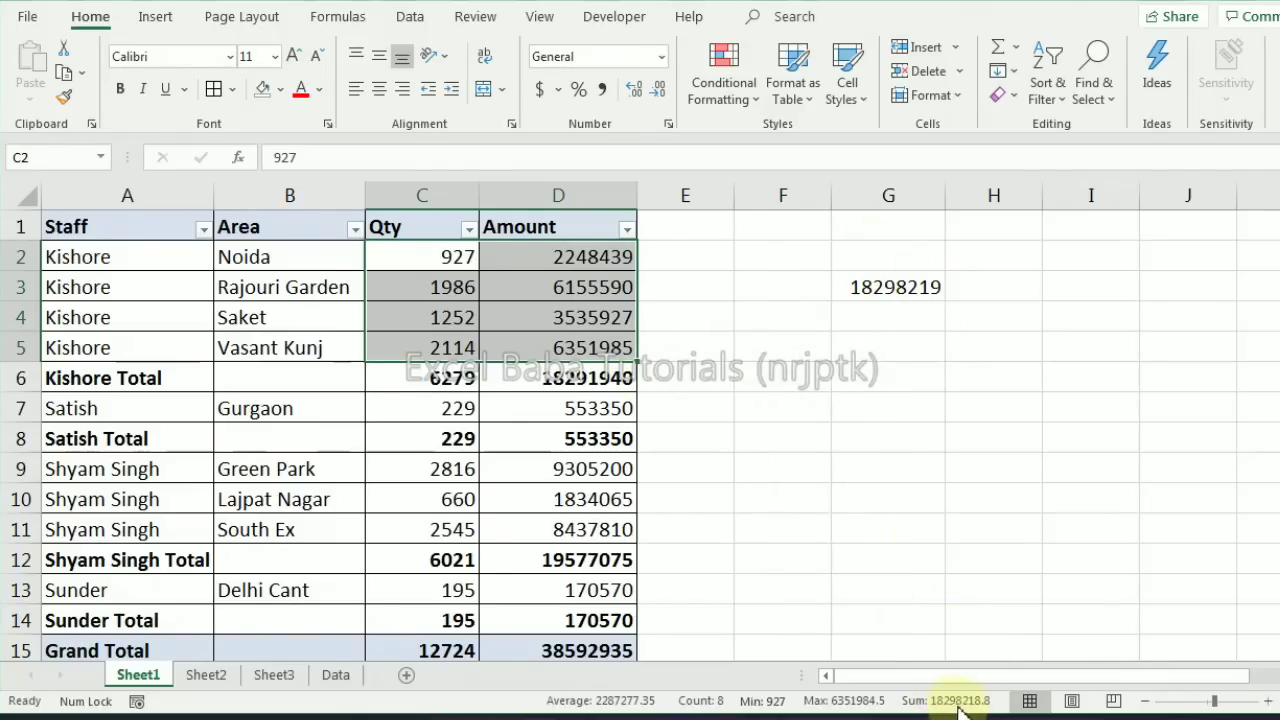
Show one more decimal place in G3 and auto-fit the width of column G
left_click(887, 289)
left_click(633, 89)
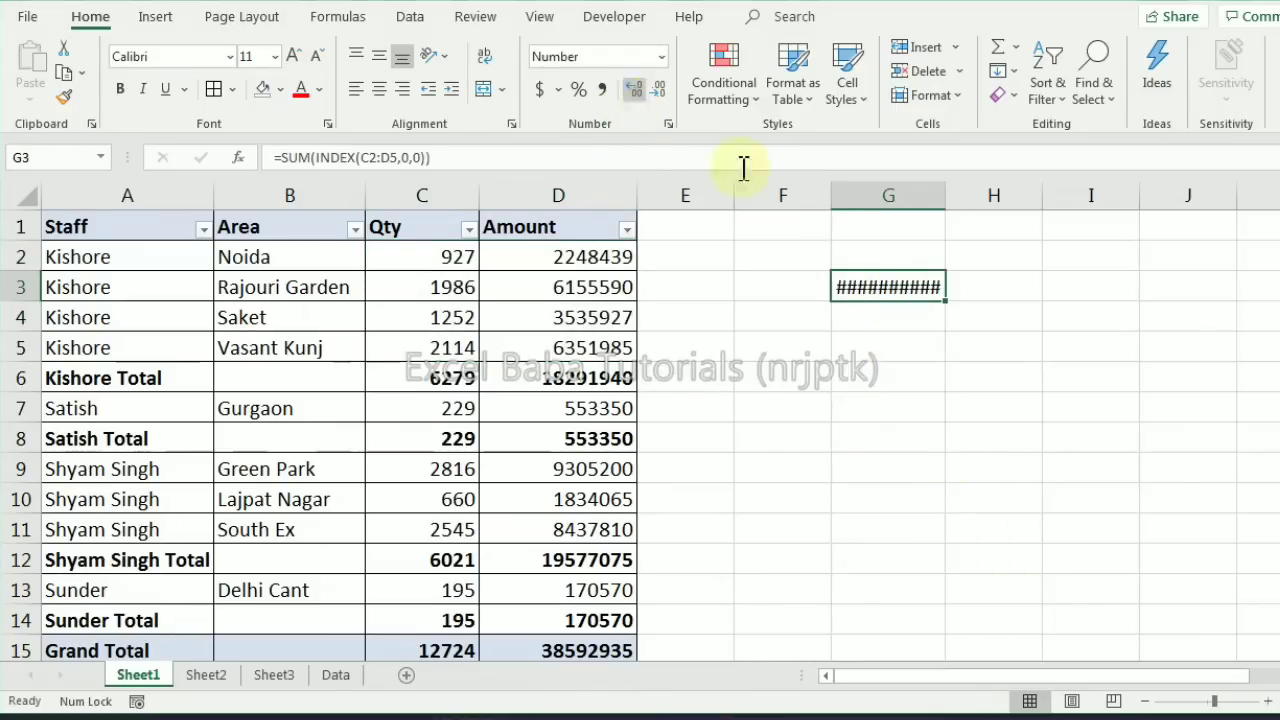
double_click(949, 191)
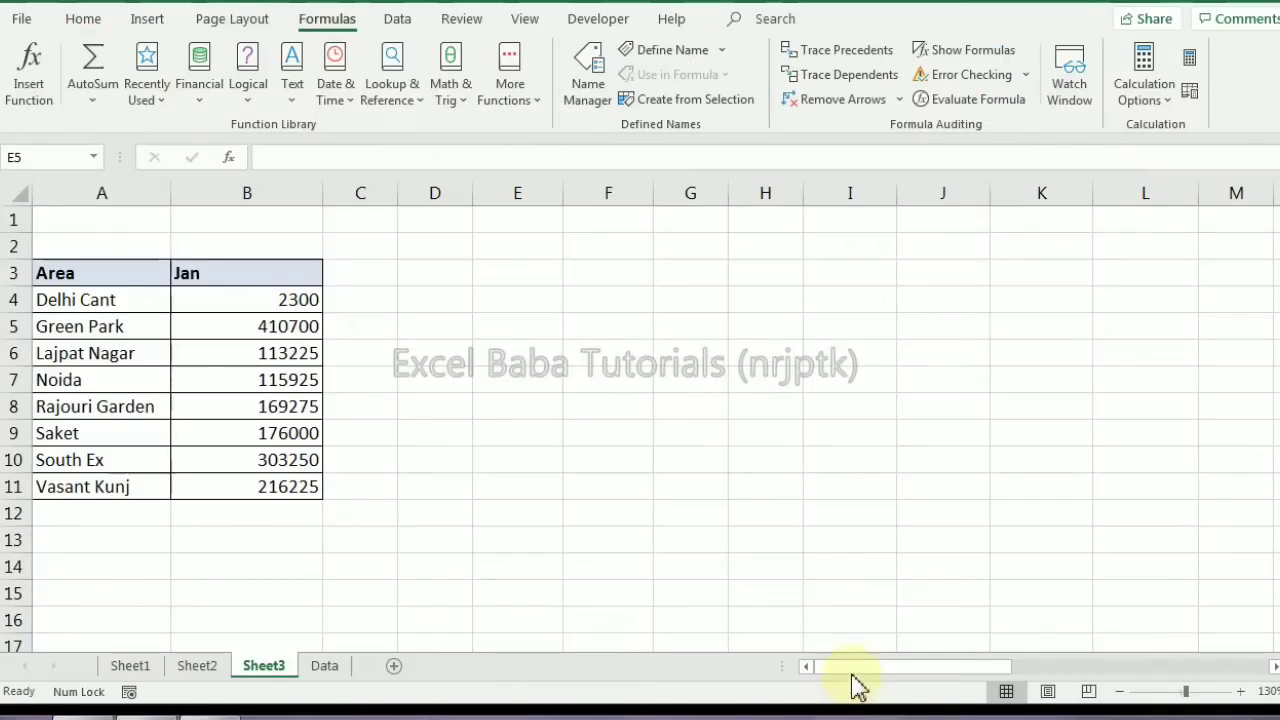
Start an INDEX formula in E4 of Sheet3 with the whole column B:B as its array
left_click(507, 302)
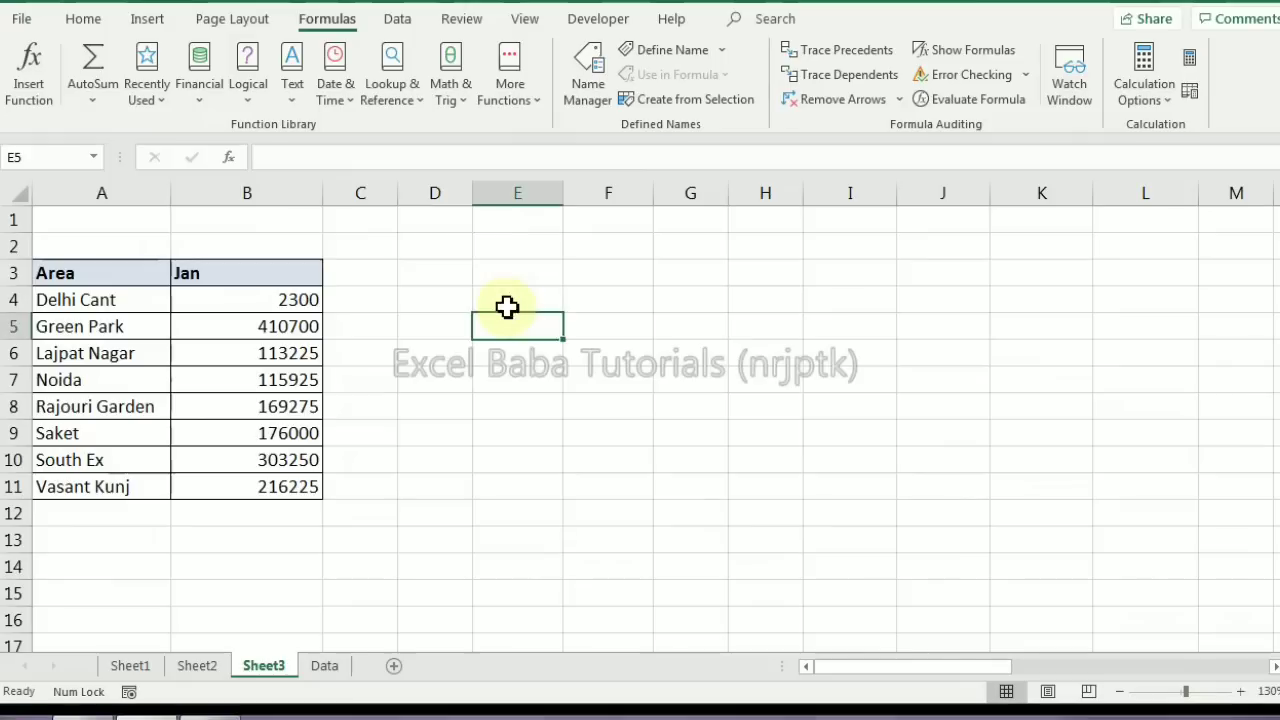
type("=in")
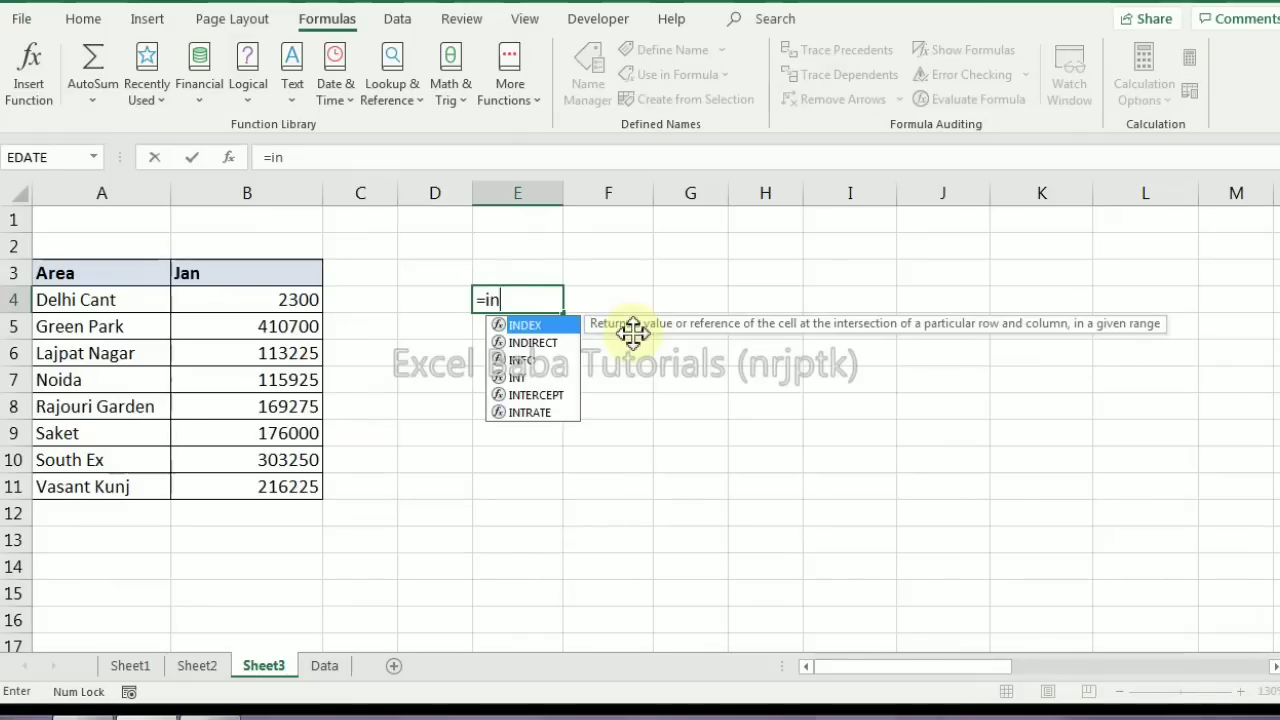
key("Tab")
key("Left")
key("Left")
key("Left")
key("Left")
key("Right")
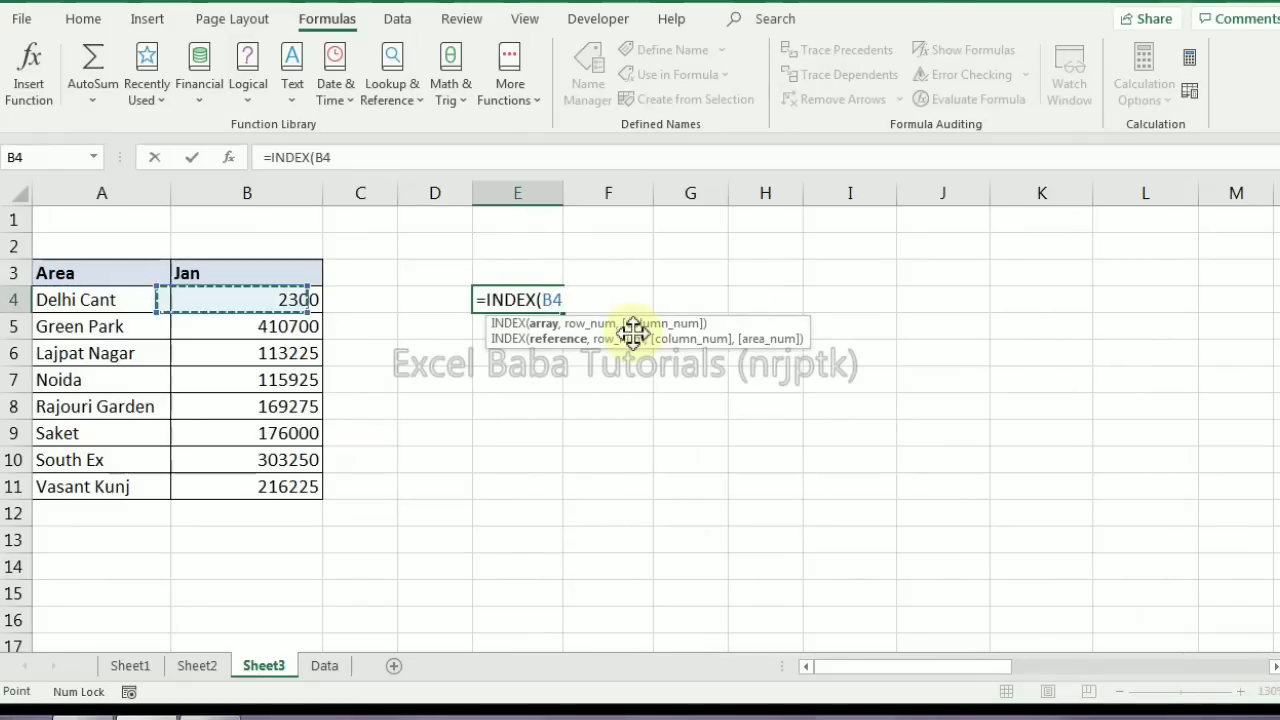
key("ctrl+space")
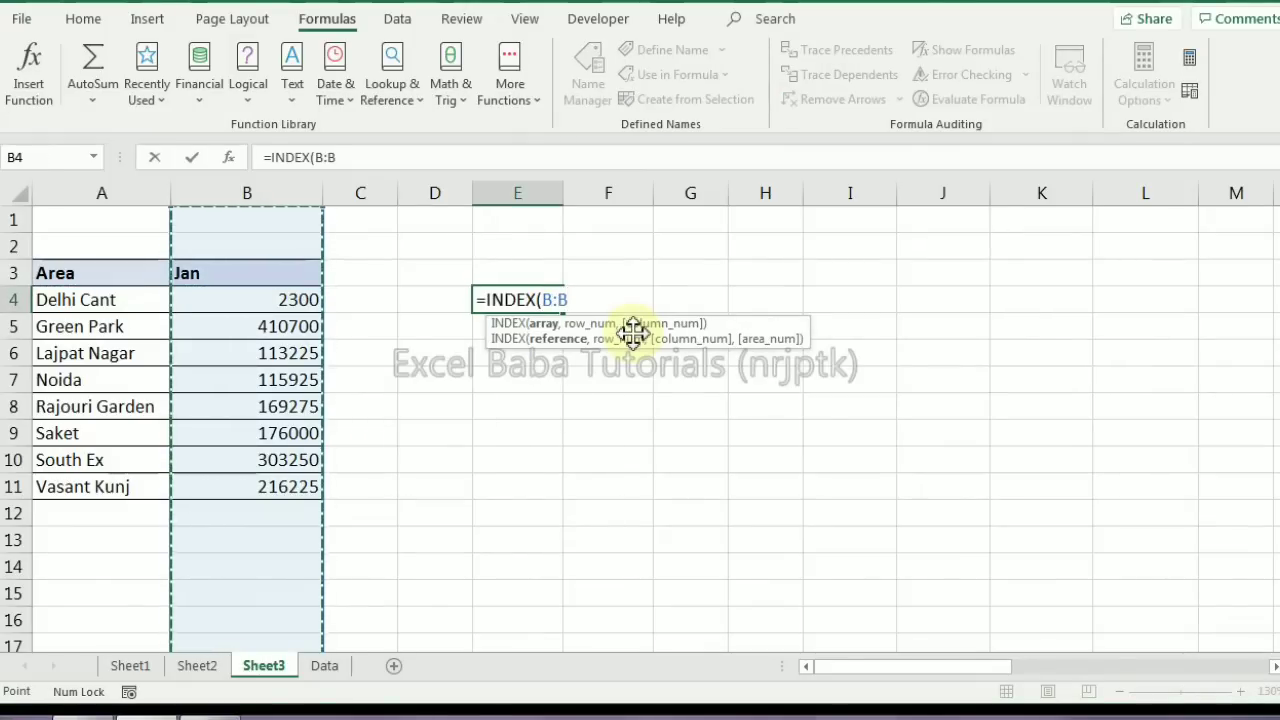
type(",")
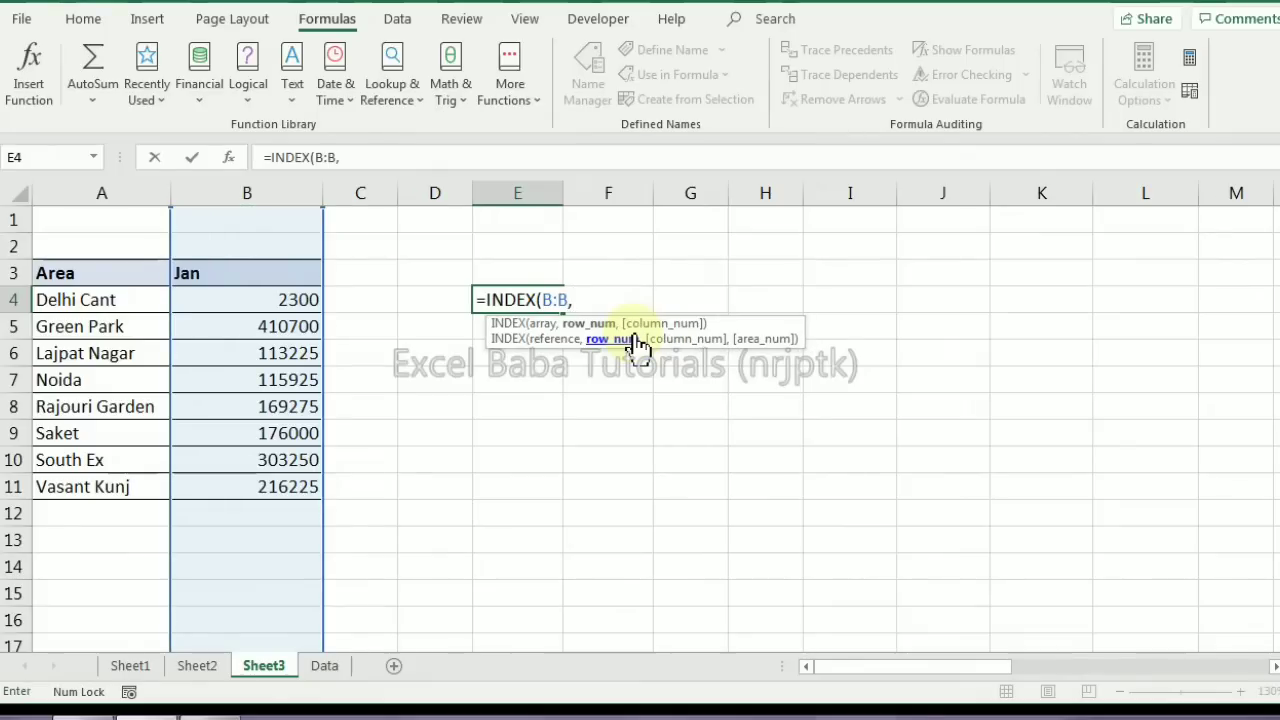
Complete the E4 formula with COUNTA(B:B) as the row number, giving =INDEX(B:B,COUNTA(B:B))
type("count")
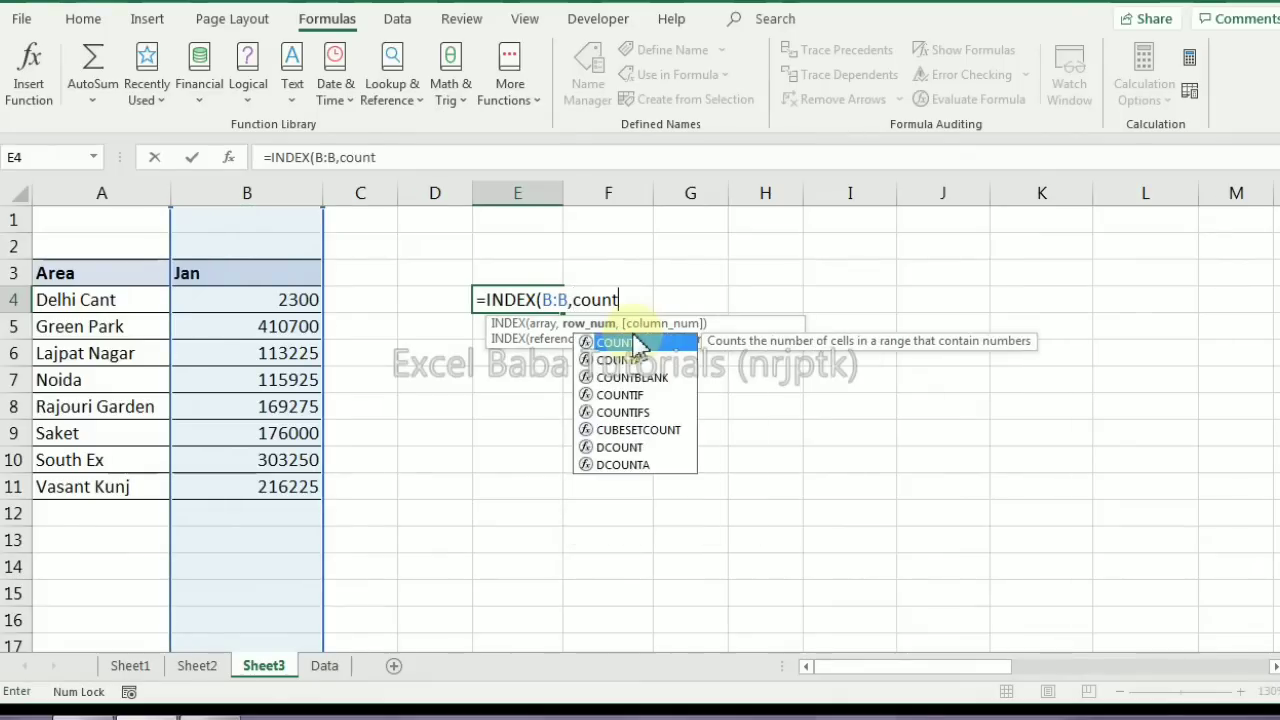
key("Down")
key("Tab")
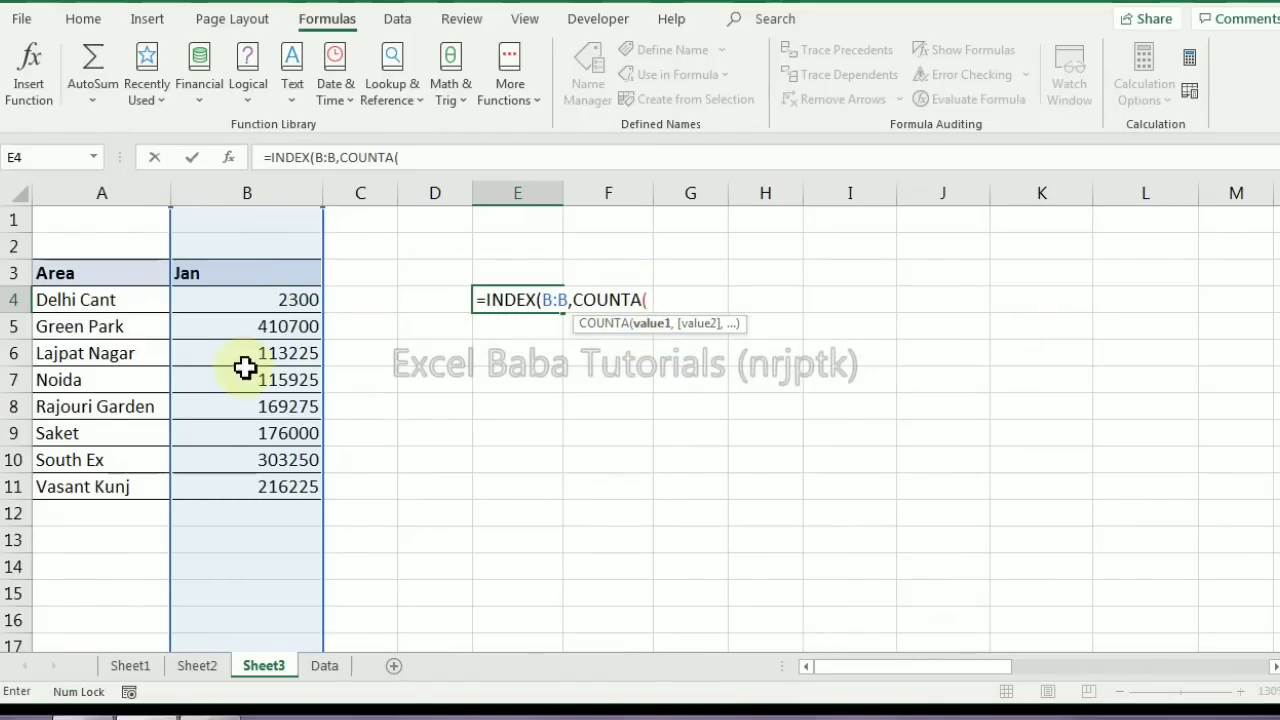
left_click(276, 192)
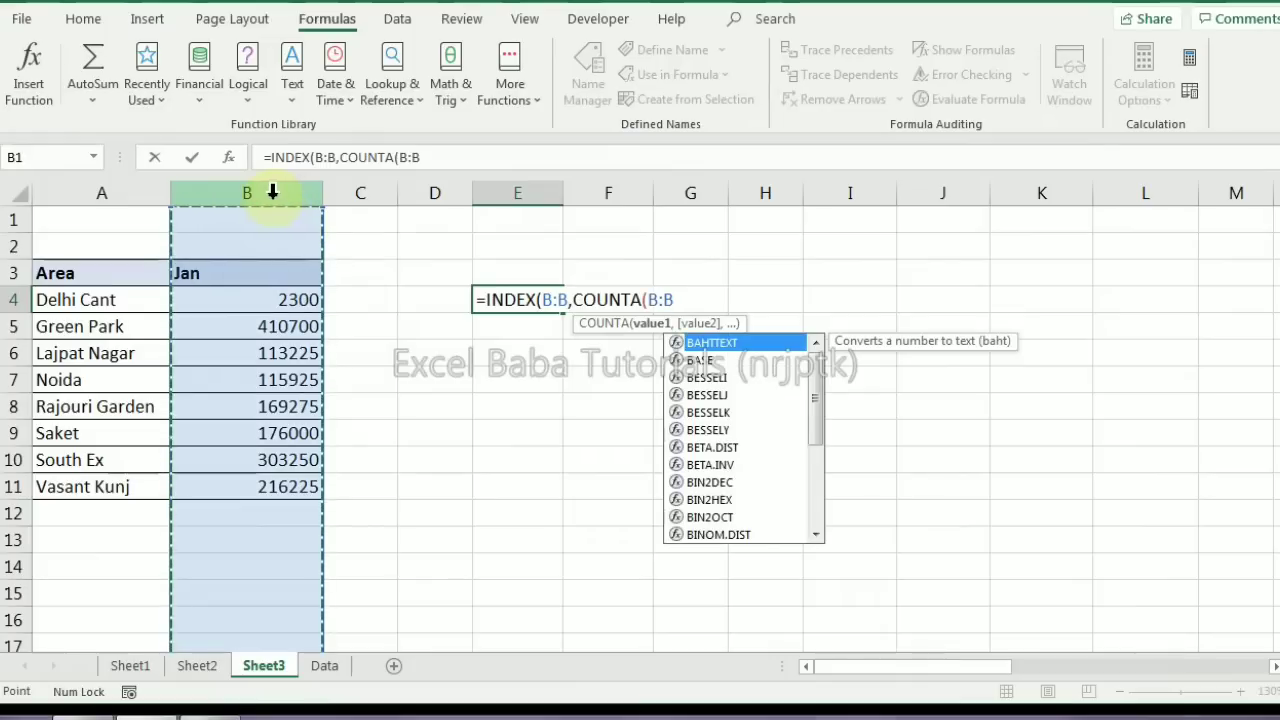
type("))")
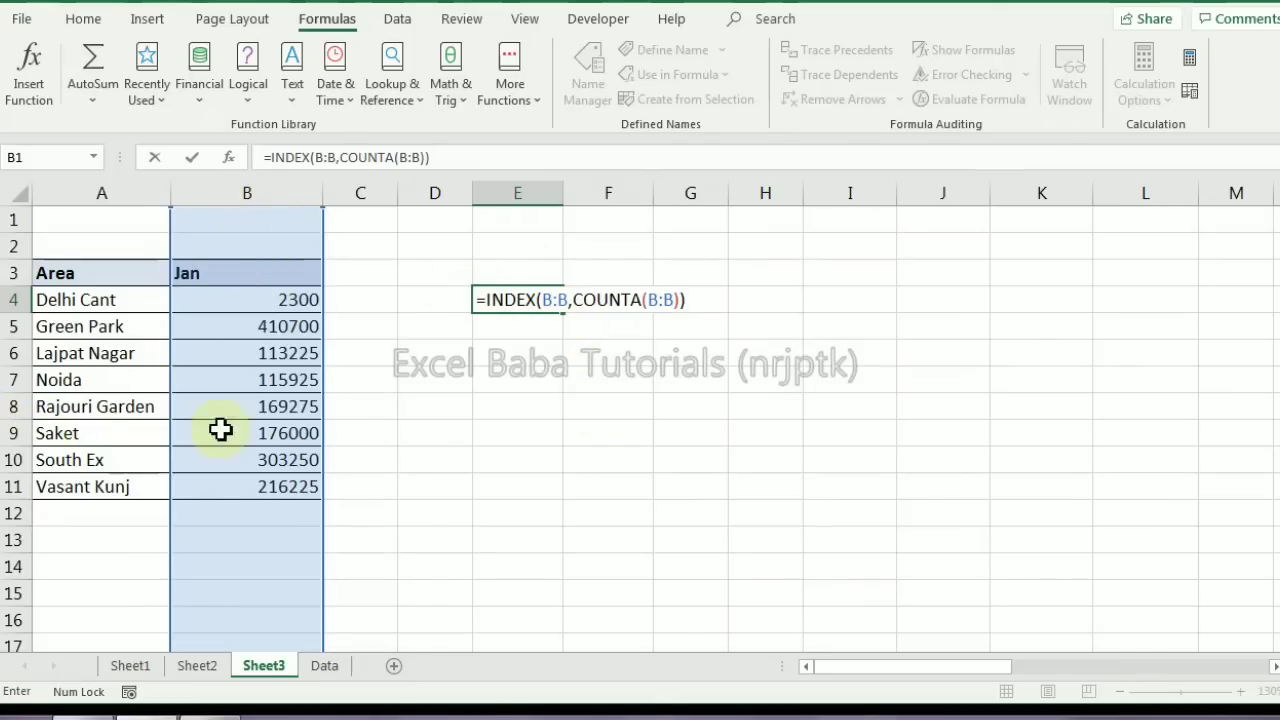
key("Return")
left_click(492, 297)
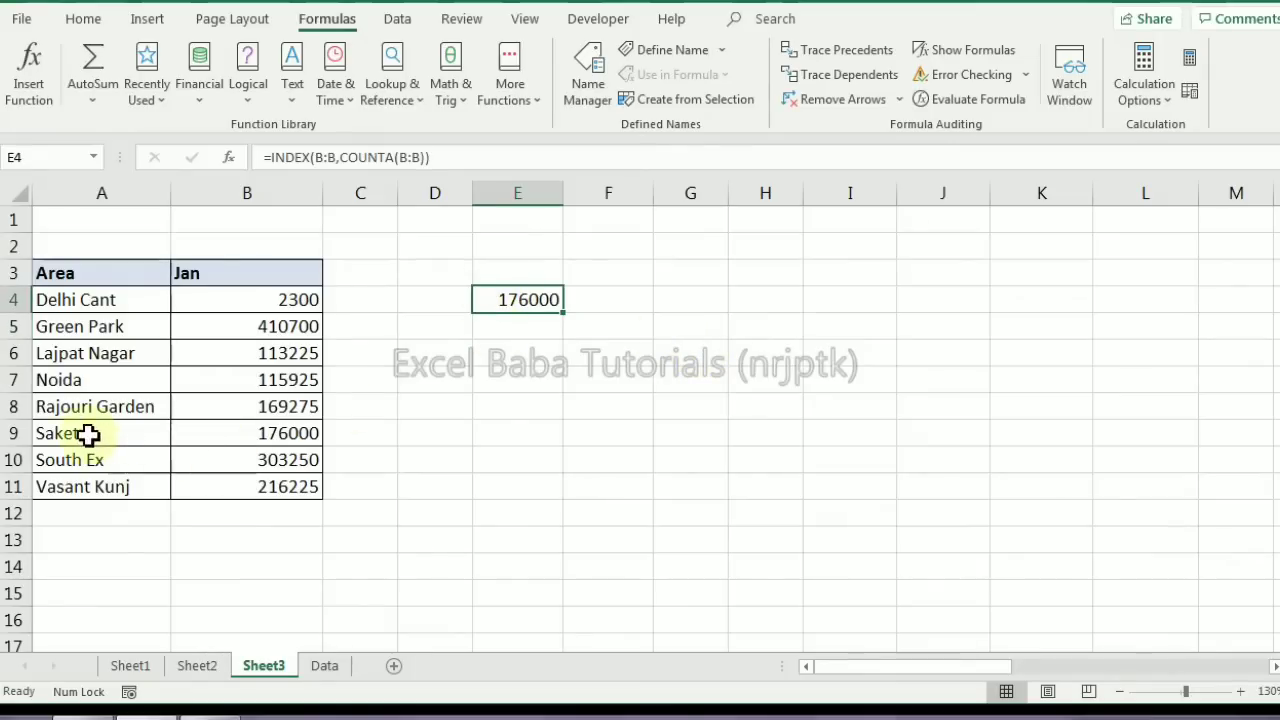
Add 2 to the row number in E4 so the formula reads =INDEX(B:B,COUNTA(B:B)+2)
double_click(544, 305)
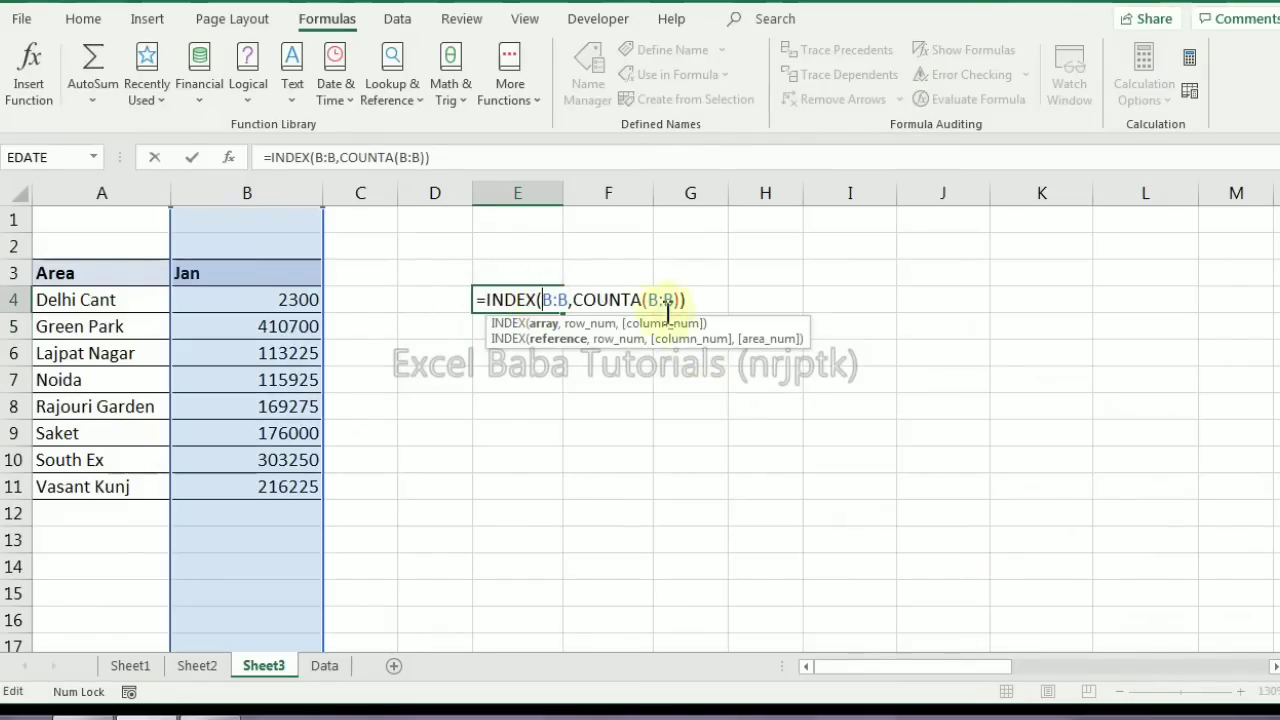
type("+")
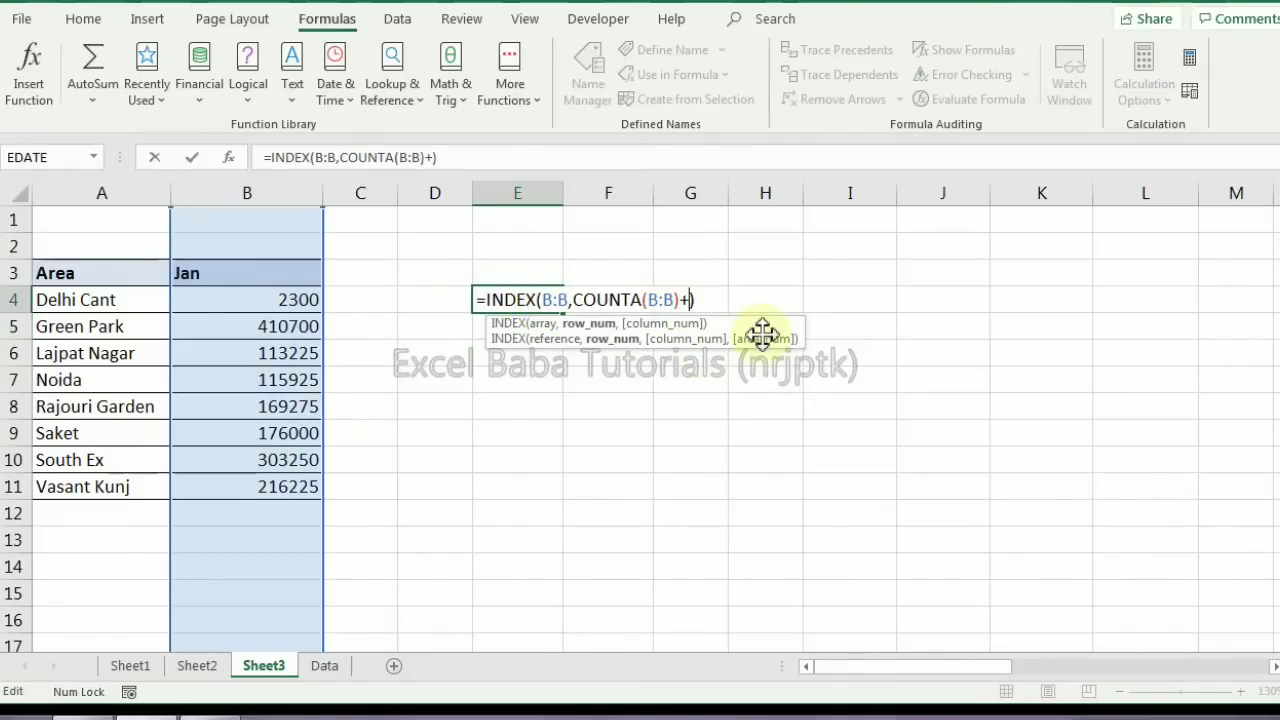
type("2")
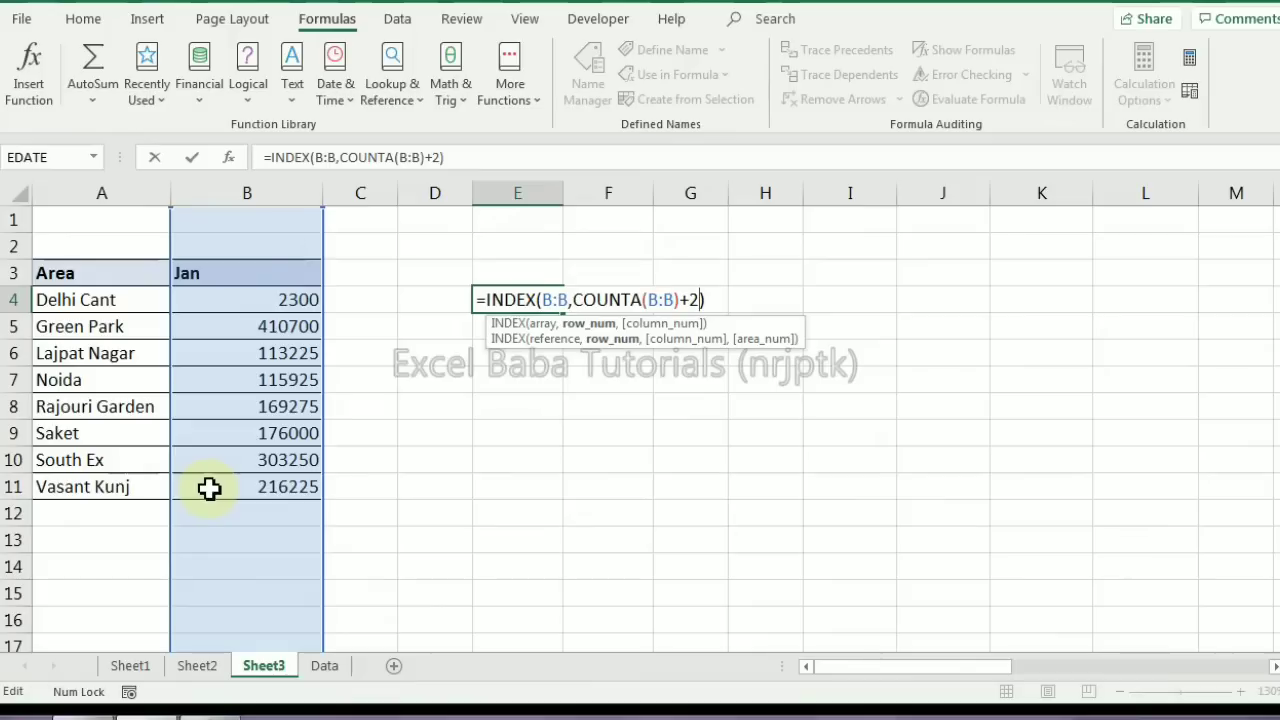
key("Return")
left_click(503, 305)
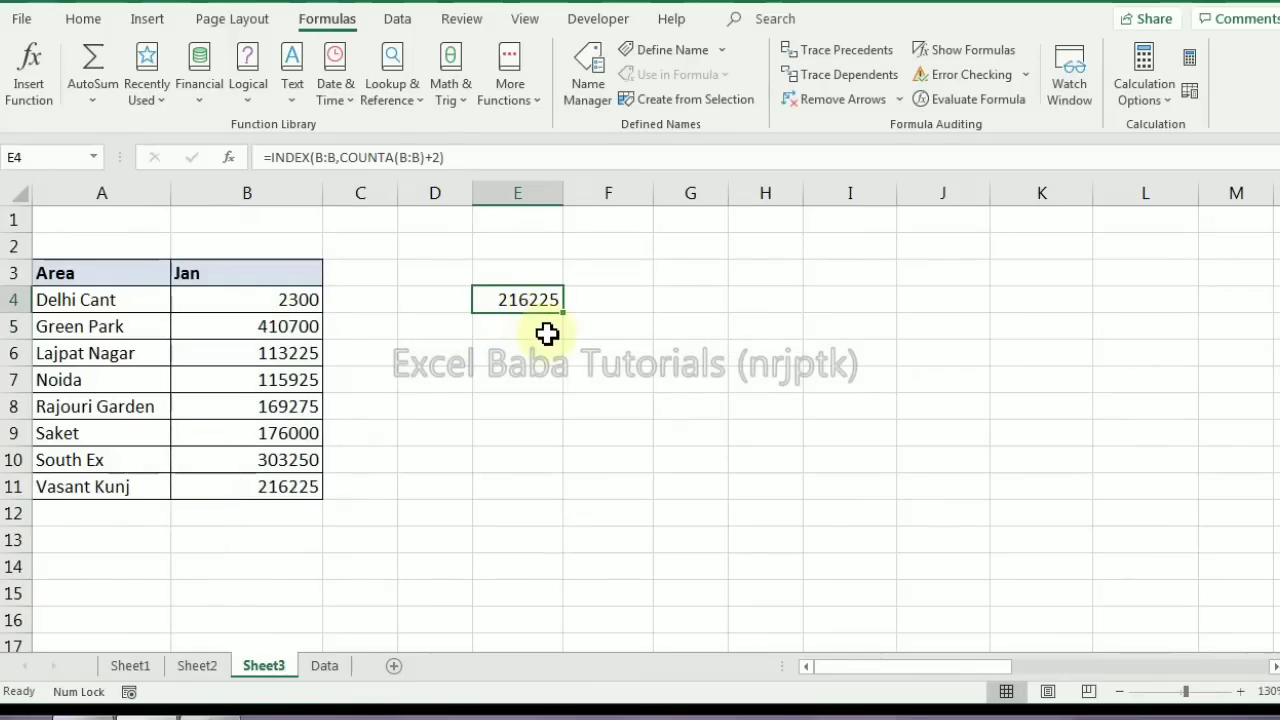
Prefix the INDEX call in E4 with B4: to spill the range =B4:INDEX(B:B,COUNTA(B:B)+2)
key("F2")
key("Left")
key("Left")
key("Left")
key("Left")
key("Left")
key("Left")
key("Left")
key("Left")
key("Left")
key("Left")
key("Left")
key("Left")
key("Left")
key("Left")
key("Left")
key("Left")
key("Left")
key("Left")
key("Left")
key("Left")
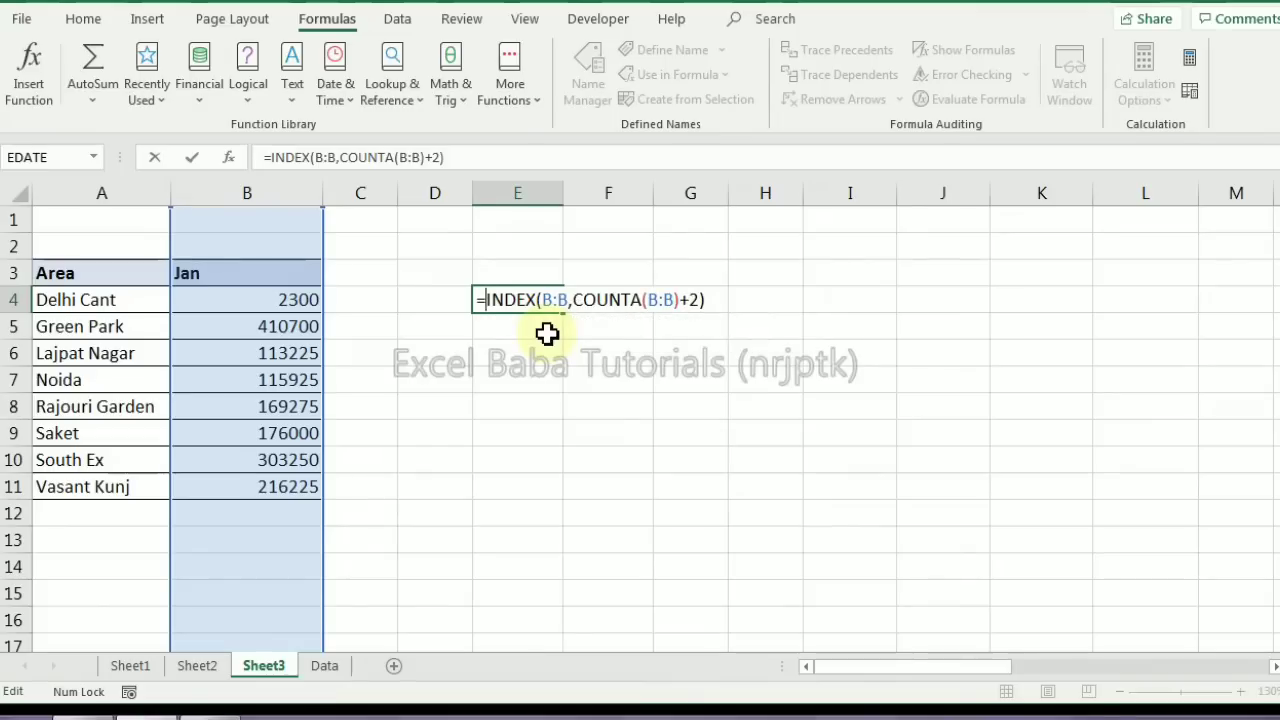
type("b4:")
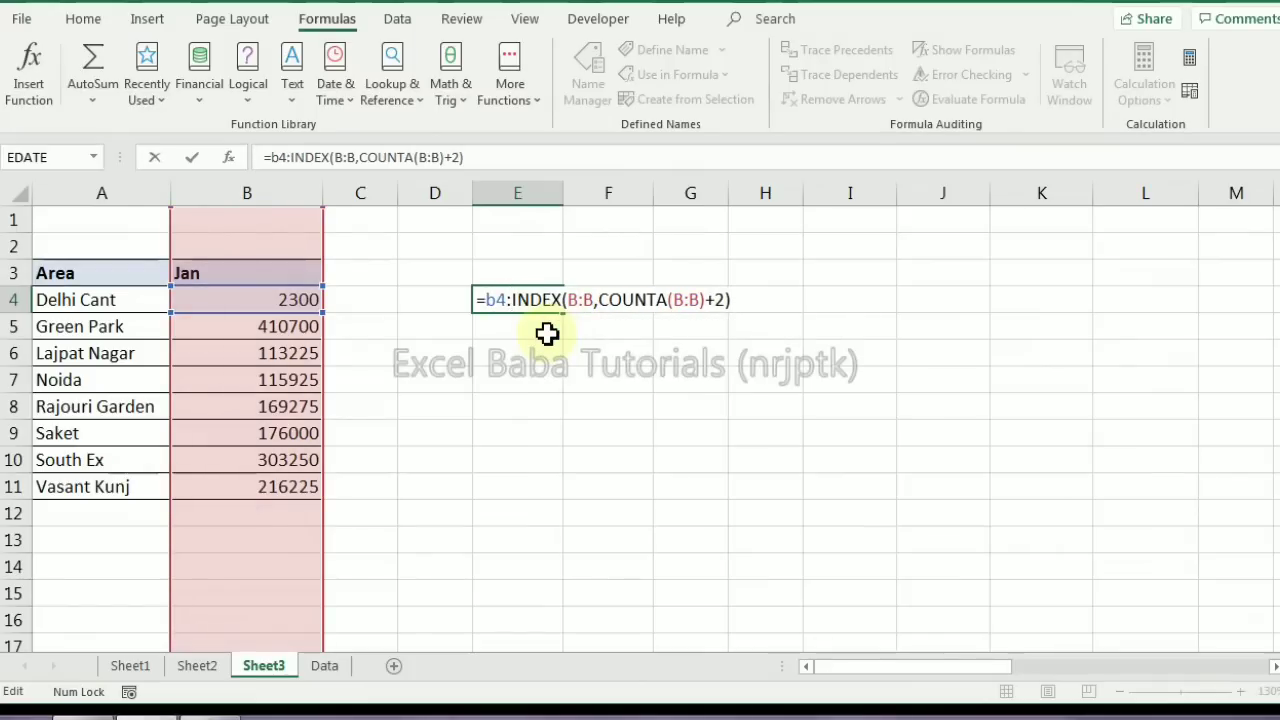
key("Return")
key("Up")
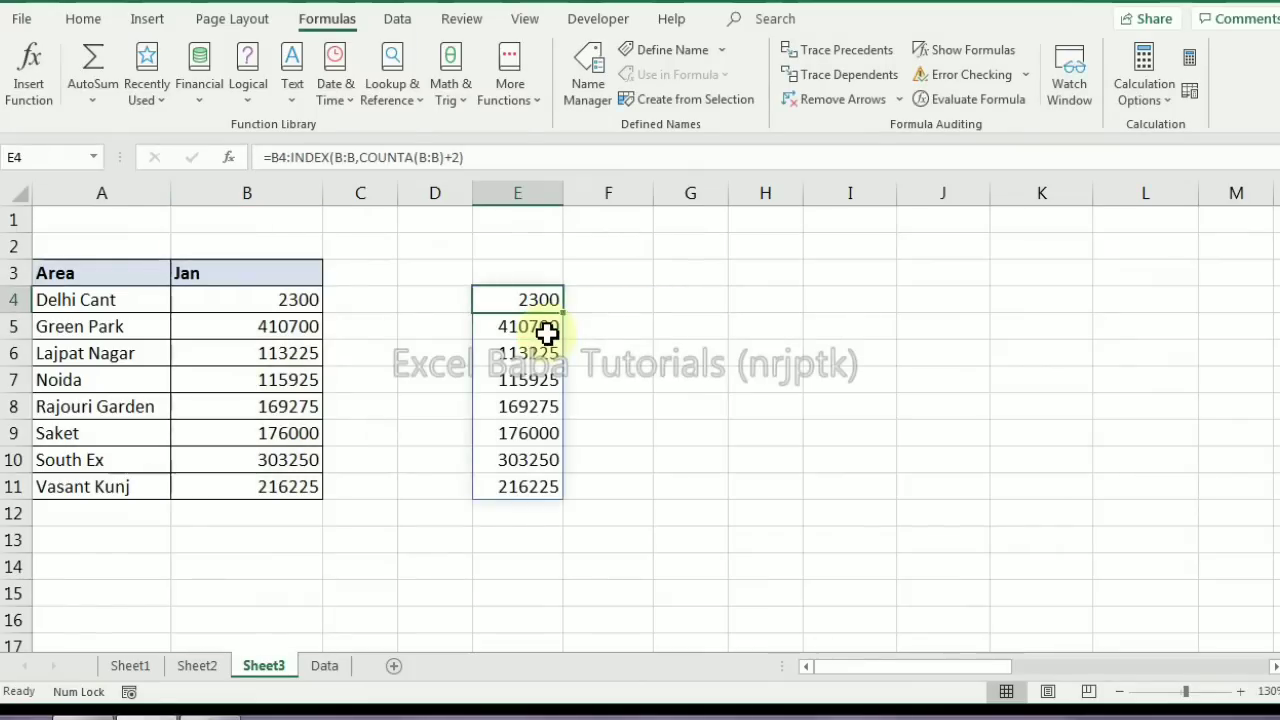
Enter the fixed-range formula =B4:B9 in G4
key("Right")
key("Right")
type("=b")
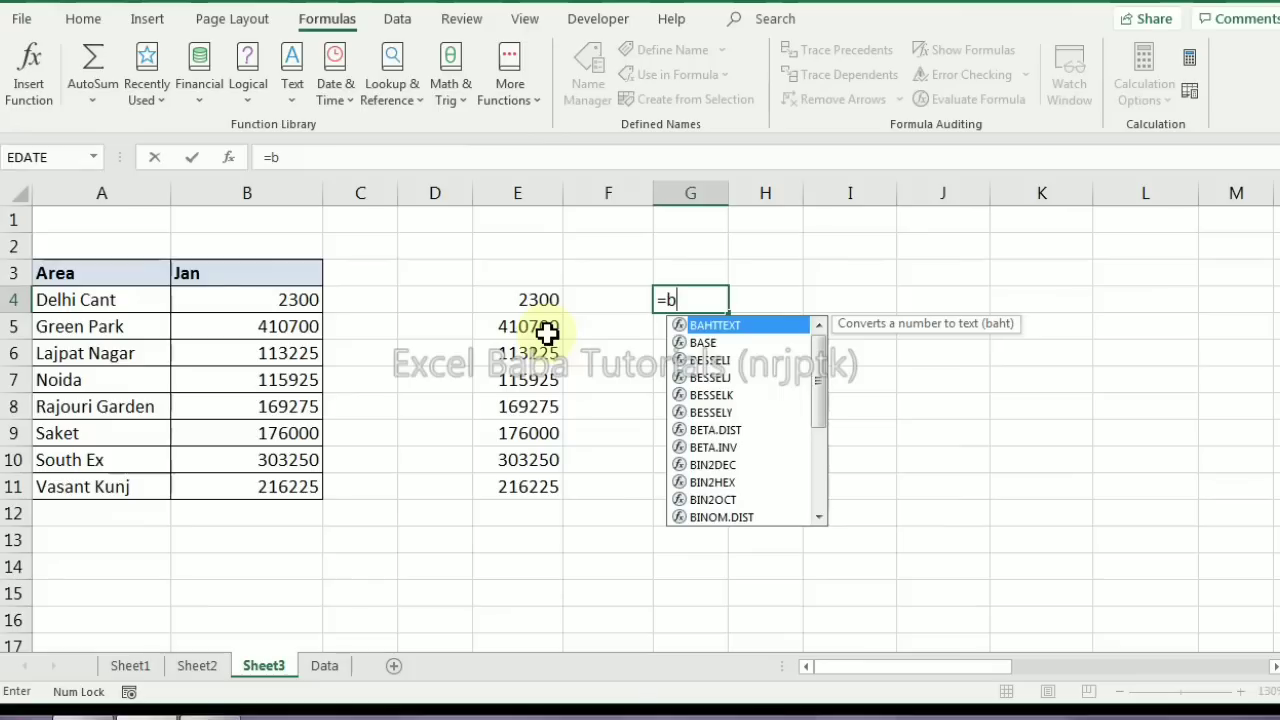
type("4:b9")
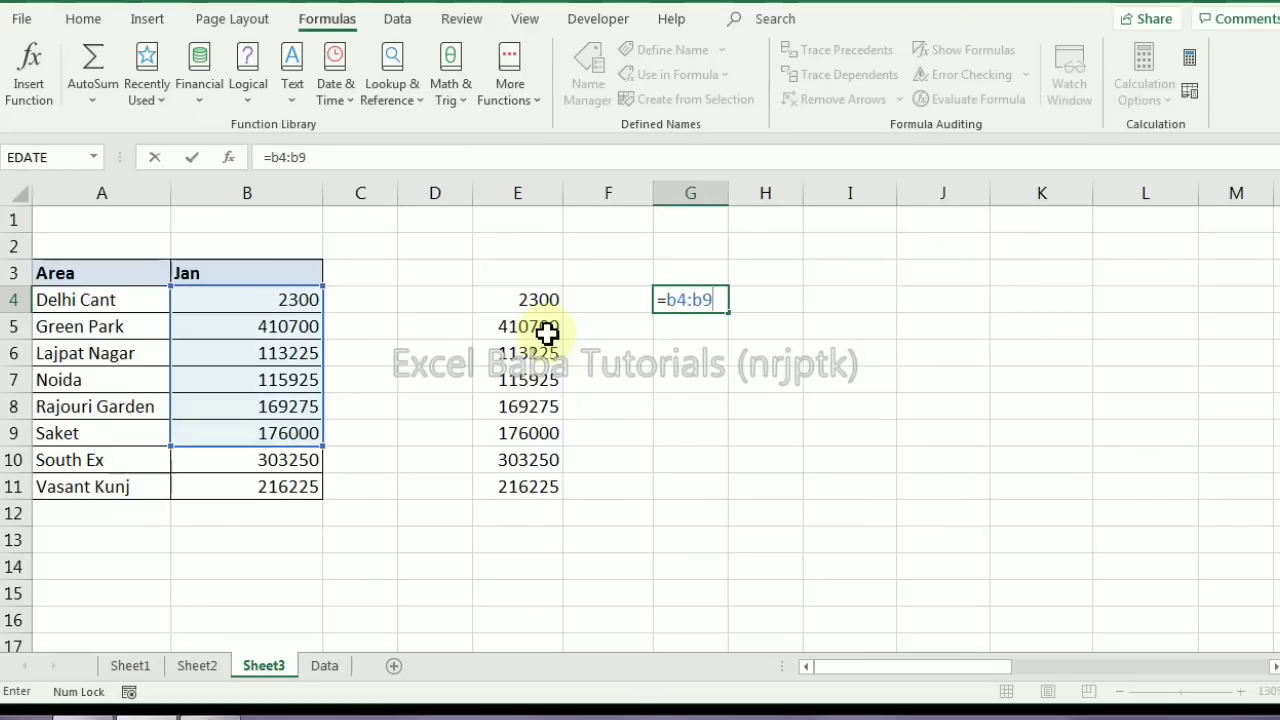
key("Return")
key("Up")
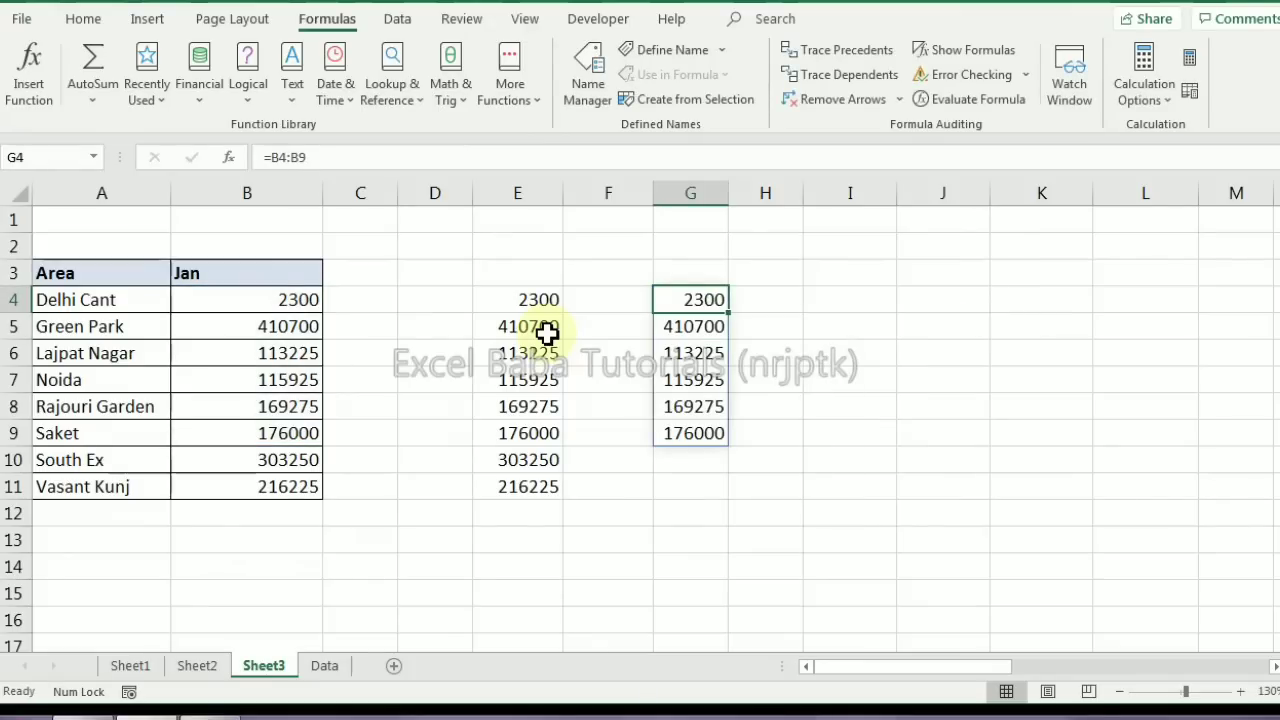
Extend the fixed range in G4 to =B4:B11, and clear the formula from G4
key("F2")
key("BackSpace")
type("11")
key("ctrl+Return")
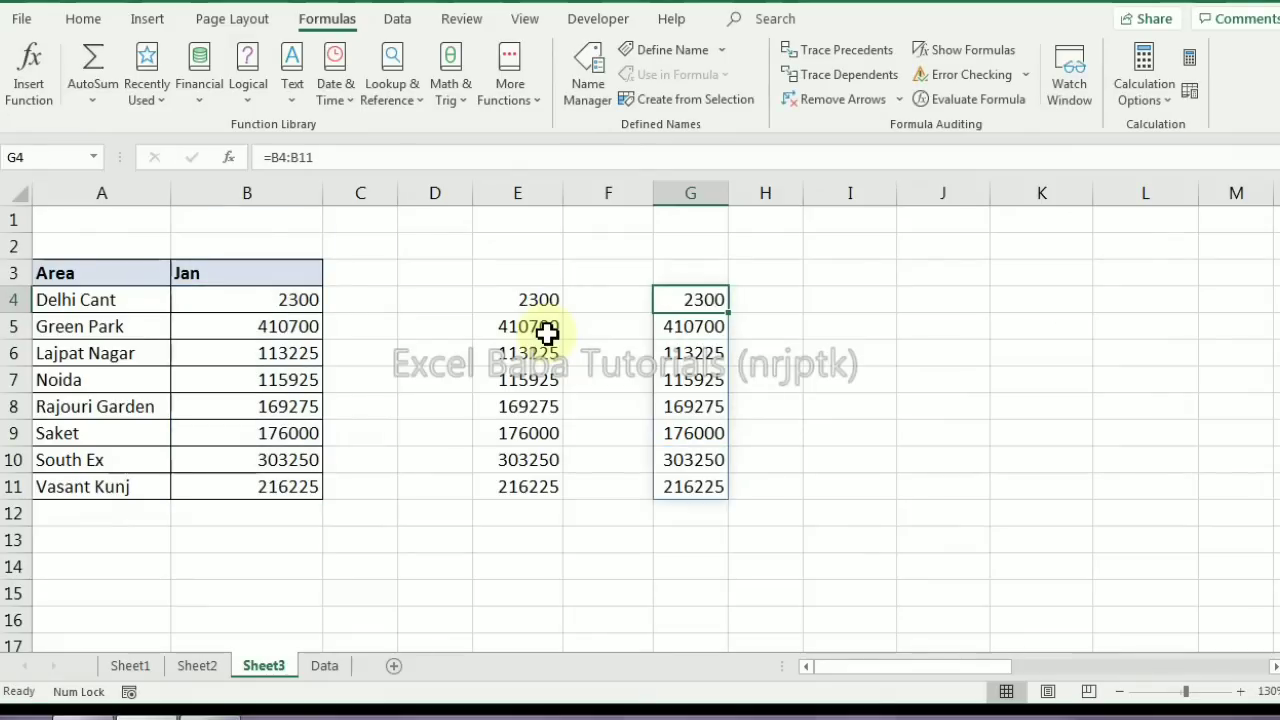
key("ctrl+shift+Down")
key("Delete")
Add the values 1500 and 3500 below the Jan column in B12 and B13
key("Left")
key("Left")
key("Left")
key("Left")
key("Left")
key("Left")
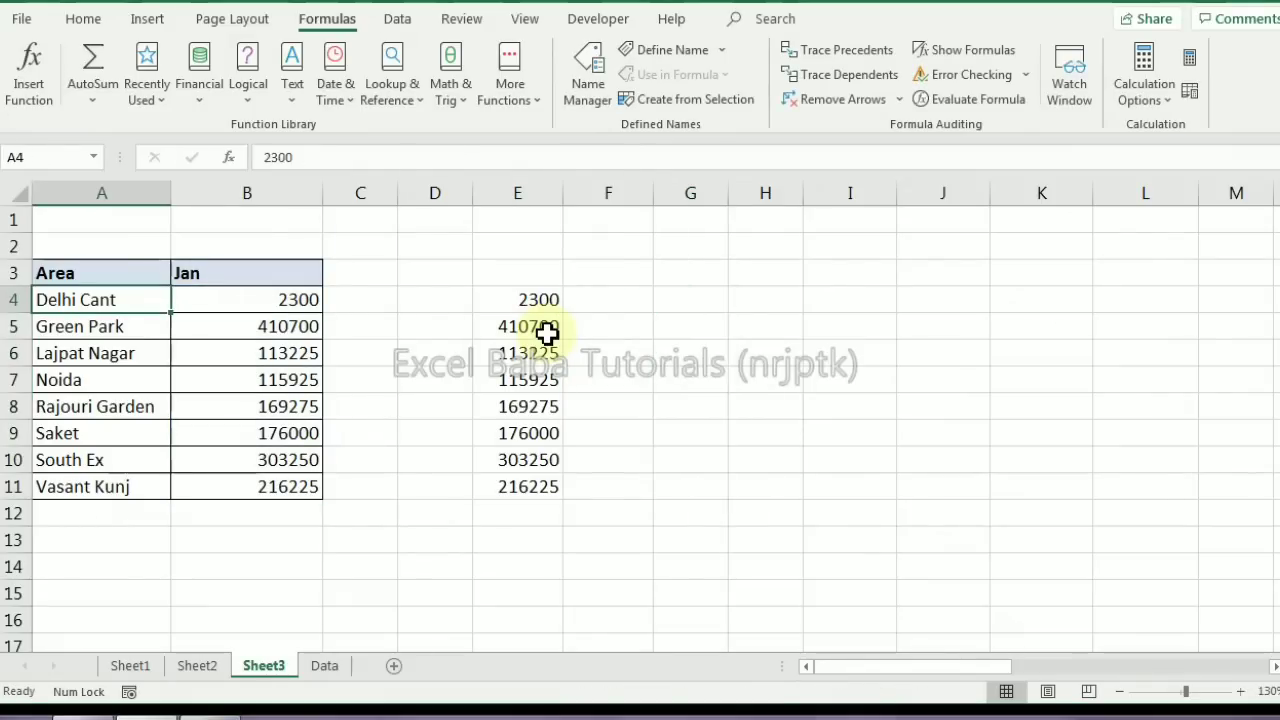
key("Right")
key("ctrl+Down")
key("Down")
type("1500")
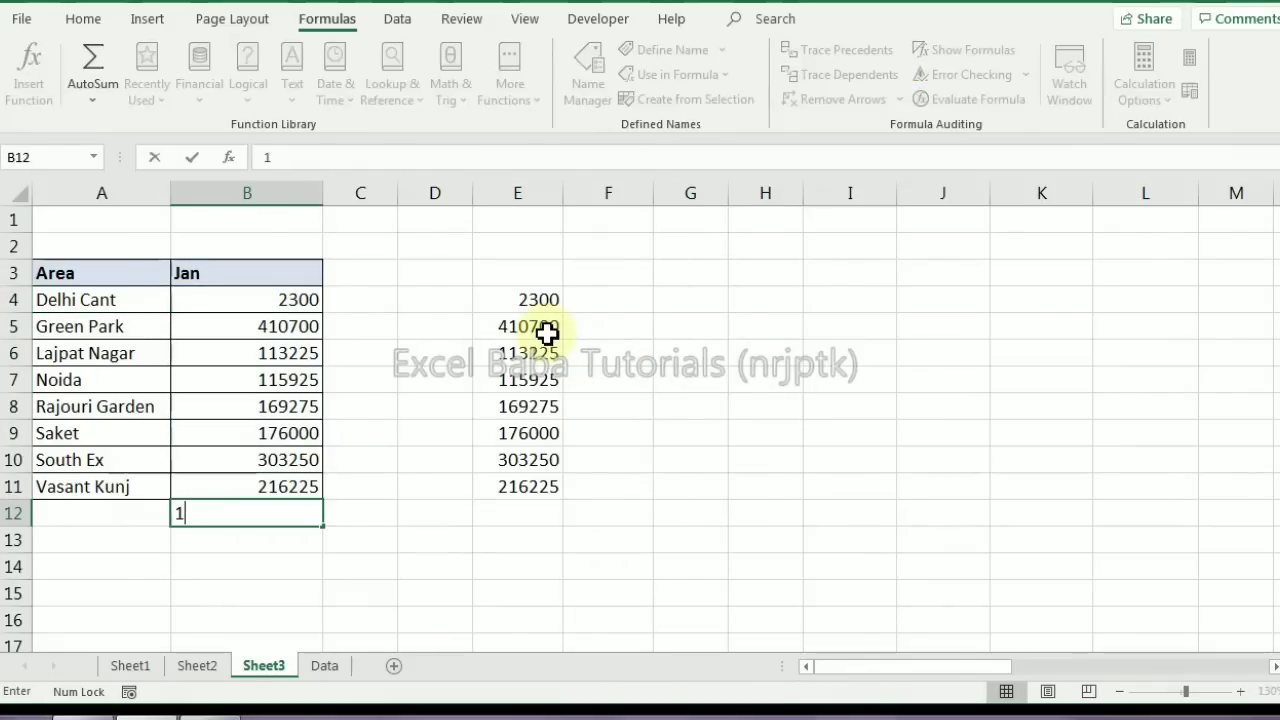
key("Return")
type("35")
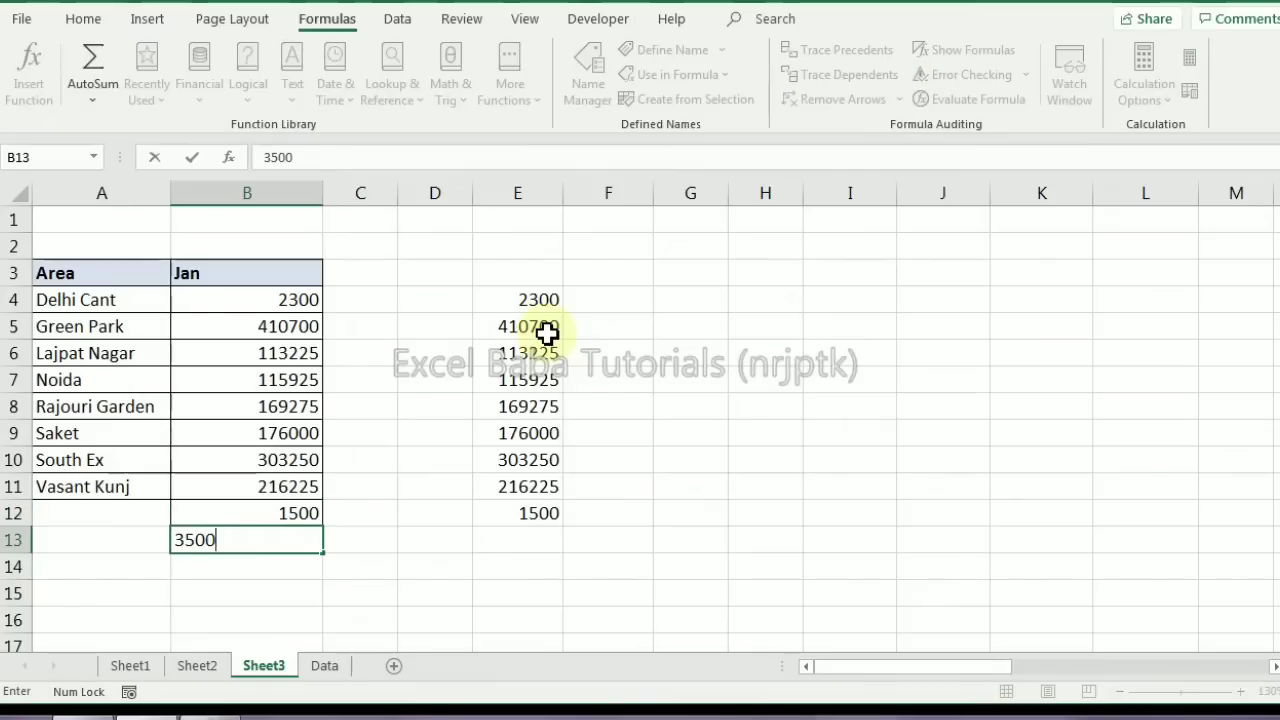
type("00")
key("Return")
Label the two new rows A and B in cells A12 and A13
key("Right")
key("Right")
key("Right")
key("Up")
key("Up")
key("Left")
key("Down")
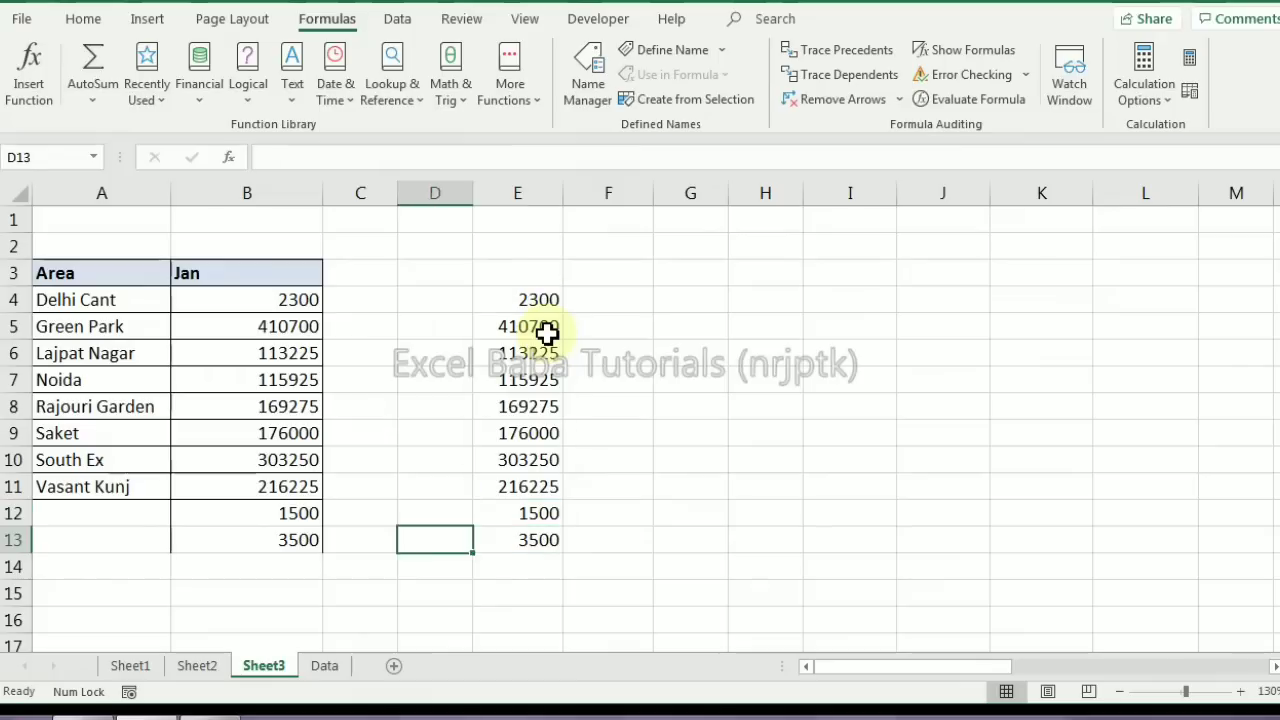
key("Left")
key("Left")
key("Left")
key("Up")
type("A")
key("Return")
type("B")
key("Return")
Delete the added rows 12 and 13 from the sheet
key("Up")
key("Up")
key("shift+Down")
key("shift+space")
key("ctrl+minus")
Clear the dynamic range formula and its spilled values starting in E4
key("Right")
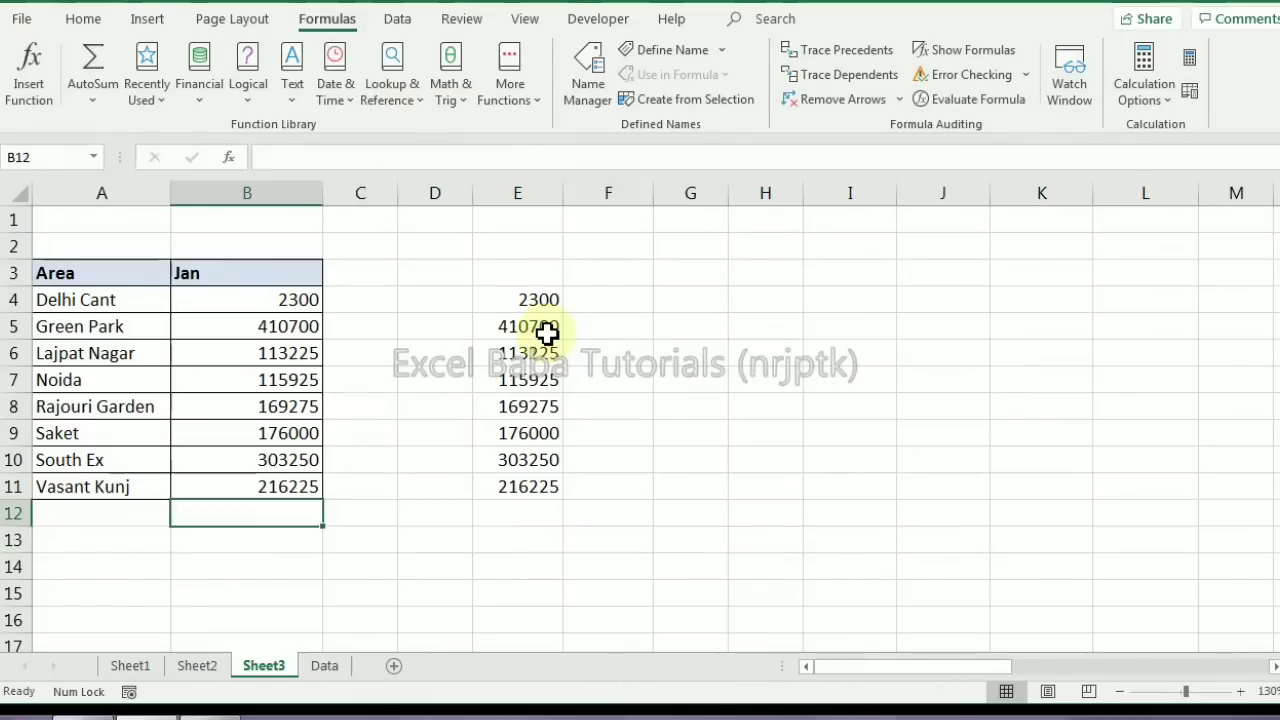
key("Right")
key("Right")
key("Right")
key("Up")
key("ctrl+Up")
key("ctrl+shift+Down")
key("Delete")
Enter Green Park in D5 as the area to look up
key("Left")
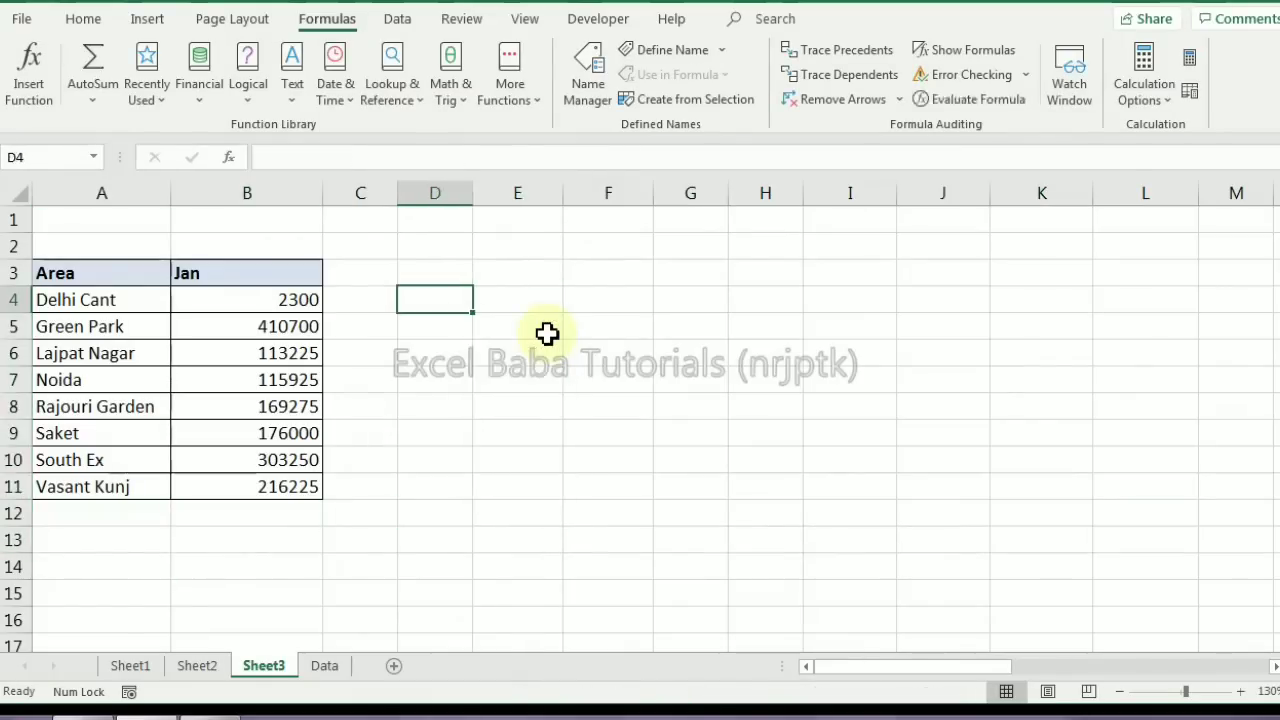
key("Down")
type("Gree")
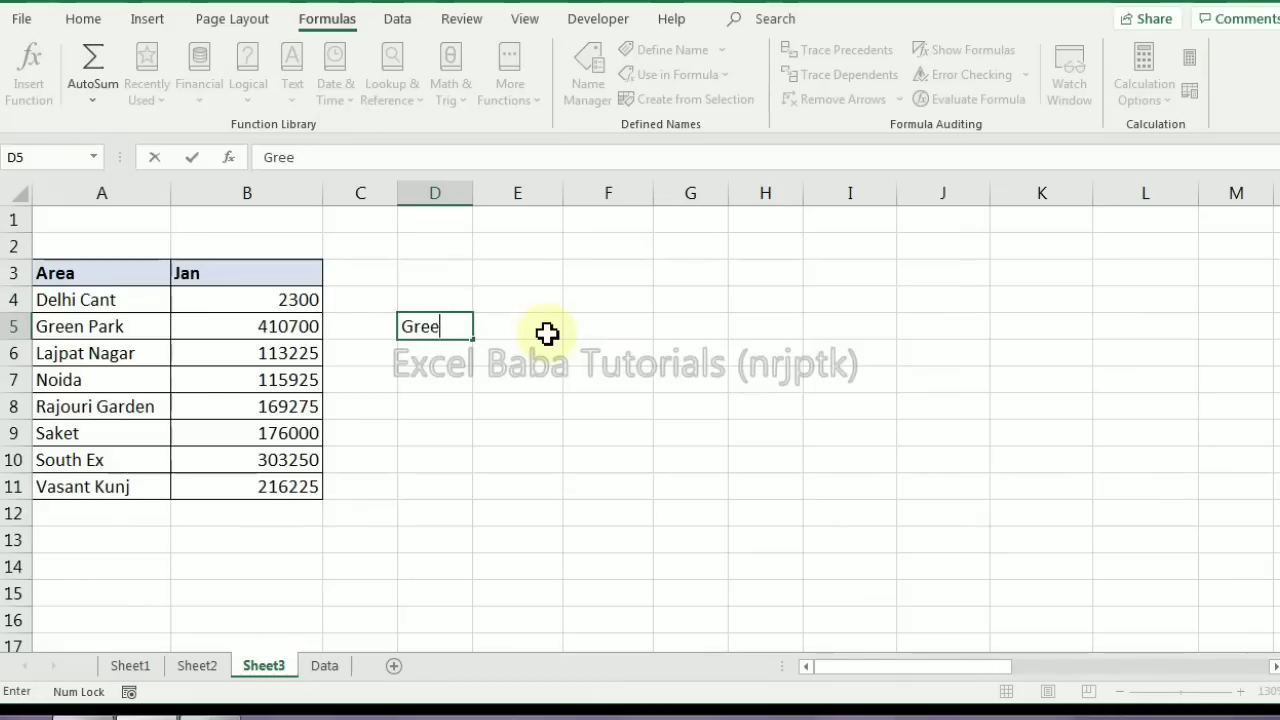
type("n Park")
Start a VLOOKUP formula in E5 with D5 as the lookup value
left_click(549, 330)
type("vl=vl")
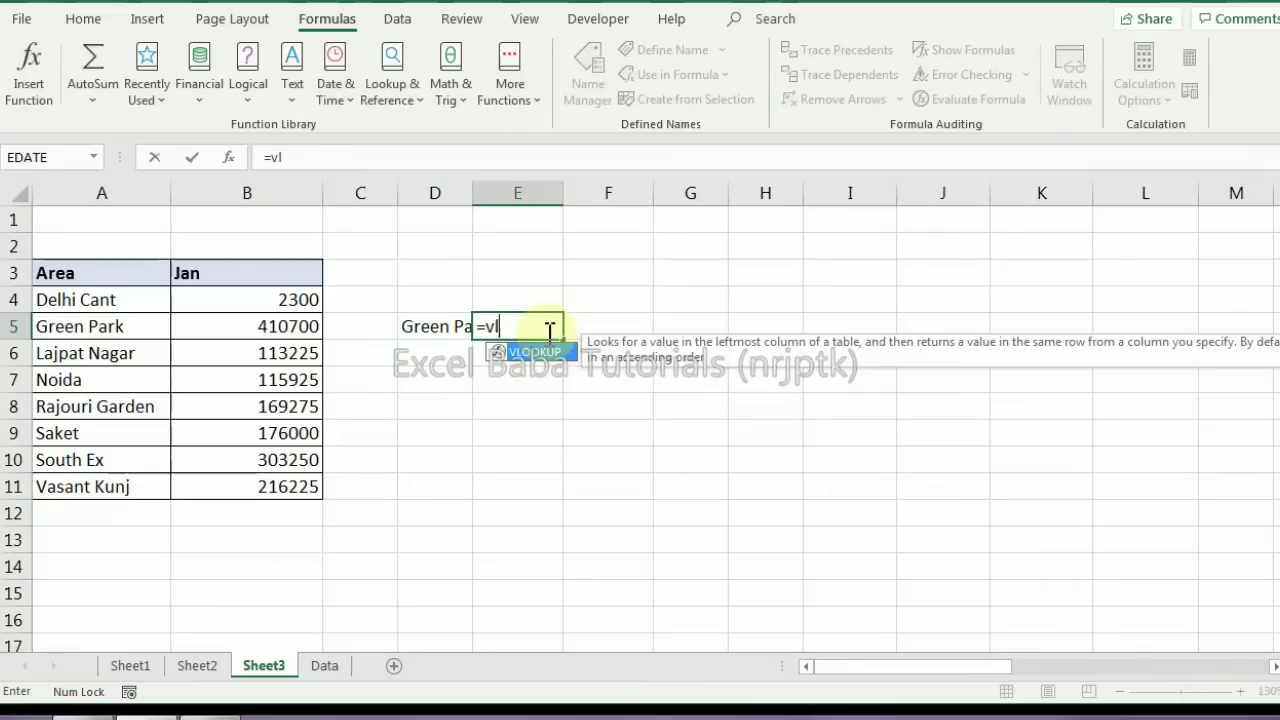
key("Tab")
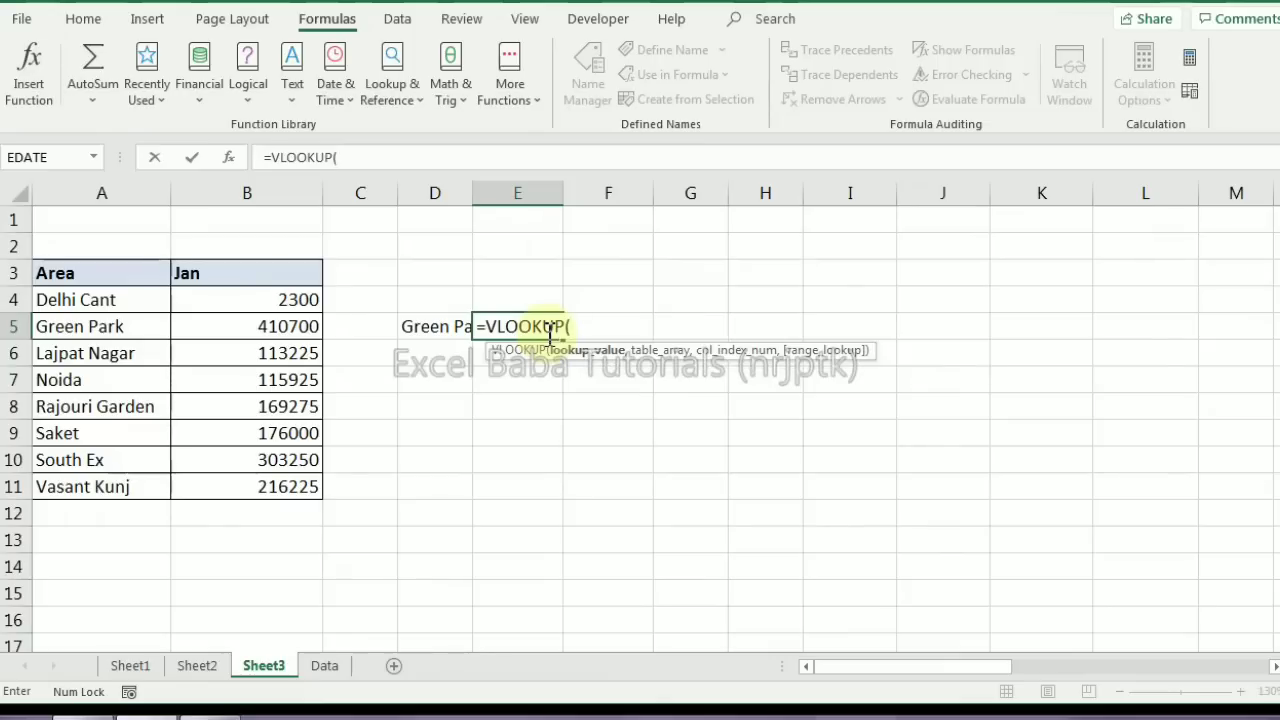
key("Left")
type(",")
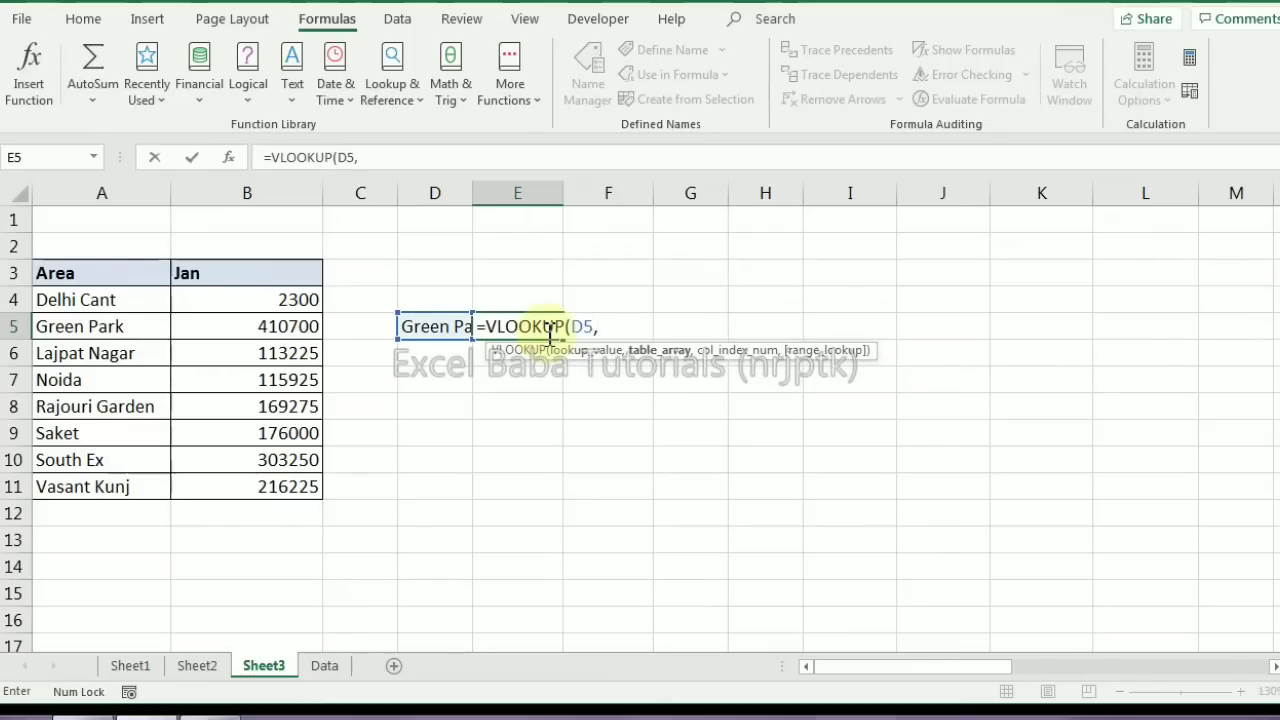
Set the VLOOKUP table array in E5 to the range A3:B11
key("ctrl+Home")
key("Down")
key("Down")
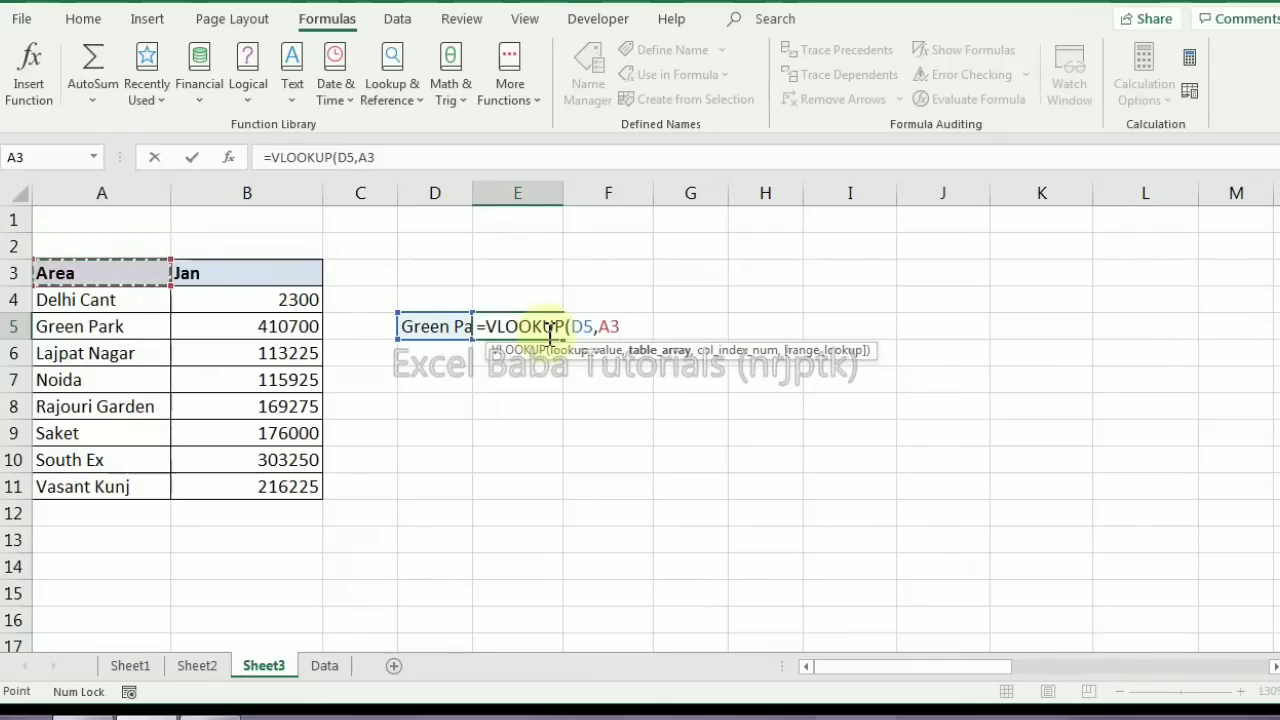
key("ctrl+shift+Down")
key("shift+Right")
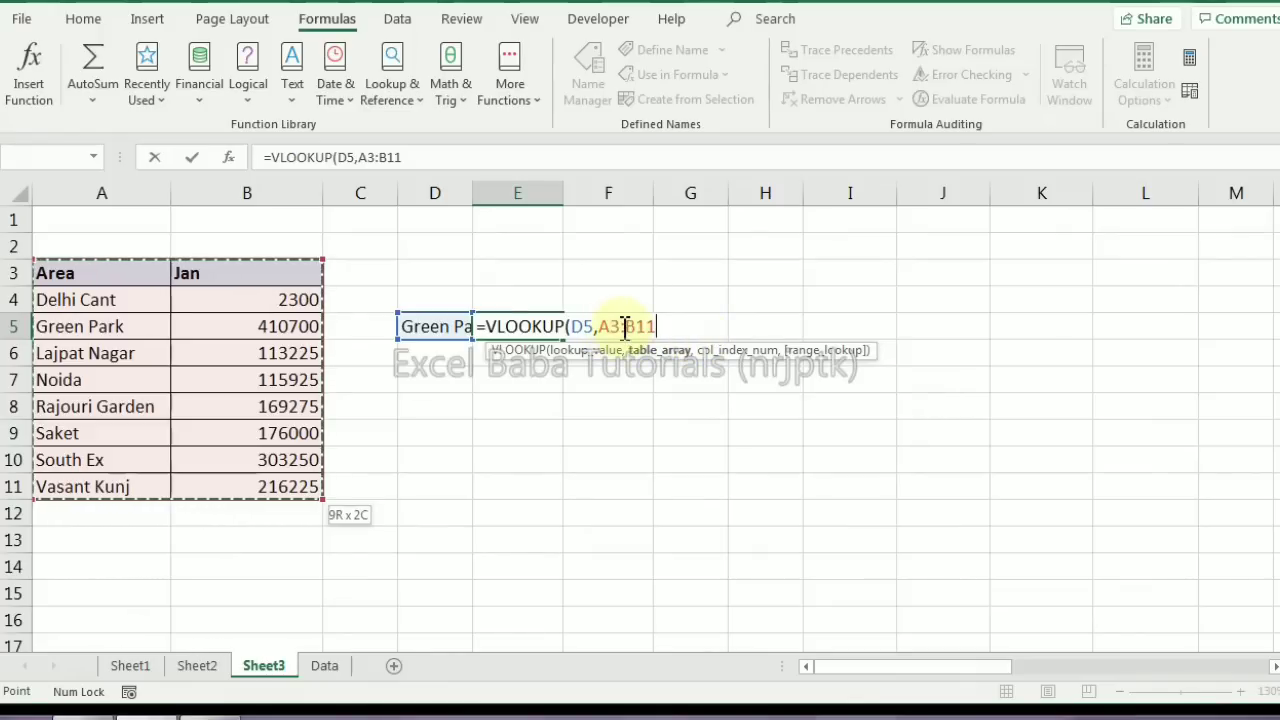
Replace B11 in the table array with an INDEX call that uses the whole column B:B
left_click_drag(620, 328, 697, 330)
key("BackSpace")
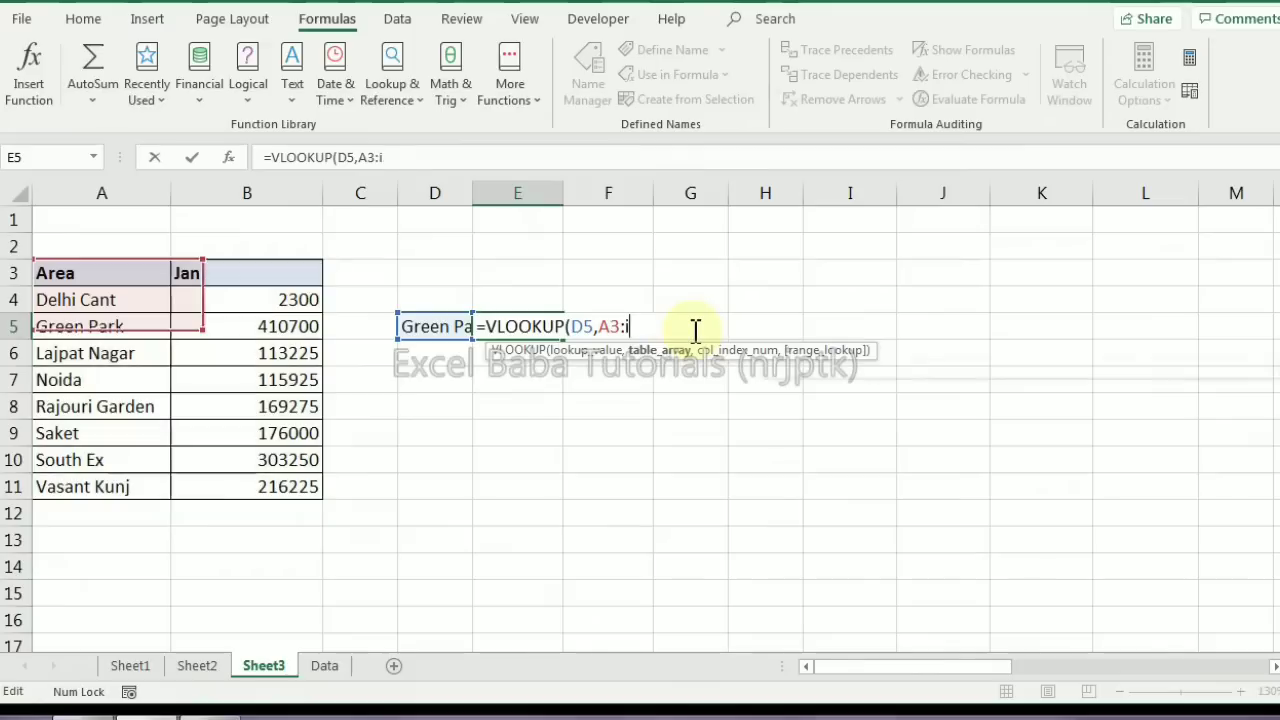
type("ind")
key("Tab")
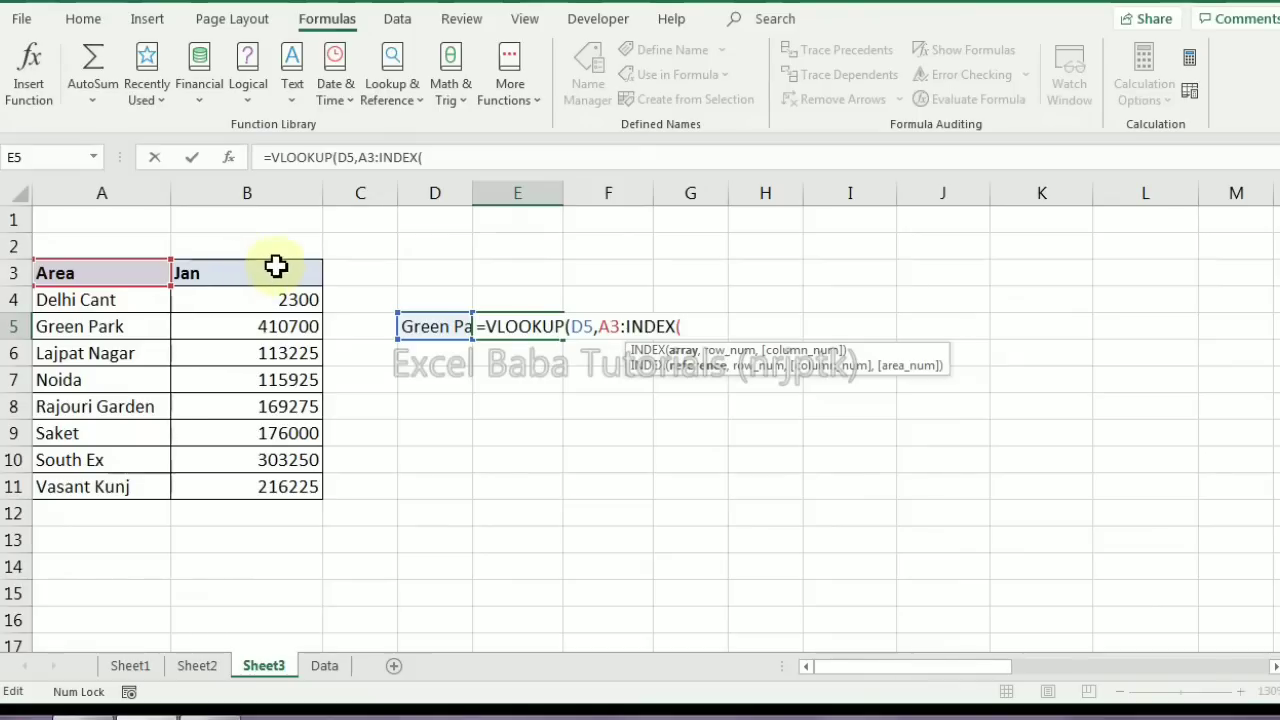
left_click(601, 327)
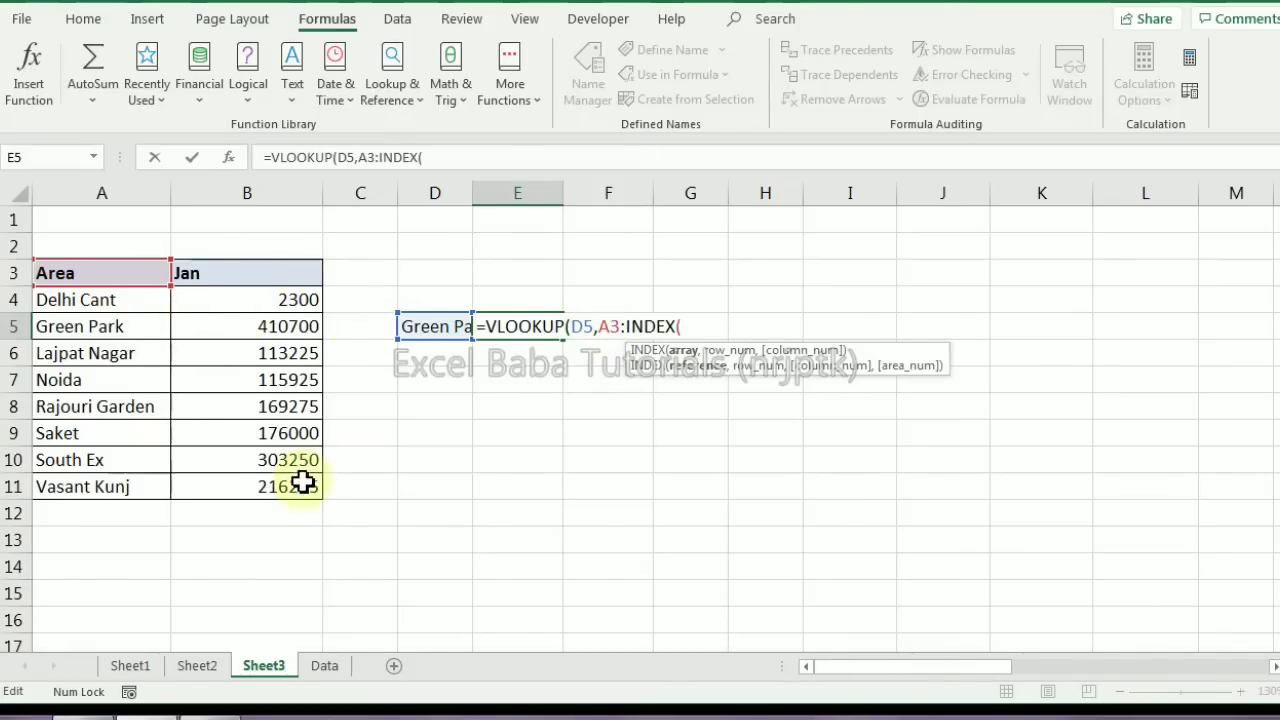
left_click(263, 189)
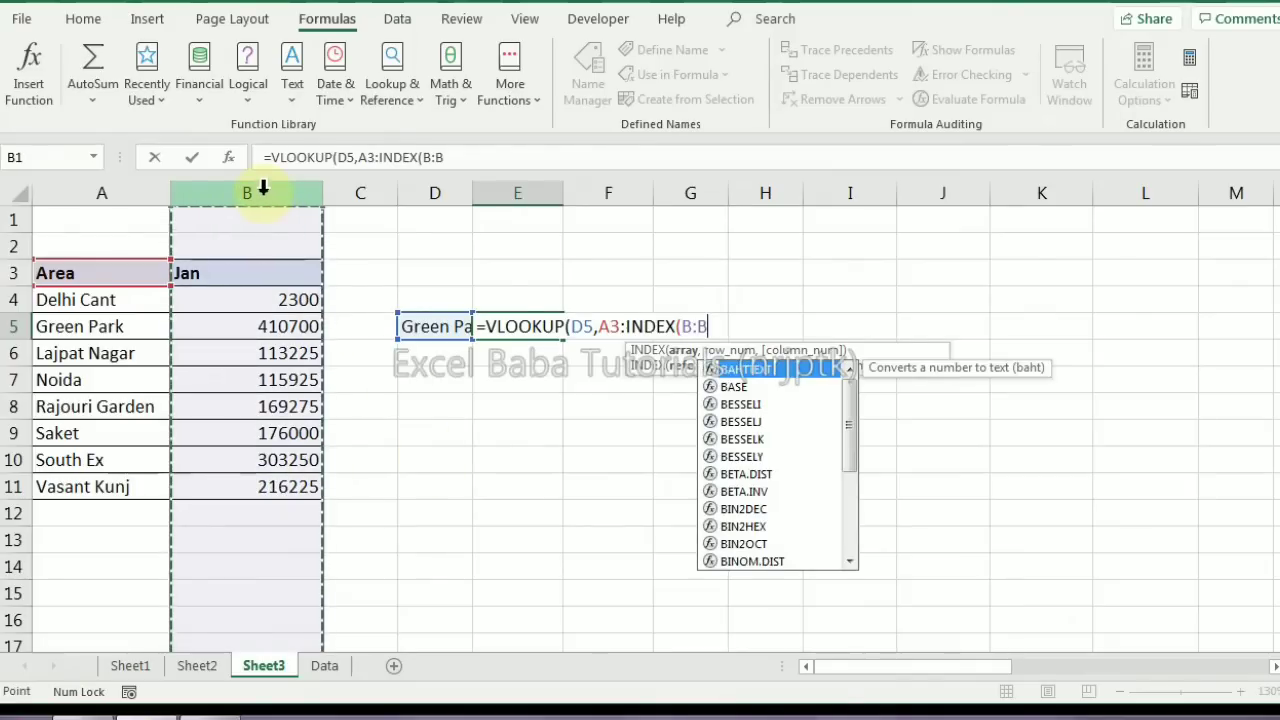
Use COUNTA(B:B)+2 as the row number of the INDEX call in E5
type(",c")
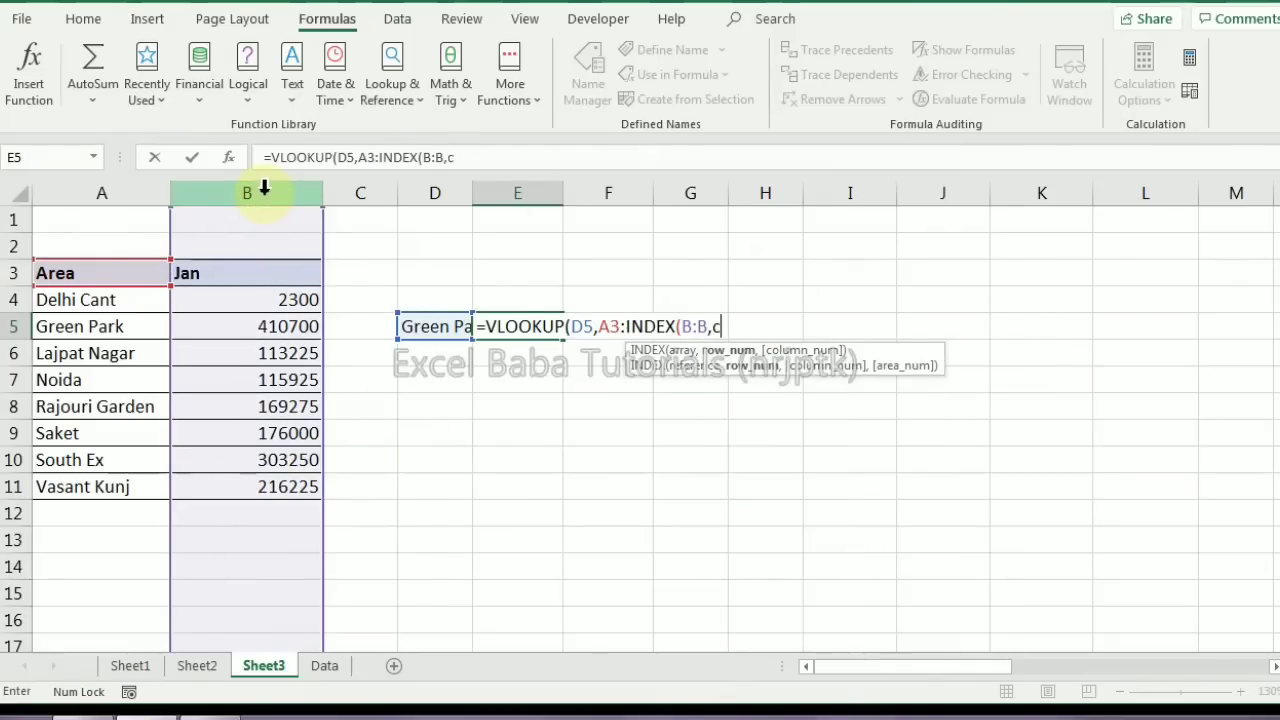
type("ount")
key("Down")
key("Tab")
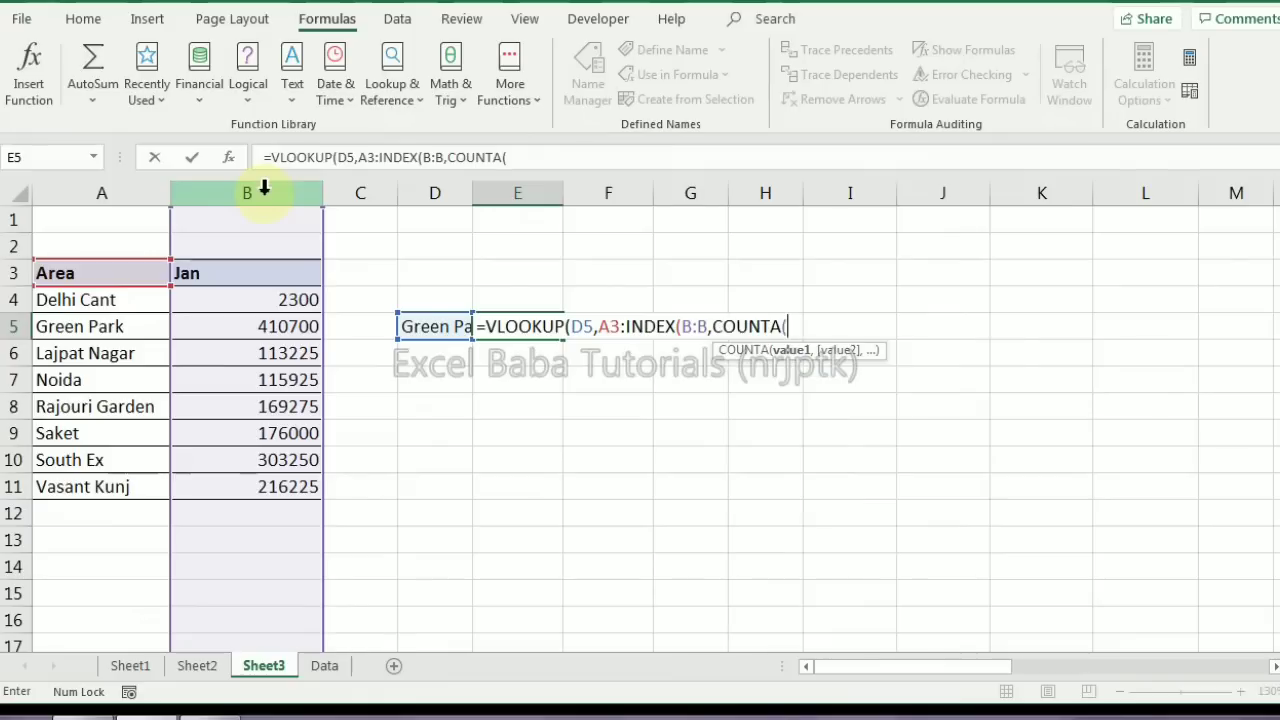
left_click(250, 175)
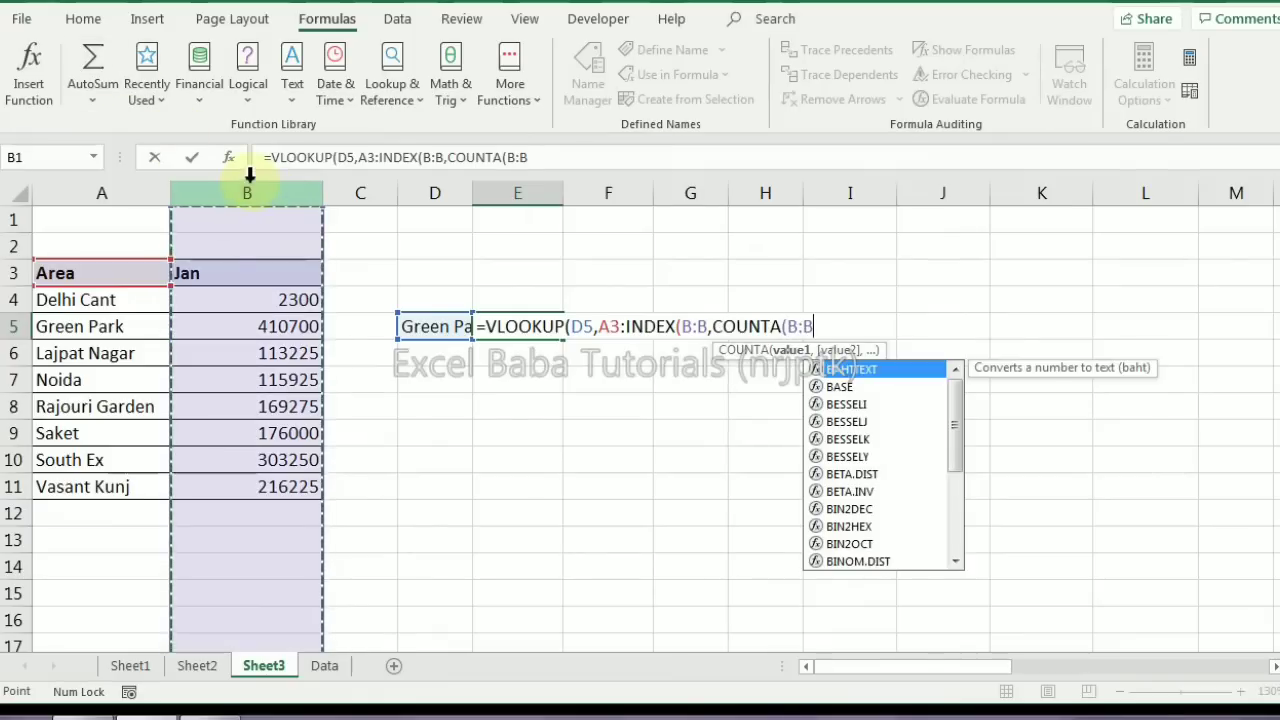
type(")+2")
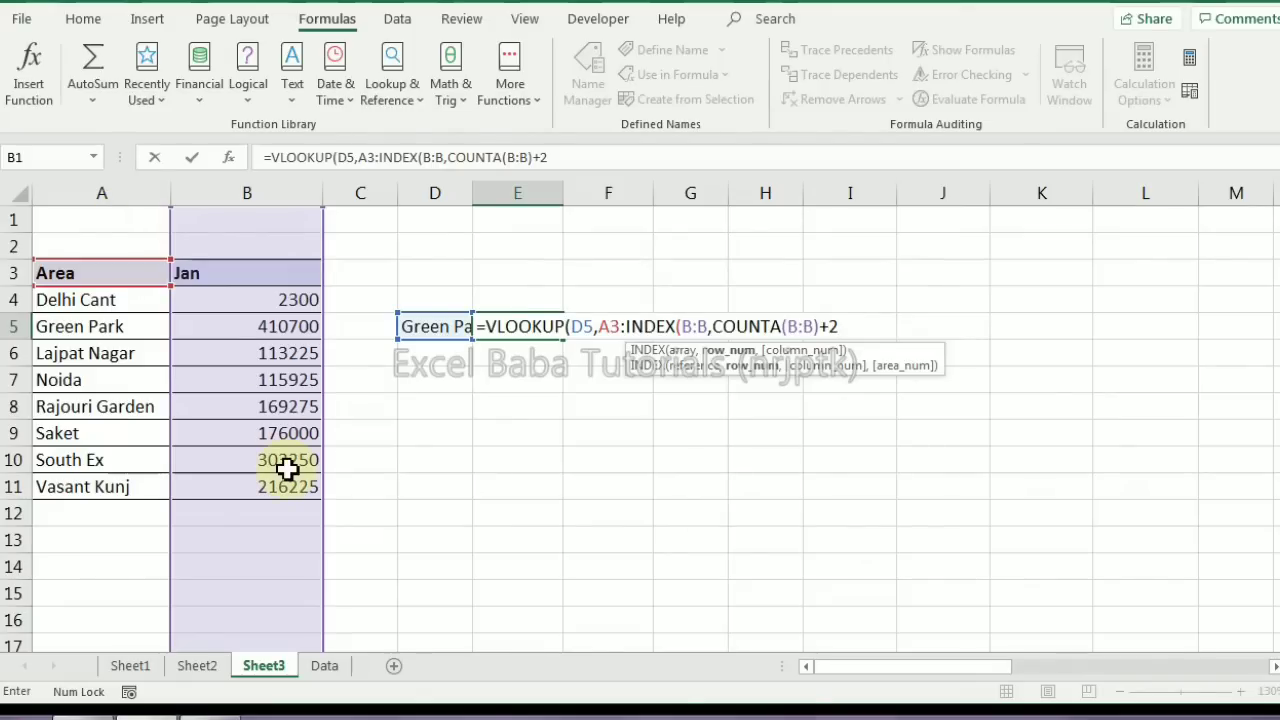
Complete the E5 formula with column 2 and exact match 0, giving =VLOOKUP(D5,A3:INDEX(B:B,COUNTA(B:B)+2),2,0)
type("),2")
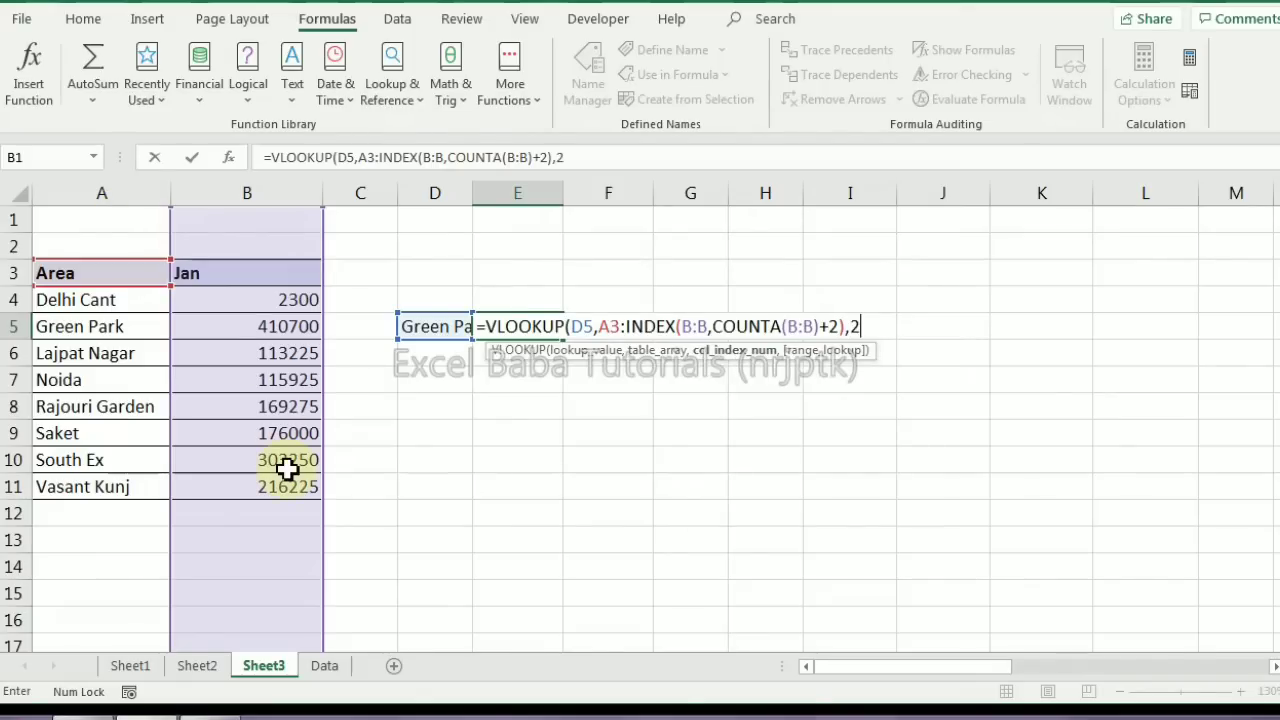
type(",0)")
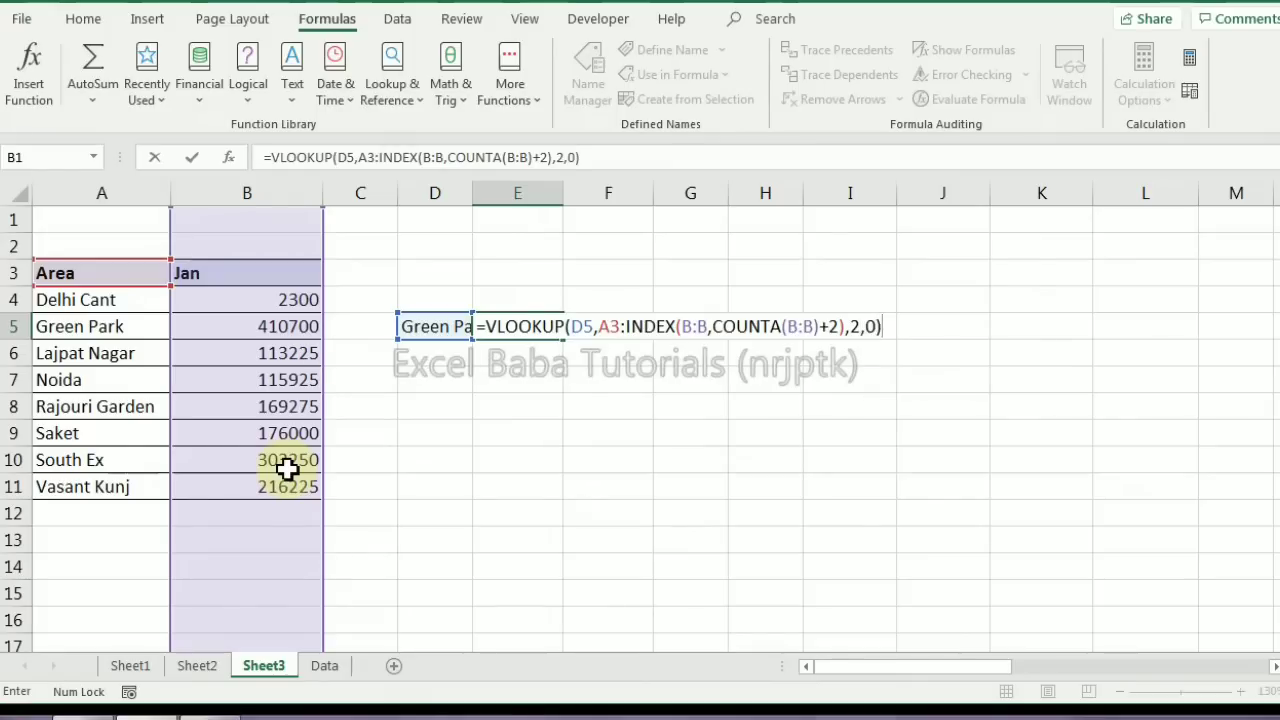
key("Return")
key("Up")
key("Right")
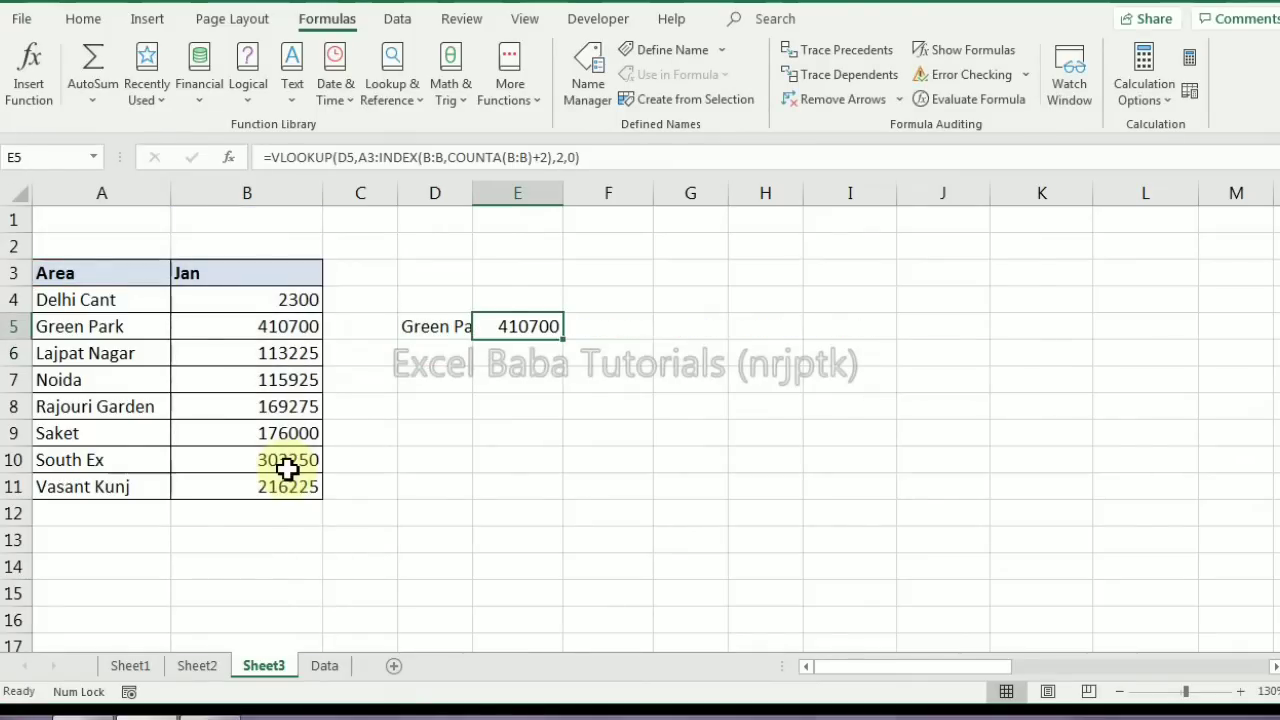
Change the lookup value in D5 to Noida, and replace it with A
left_click(415, 327)
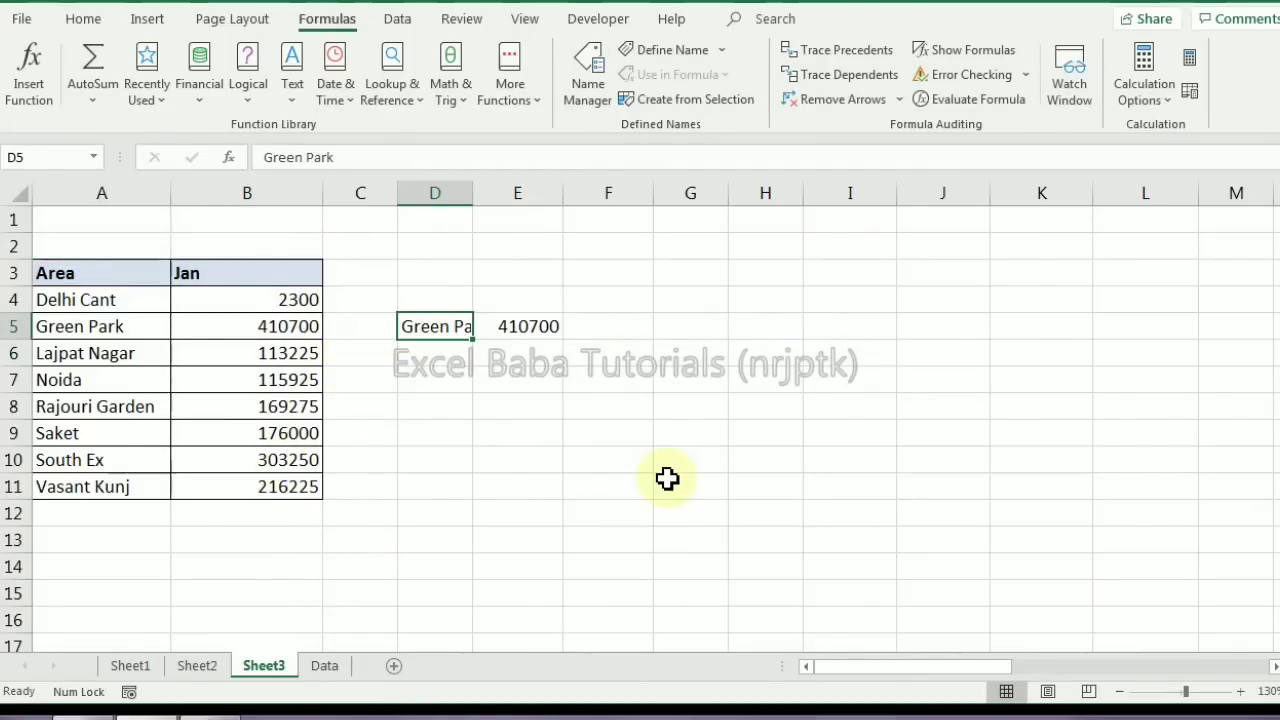
type("Noida")
key("Up")
type("A")
key("Return")
Add a table row below Vasant Kunj with A in A12 and 1500 in B12, and select the lookup formula in E5
key("Left")
key("Left")
key("ctrl+Down")
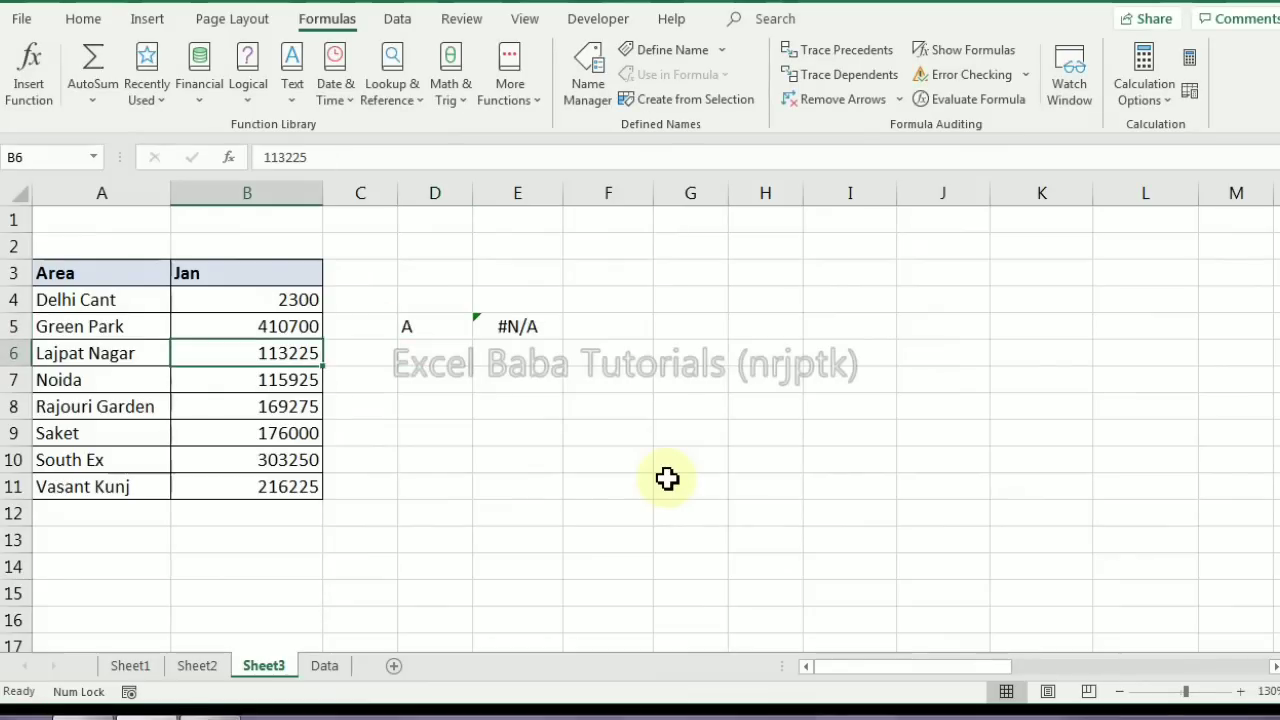
key("Down")
type("1500")
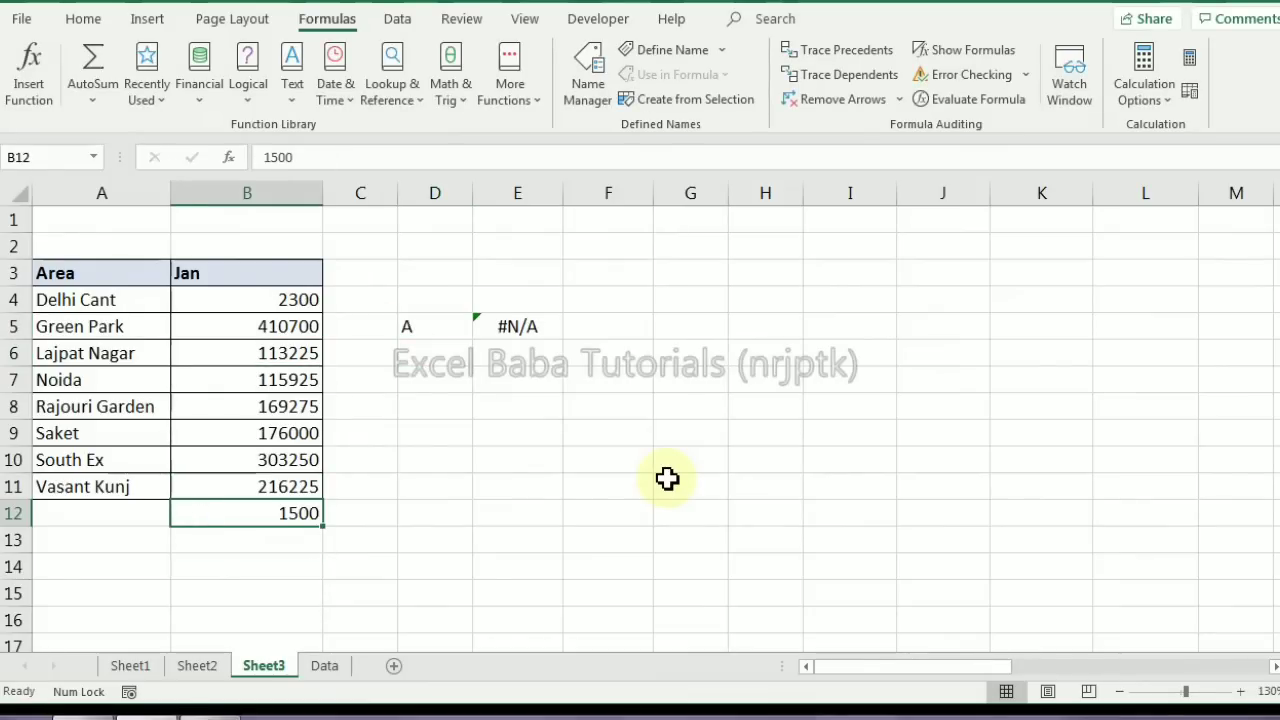
key("Left")
type("A")
key("Up")
key("Up")
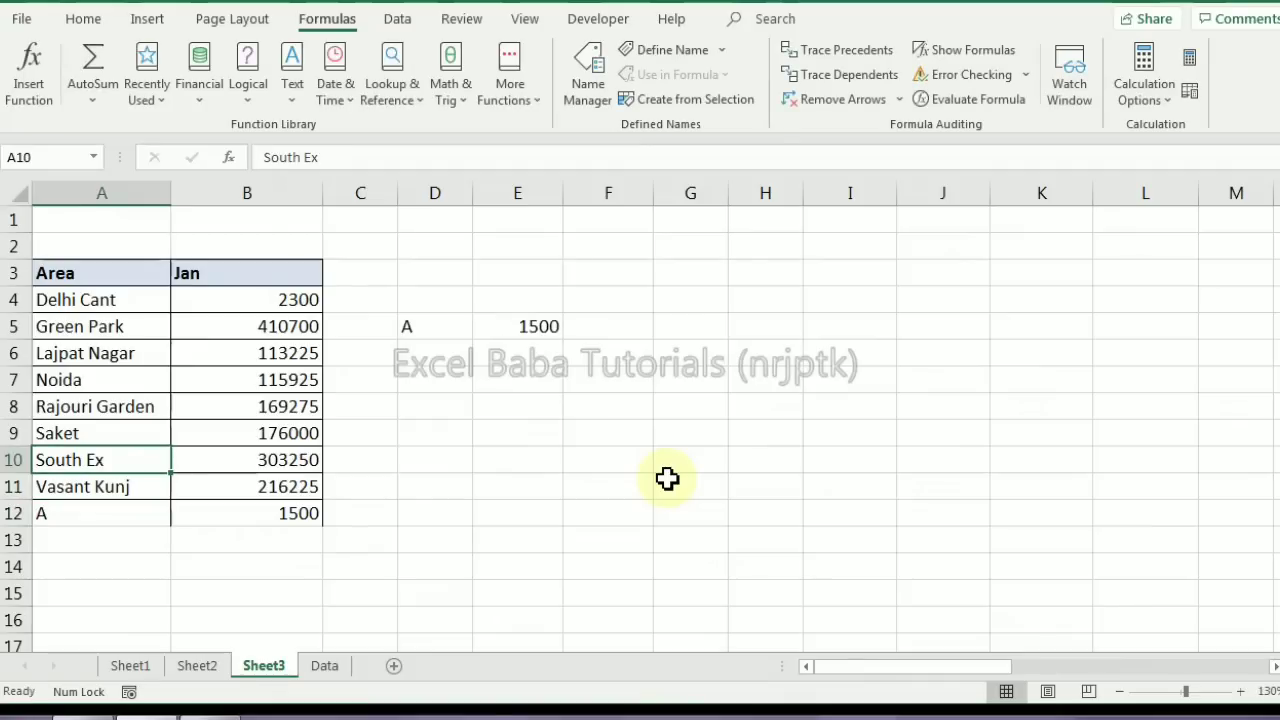
left_click(538, 331)
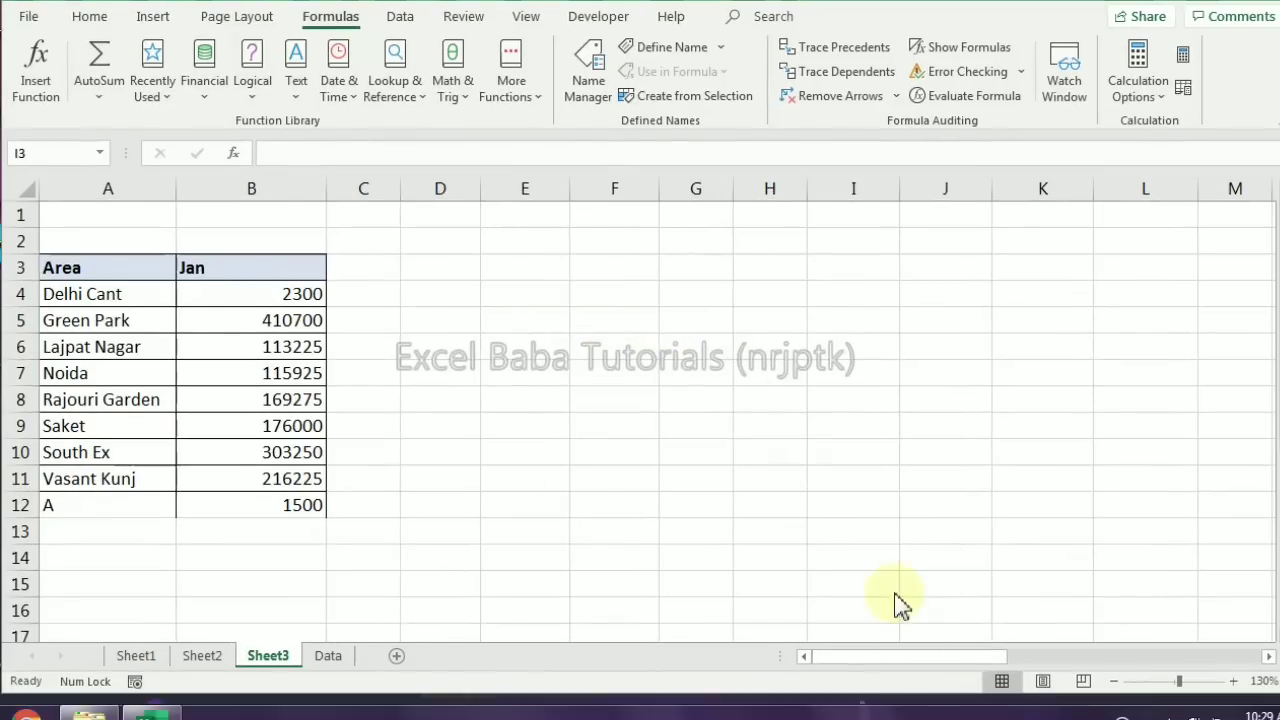
Highlight the header cells B3:D3 and the larger block A3:D14 as possible areas of table growth
left_click(755, 430)
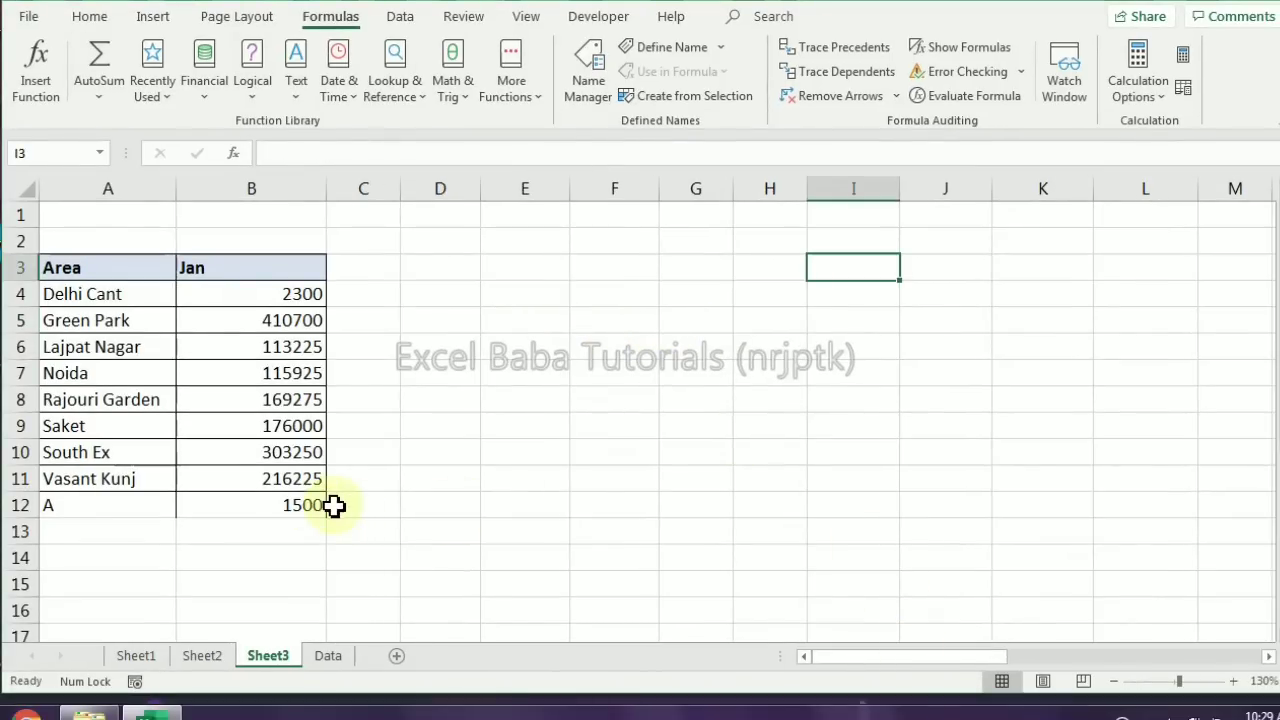
left_click_drag(234, 263, 423, 278)
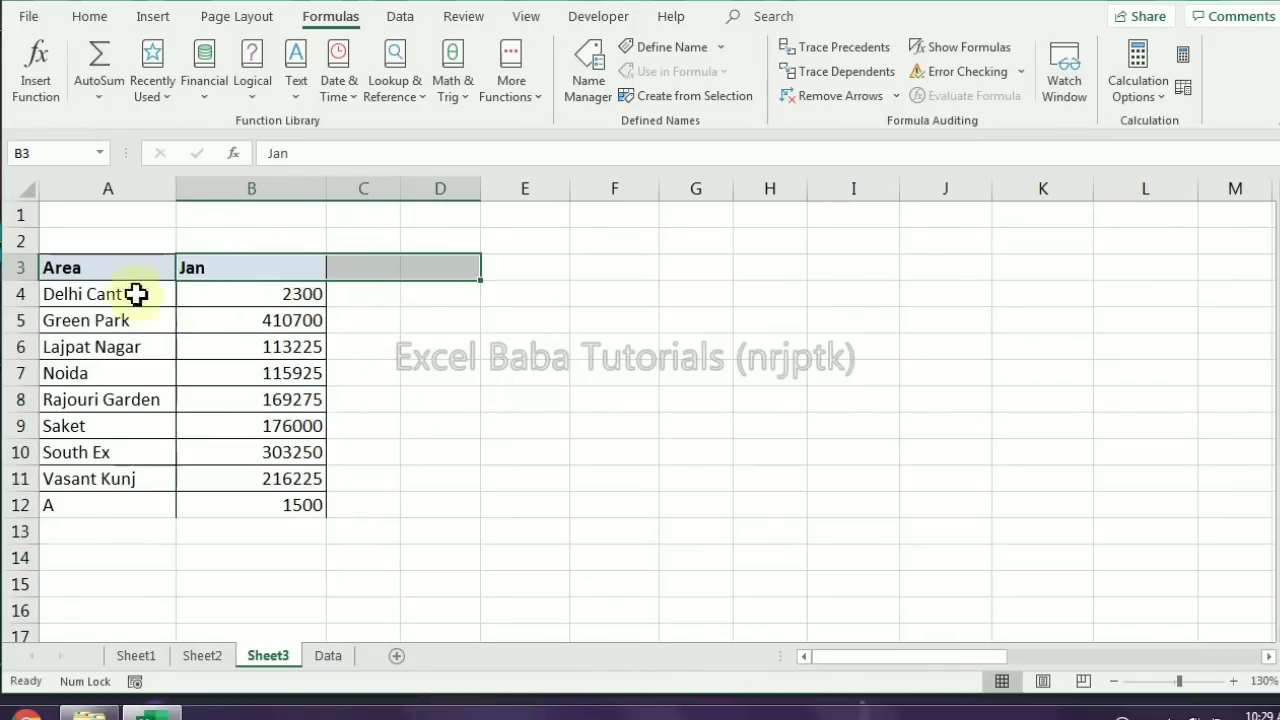
left_click_drag(103, 273, 414, 564)
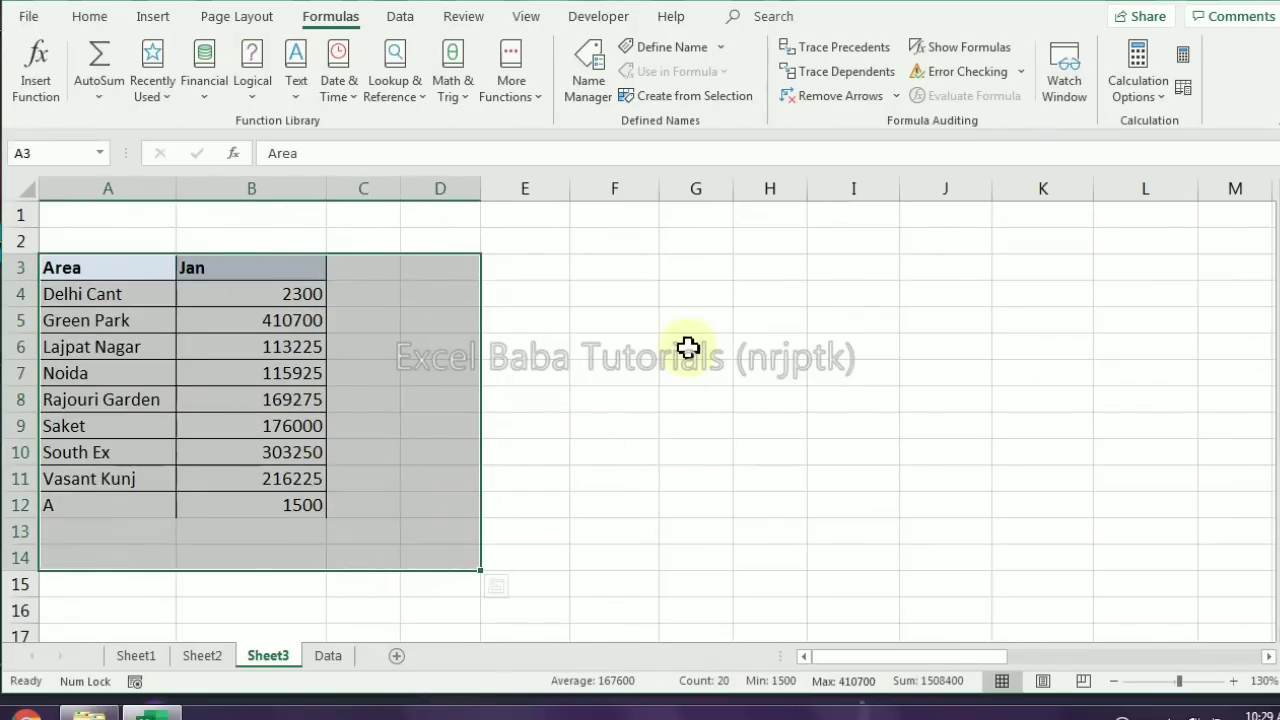
Highlight the header row range A3:H3 as the possible extent of the table's columns, and look over the rows below the data
left_click(620, 366)
left_click(118, 271)
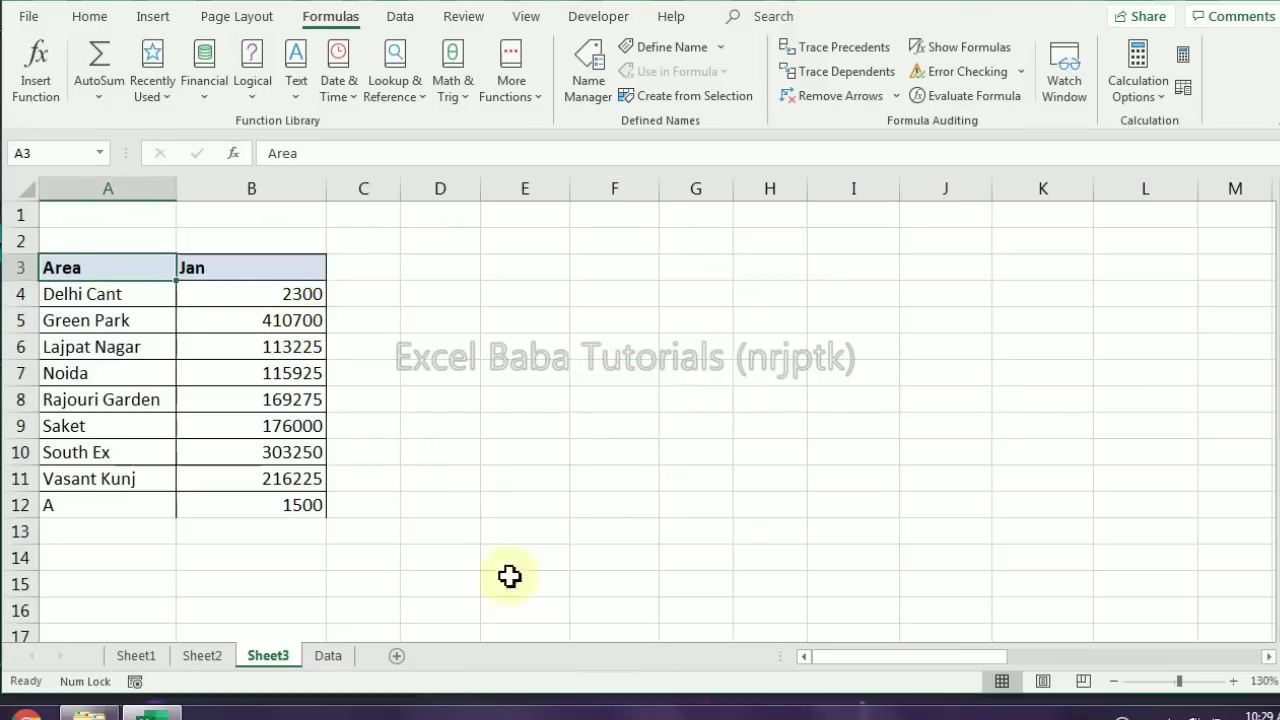
left_click_drag(125, 268, 767, 264)
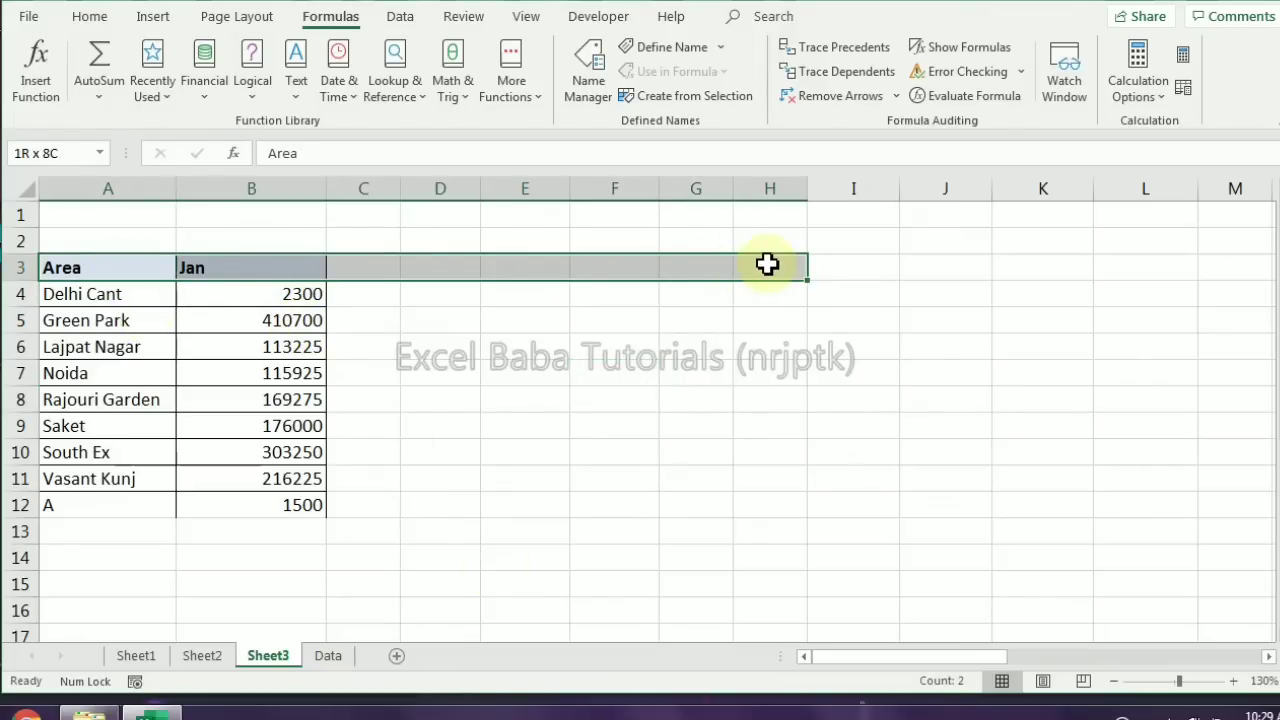
scroll(300, 450, "down", 4)
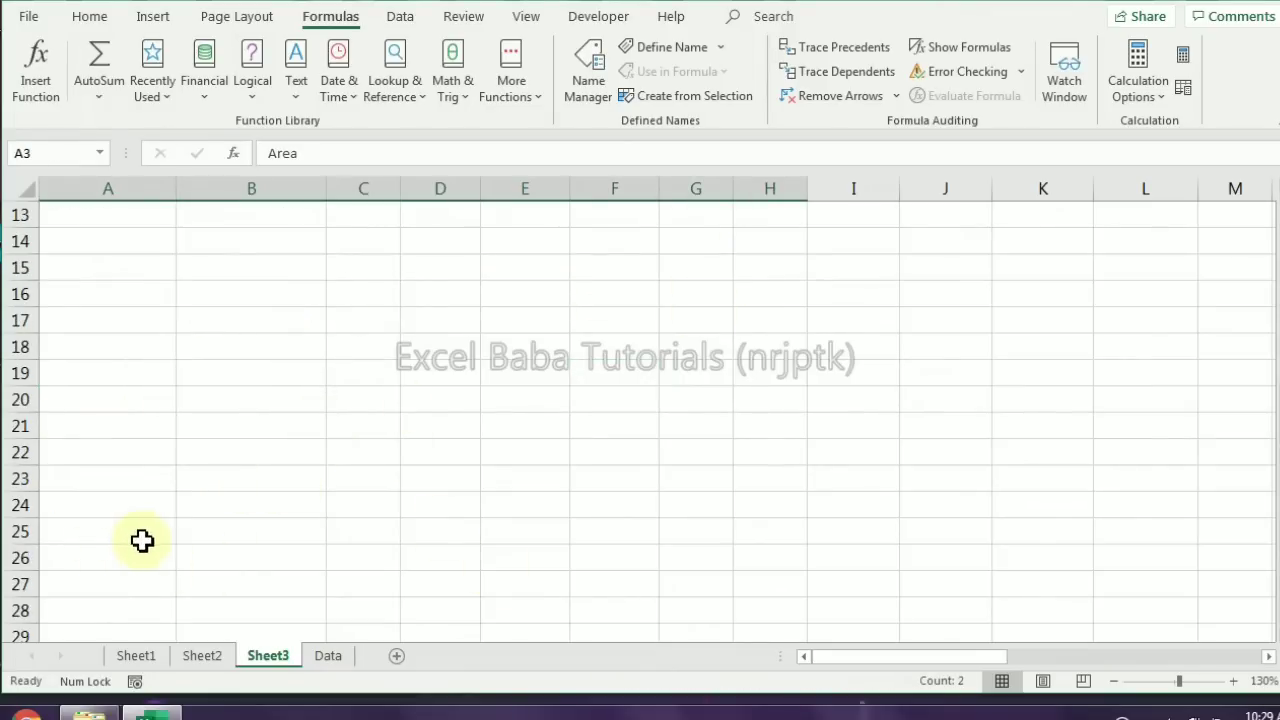
scroll(120, 570, "up", 4)
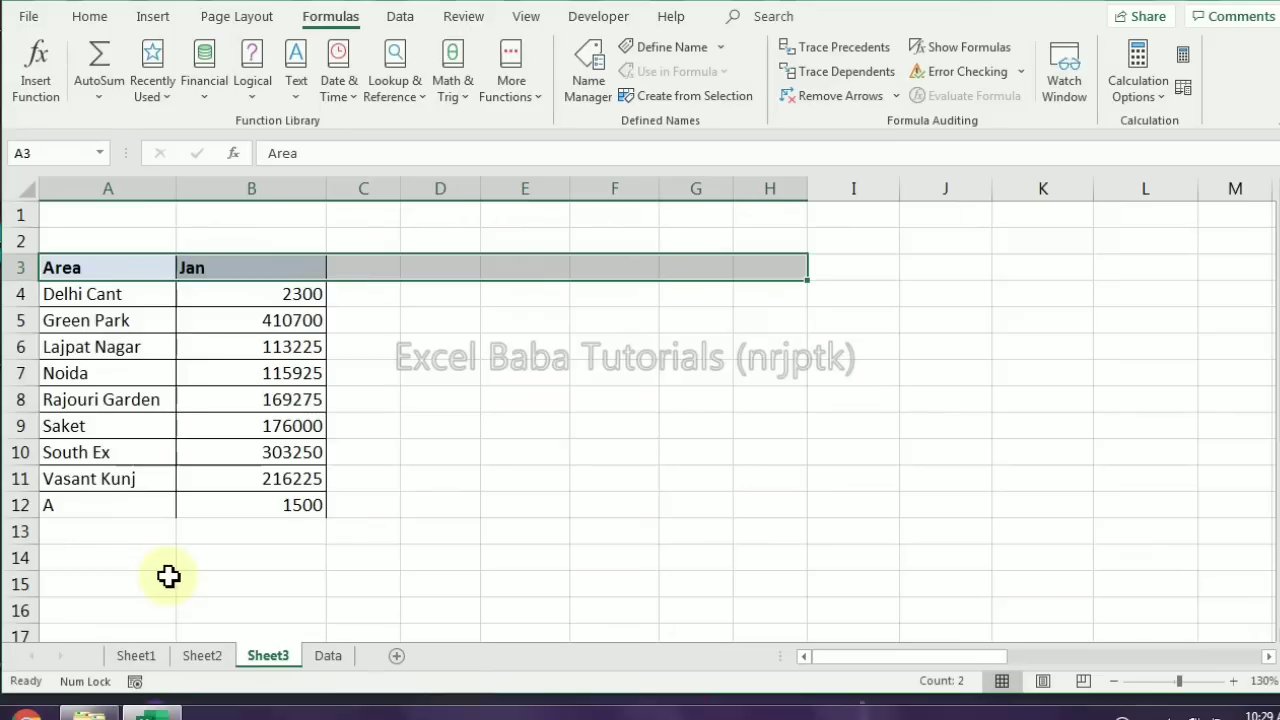
Start a dynamic range formula in I3 with A3 as the first cell and INDEX as the end, giving =A3:INDEX(
left_click(856, 266)
type("=")
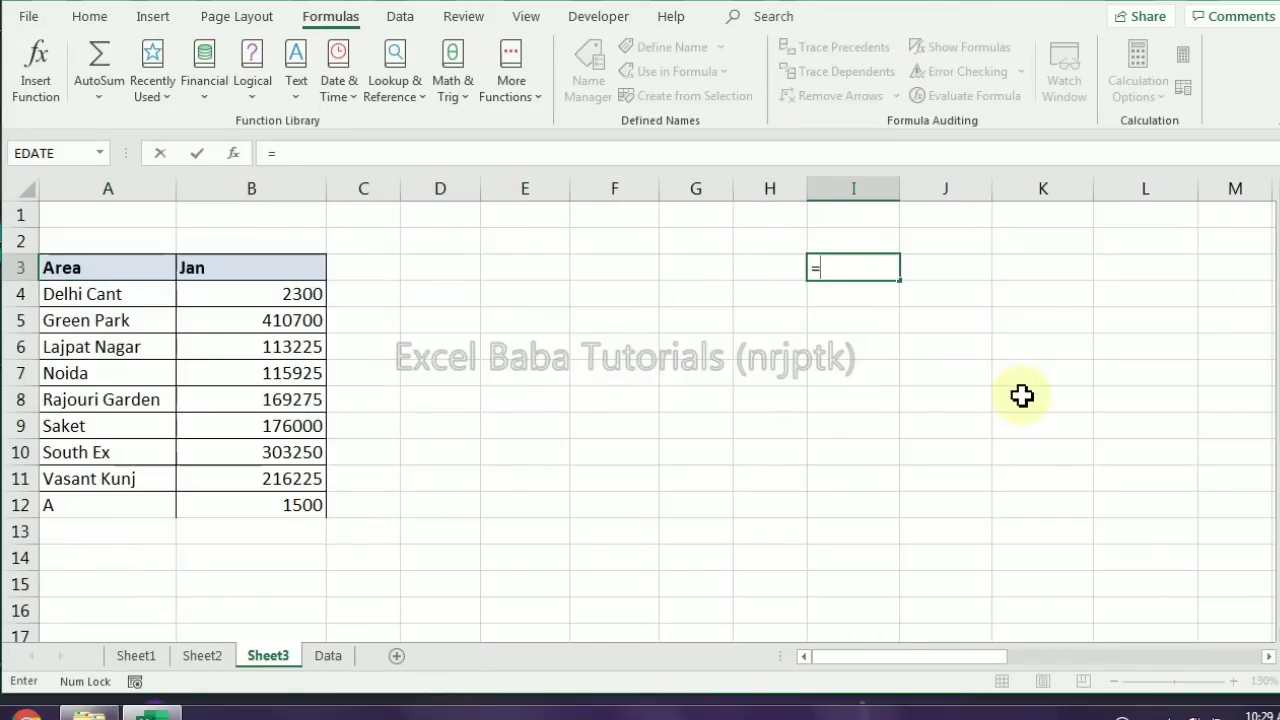
left_click(94, 266)
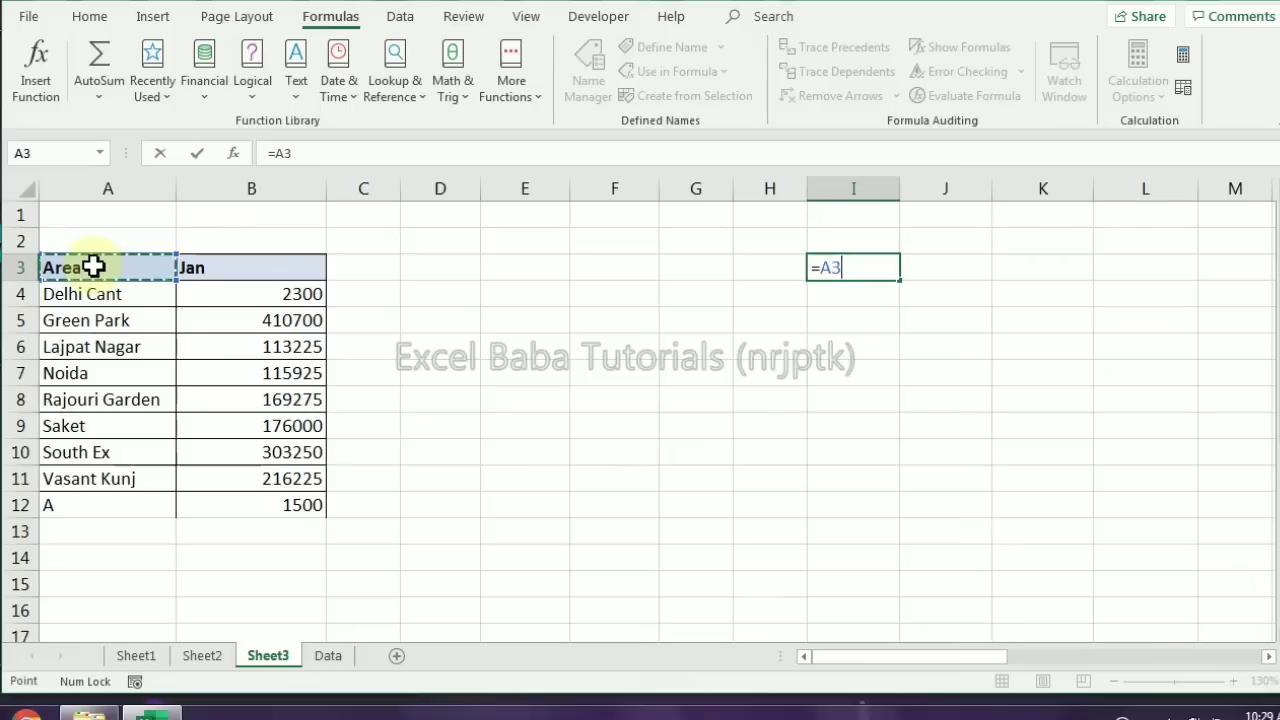
key("F8")
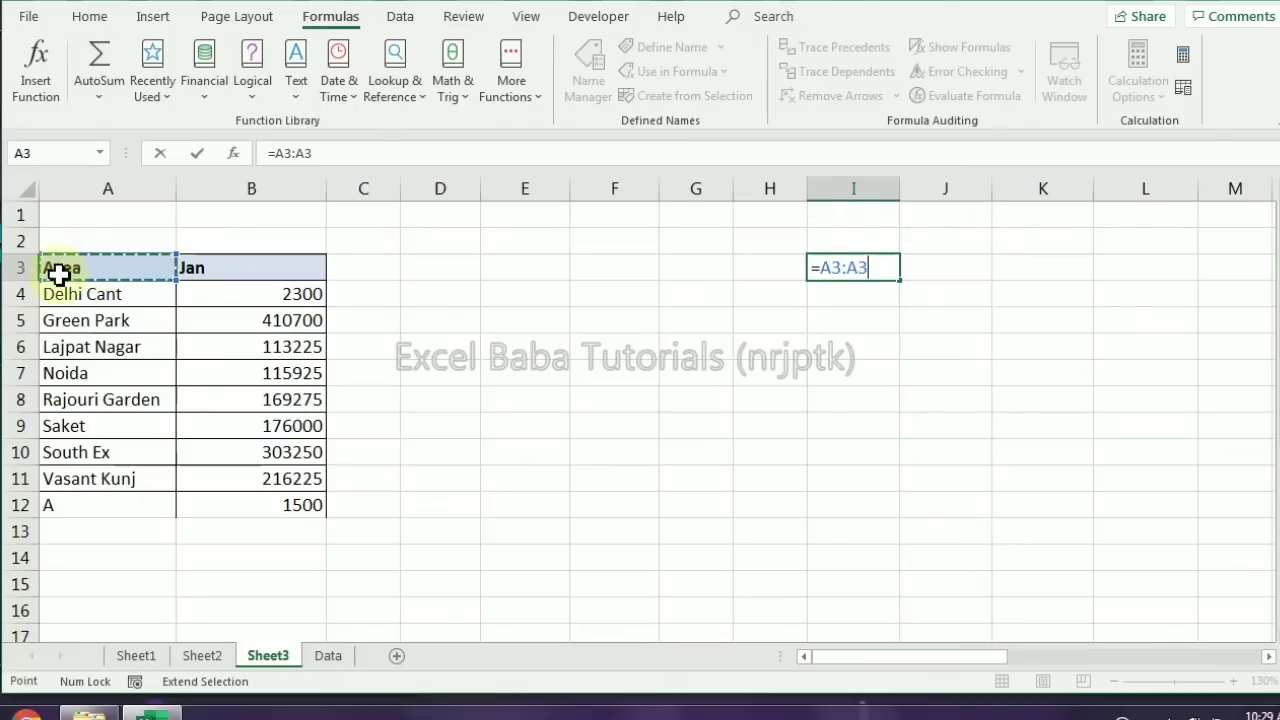
key("BackSpace")
key("BackSpace")
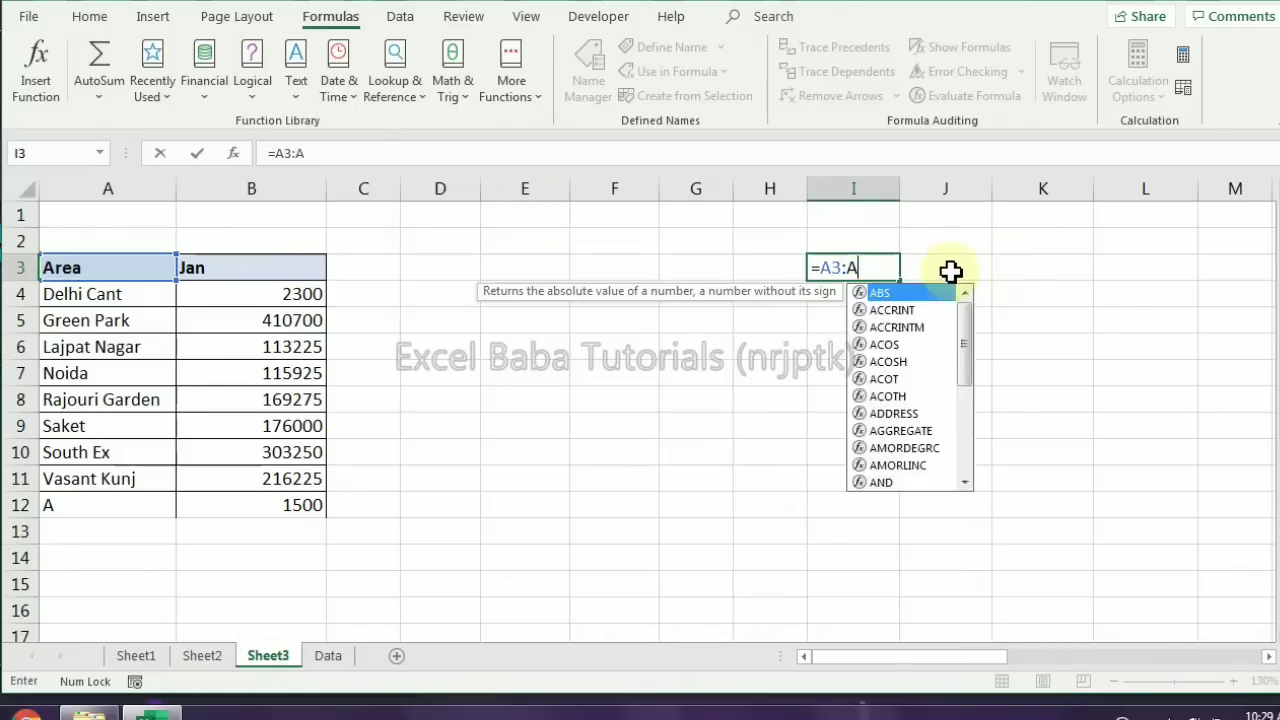
type("ind")
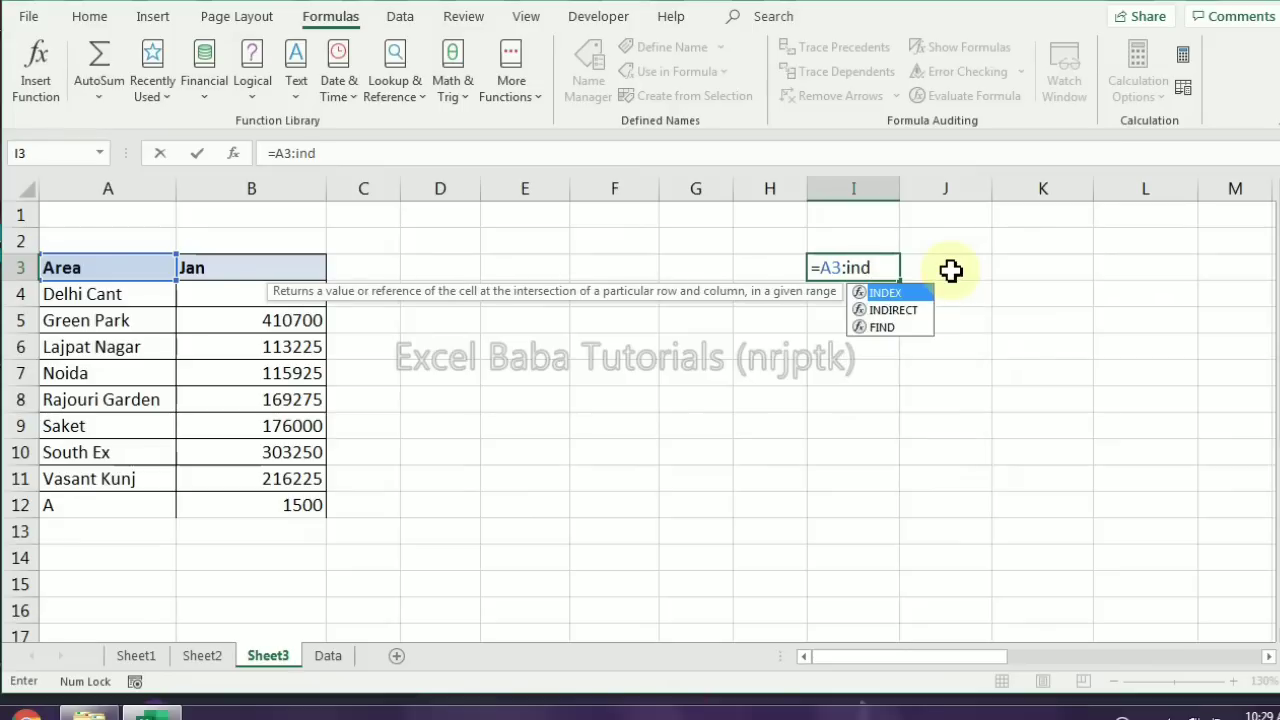
key("Tab")
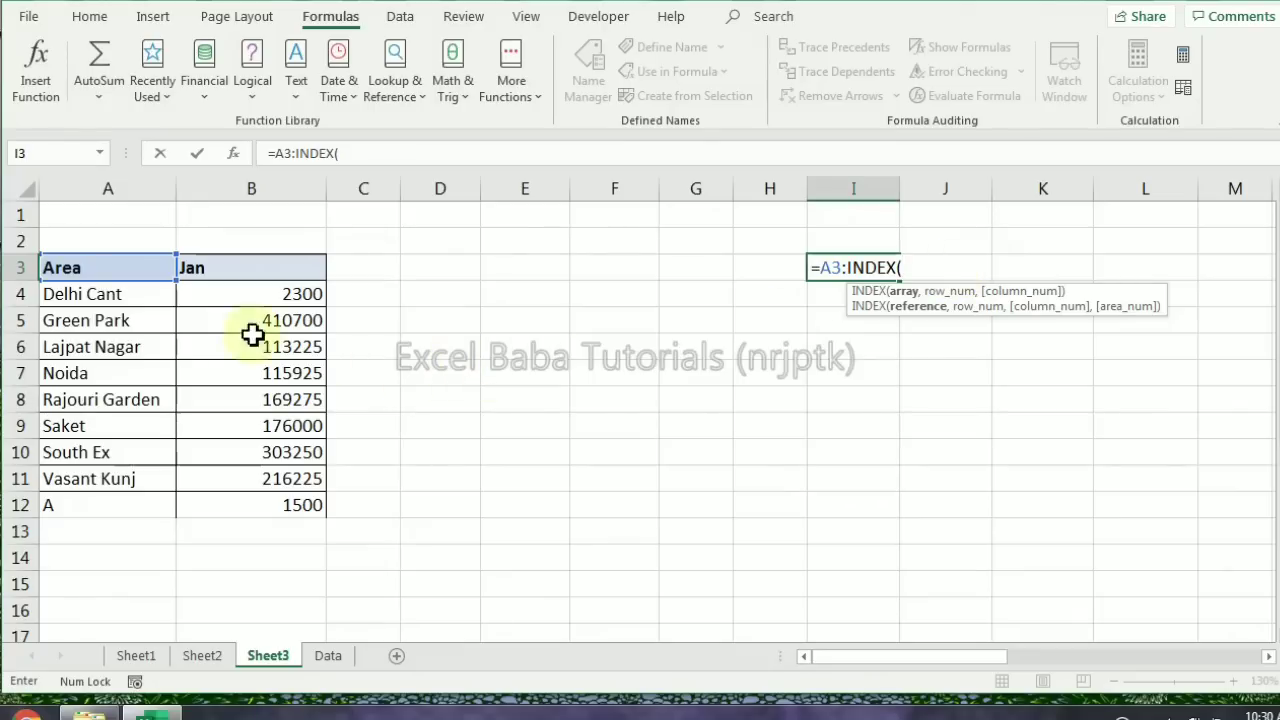
Set the INDEX array in the I3 formula to the absolute range $A$3:$H$20
left_click(116, 266)
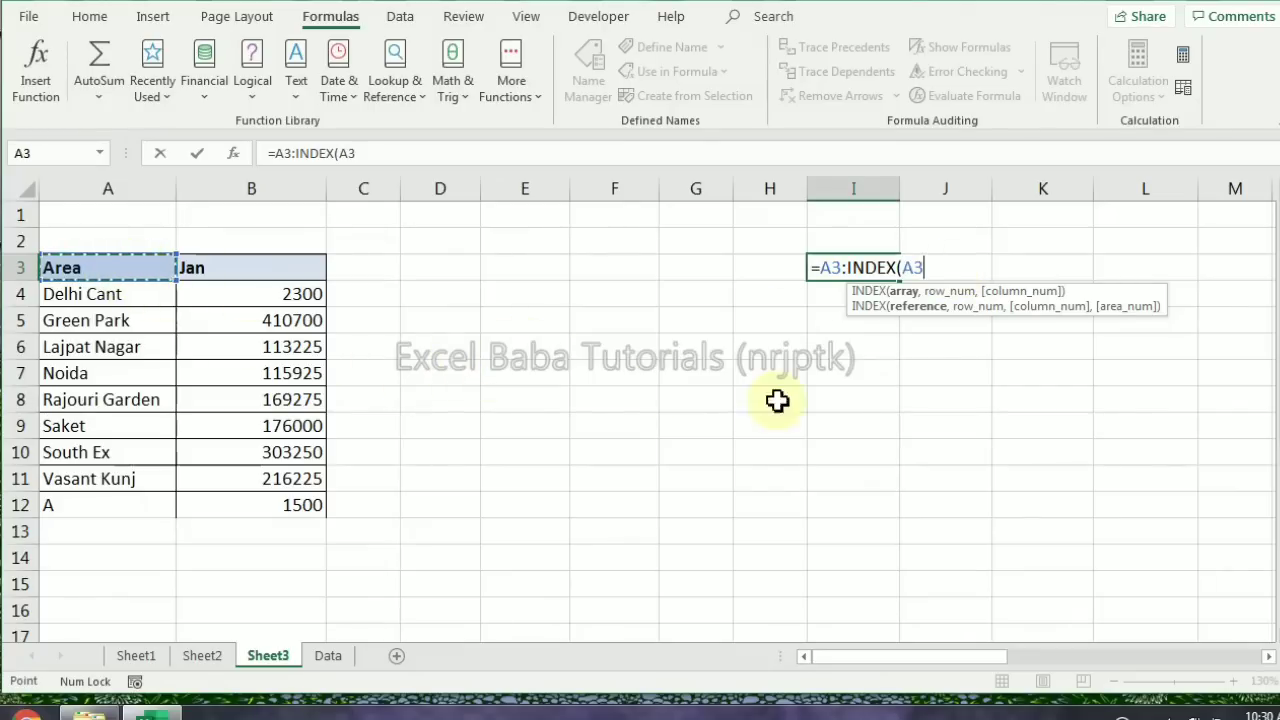
scroll(763, 448, "down", 4)
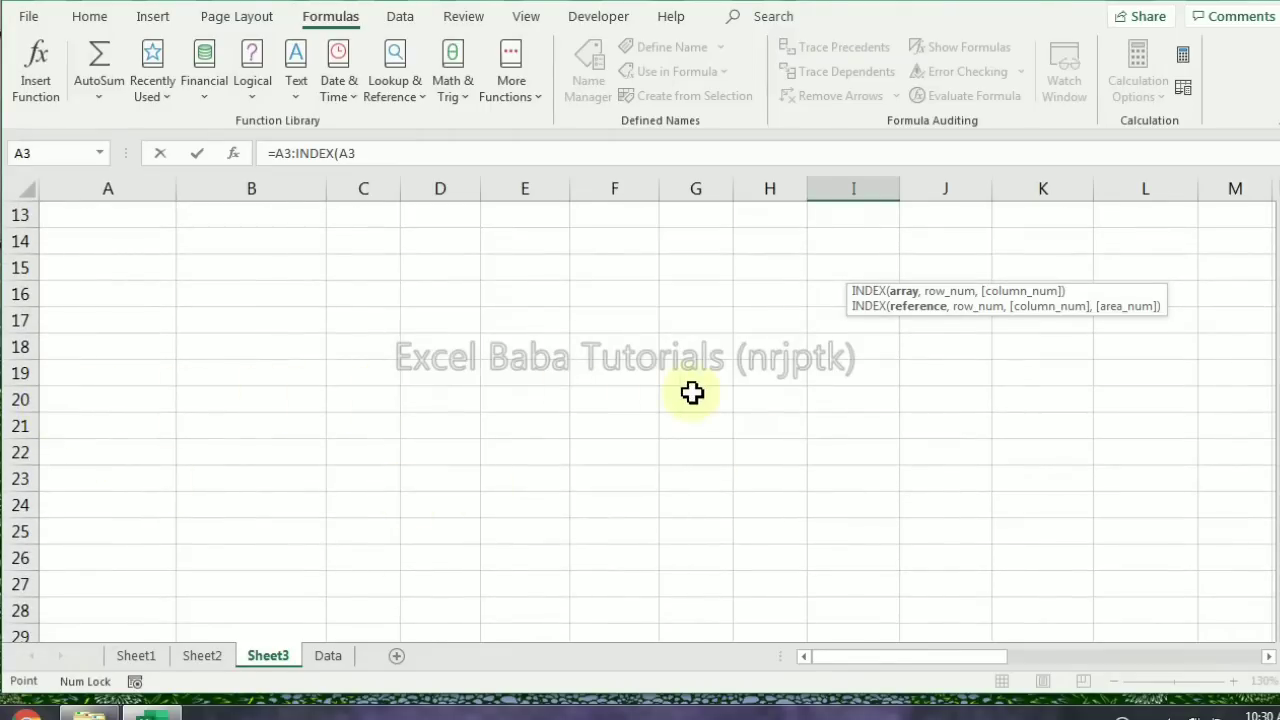
left_click_drag(761, 374, 760, 399)
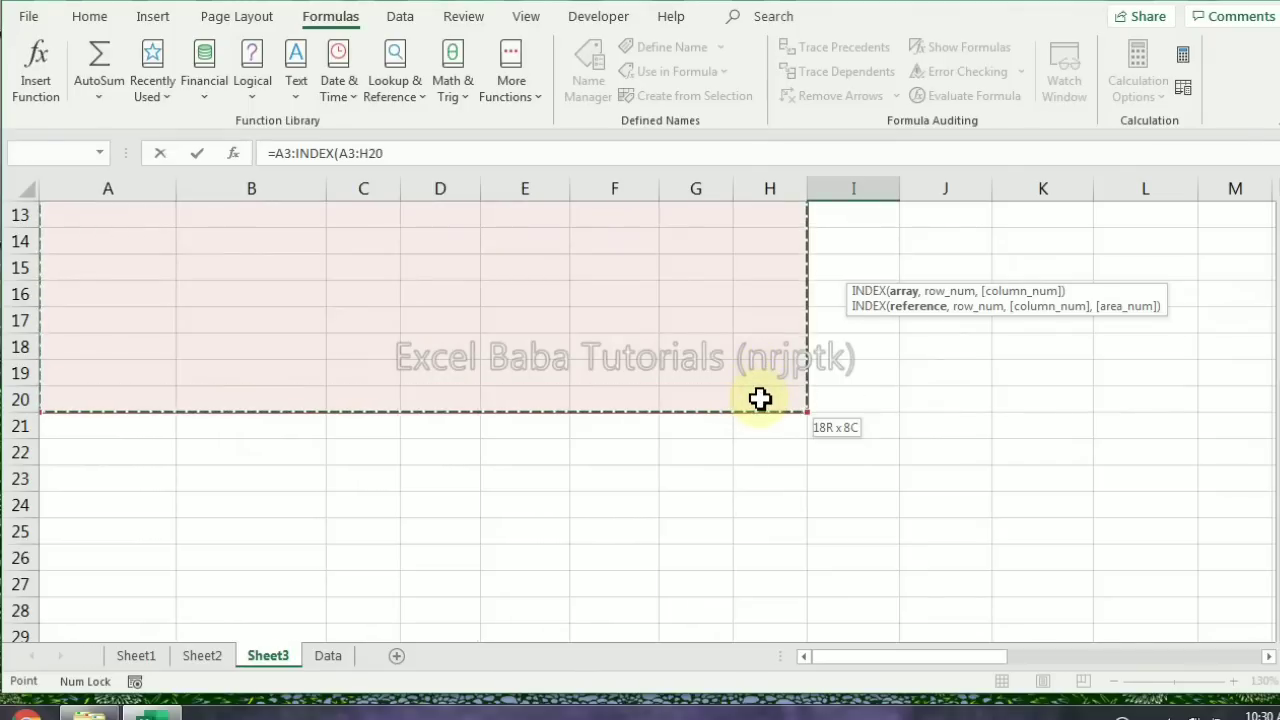
scroll(403, 191, "up", 4)
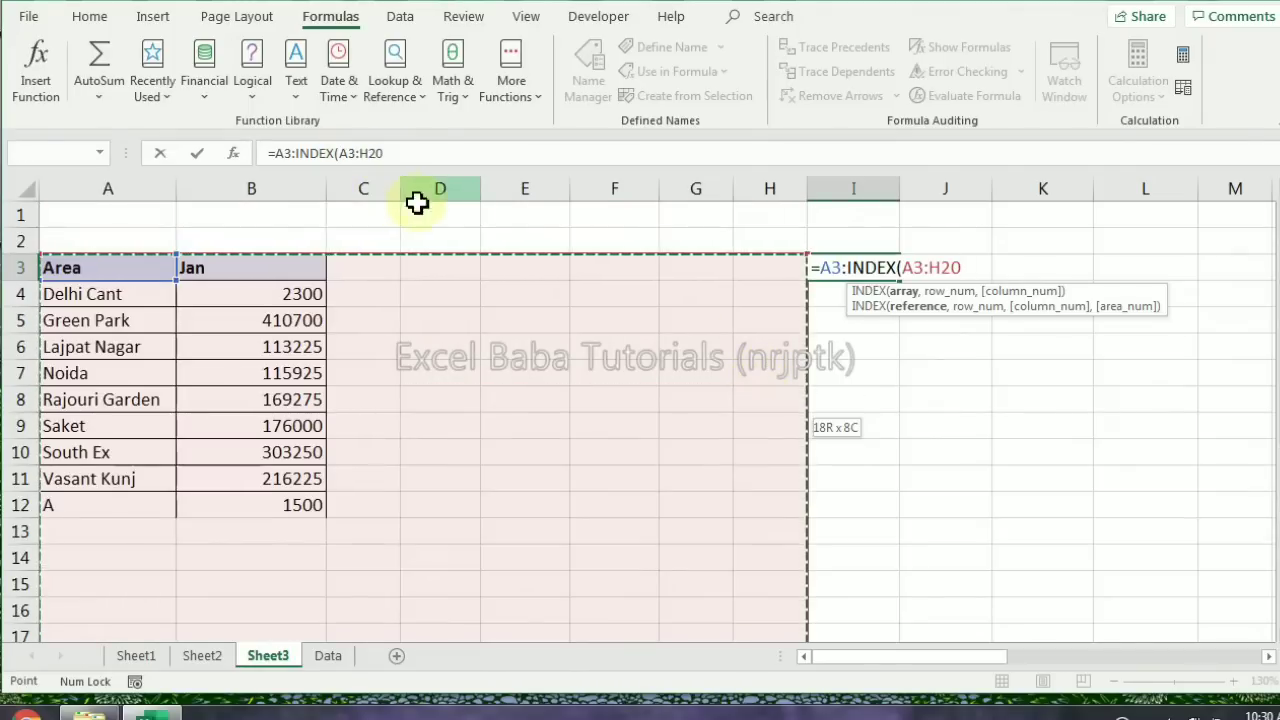
key("F4")
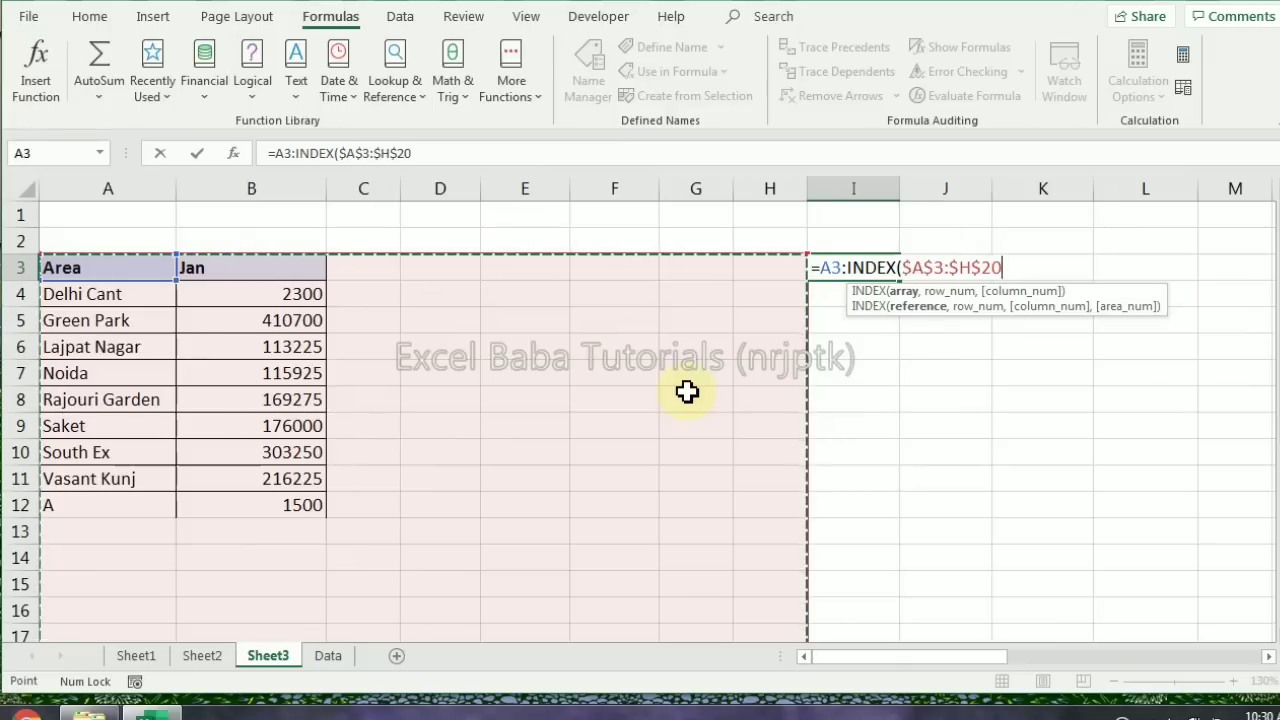
type(",")
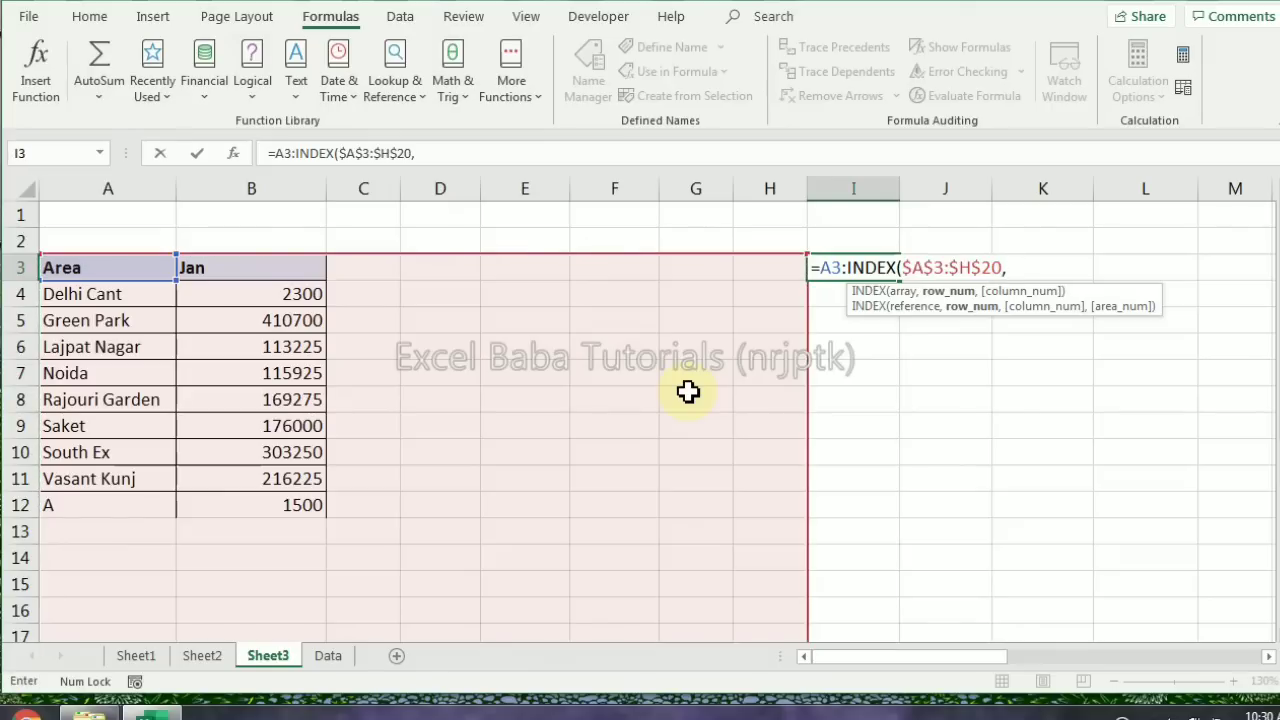
Add COUNTA($A$3:$A$20) as the row number argument of INDEX in the I3 formula
type("count")
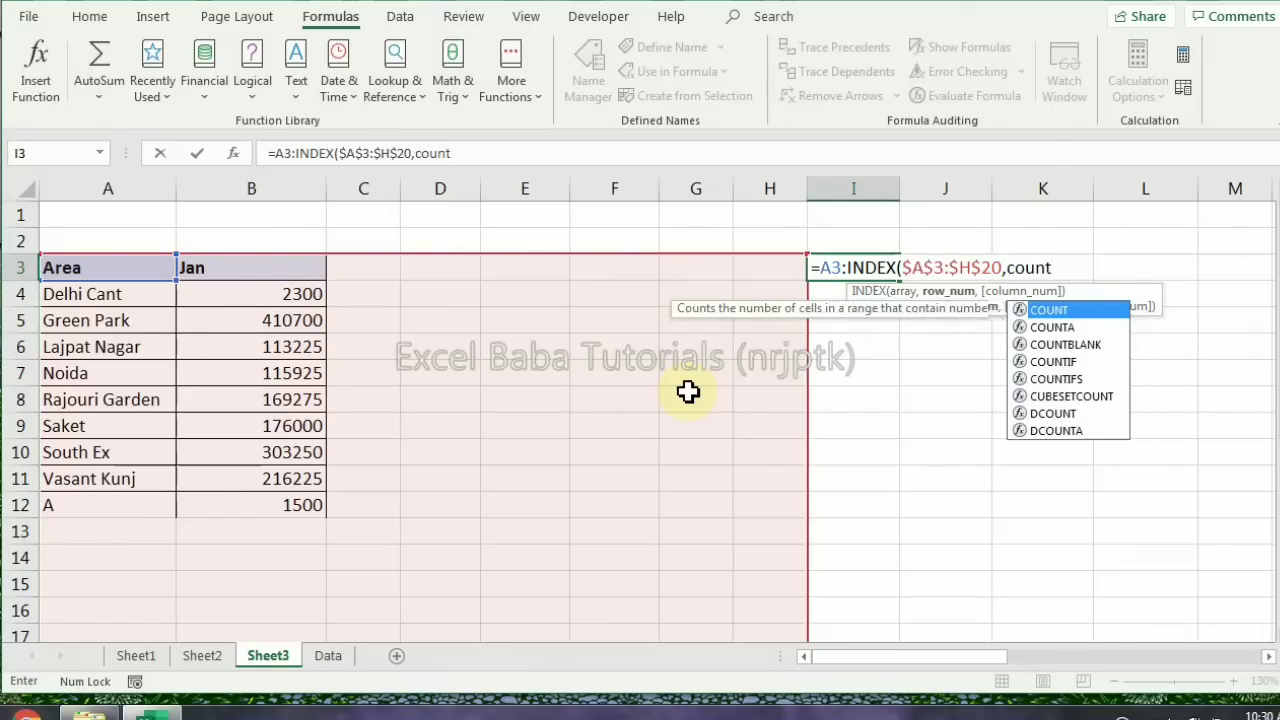
key("Down")
key("Tab")
left_click(126, 268)
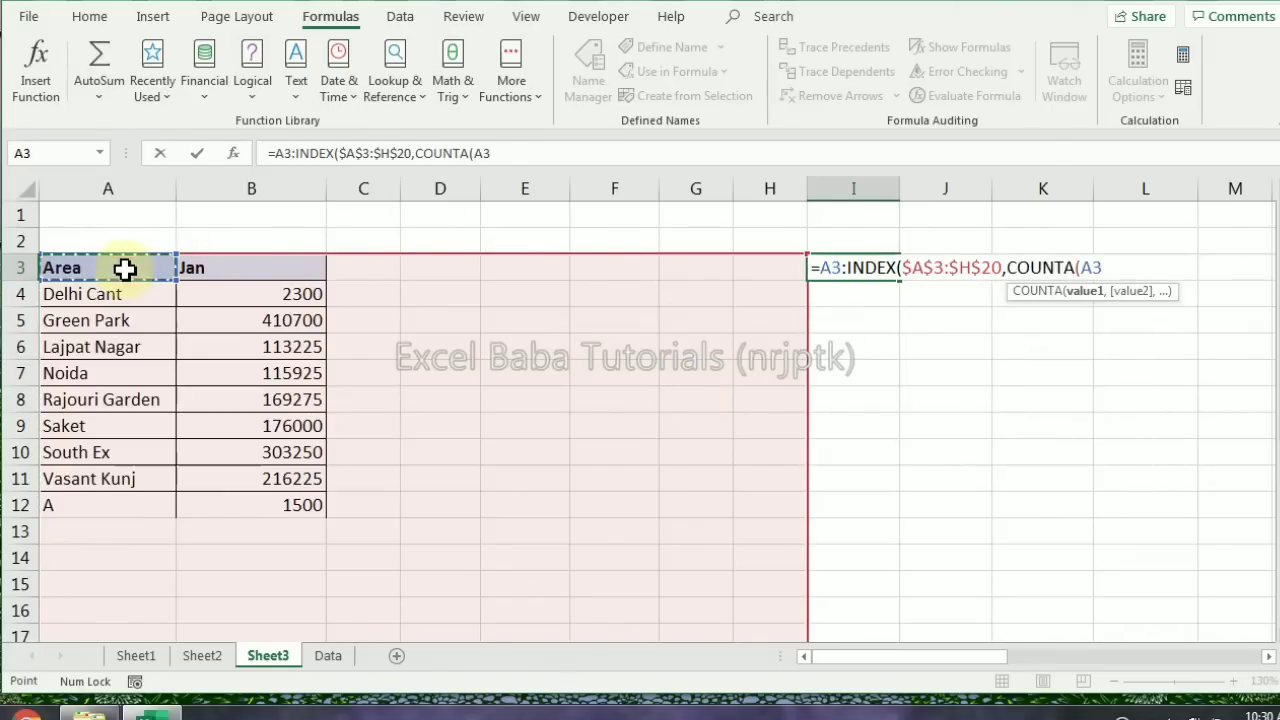
scroll(212, 355, "down", 6)
scroll(160, 334, "up", 2)
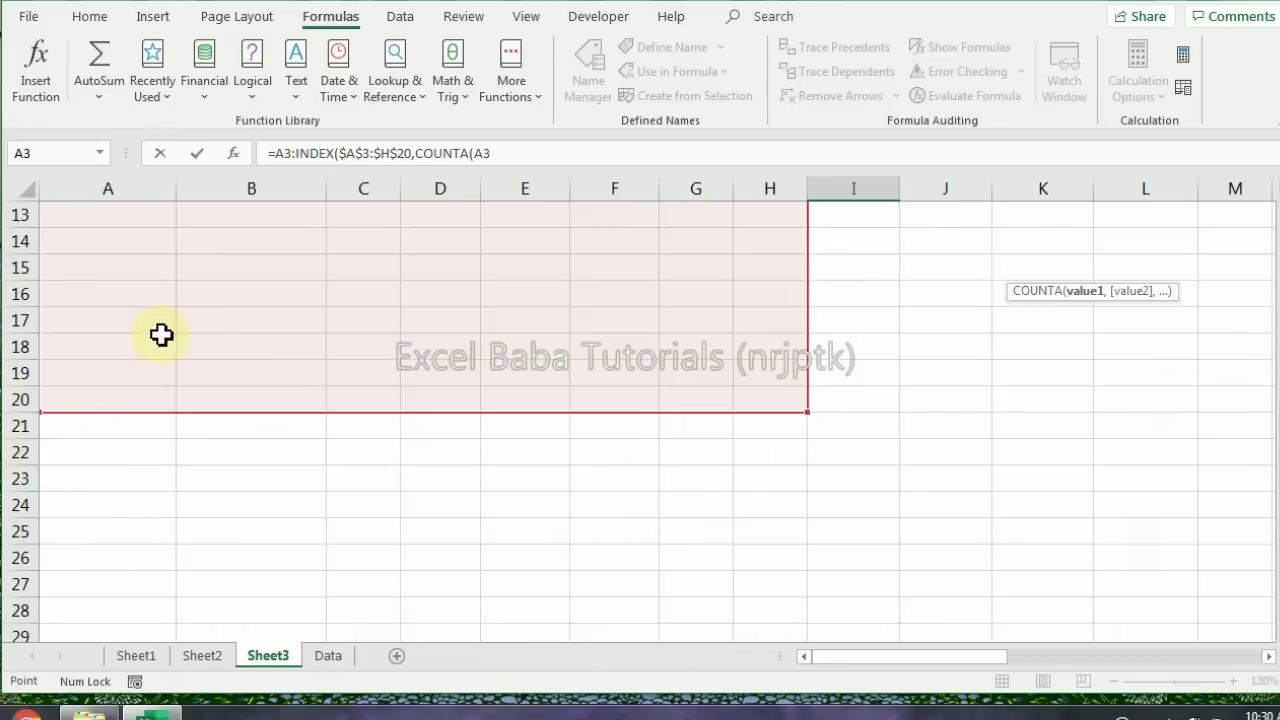
left_click(125, 400, "shift")
key("F4")
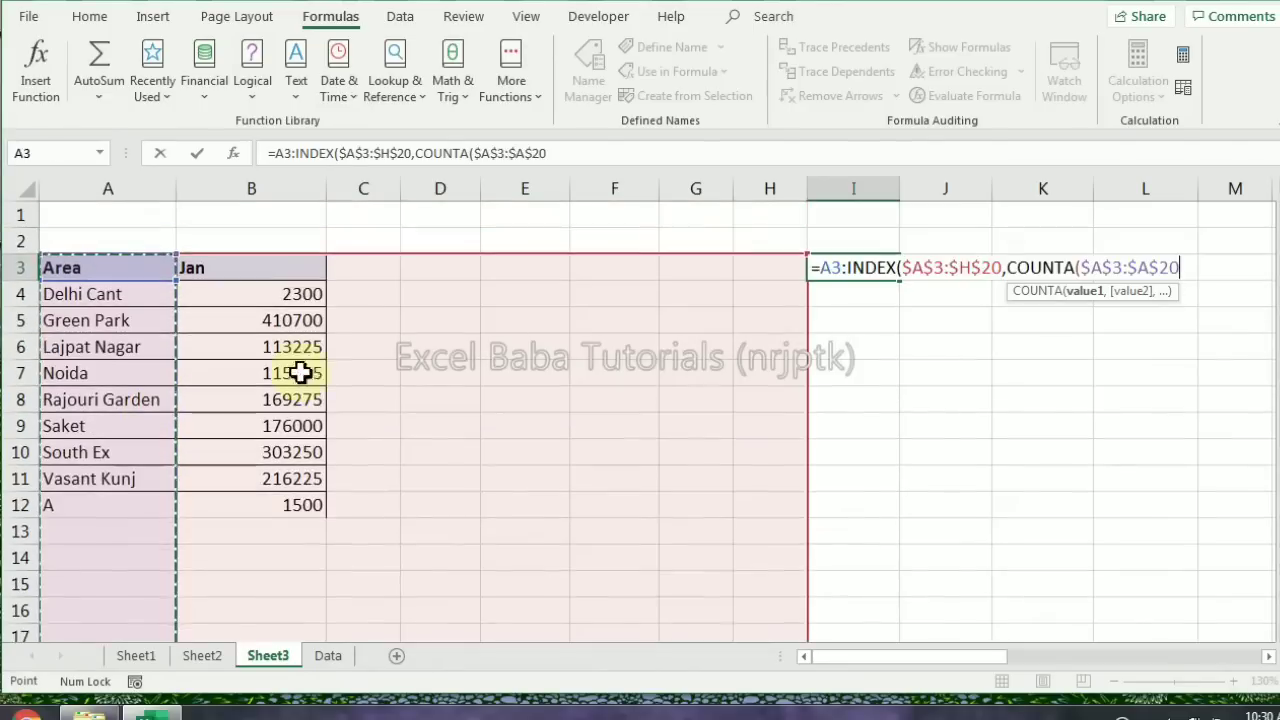
type(")")
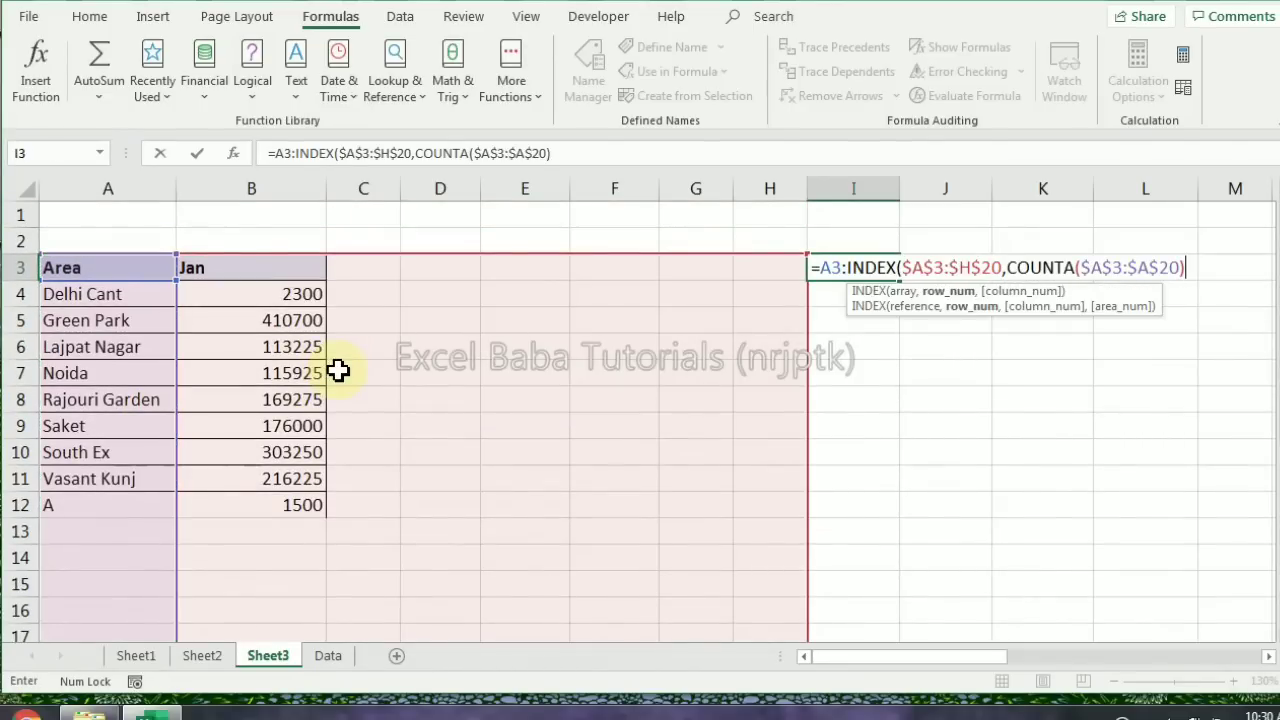
Add COUNTA($A$3:$H$3) as the INDEX column number and enter the completed formula in I3
type(",counta")
key("Tab")
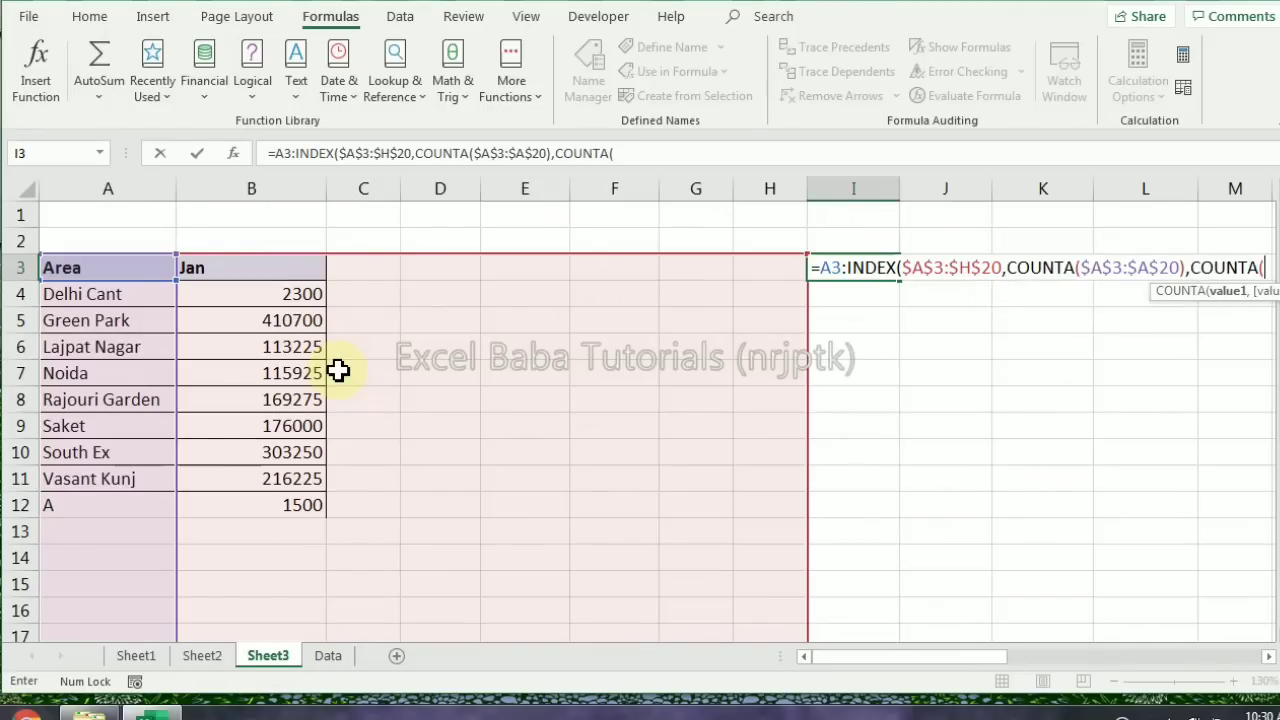
left_click_drag(110, 268, 766, 267)
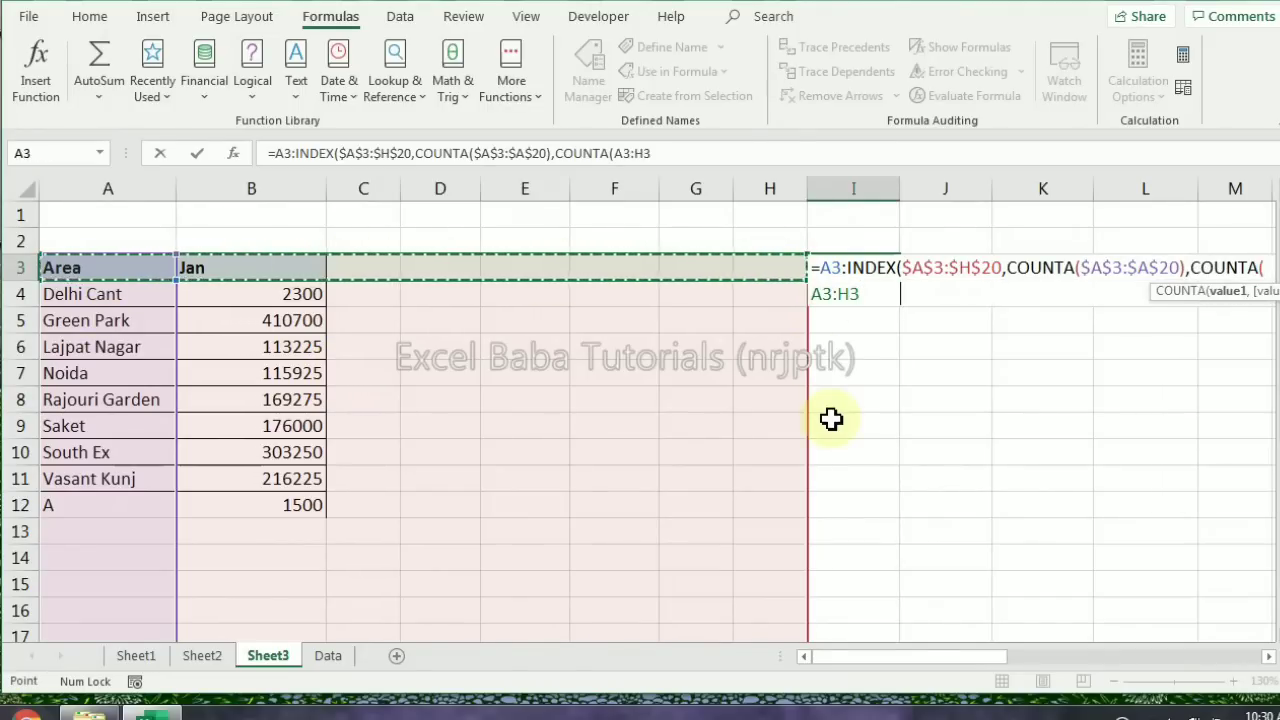
key("F4")
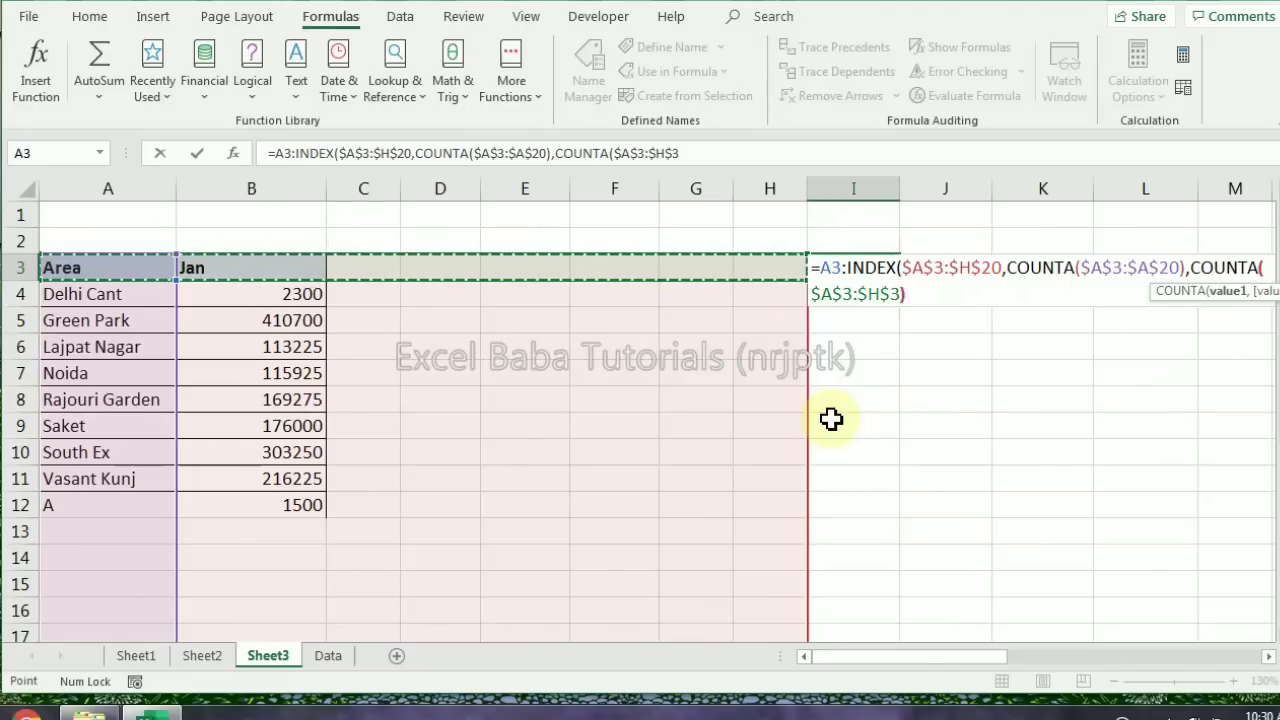
type("))")
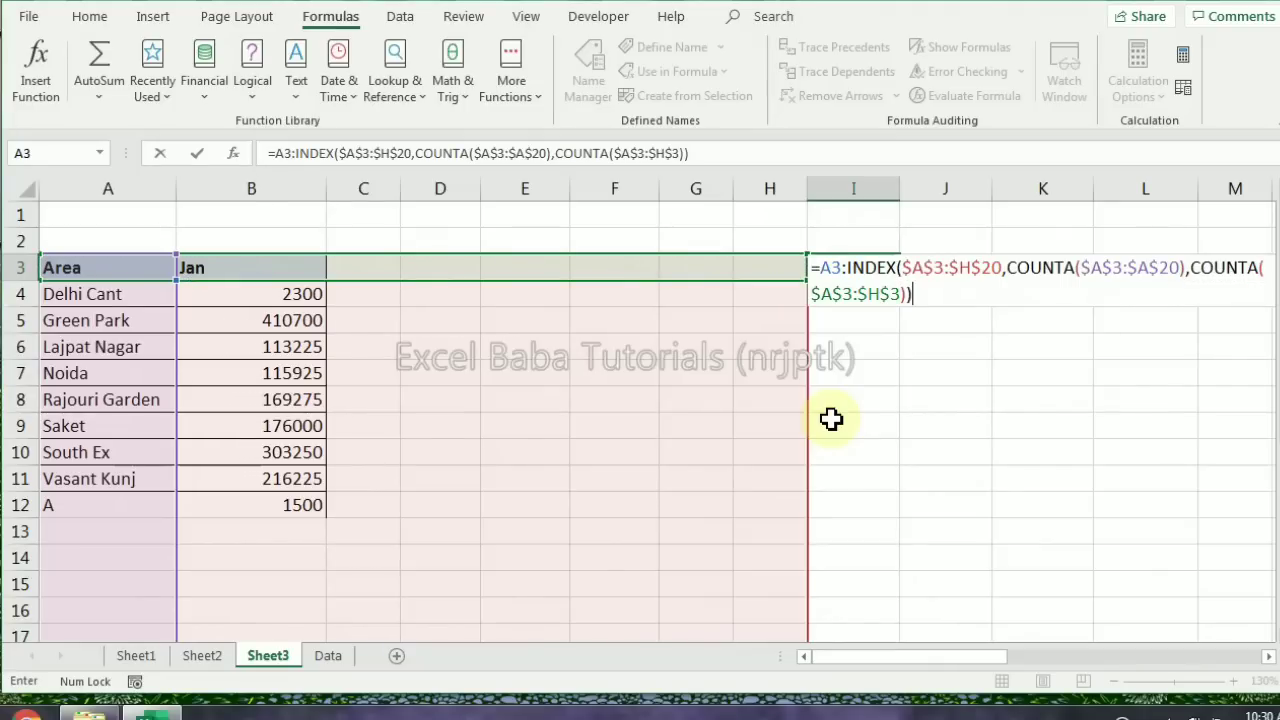
key("Return")
key("Up")
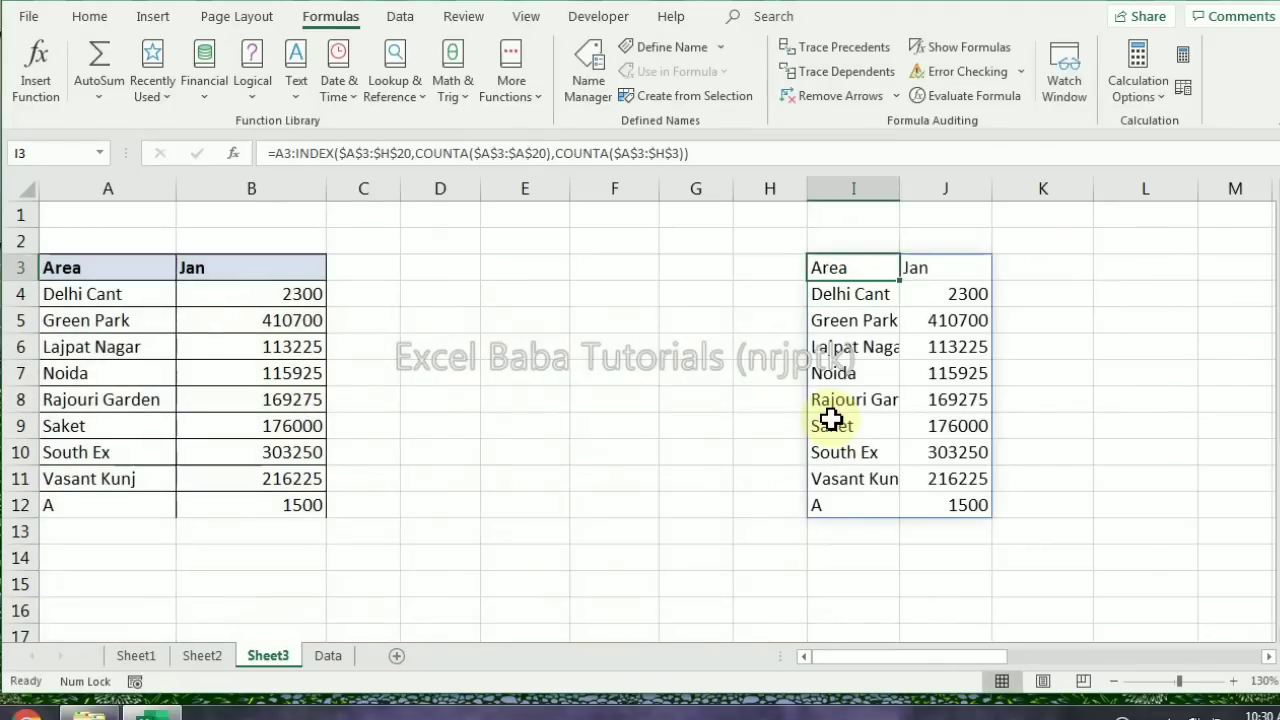
Add a Feb column in C3 beside Jan, with the values 100, 211 and 14 in C4:C6
key("Left")
key("Left")
key("Left")
key("Left")
key("Left")
key("Left")
type("Feb")
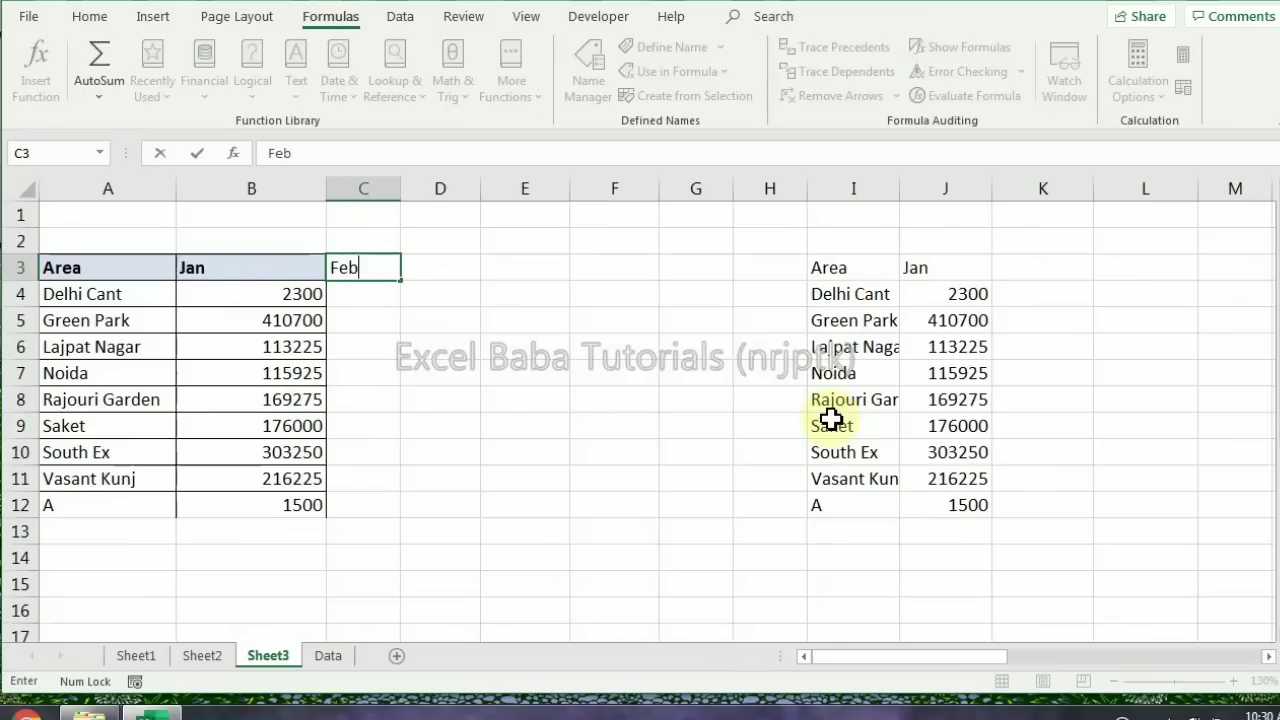
key("Return")
type("100")
key("Return")
type("211")
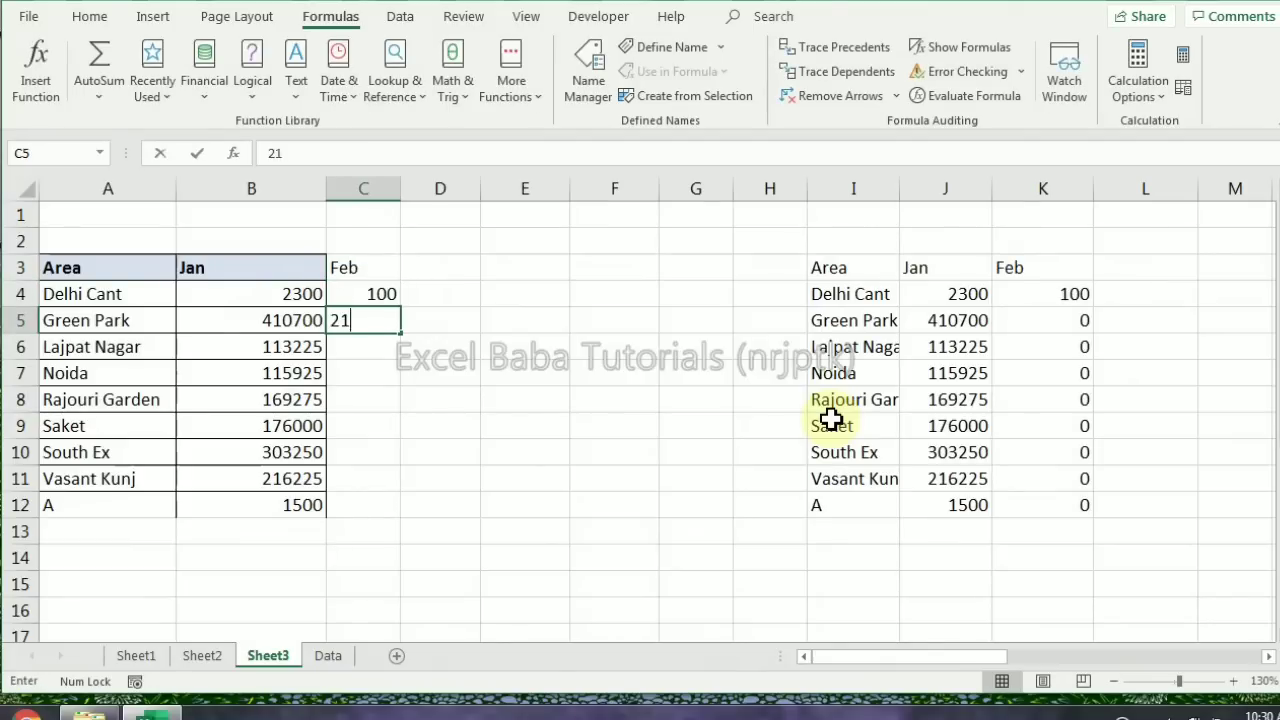
key("Return")
type("14")
key("Return")
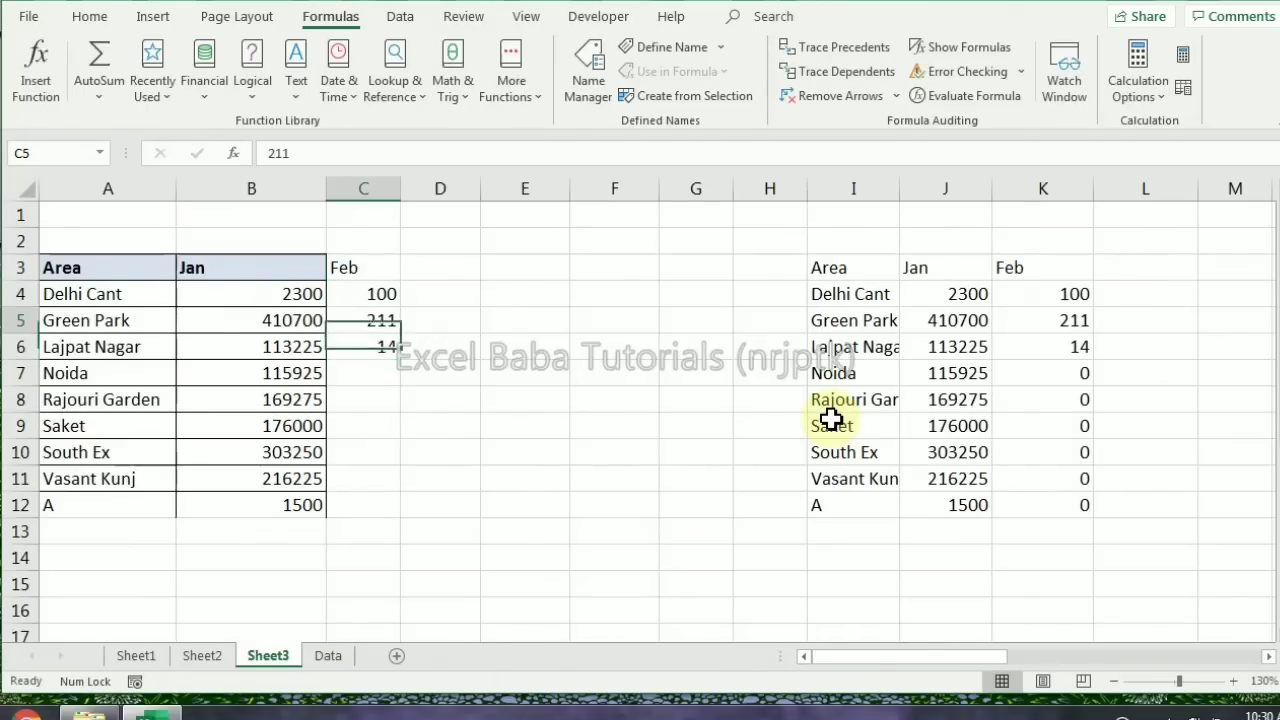
Add the header Mar in D3 and check the matching column of the formula output at L3
key("Up")
key("Up")
key("Up")
key("Up")
key("Right")
type("Mar")
key("Return")
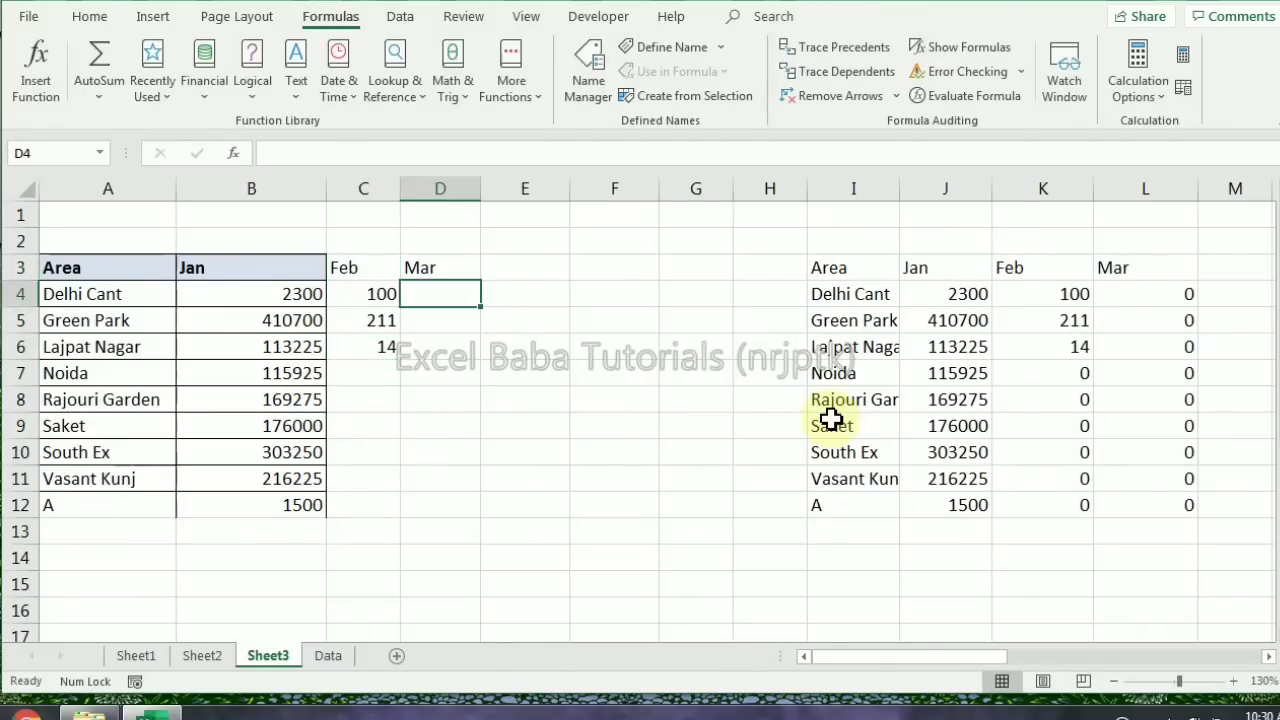
left_click(1131, 272)
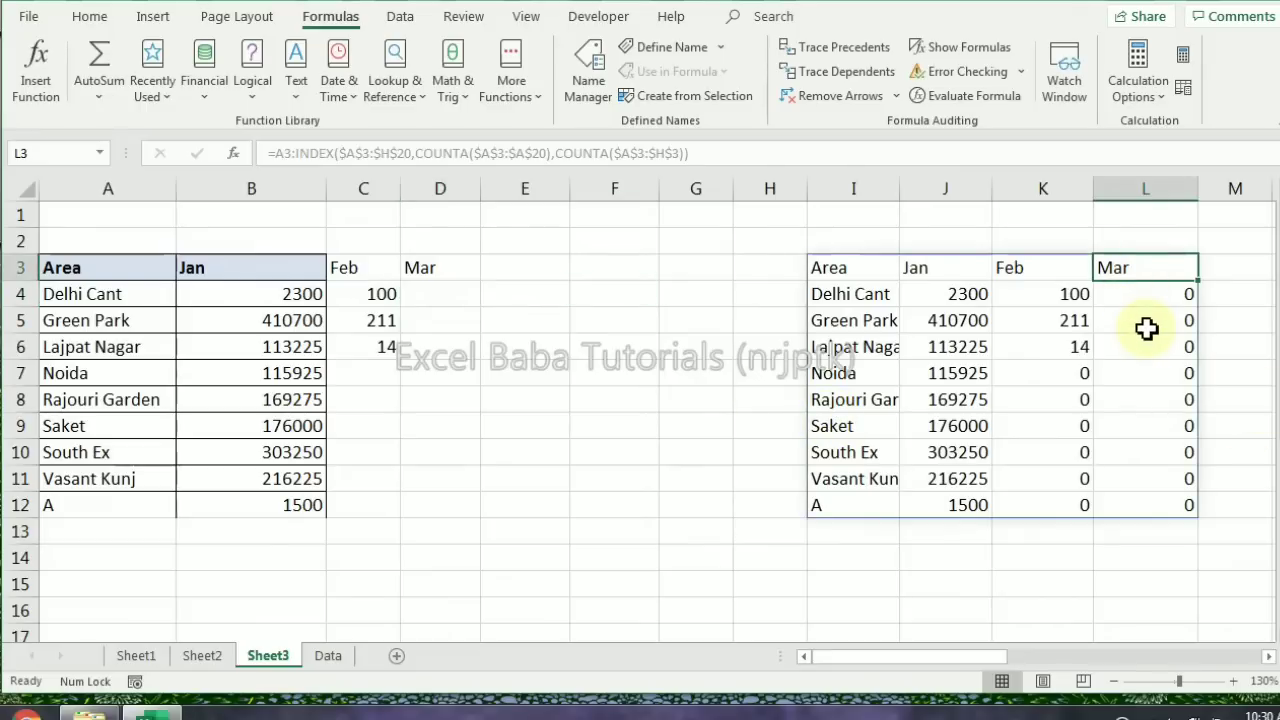
Add the area names B in A13 and C in A14, and check the formula output starting at I3
left_click(82, 555)
left_click(110, 535)
type("B")
key("Return")
type("C")
key("Return")
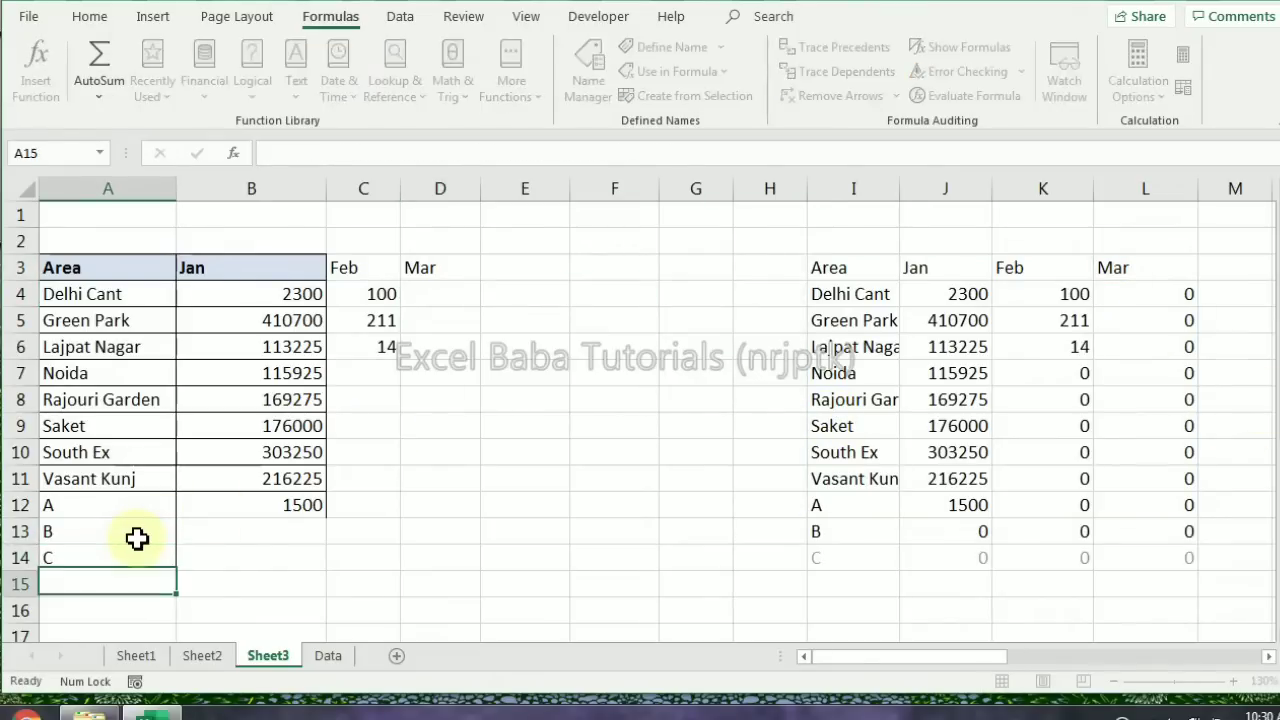
left_click(888, 322)
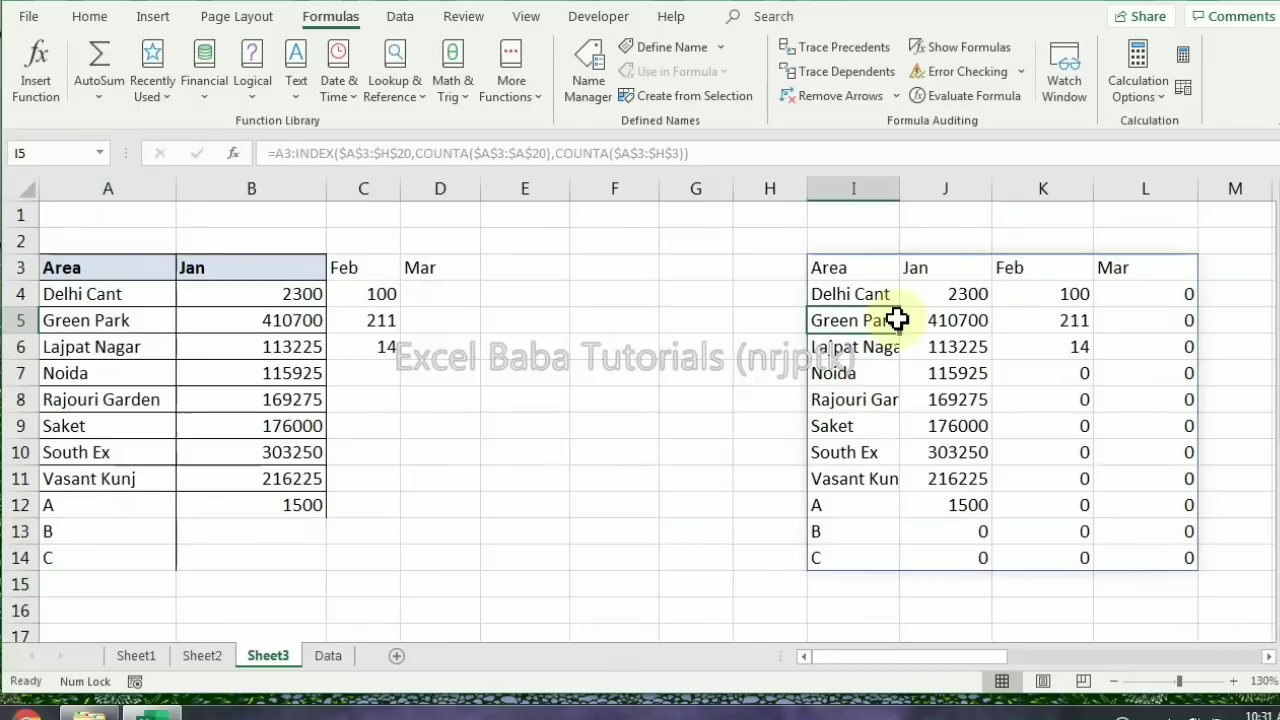
Wrap the growing-range formula in I3 inside an outer INDEX function as its array argument
left_click(848, 270)
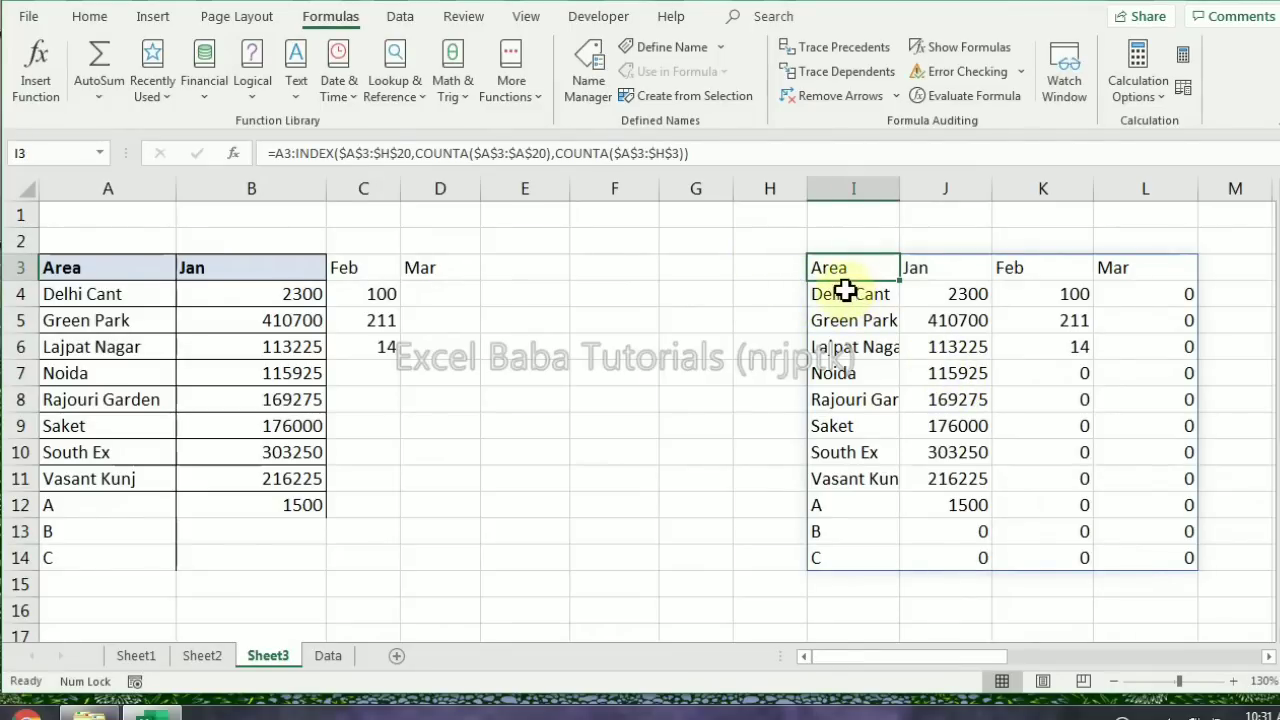
double_click(846, 271)
left_click(820, 270)
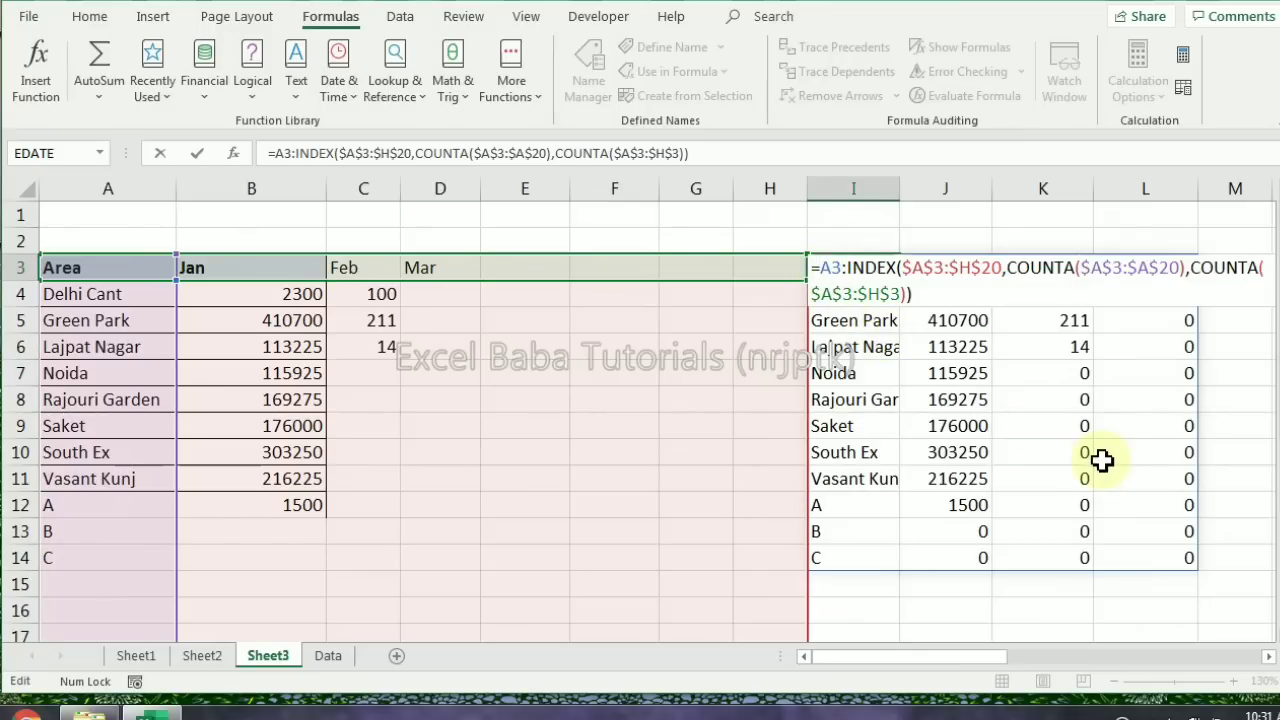
left_click_drag(935, 294, 826, 268)
key("ctrl+c")
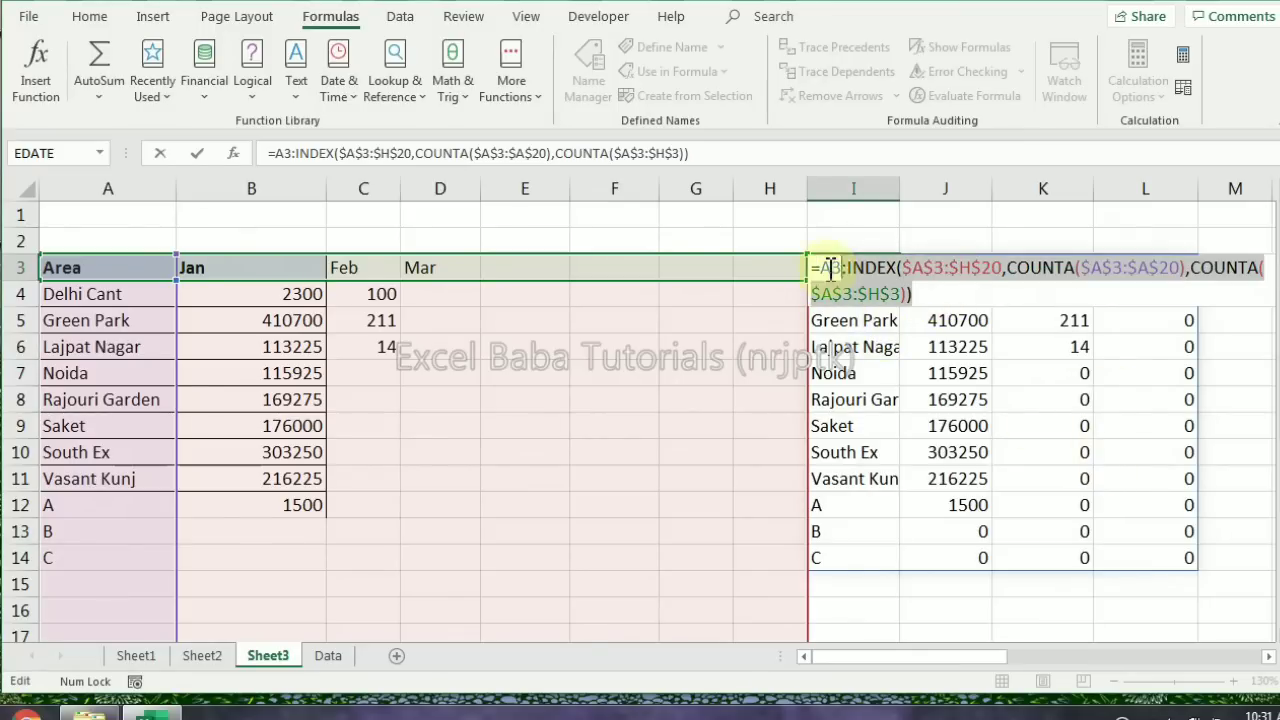
key("Delete")
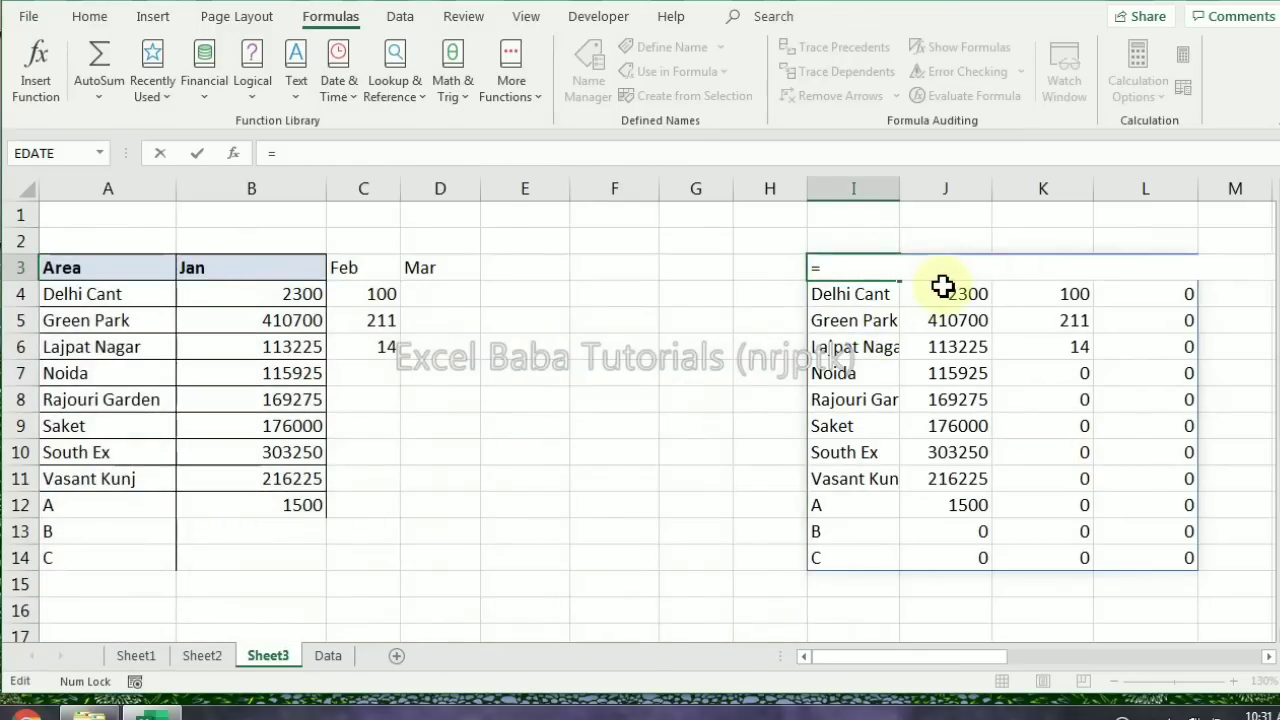
type("in")
key("Tab")
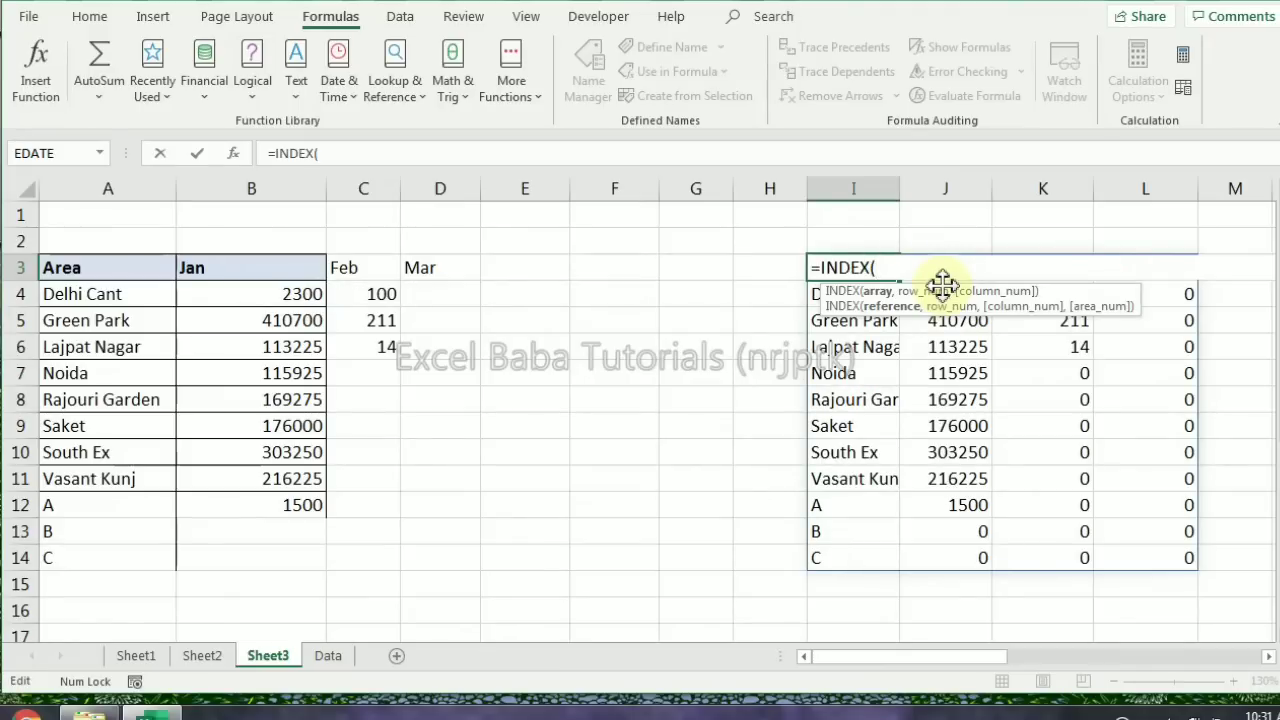
key("ctrl+v")
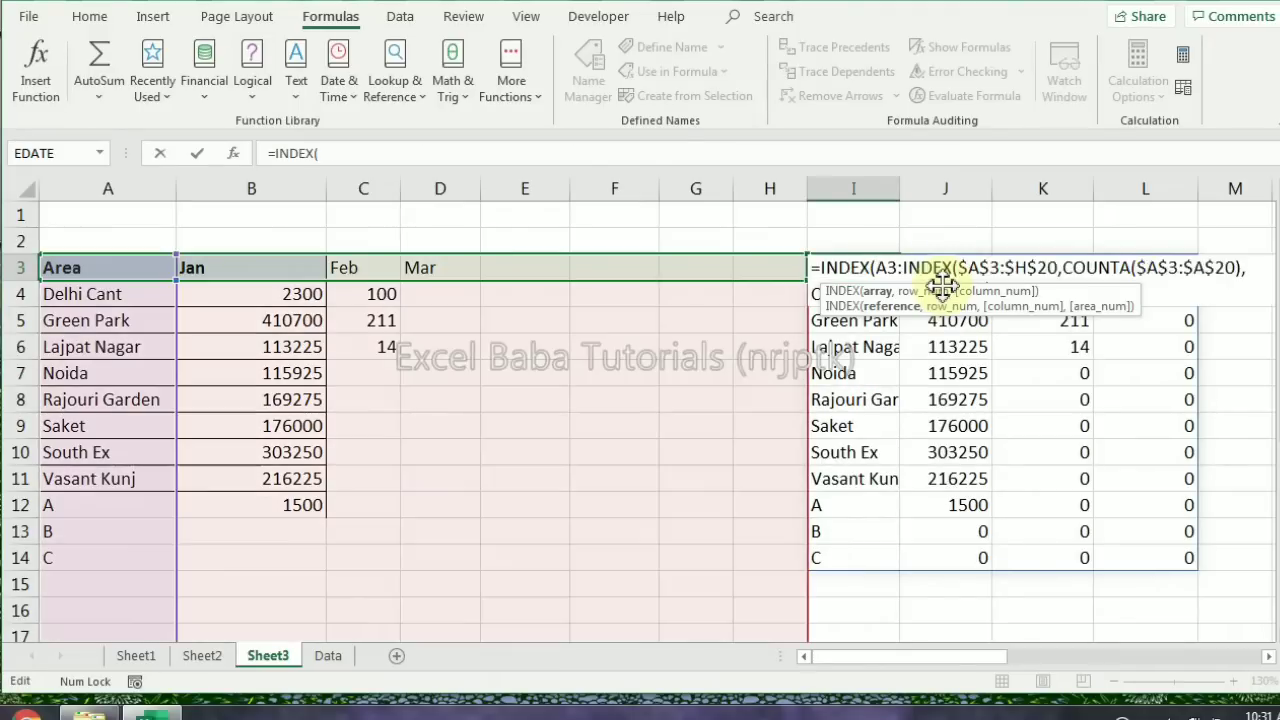
Give the outer INDEX row number 2 and column number 4 and enter the formula in I3
type(",")
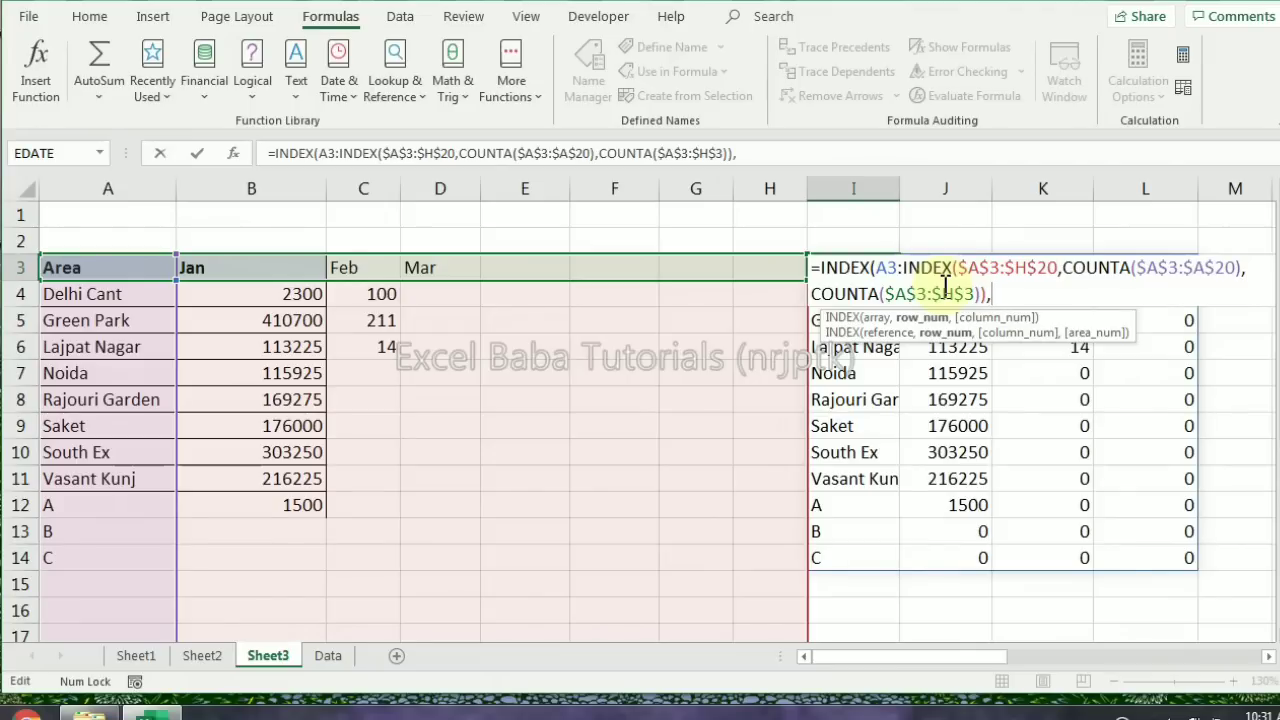
type("2,4")
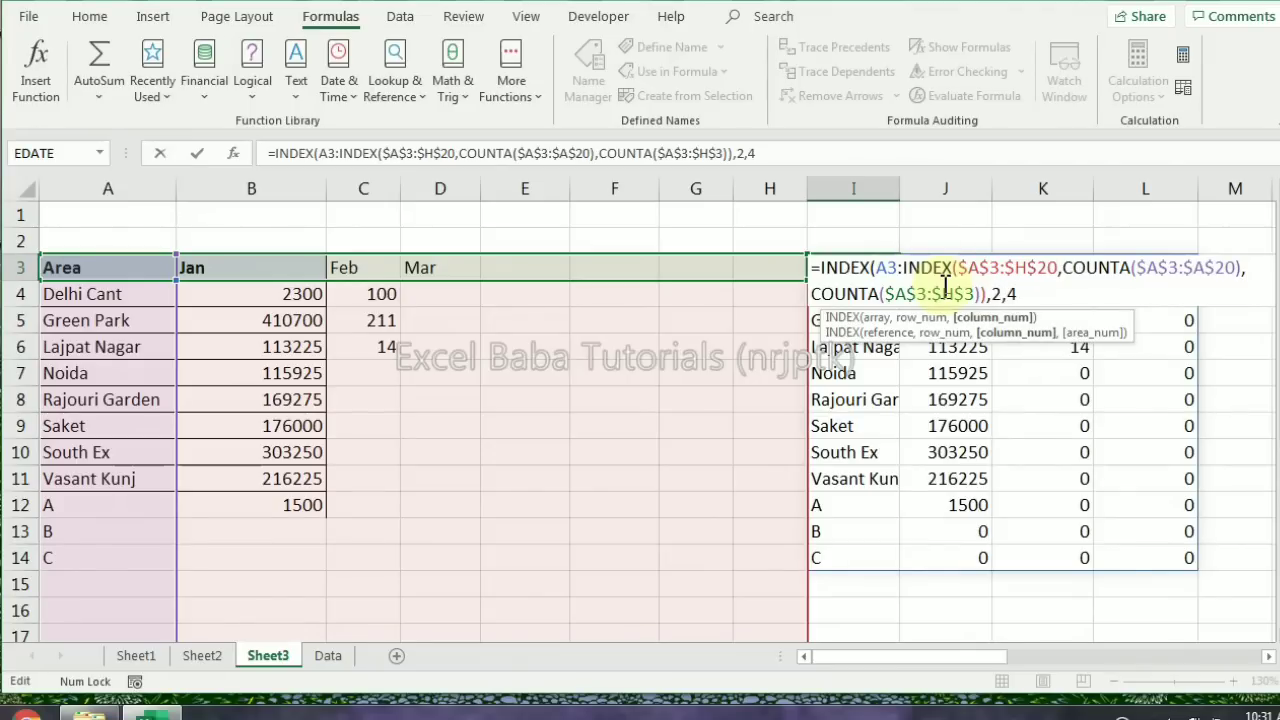
type(")")
key("Return")
key("Up")
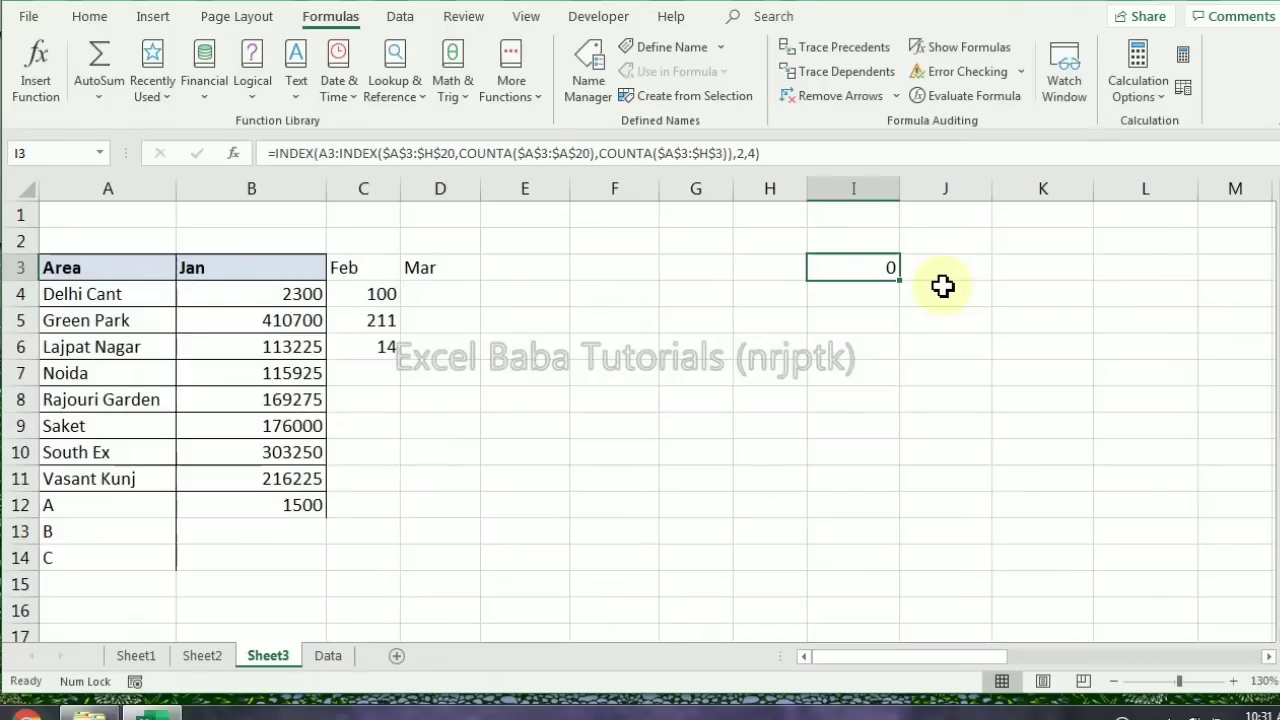
Change the outer INDEX column number in I3 to 3
key("F2")
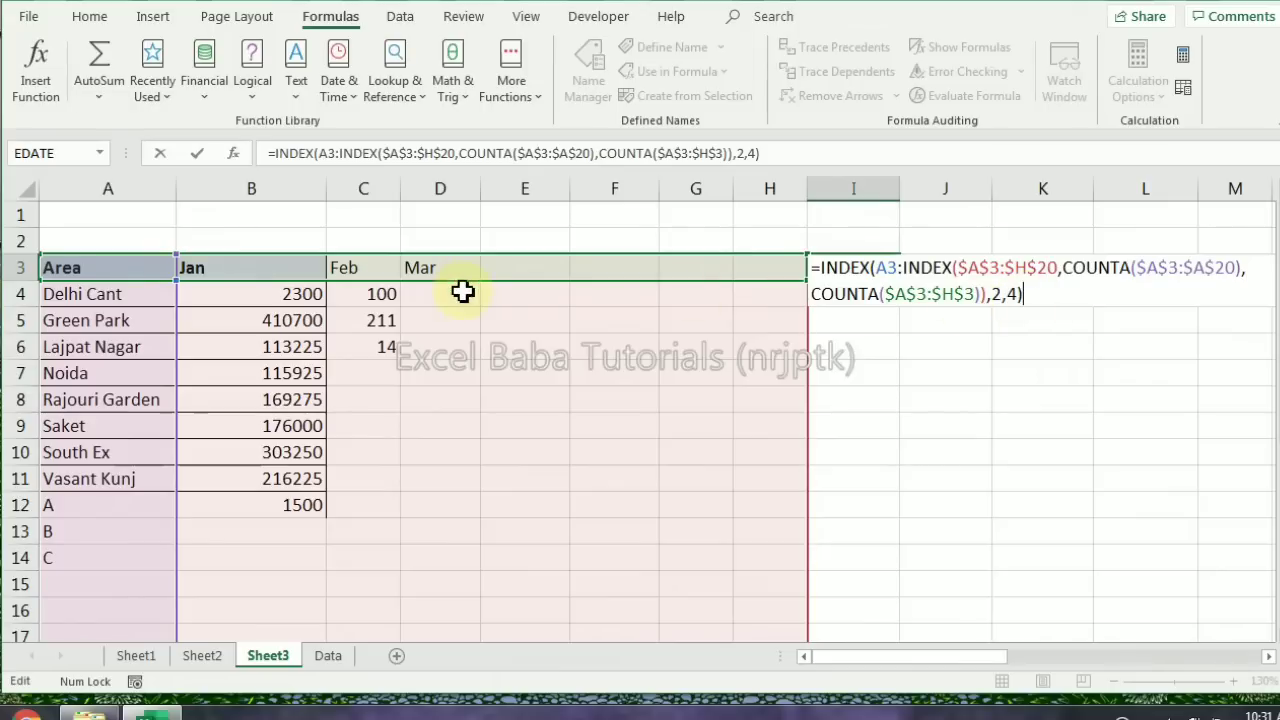
left_click(1016, 293)
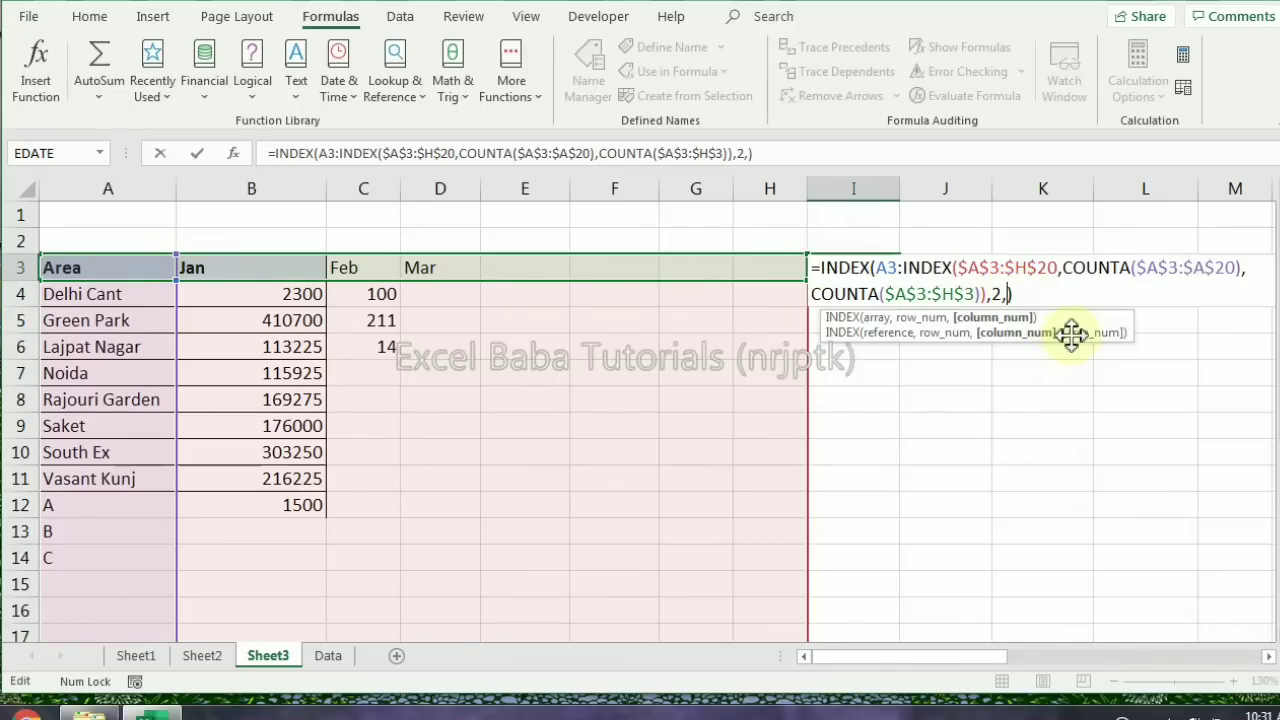
type("3")
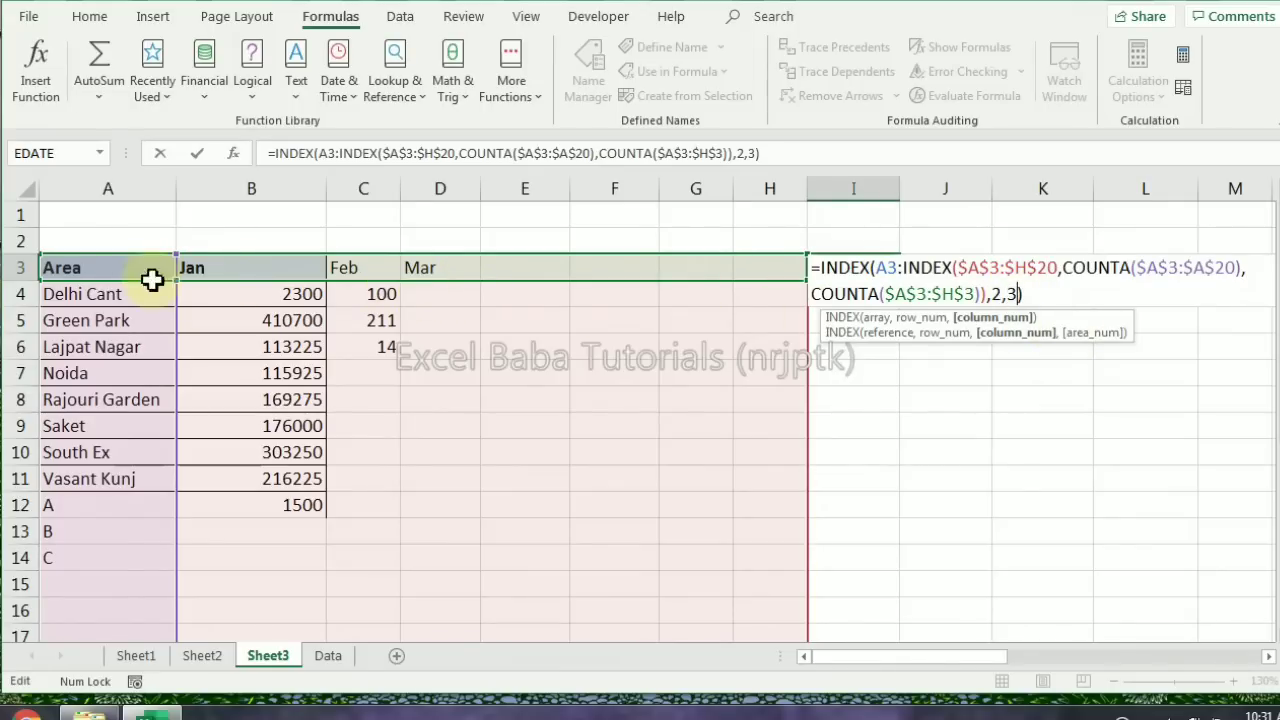
key("Return")
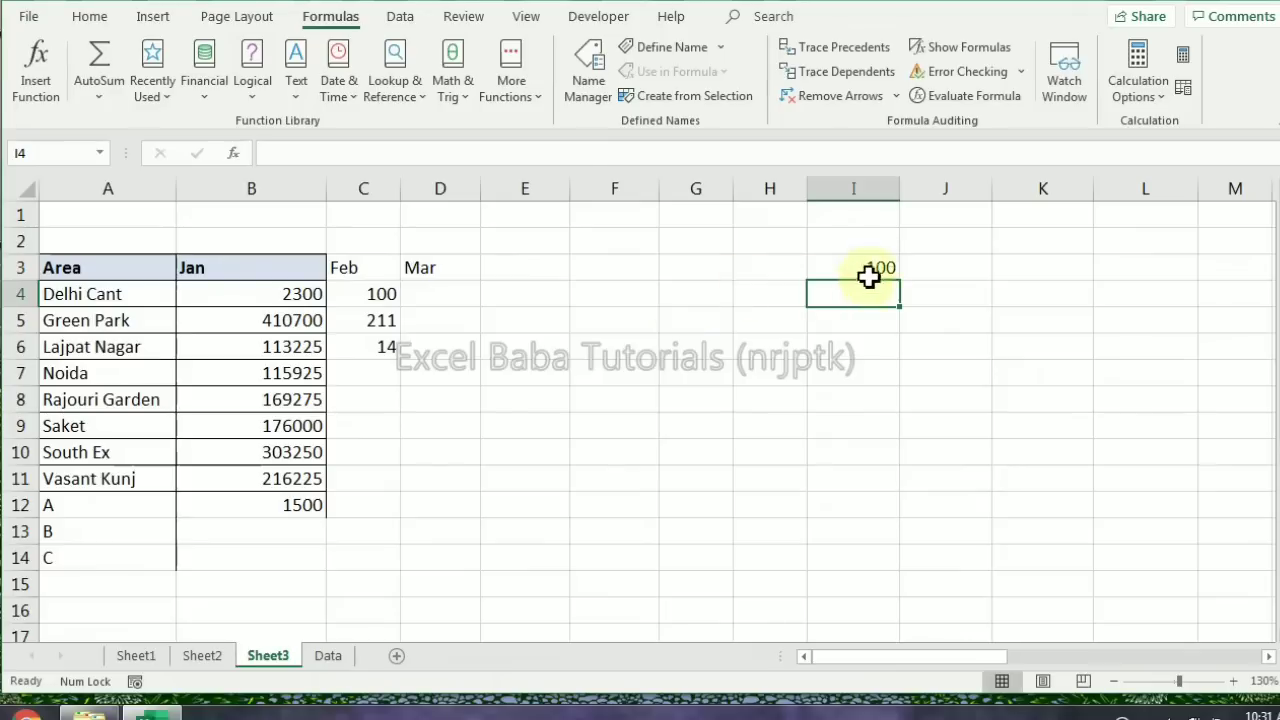
left_click(858, 270)
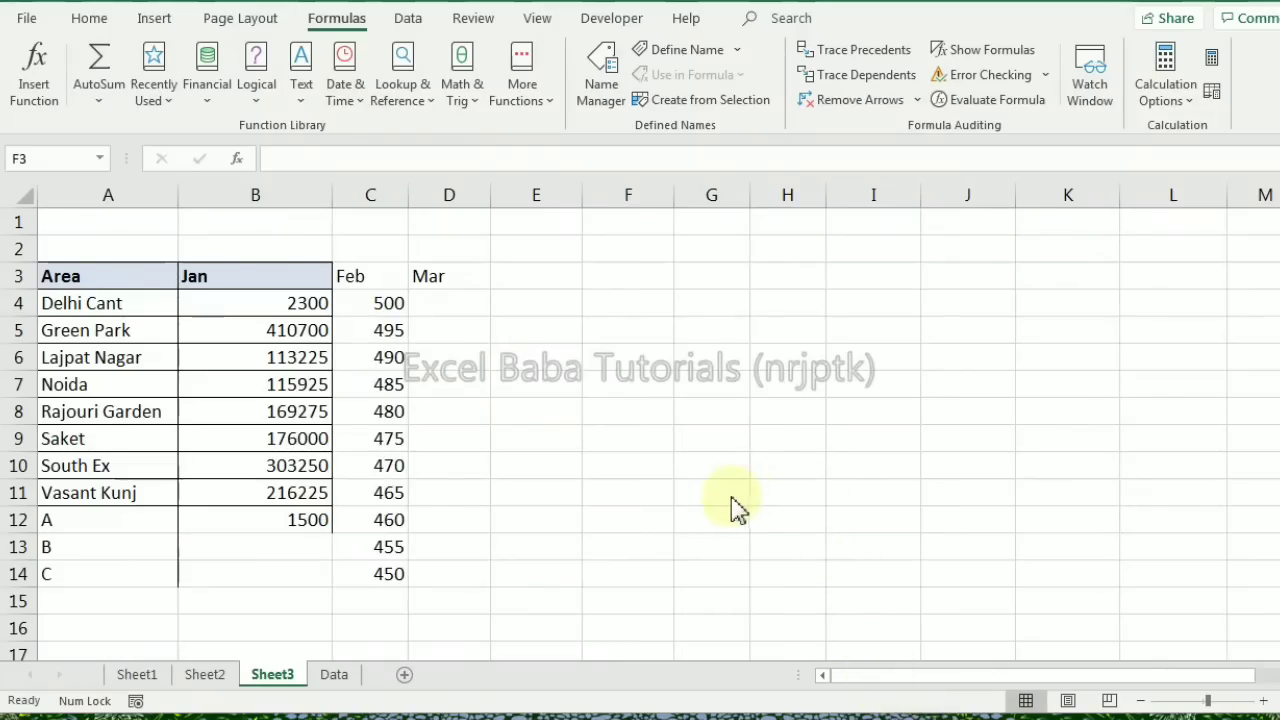
left_click(630, 285)
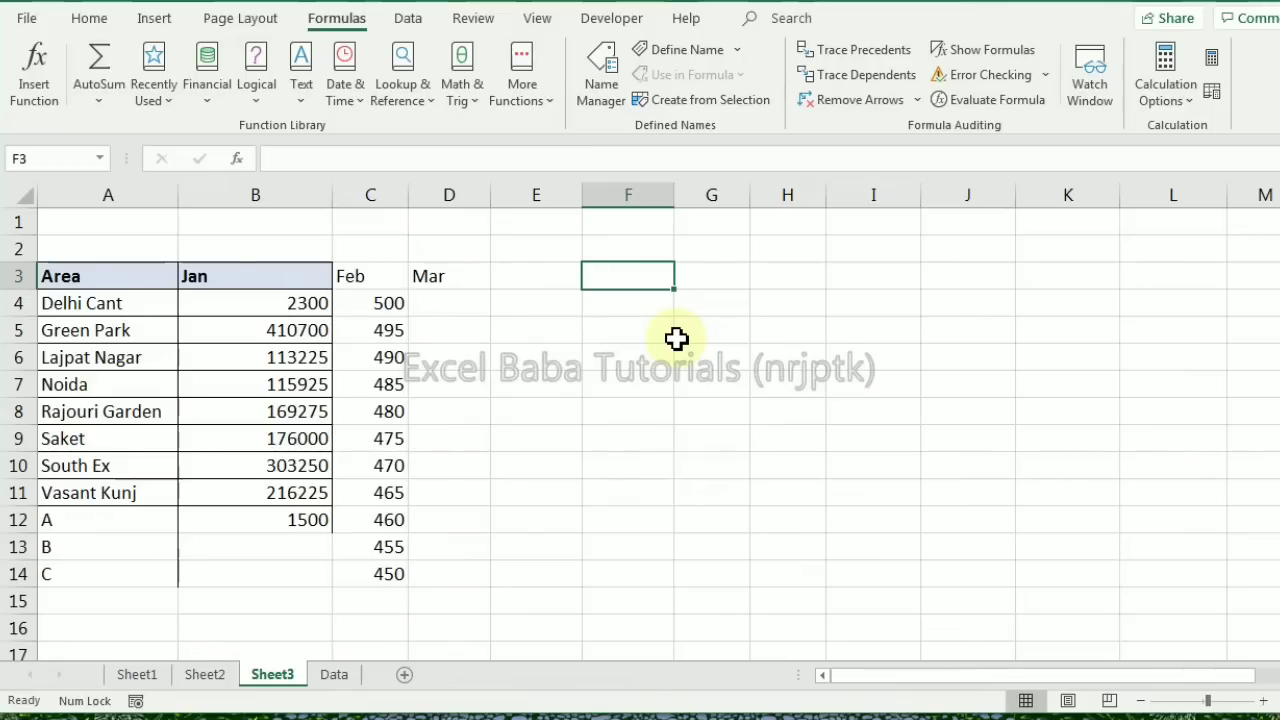
type("=ind")
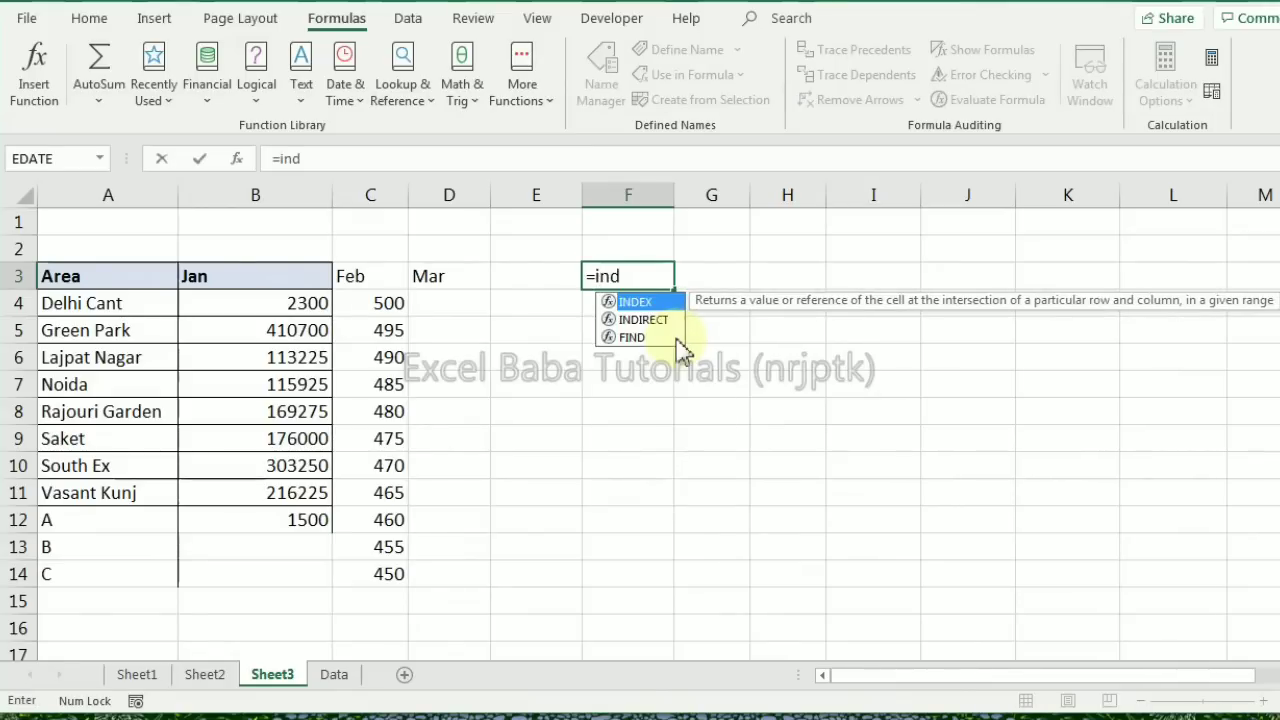
key("Tab")
key("Left")
key("Left")
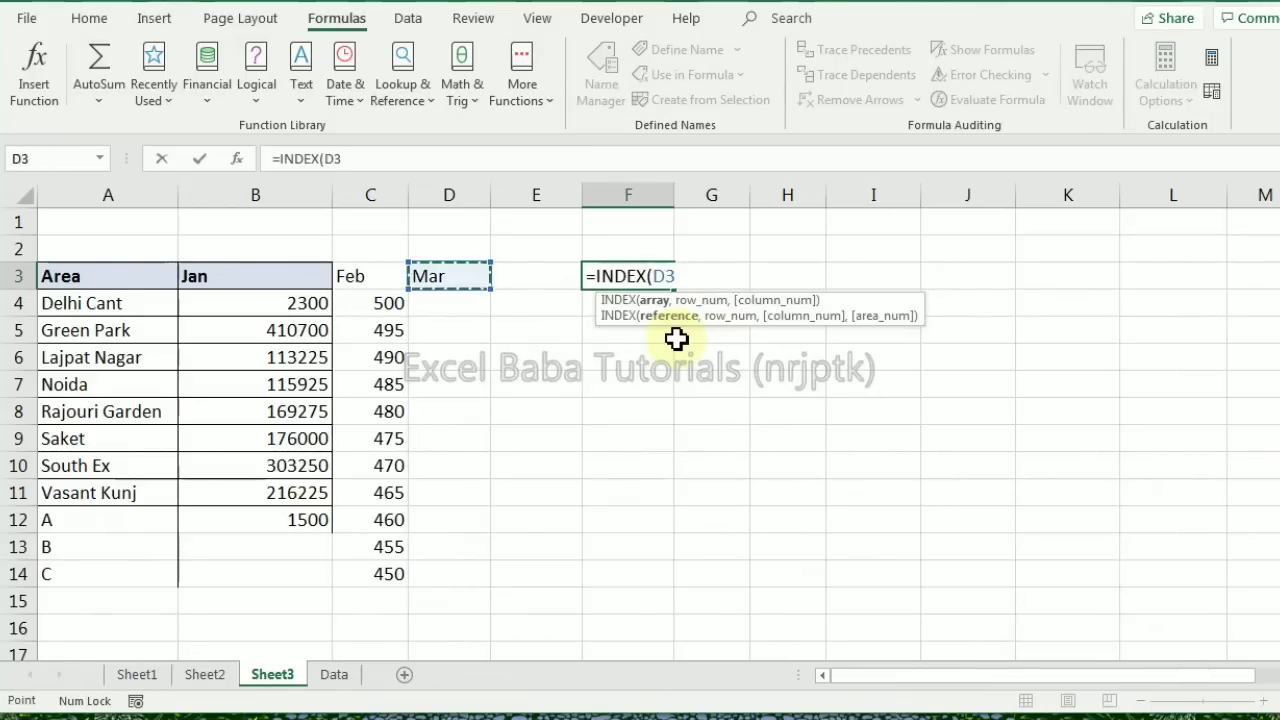
key("shift+Down")
key("shift+Down")
key("shift+Down")
type(",")
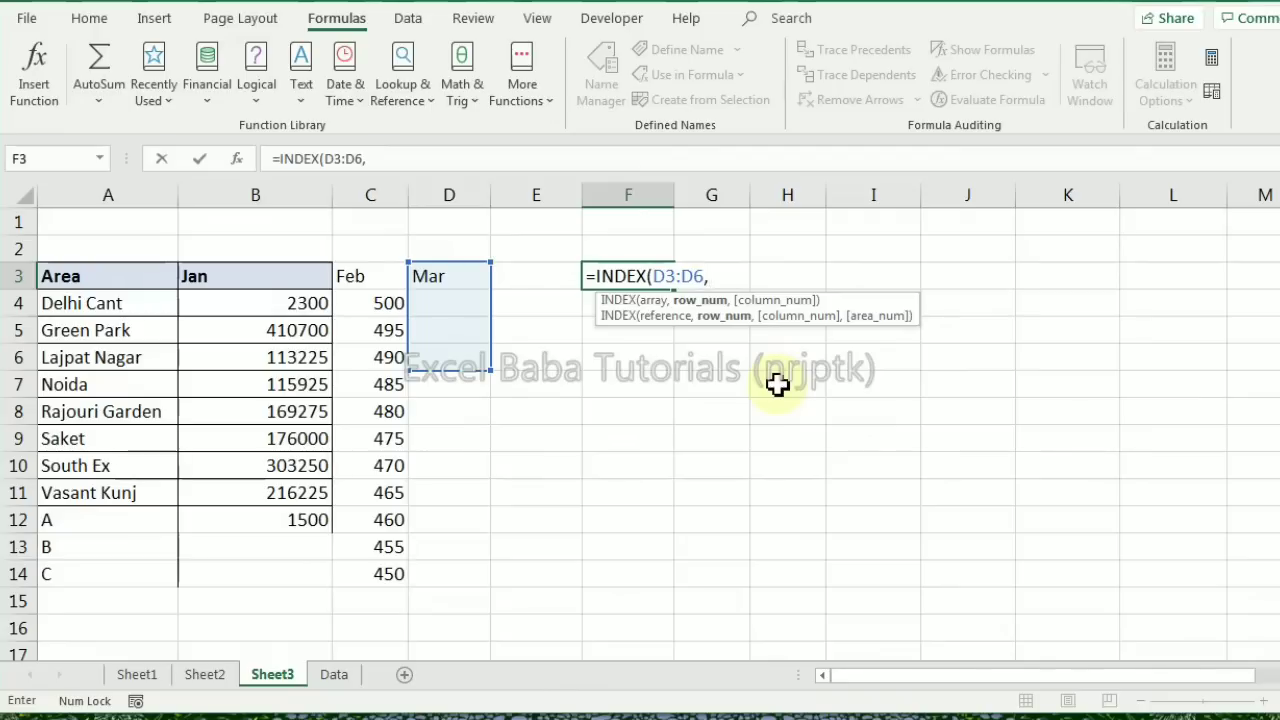
key("Escape")
Set the Feb value for Delhi Cant in C4 to 100
key("Left")
key("Left")
key("Left")
key("Down")
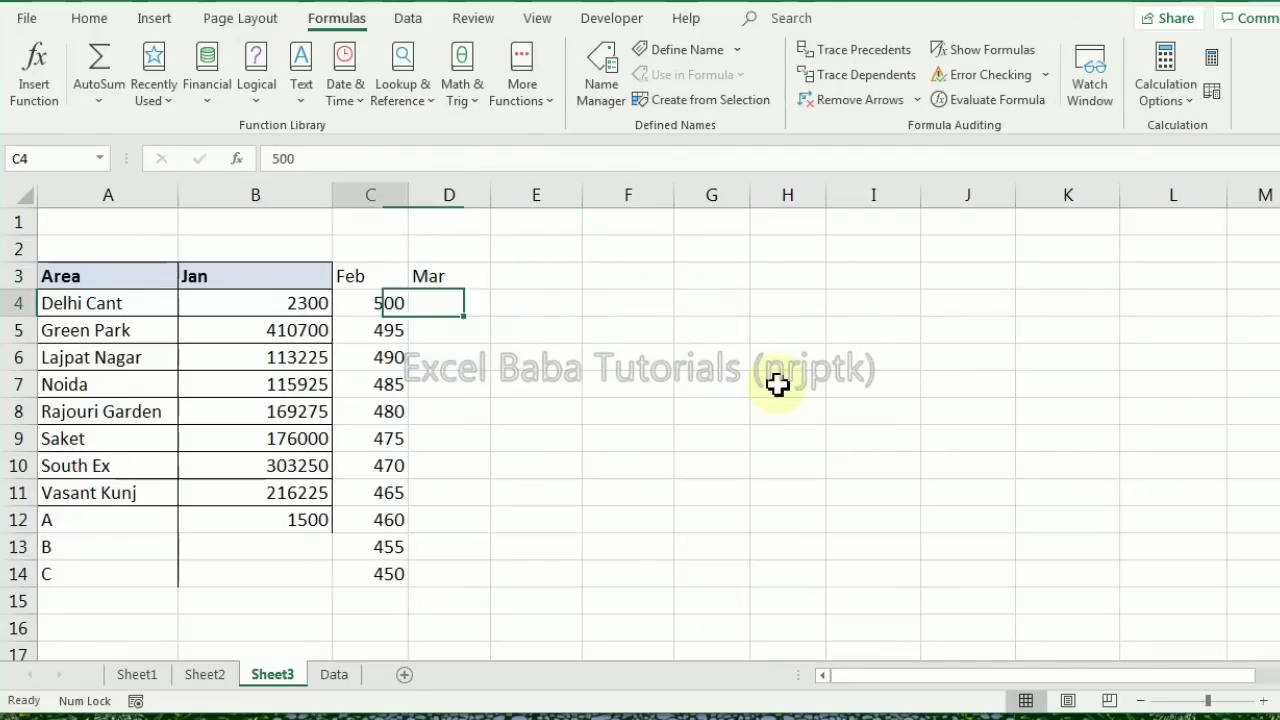
type("100")
key("Return")
Enter +C4+5 in C5 and copy it down to C14 to make the Feb values ascend
type("+")
key("Up")
type("+1")
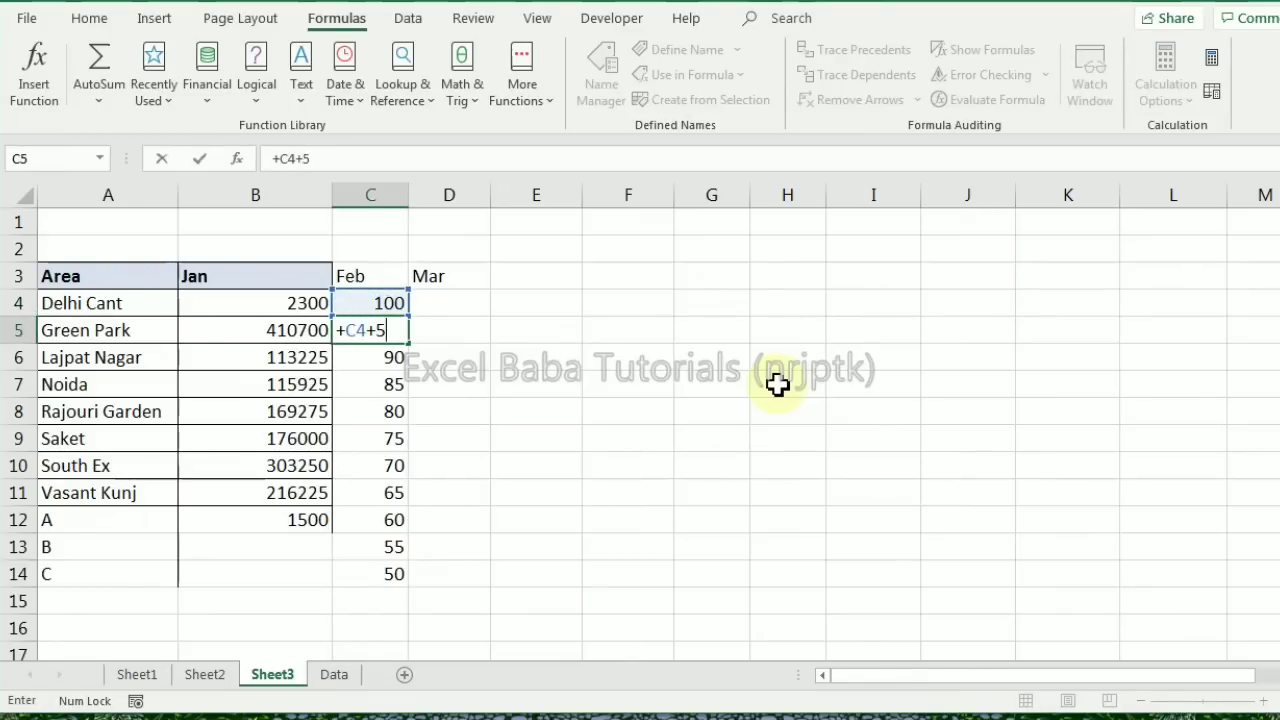
key("Return")
key("Up")
key("ctrl+c")
key("Down")
key("Up")
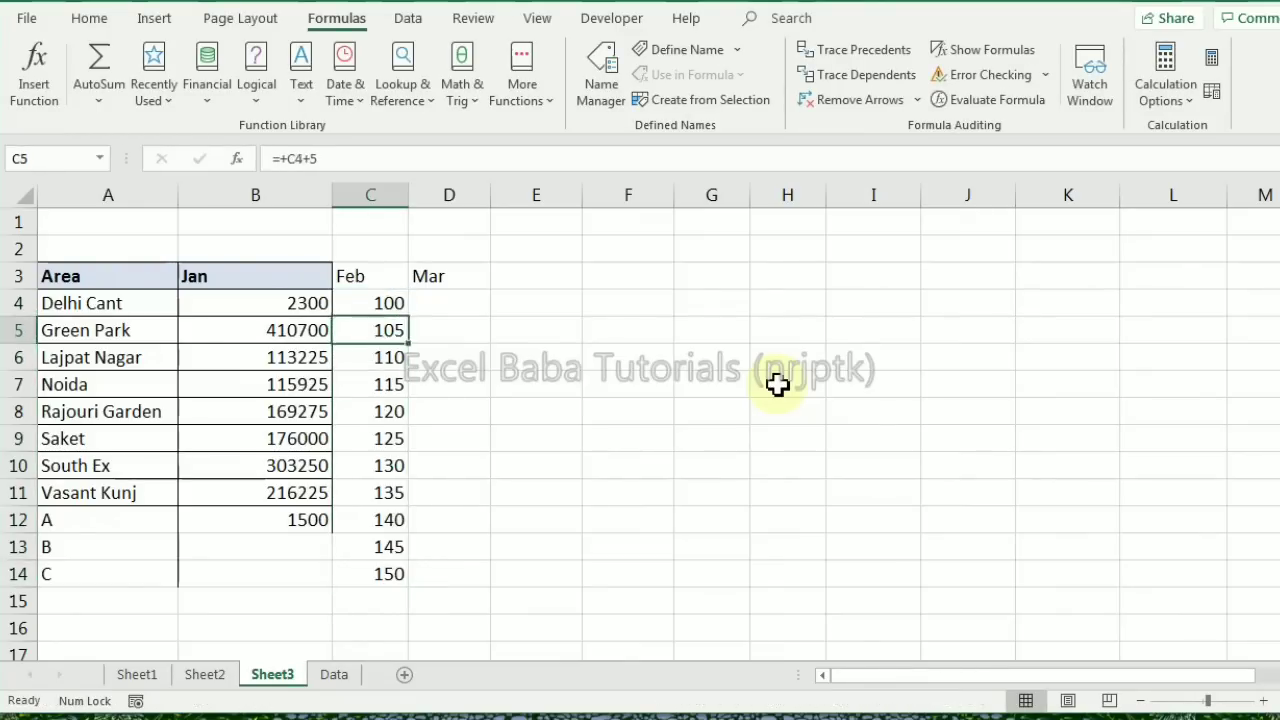
Enter the formula =MATCH(105,C3:C14) in F4 to find the position of 105 in the Feb column
key("Up")
key("Up")
key("Right")
key("Right")
key("Right")
key("Down")
type("=m")
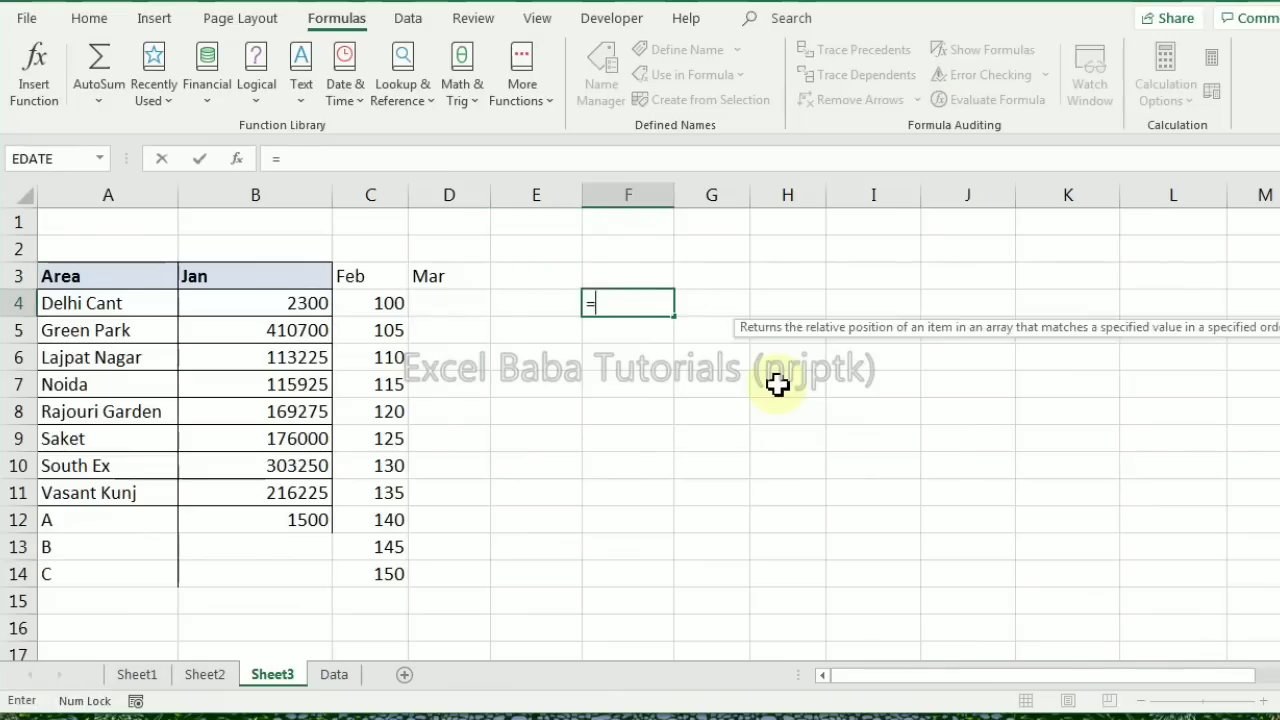
key("Tab")
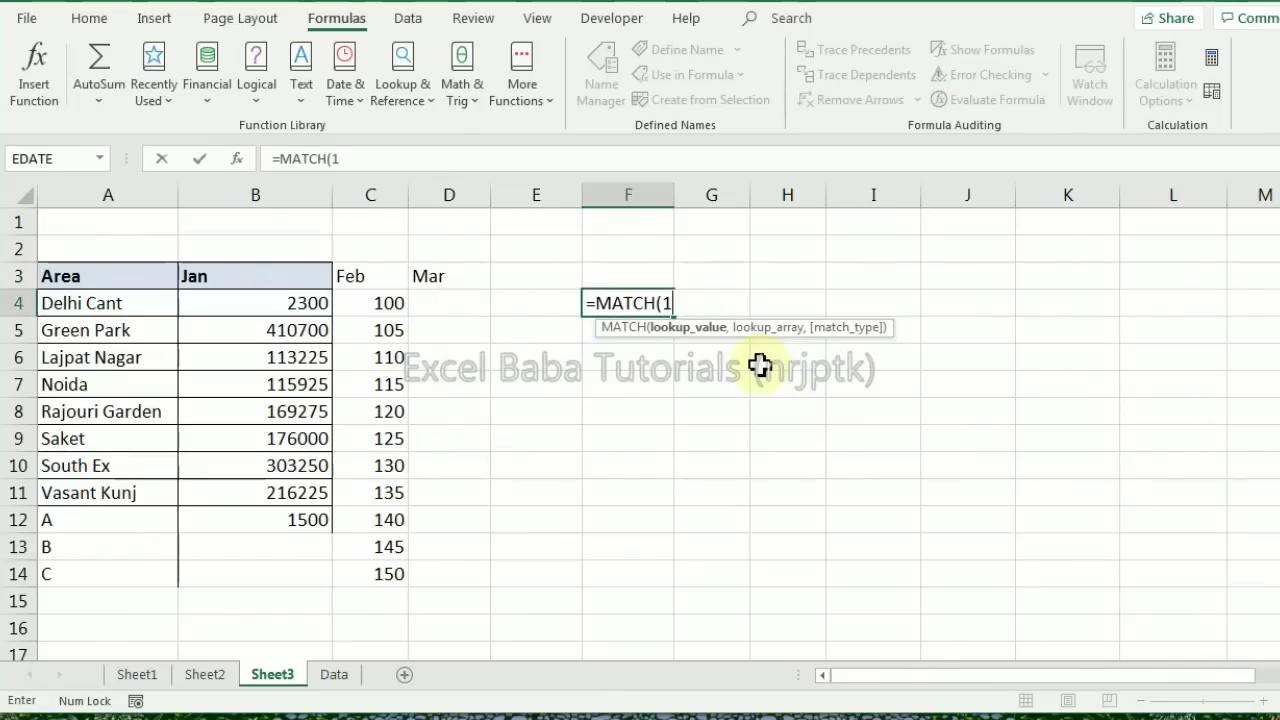
type("105,")
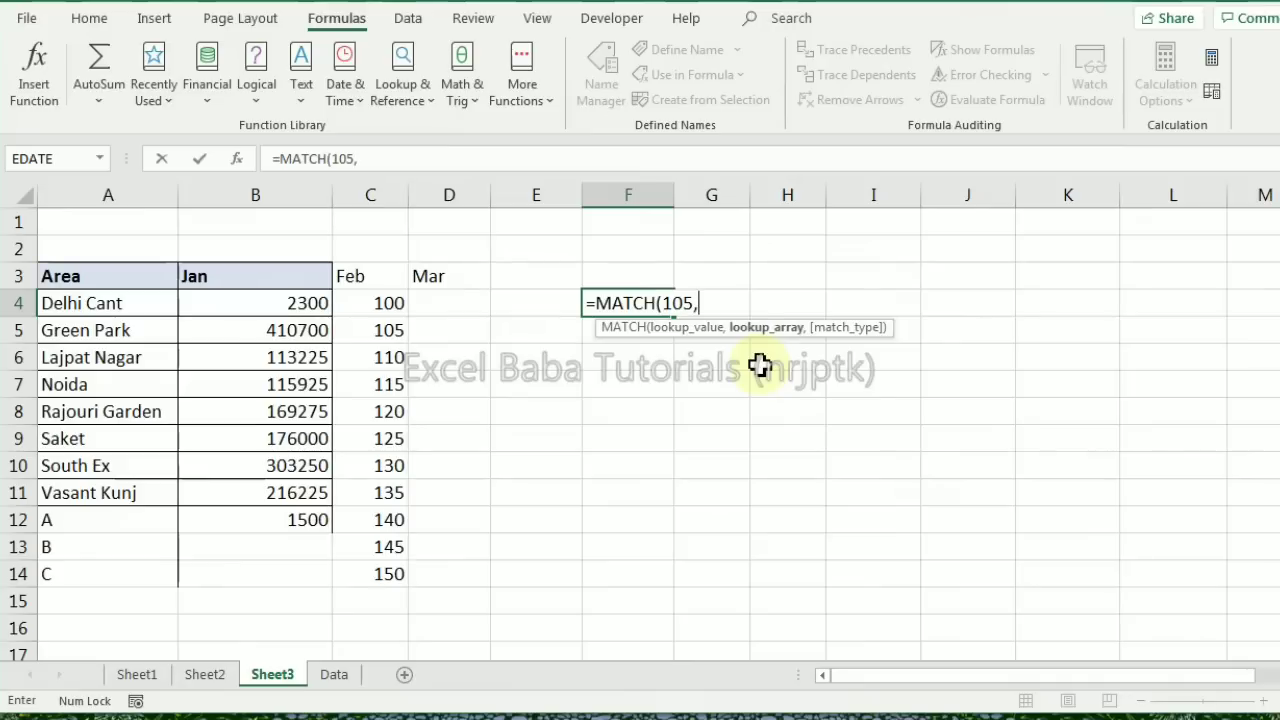
left_click_drag(369, 279, 371, 574)
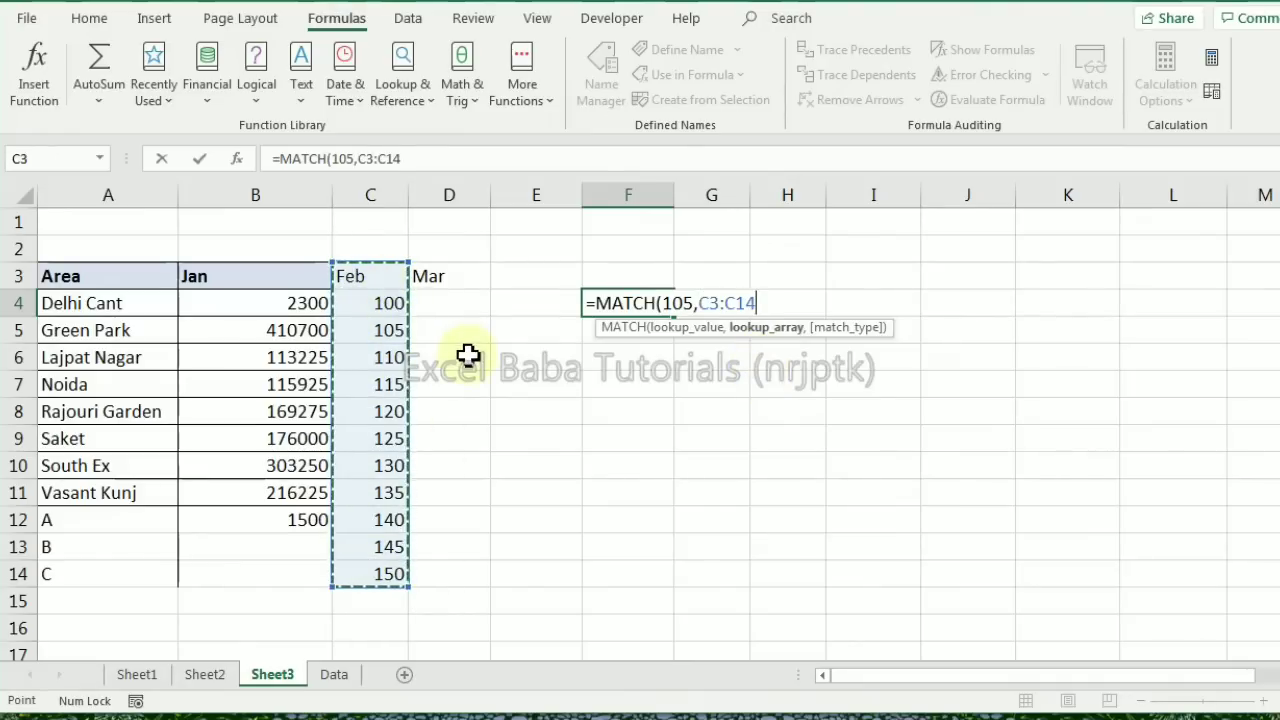
type(")")
key("Return")
key("Up")
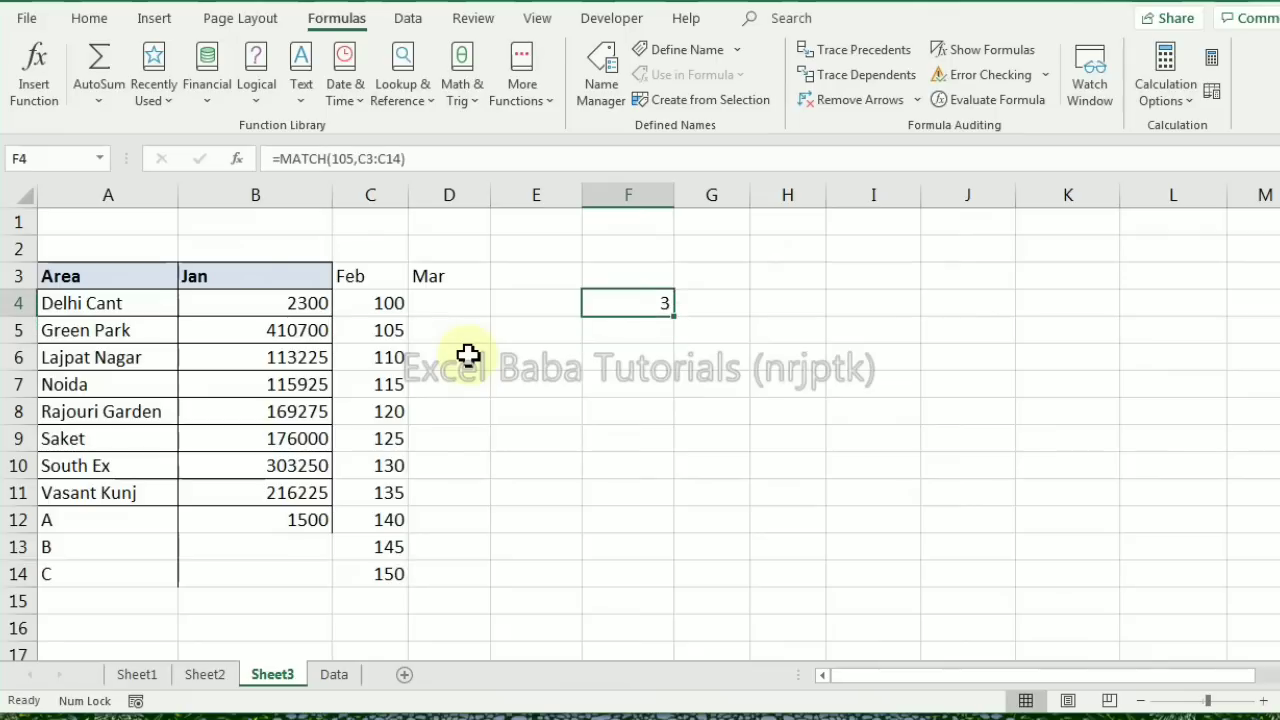
Change the MATCH lookup value in F4 to 109 and add match type 1 (Less than)
key("F2")
type(",")
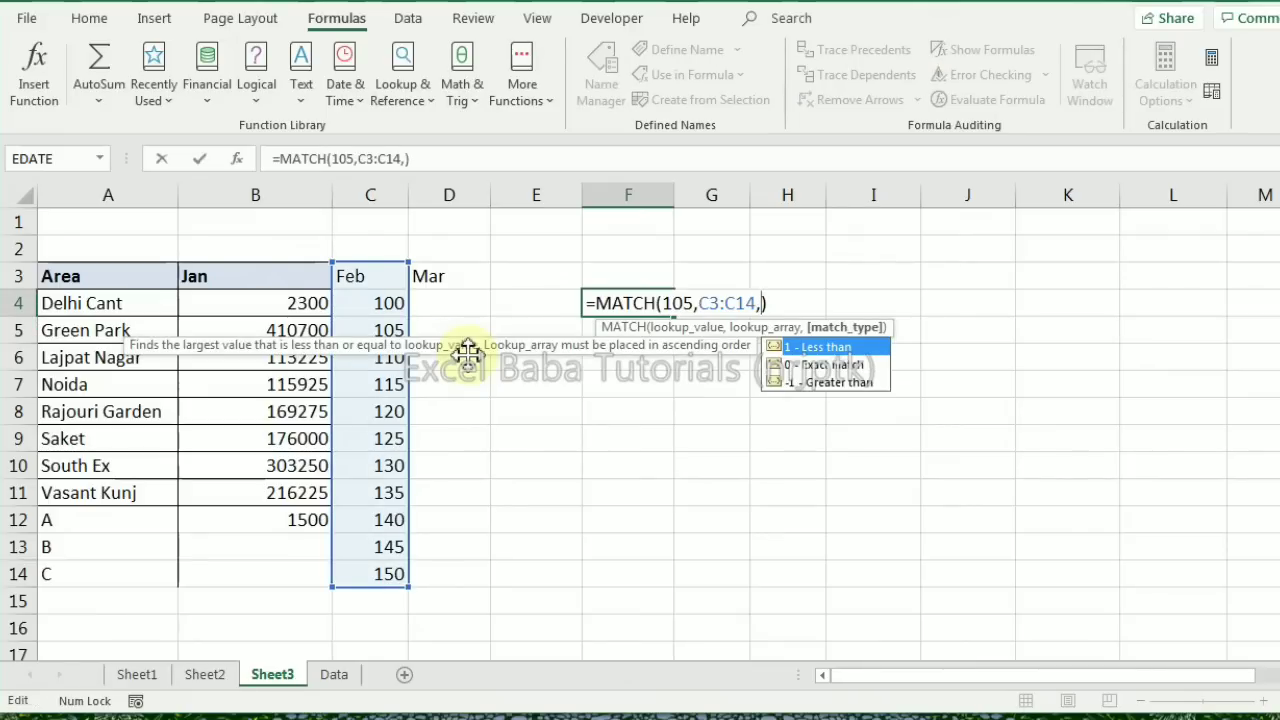
key("BackSpace")
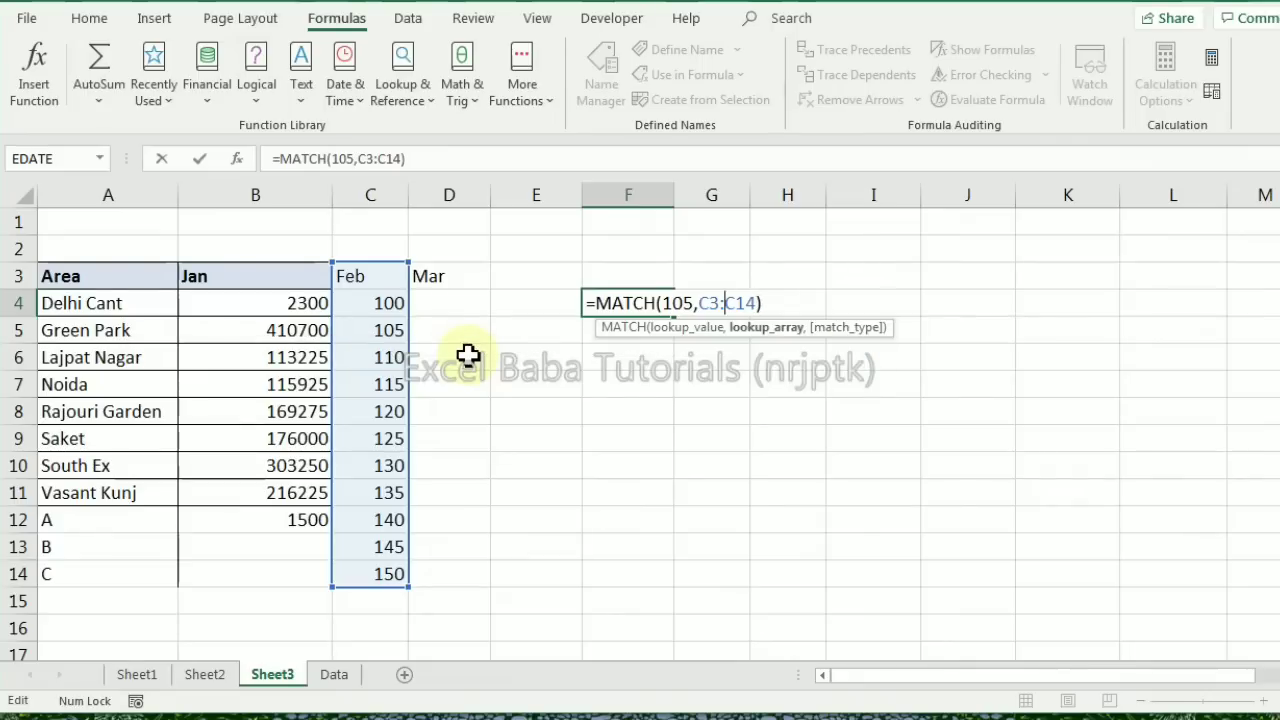
key("Left")
key("BackSpace")
type("9")
key("End")
key("Left")
type(",1")
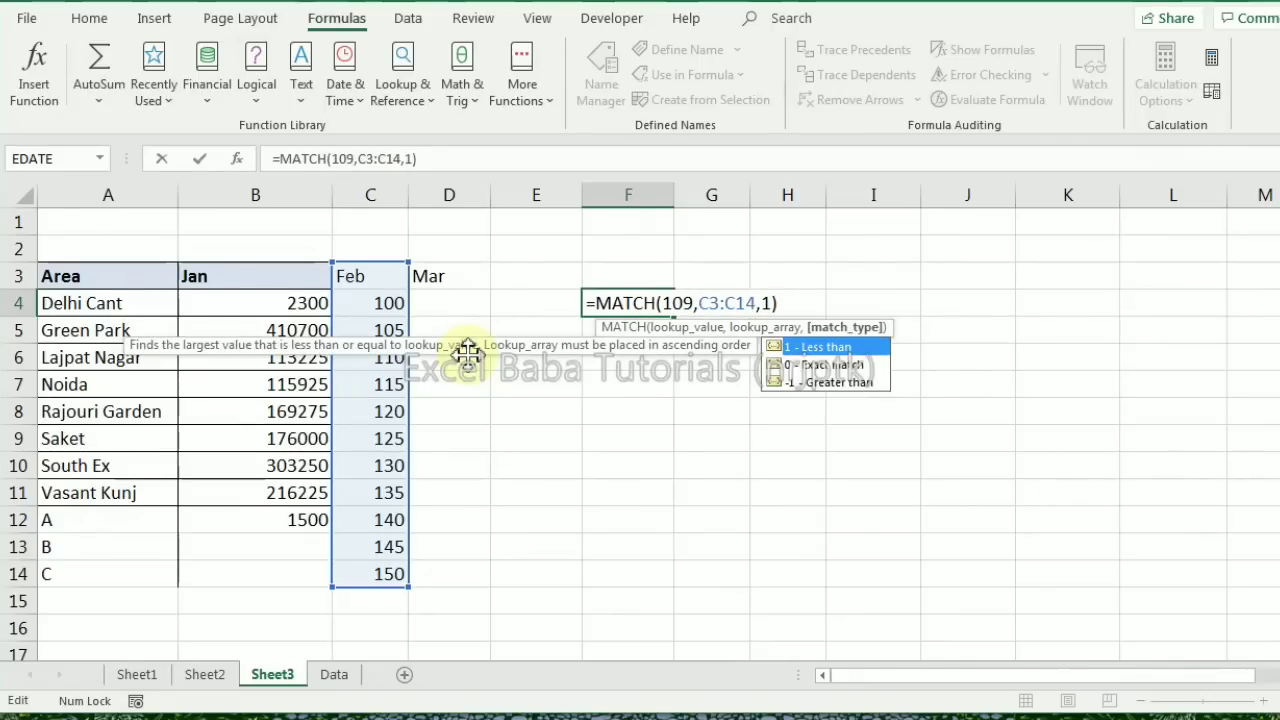
key("Return")
key("Up")
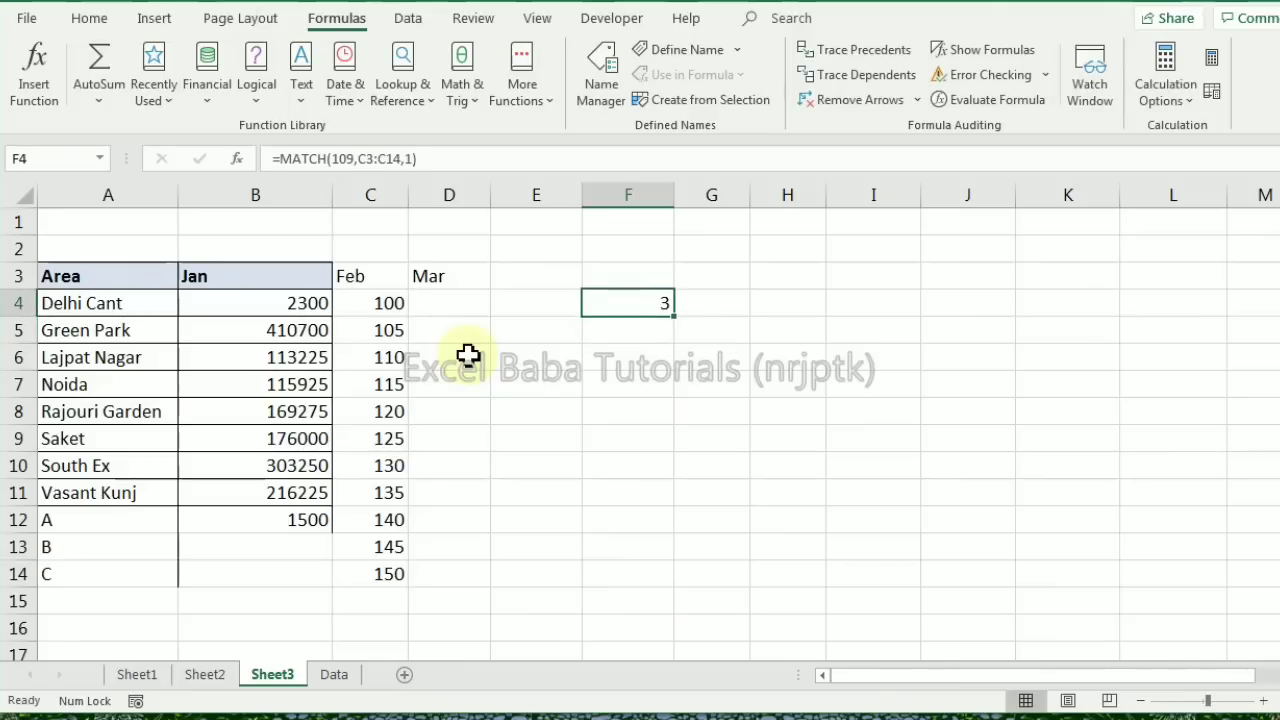
Compare the first Feb values in column C with the MATCH result in F4 and review its formula
key("Left")
key("Left")
key("Down")
key("Down")
key("Left")
key("Up")
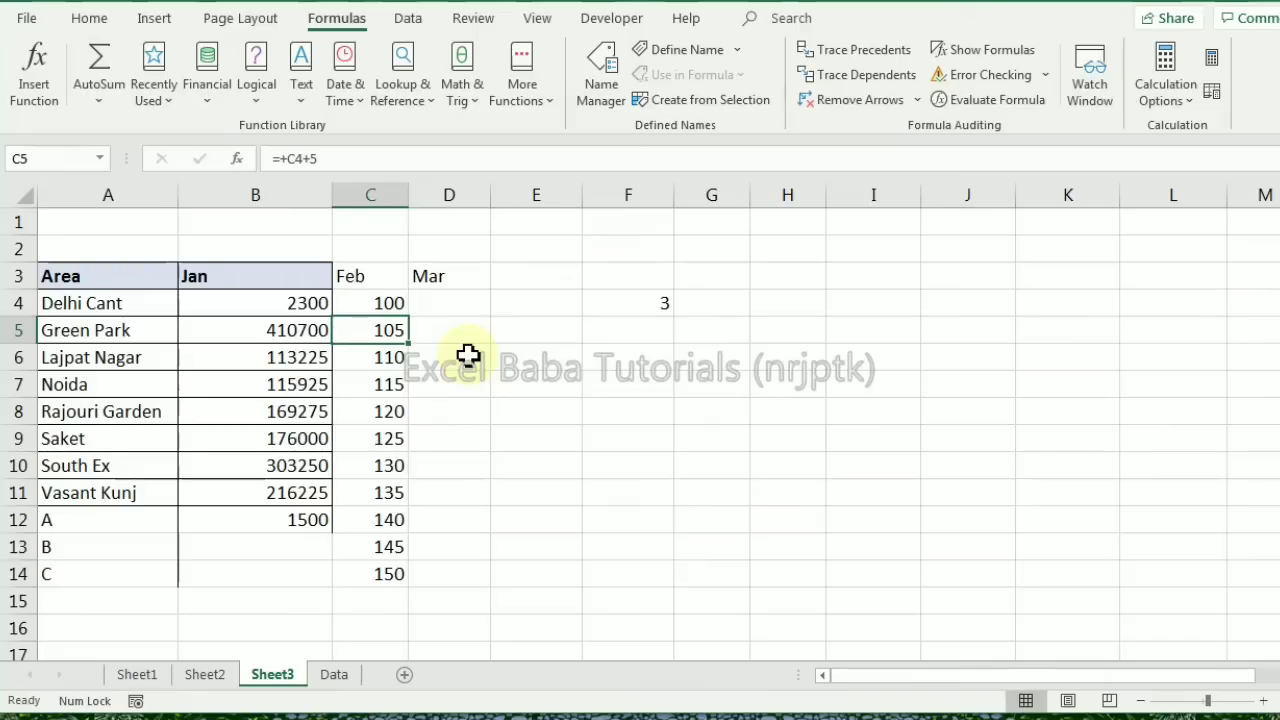
key("Up")
key("Right")
key("Right")
key("Right")
key("Up")
key("Down")
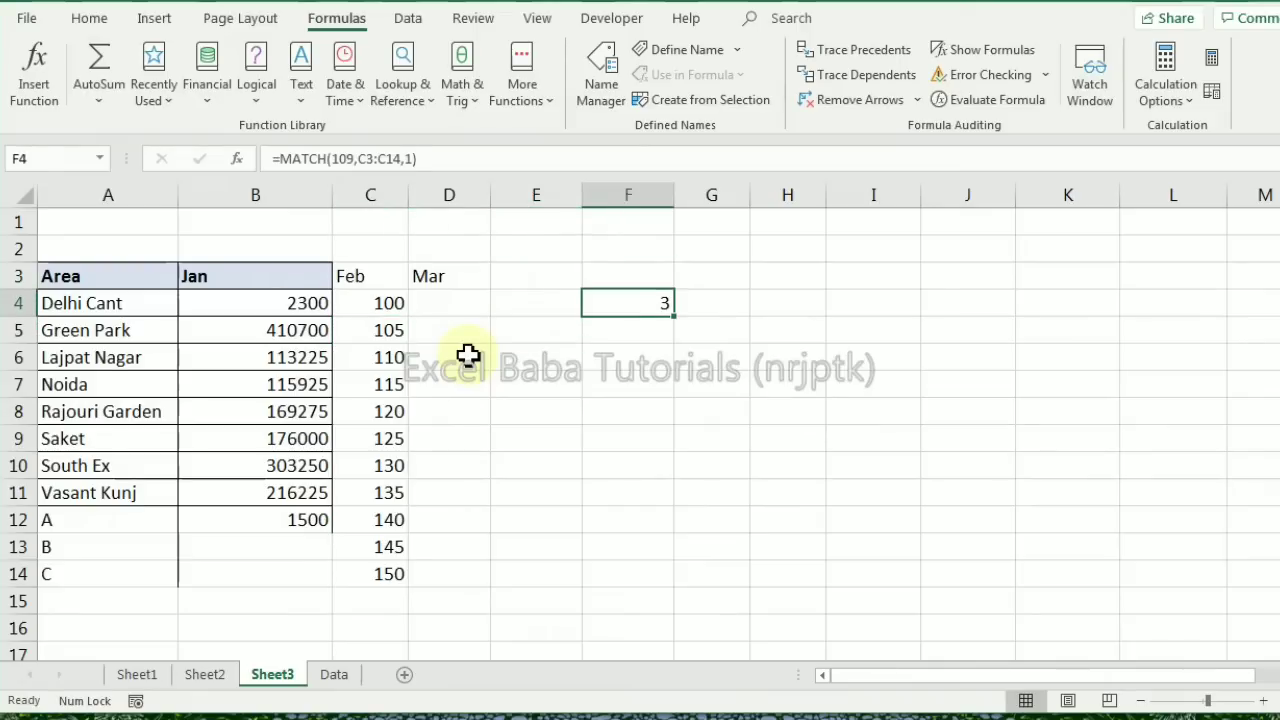
key("F2")
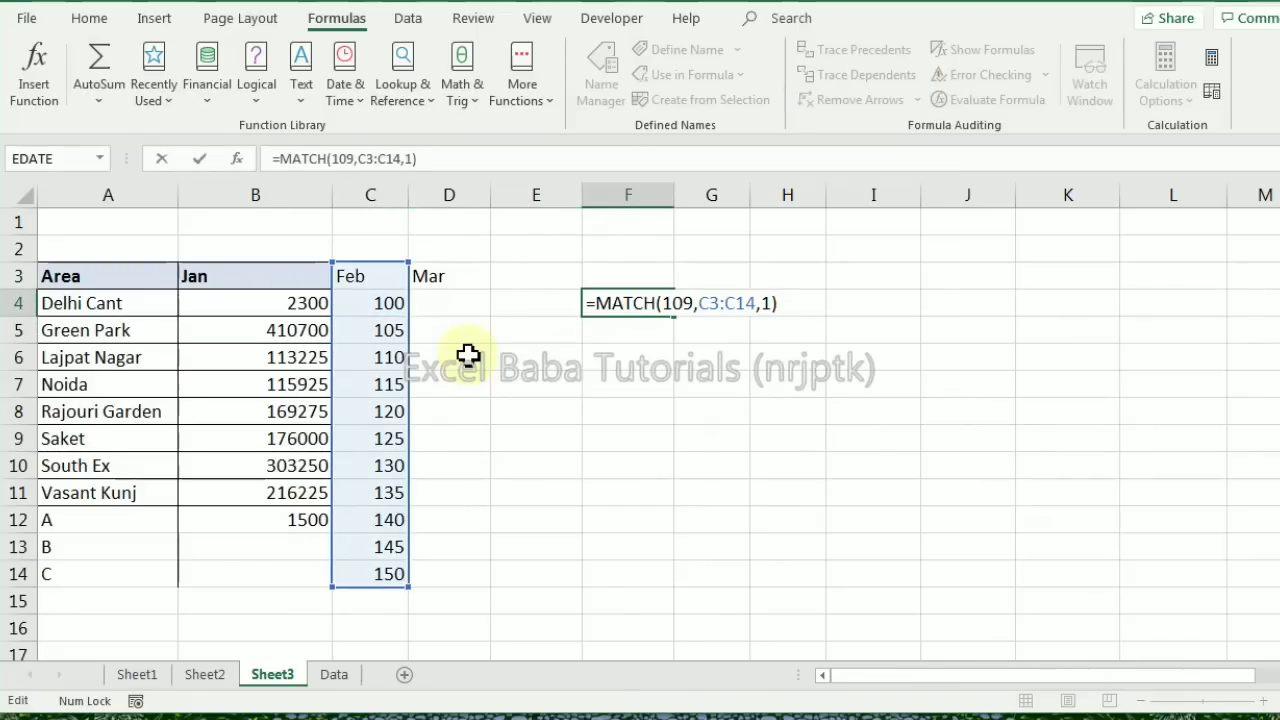
key("Escape")
Enter 500 in C4 and the formula +C4-5 in C5 of the Feb column
key("Left")
key("Left")
key("Left")
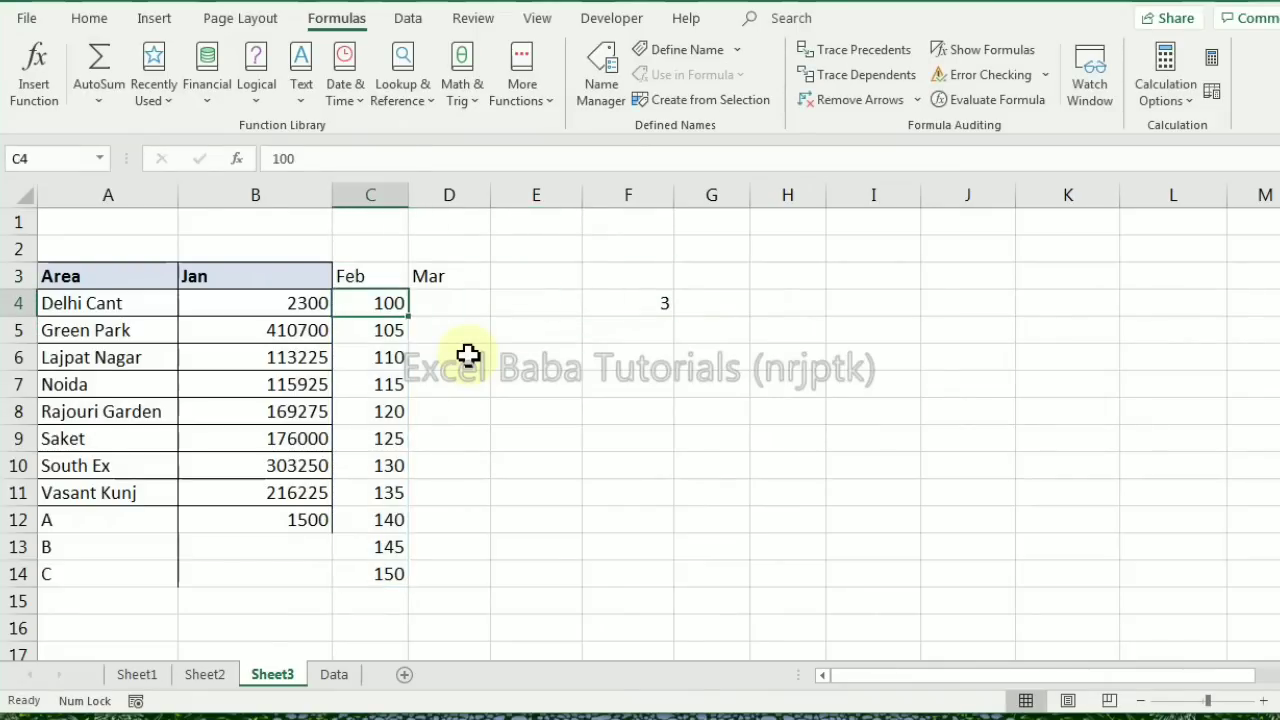
type("500")
key("Return")
type("+")
key("Up")
type("-")
key("ctrl+Return")
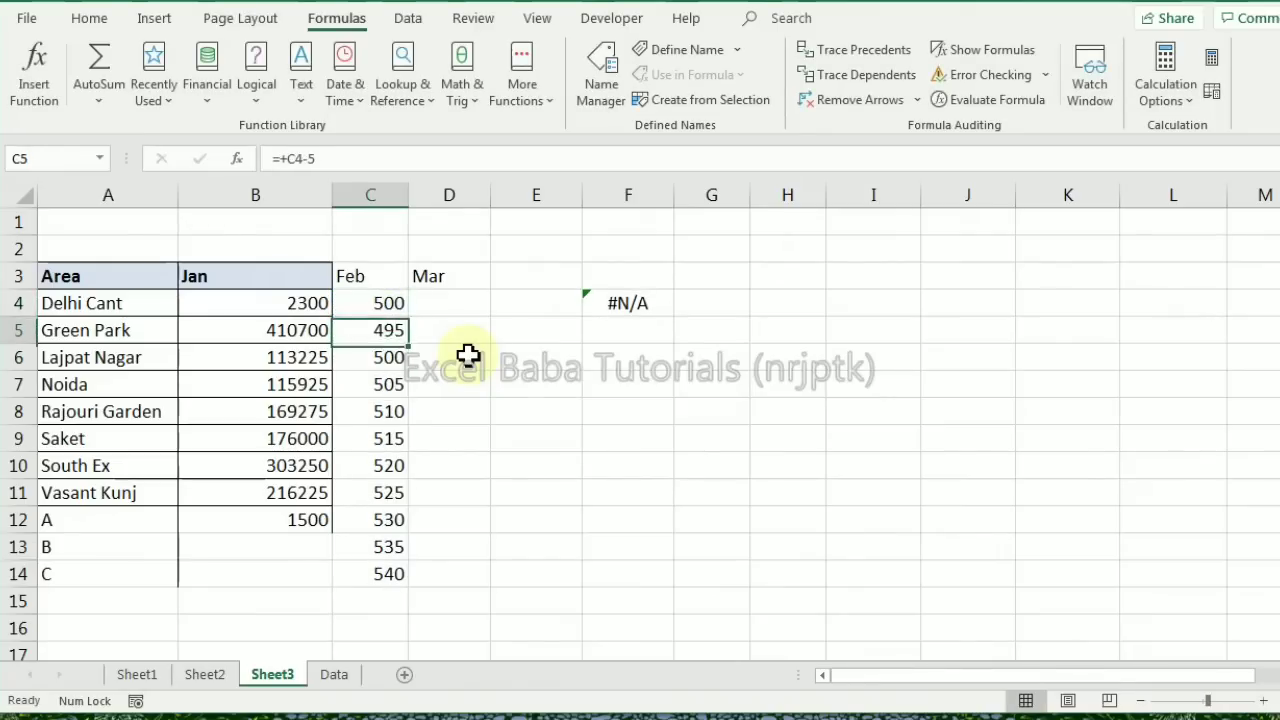
Copy the C5 formula down to C6:C14 to make the Feb values descend
key("ctrl+c")
key("Down")
key("ctrl+shift+Down")
key("Return")
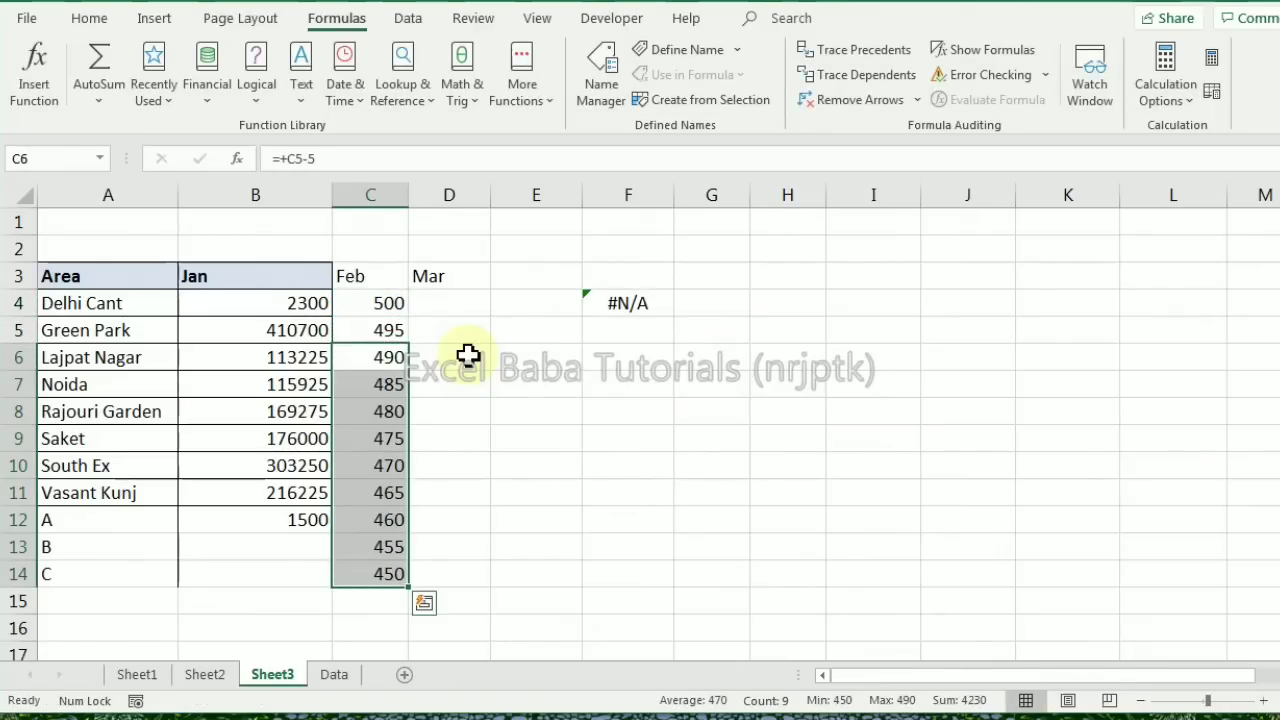
Change the match type in the F4 MATCH formula to -1 (Greater than)
key("Up")
key("Up")
key("Up")
key("Right")
key("Down")
key("Right")
key("Right")
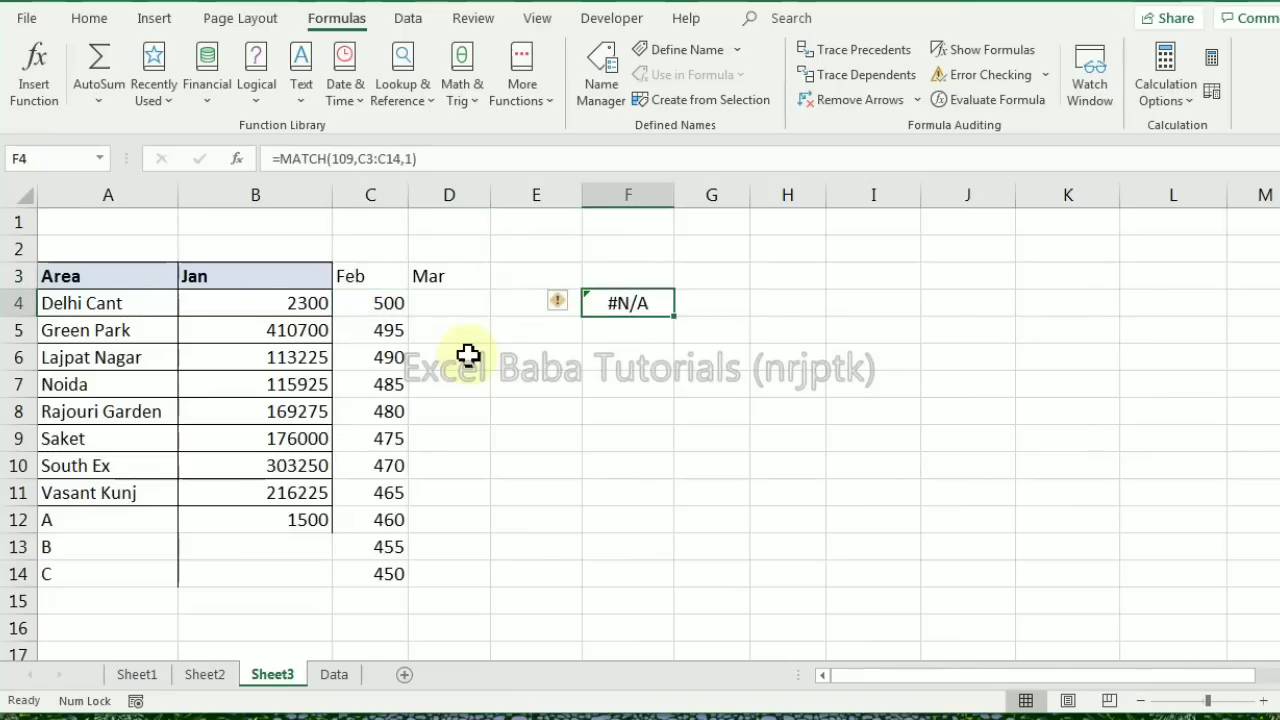
key("F2")
key("Left")
key("Left")
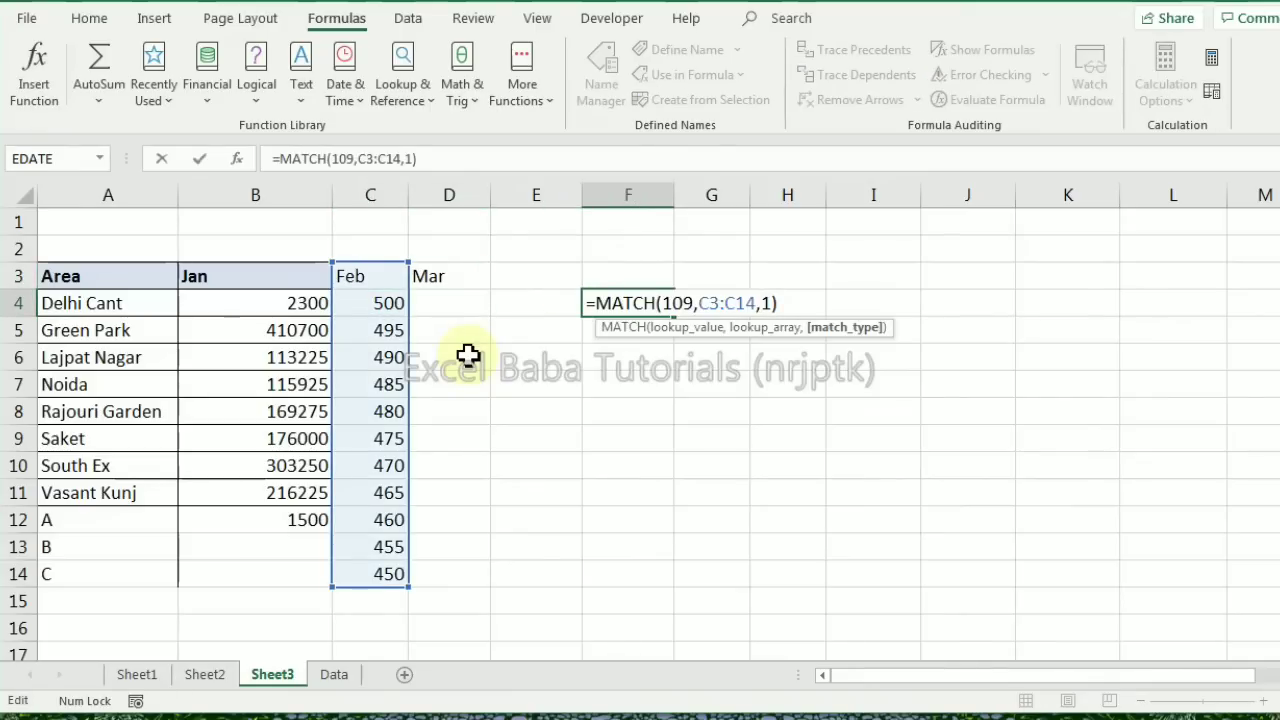
type("-")
key("Return")
key("Up")
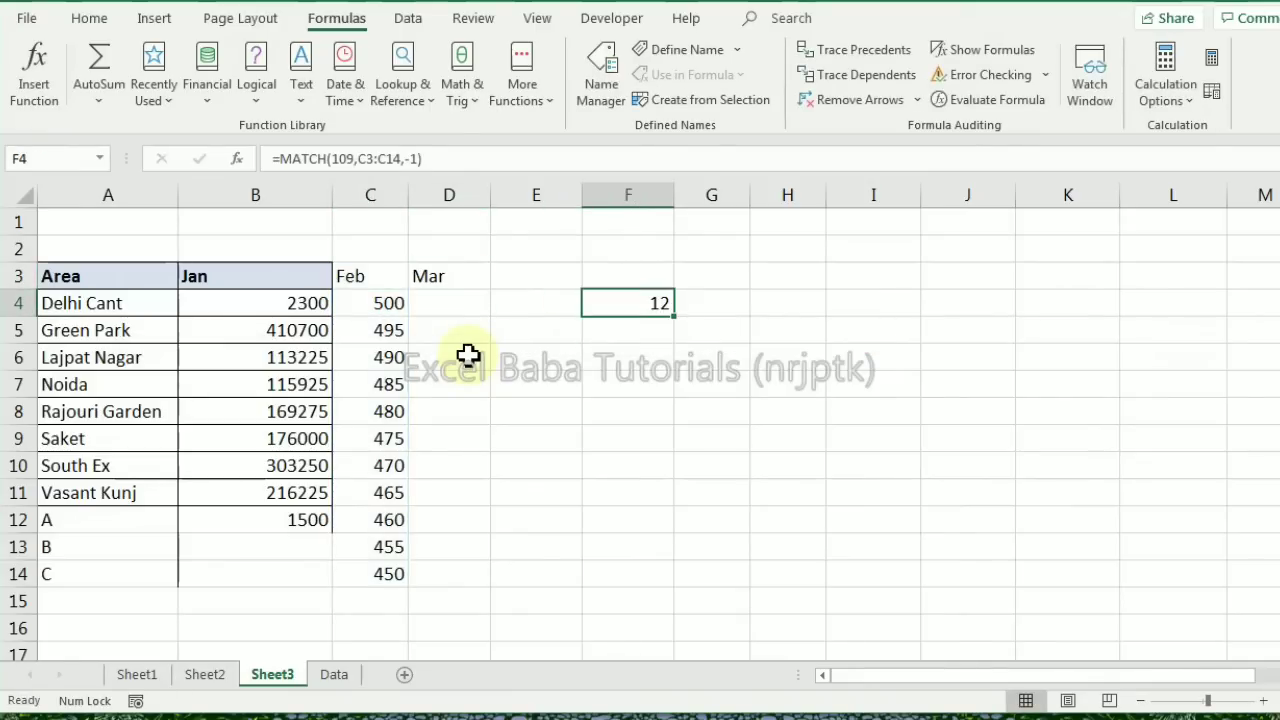
Compare the Feb range C3:C14 with the MATCH result in F4
key("Left")
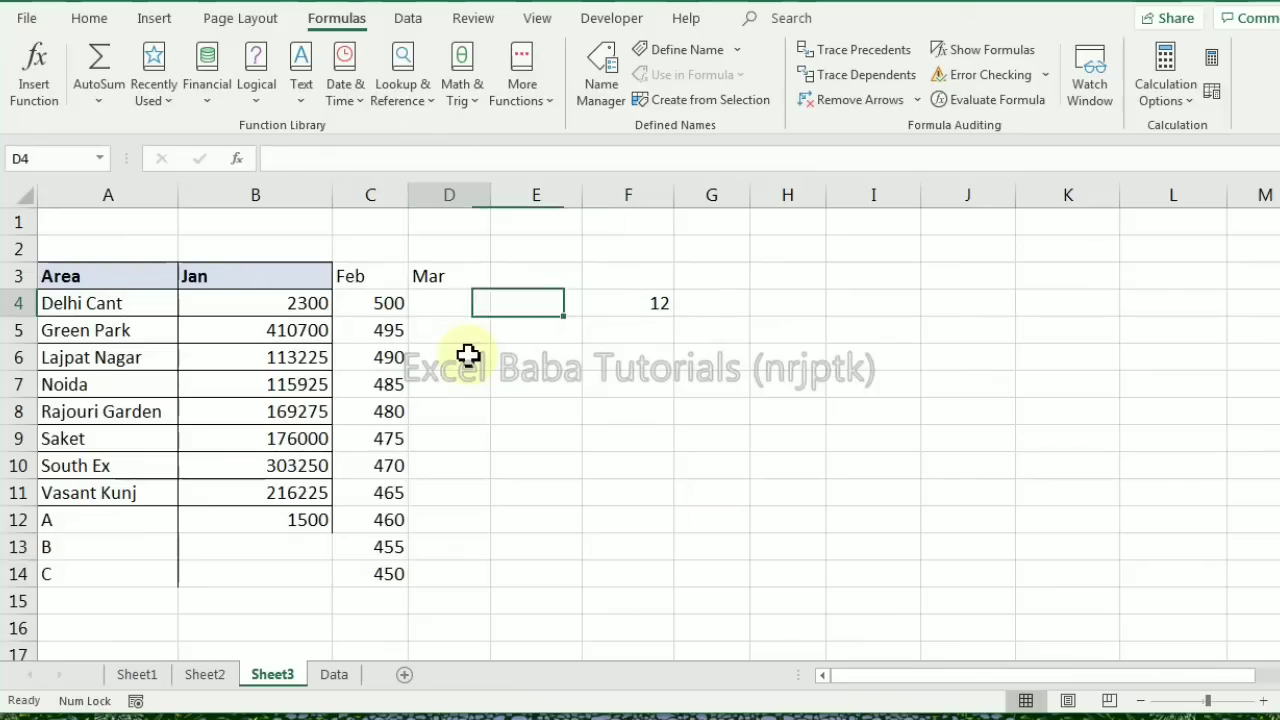
key("Left")
key("Left")
key("Up")
key("ctrl+shift+Down")
key("Down")
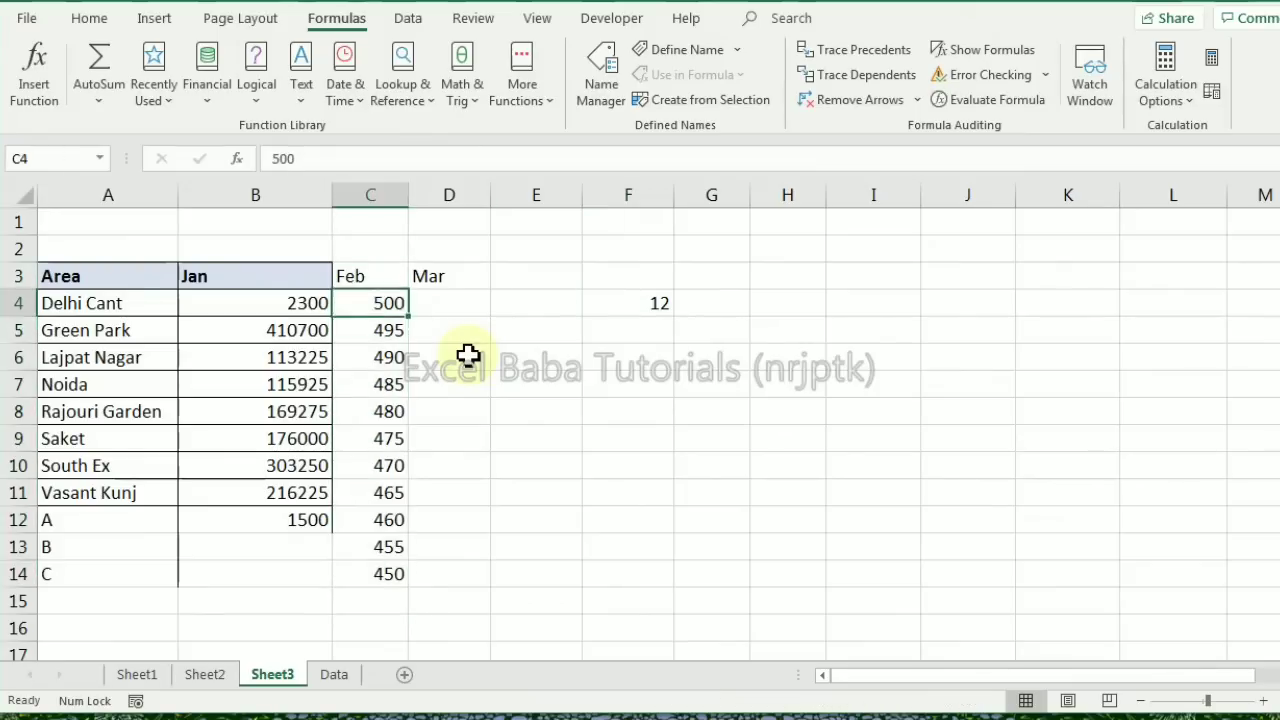
key("Up")
key("Right")
key("Right")
key("Right")
key("Down")
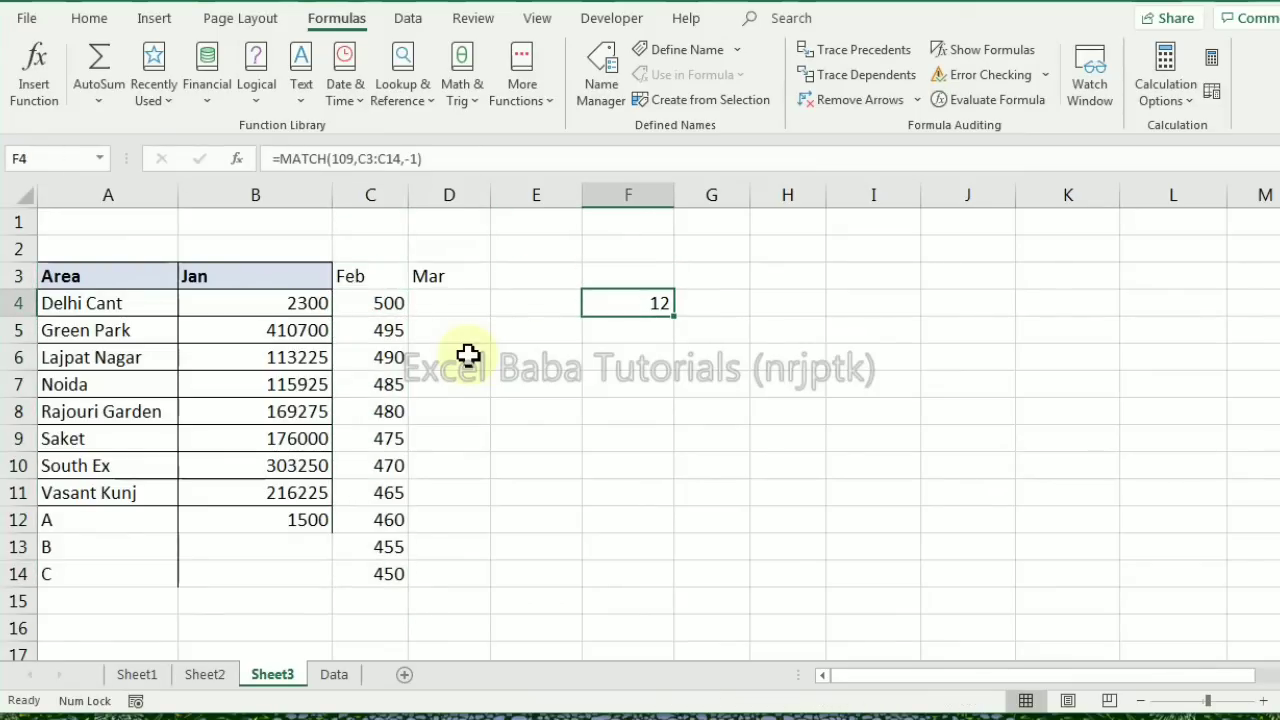
Set the lookup value in the F4 MATCH formula to 495
key("F2")
key("Left")
key("Left")
key("Left")
key("Left")
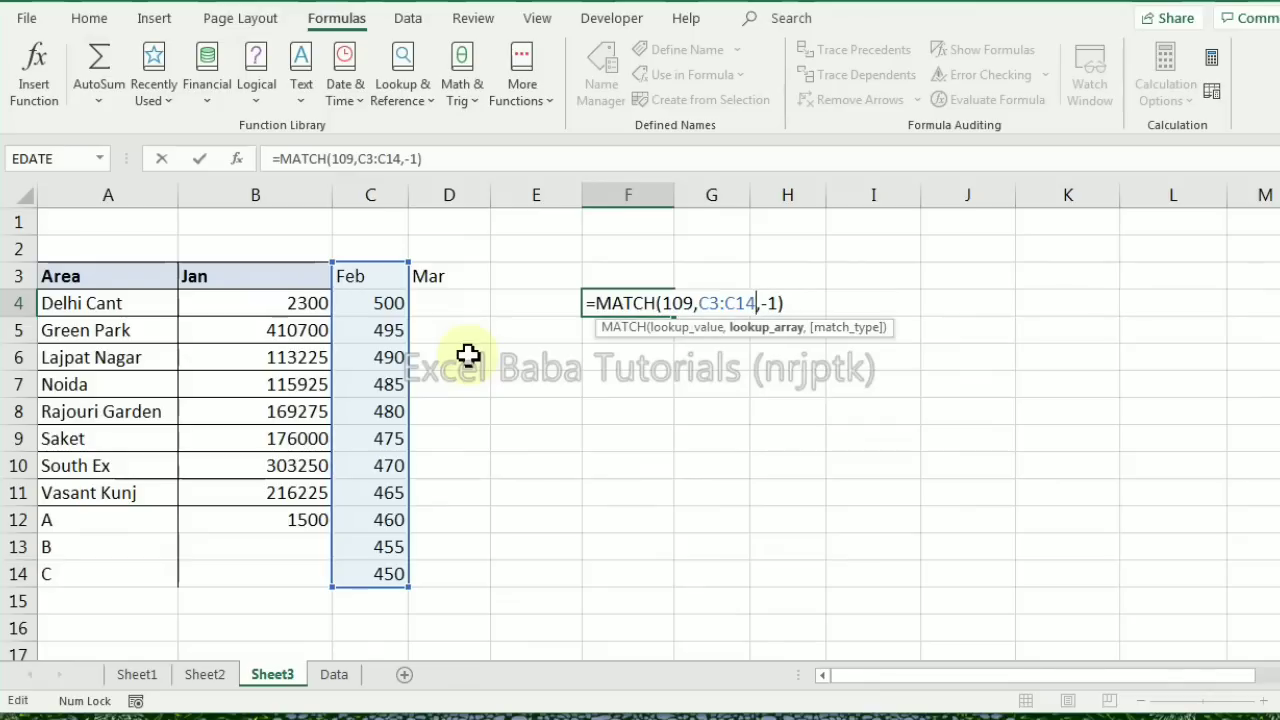
key("Left")
key("Left")
key("BackSpace")
key("BackSpace")
key("BackSpace")
type("495")
key("Return")
key("Up")
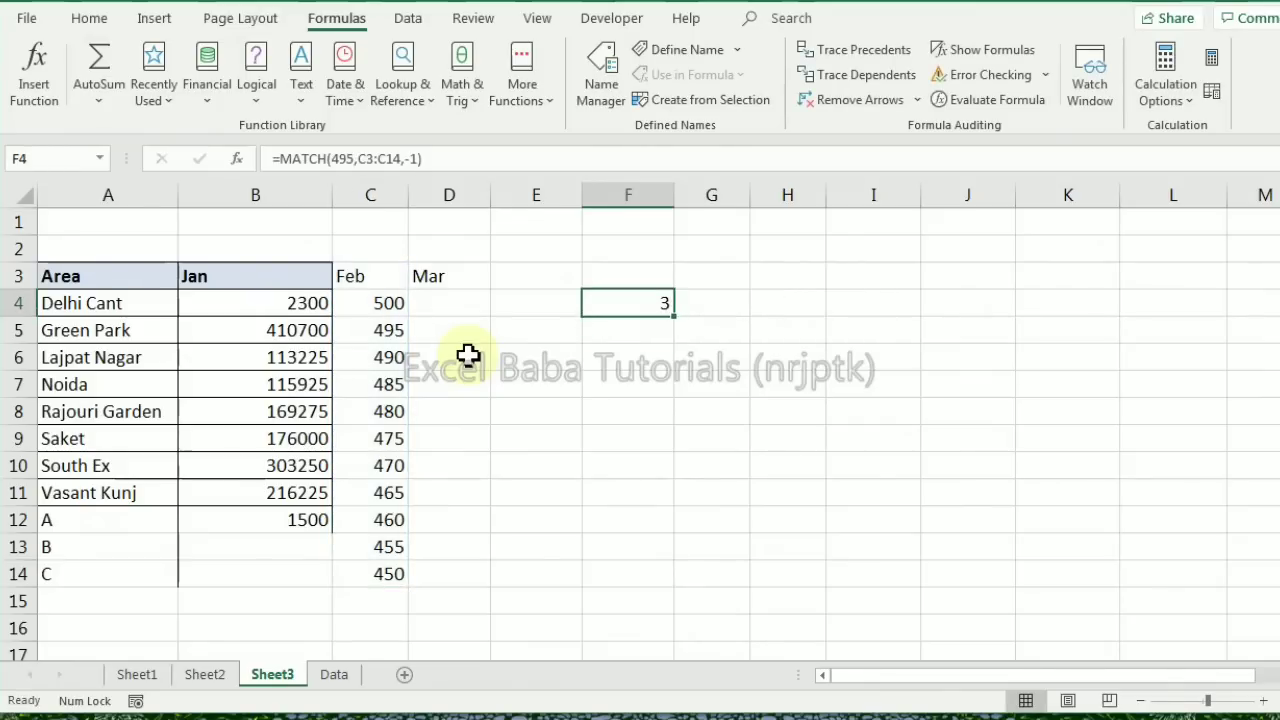
Check the position of 495 in the Feb column against the MATCH result in F4
key("Left")
key("Down")
key("Left")
key("Left")
key("Right")
key("Right")
key("Right")
key("Up")
Change the lookup value in the F4 MATCH formula to 491, keeping match type -1
key("F2")
key("Left")
key("Left")
key("Left")
key("Left")
key("Left")
key("Left")
key("Left")
key("Left")
key("Left")
key("Left")
key("Left")
key("Left")
key("Delete")
type("1")
key("Return")
key("Up")
key("F2")
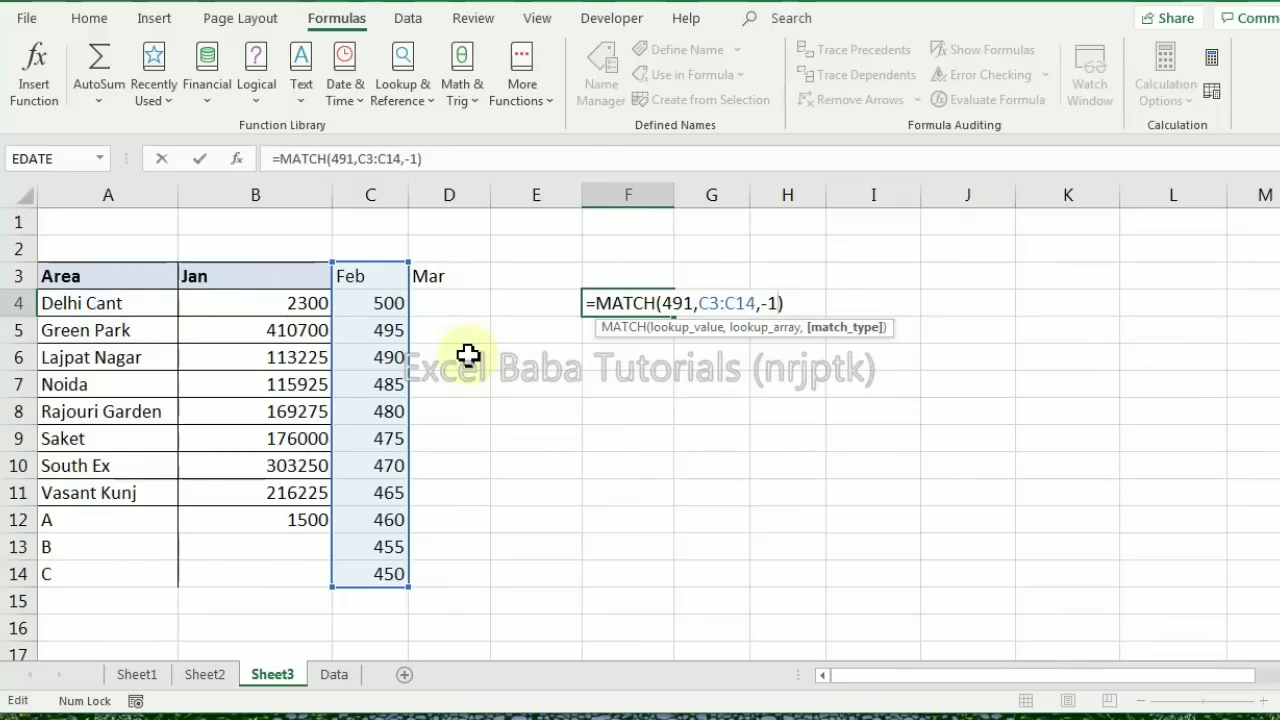
key("ctrl+Return")
Examine the Feb values in C4 to C6 around 491 to interpret the MATCH result
key("Left")
key("Left")
key("Right")
key("Right")
key("Left")
key("Left")
key("Left")
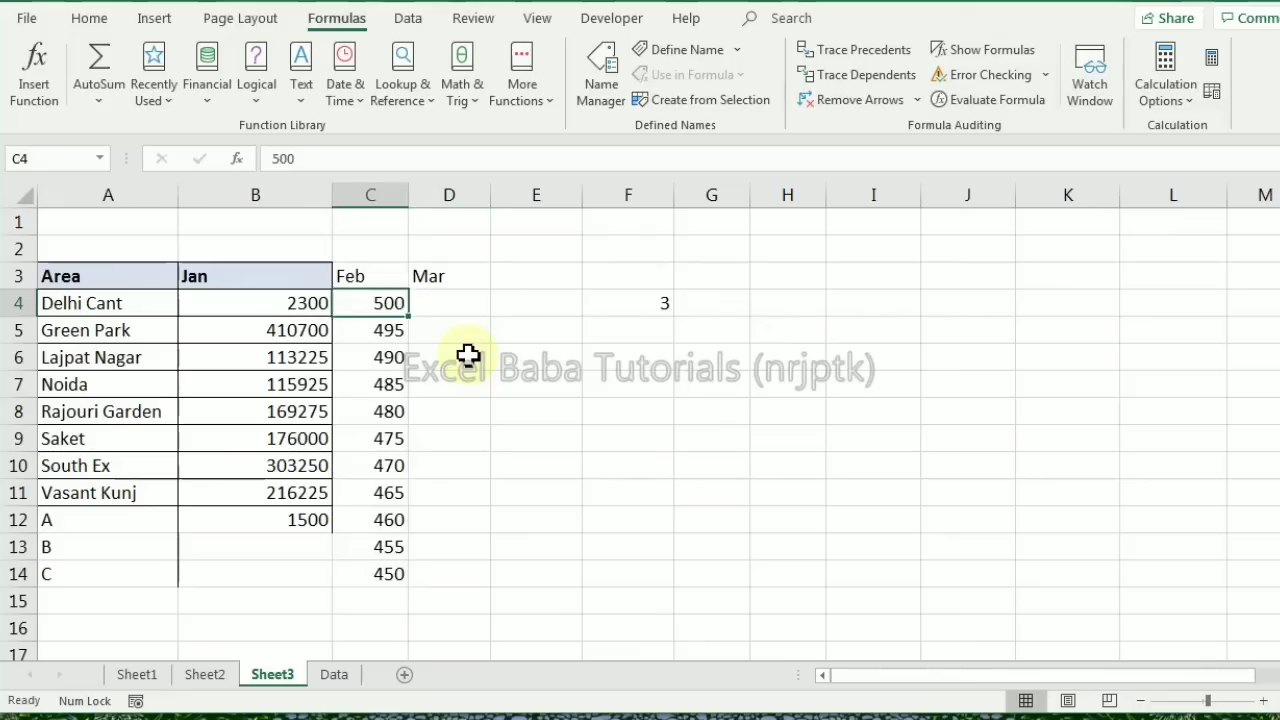
key("Down")
key("Down")
key("Up")
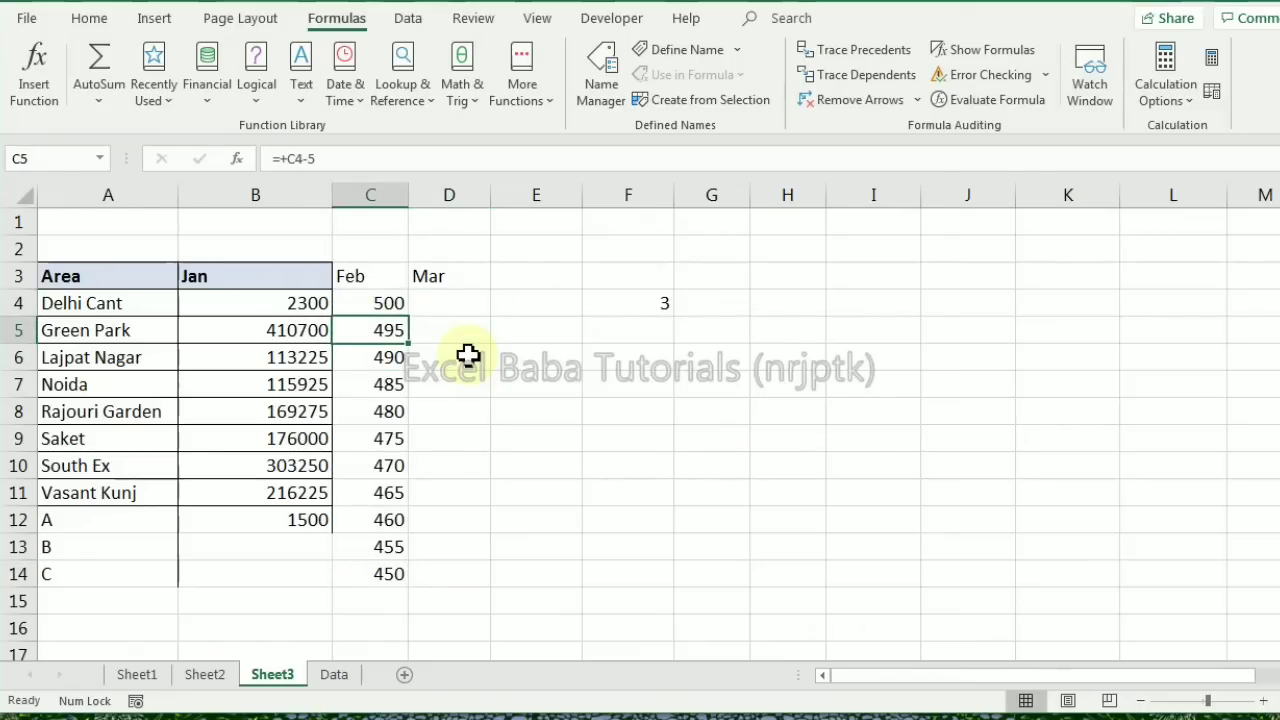
Change the match type in the F4 MATCH formula to 1 (Less than) on the descending data
key("Right")
key("Right")
key("Right")
key("Up")
key("F2")
key("Left")
key("Left")
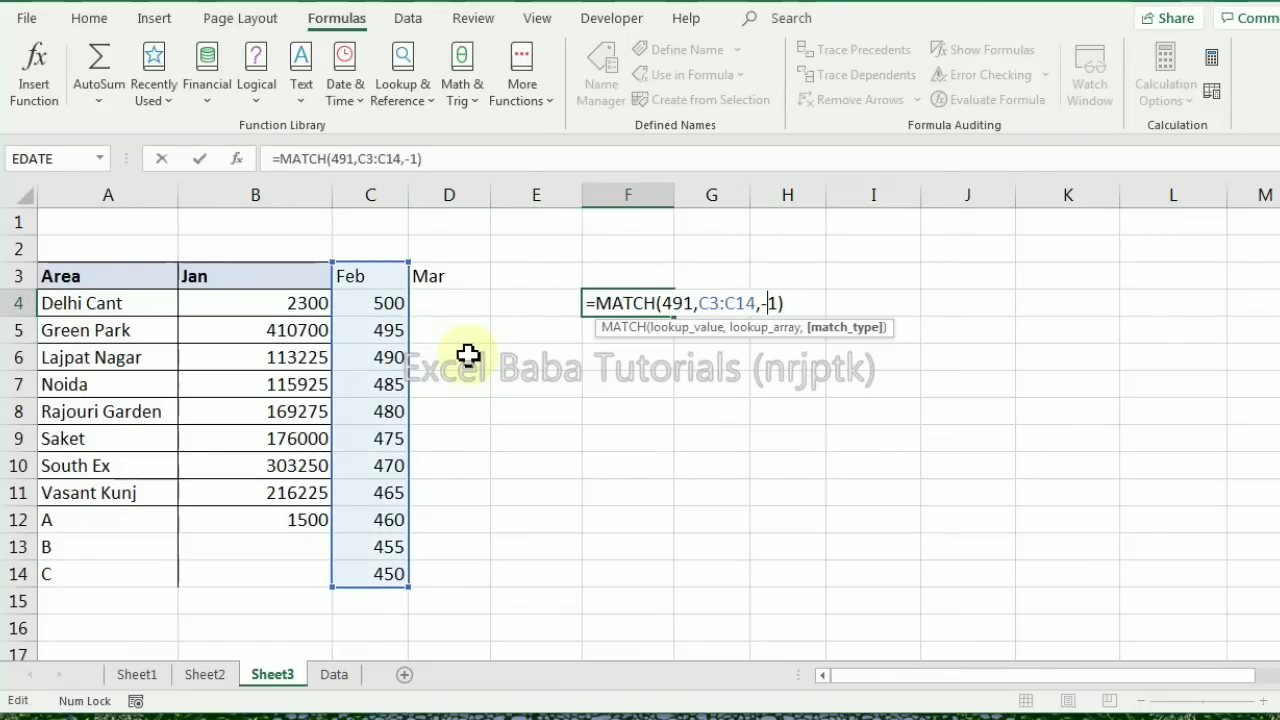
key("BackSpace")
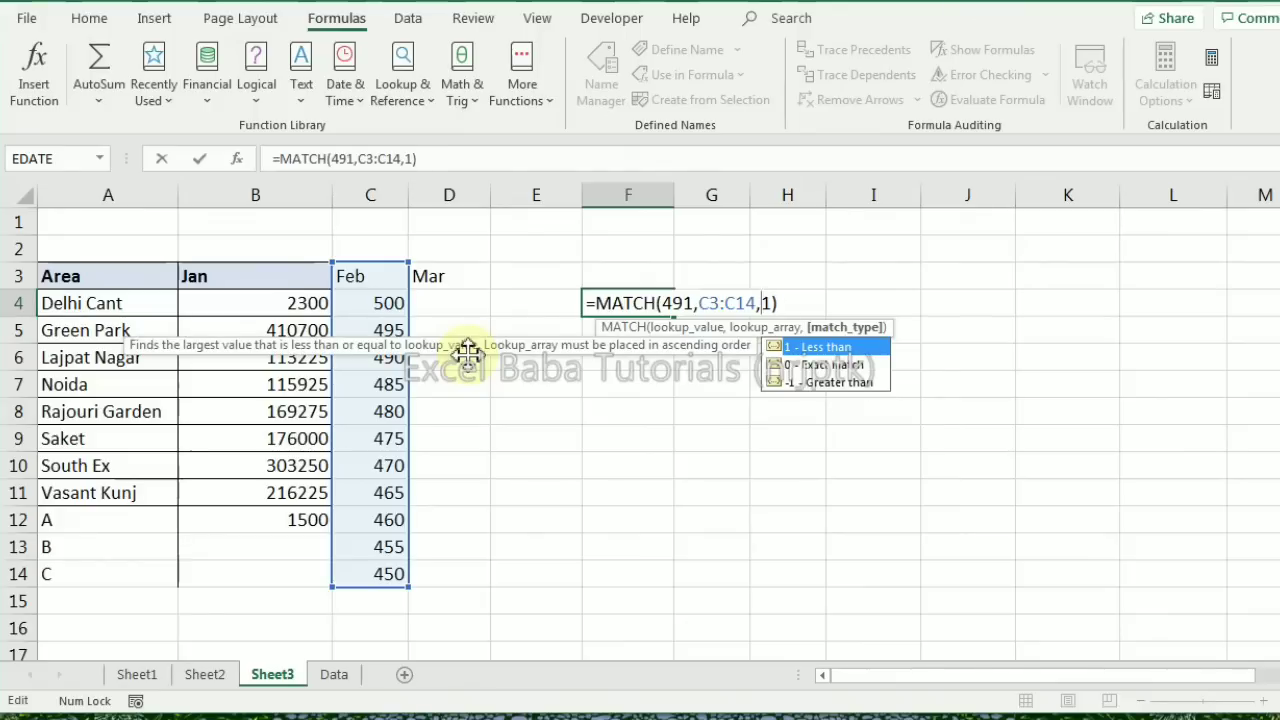
key("Return")
key("Up")
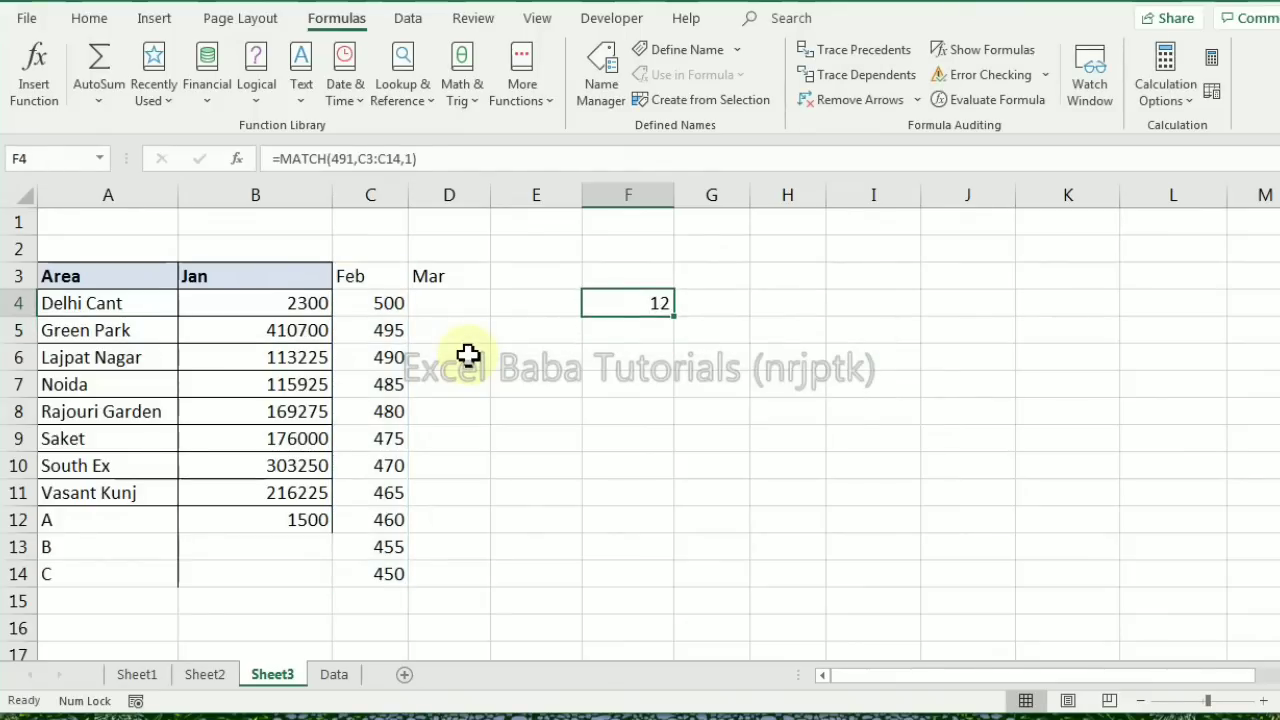
Set the match type in the F4 MATCH formula back to -1
key("F2")
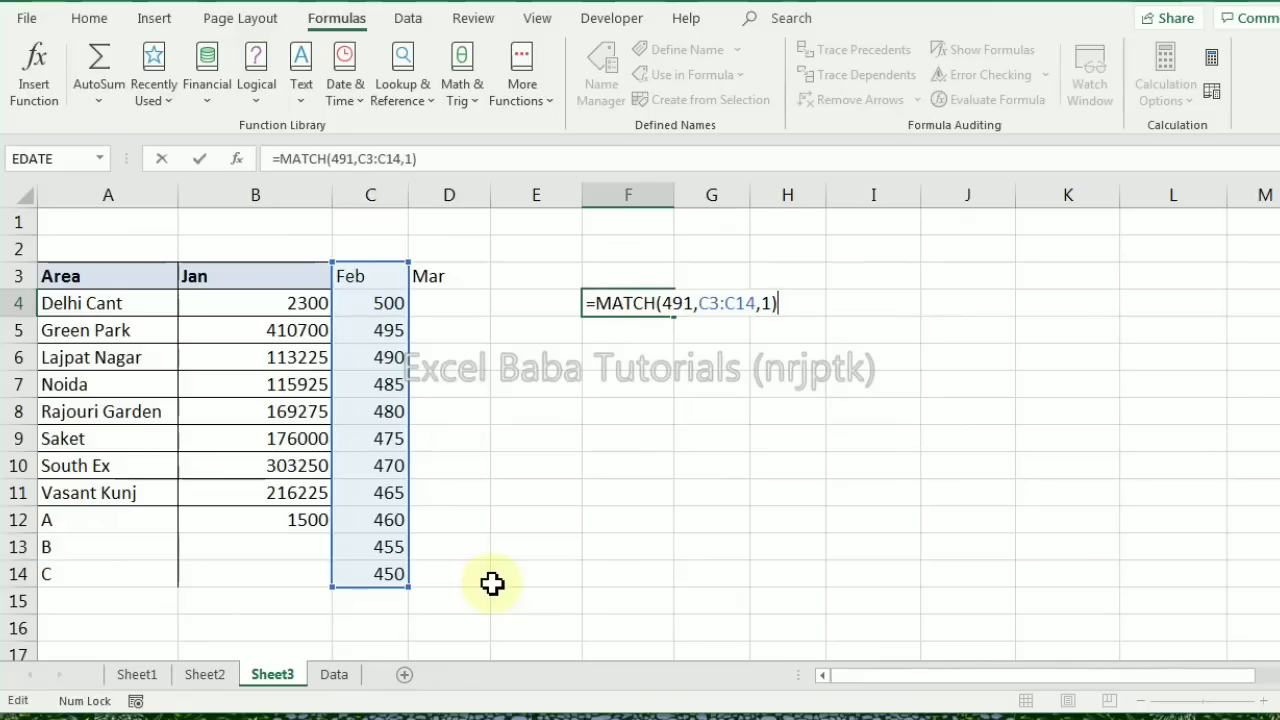
key("Left")
key("Left")
key("Escape")
type("-")
key("Return")
key("Up")
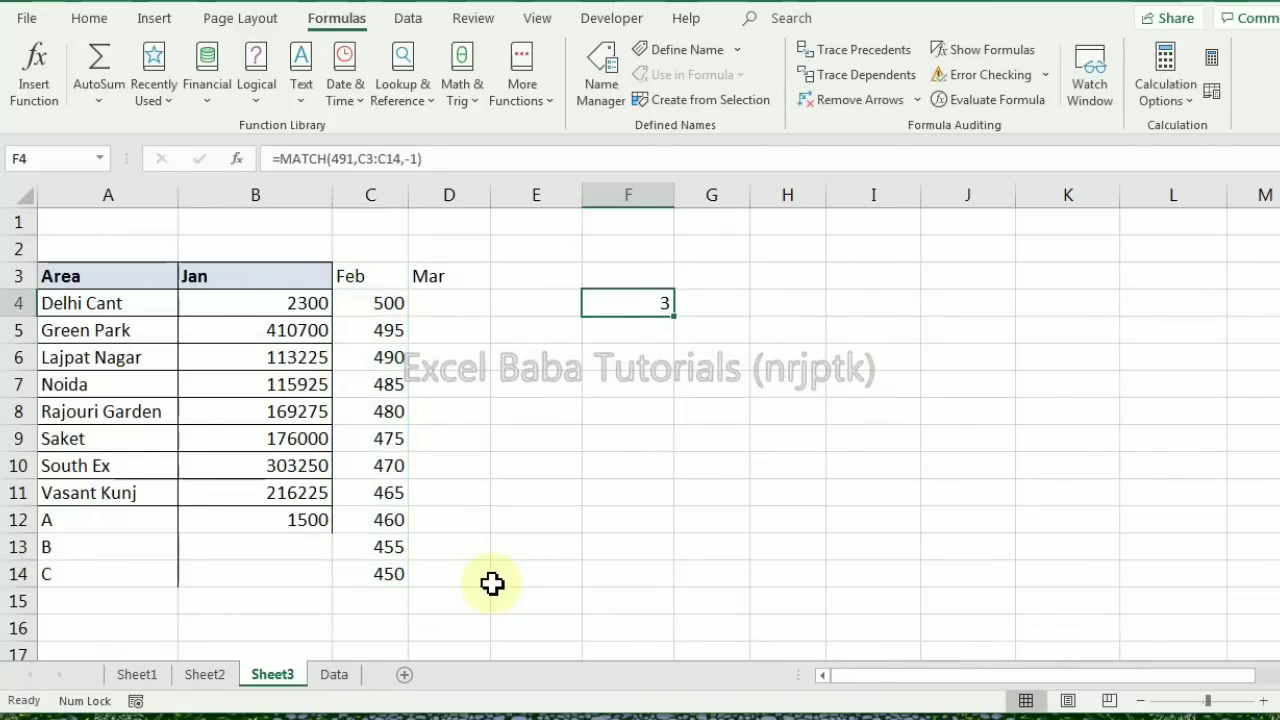
Change the match type in the F4 MATCH formula to 0 (Exact match), and clear F4 after evaluating it
key("F2")
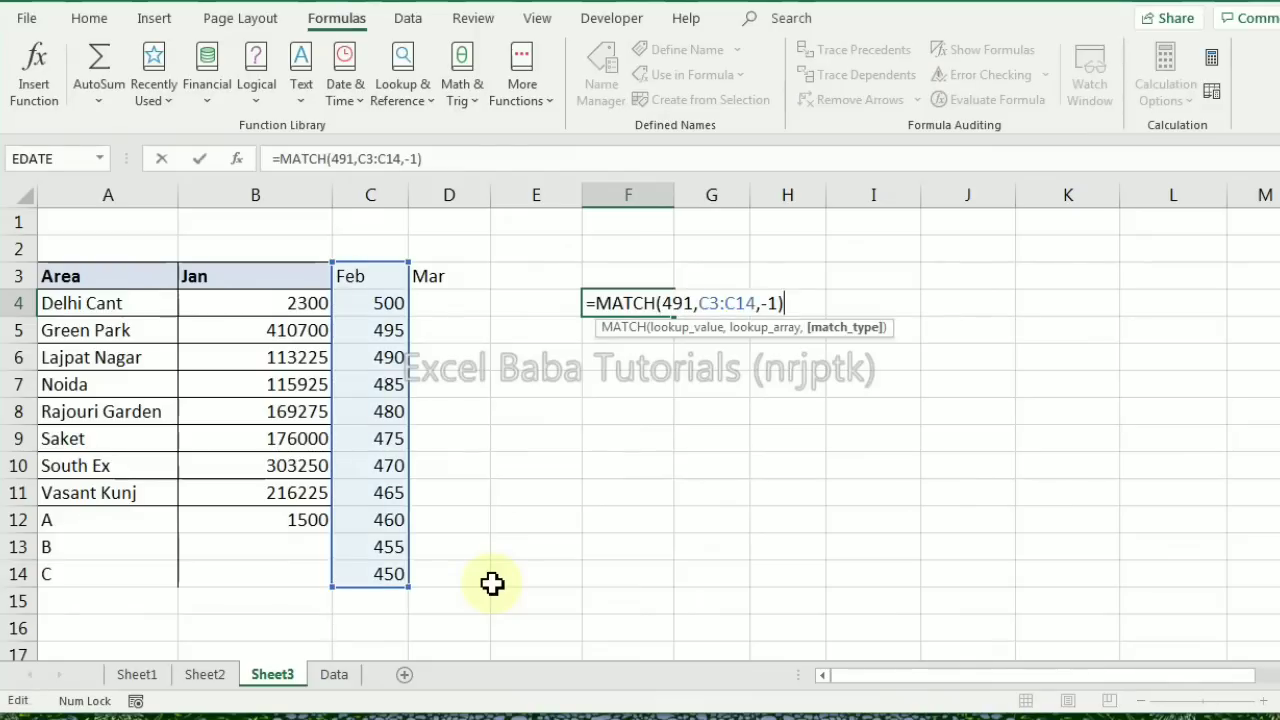
type("0")
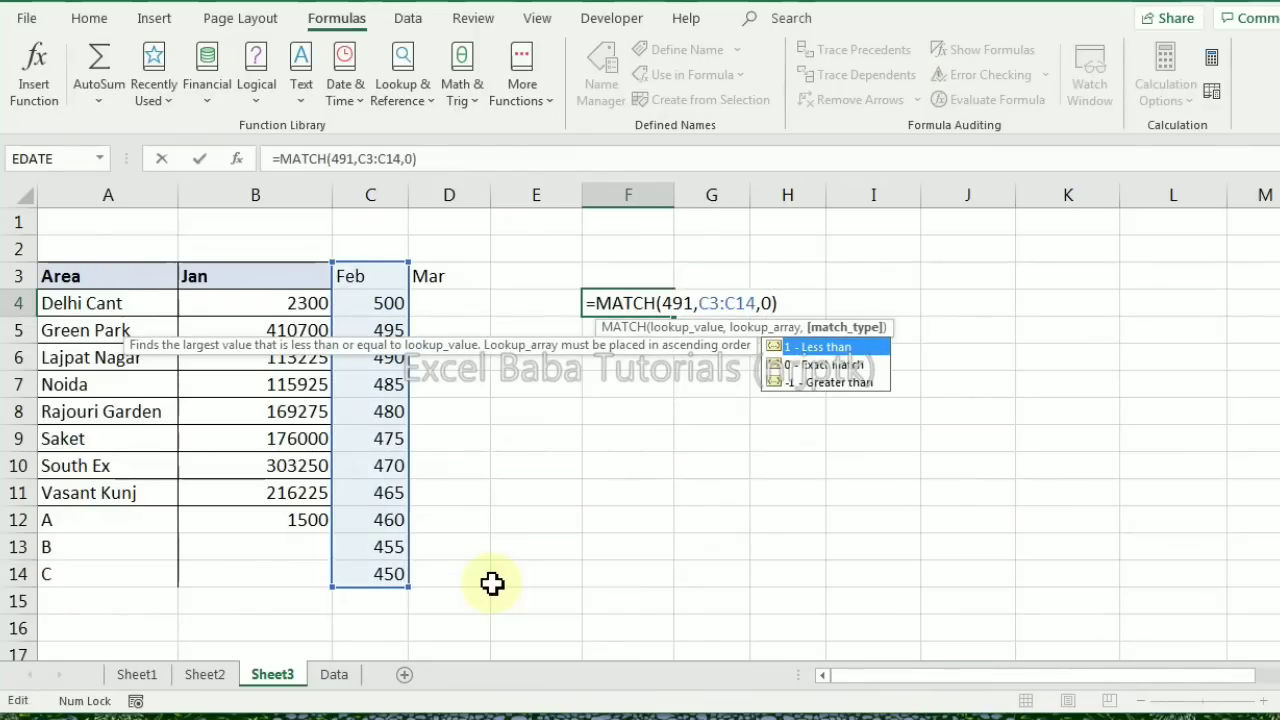
key("Return")
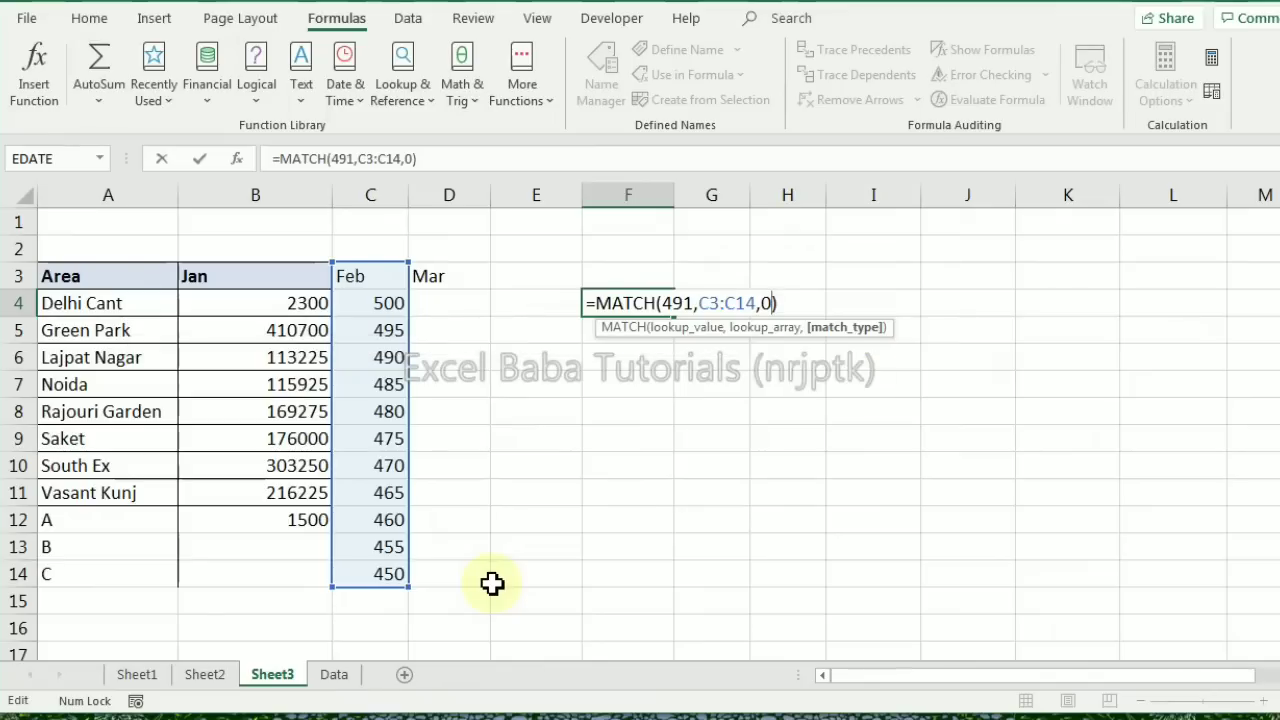
key("ctrl+Return")
key("Delete")
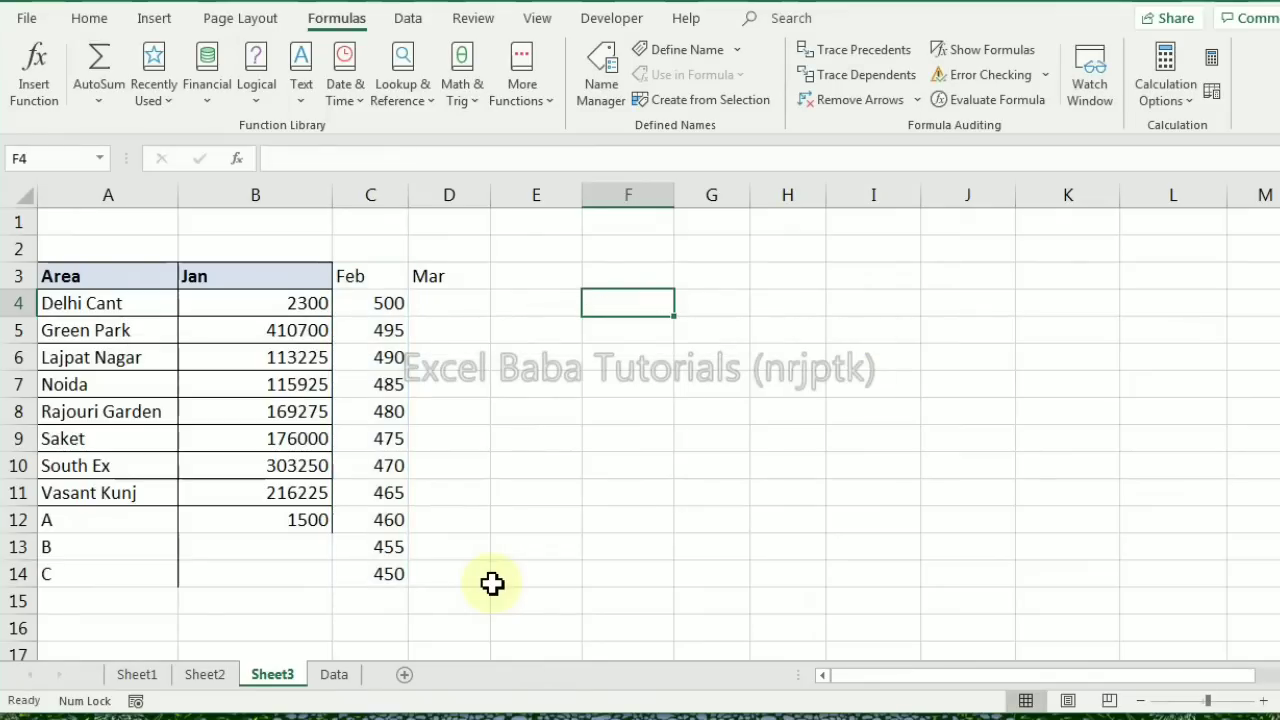
Enter Green Park in F6 as the lookup value
key("Down")
key("Down")
type("Gre")
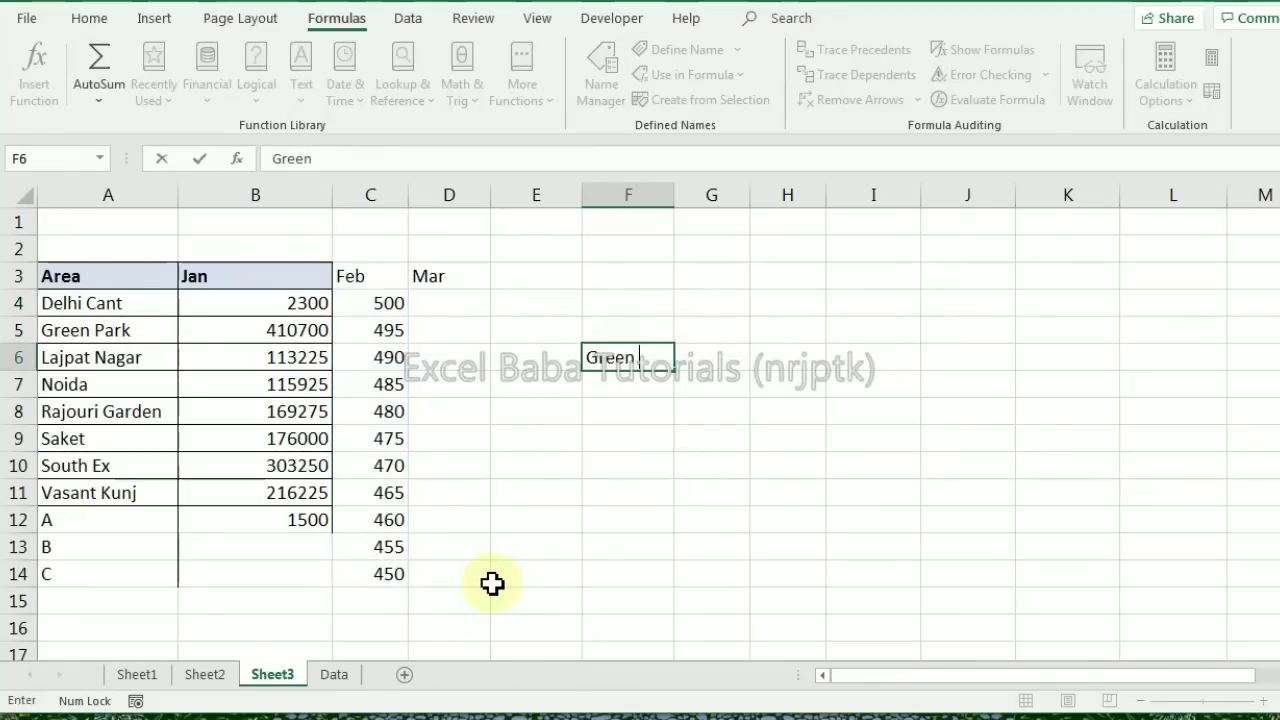
key("Tab")
Enter the formula =VLOOKUP(F6,$A$3:$C$14,3,0) in G6 to return the Feb value for Green Park
type("=vlo")
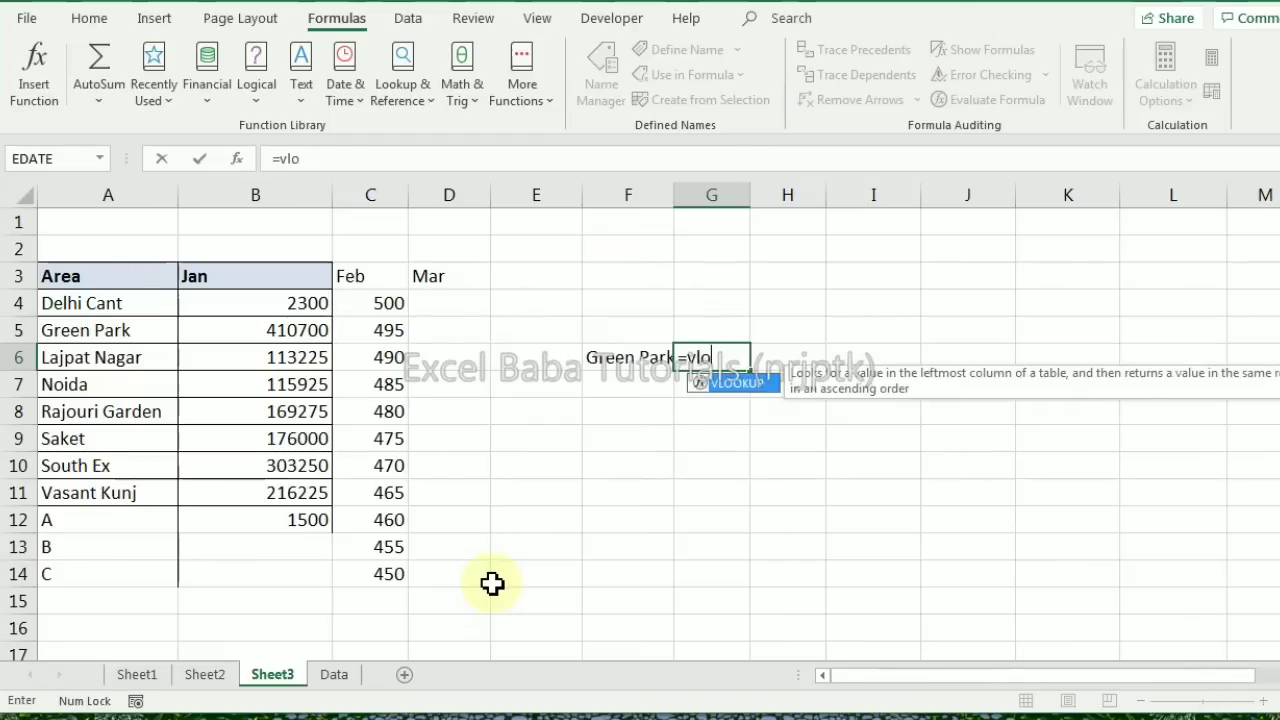
key("Tab")
key("Left")
type(",")
key("ctrl+Home")
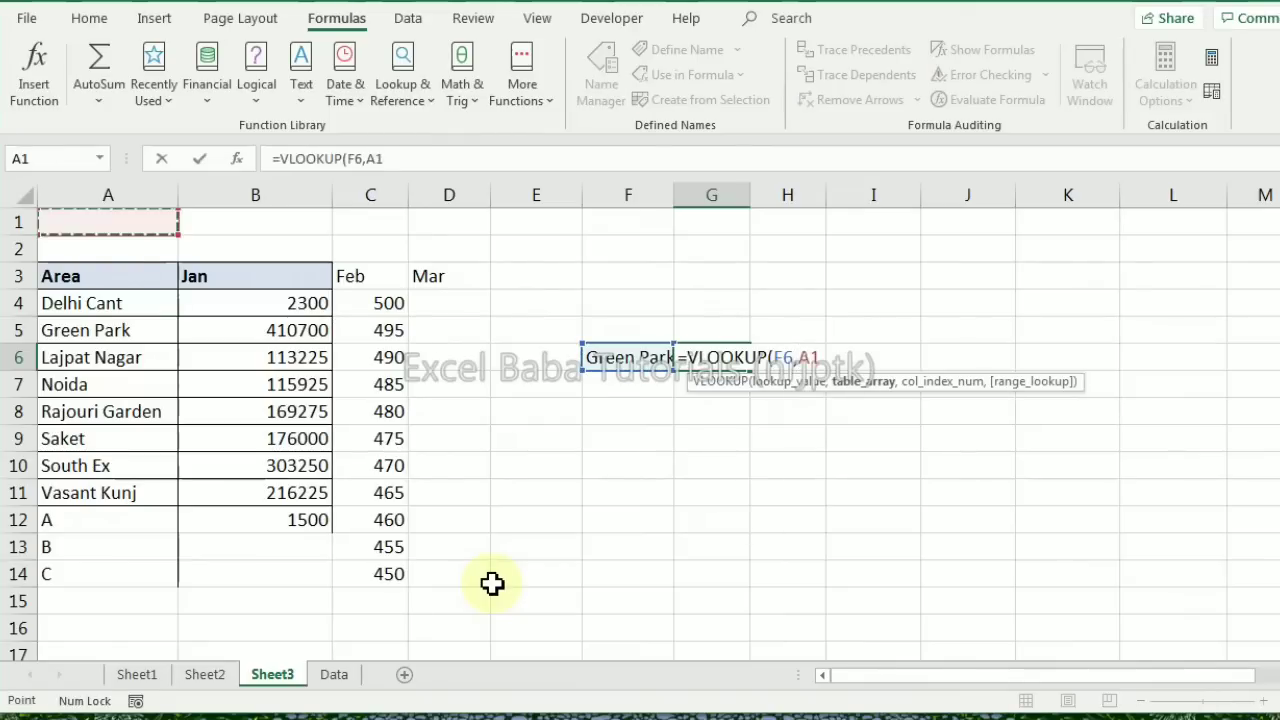
key("Down")
key("Down")
key("ctrl+shift+Down")
key("shift+Right")
key("shift+Right")
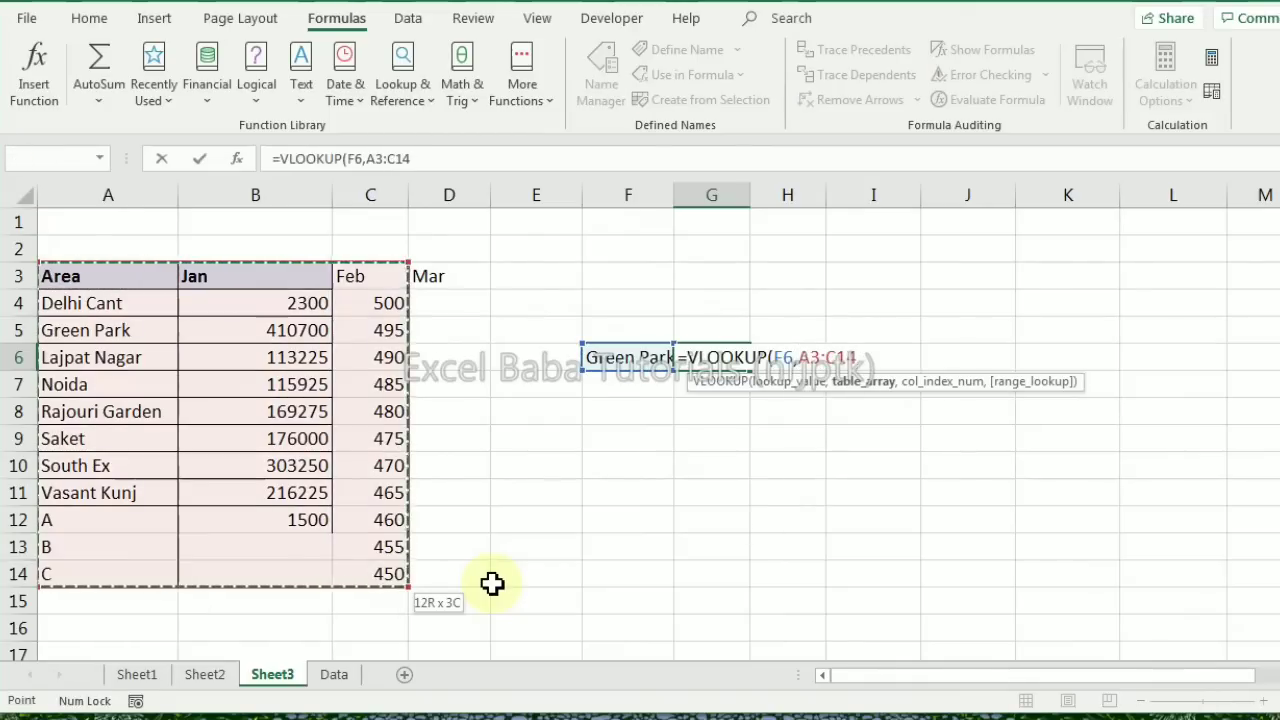
key("F4")
type(",3,0)")
key("Return")
key("Up")
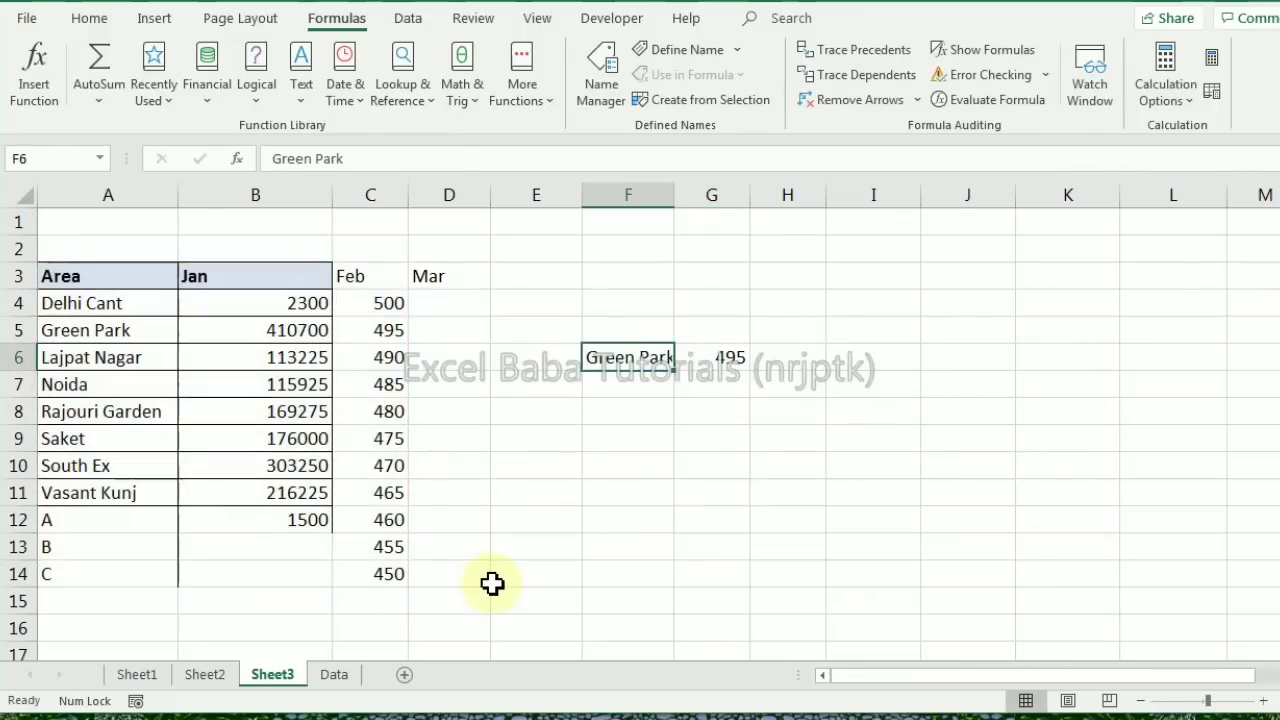
Insert a blank column before the Feb column and review the shifted VLOOKUP formula in H6
key("Right")
key("Left")
key("Left")
key("Left")
key("Left")
key("ctrl+space")
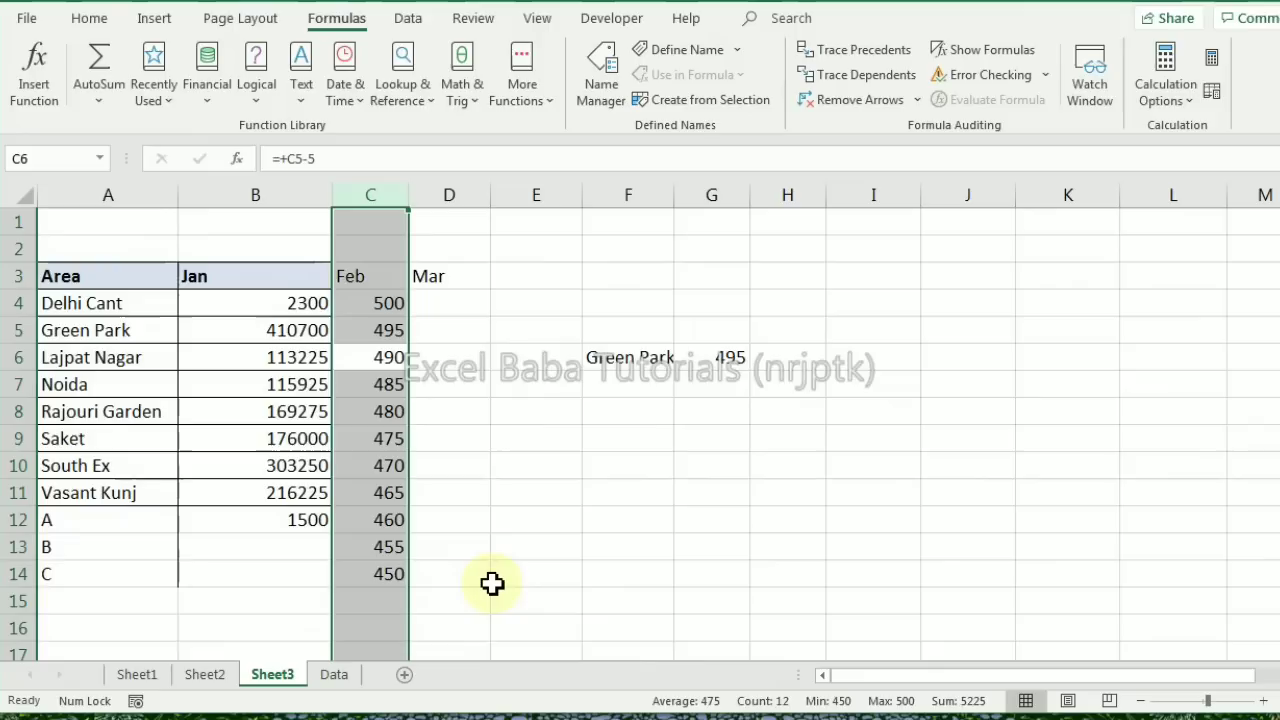
right_click(366, 190)
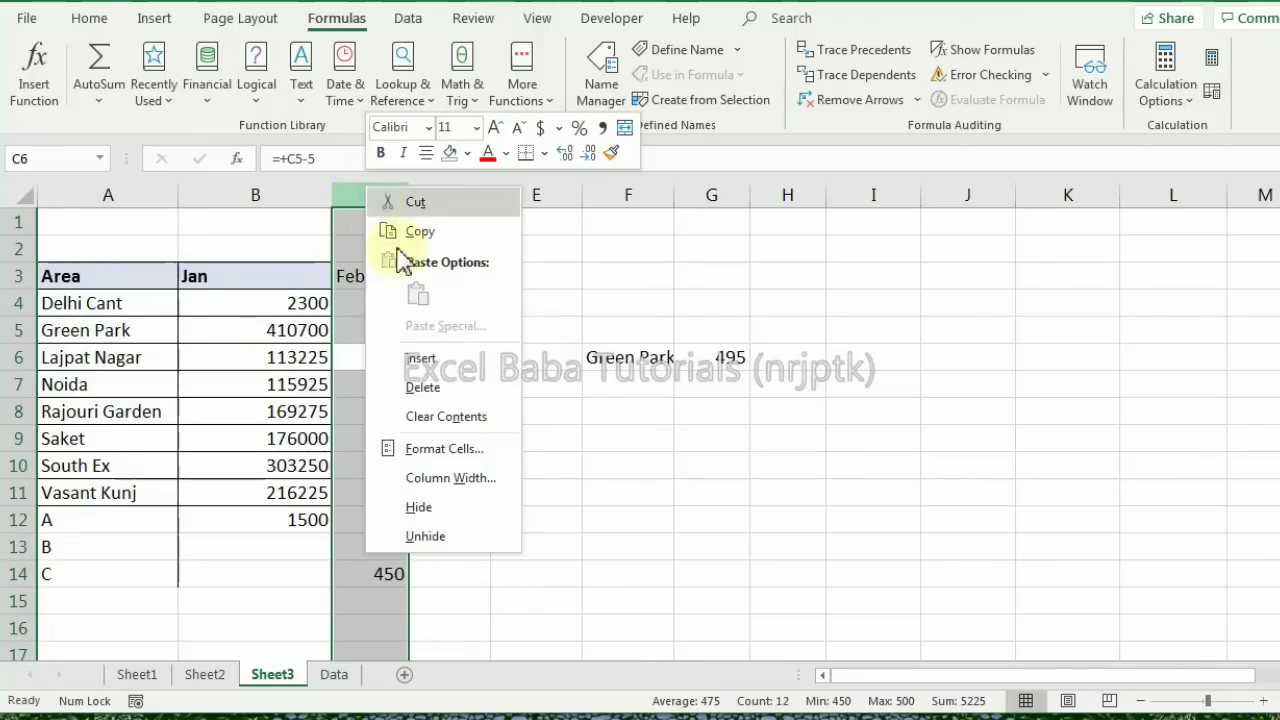
left_click(428, 360)
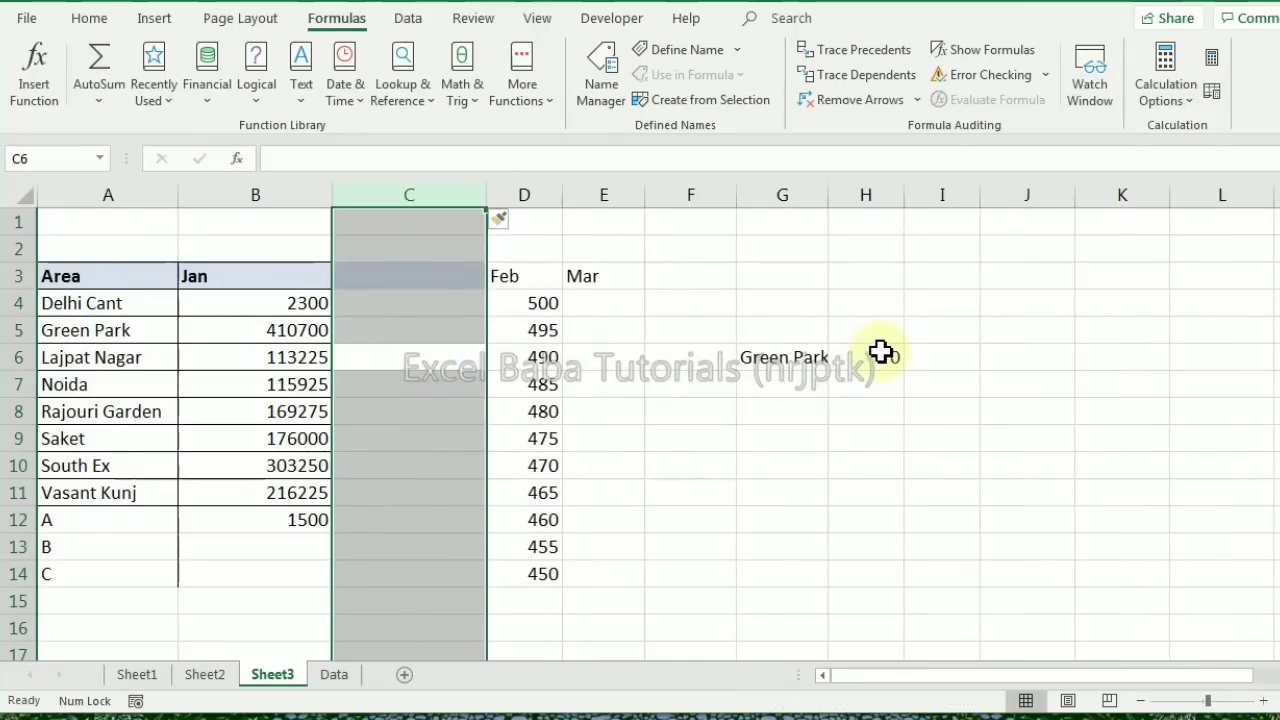
left_click(394, 280)
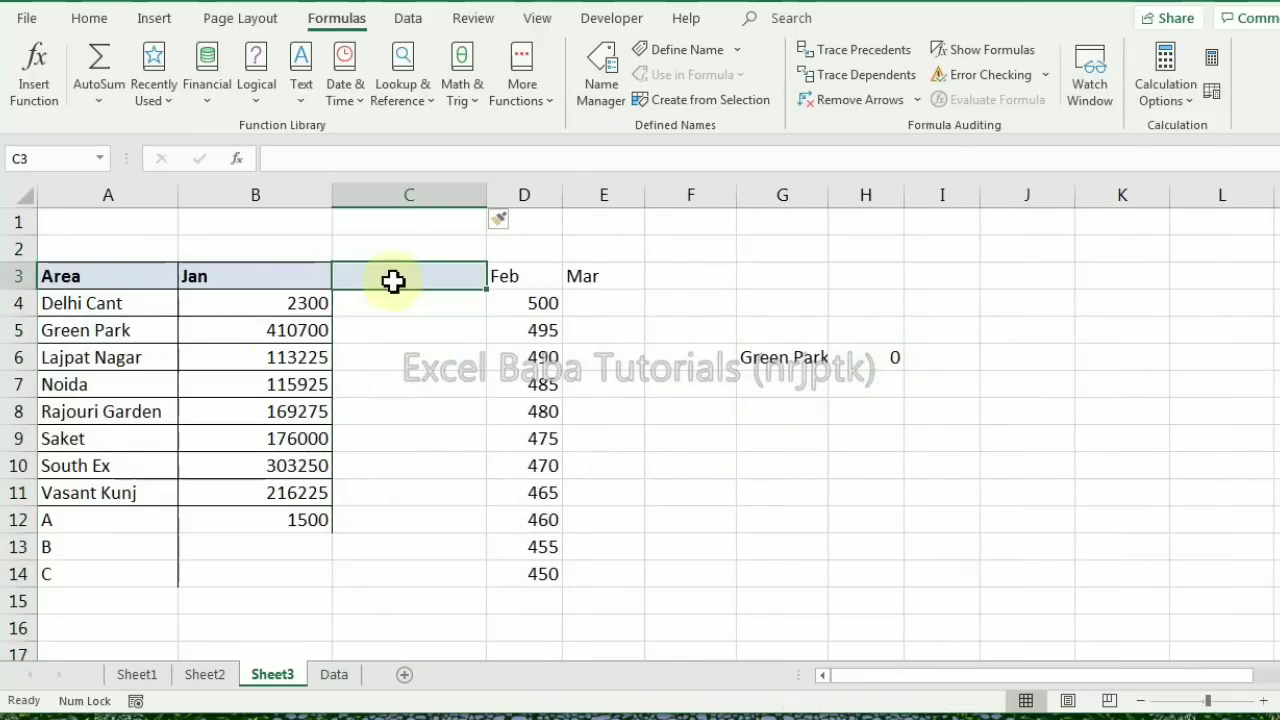
left_click(862, 360)
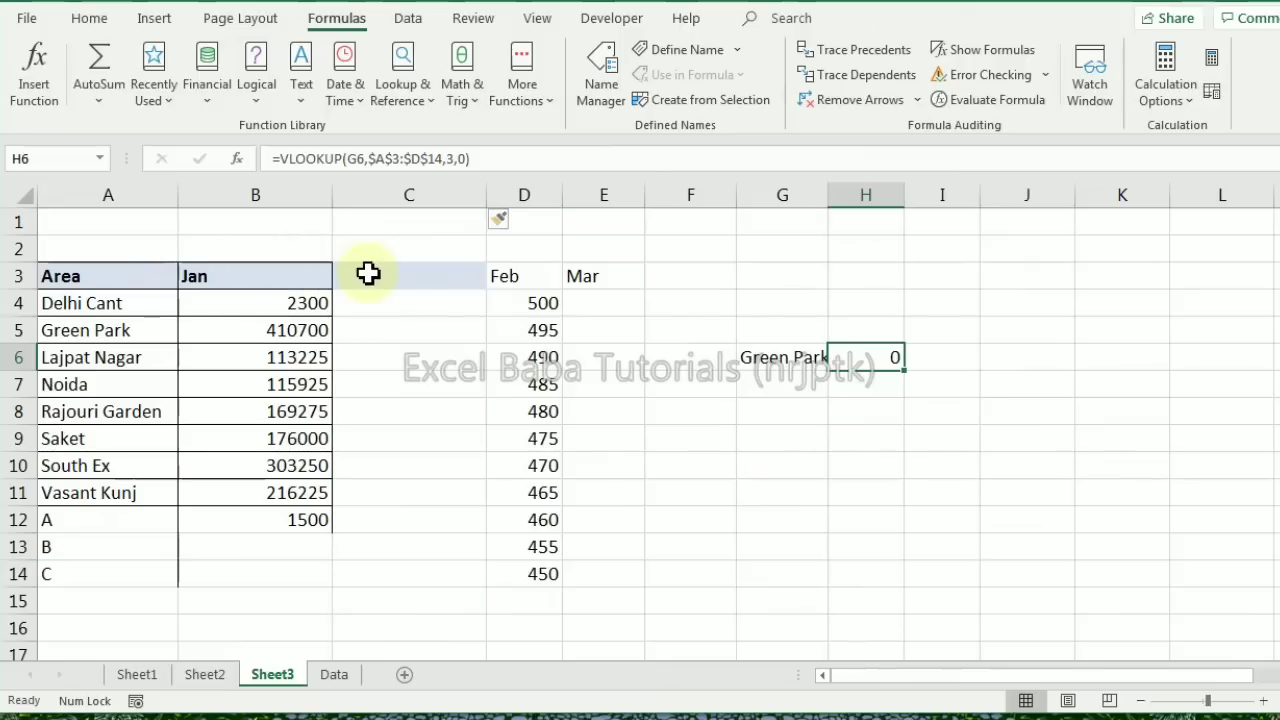
Delete the blank column between Jan and Feb and select the VLOOKUP formula in G6
left_click(412, 193)
right_click(412, 193)
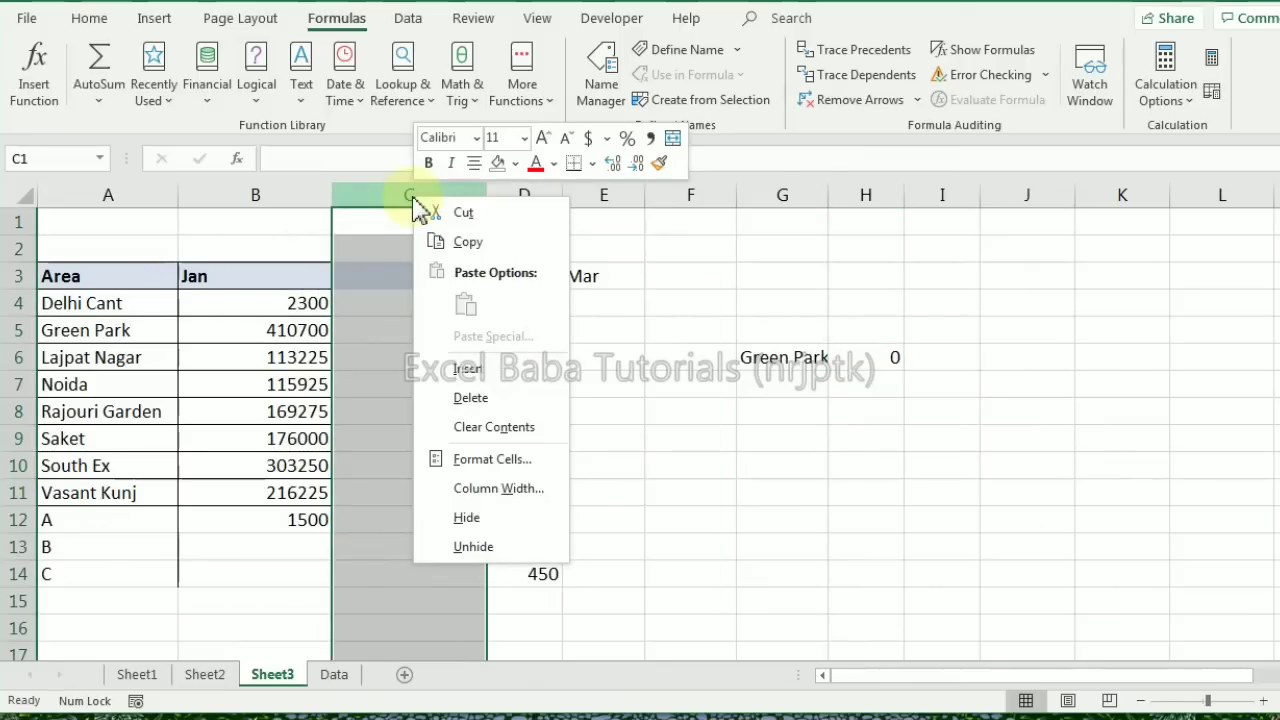
left_click(468, 400)
left_click(722, 368)
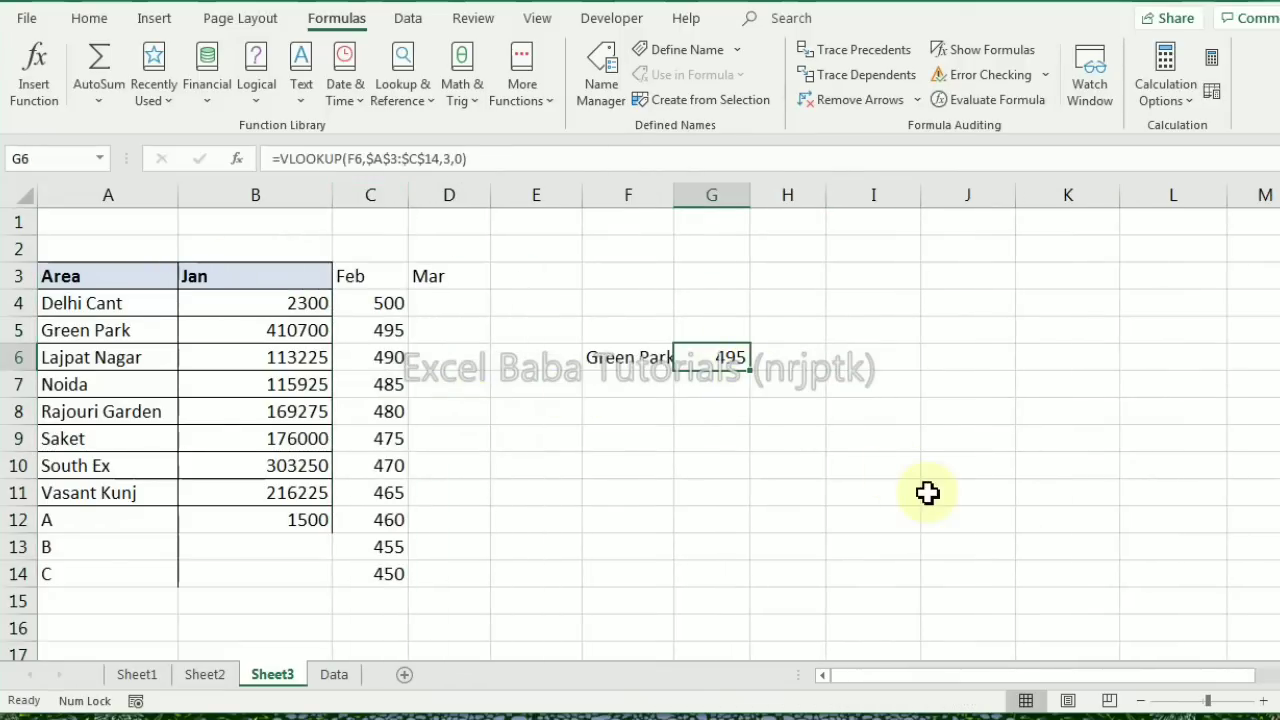
Replace the column index in G6's VLOOKUP formula with MATCH("Feb",$A$3:$E$3,0)
key("F2")
key("Left")
key("Left")
key("Left")
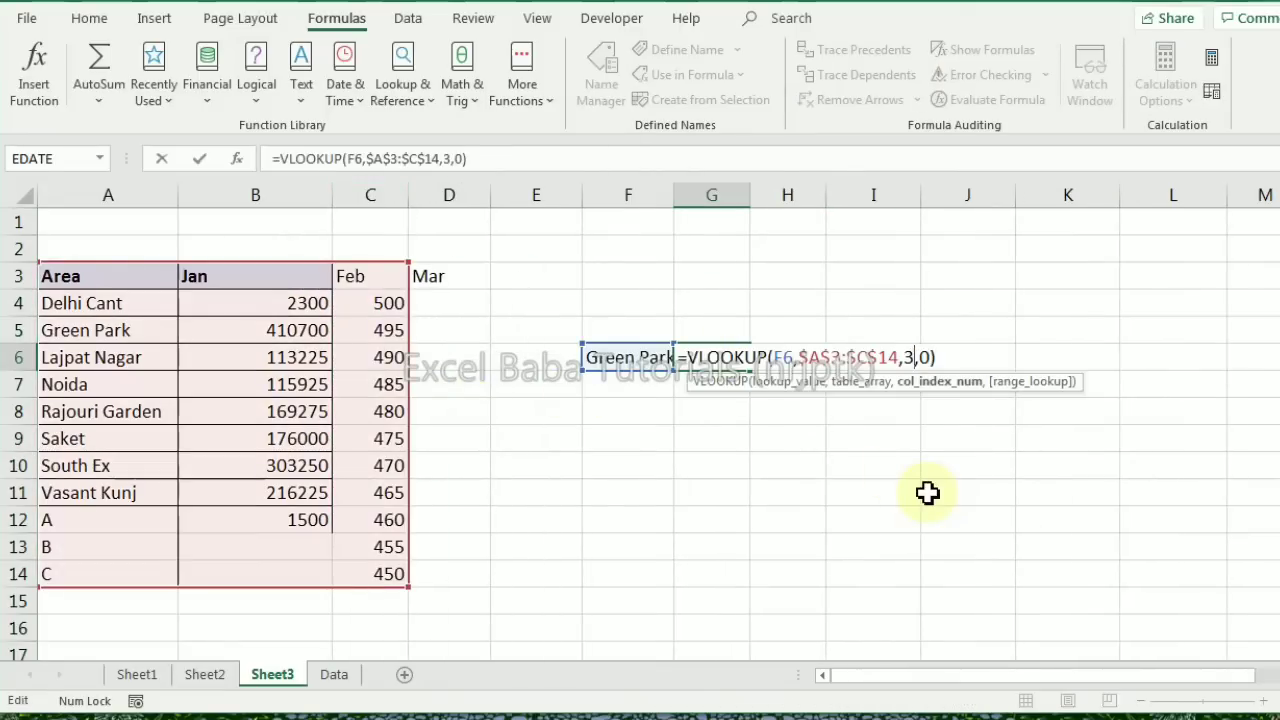
key("BackSpace")
type("m")
key("Tab")
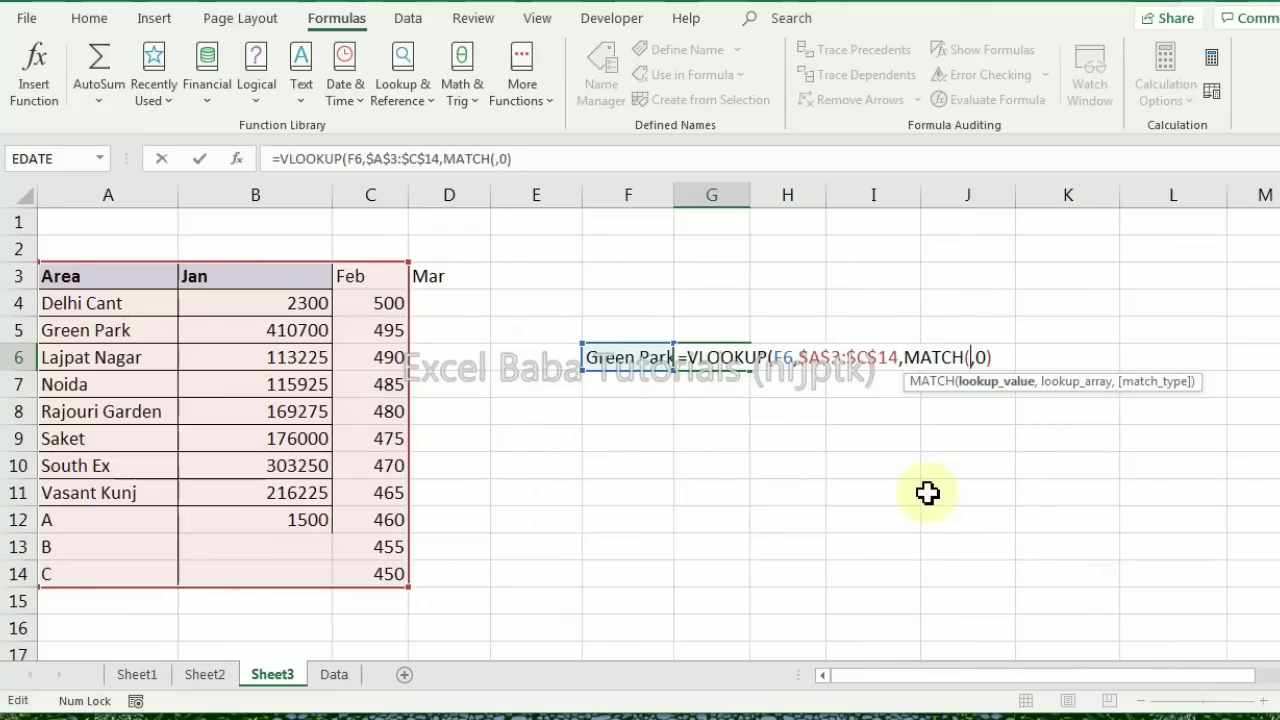
type("\"Feb")
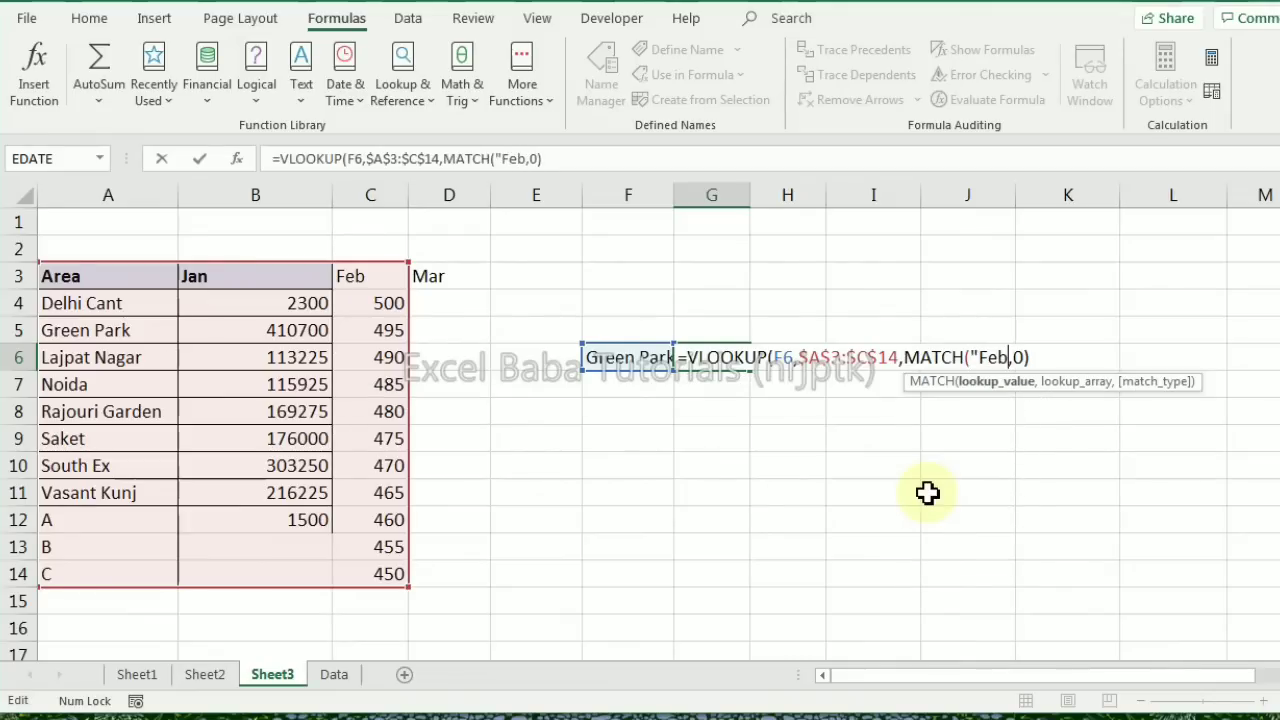
type("\",")
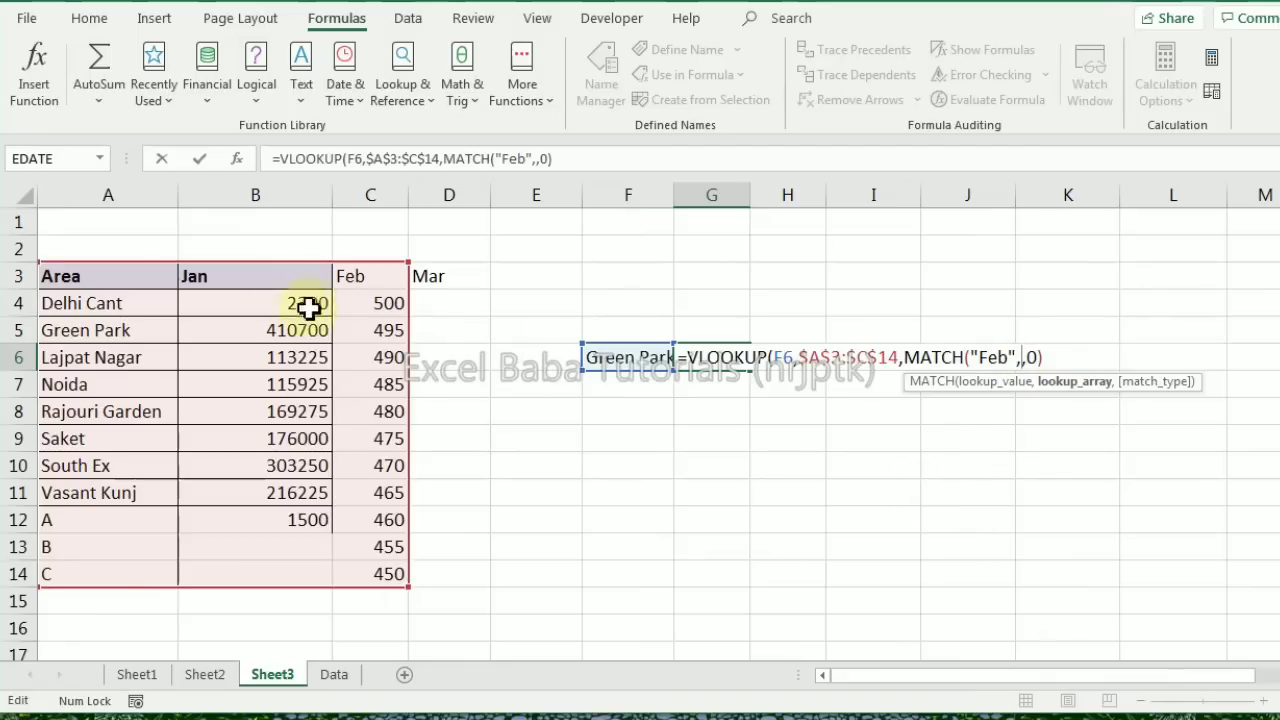
left_click_drag(100, 283, 548, 279)
key("F4")
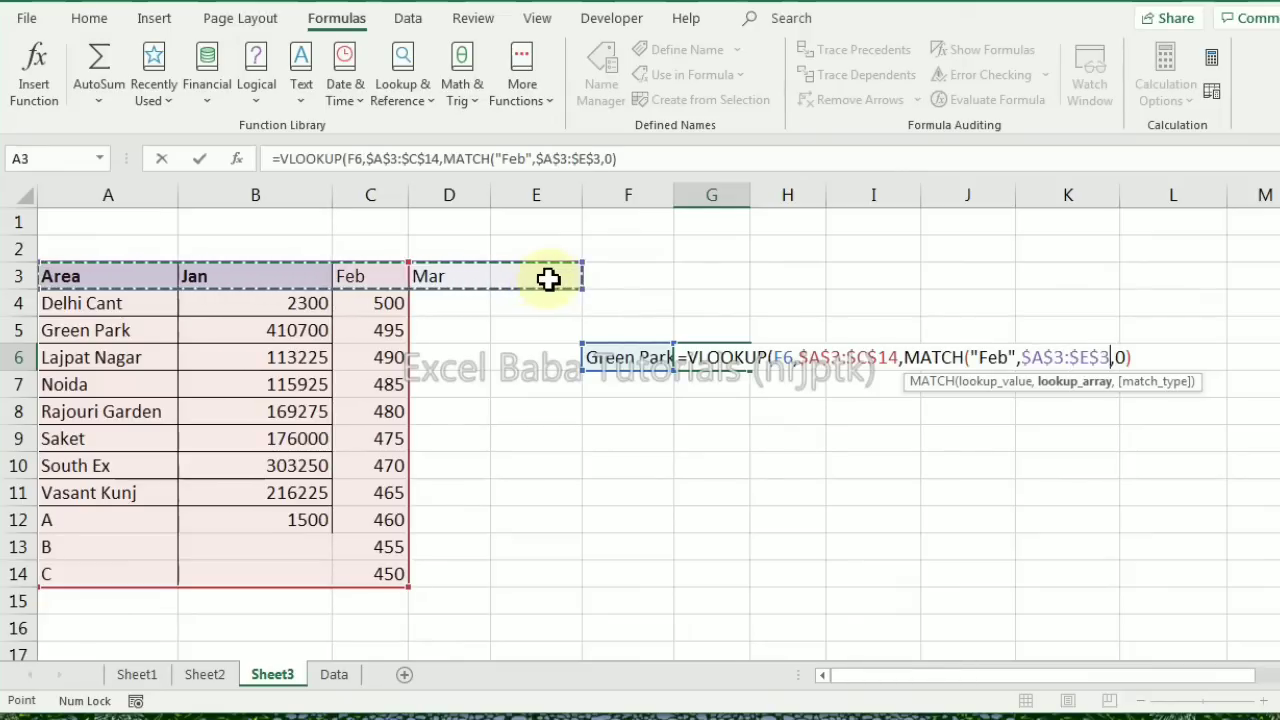
type(",")
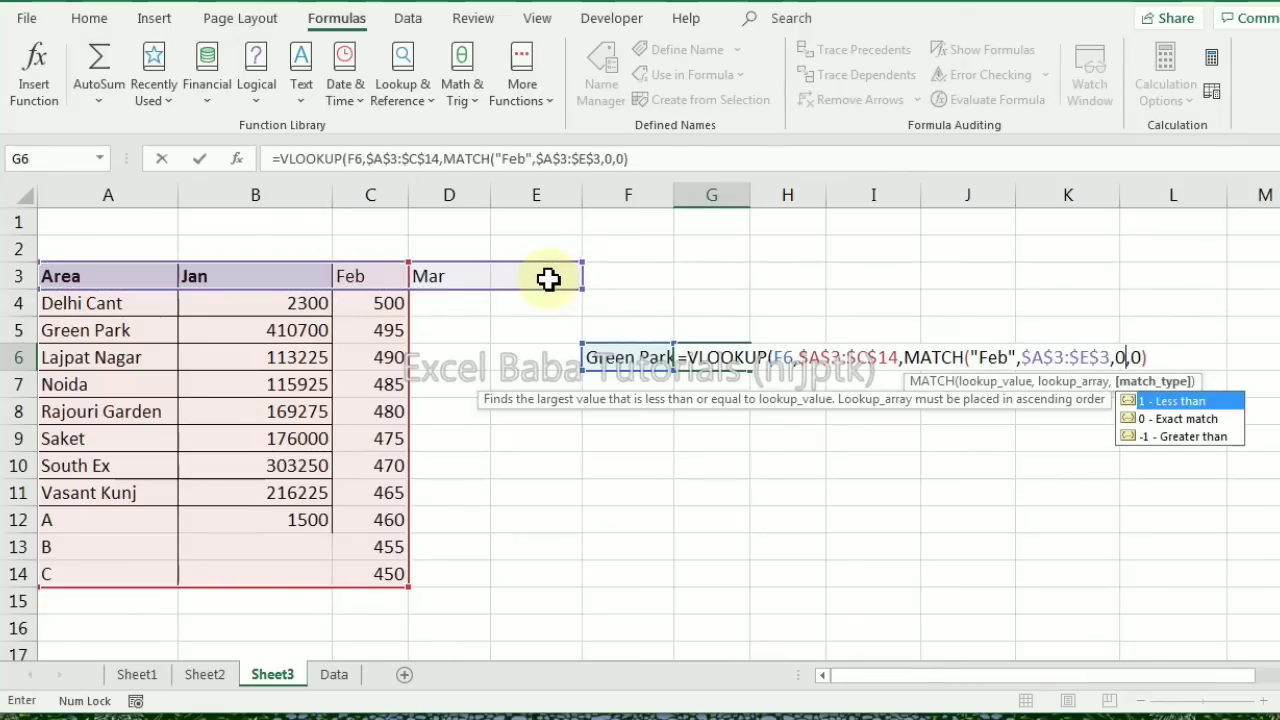
type("0)")
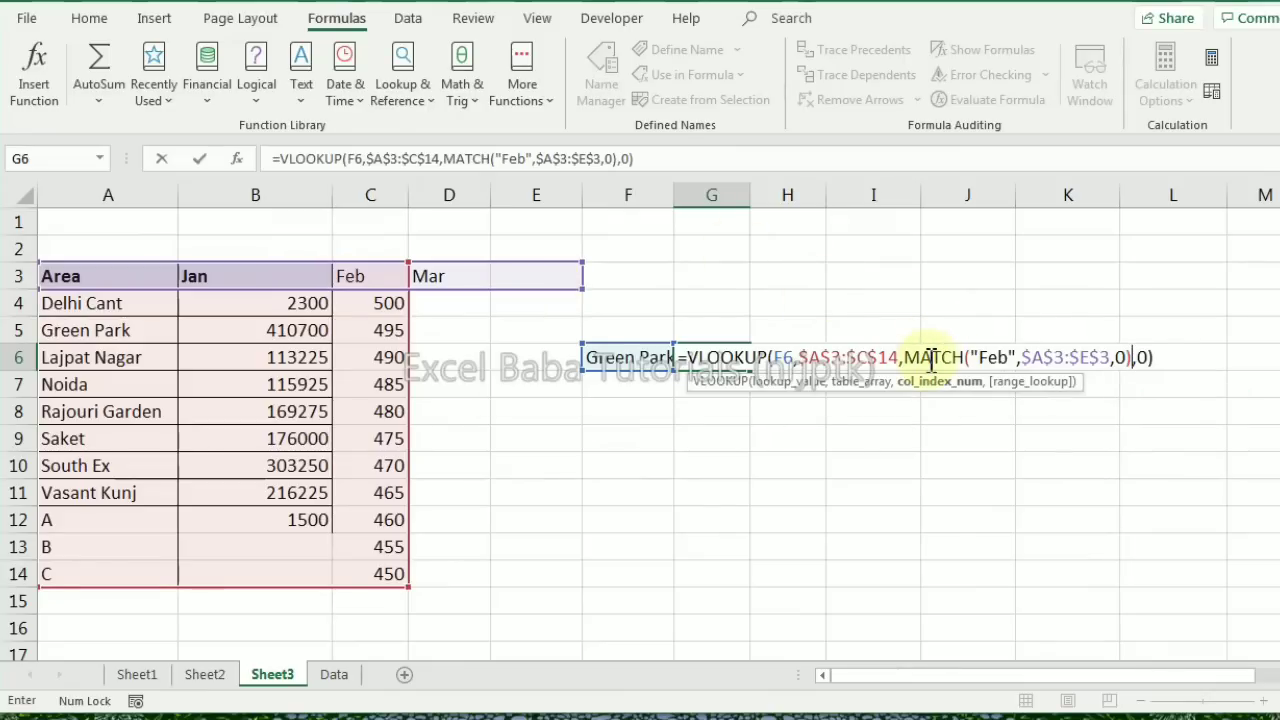
key("Return")
left_click(712, 357)
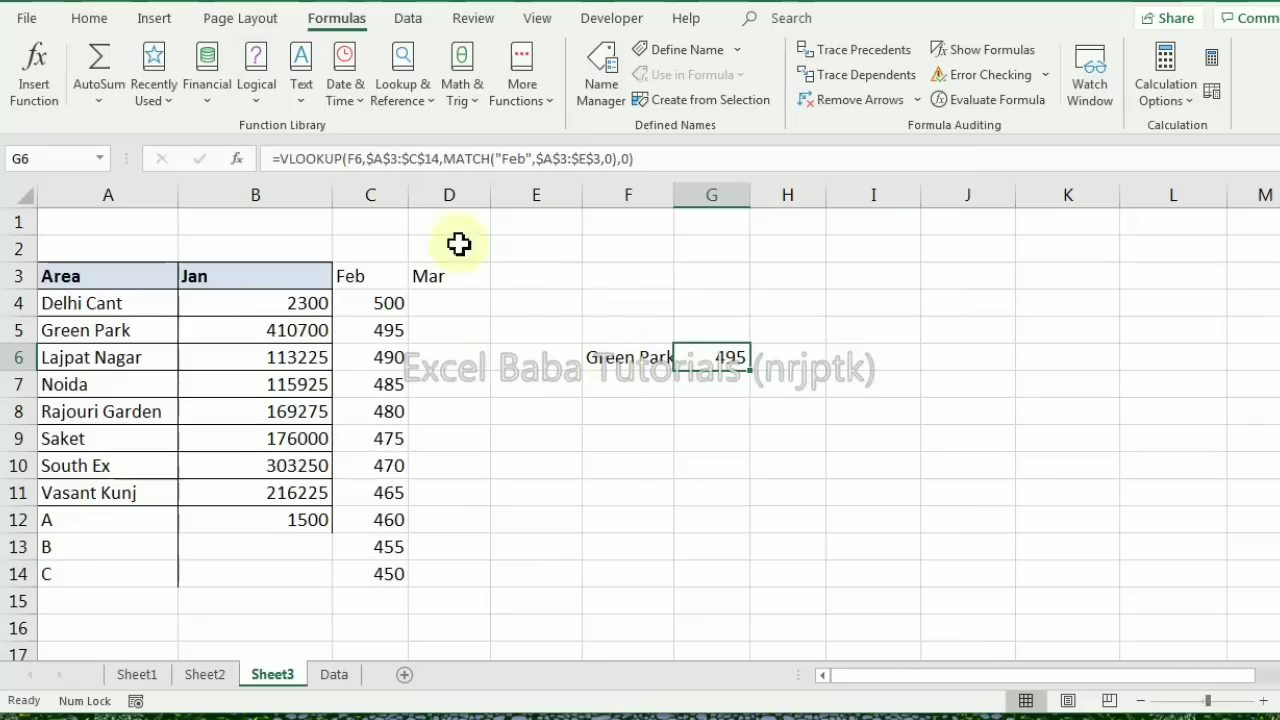
Insert a blank column between Jan and Feb and check the shifted VLOOKUP-MATCH formula in H6
right_click(351, 194)
left_click(414, 363)
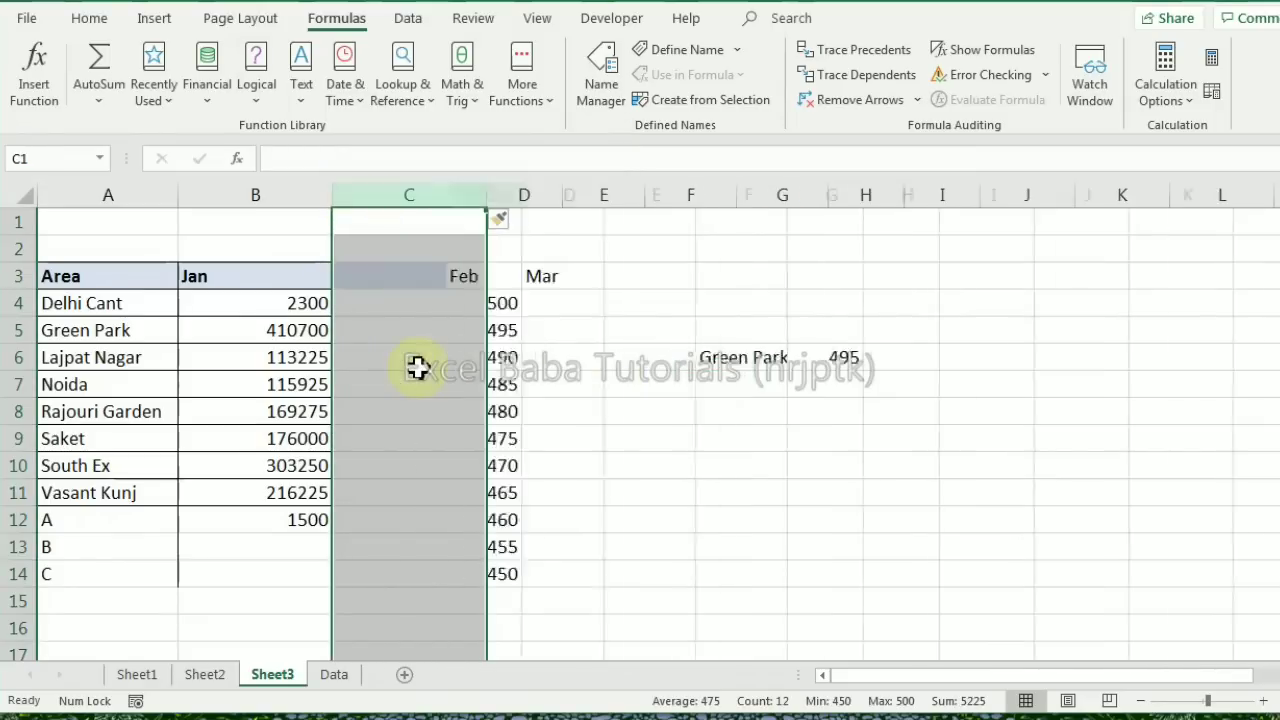
left_click(855, 357)
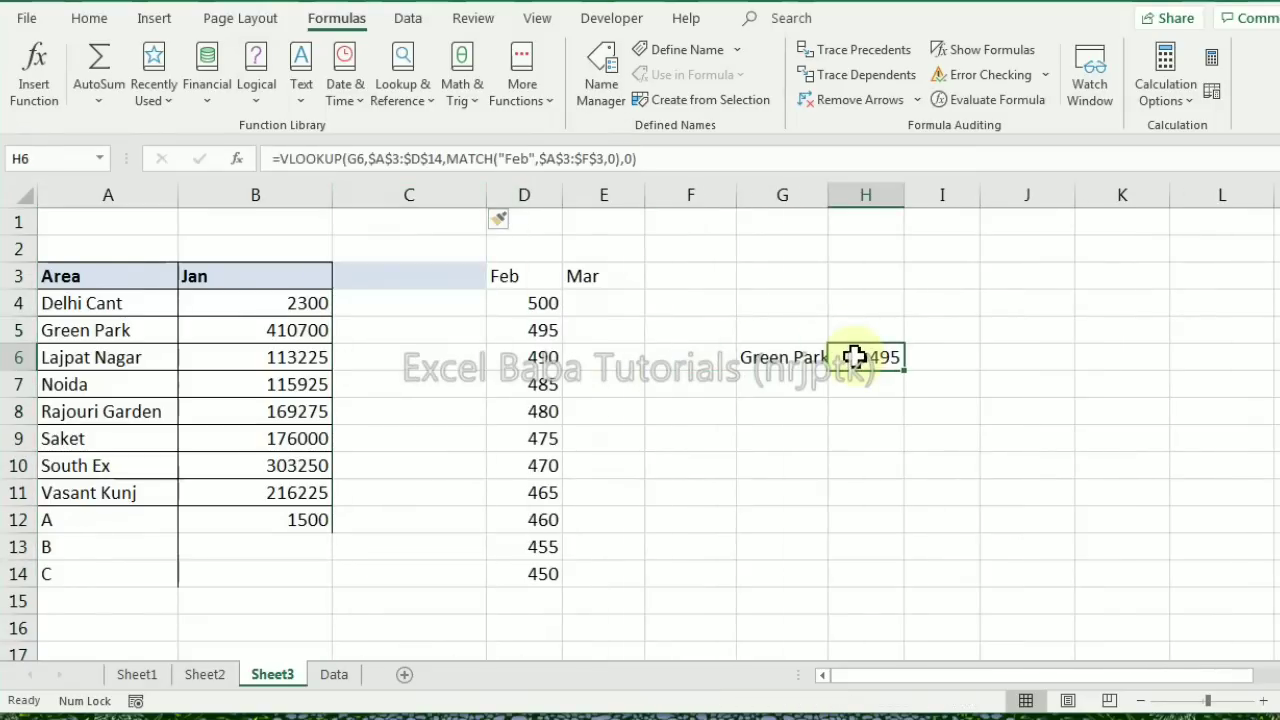
Delete the blank column C between Jan and Feb and select the VLOOKUP-MATCH formula cell
left_click(410, 193)
right_click(412, 192)
left_click(463, 391)
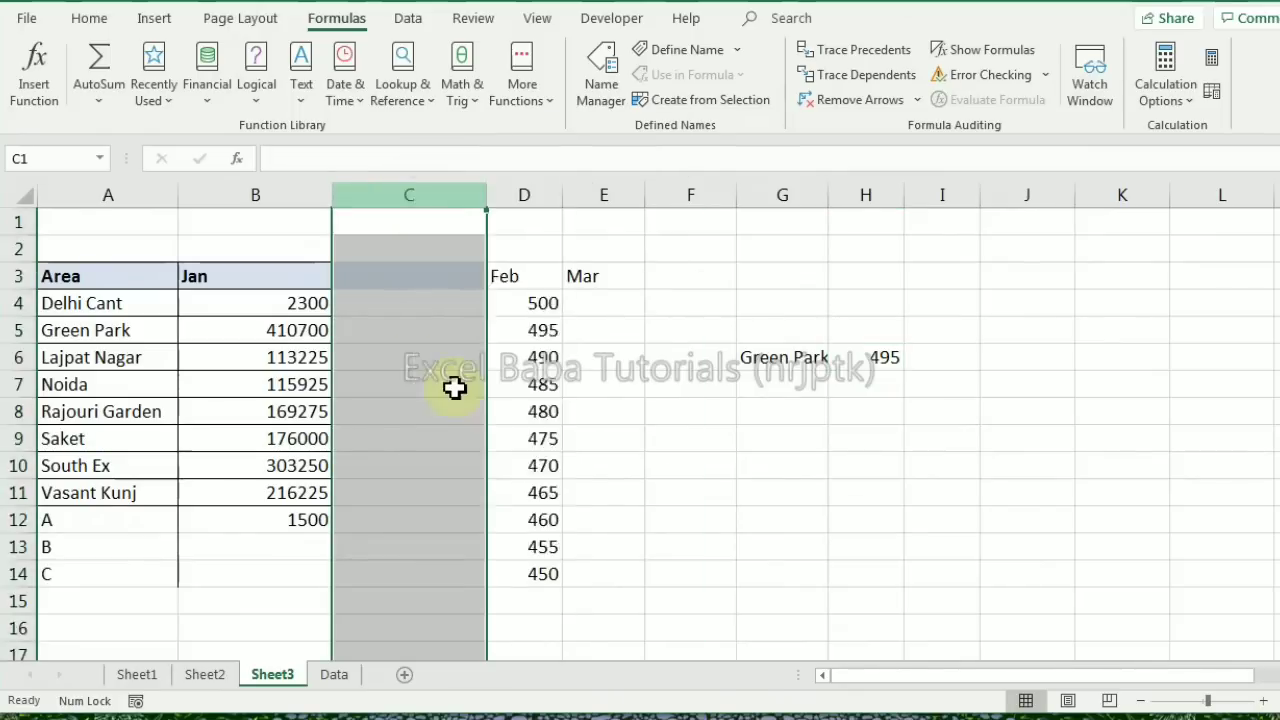
left_click(722, 362)
Set up List data validation for cell G5 with the header range $A$3:$D$3 as its source
left_click(697, 331)
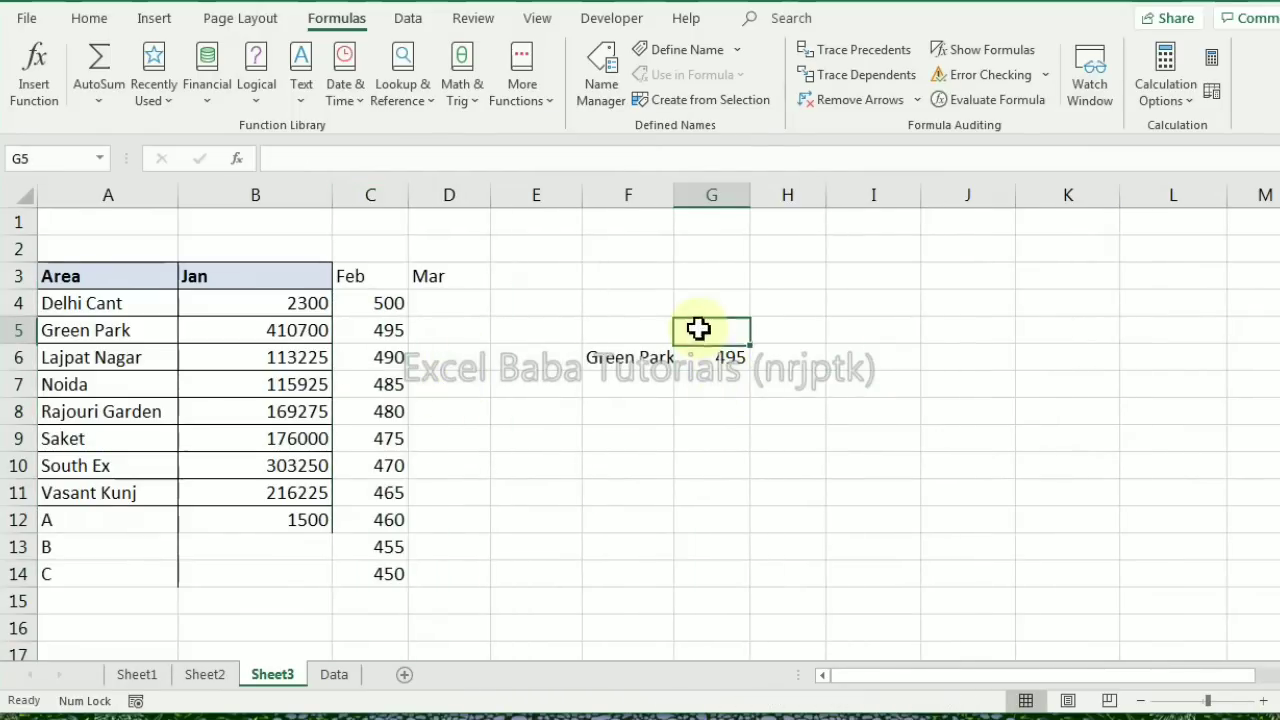
left_click(402, 20)
left_click(874, 98)
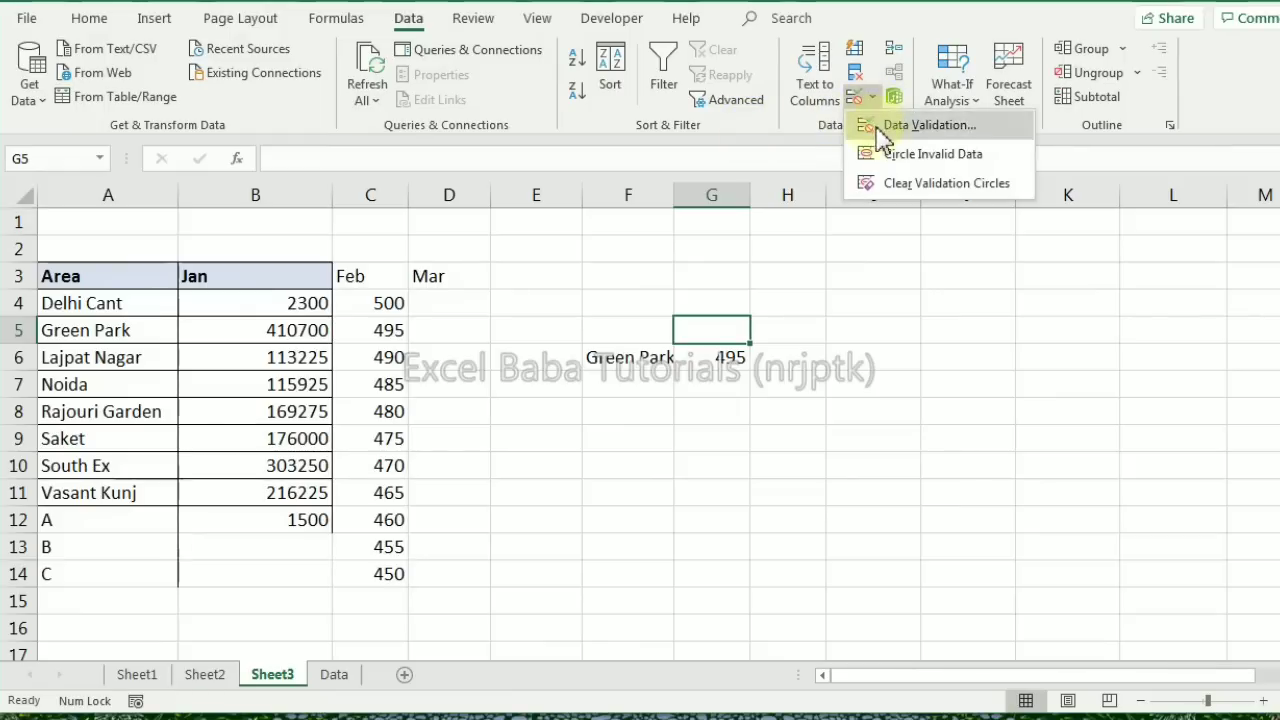
left_click(890, 125)
left_click(915, 172)
left_click(828, 231)
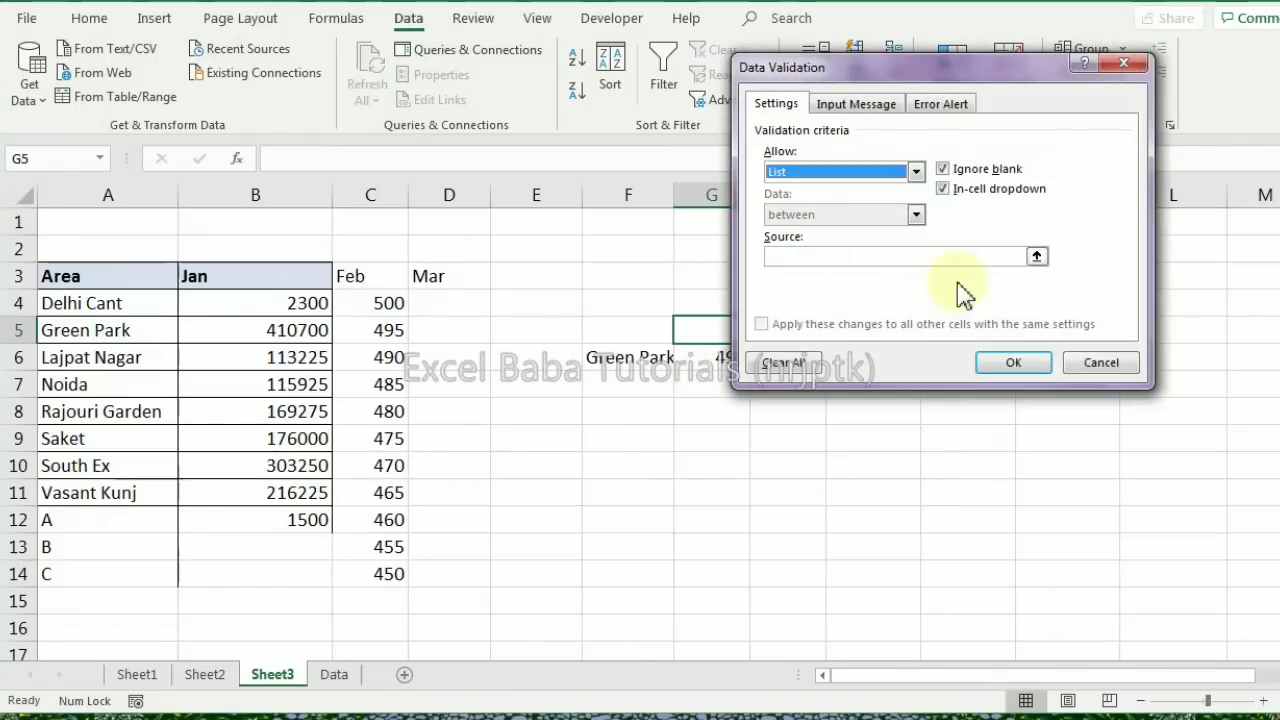
left_click(1034, 257)
left_click_drag(80, 277, 451, 276)
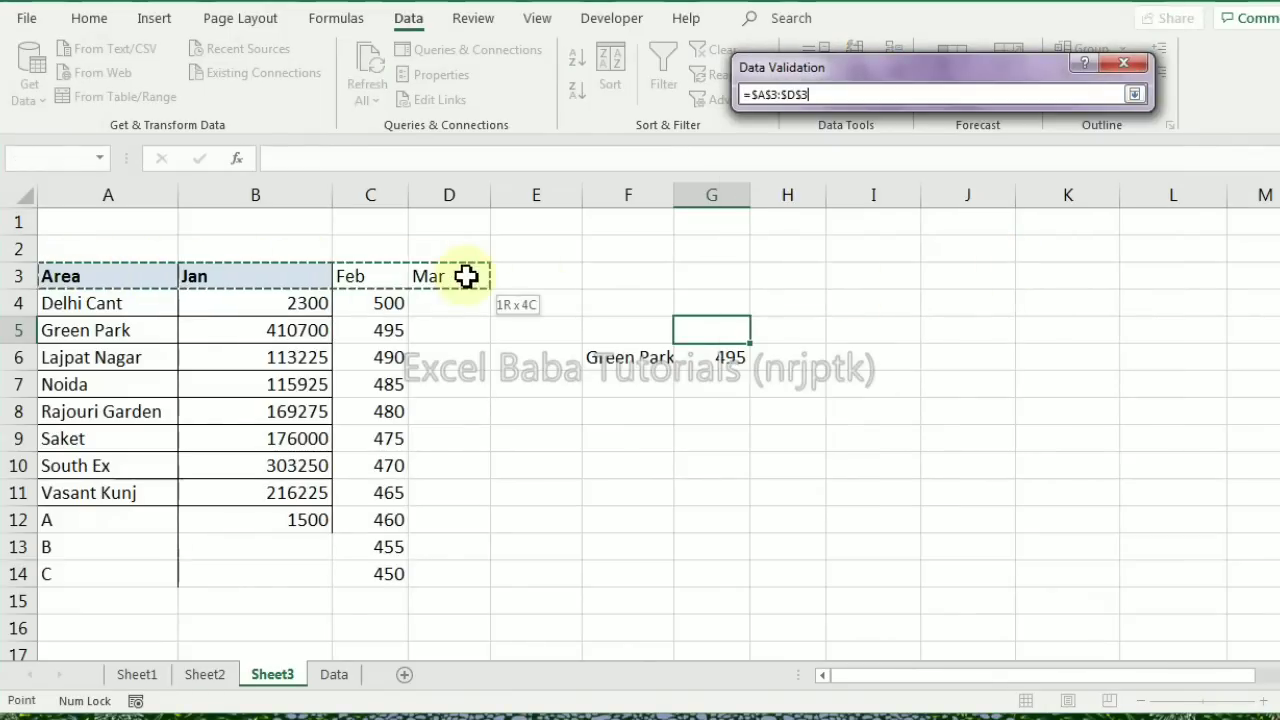
Finish the list validation for cell G5 using the header range $A$3:$D$3 as the source
left_click(1135, 95)
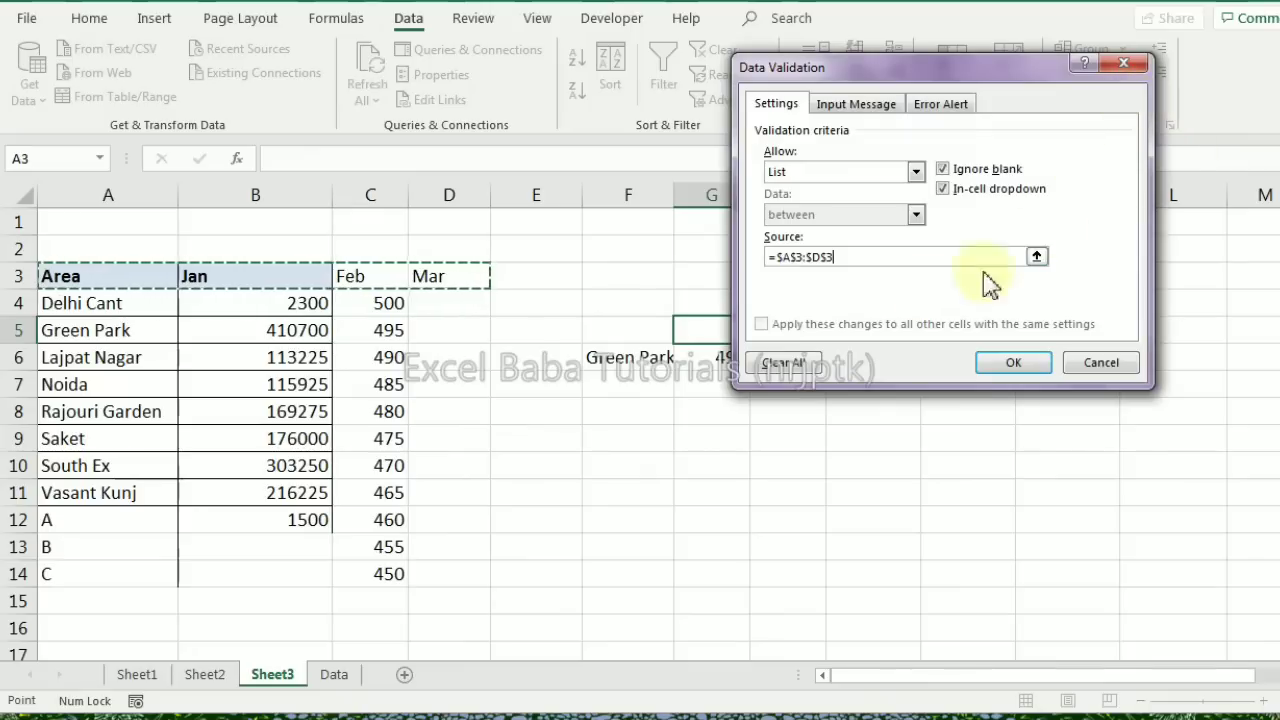
left_click(1010, 362)
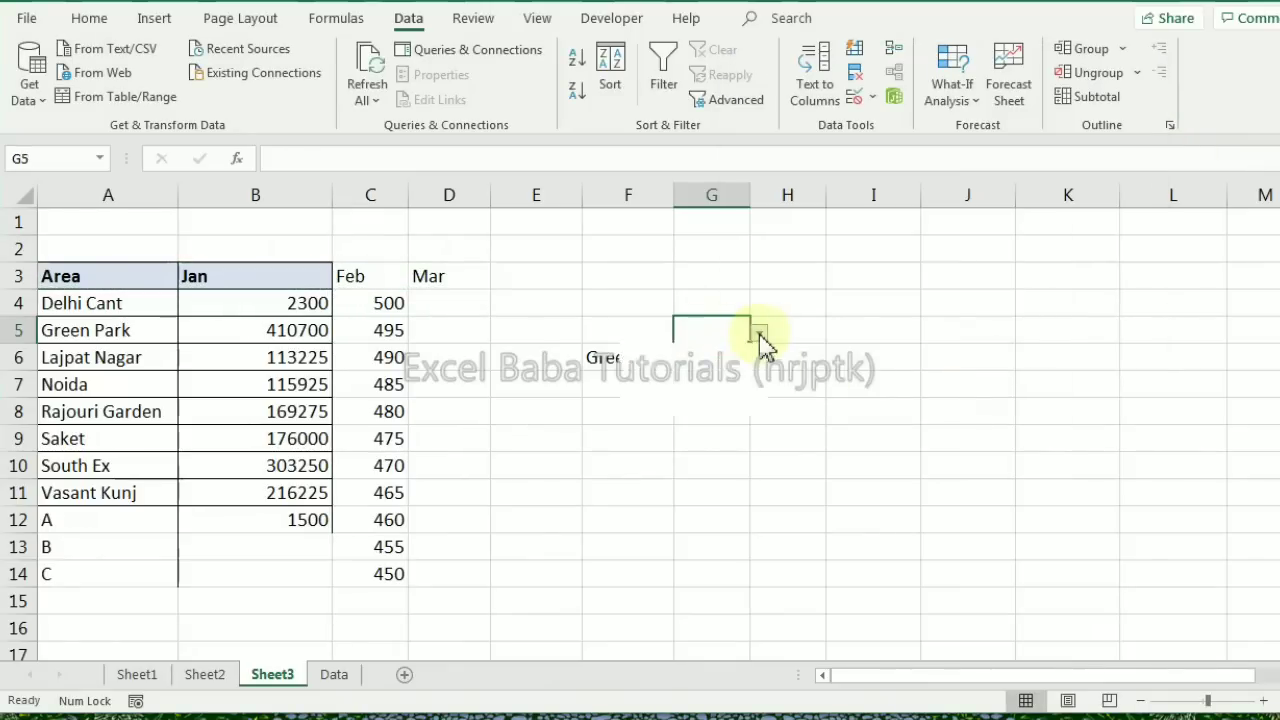
Add a list data validation to cell F6 with $A$3:$A$14 as the source and display its choices
left_click(634, 356)
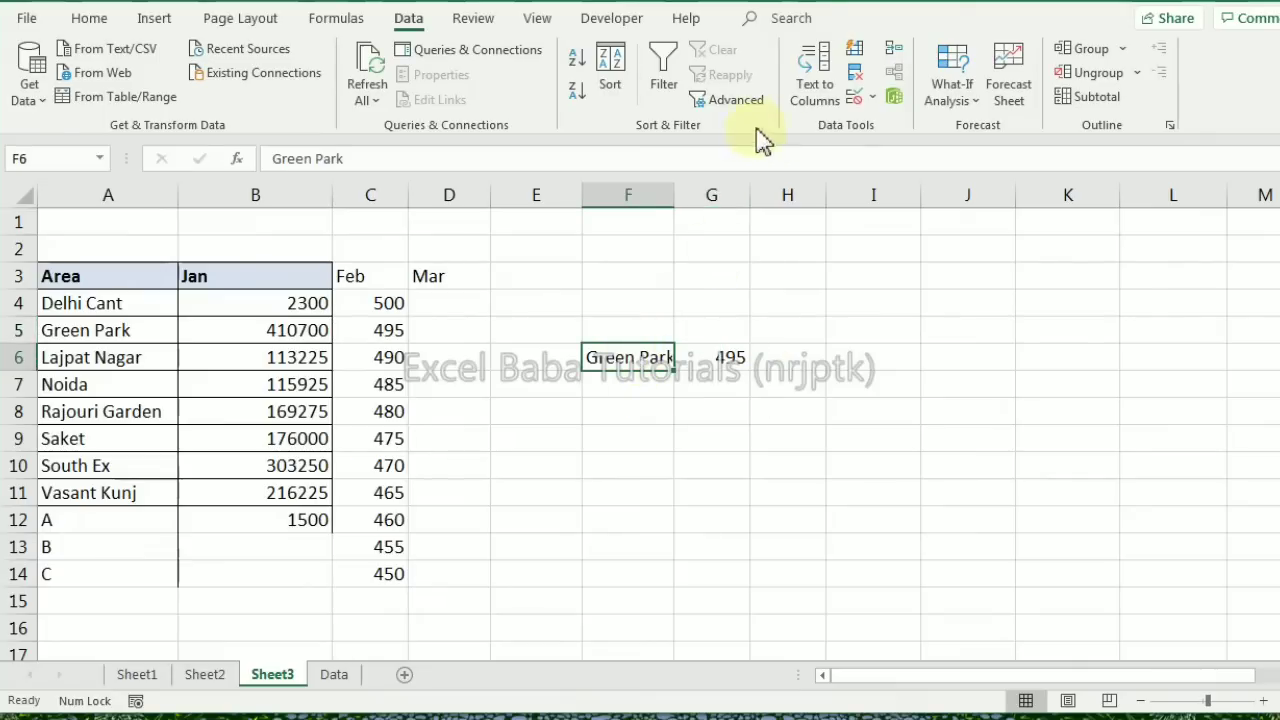
left_click(873, 97)
left_click(886, 124)
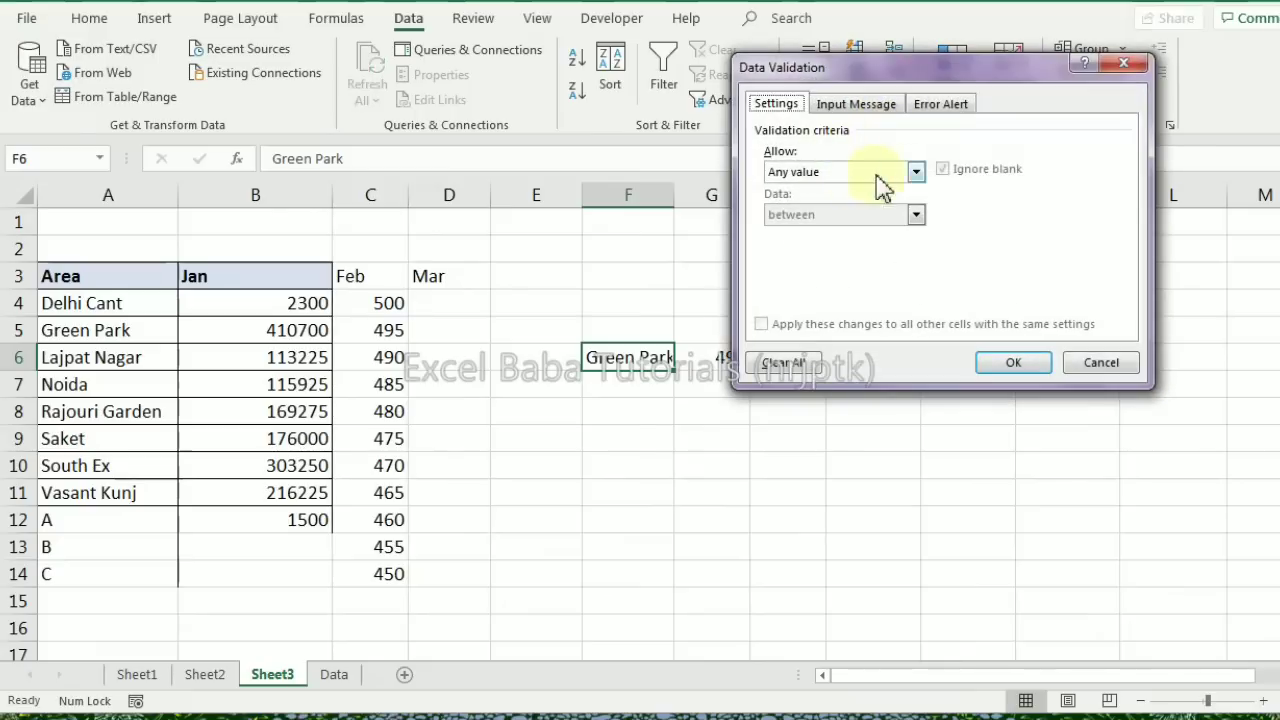
left_click(880, 176)
left_click(809, 248)
left_click(1036, 260)
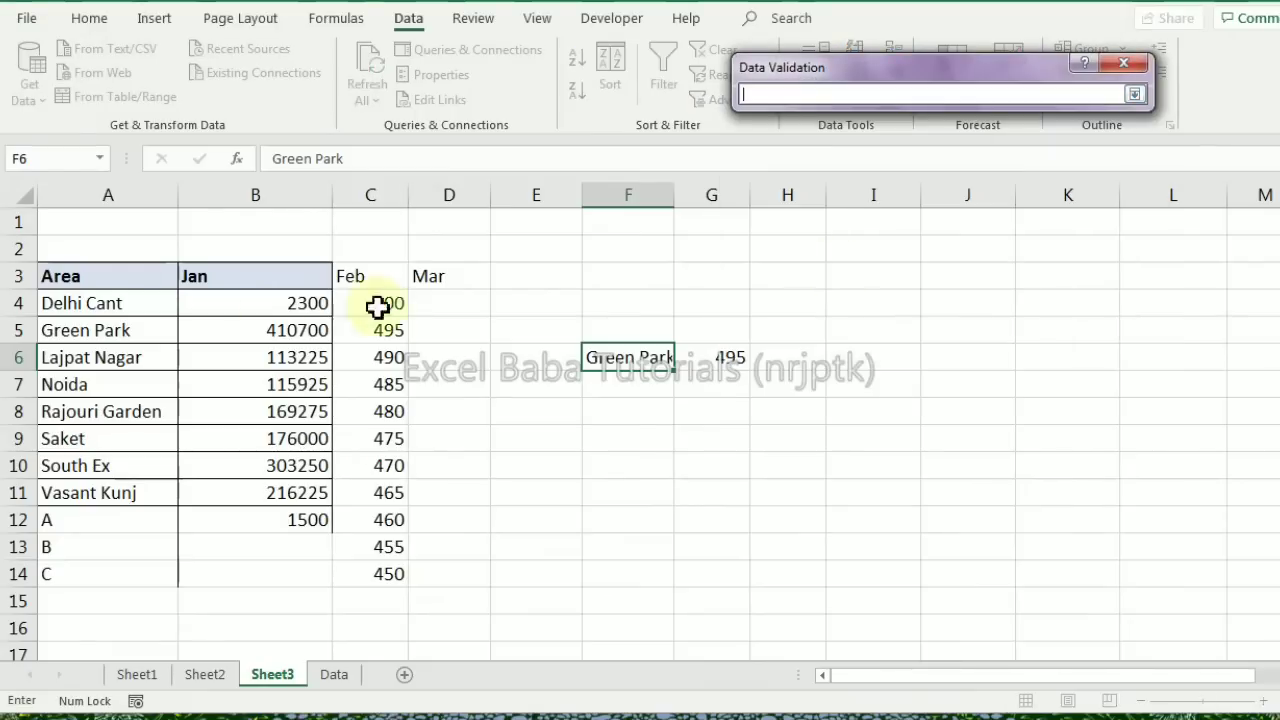
left_click_drag(129, 283, 140, 573)
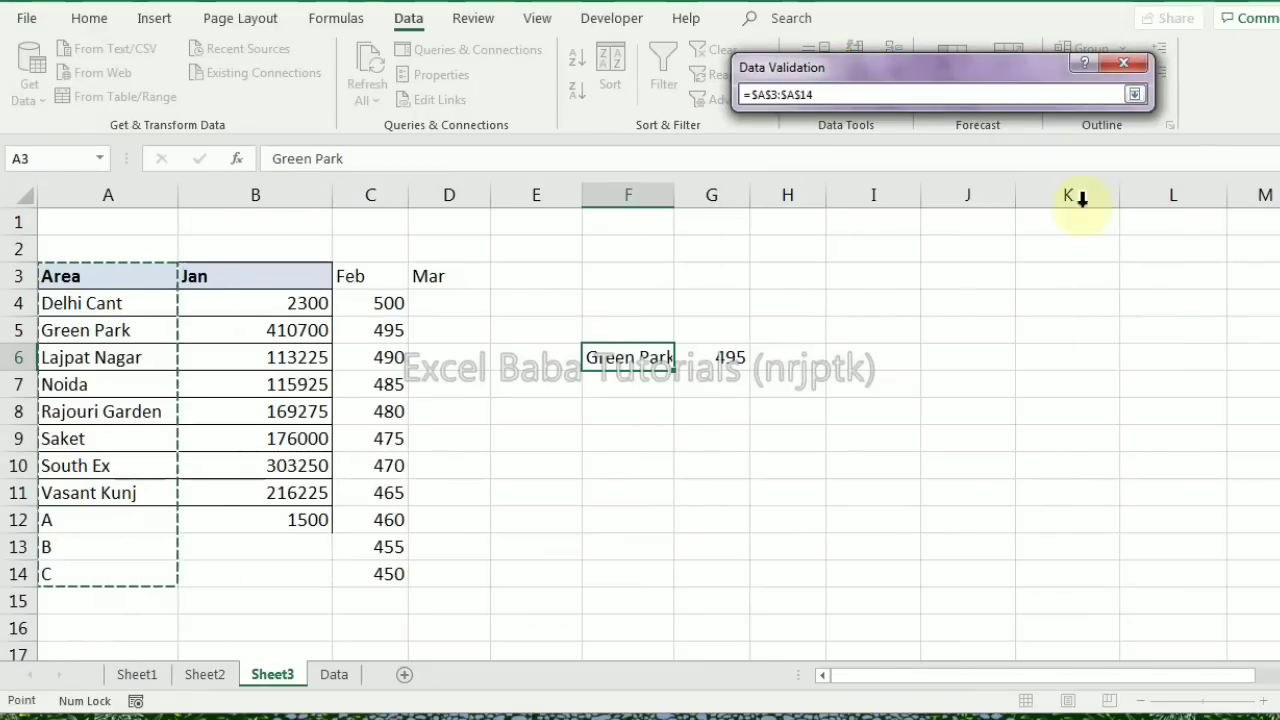
left_click(1134, 94)
left_click(1027, 360)
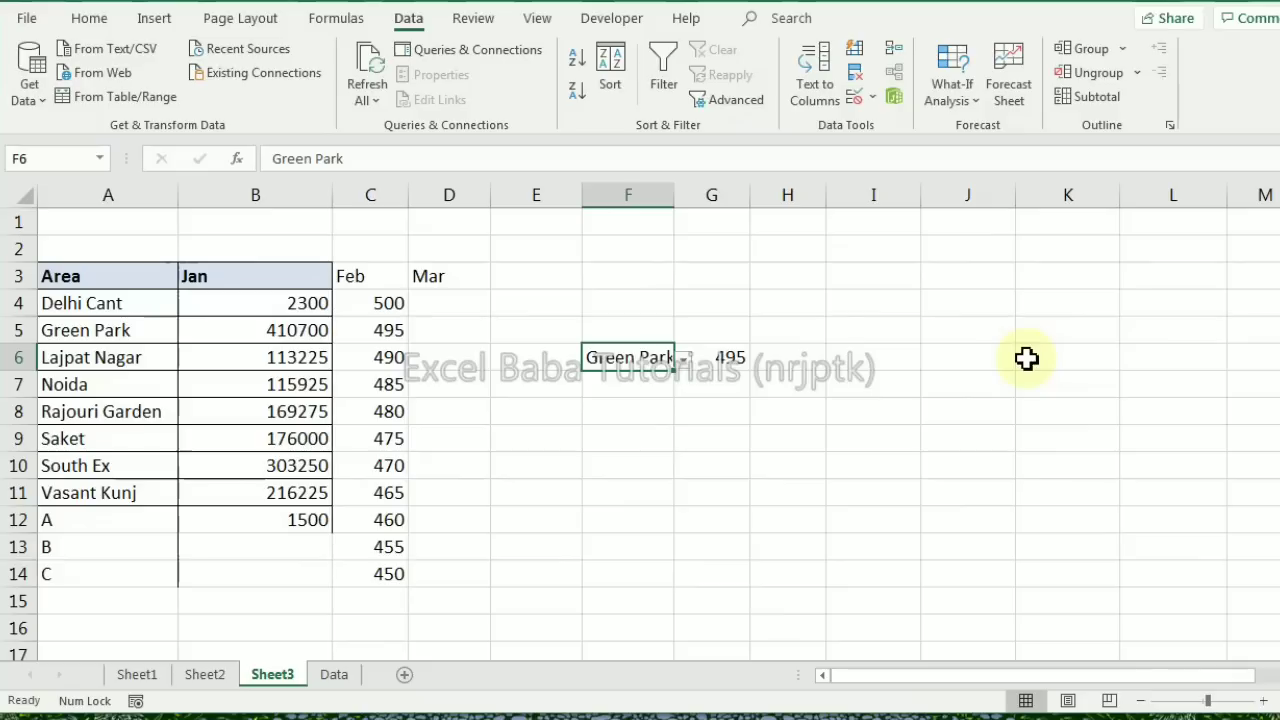
left_click(686, 358)
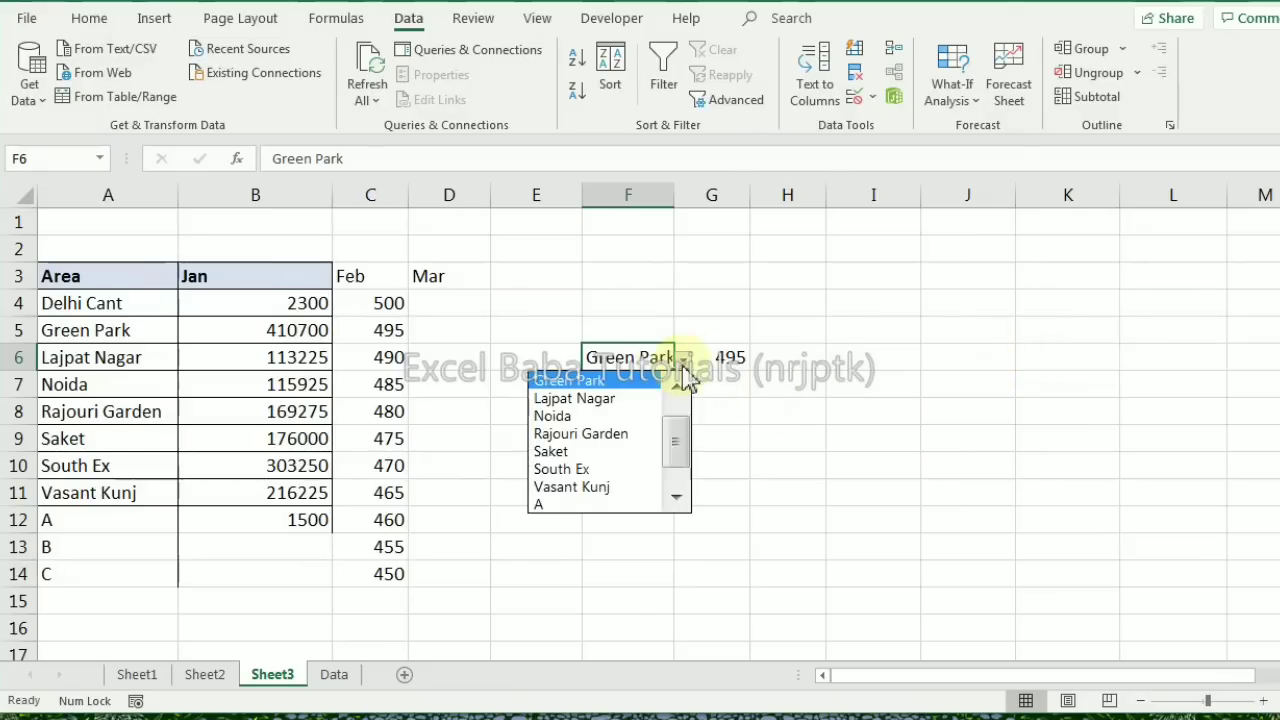
Start a replacement VLOOKUP formula in G6 with F6 as lookup value and the absolute range $A$3:$D$14 as table array
left_click(723, 356)
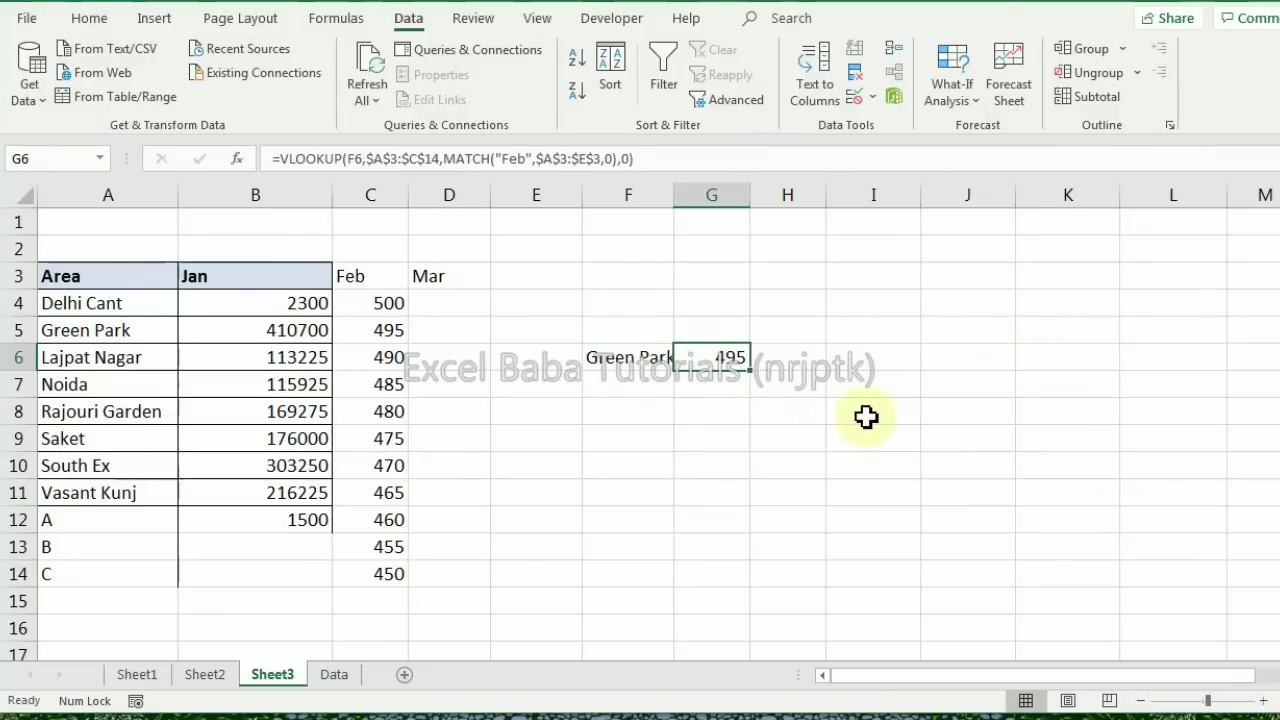
type("=vlo")
key("Tab")
key("Left")
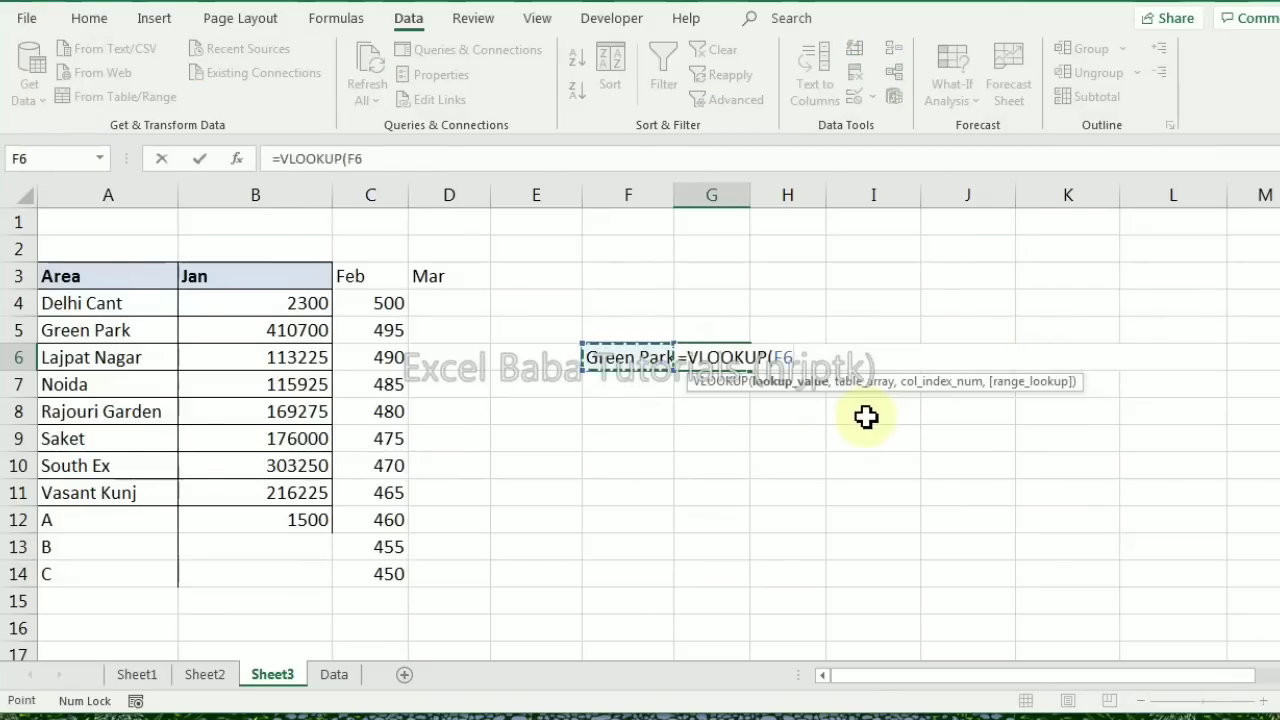
type(",")
key("ctrl+Home")
key("Down")
key("Down")
key("ctrl+shift+Down")
key("ctrl+shift+Right")
key("shift+Right")
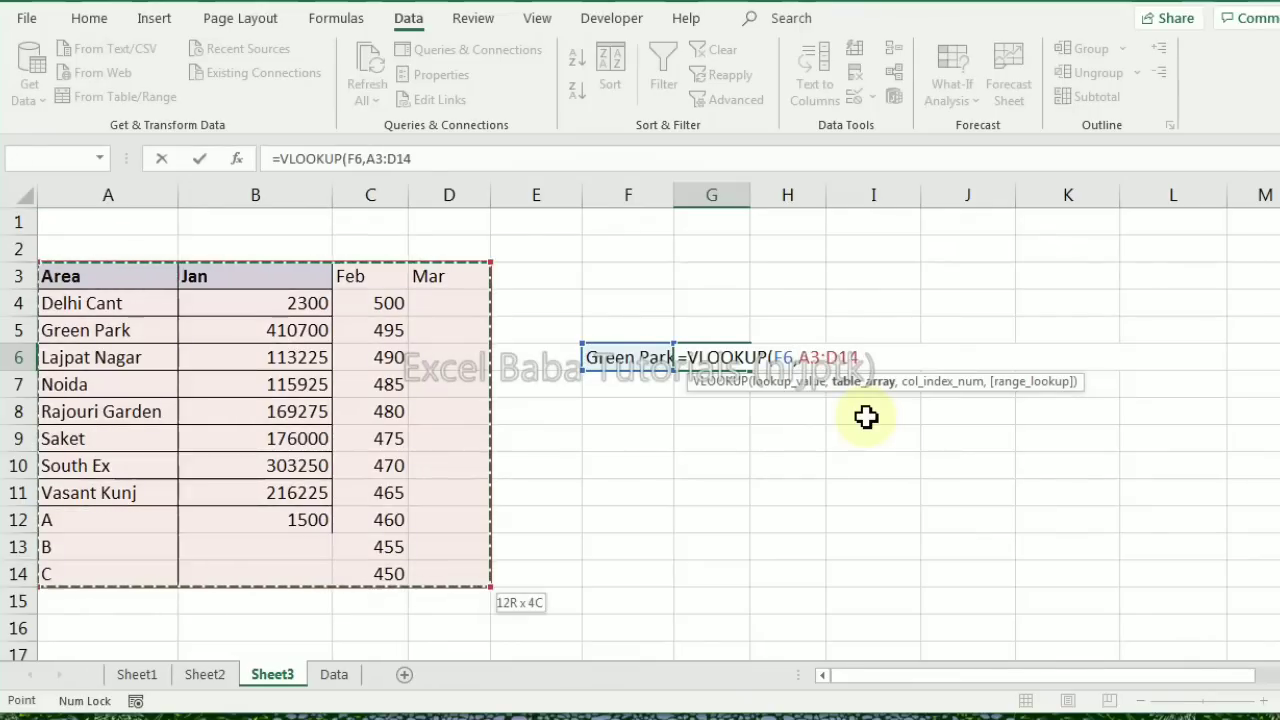
key("F4")
Nest a MATCH function as the column index, looking up G5 in the absolute range $A$3:$D$3 with match type 0
type(",mat")
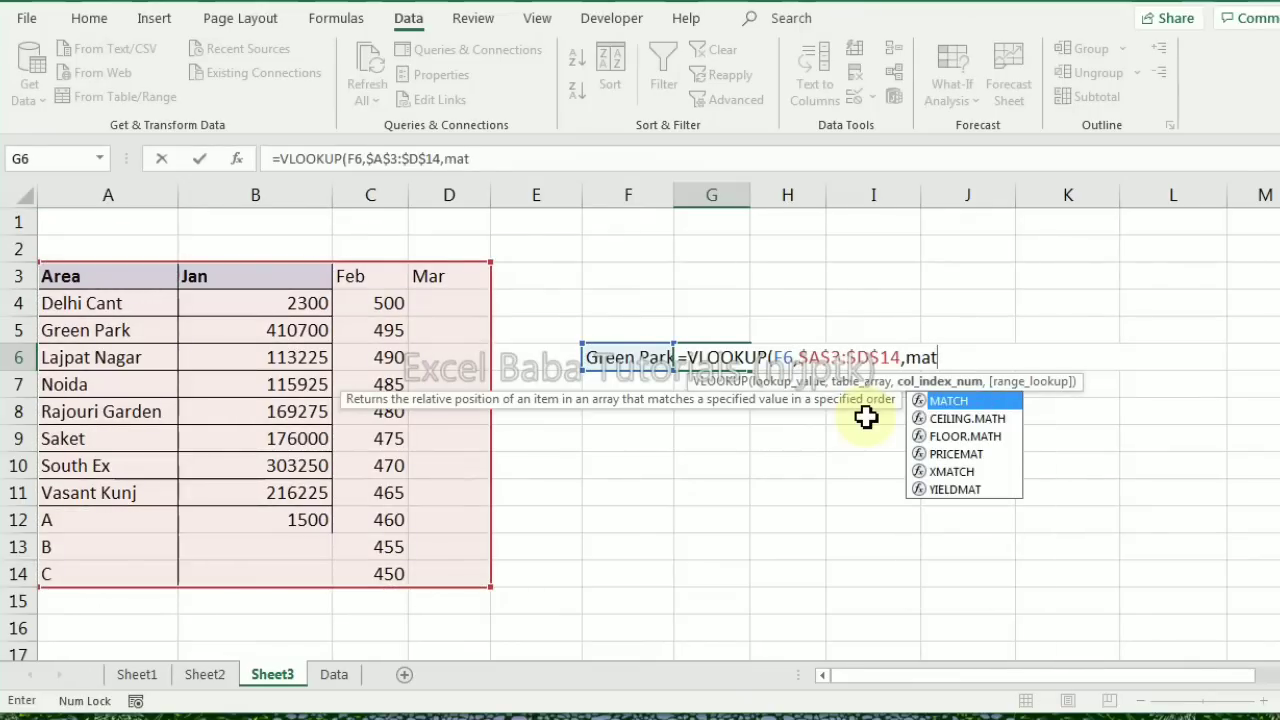
key("Tab")
key("Up")
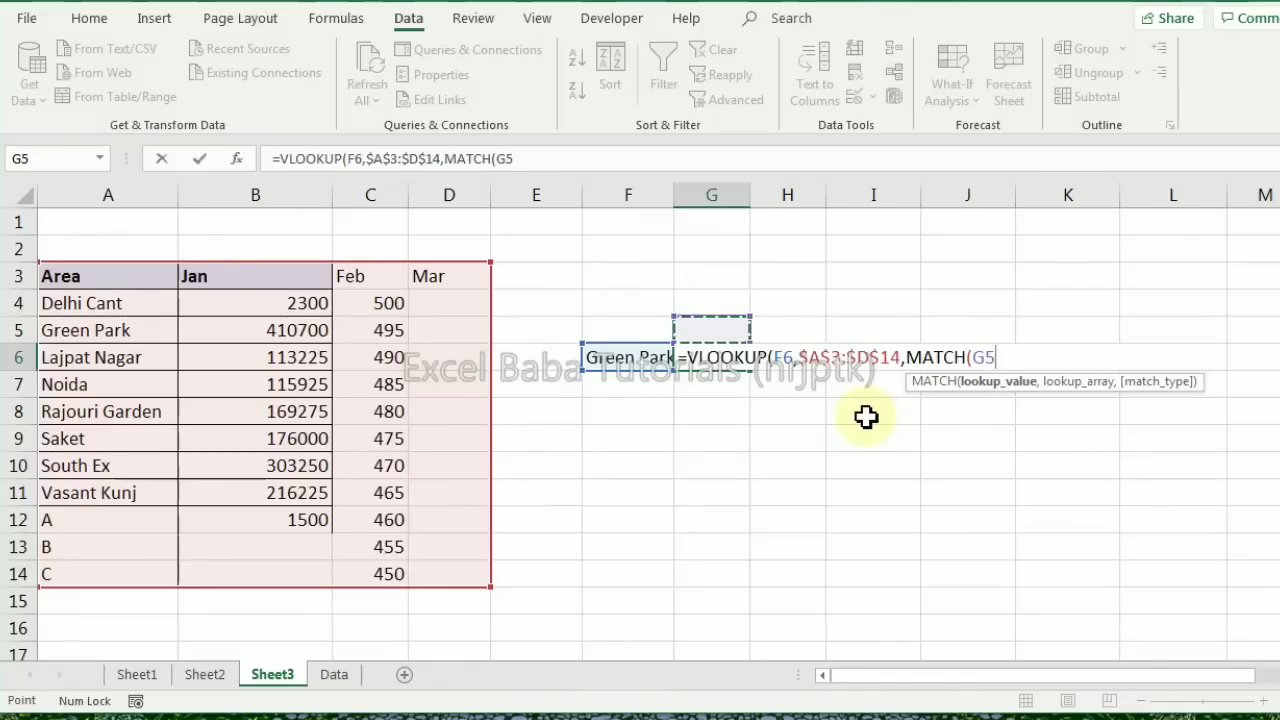
type(",")
key("Left")
key("Left")
key("Left")
key("Left")
key("Left")
key("Left")
key("Up")
key("Up")
key("Up")
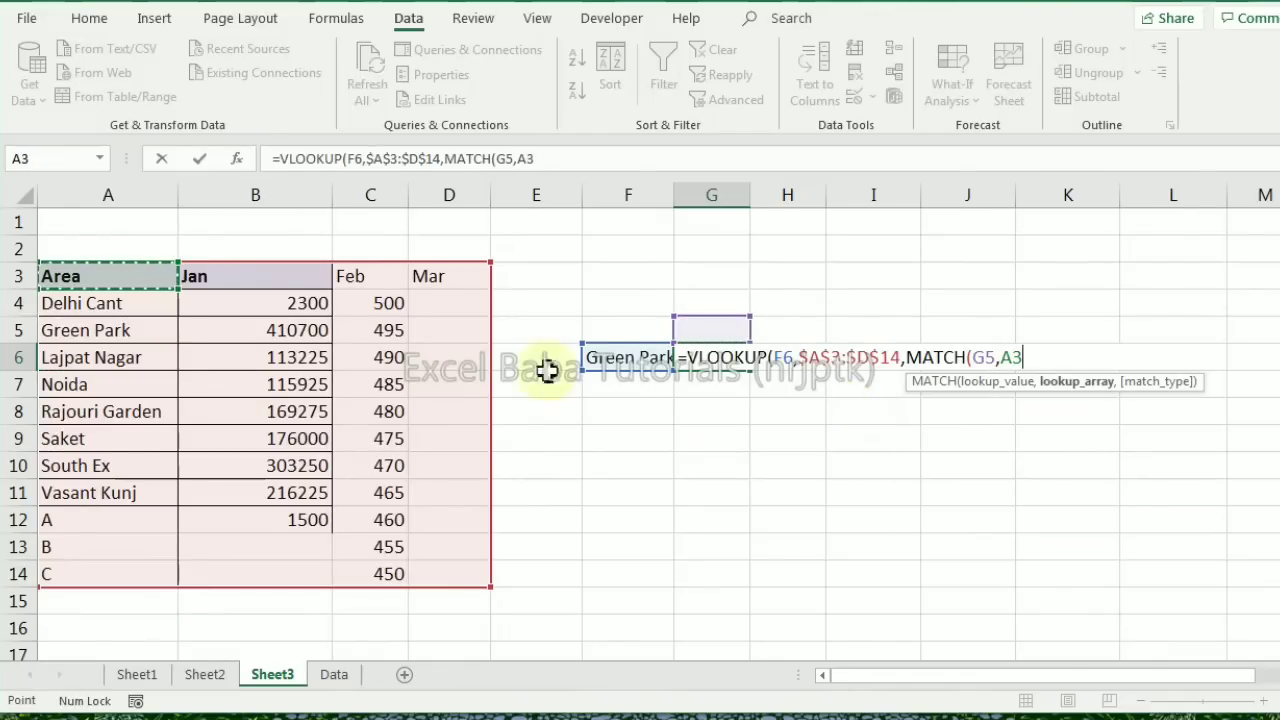
left_click_drag(143, 283, 445, 276)
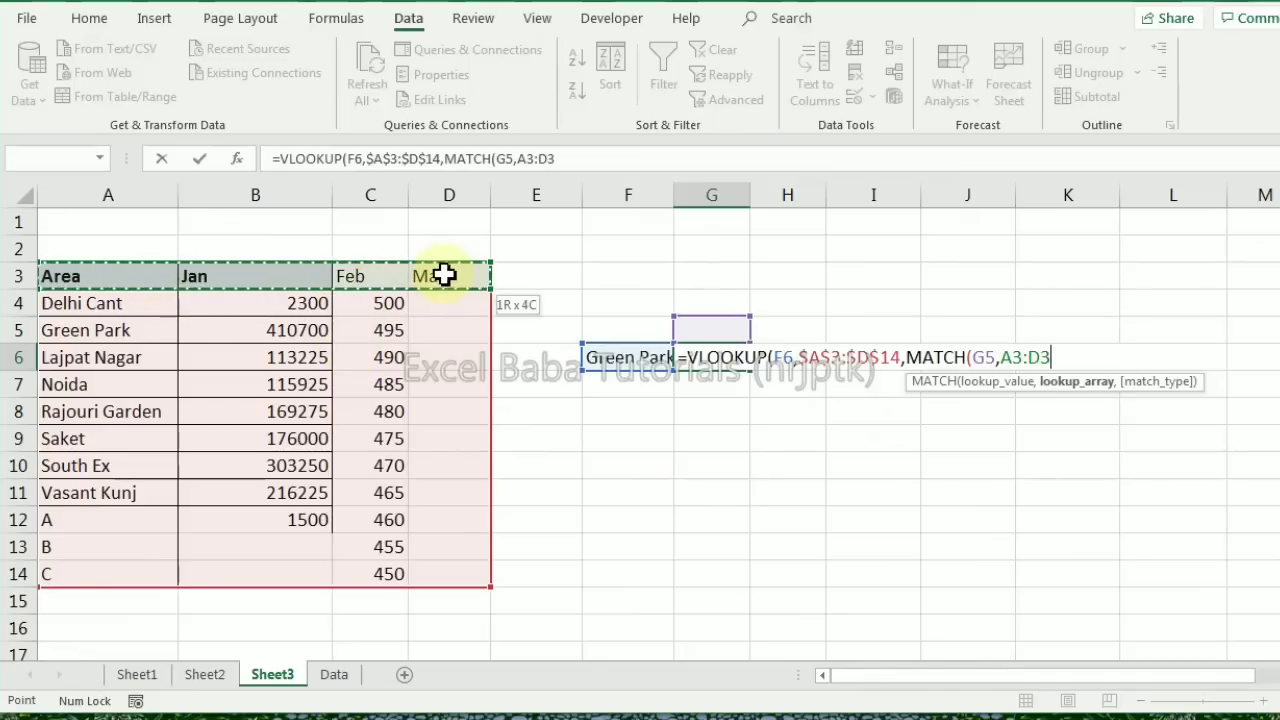
key("F4")
type(",0")
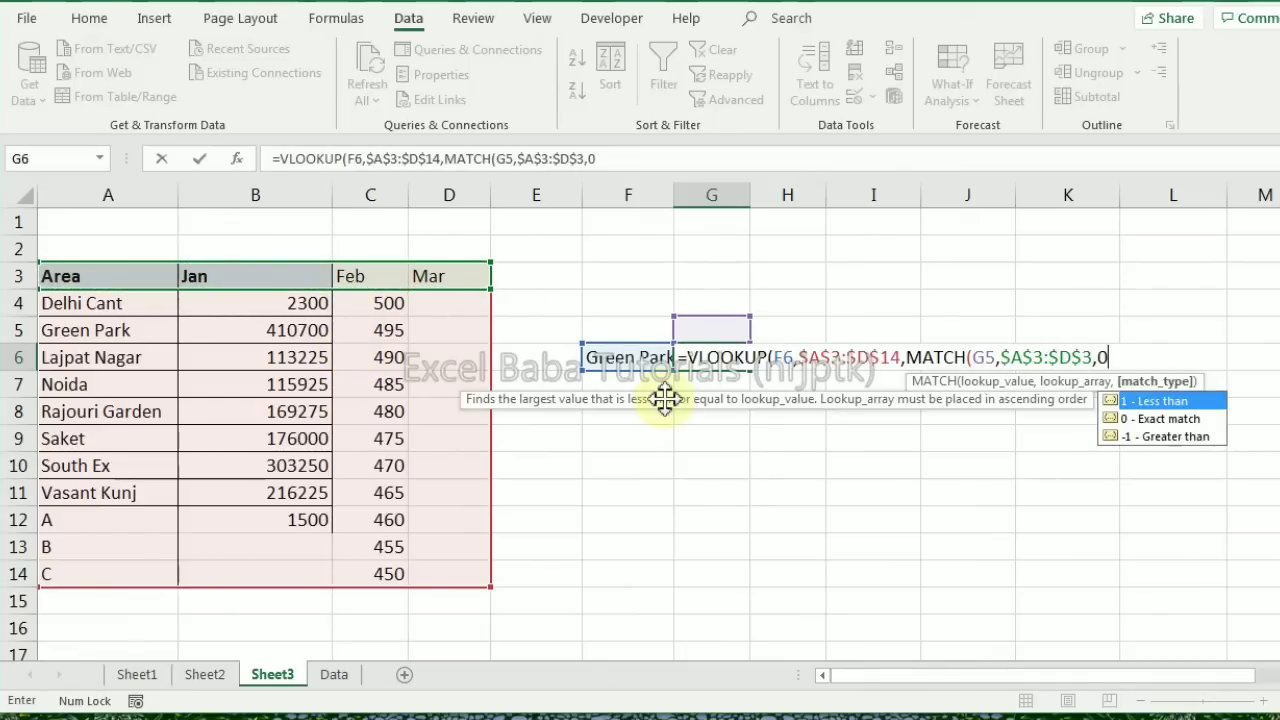
Complete the VLOOKUP in G6 with range lookup 0 for an exact match and enter the formula
type("),")
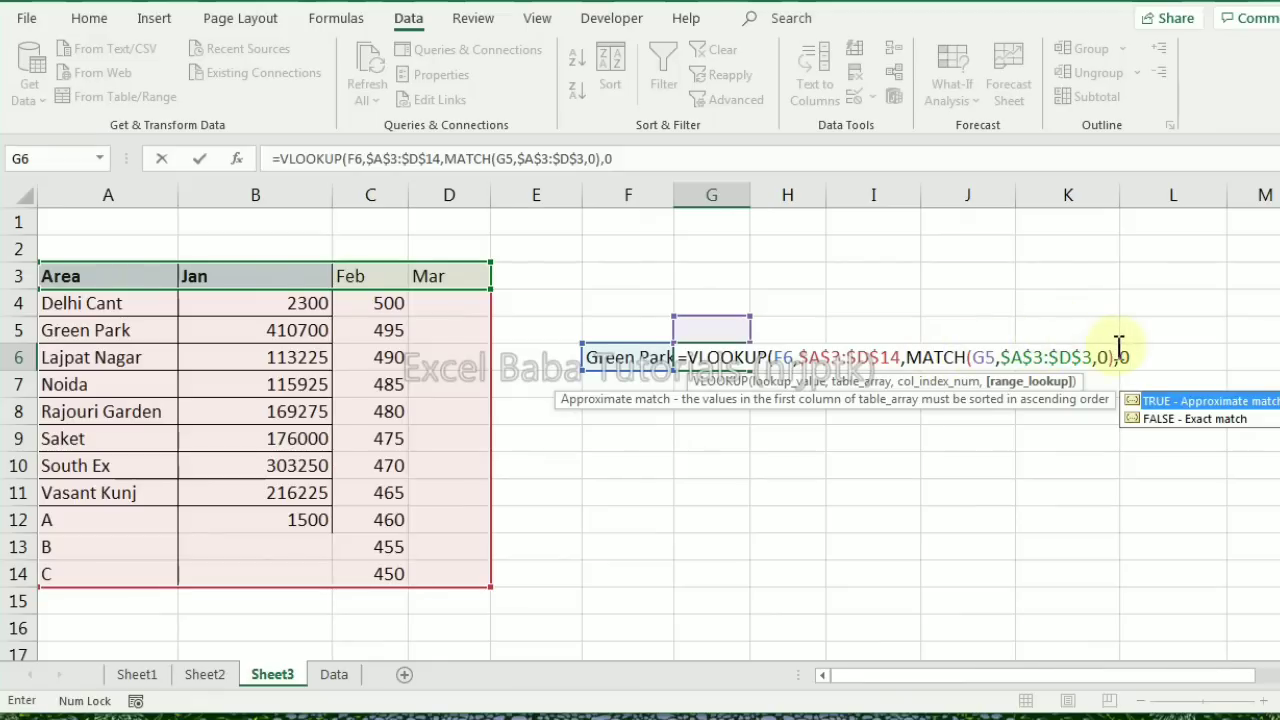
type("0)")
key("Return")
key("Up")
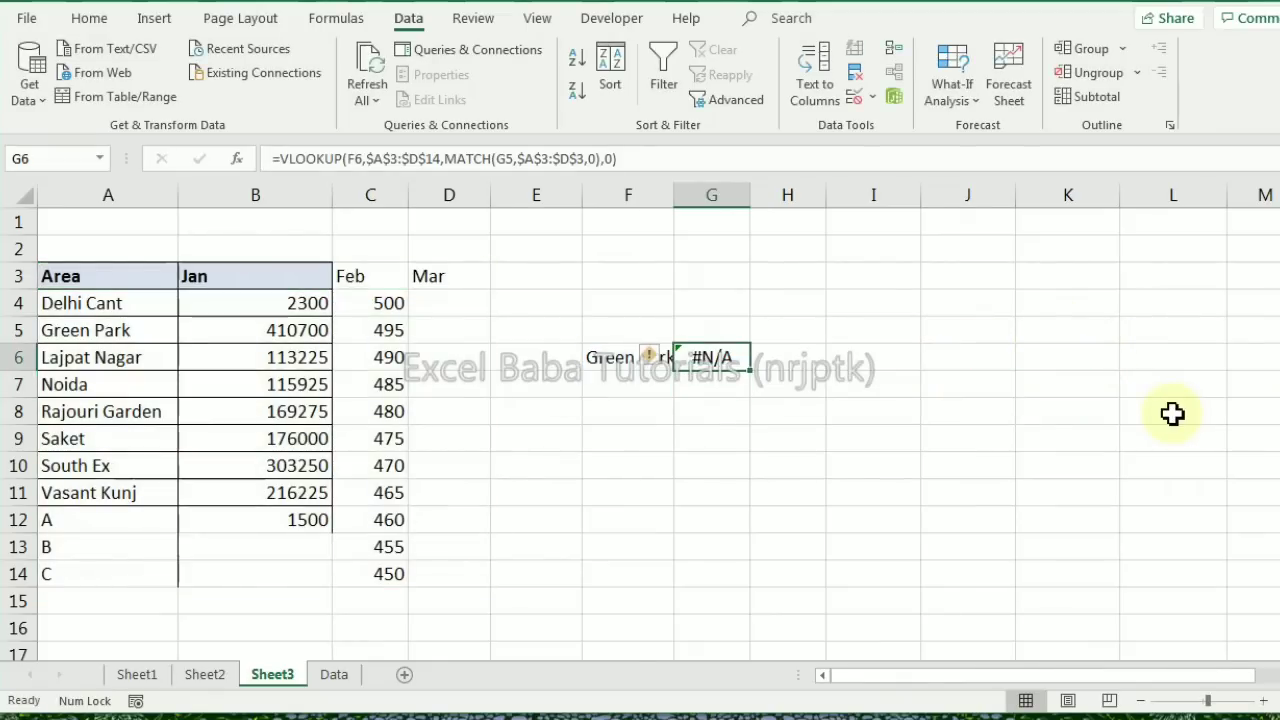
Test the lookup by choosing Jan, Feb and finally Area from the dropdown in G5
left_click(723, 331)
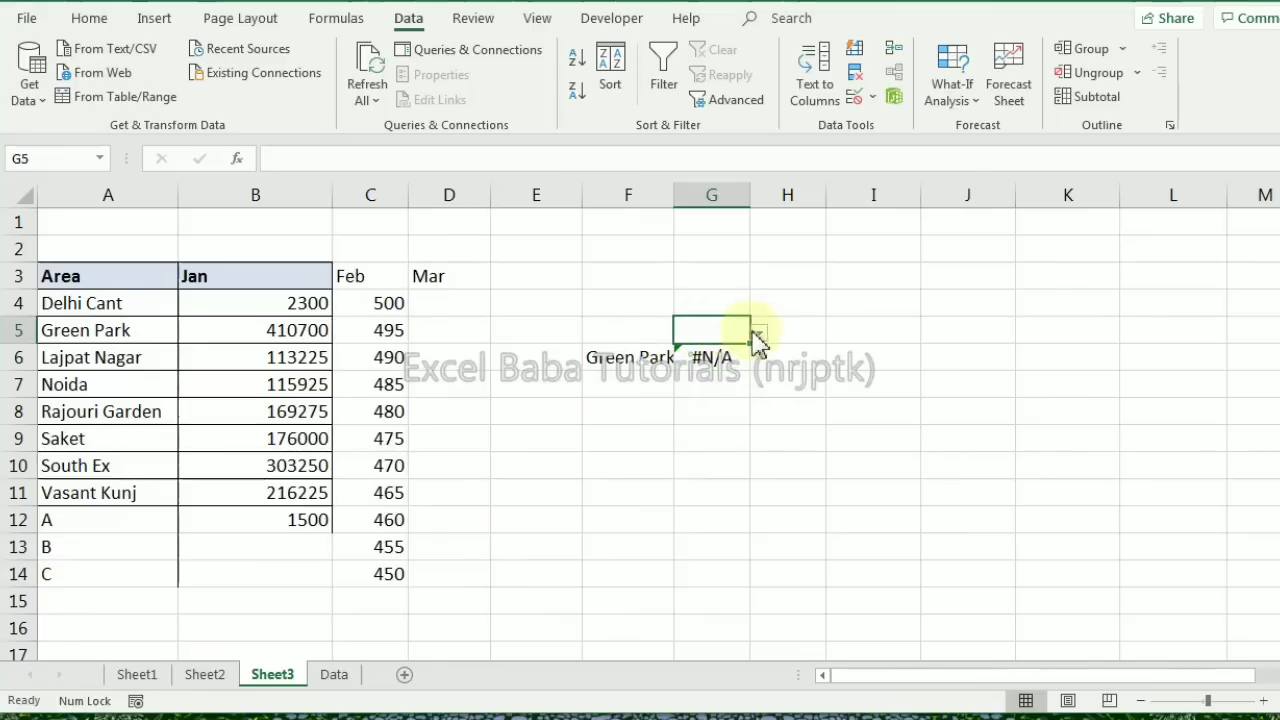
left_click(759, 332)
left_click(743, 371)
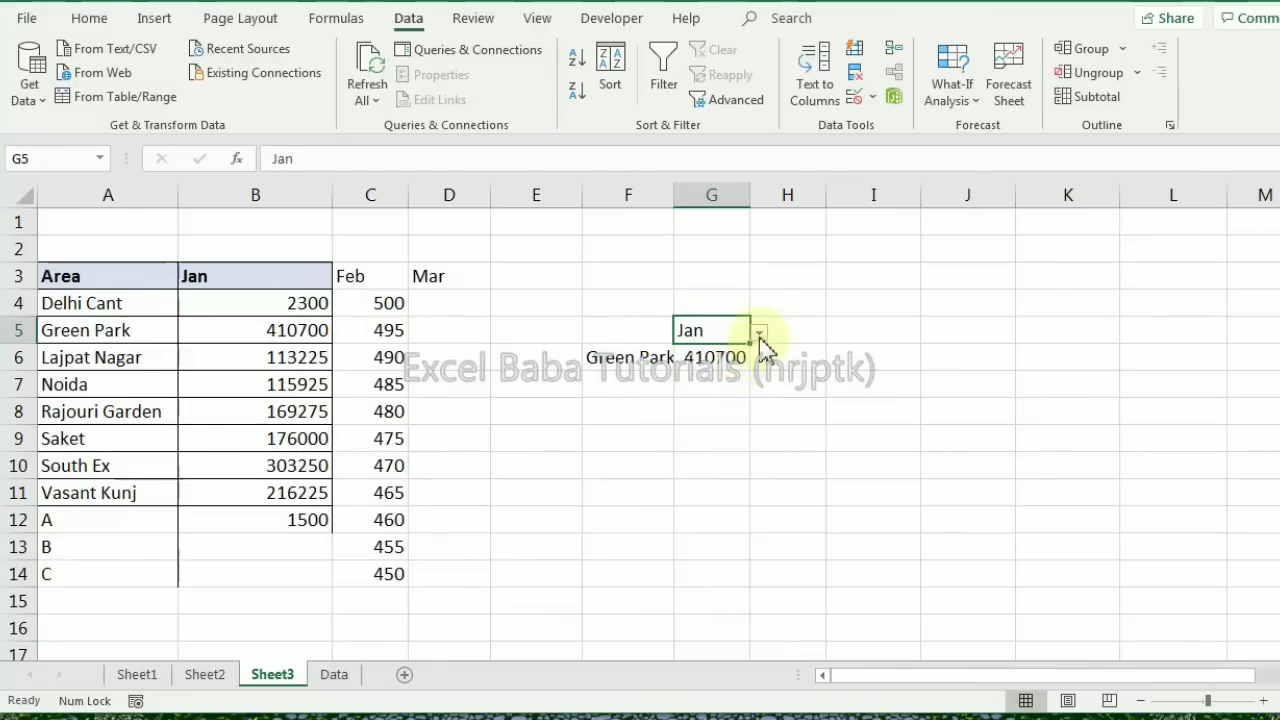
left_click(760, 332)
left_click(714, 389)
left_click(760, 332)
left_click(752, 352)
left_click(760, 332)
left_click(730, 356)
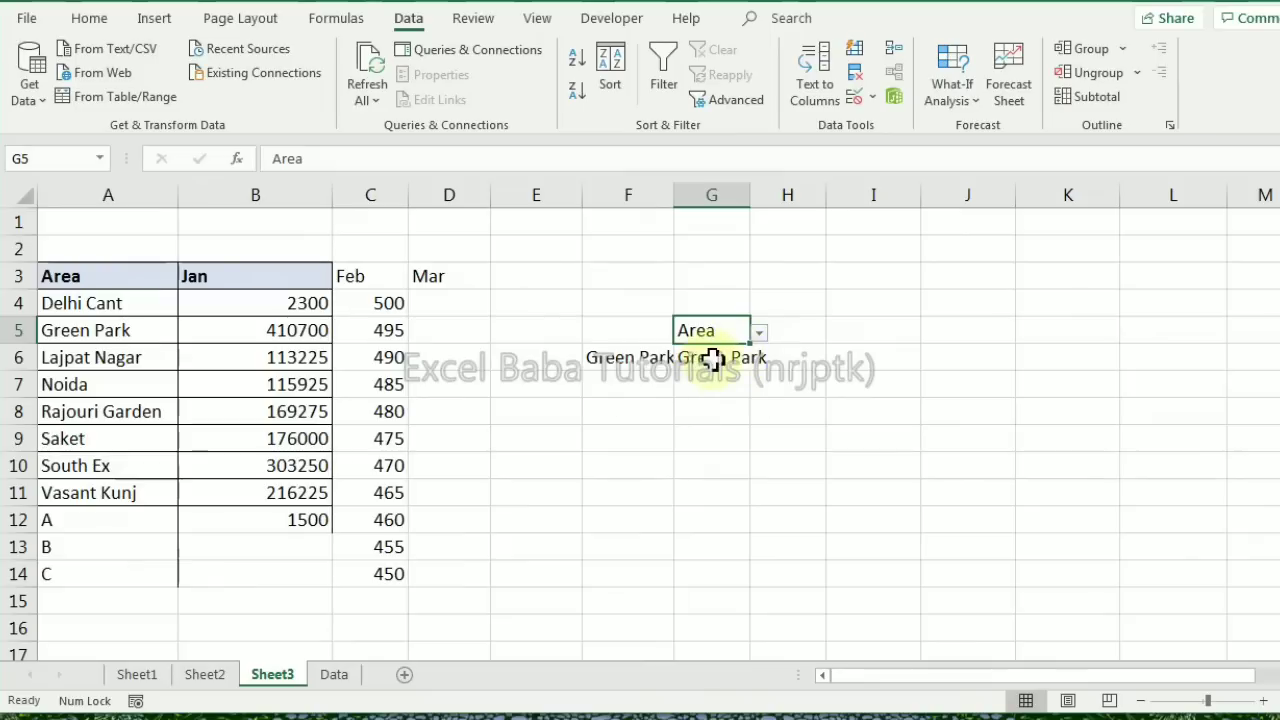
Test the area dropdown in F6 by choosing South Ex, C and finally South Ex again
left_click(651, 357)
left_click(682, 358)
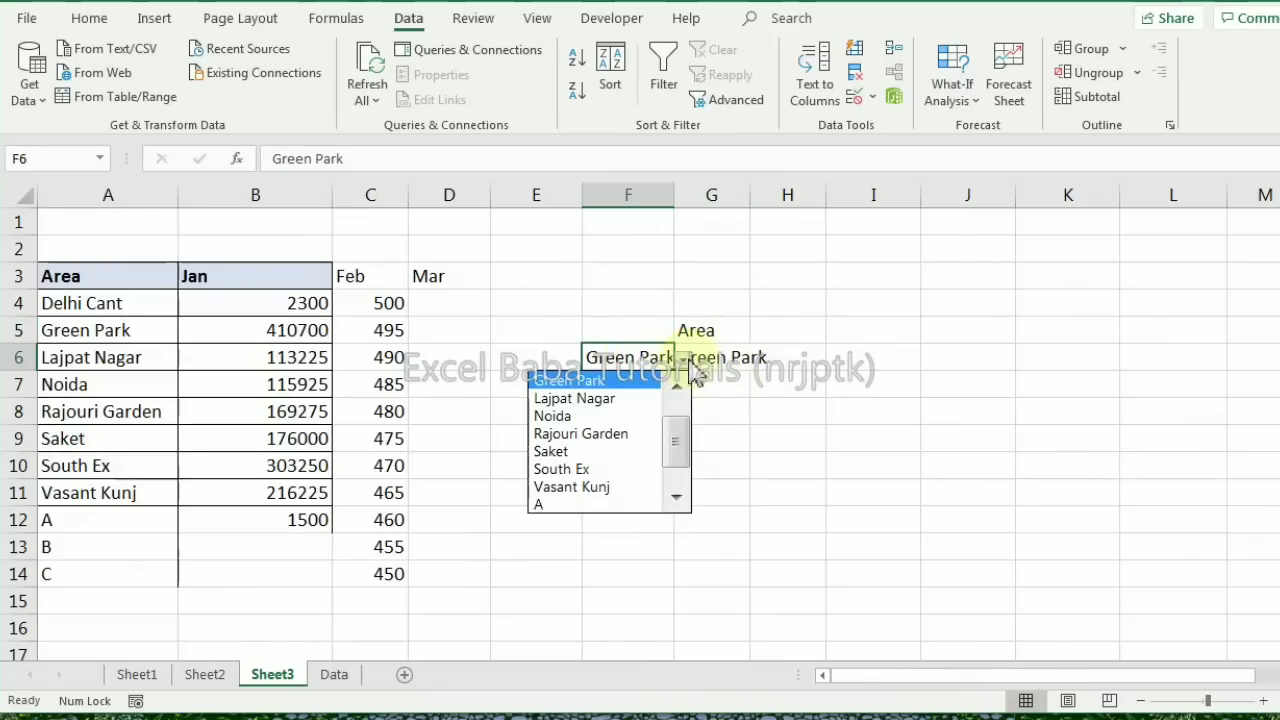
left_click(608, 469)
left_click(708, 388)
left_click(645, 356)
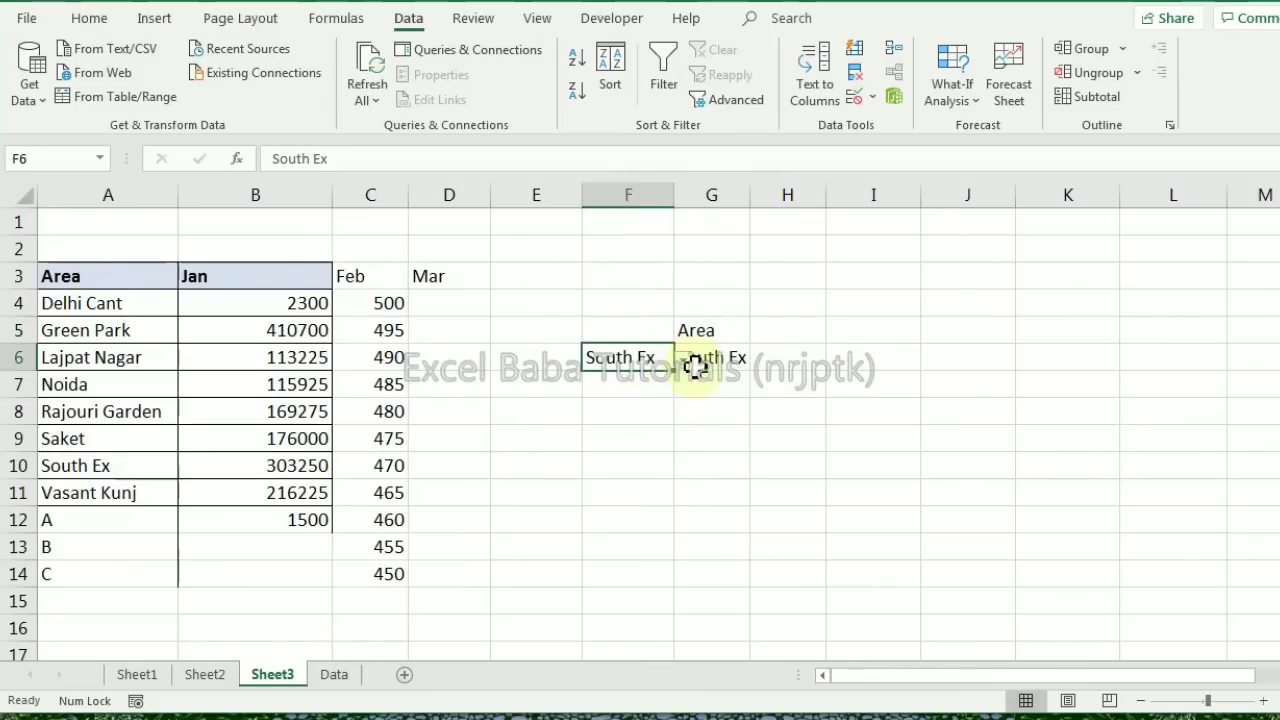
left_click(682, 362)
left_click(582, 503)
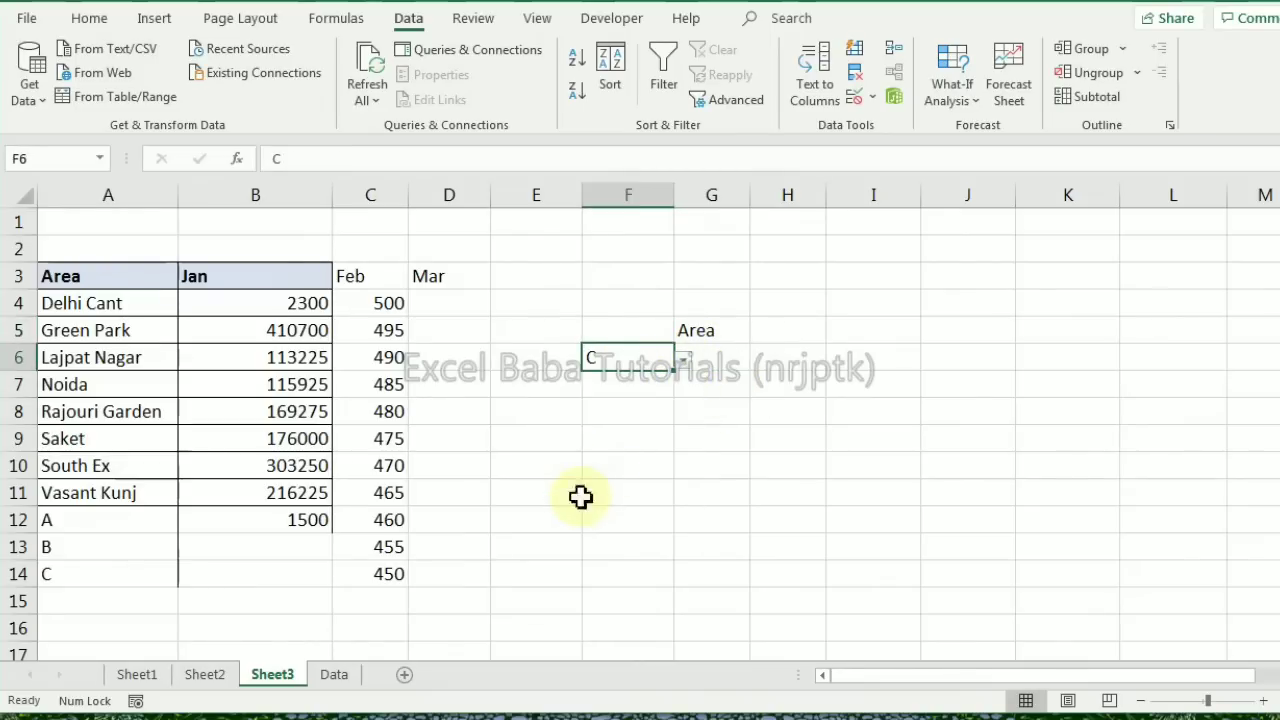
left_click(681, 364)
left_click(632, 437)
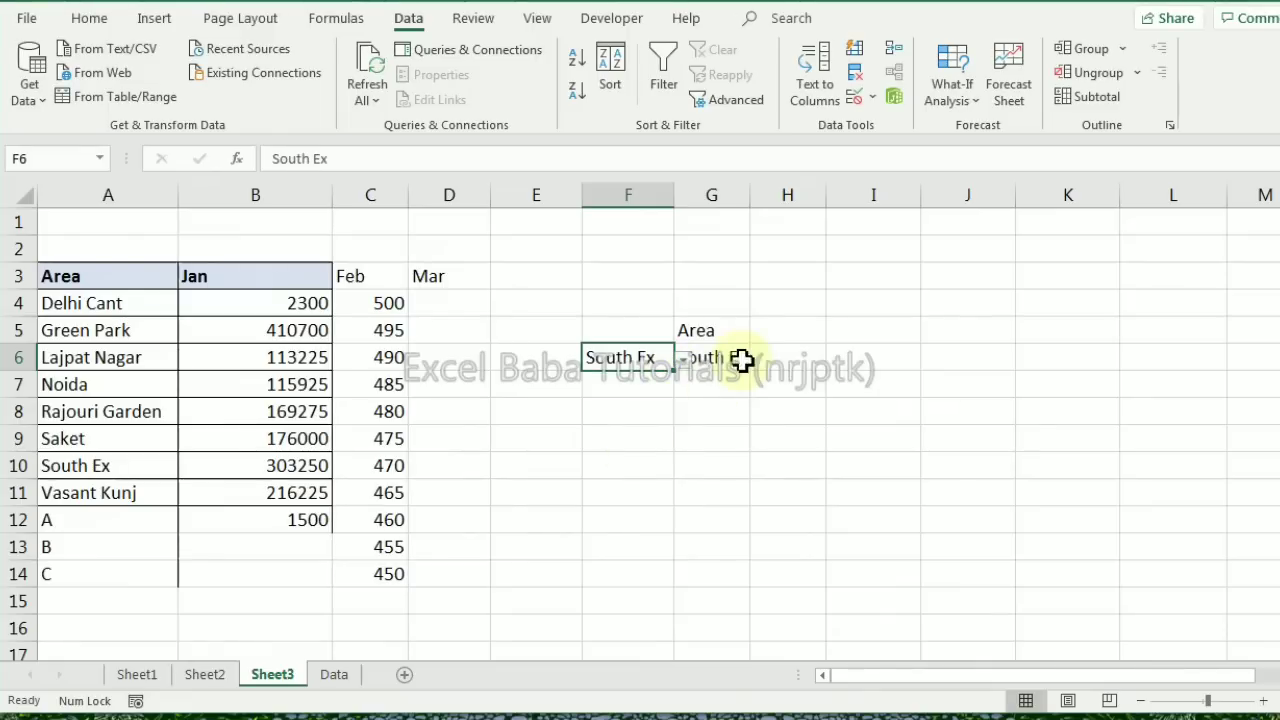
Switch the month in G5 to Feb and finally to Jan to test the lookup for South Ex
left_click(724, 331)
left_click(759, 333)
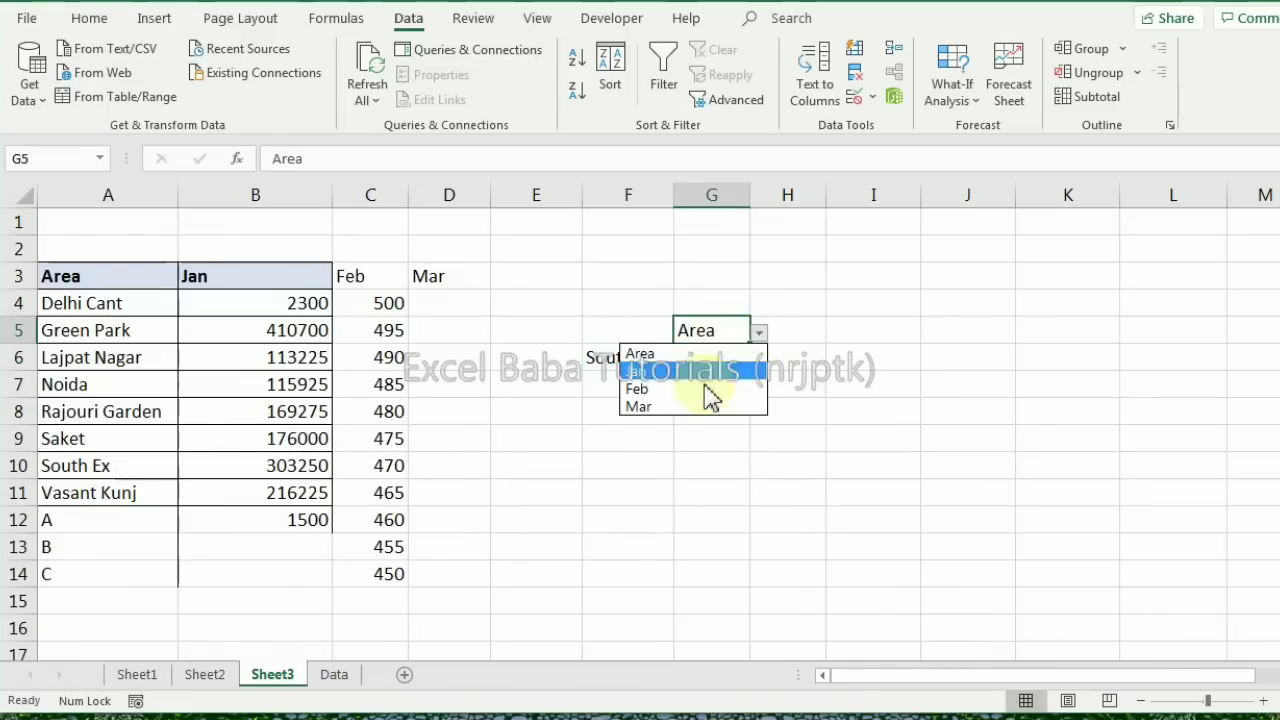
left_click(686, 390)
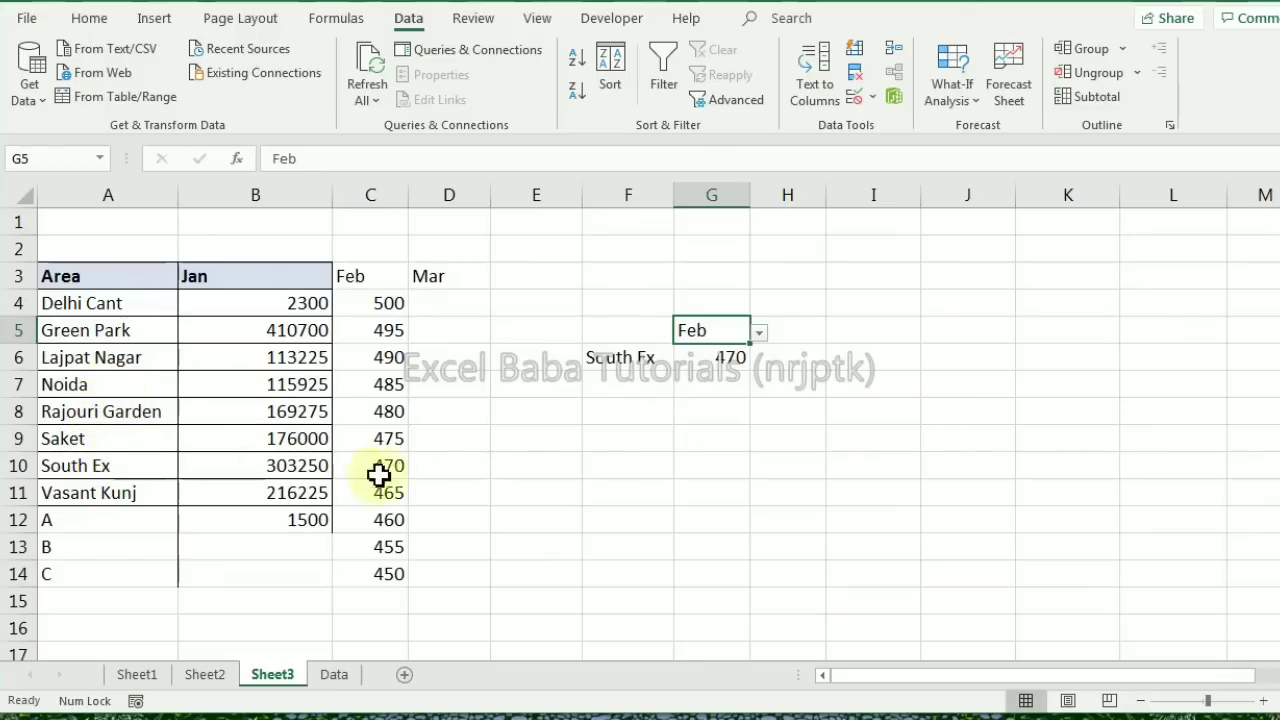
left_click(759, 333)
left_click(689, 372)
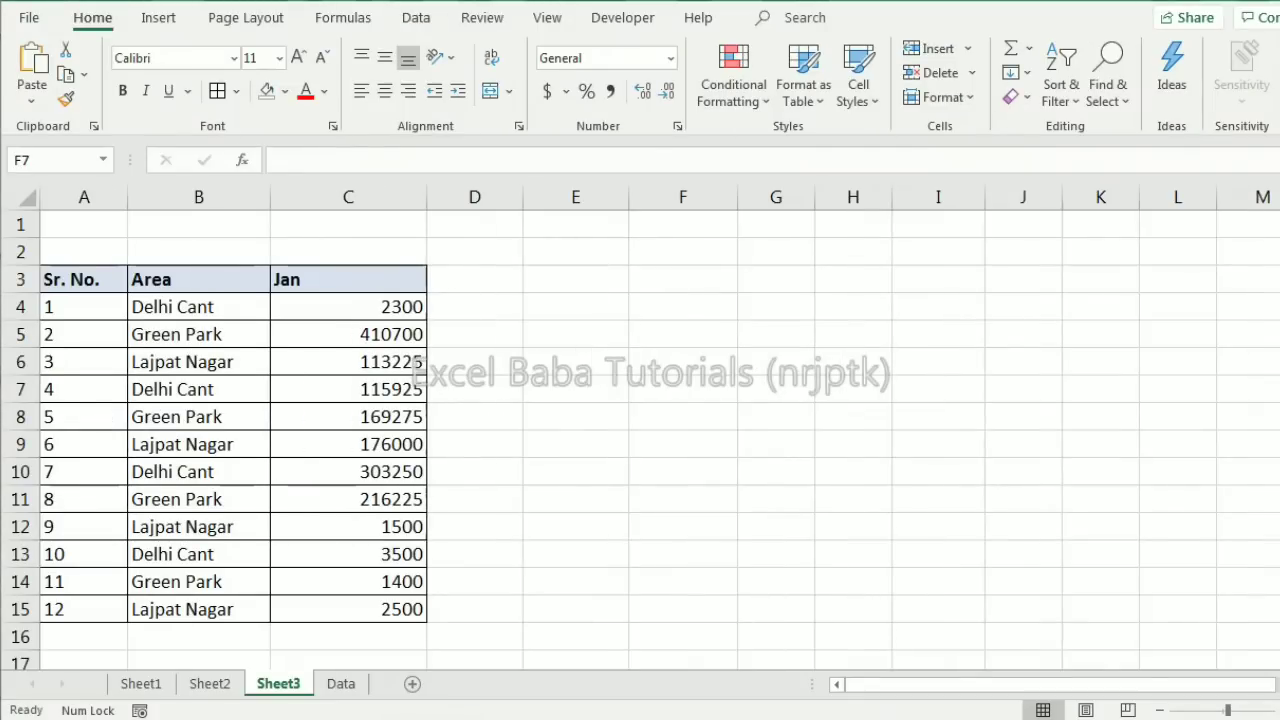
left_click(562, 278)
type("=in")
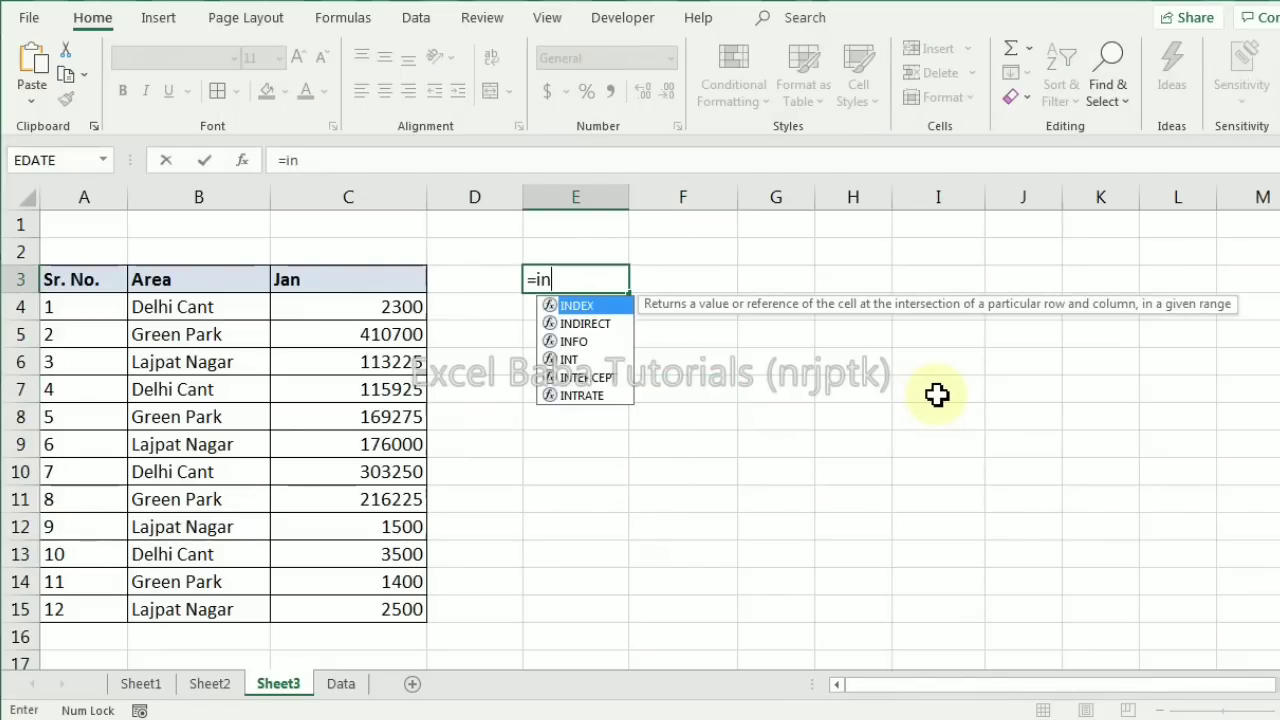
key("Tab")
key("Escape")
Start an XMATCH formula in E3 with D3 as lookup value and the Area column B3:B15 as lookup array
type("=m")
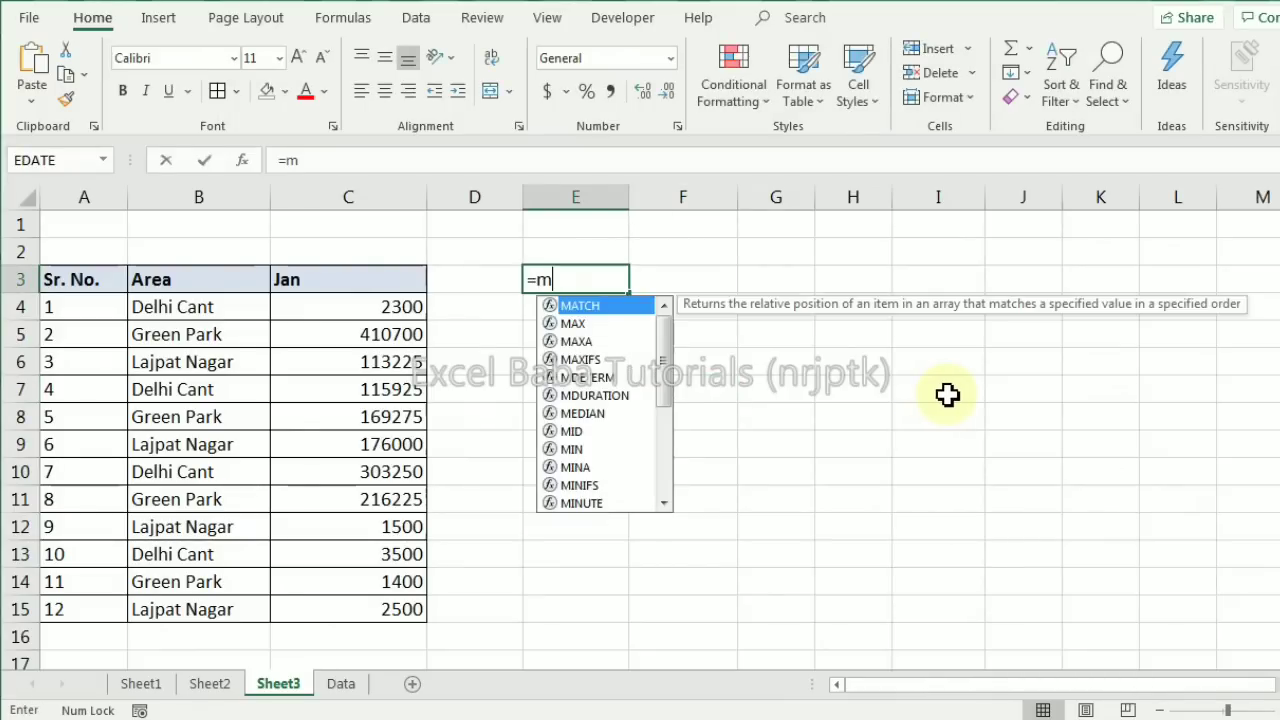
key("BackSpace")
type("xma")
key("Tab")
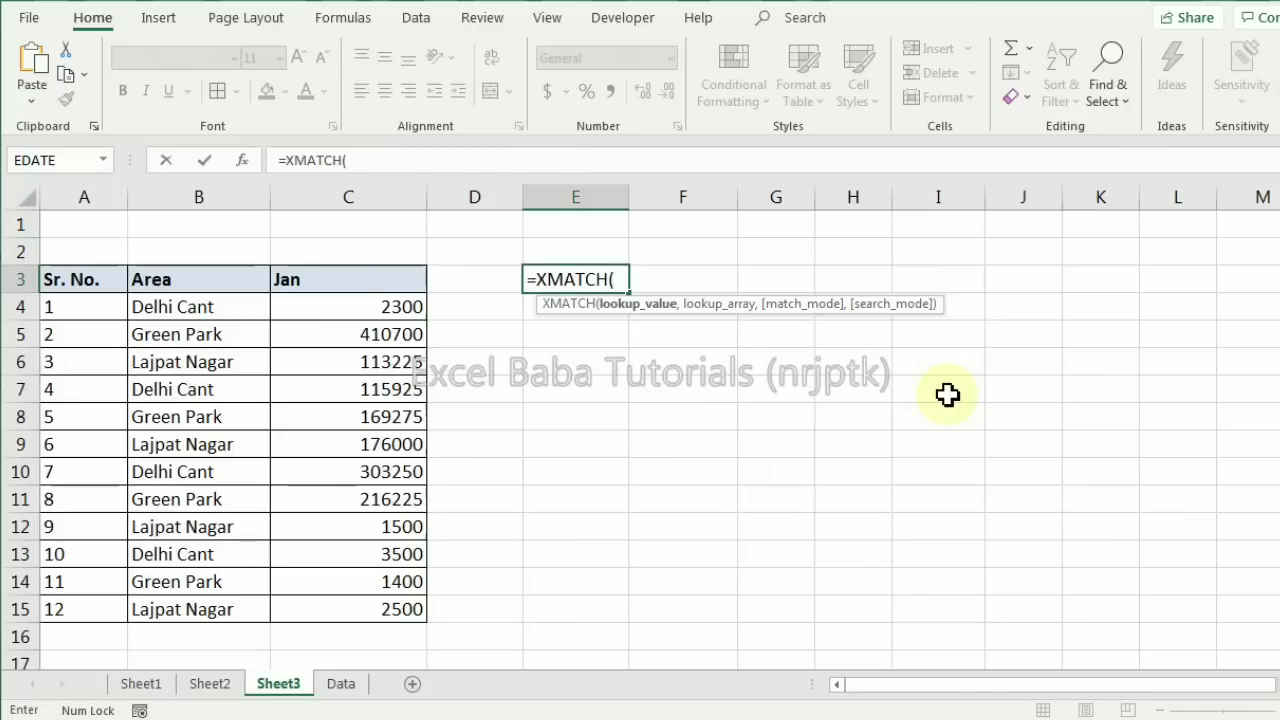
key("Left")
type(",")
key("Left")
key("Left")
key("Left")
key("ctrl+shift+Down")
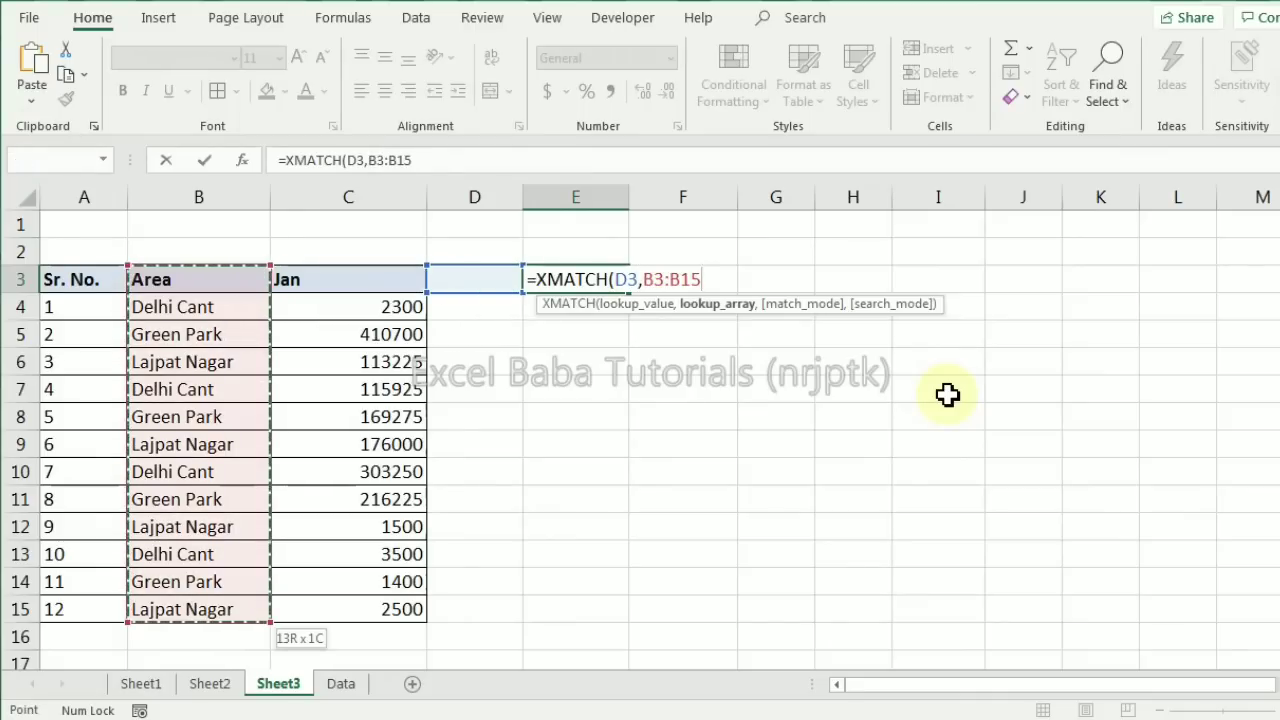
Complete the XMATCH formula with match mode 2 for wildcard character matching and select lookup cell D3
type(",")
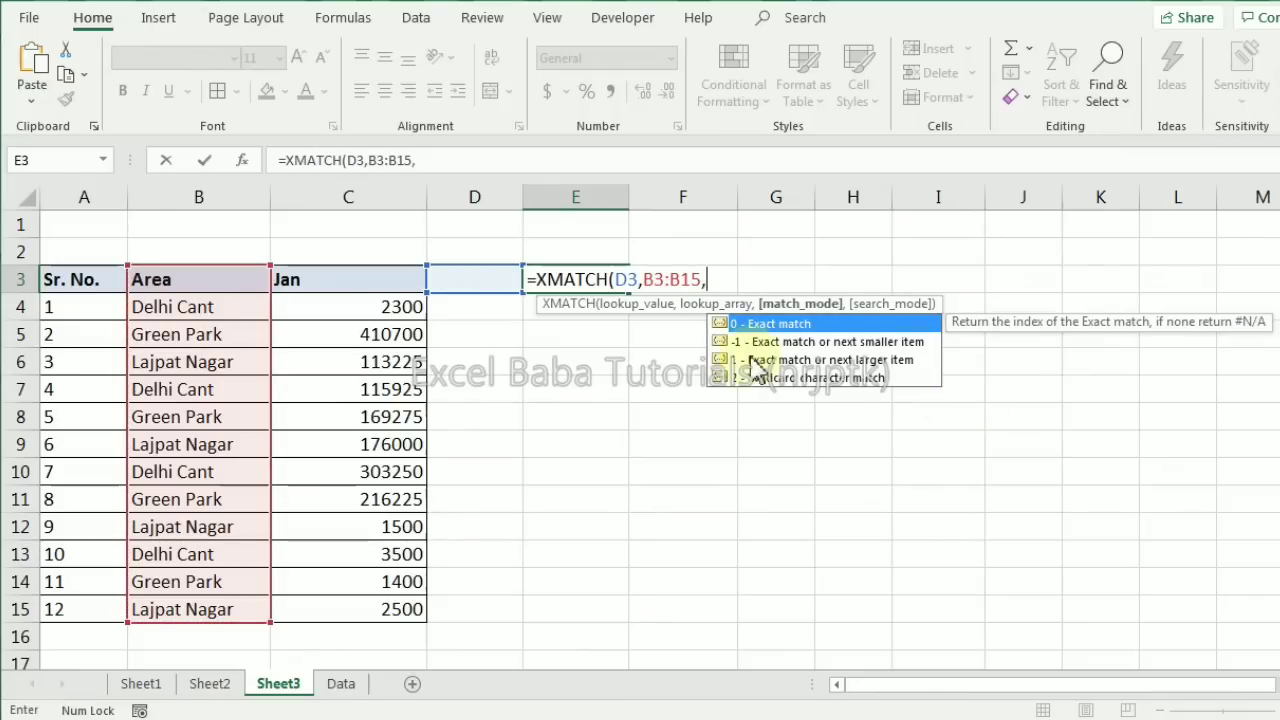
type("2")
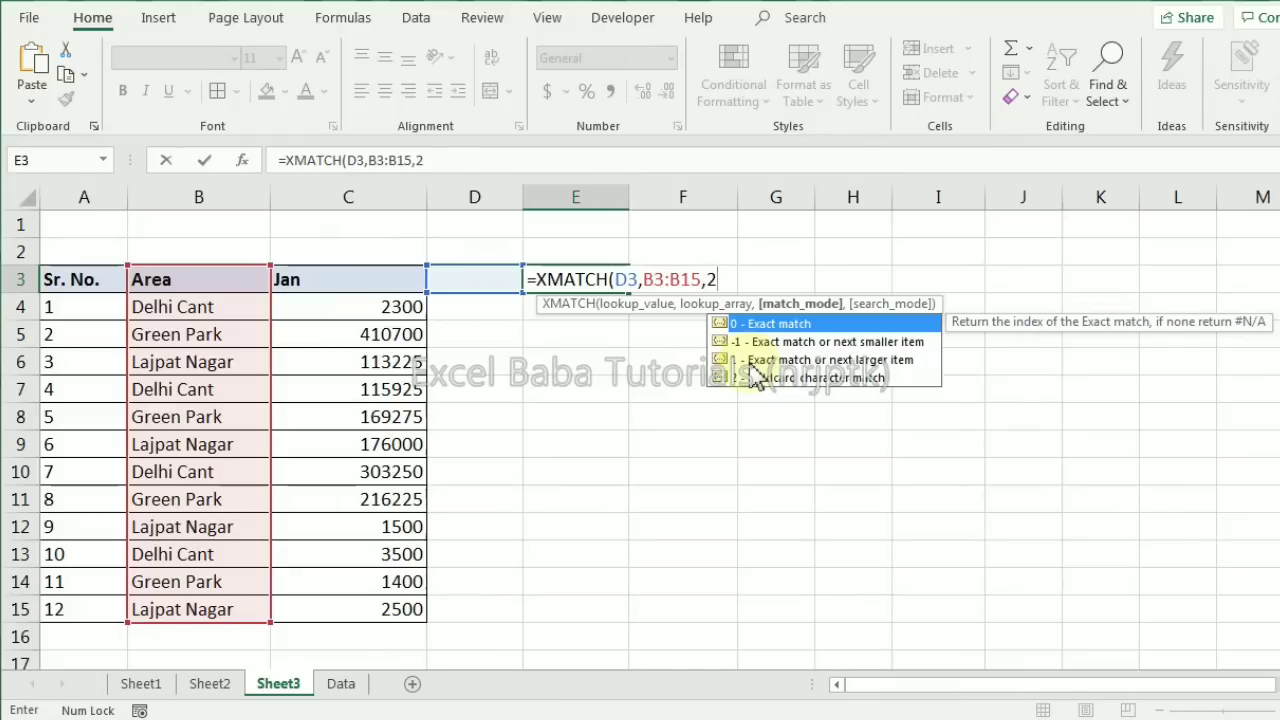
type(")")
key("Return")
key("Up")
key("Left")
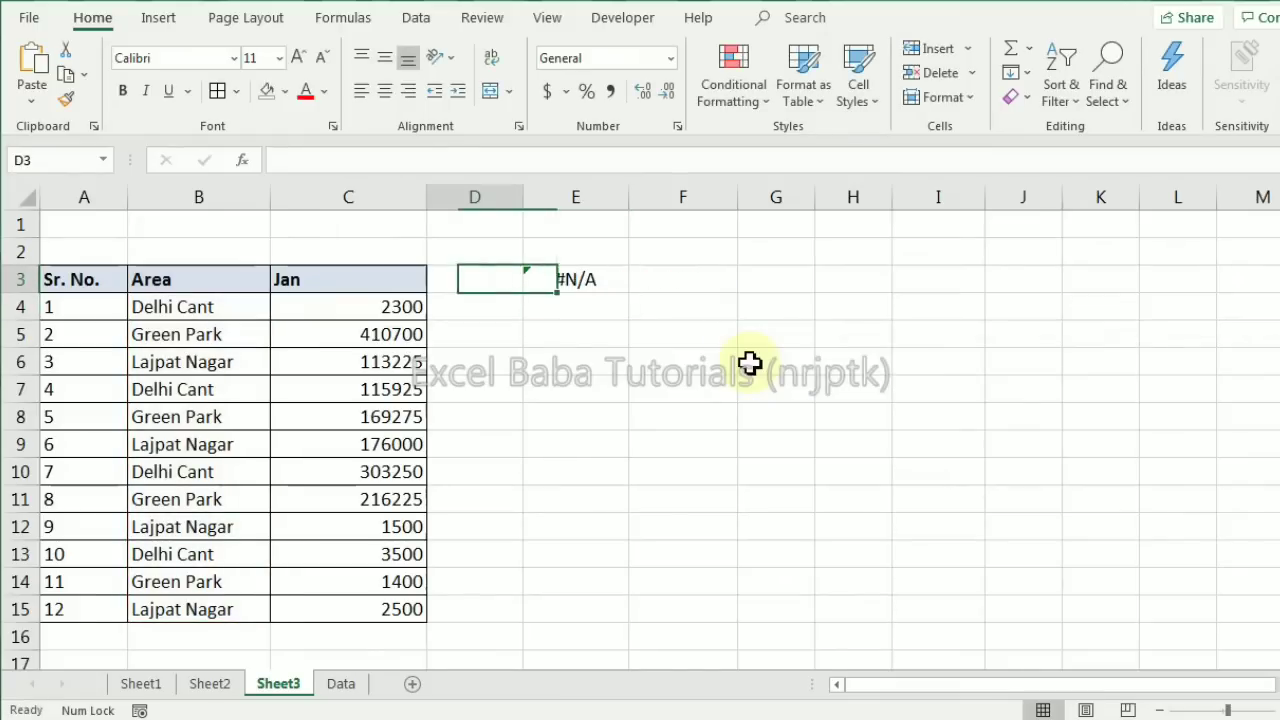
Enter the wildcard * in D3 as the XMATCH lookup value and keep D3 selected
type("*")
key("Return")
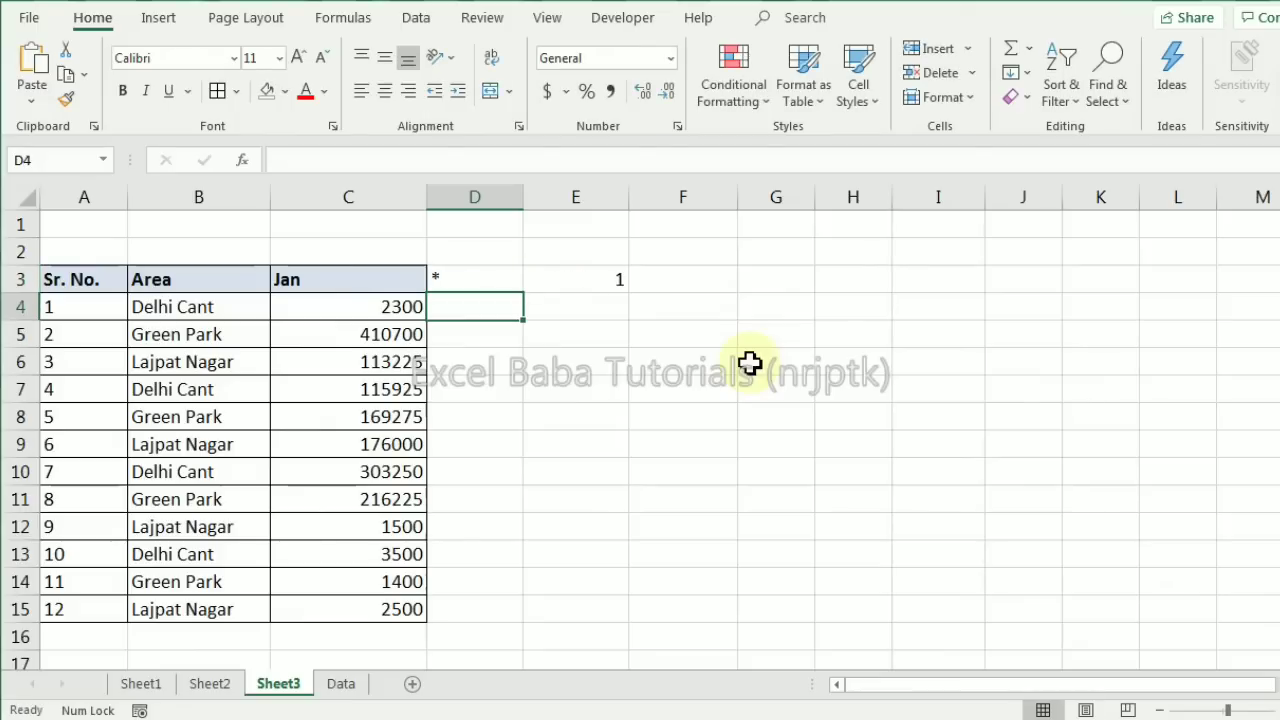
key("Up")
key("Left")
key("Left")
key("Right")
key("Right")
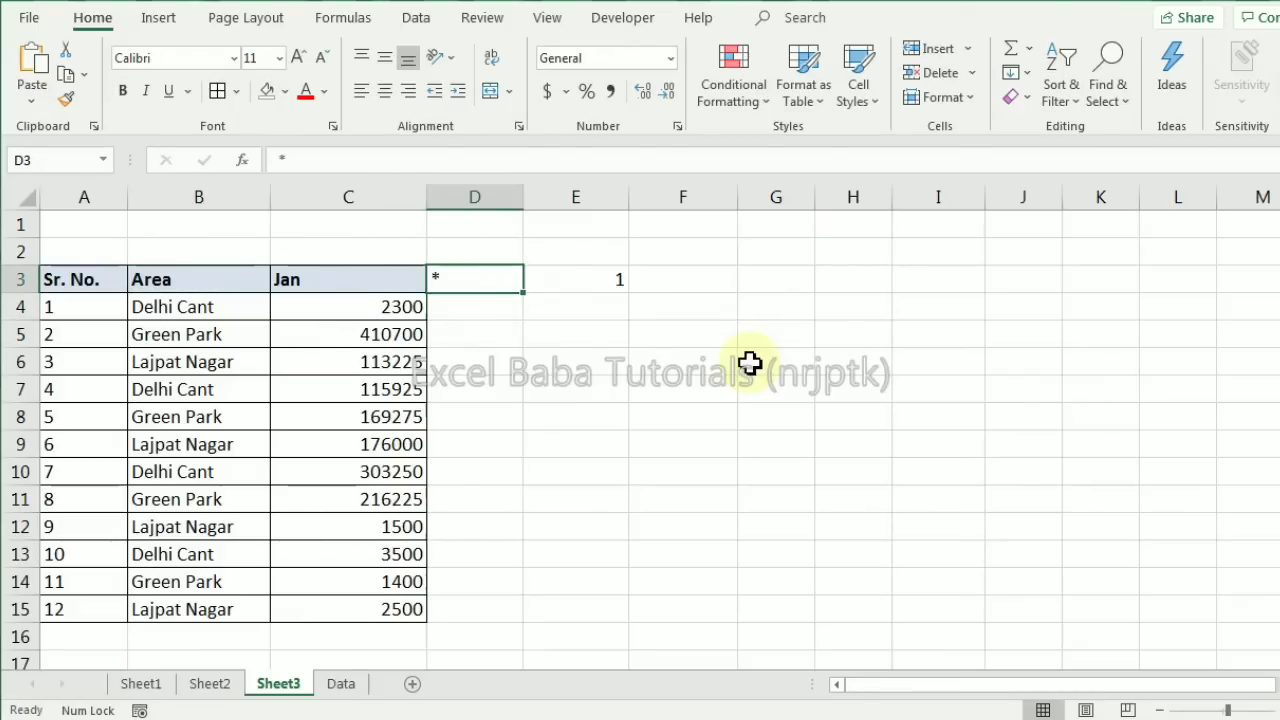
Test the wildcard lookup in D3 with Delhi* and with Green*
type("Delhi*")
key("Return")
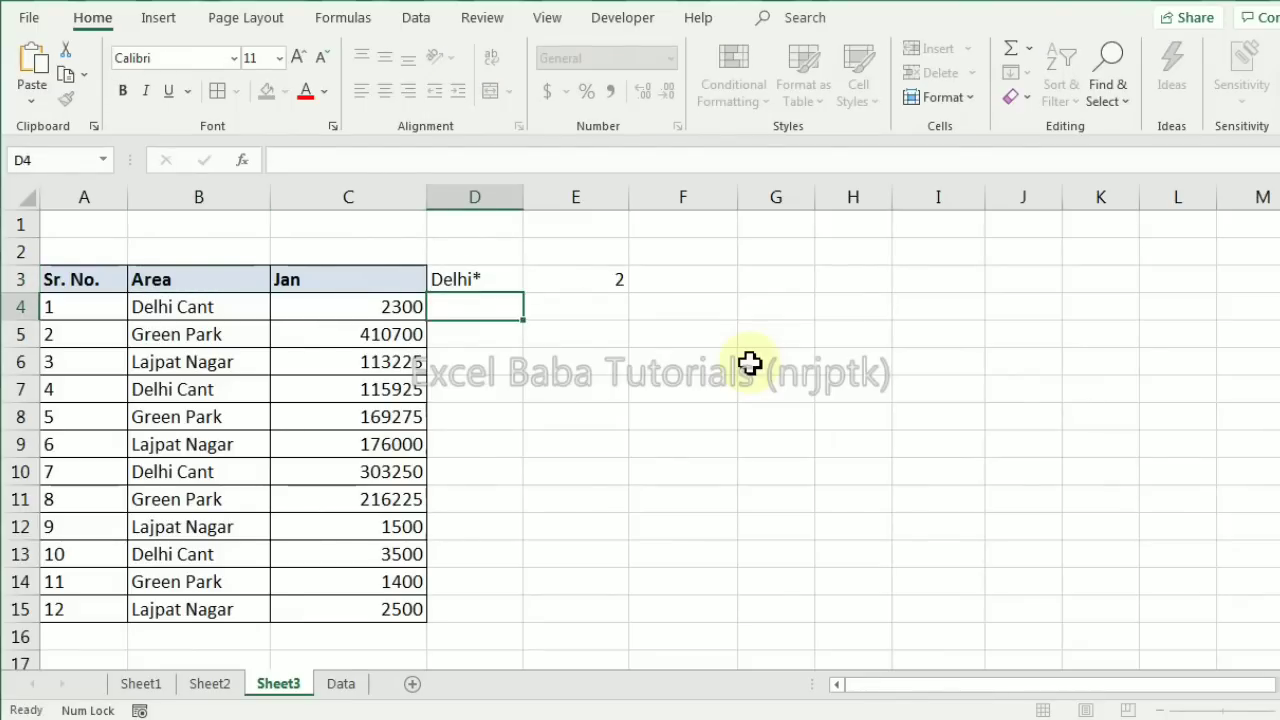
key("Up")
type("Gre")
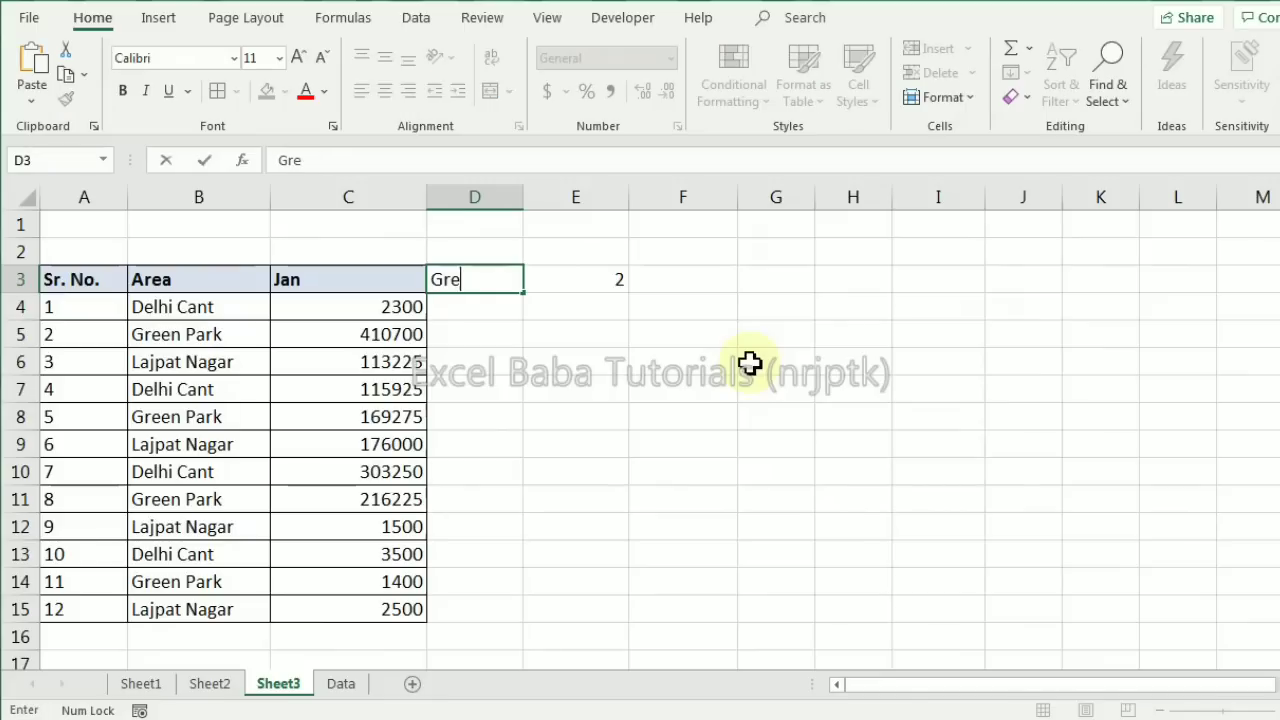
type("en*")
key("Return")
key("Up")
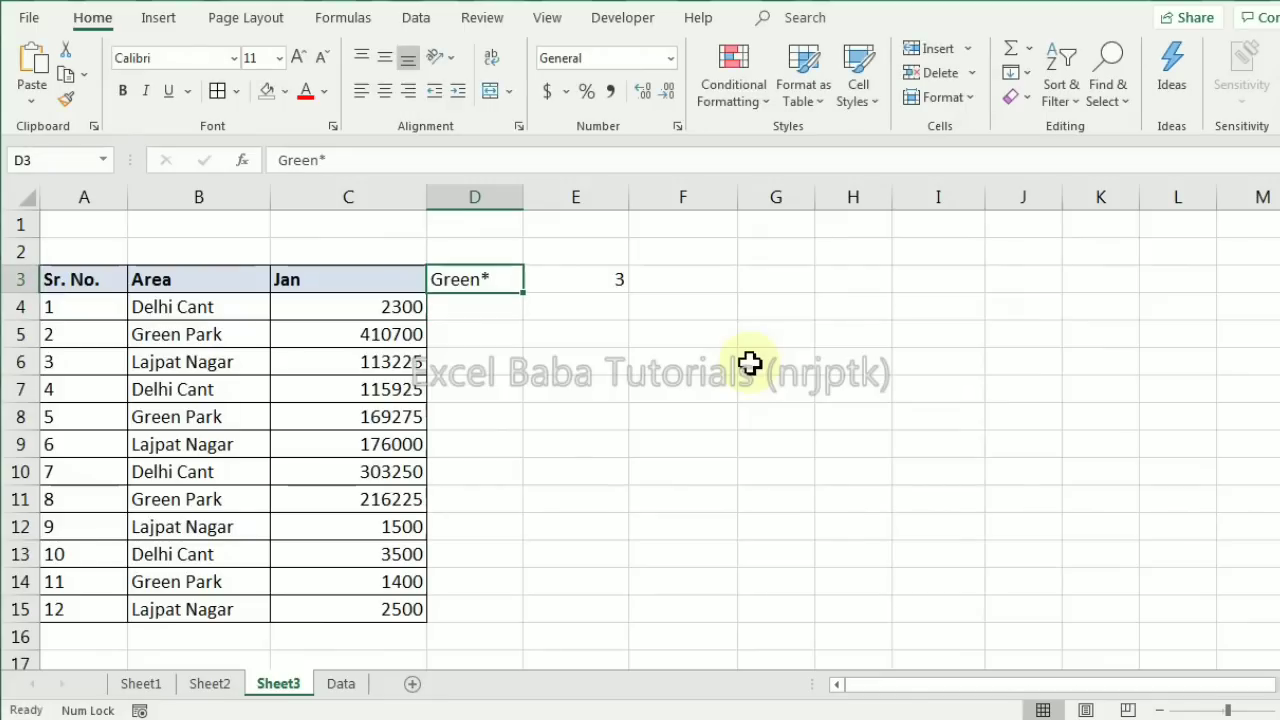
Test the lookup value *C?? in D3, and extend it with one more question mark to *C???
key("F2")
key("BackSpace")
key("BackSpace")
key("BackSpace")
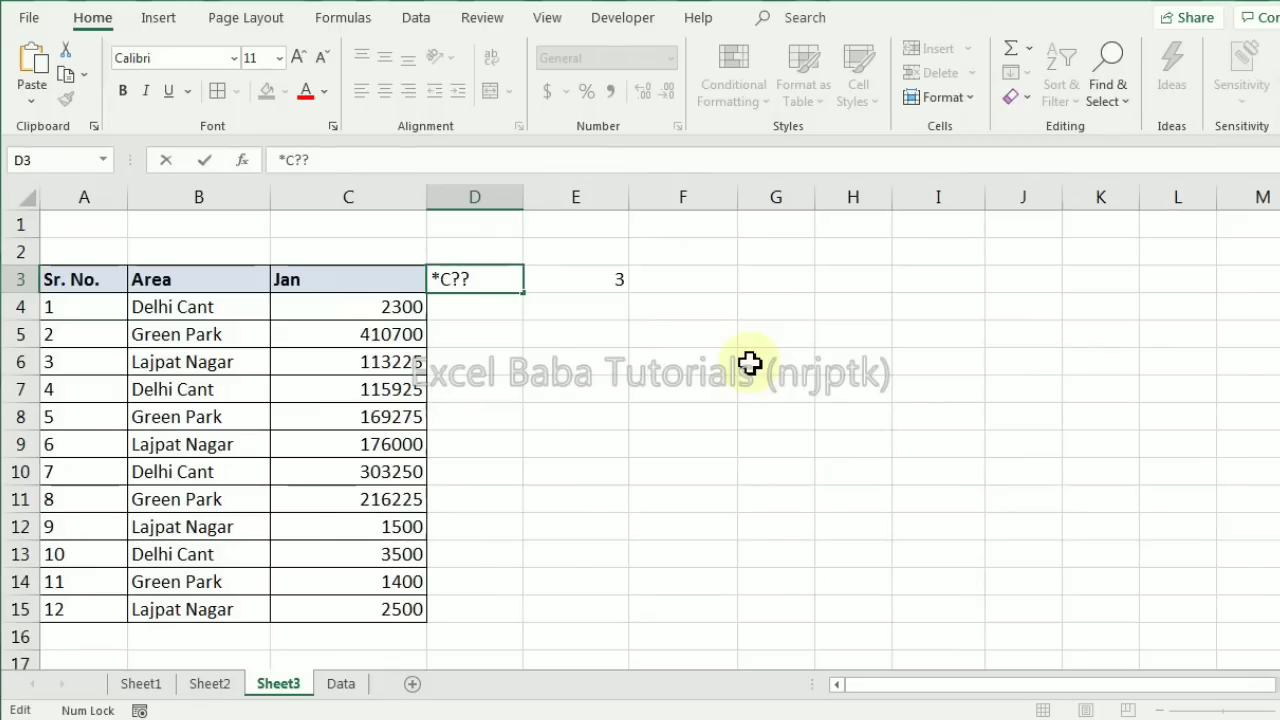
key("Return")
key("Up")
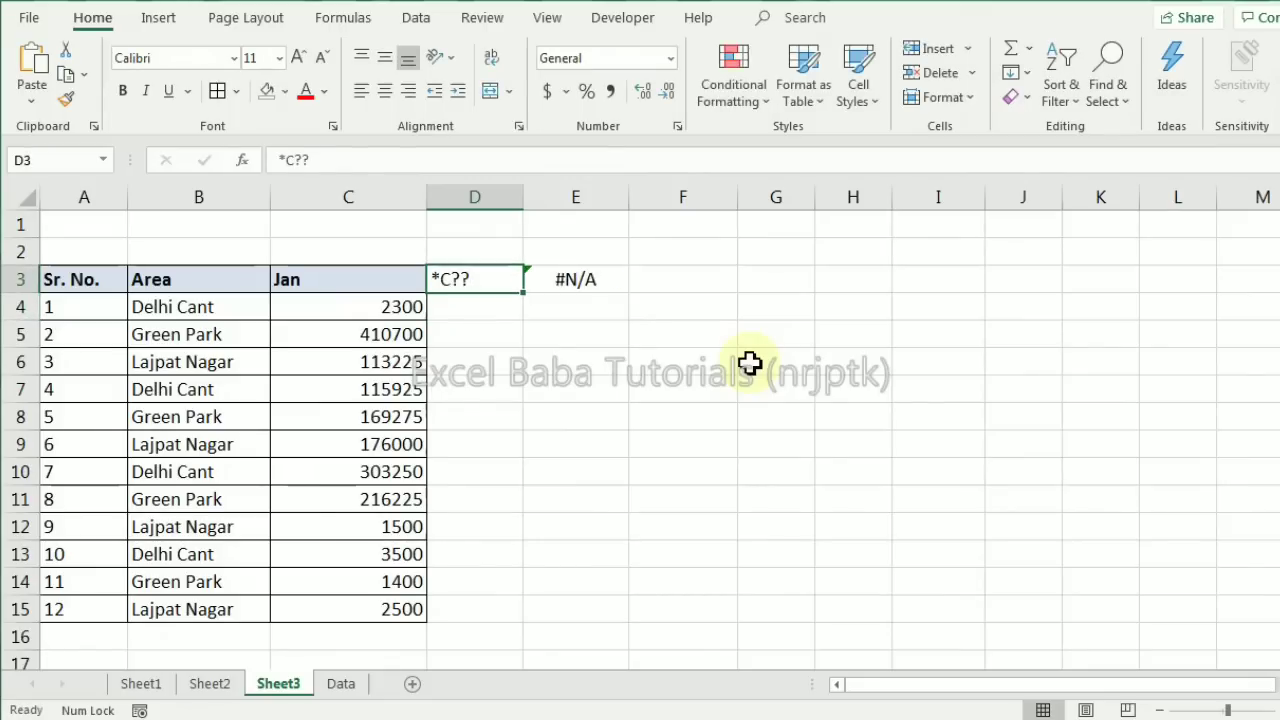
key("F2")
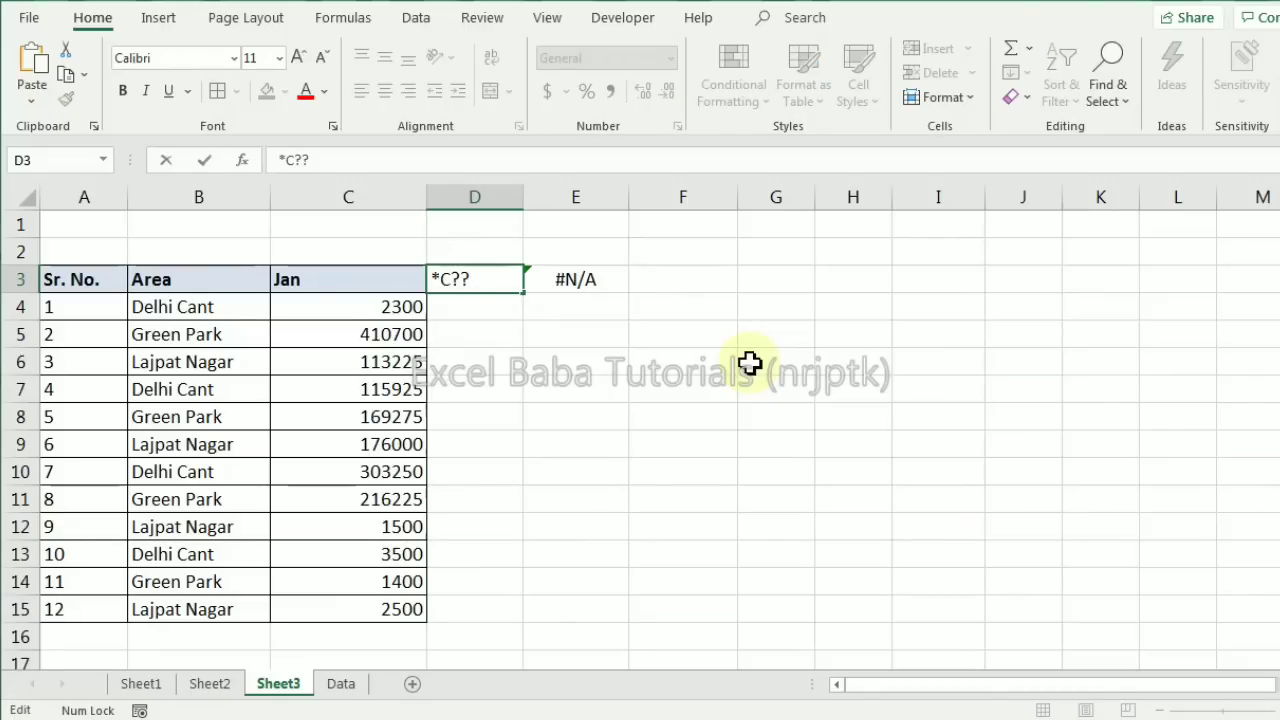
type("?")
key("Return")
key("Up")
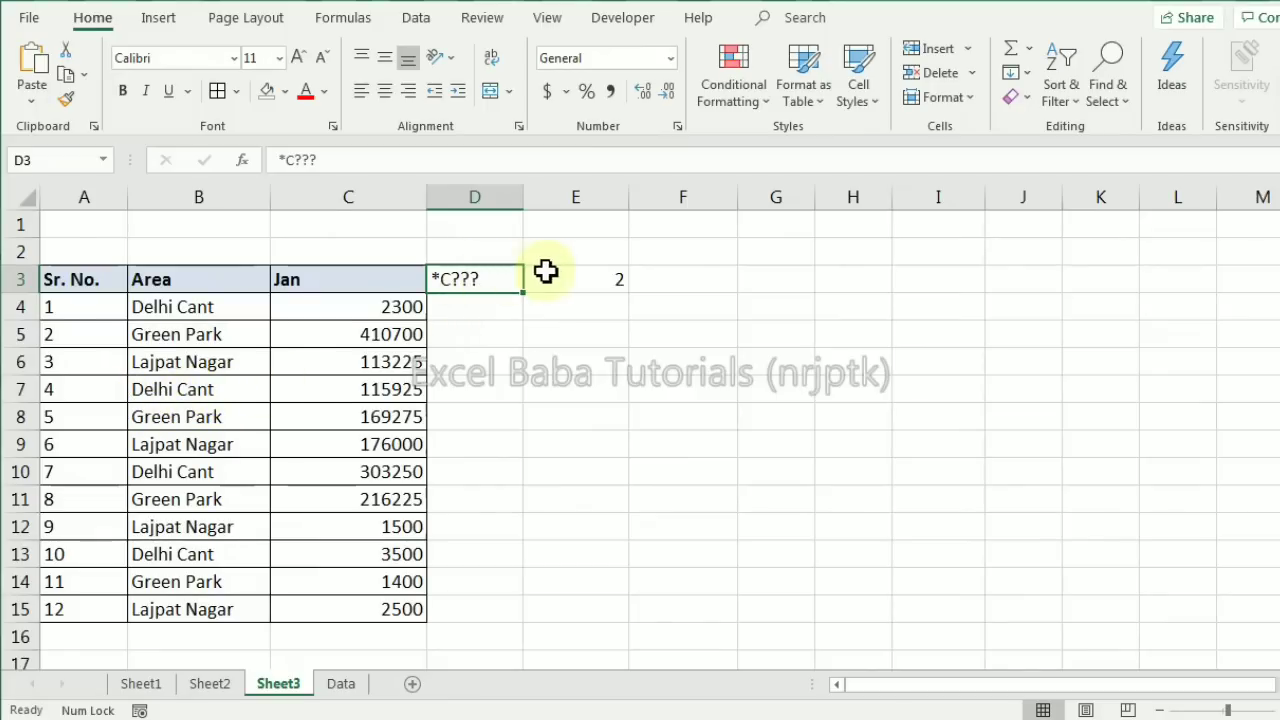
Add search mode -1 (Search last-to-first) as the fourth argument of the XMATCH formula in E3
double_click(586, 279)
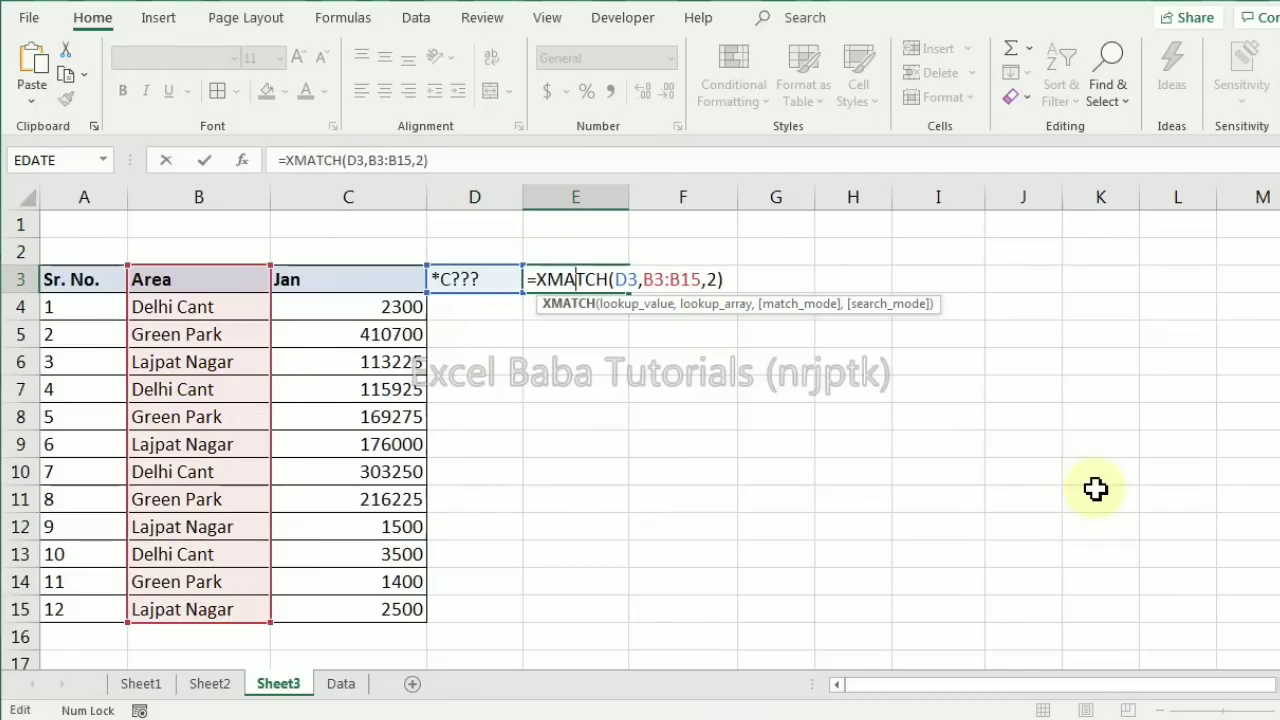
left_click(721, 281)
type(",")
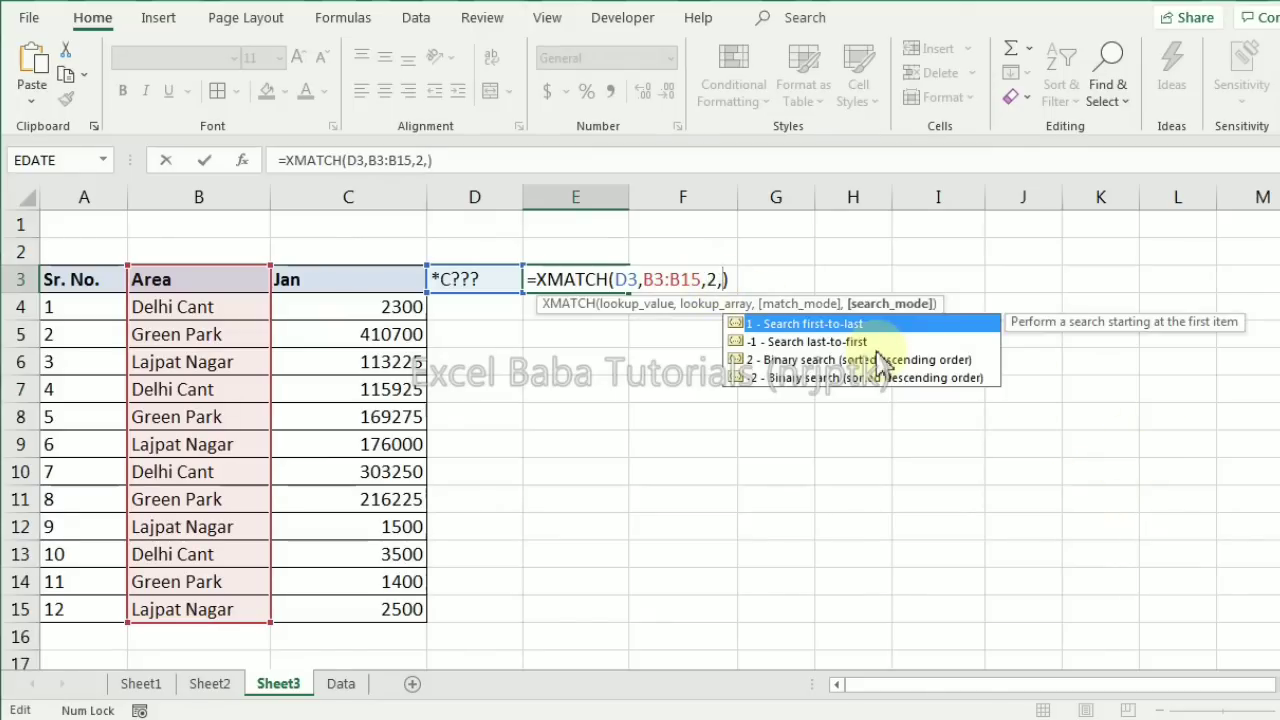
double_click(800, 342)
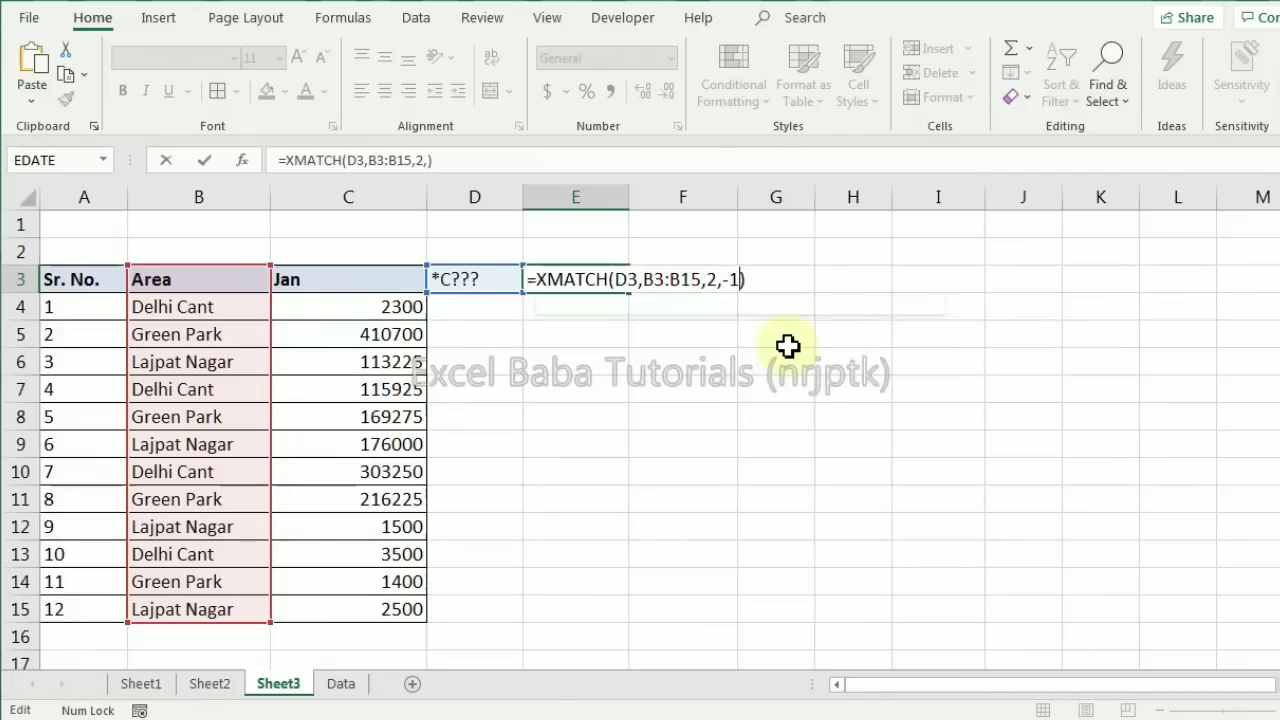
key("Return")
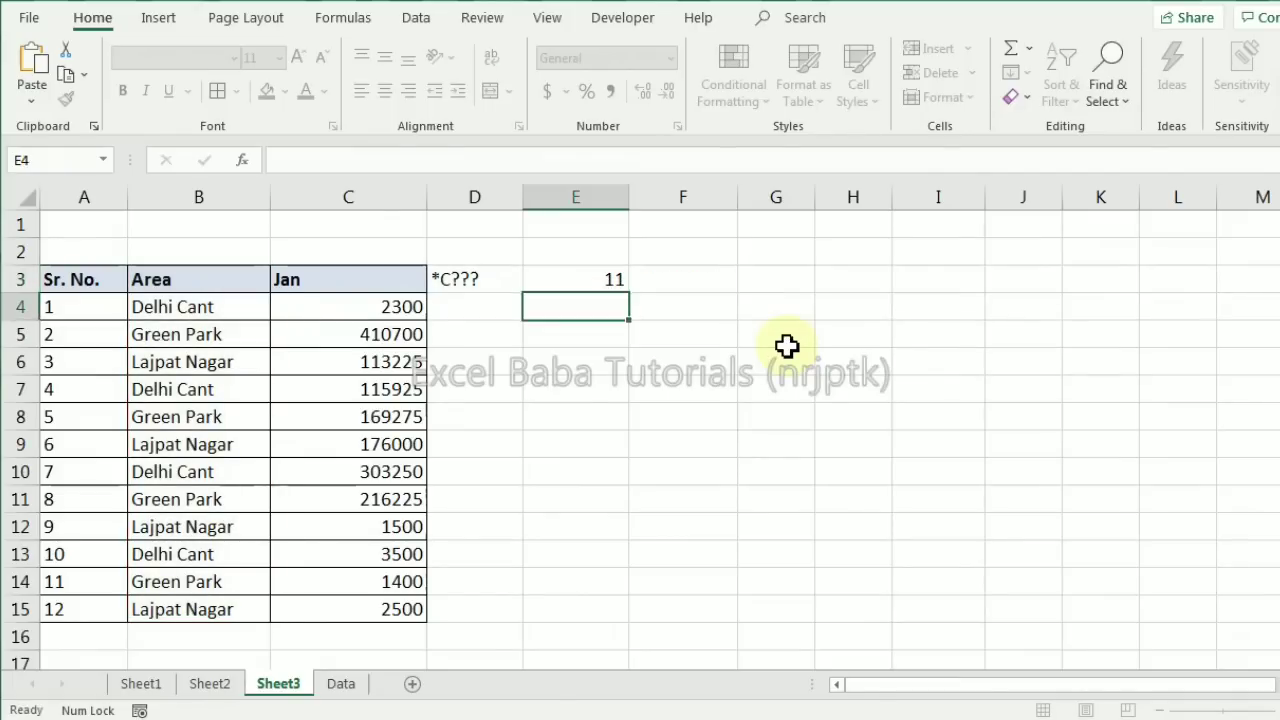
Check the last Delhi Cant entry in the Area column against the XMATCH position in E3
key("Up")
key("Left")
key("Left")
key("Left")
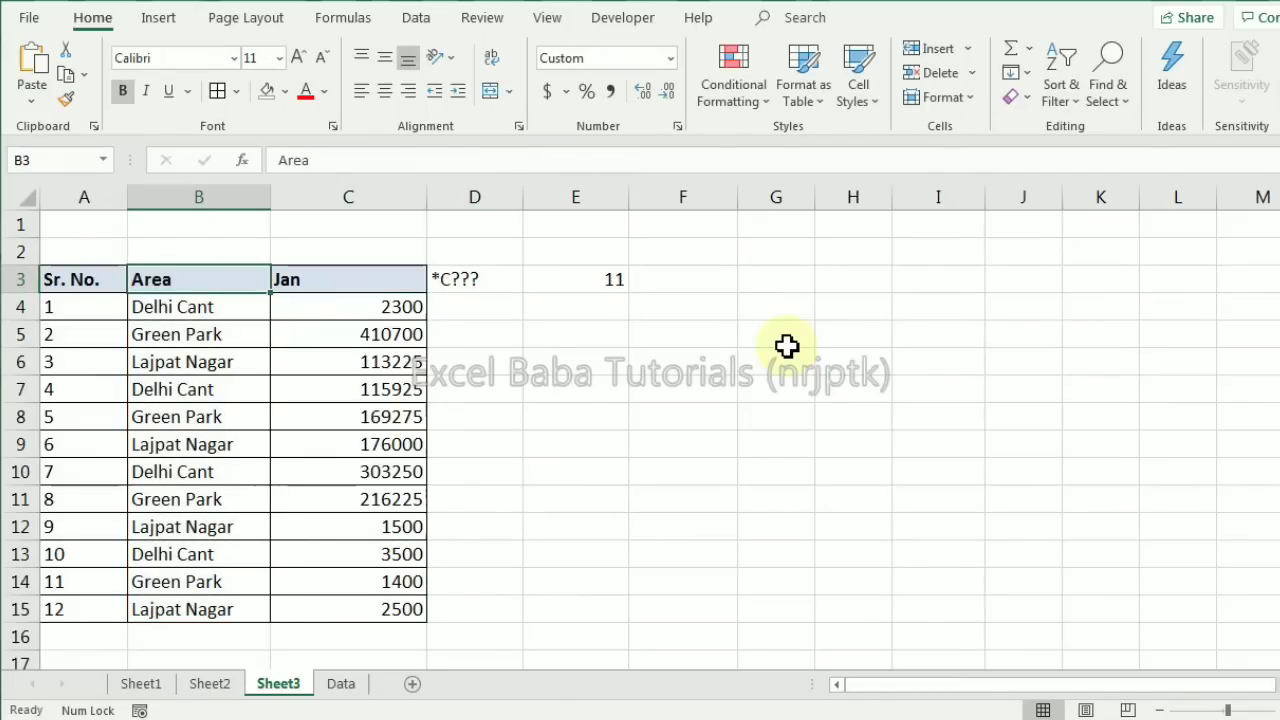
key("Down")
key("ctrl+Down")
key("Up")
key("Up")
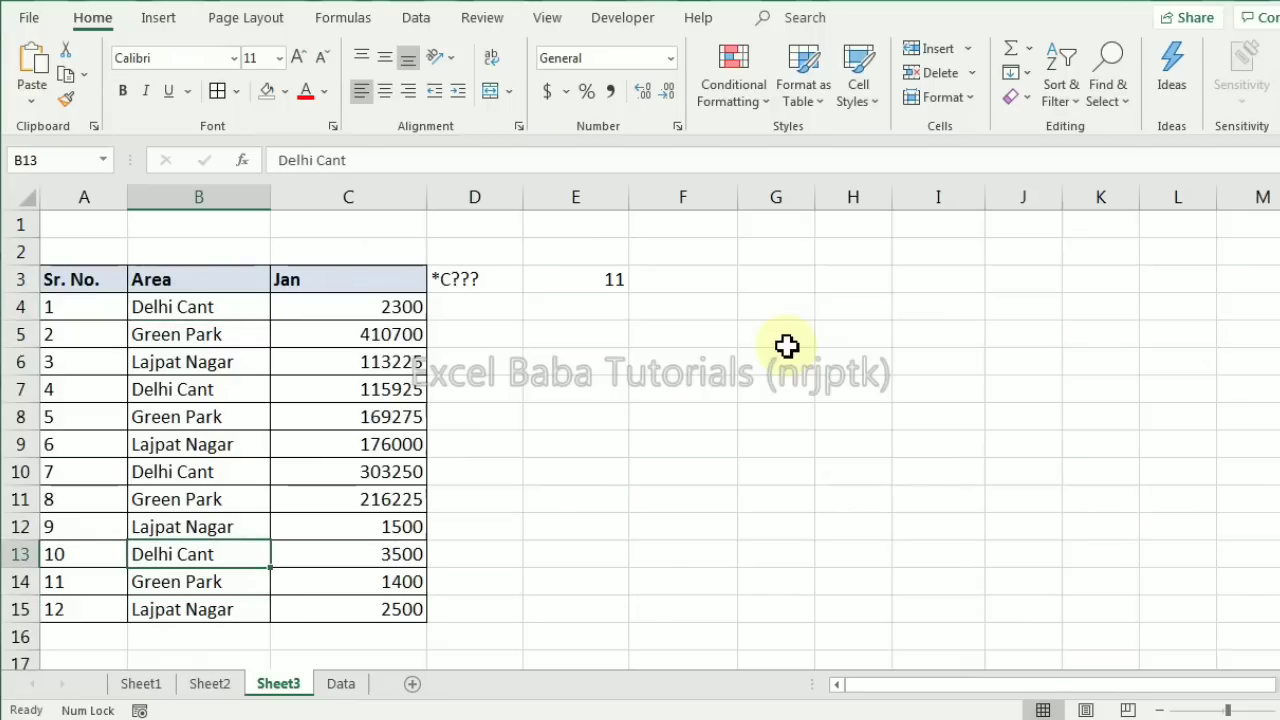
Enter *Nagar in D3 as the lookup value and select the Area range B3:B15 to verify the position
key("ctrl+Up")
key("Right")
key("Right")
type("*N")
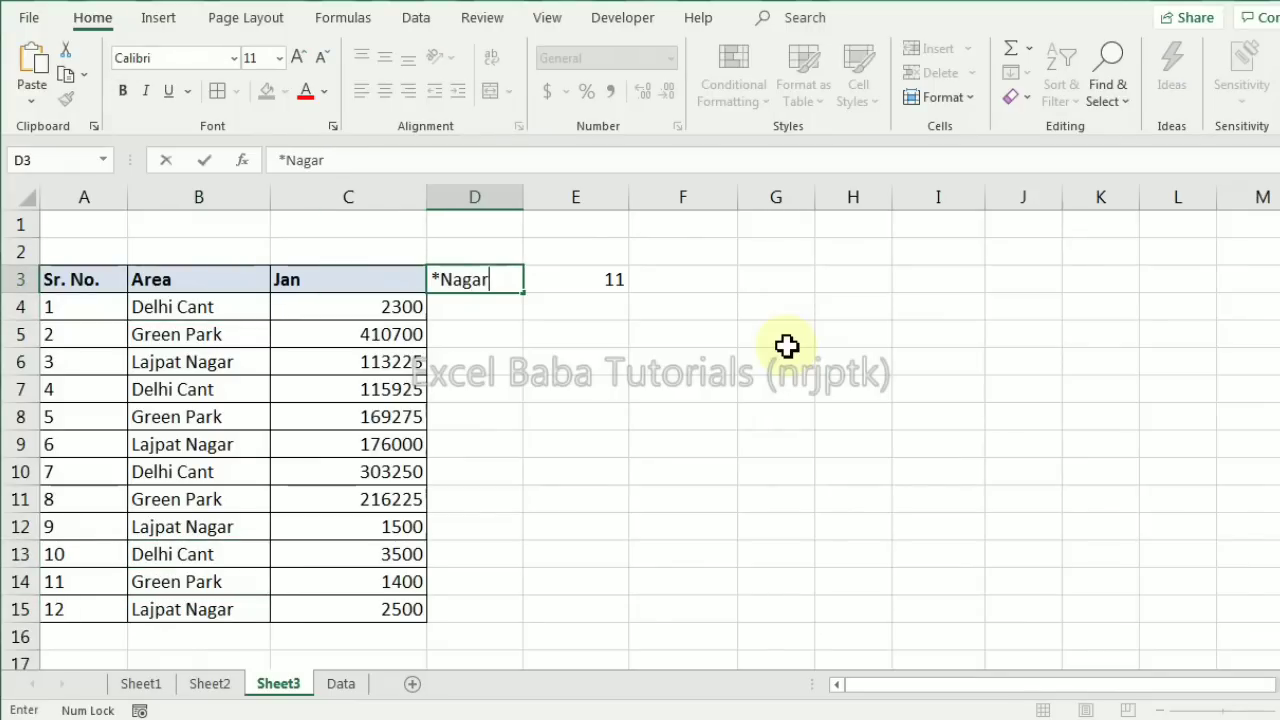
key("Return")
key("Up")
key("Left")
key("Left")
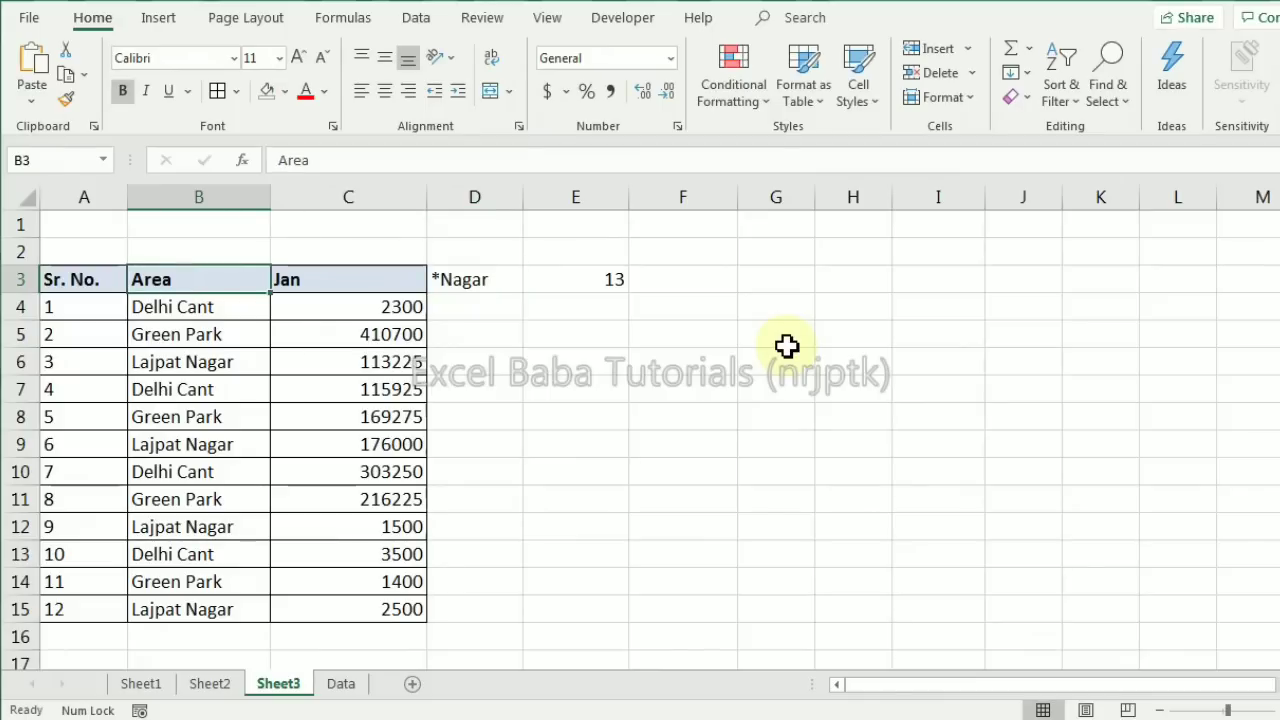
key("ctrl+shift+Down")
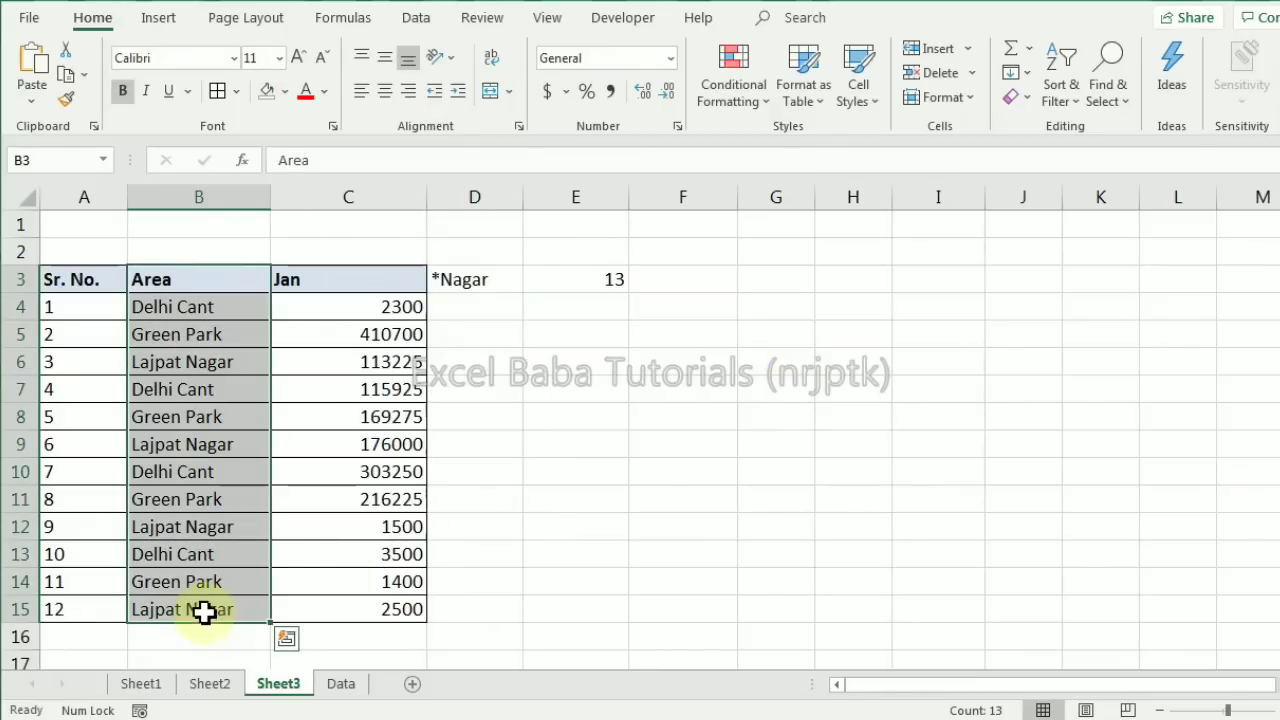
Change the search mode of the XMATCH formula in E3 to 1 for a first-to-last search
double_click(592, 282)
left_click(728, 279)
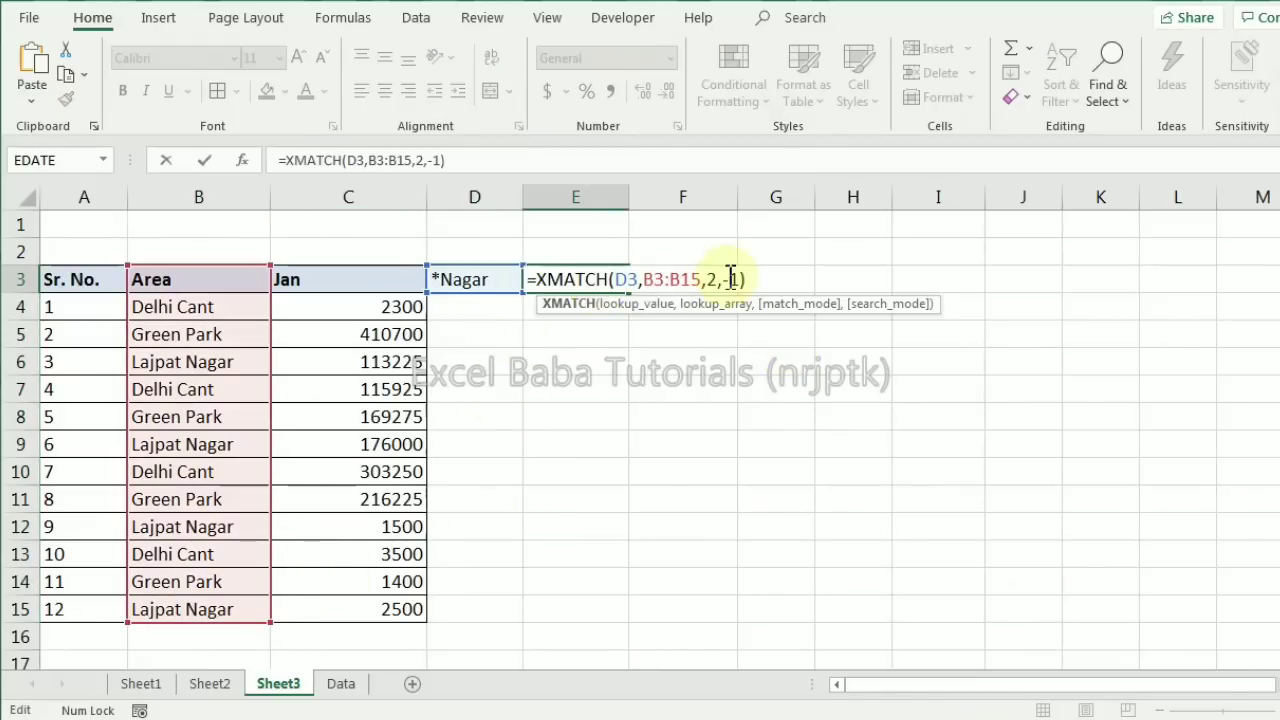
key("BackSpace")
key("Return")
Check the first Lajpat Nagar row in the Area column against the XMATCH position in E3
key("Up")
key("Left")
key("Left")
key("Left")
key("Down")
key("Down")
key("Down")
key("Right")
key("Right")
key("Right")
key("Right")
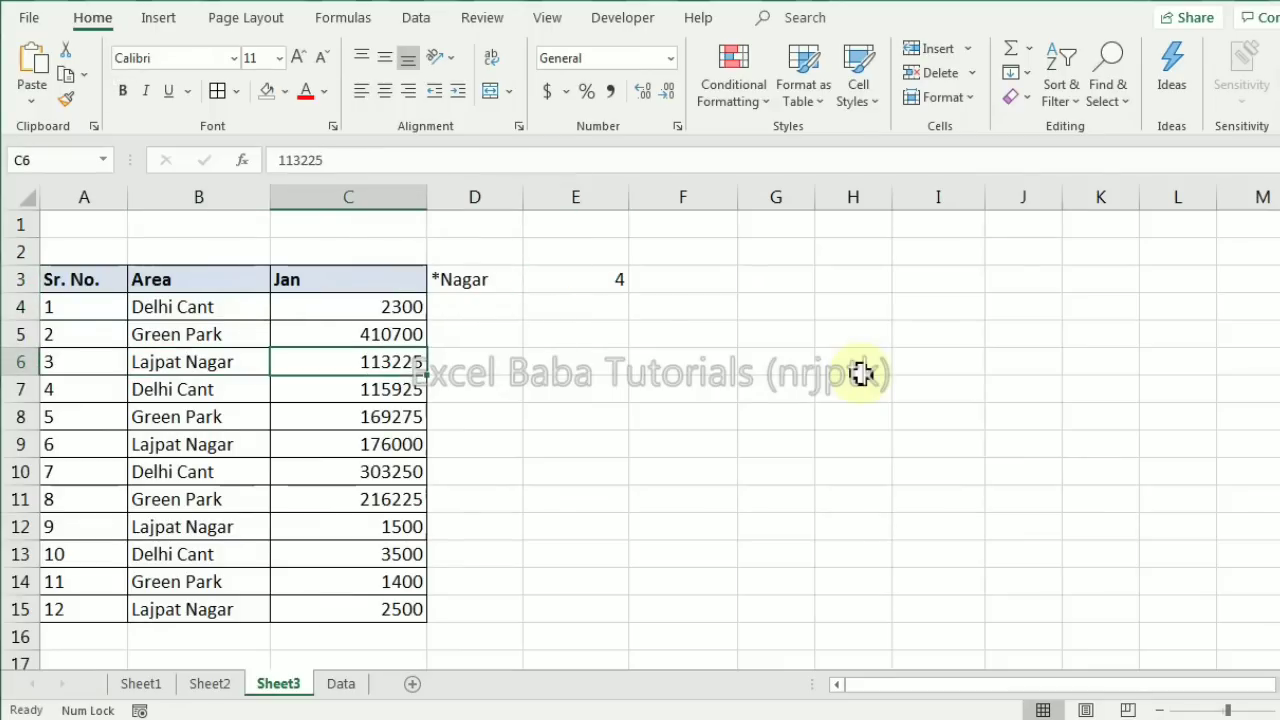
Set the XMATCH search mode in E3 to 2 for a binary search in ascending order
key("Up")
key("Up")
key("Up")
key("Left")
key("F2")
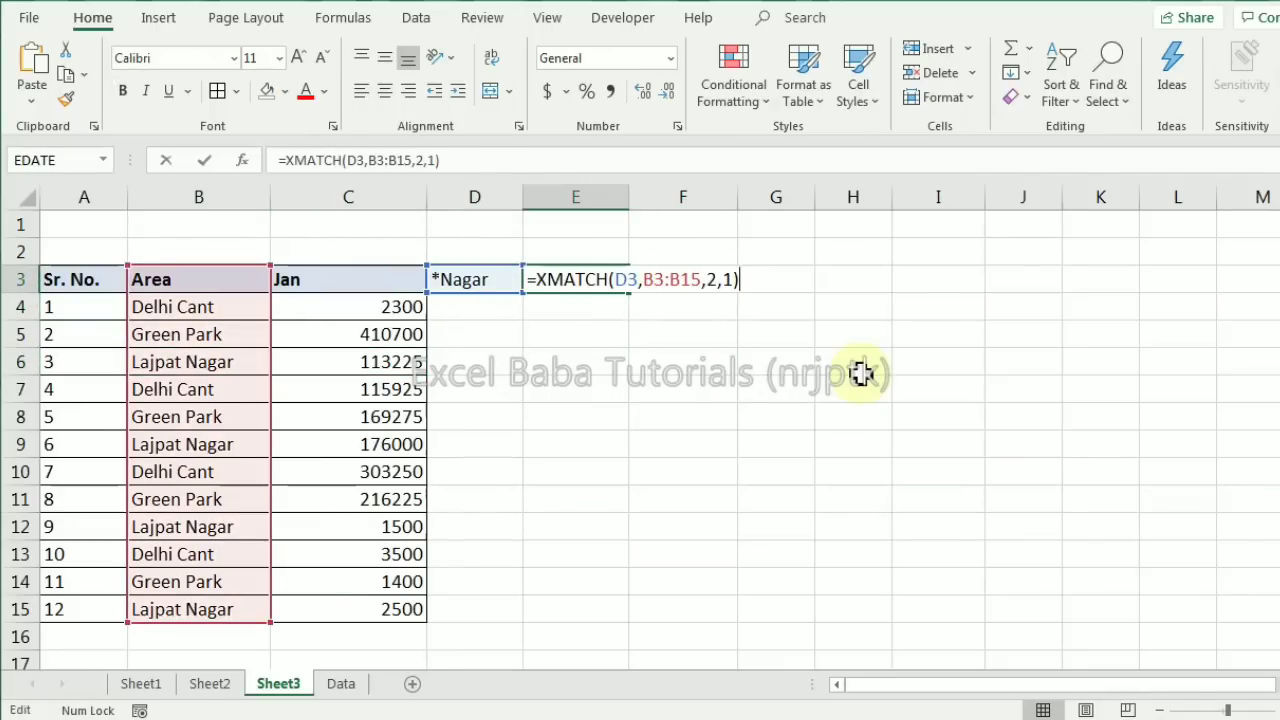
key("Left")
key("Left")
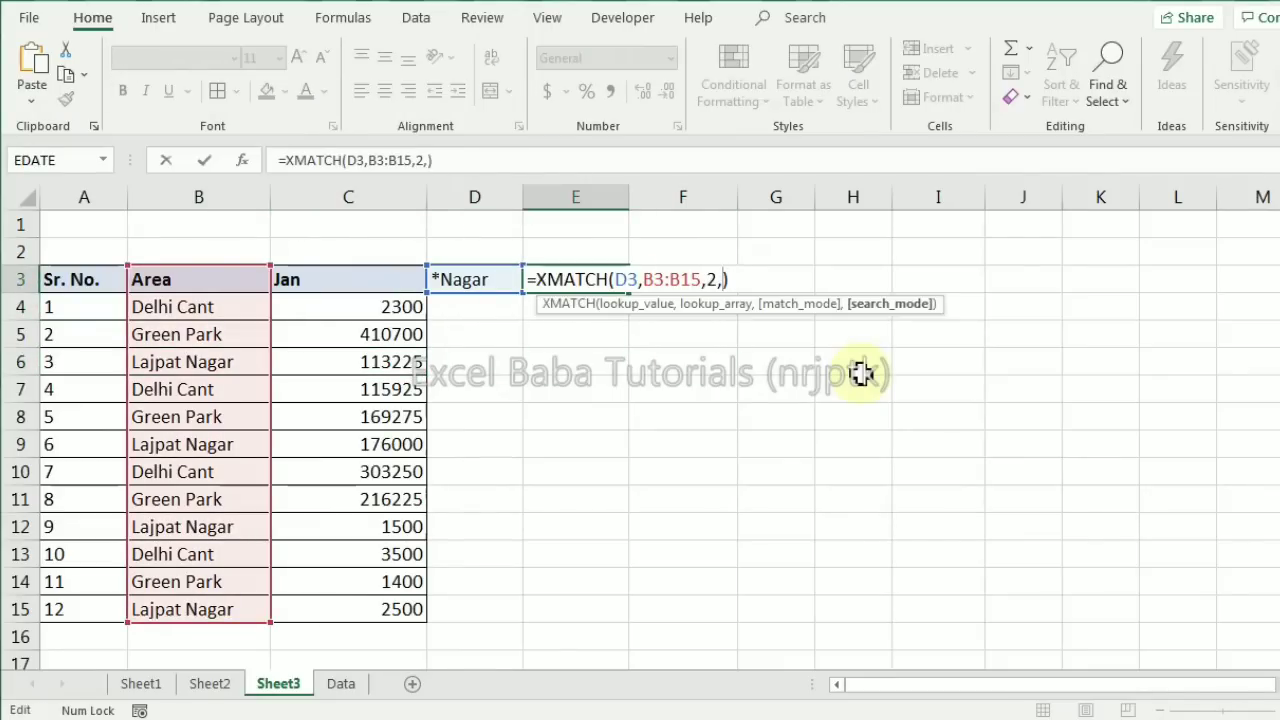
type("2")
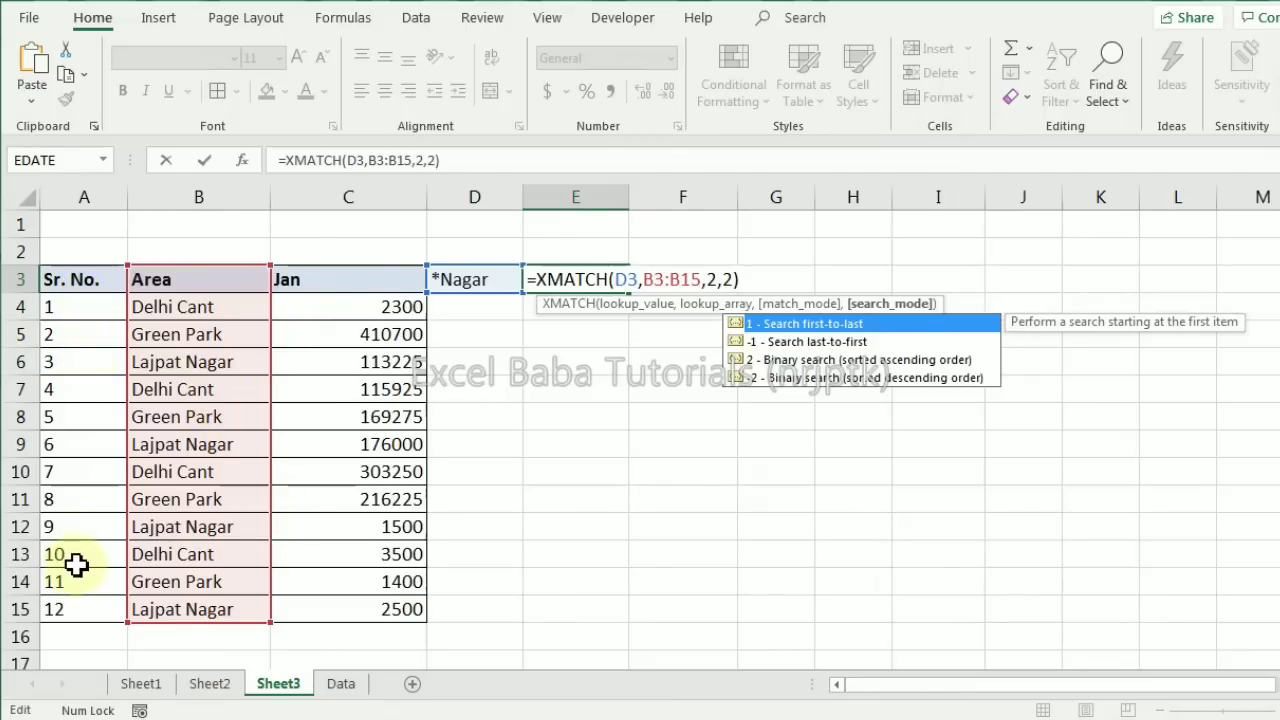
key("Escape")
key("ctrl+Return")
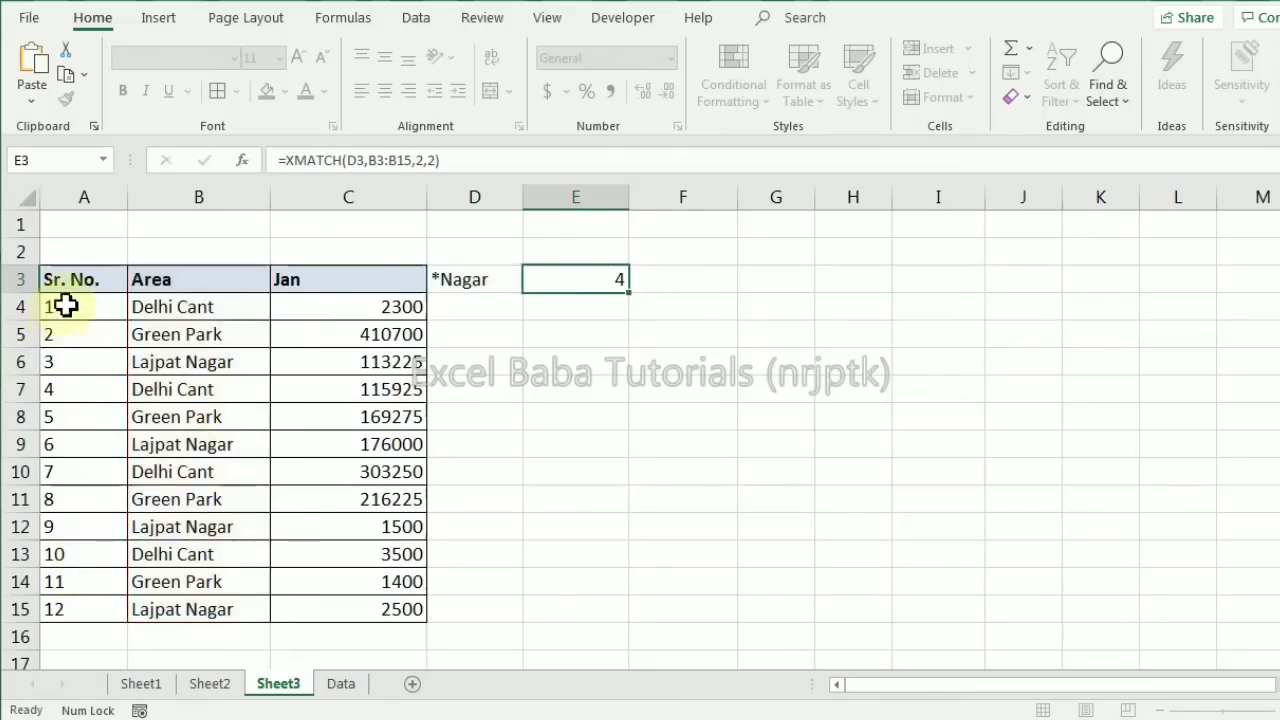
Clear the lookup value in D3 and the XMATCH formula in E3
left_click(486, 278)
key("Delete")
left_click(580, 277)
key("Delete")
Start an XMATCH formula in E3 with D3 as lookup value and the Sr. No. column A3:A15 as lookup array
type("=xm")
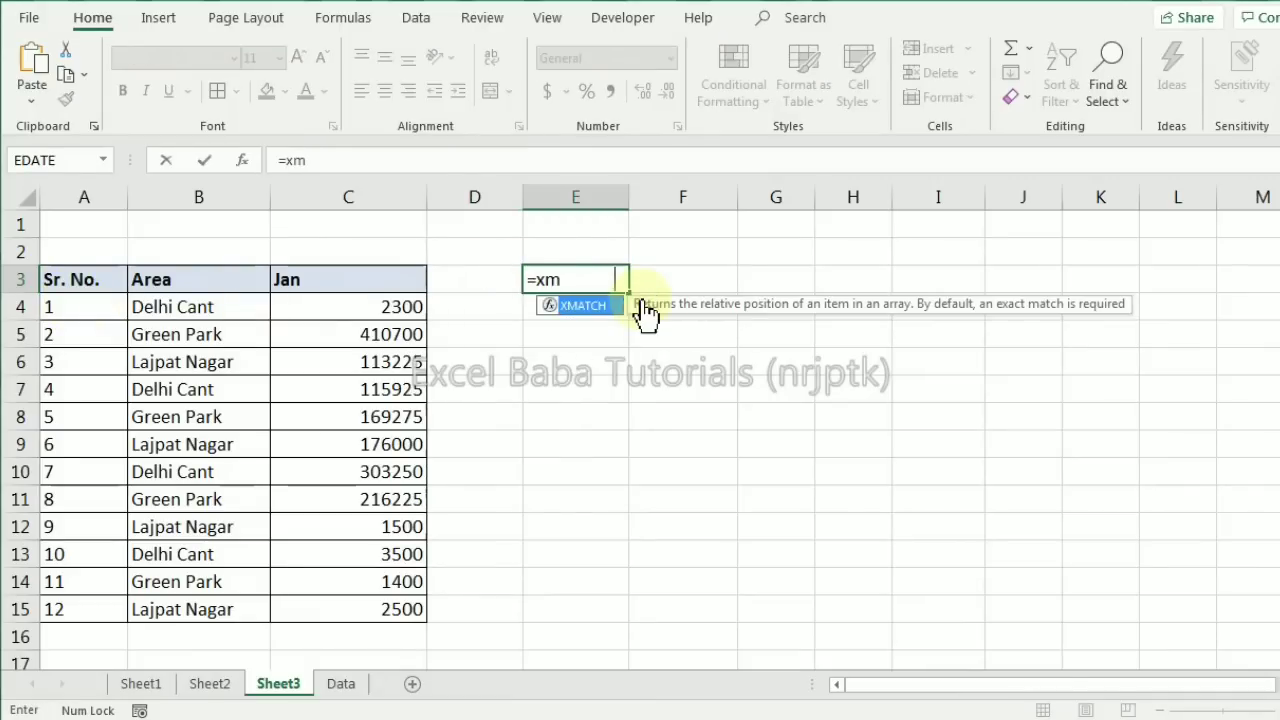
key("Tab")
key("Left")
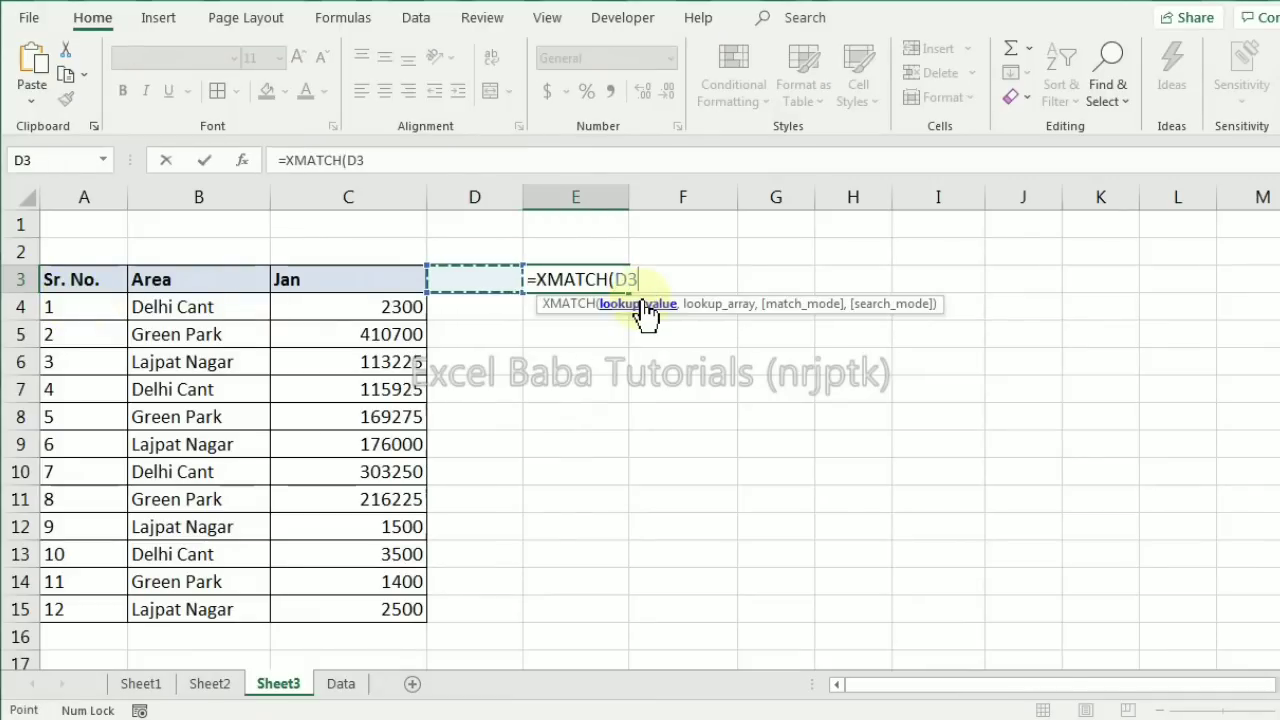
type(",")
key("Left")
key("Left")
key("Left")
key("Left")
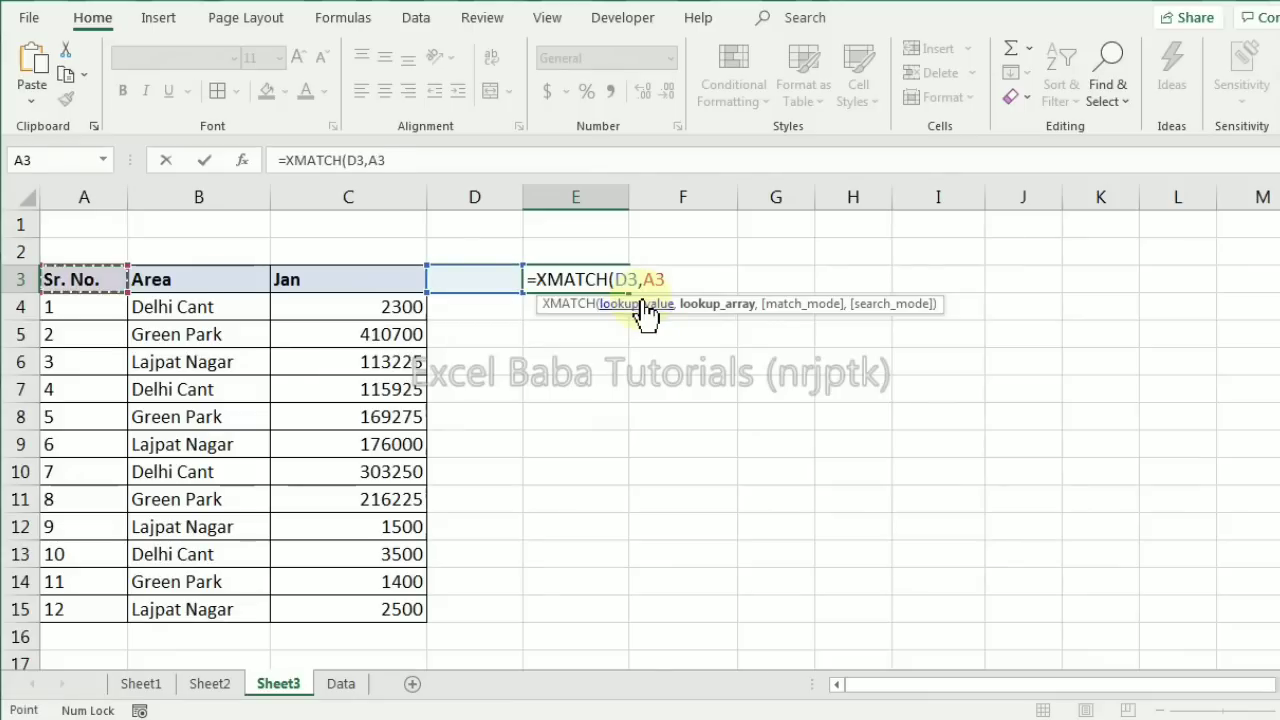
key("ctrl+shift+Down")
type(",")
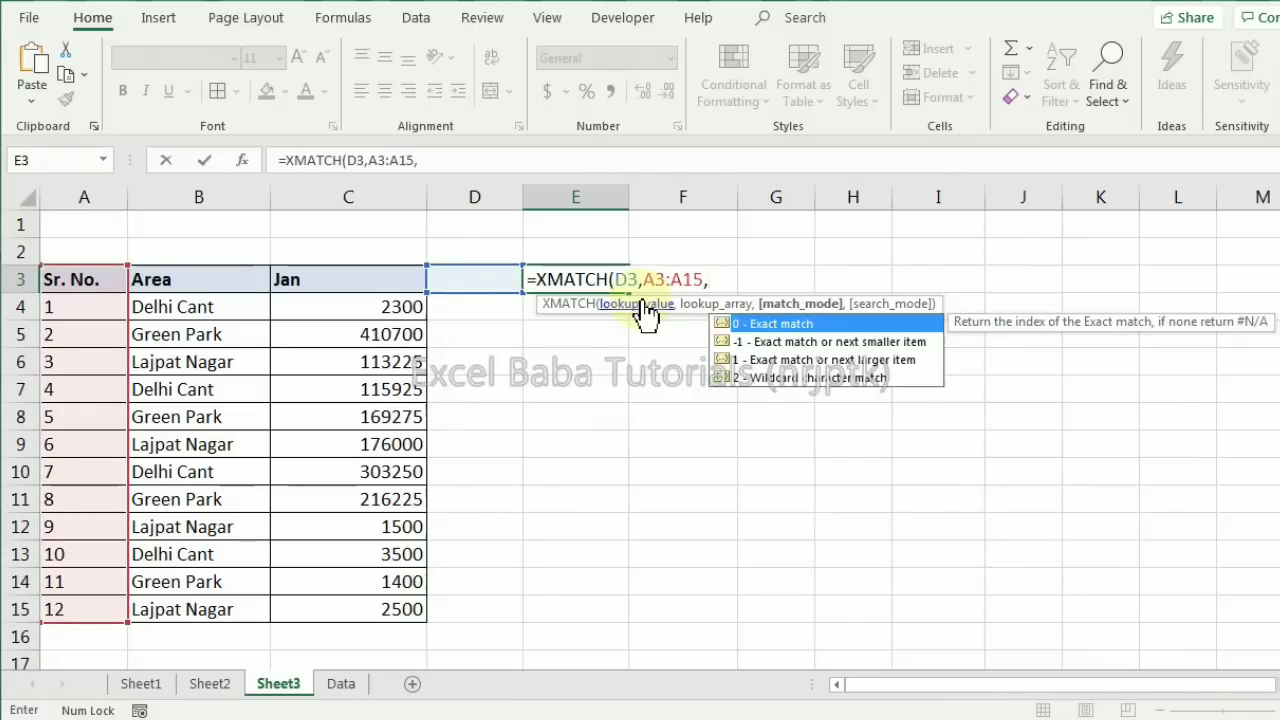
Complete the XMATCH formula with match mode 0 (exact match) and search mode 2 (binary search, ascending)
type("0,")
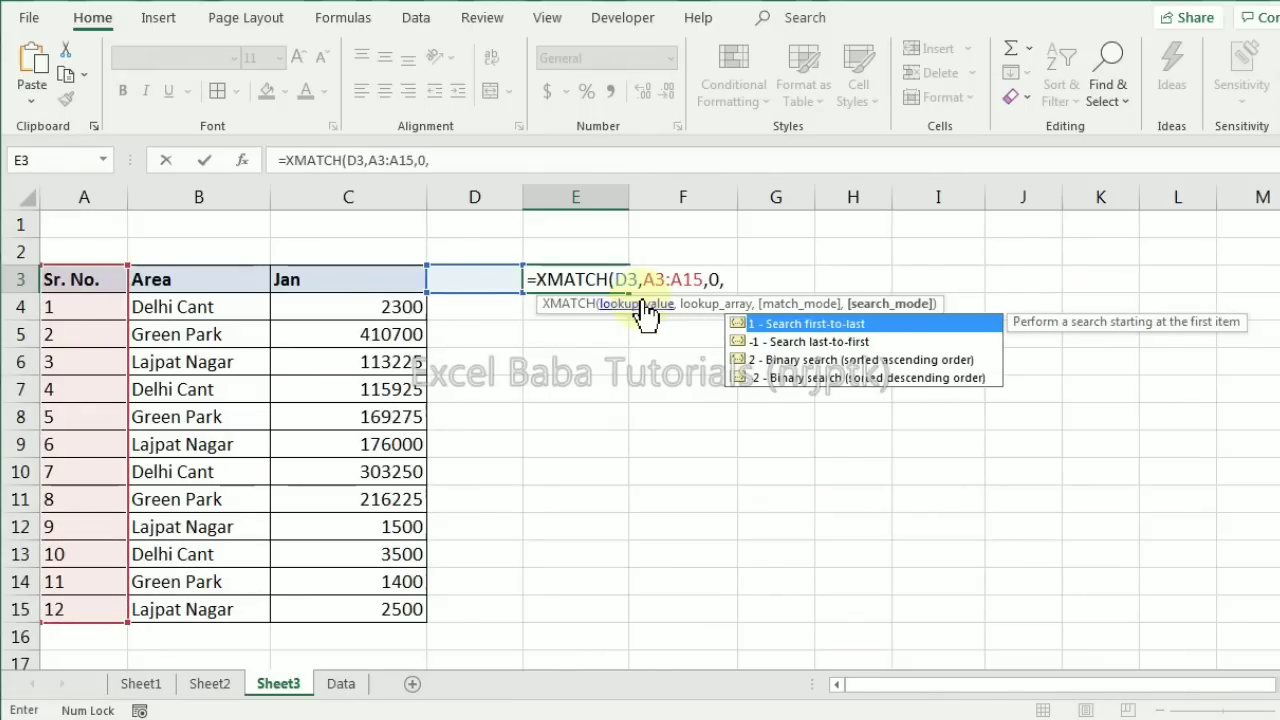
type("2)")
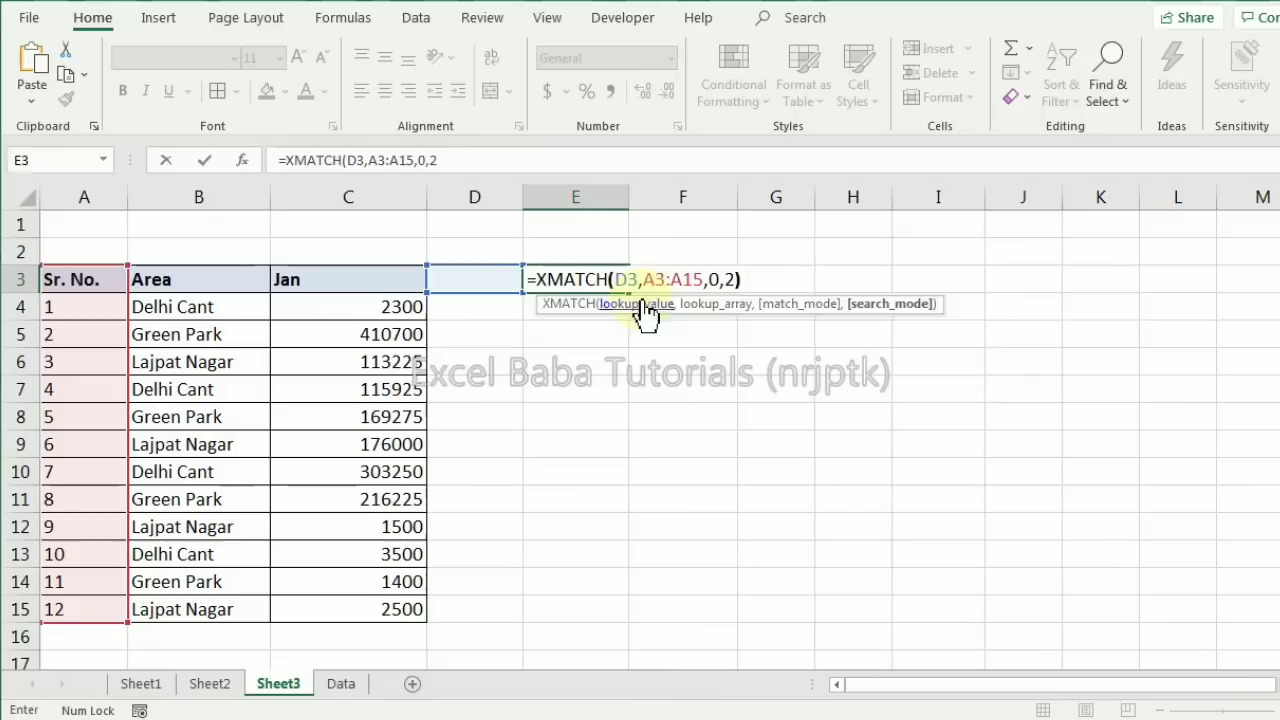
key("Return")
Enter 3 in D3 as the lookup value and select the Sr. No. range A3:A15 to check its sort order
key("Up")
key("Left")
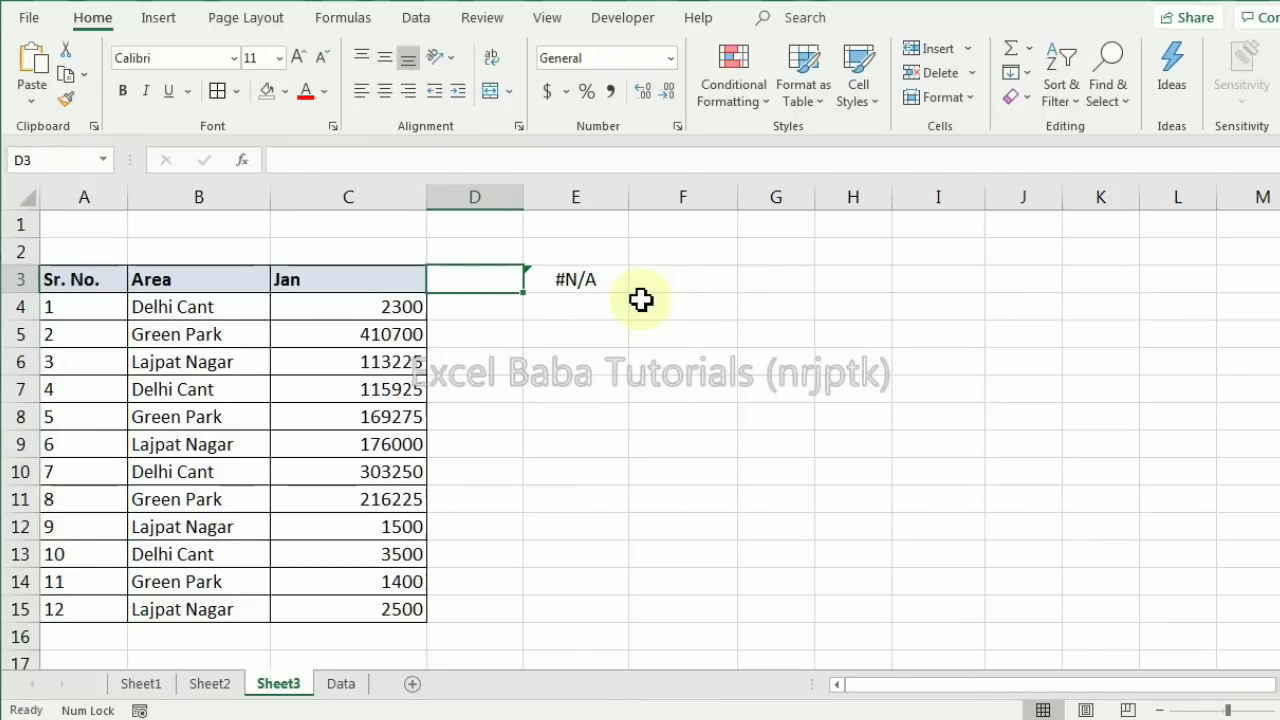
type("3")
key("Return")
key("Up")
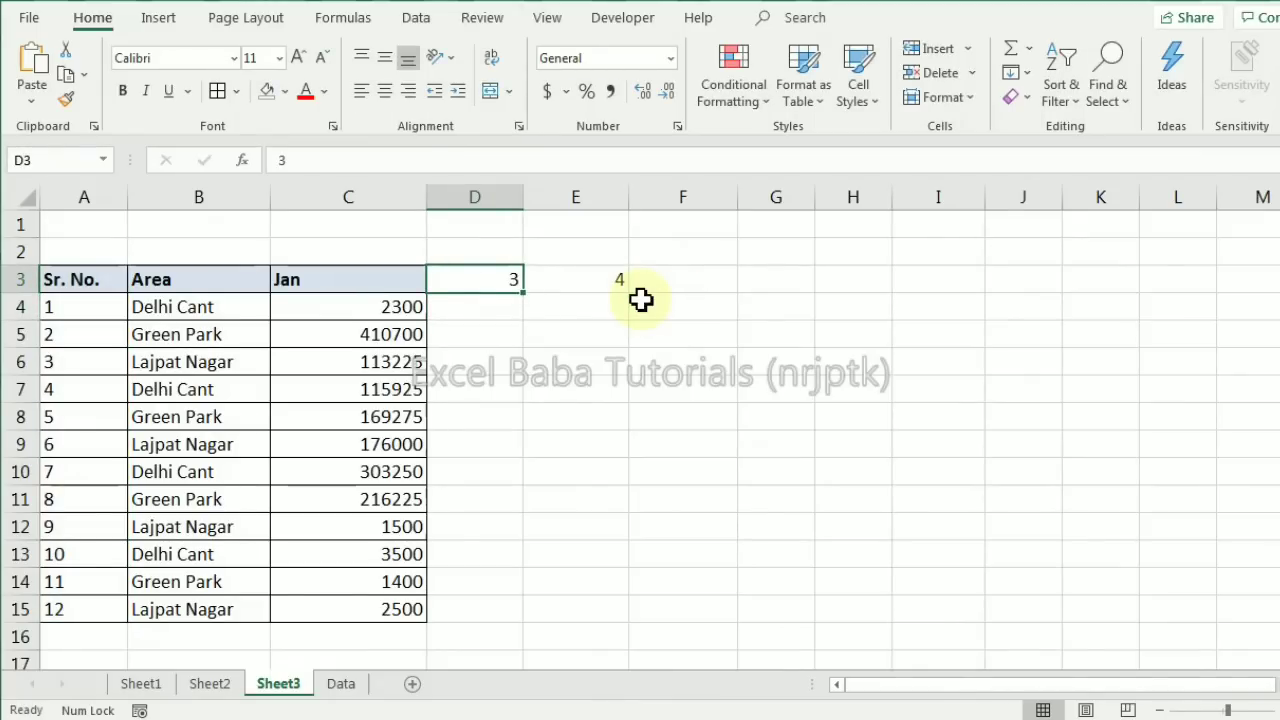
key("Right")
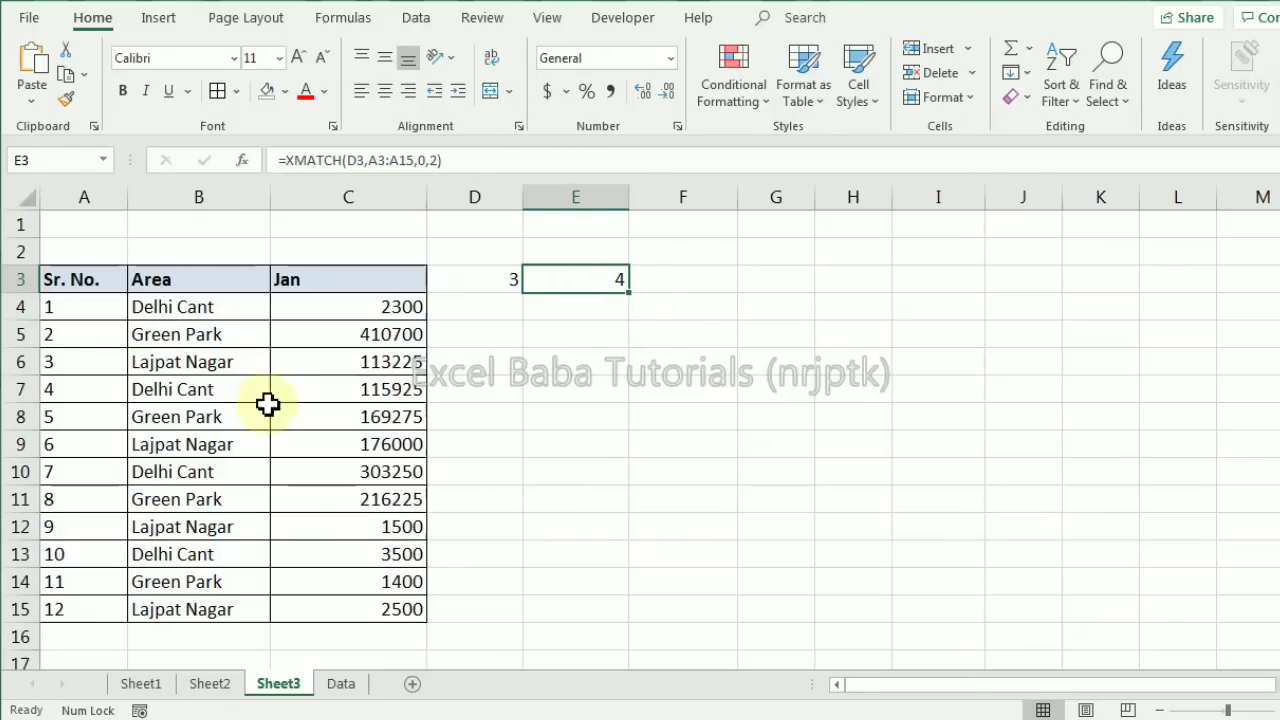
left_click_drag(82, 279, 94, 609)
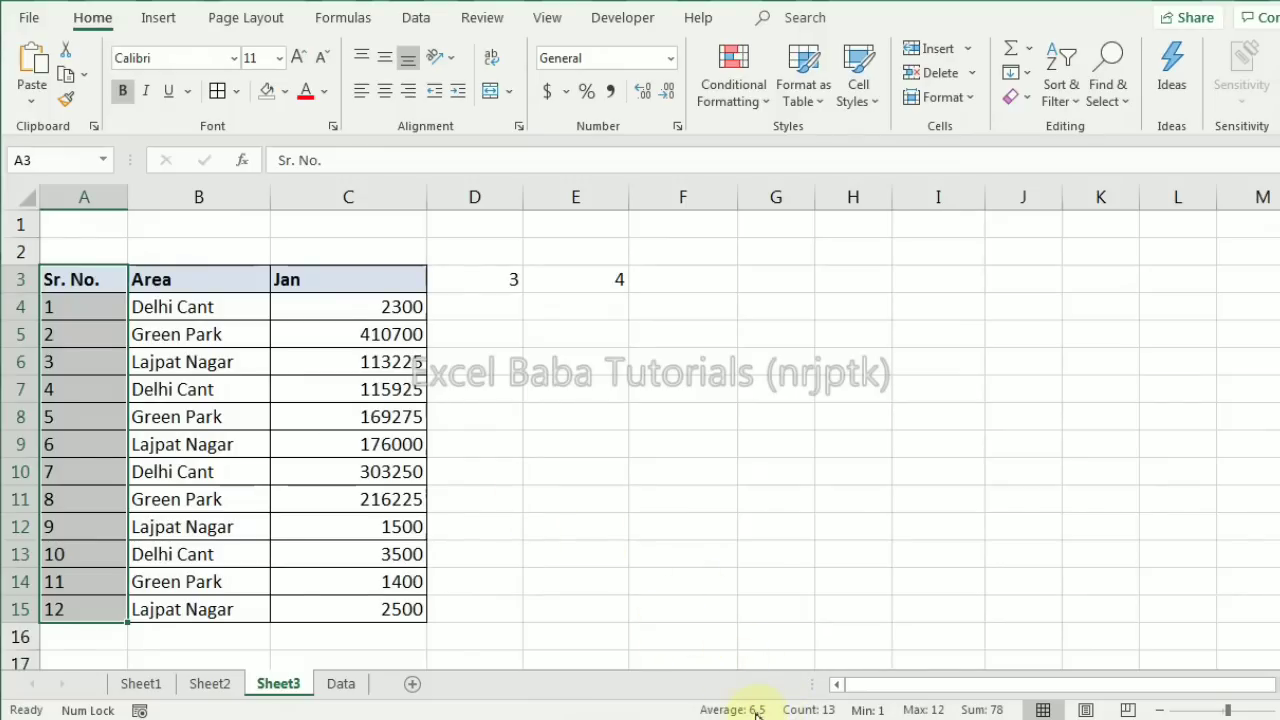
key("ctrl+v")
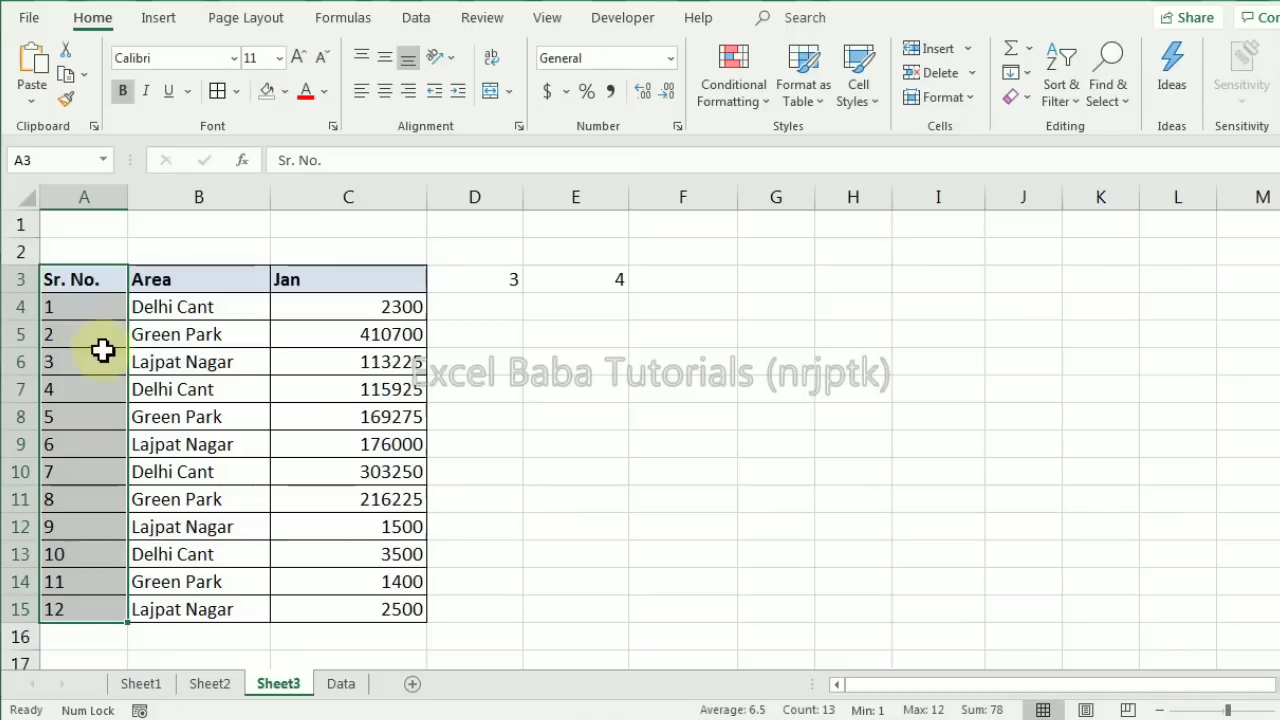
Fill table range A3:C10 with light grey and range A11:C15 with black to mark the discarded half
left_click_drag(98, 477, 383, 260)
left_click(285, 91)
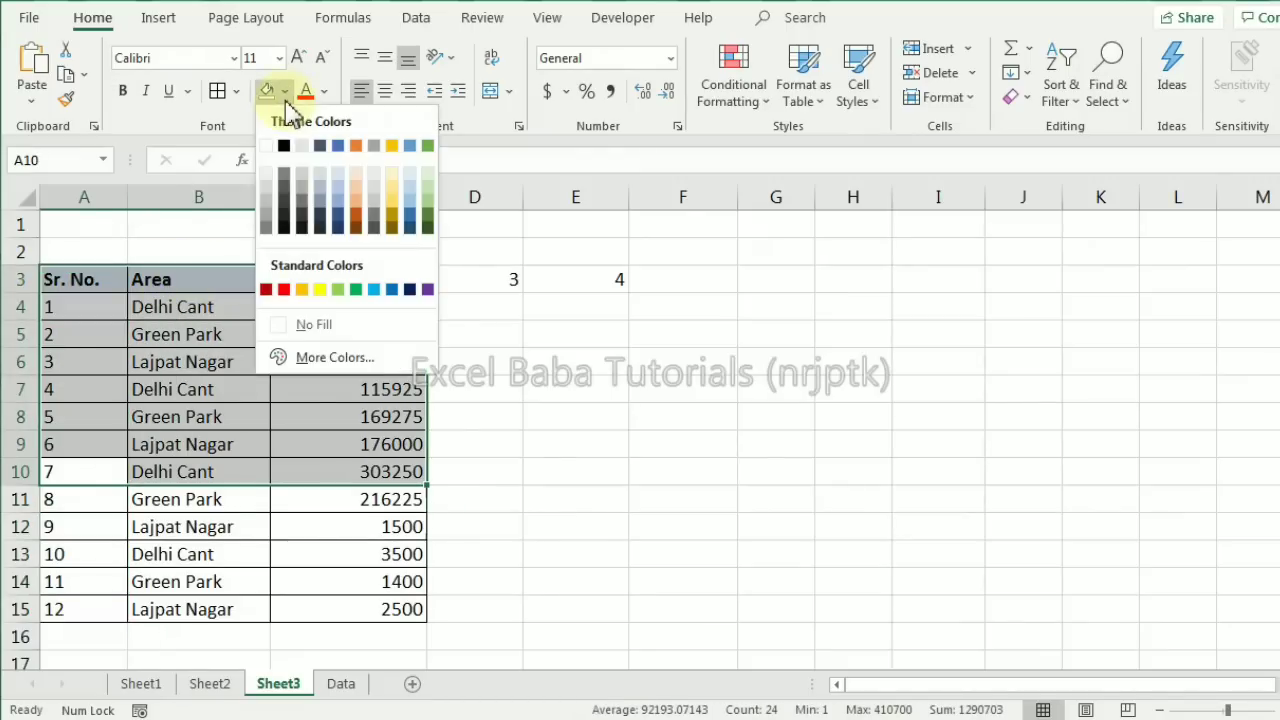
left_click(268, 190)
left_click_drag(80, 506, 386, 531)
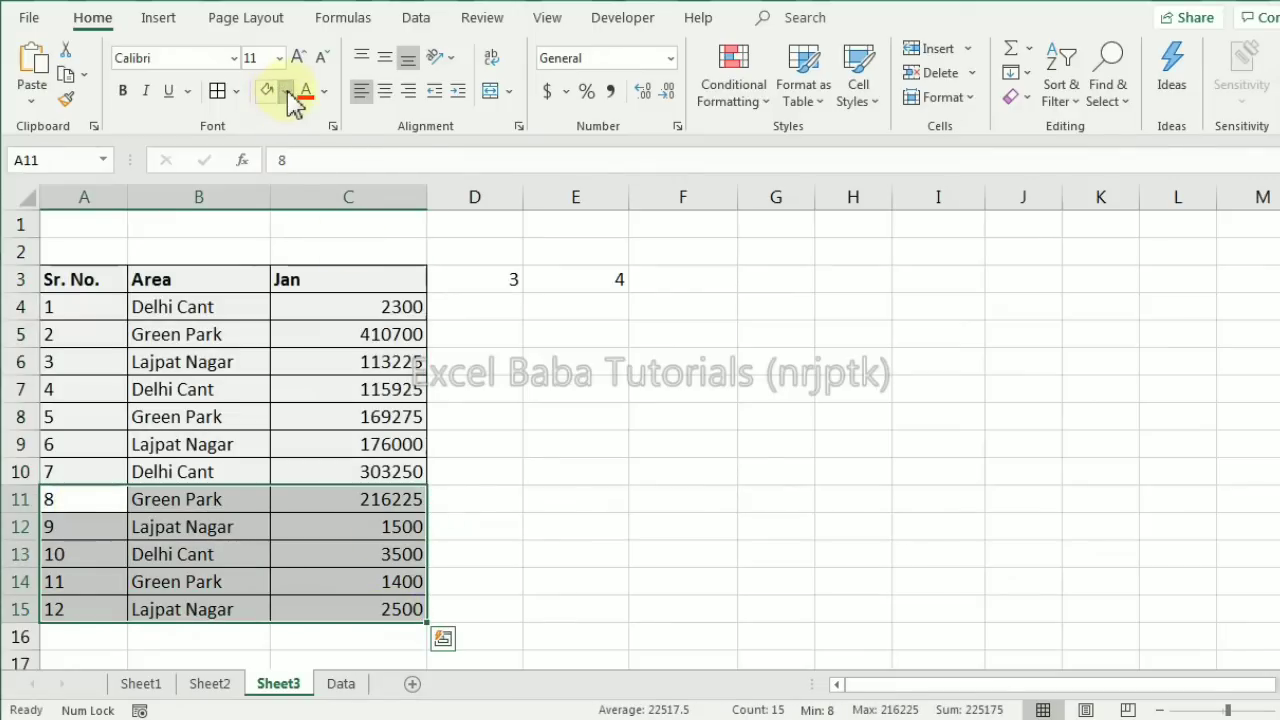
left_click(286, 91)
left_click(290, 222)
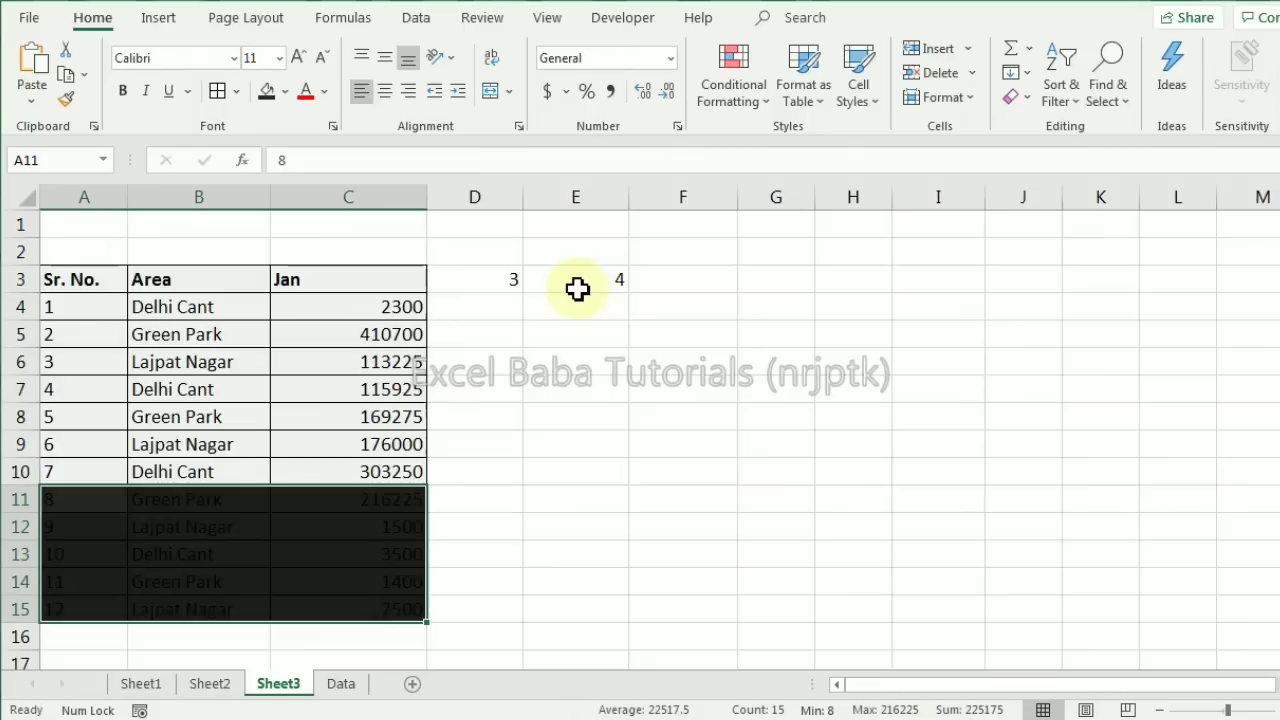
Examine the remaining rows A3:C10 and their Sr. No. values, narrowing down to cell A6
left_click_drag(72, 282, 366, 471)
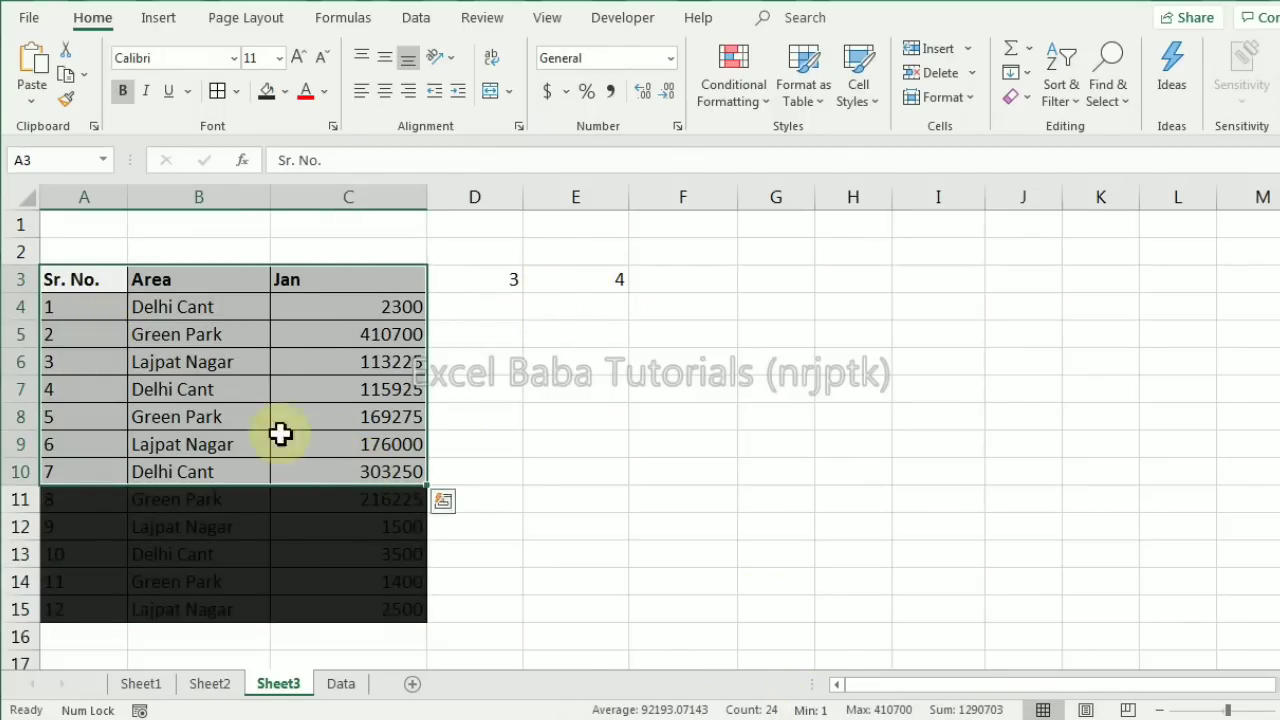
left_click_drag(96, 286, 103, 477)
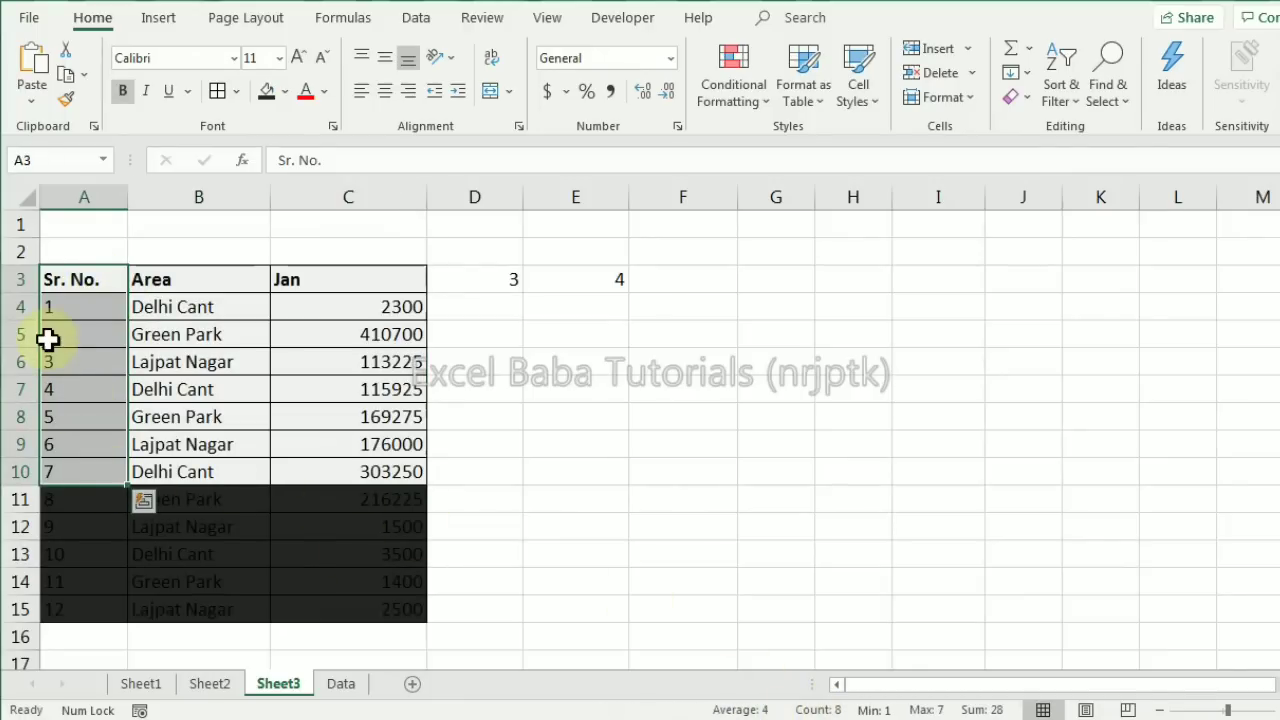
left_click_drag(80, 278, 106, 340)
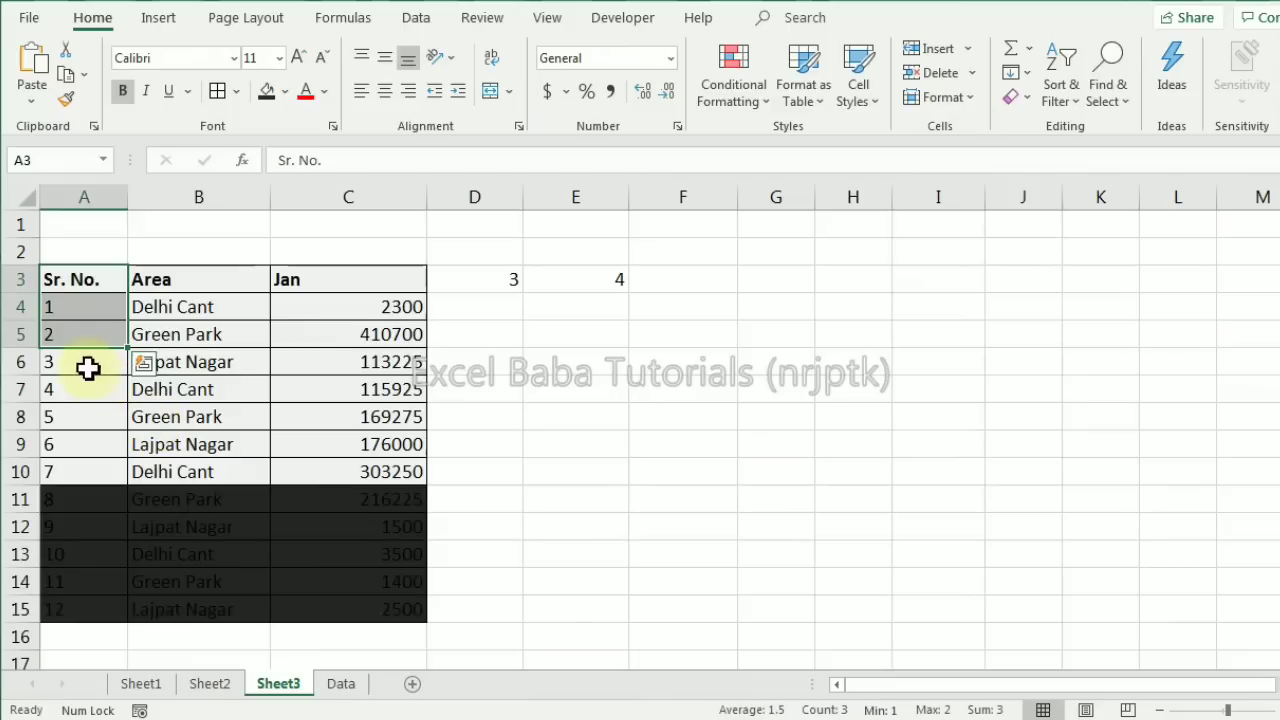
left_click_drag(77, 283, 80, 366)
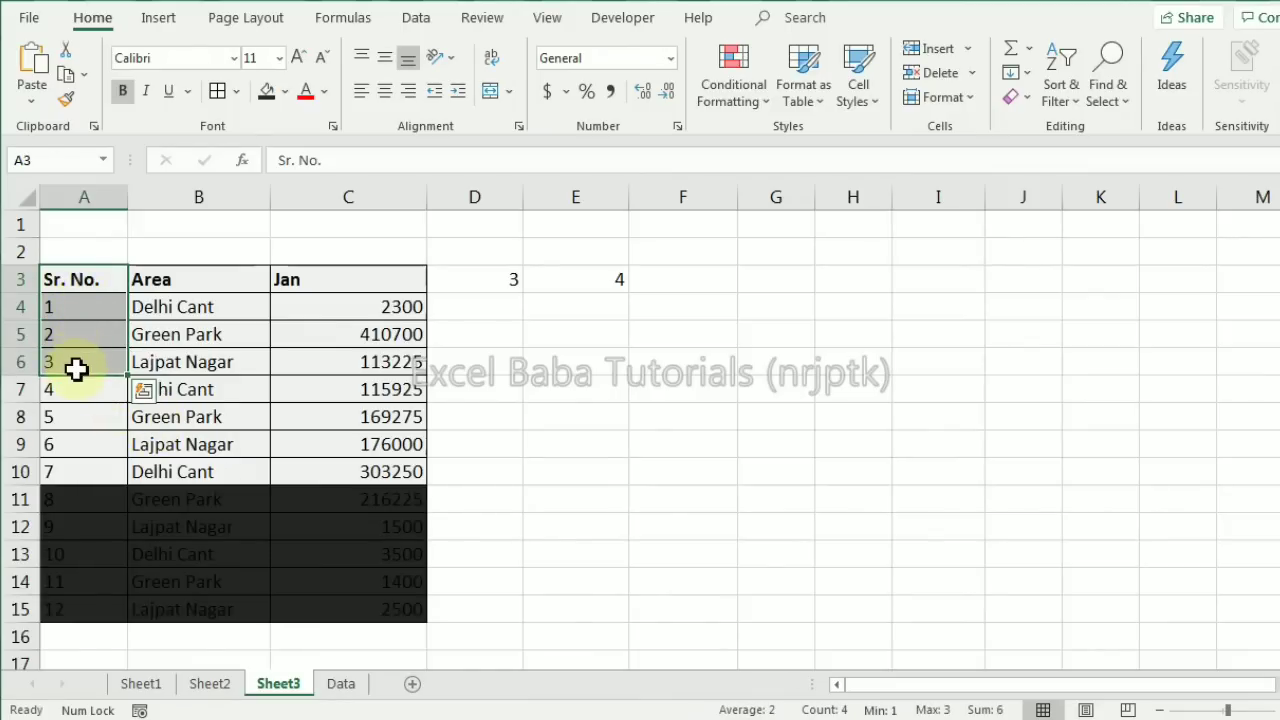
left_click(75, 366)
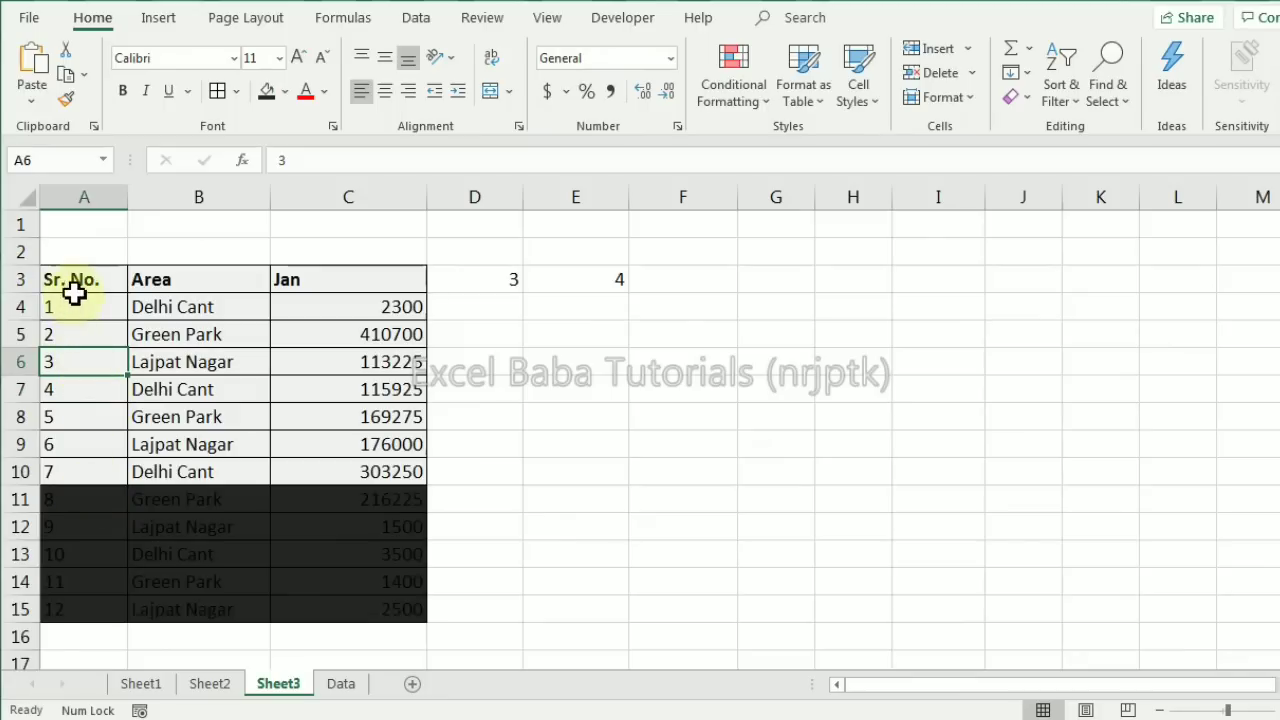
Try to fill rows A7:C10 with black, and undo the fill
left_click_drag(90, 366, 300, 314)
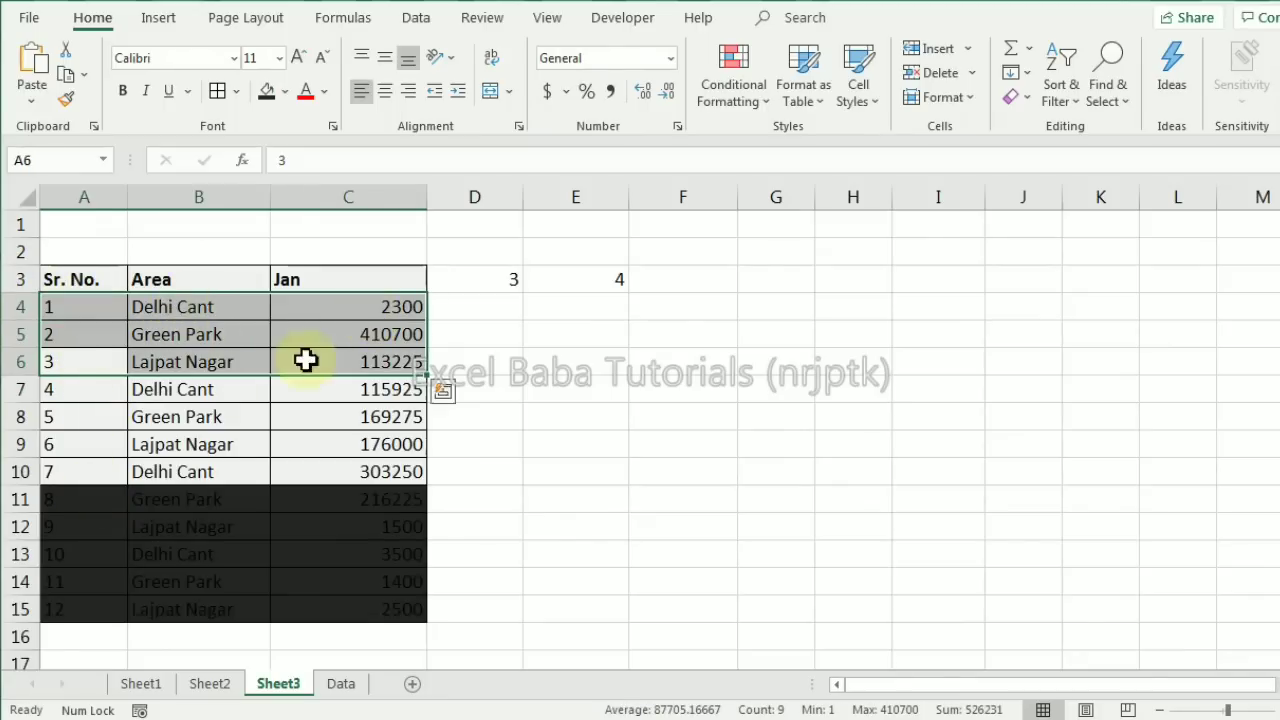
left_click_drag(106, 383, 371, 474)
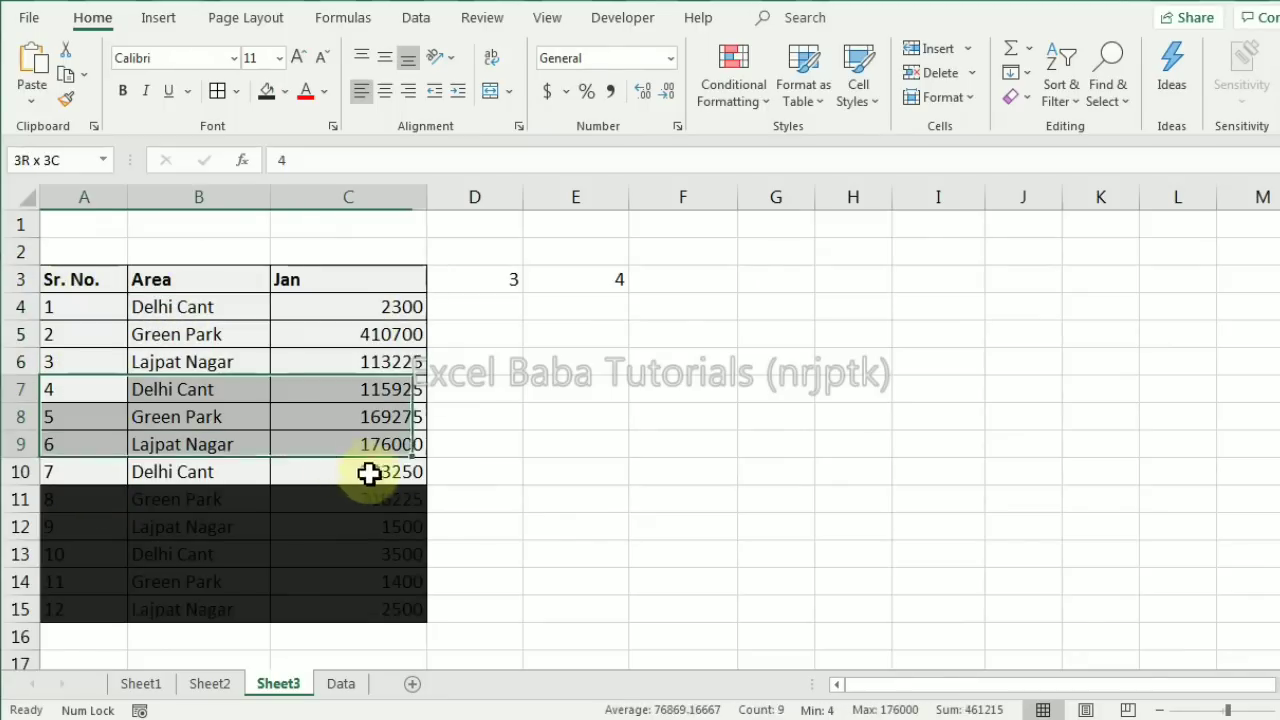
left_click(266, 92)
key("ctrl+z")
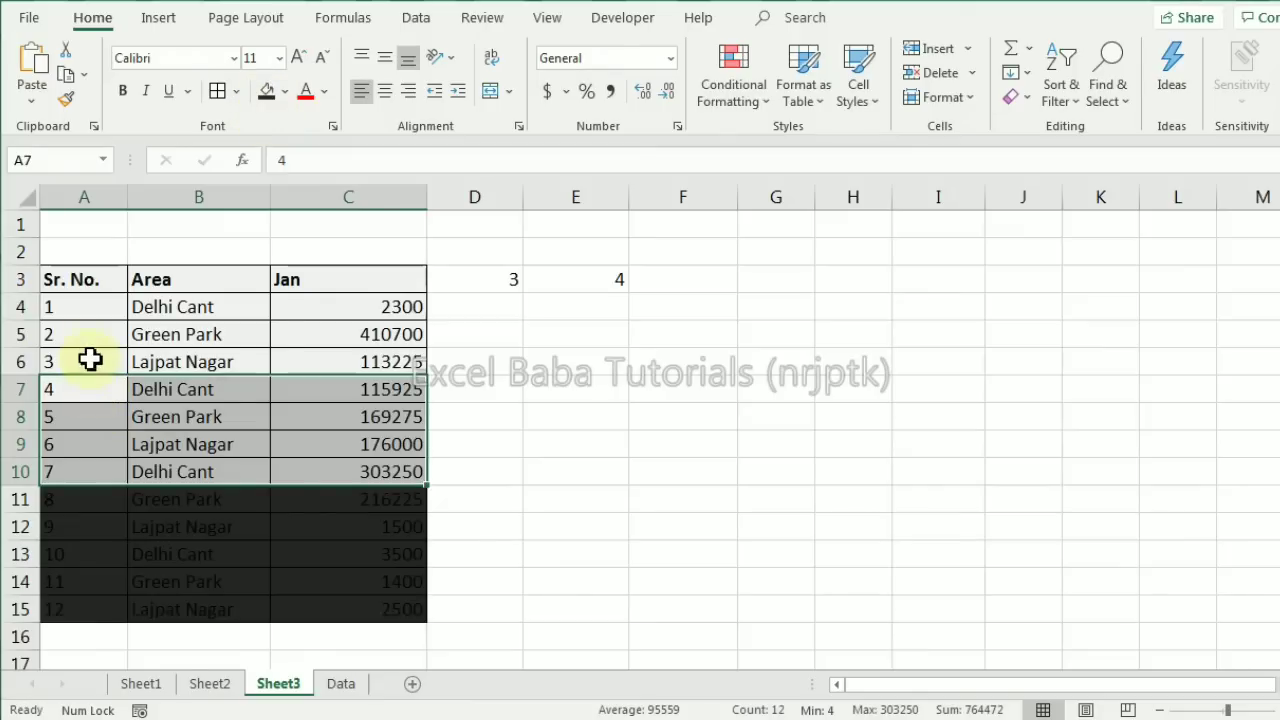
Fill rows A4:C6 with black and select A8 within the remaining Sr. No. values A7:A10
left_click_drag(89, 361, 331, 306)
left_click(266, 92)
left_click_drag(107, 398, 355, 468)
left_click_drag(90, 392, 88, 472)
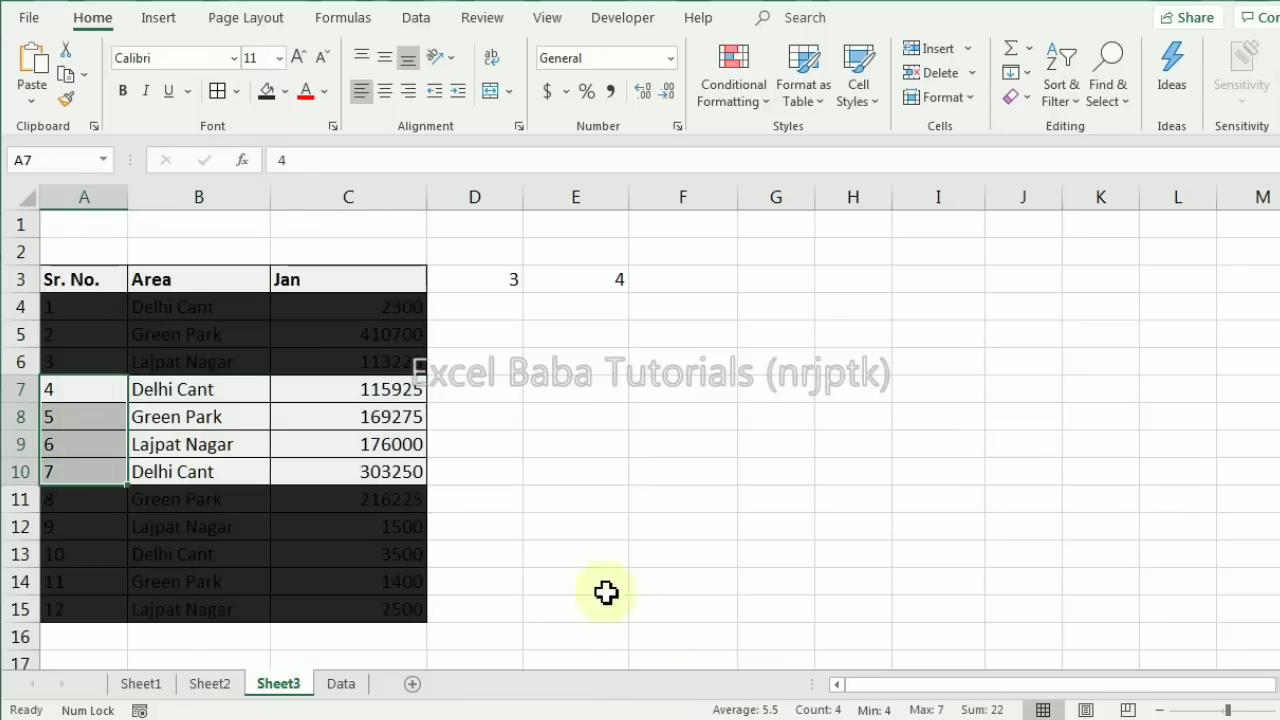
left_click(80, 417)
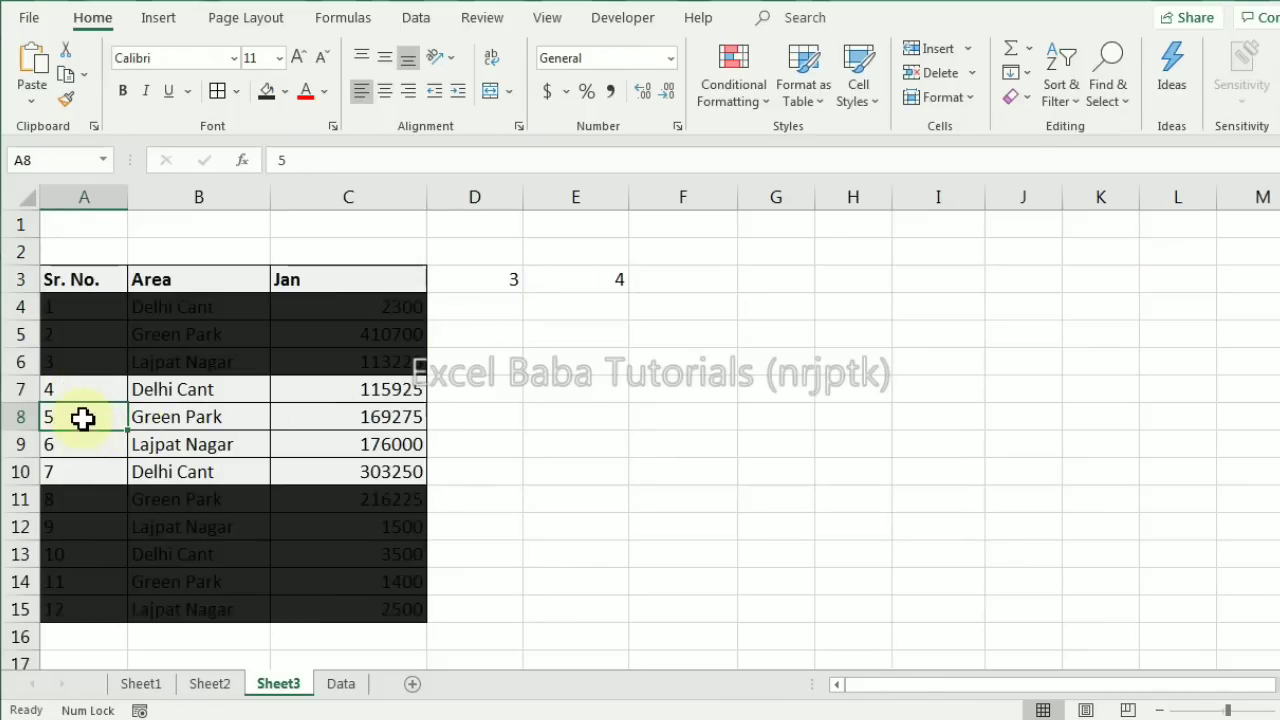
Try a black fill on A8:C10, undo it, and fill A7:C8 with black instead
left_click_drag(89, 421, 350, 471)
left_click(266, 91)
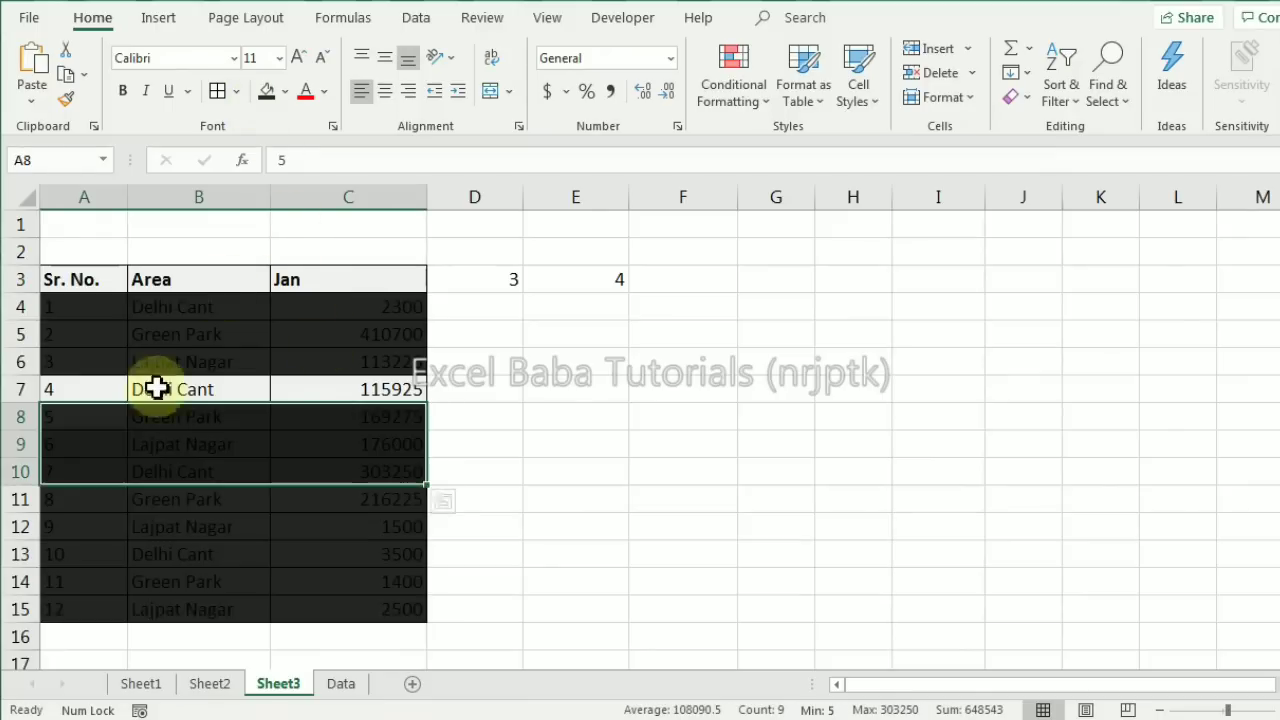
key("ctrl+z")
left_click_drag(89, 421, 352, 388)
left_click(266, 91)
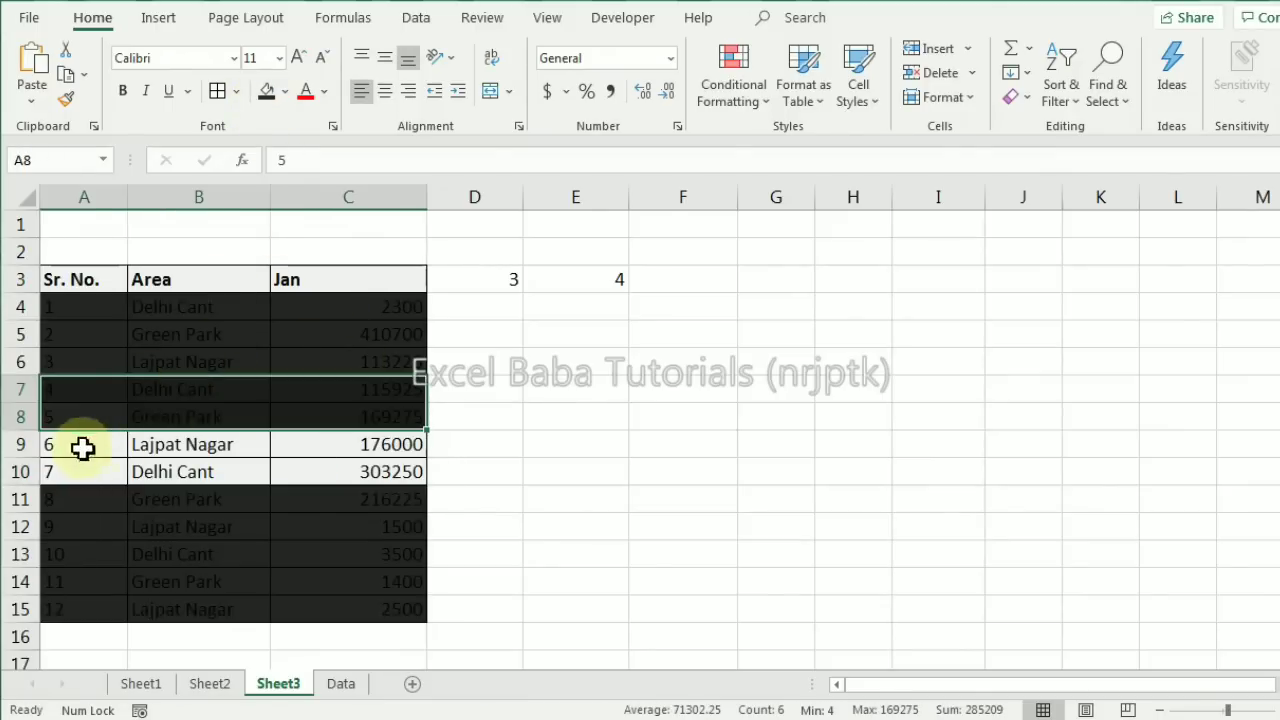
Undo all the table fills and the lookup value entered in D3
key("ctrl+z")
key("ctrl+z")
key("ctrl+z")
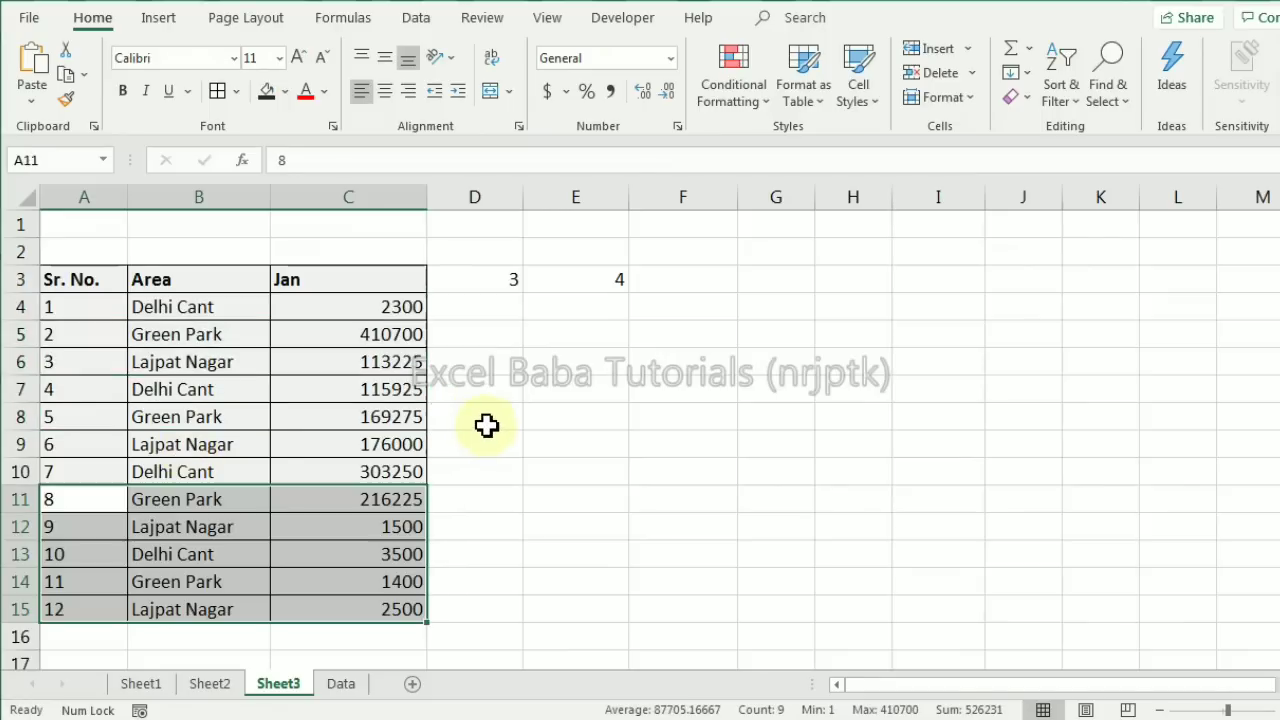
key("ctrl+z")
key("ctrl+z")
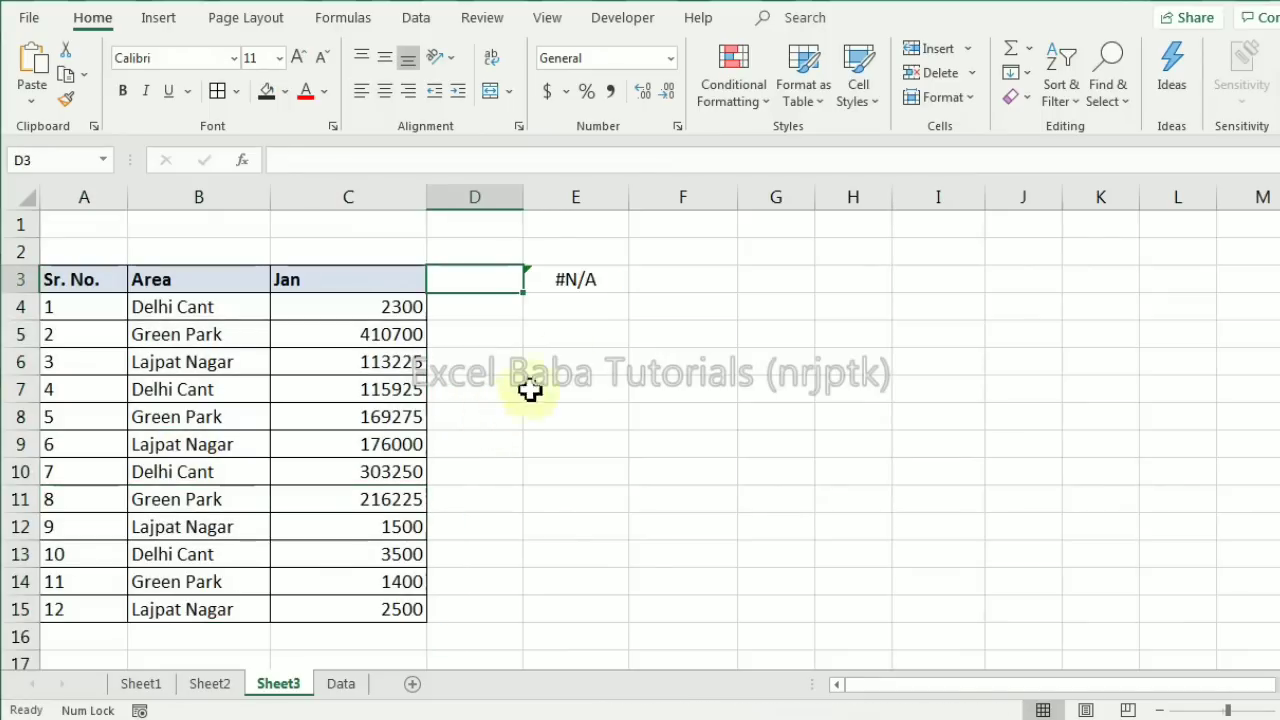
Enter 4 in D3 as the lookup value and select A3:A7 to check its position in the Sr. No. column
left_click(575, 283)
left_click(832, 717)
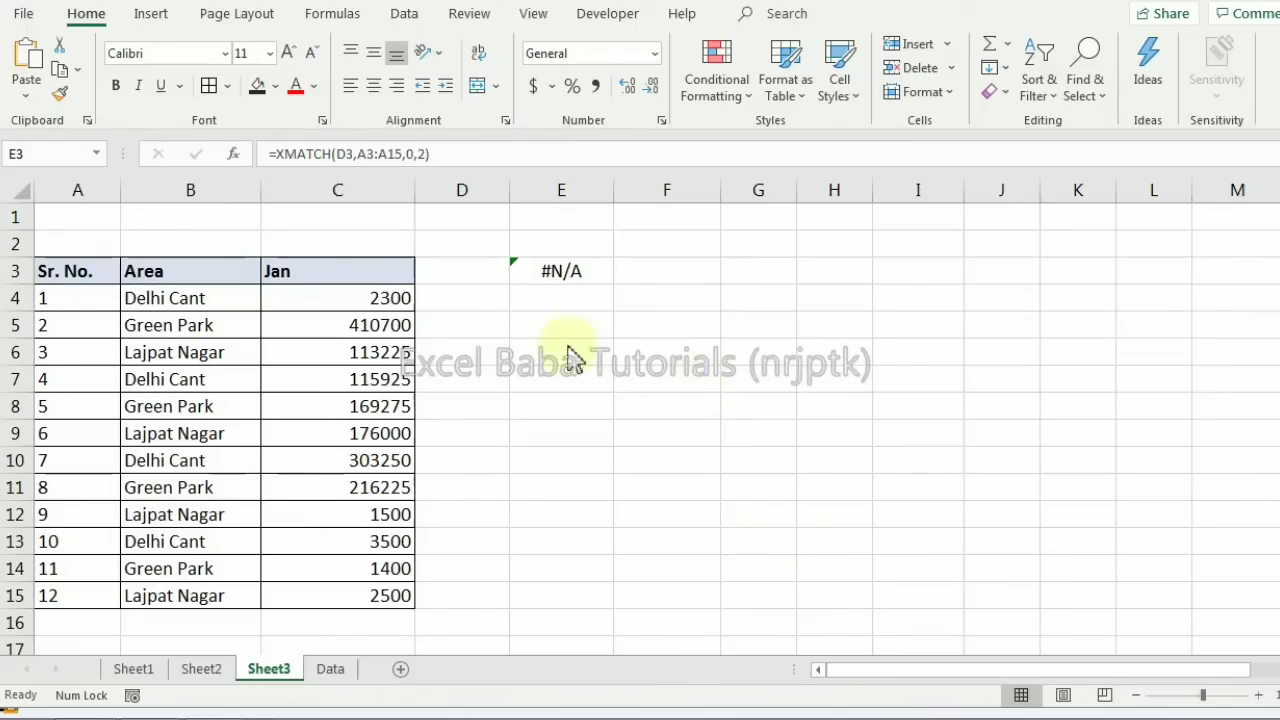
left_click(484, 272)
left_click(452, 272)
double_click(452, 272)
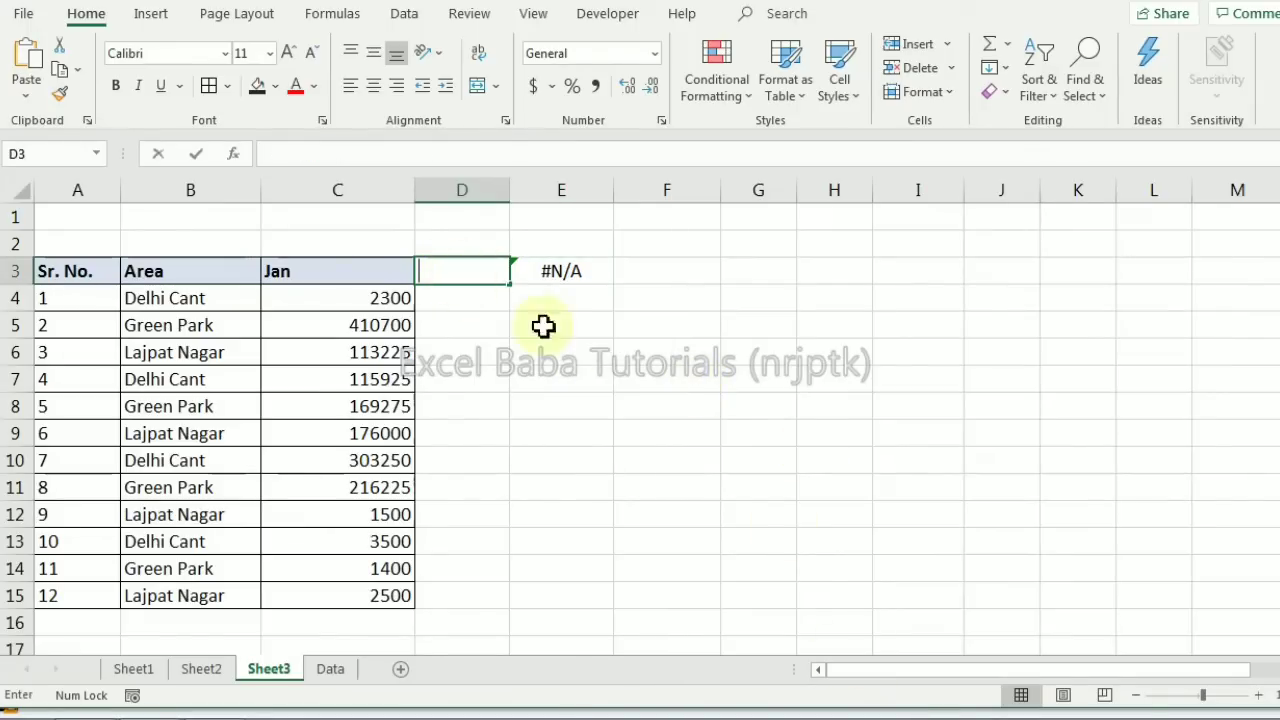
key("Return")
key("Up")
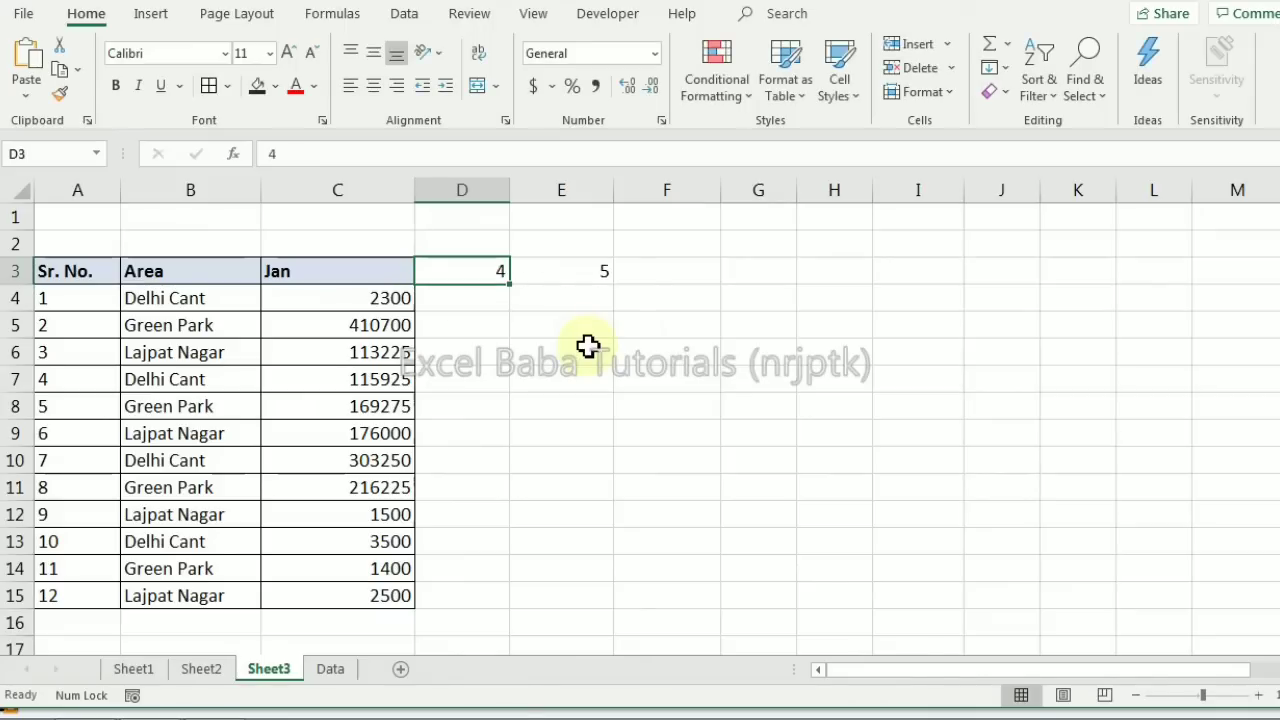
left_click_drag(70, 271, 80, 384)
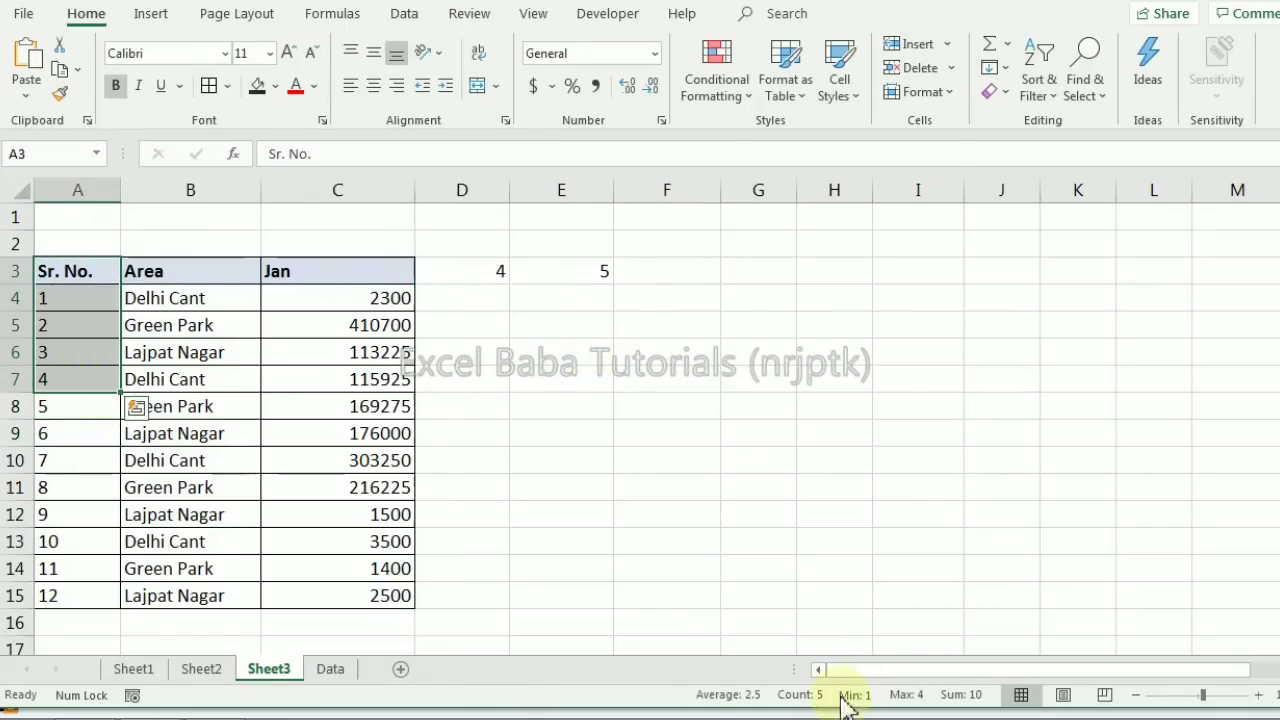
Set A7 to 12 and A13 to 4 to break the Sr. No. sort order, and select A9:C15 for comparison
left_click(74, 373)
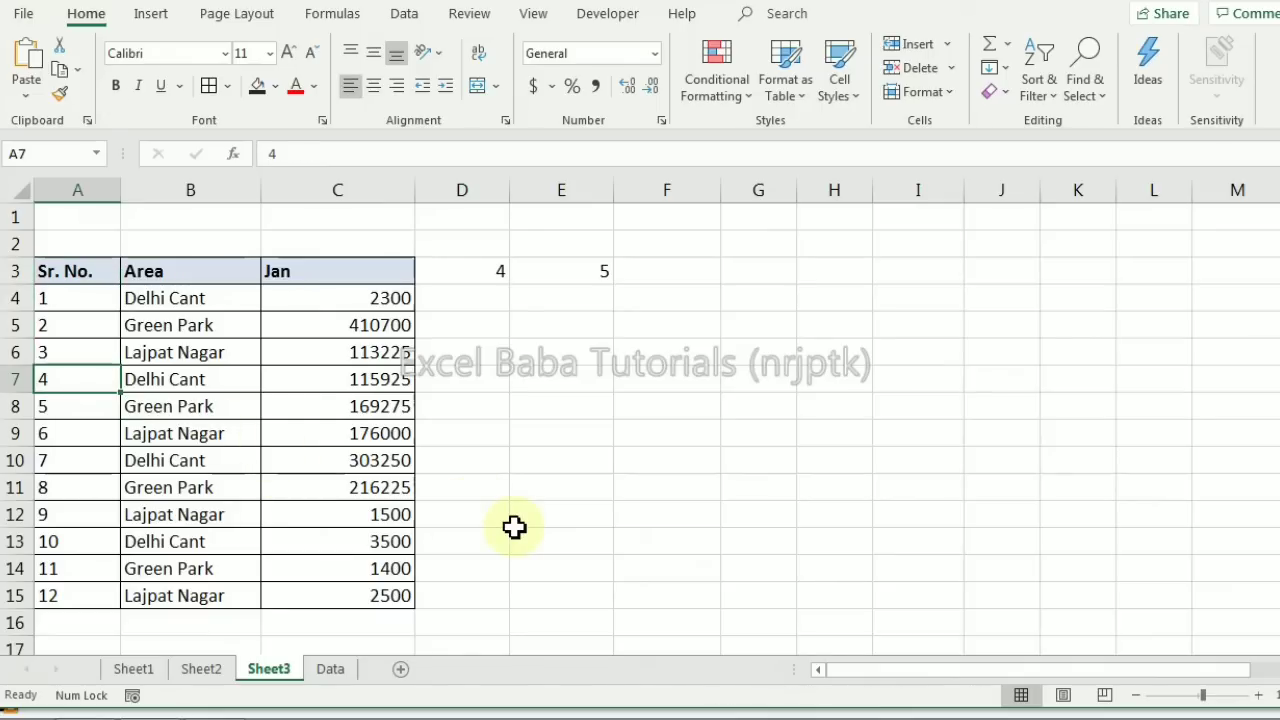
type("12")
key("Return")
key("Down")
key("Down")
key("Down")
key("Down")
key("Down")
type("4")
key("Return")
key("Up")
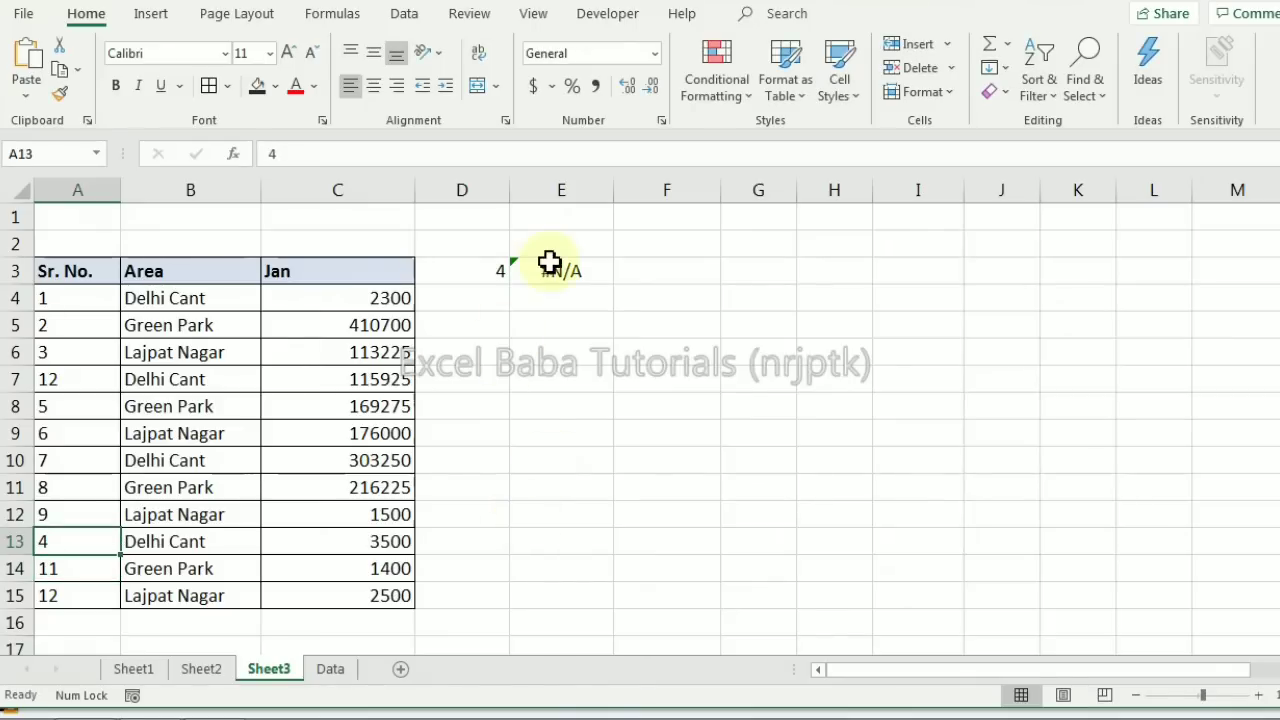
left_click(75, 437)
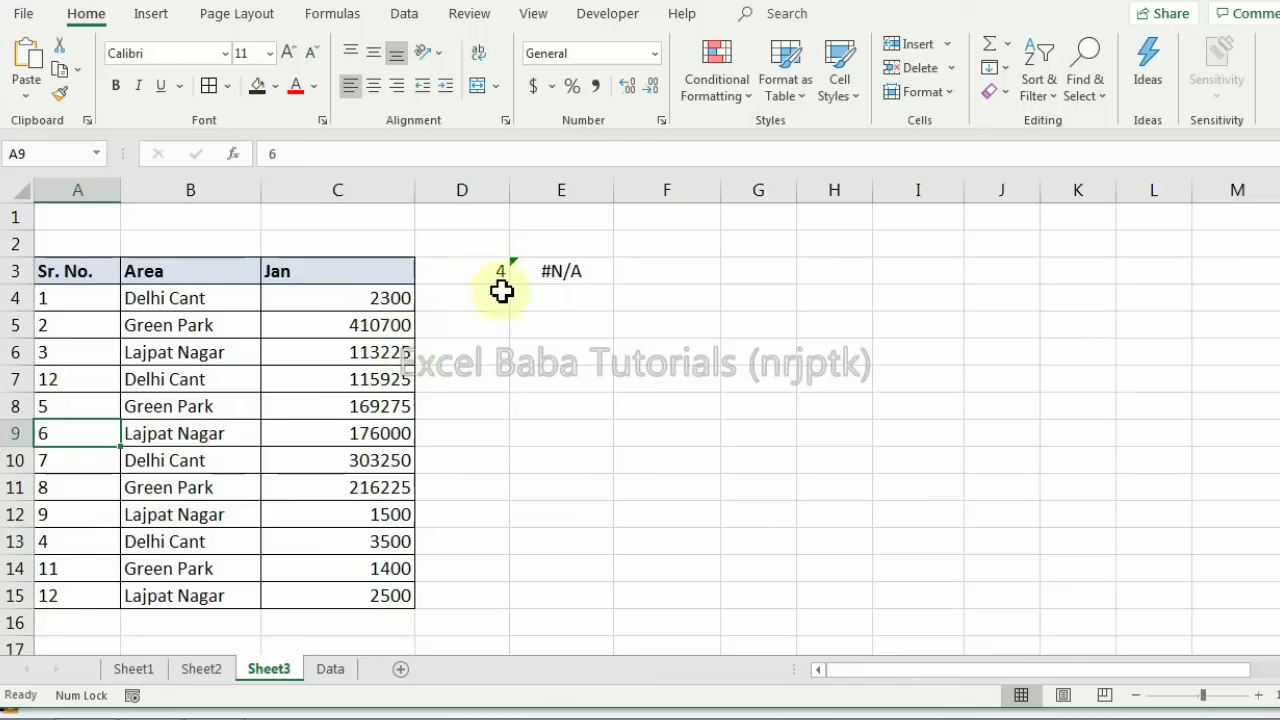
left_click_drag(75, 433, 385, 600)
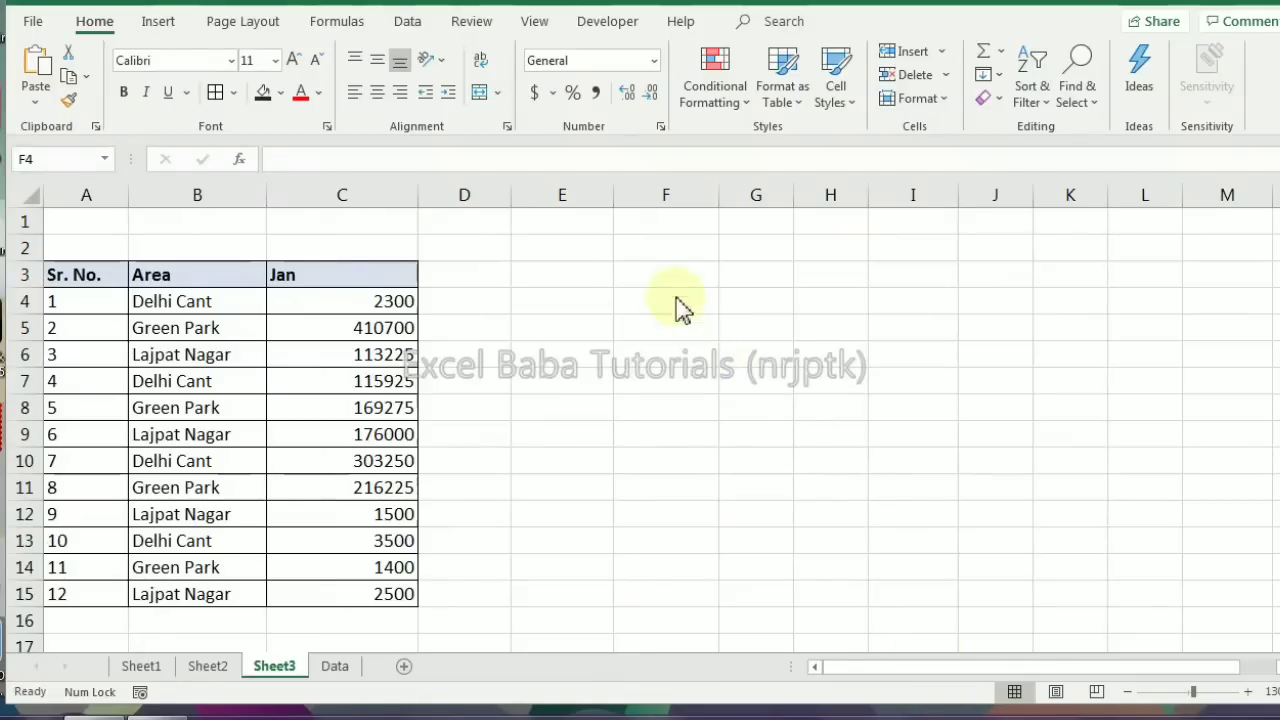
Enter the headers "Sr. nO." in E3 and "Area" in F3 for a lookup table
left_click(667, 278)
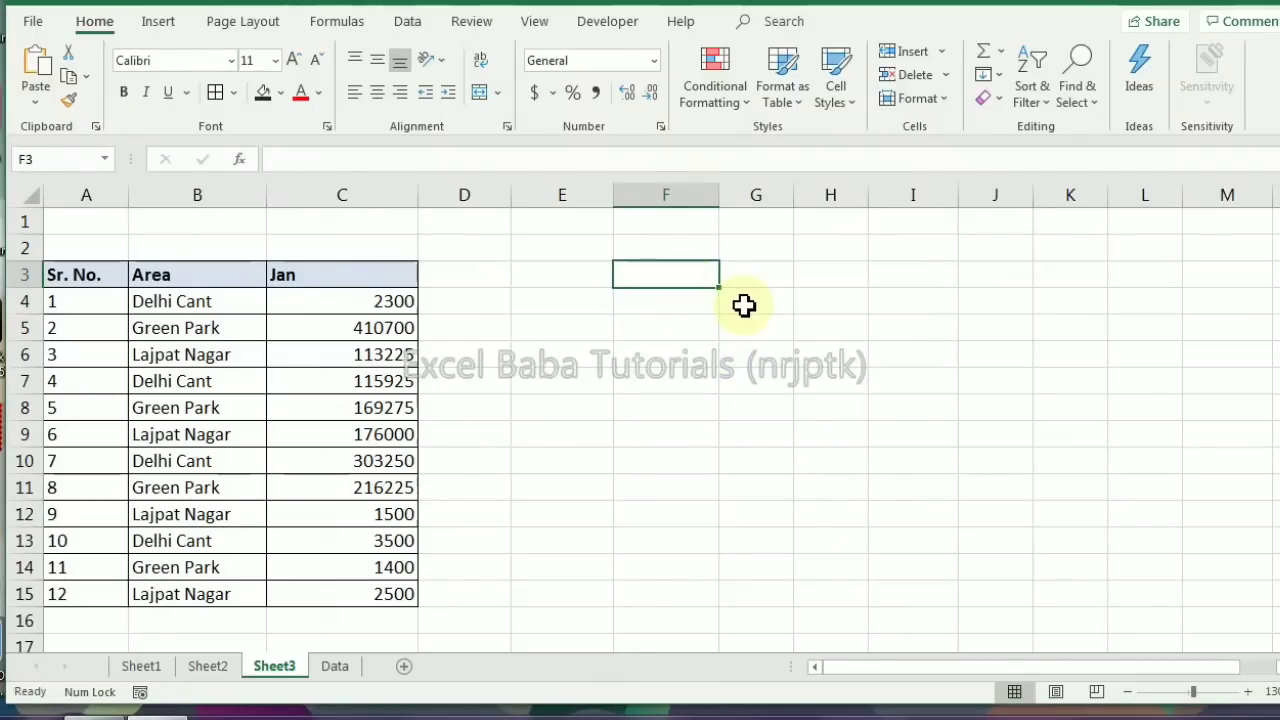
key("Left")
type("Sr.")
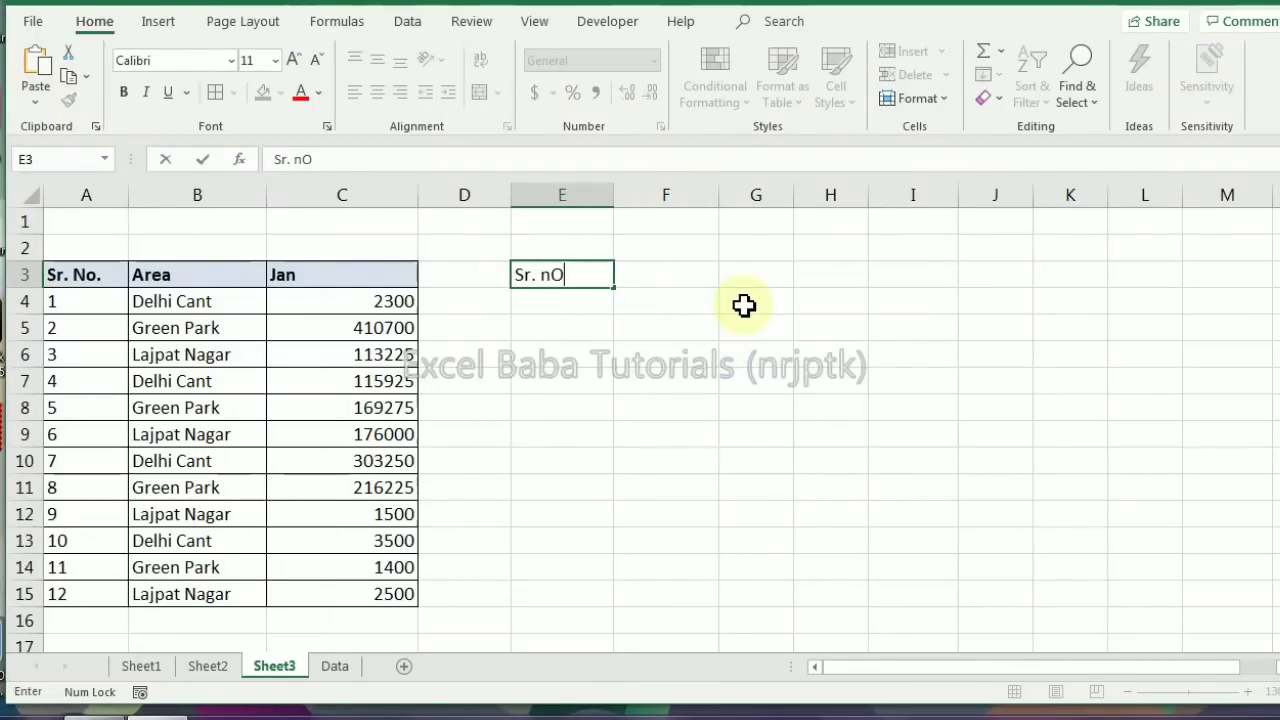
key("Tab")
type("Area")
key("Down")
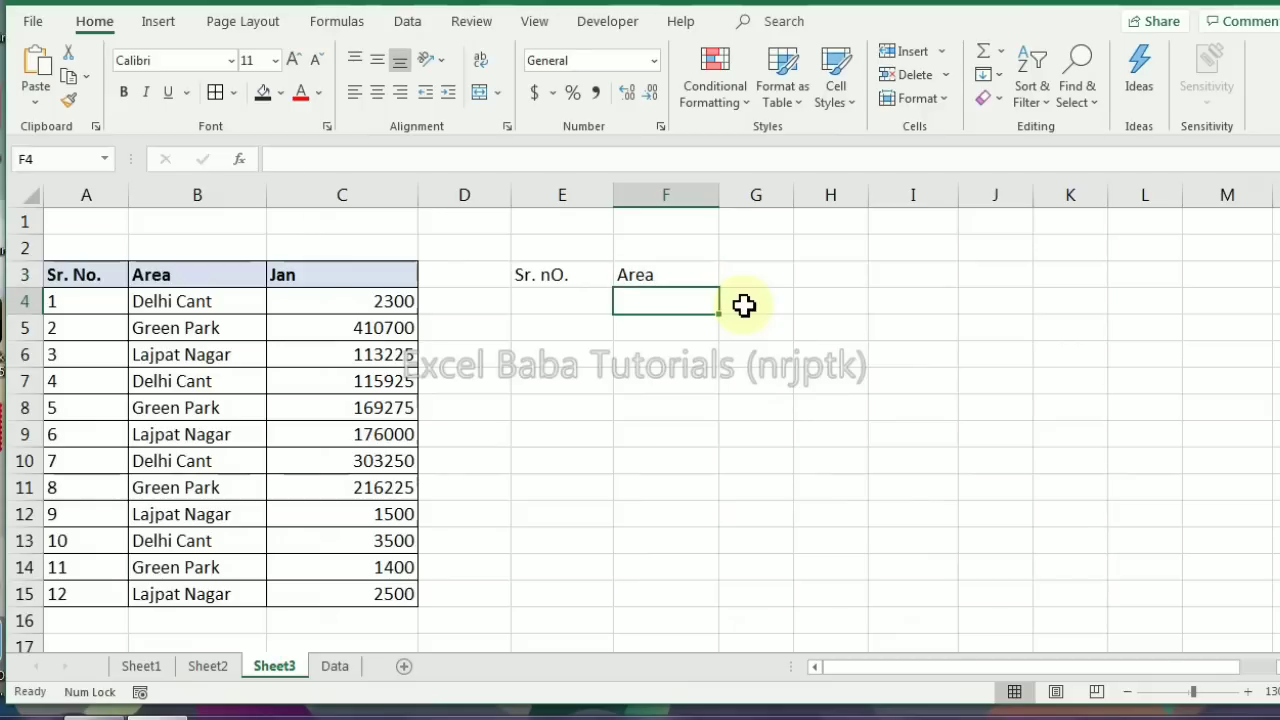
Start a VLOOKUP formula in F4 with E4 as the lookup value and A3:C15 as the table array
type("=-vlo")
key("BackSpace")
key("BackSpace")
key("BackSpace")
key("BackSpace")
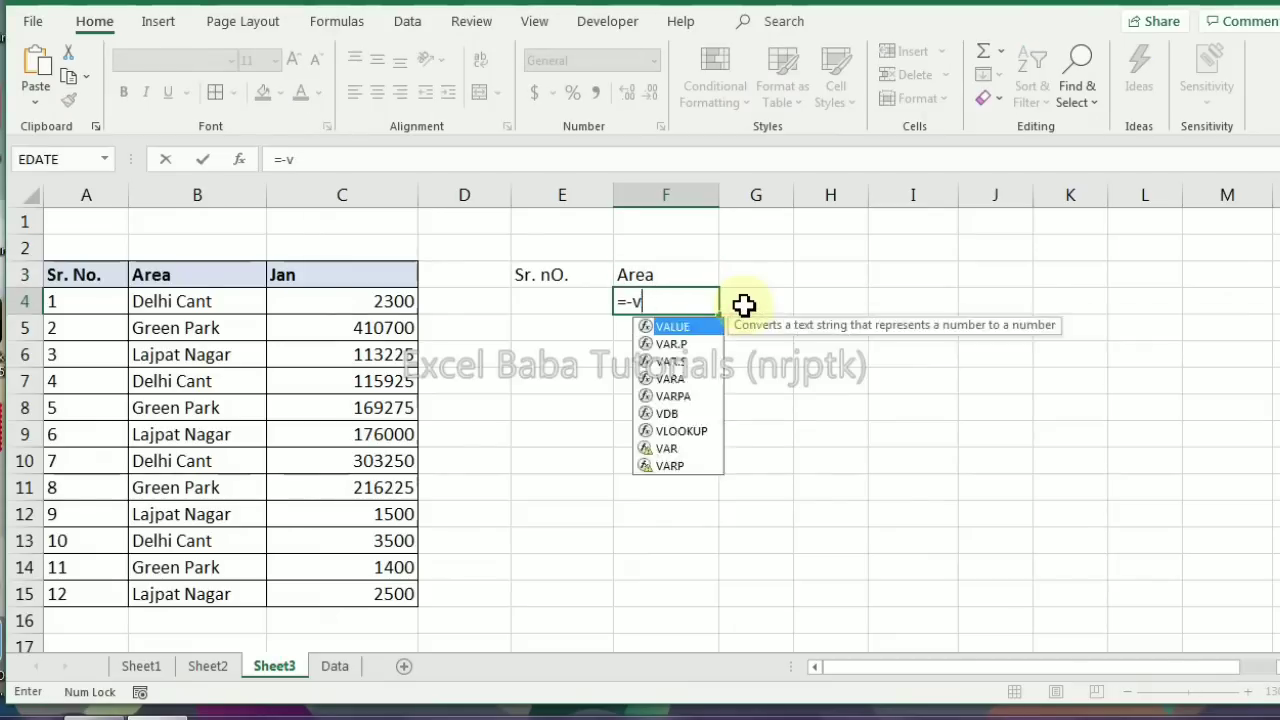
type("vl")
key("Tab")
key("Left")
type(",")
key("ctrl+Left")
key("ctrl+Left")
key("Up")
key("ctrl+shift+Down")
key("ctrl+shift+Right")
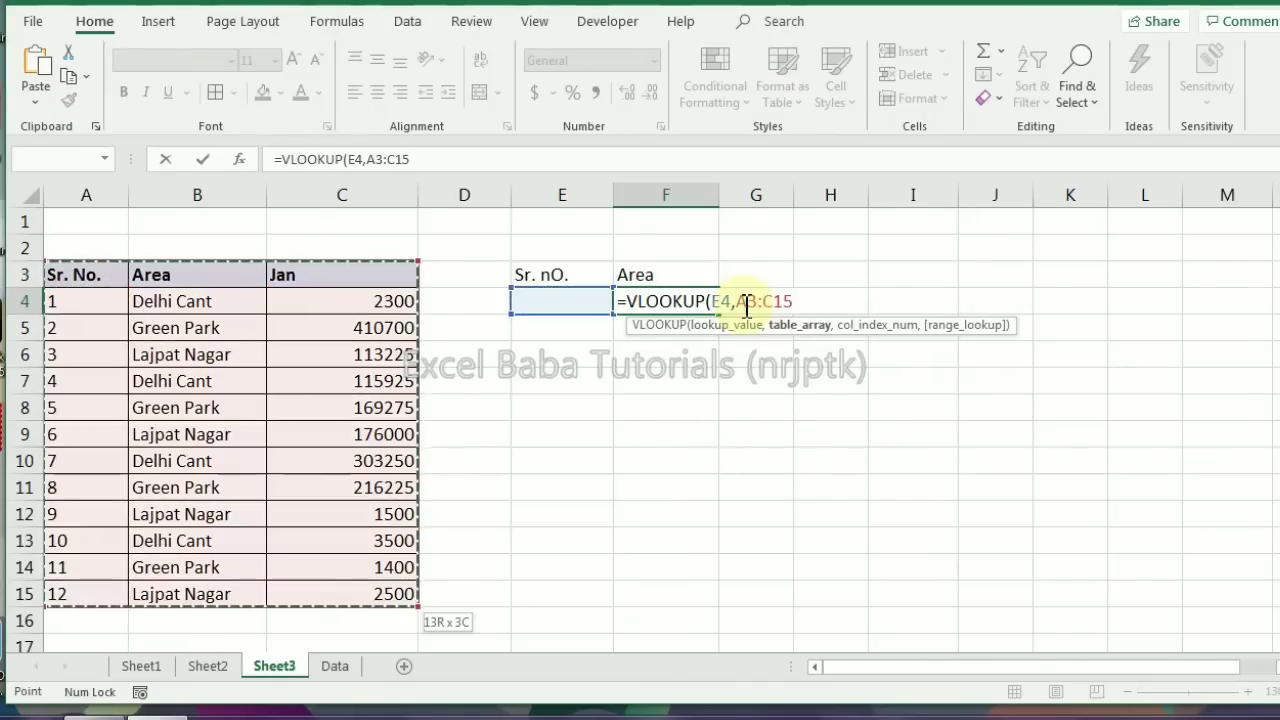
Lock the table array as $A$3:$C$15 and complete the VLOOKUP with column index 2 and range lookup 0
key("F4")
type(",2,0)")
key("Return")
Copy the VLOOKUP formula from F4 down through F8
key("Up")
key("ctrl+c")
key("Down")
key("Down")
key("Up")
key("shift+Down")
key("shift+Down")
key("shift+Down")
key("Return")
Enter the serial numbers 1, 4, 5, 6 and 8 in E4:E8 as lookup values
key("Up")
key("Left")
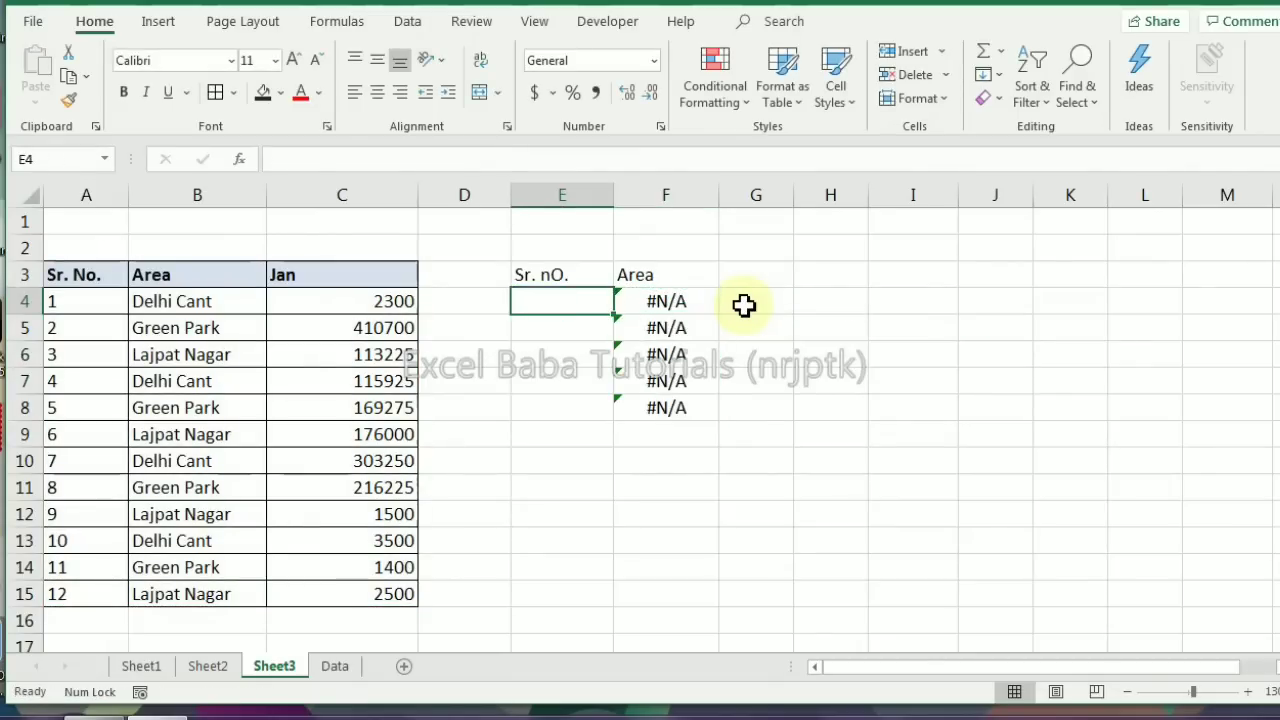
type("1")
key("Return")
type("4")
key("Return")
type("5")
key("Return")
type("6")
key("Return")
key("Right")
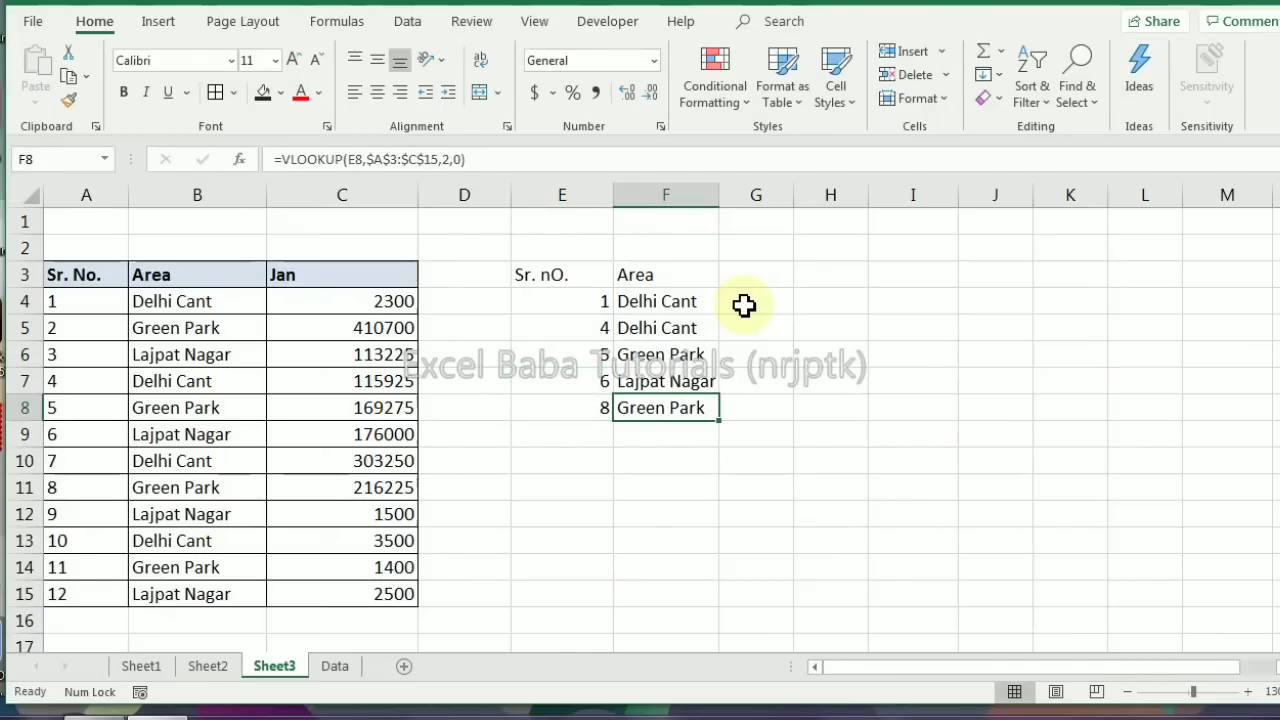
Label the lookup columns "Vlookup" in F2 and "IndexMatch" in G2
key("Up")
key("Up")
key("Up")
key("Up")
key("Up")
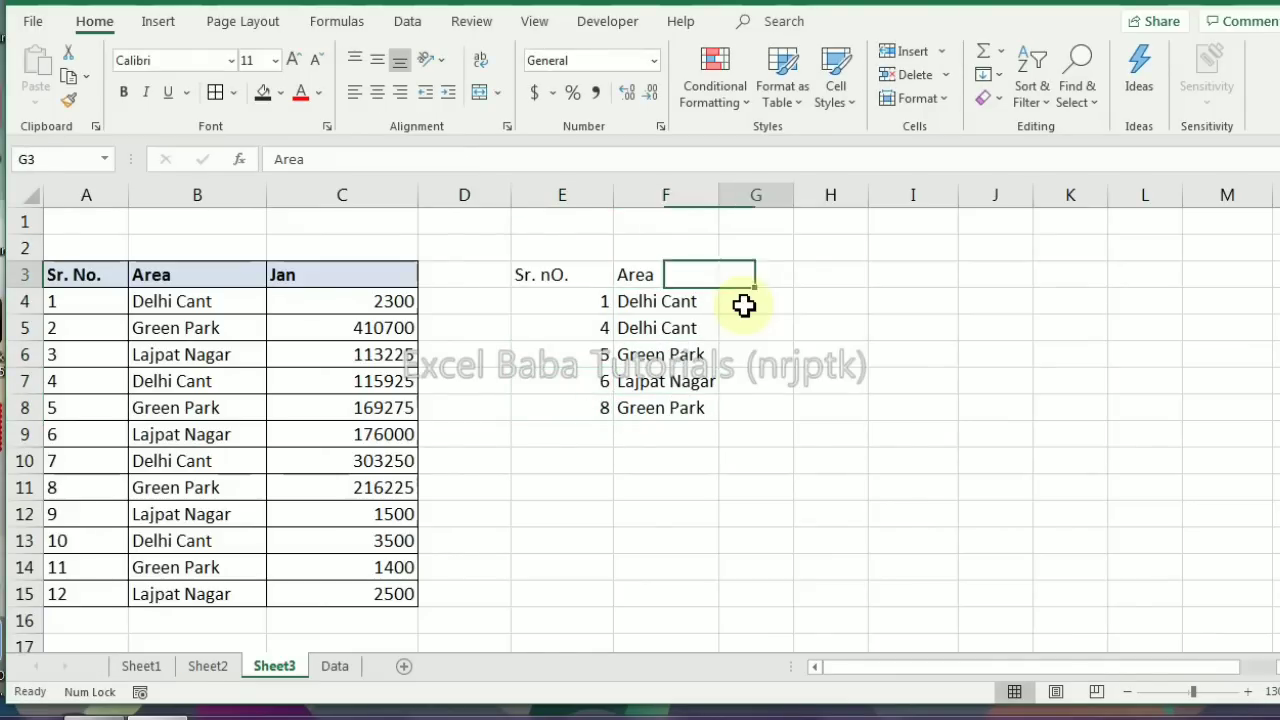
key("Up")
type("Vlookup")
key("Right")
type("Ind")
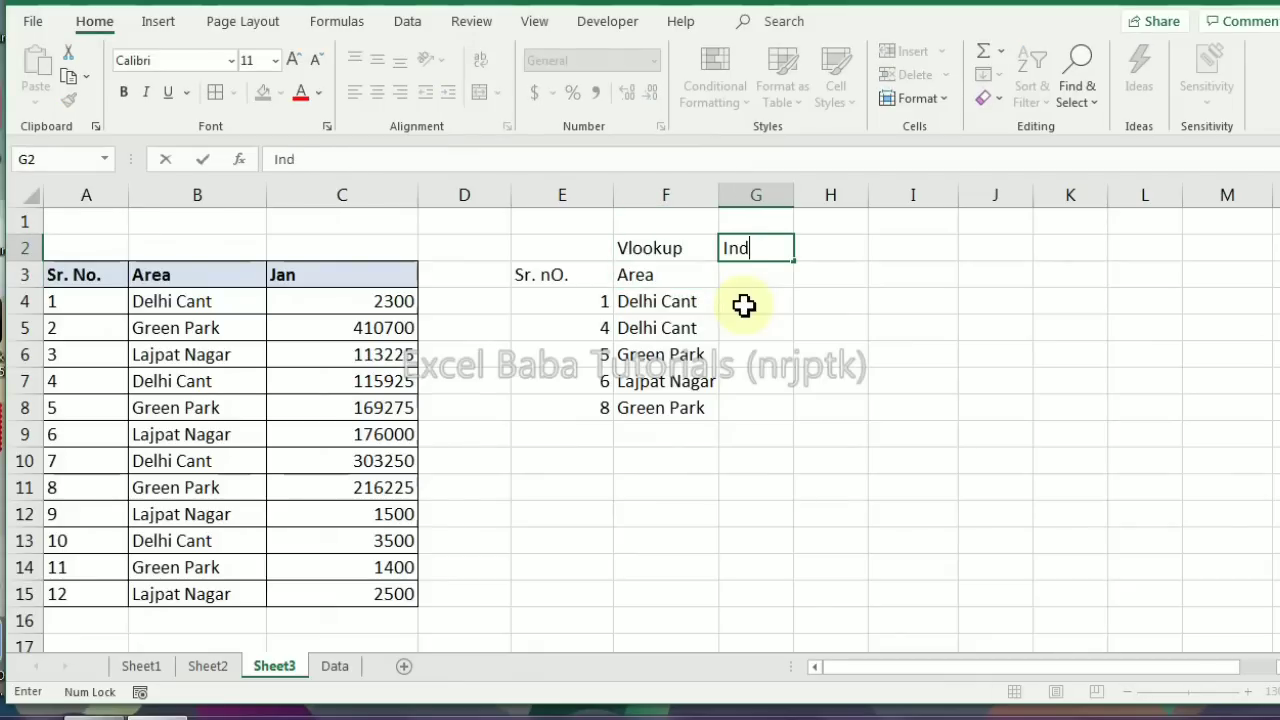
type("exMatch")
key("Return")
key("Left")
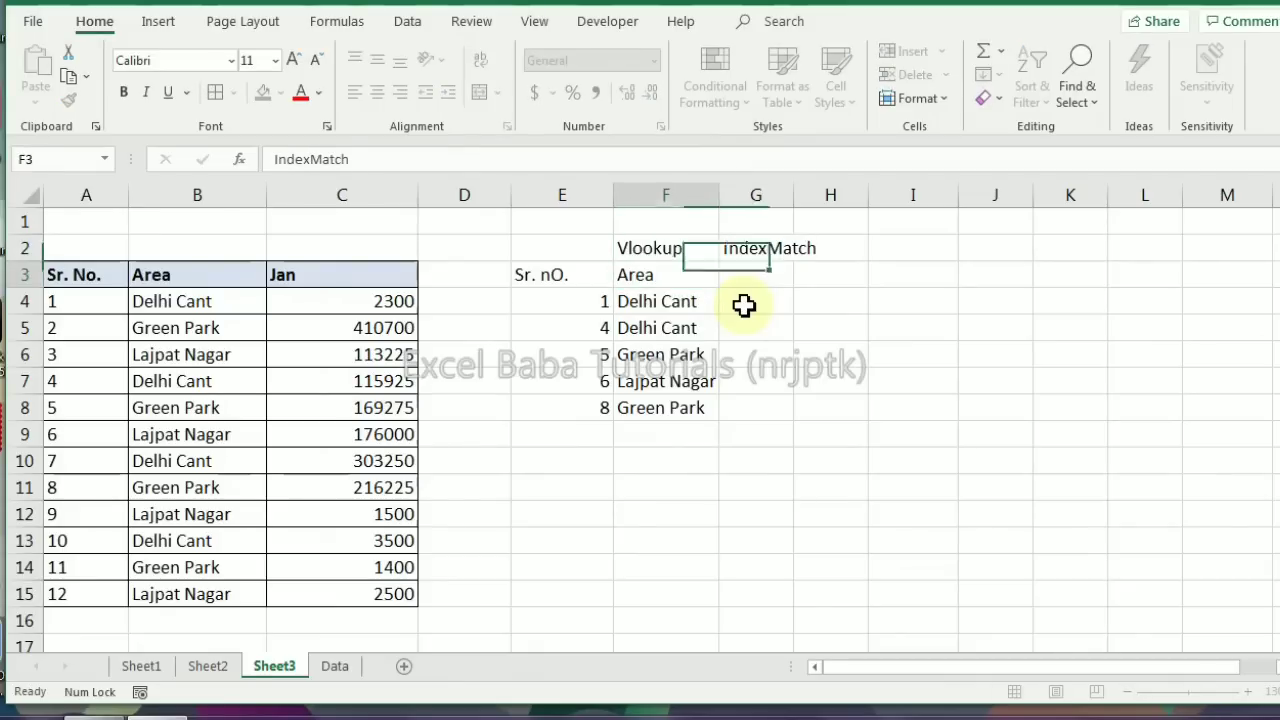
Examine the table array argument of the VLOOKUP formula in F4
key("Down")
key("Right")
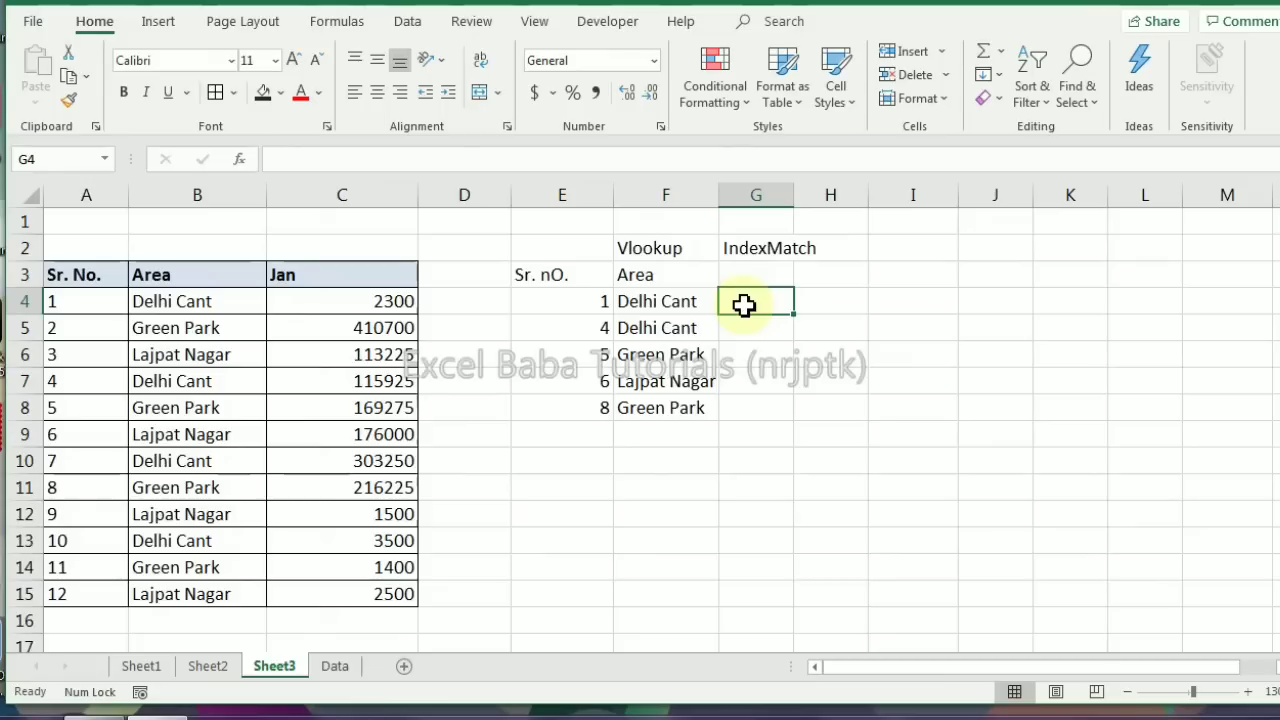
key("Left")
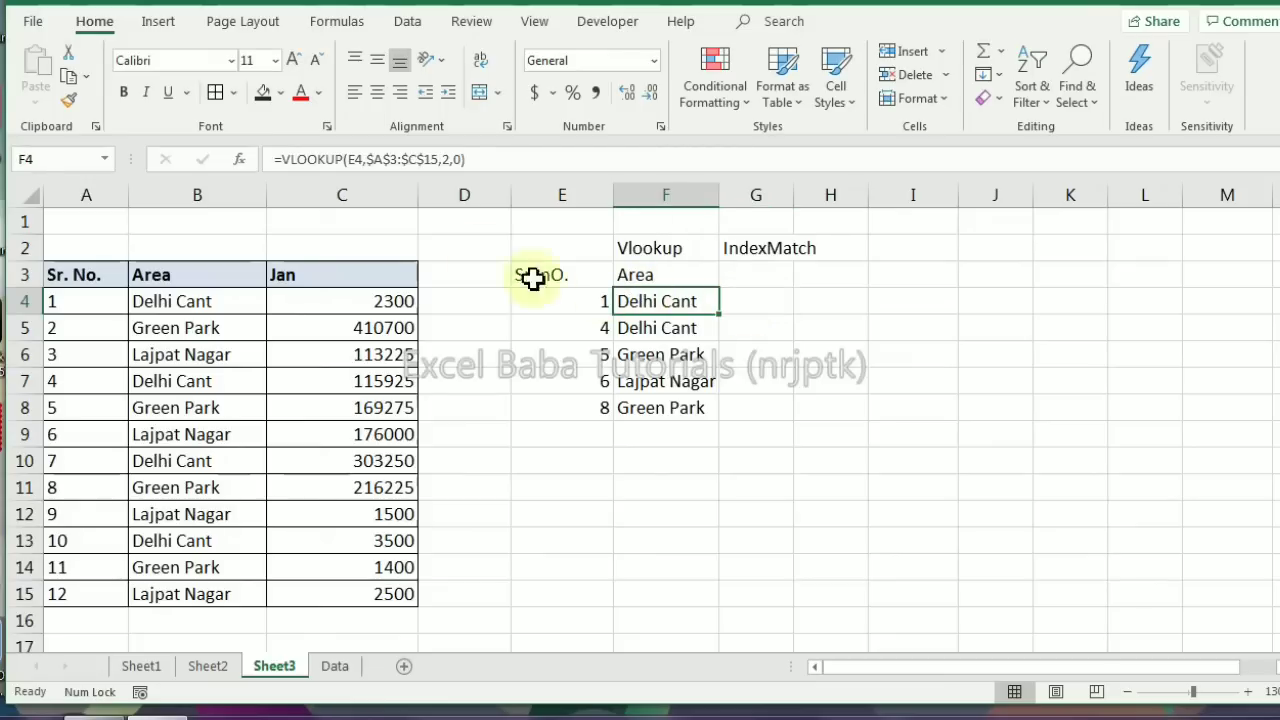
left_click(389, 163)
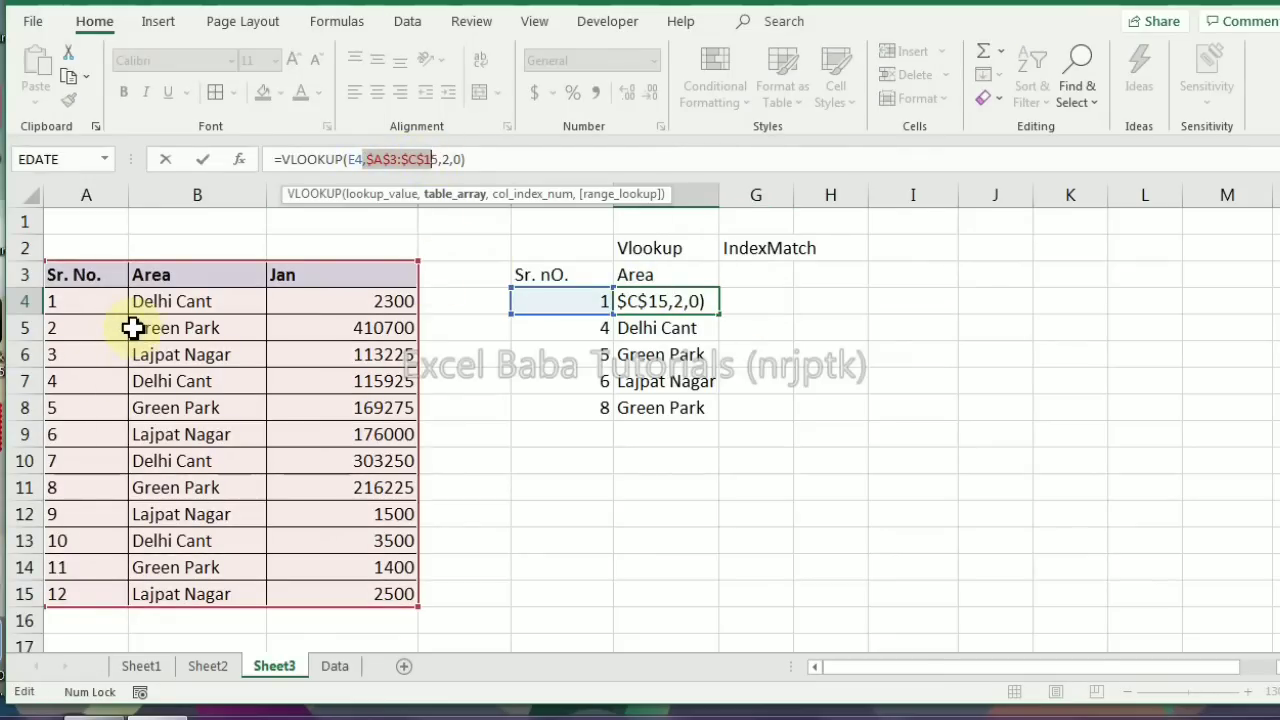
key("Escape")
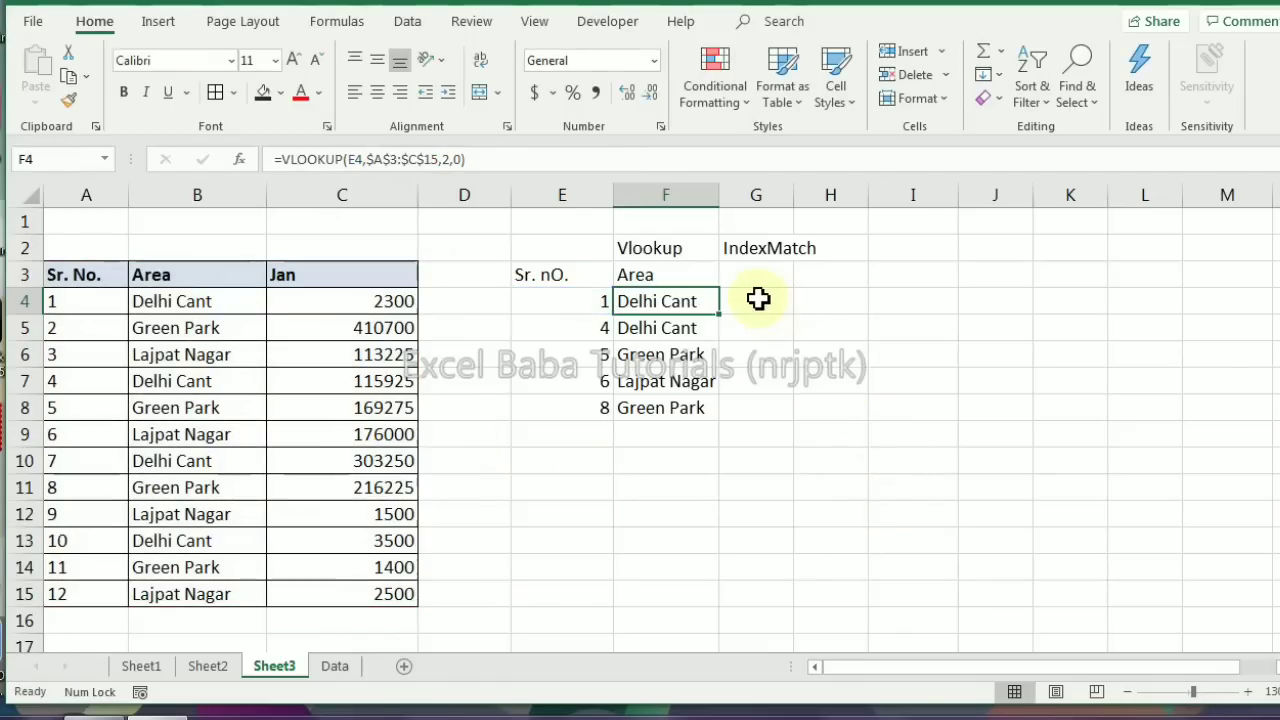
Enter the heading "Area" in G3 under the IndexMatch label
left_click(738, 270)
type("Area")
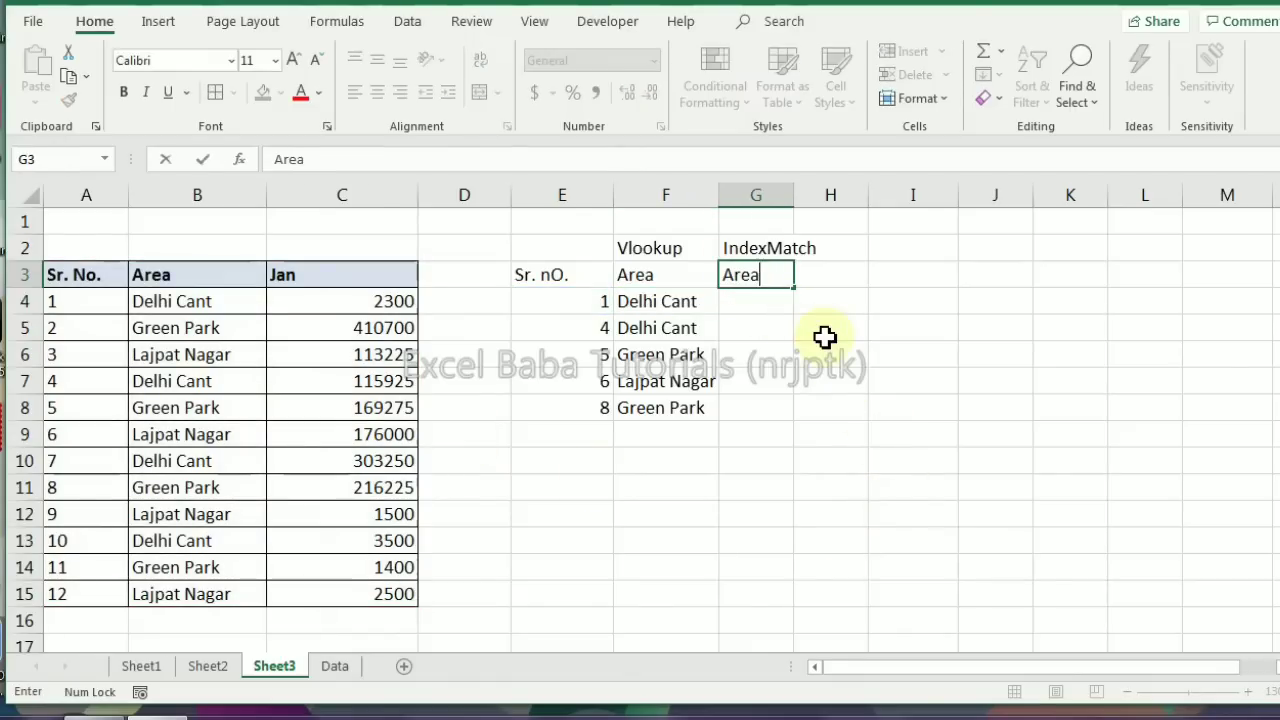
key("Return")
Start an INDEX formula in G4 with array A3:C15 and nest a MATCH with E4 as its lookup value
type("=ind")
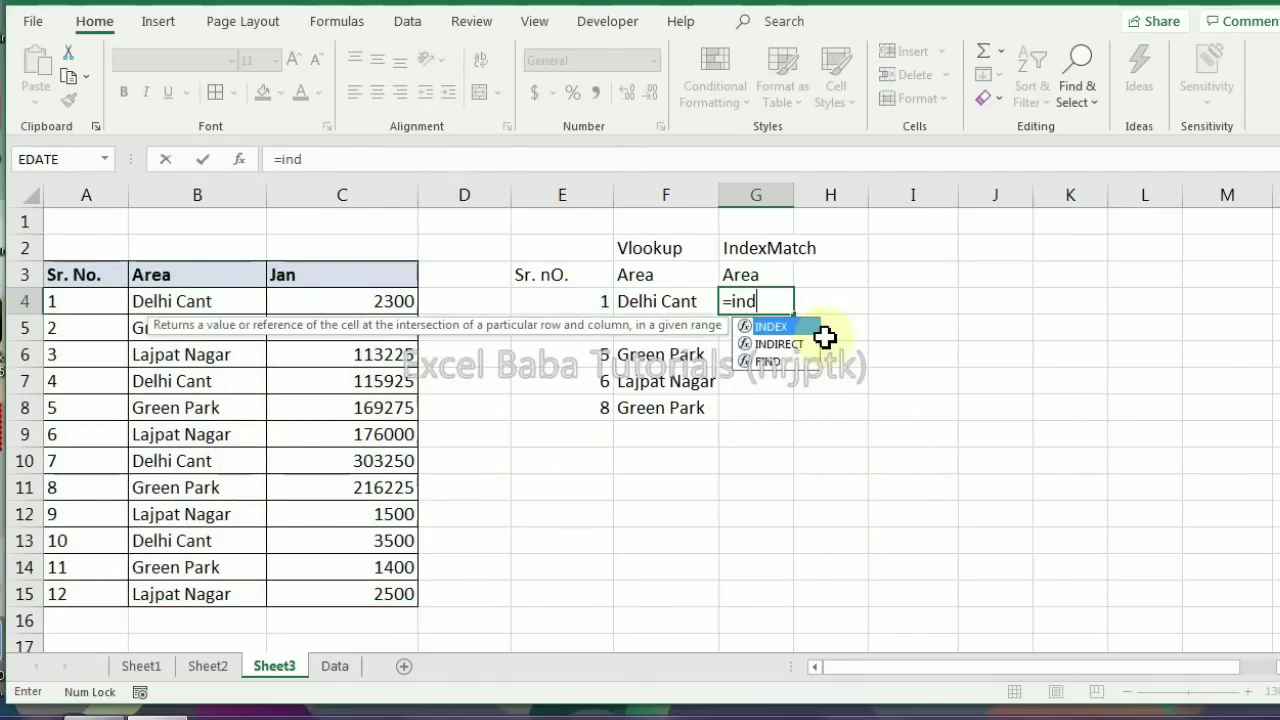
key("Tab")
left_click_drag(94, 274, 395, 592)
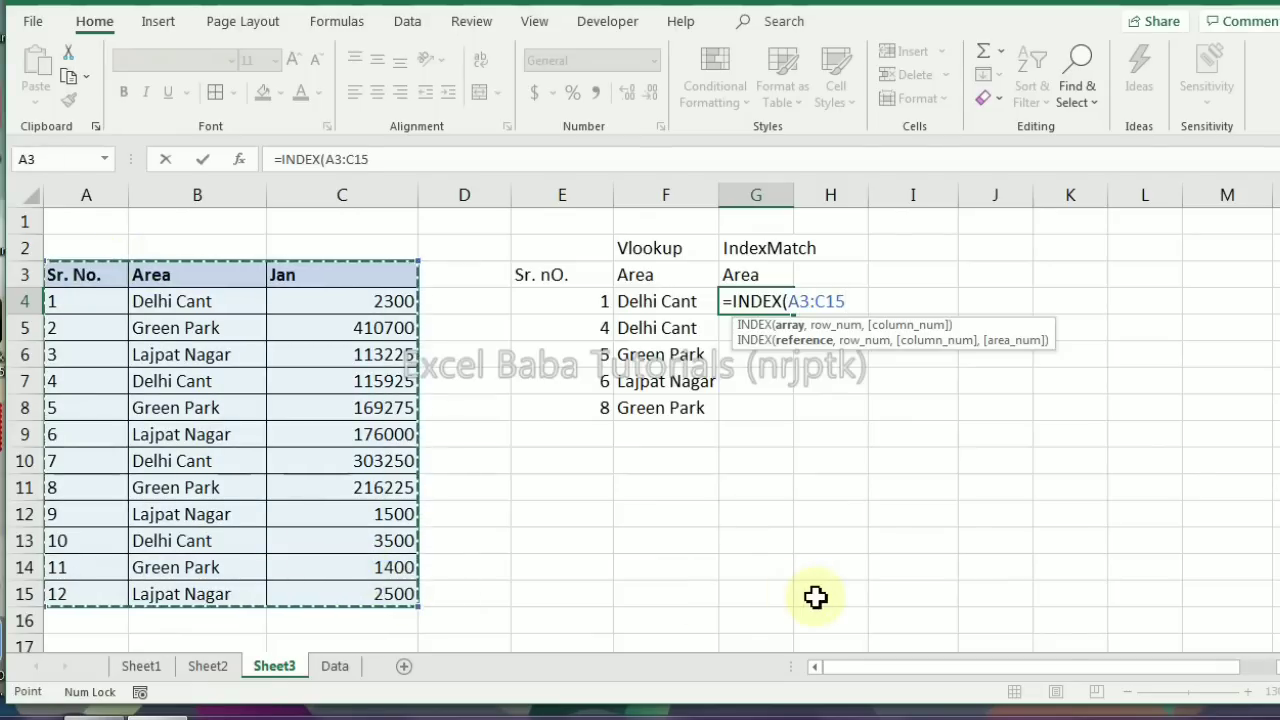
type(",")
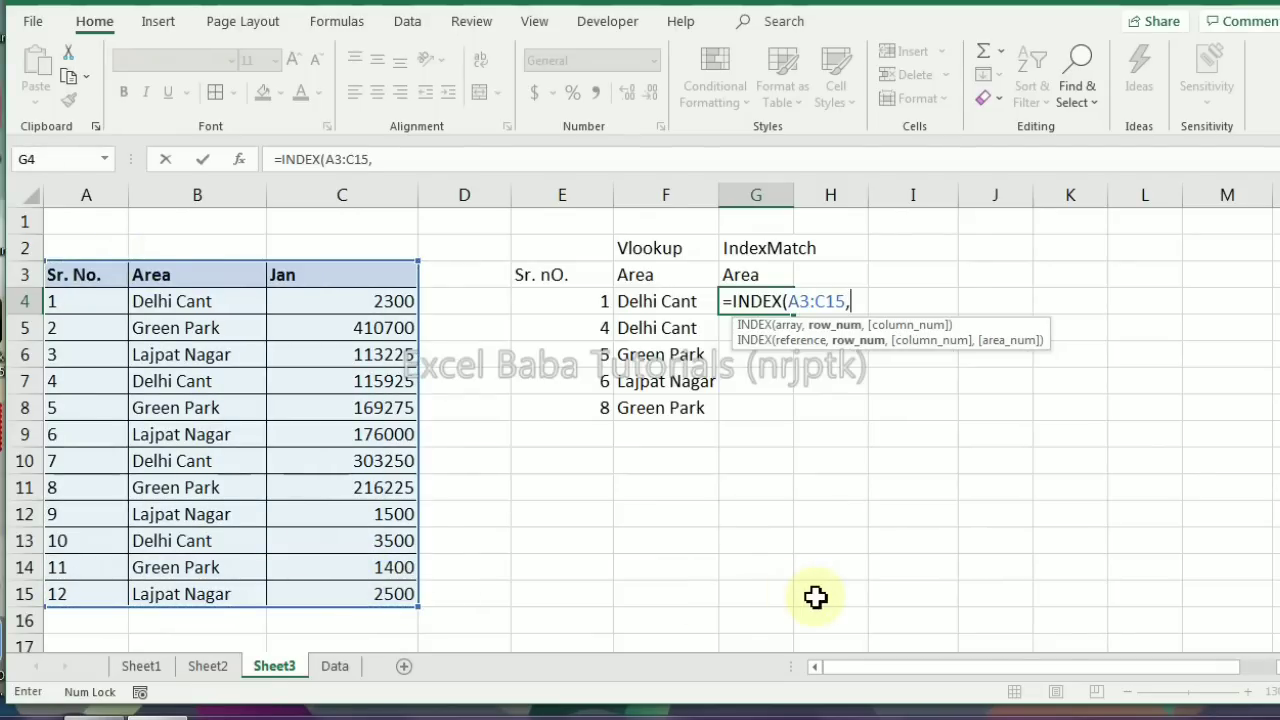
type("mat")
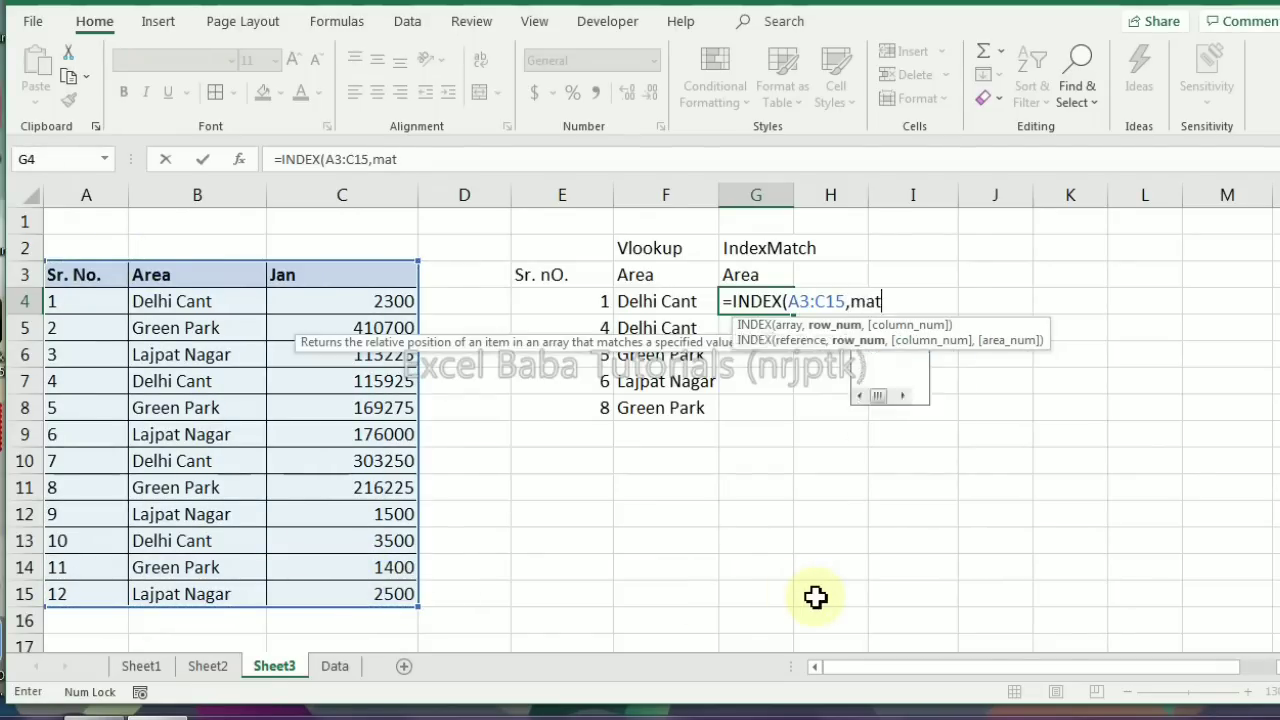
key("Tab")
key("Left")
key("Left")
key("Left")
key("Right")
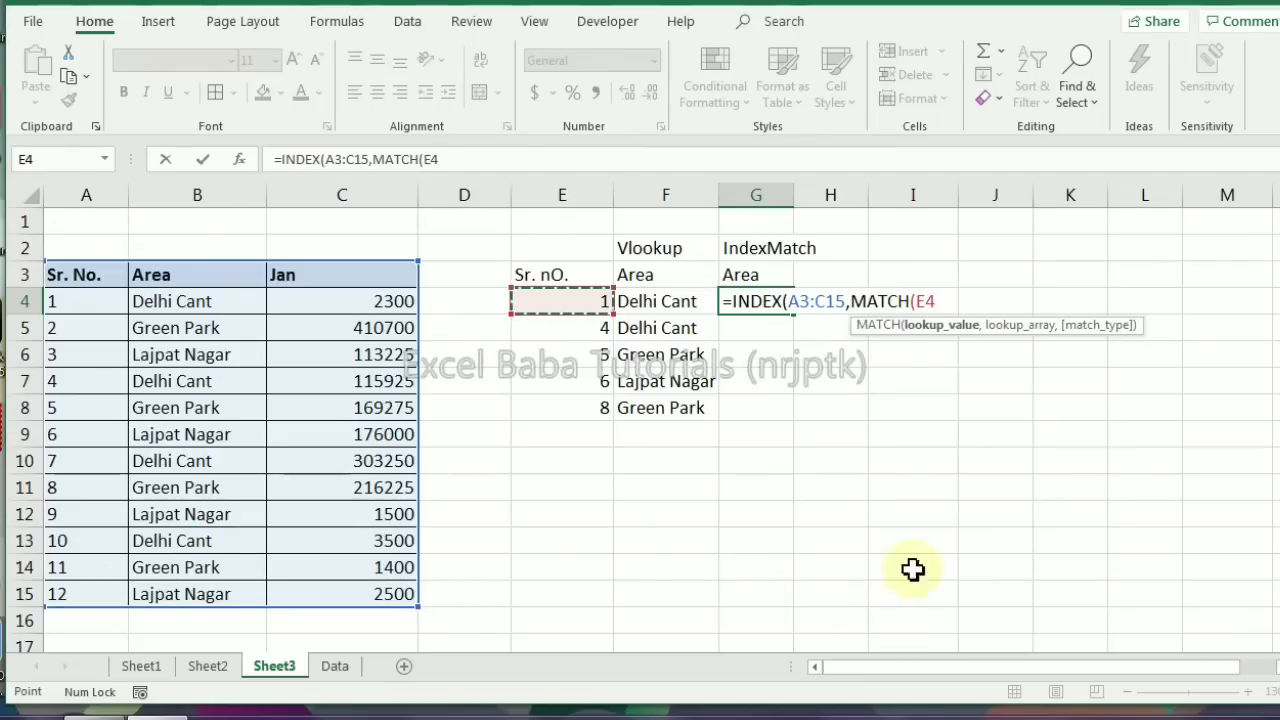
Lock the INDEX array as $A$3:$C$15 and fix only the column of the MATCH lookup value as $E4
left_click(790, 300)
key("F4")
left_click(848, 300)
key("F4")
left_click(965, 302)
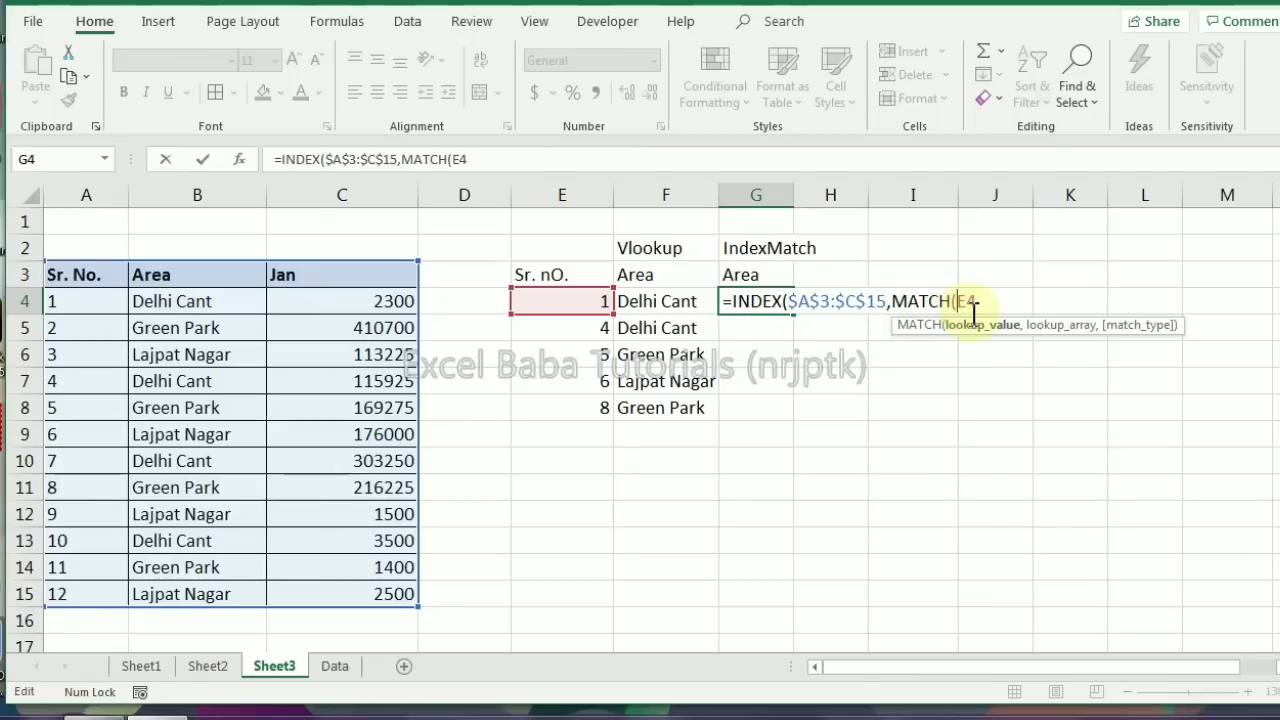
key("F4")
key("F4")
key("F4")
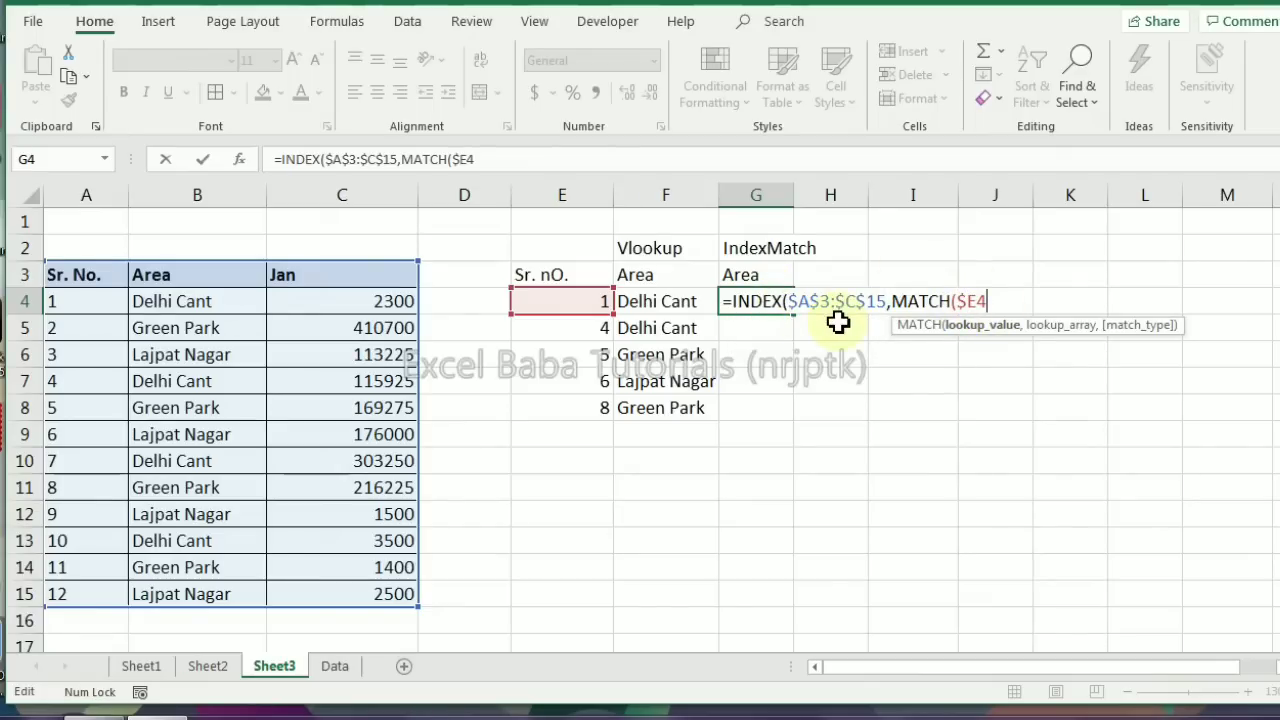
Complete the G4 formula with MATCH lookup array $A$3:$A$15, match type 0 and INDEX column number 2
type(",")
left_click_drag(80, 274, 104, 587)
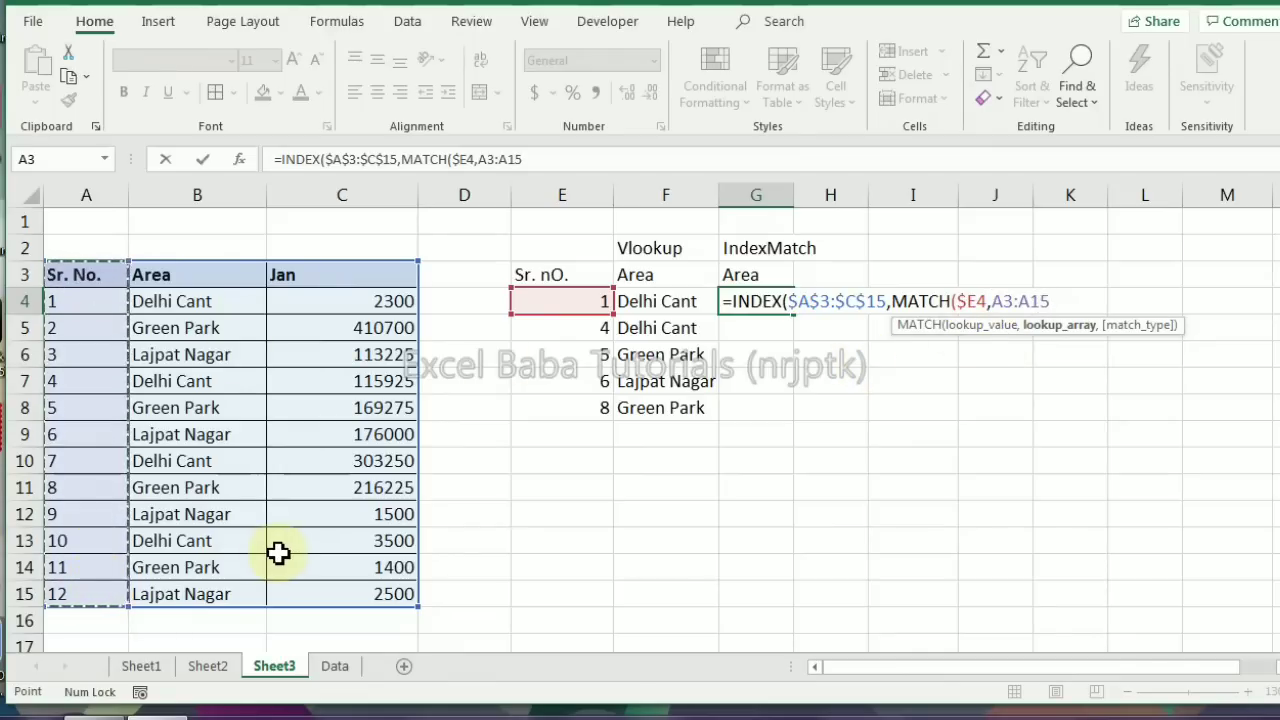
key("F4")
type(",0),")
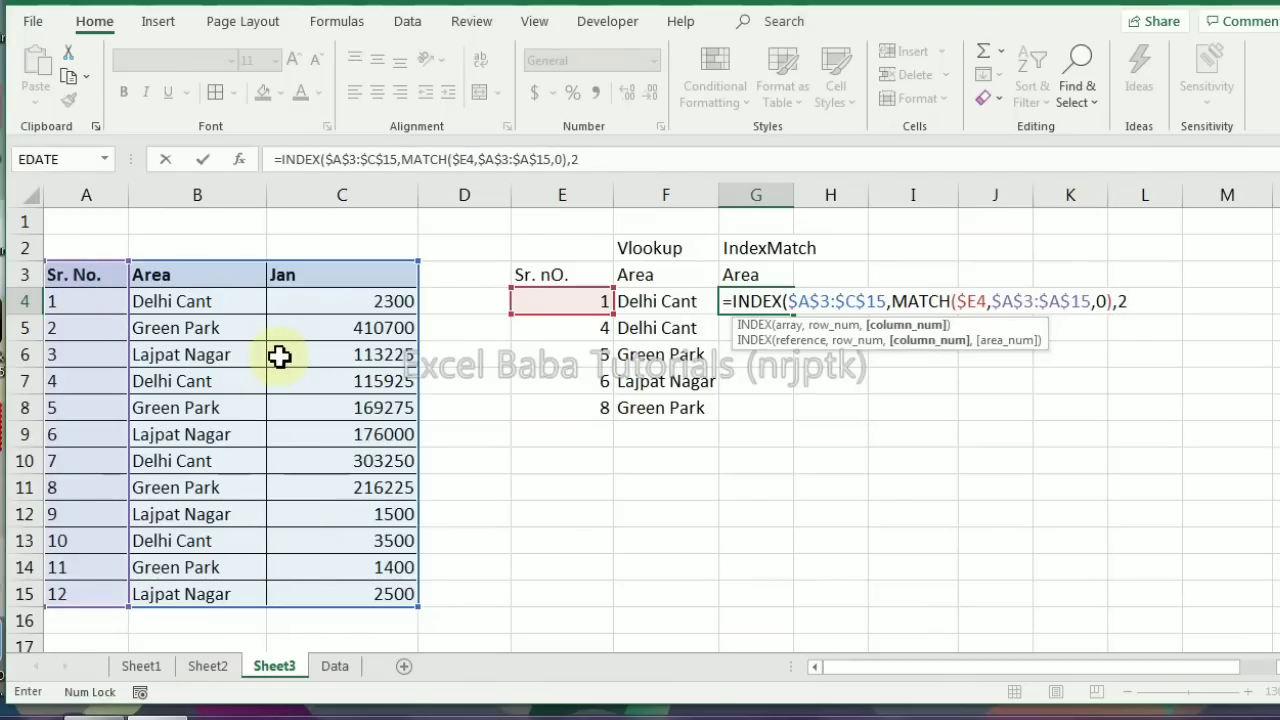
type("2)")
key("Return")
Copy the INDEX-MATCH formula from G4 down through G8
key("Up")
key("ctrl+c")
key("Left")
key("Right")
key("shift+Down")
key("shift+Down")
key("shift+Down")
key("shift+Down")
key("Return")
key("Up")
key("Up")
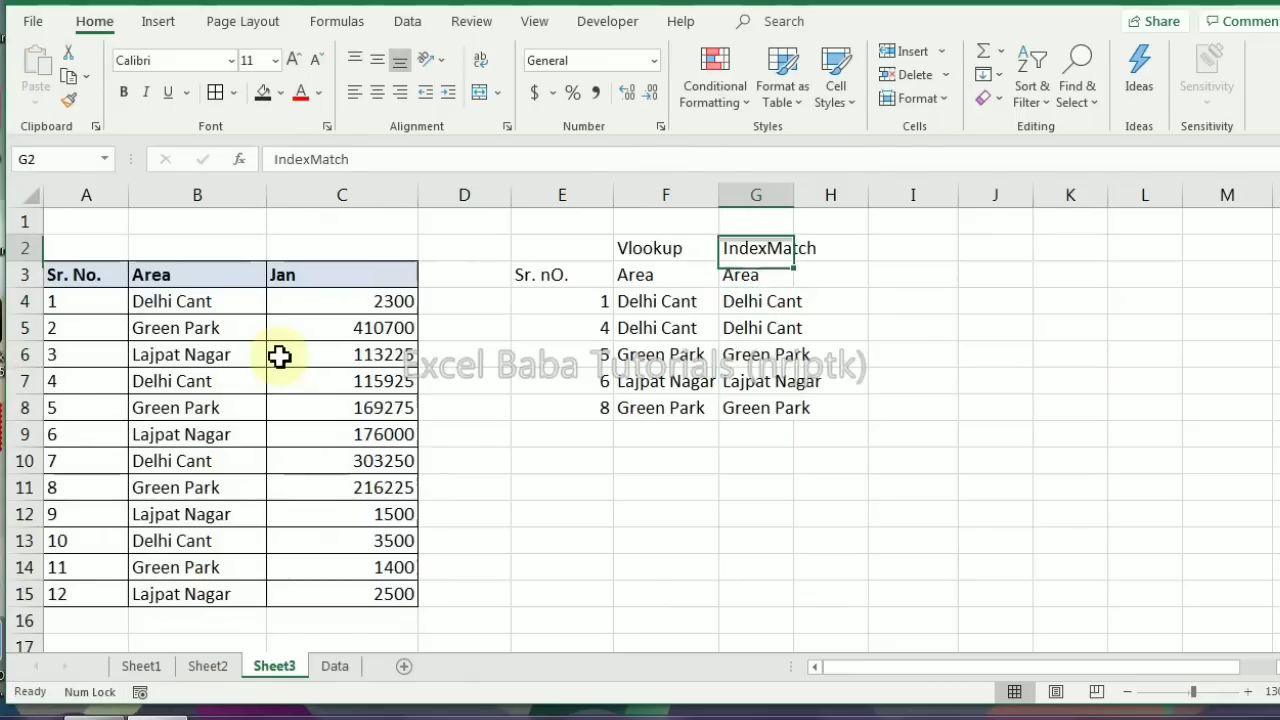
Autofit the width of column G to its contents
key("Down")
key("Down")
key("Down")
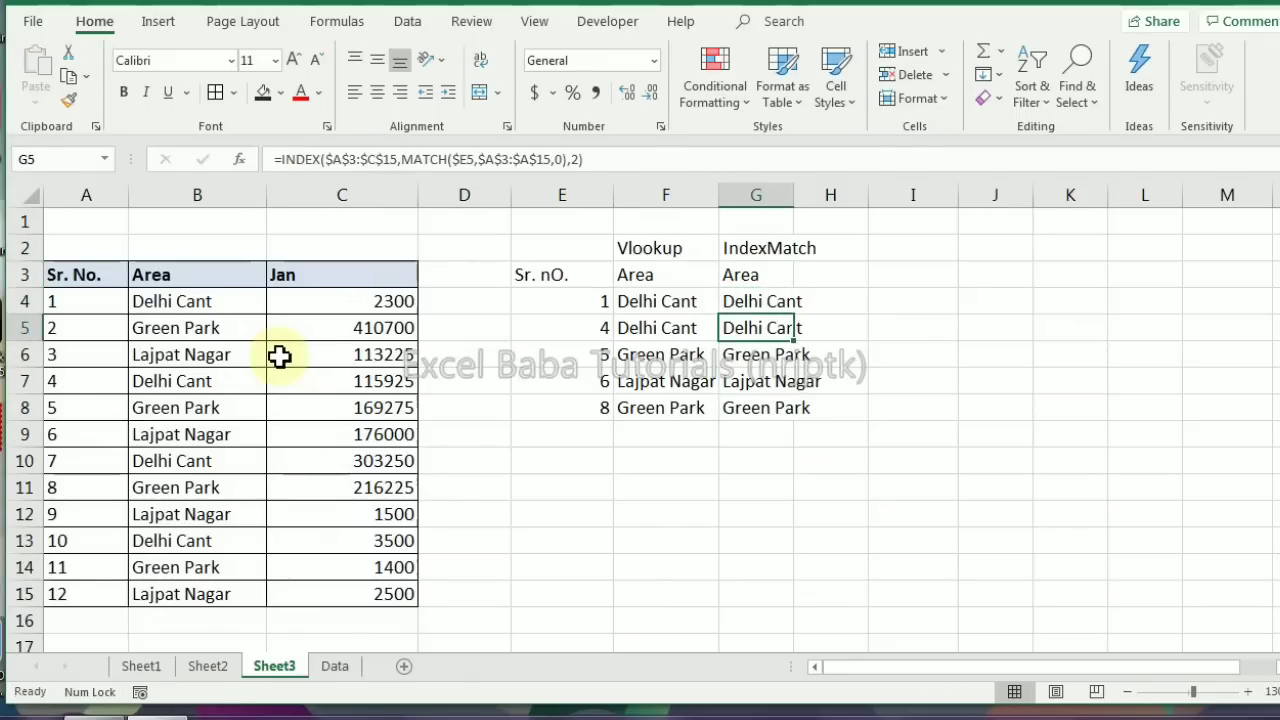
double_click(794, 190)
Start an INDEX formula in H4 with the locked array $B$3:$B$15 and a nested MATCH looking up E4
left_click(866, 286)
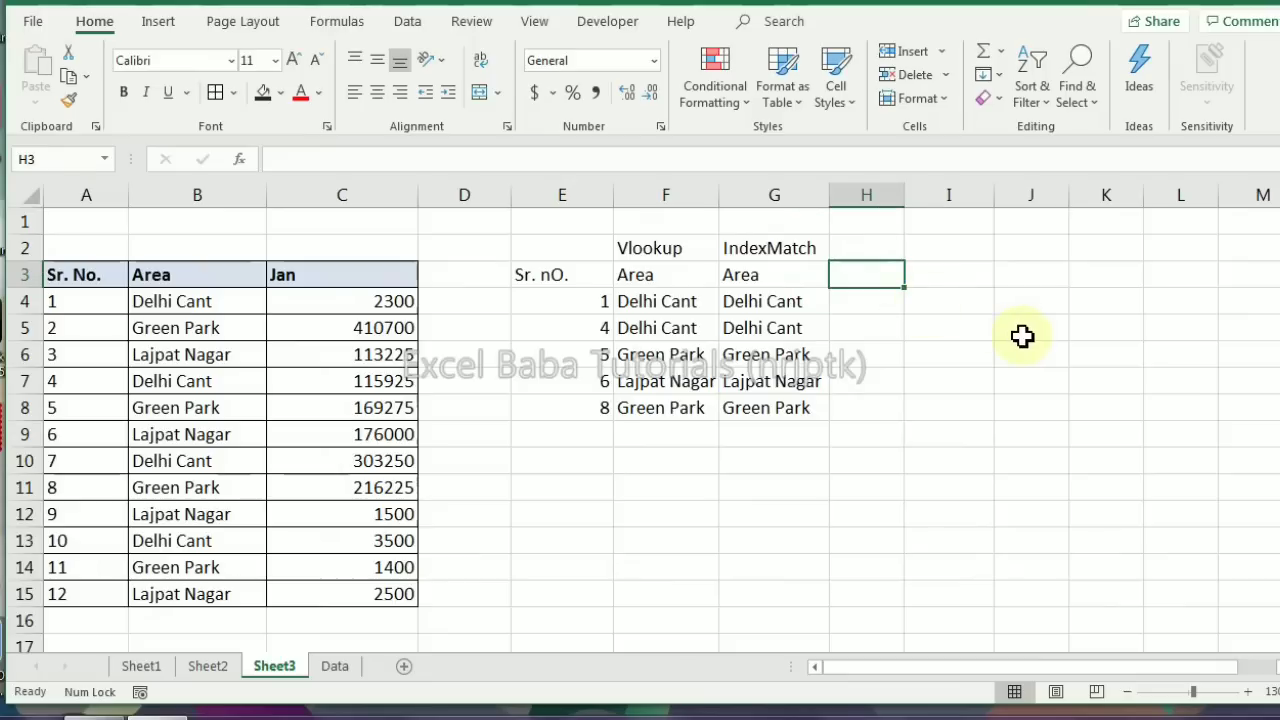
key("Down")
type("=in")
key("Tab")
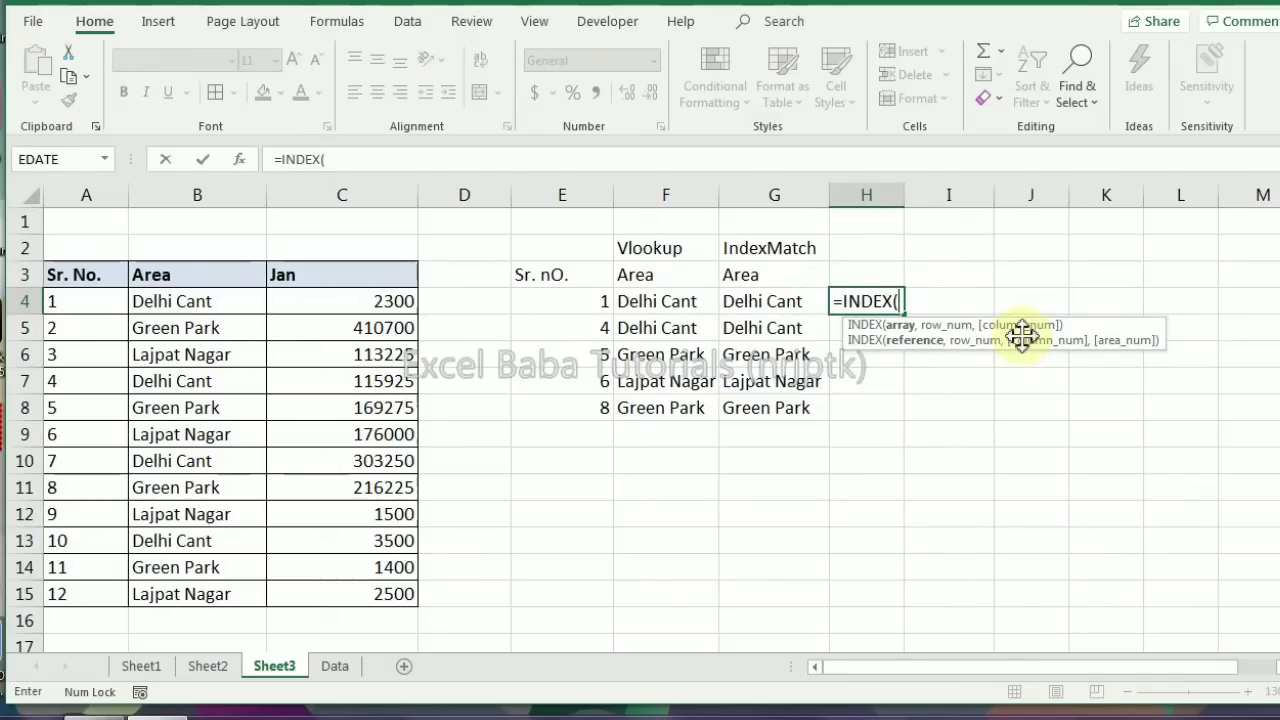
left_click_drag(211, 277, 223, 591)
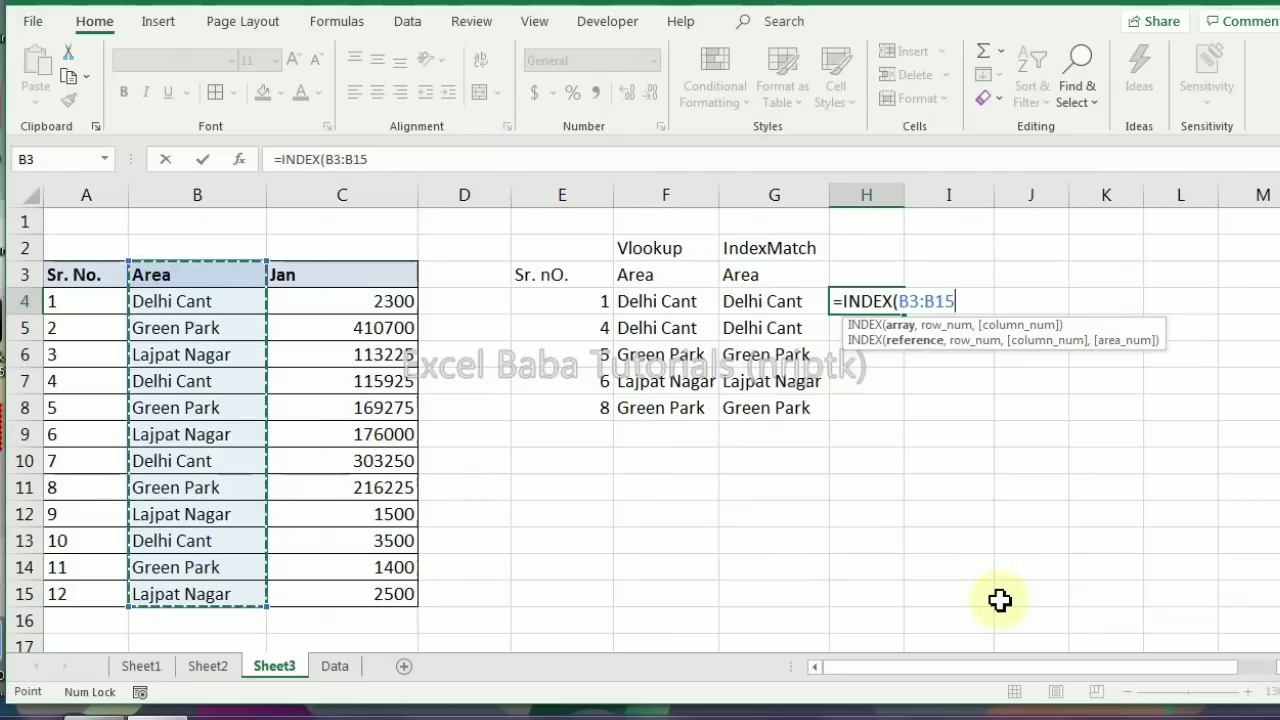
key("F4")
type(",ma")
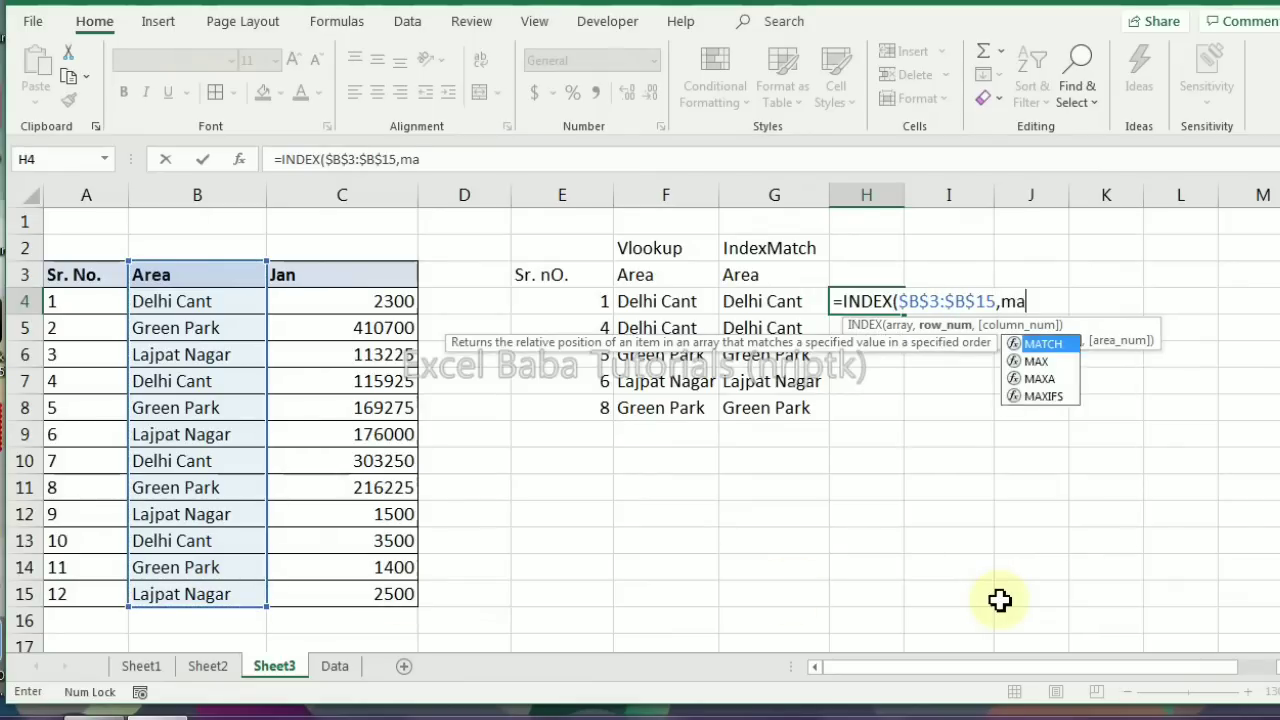
key("Tab")
left_click(572, 301)
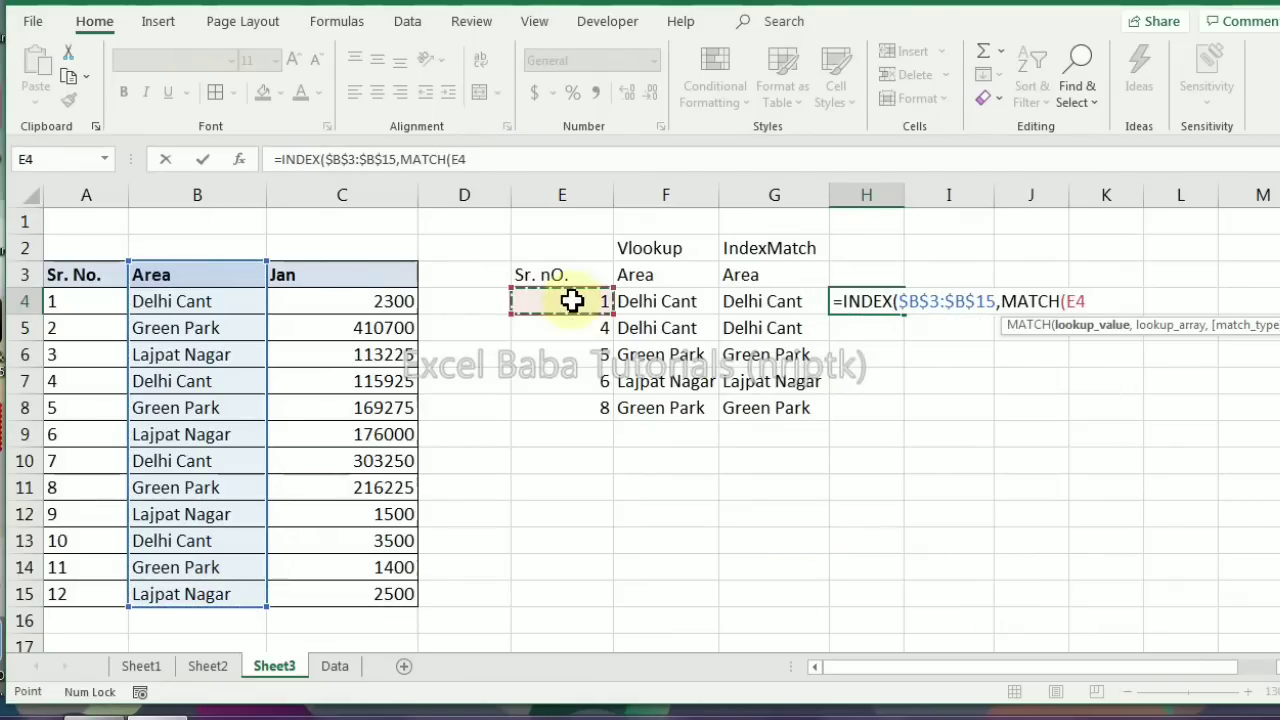
Complete the H4 formula with MATCH lookup array $A$3:$A$15 and match type 0, omitting the INDEX column number
type(",")
left_click_drag(101, 278, 95, 590)
key("F4")
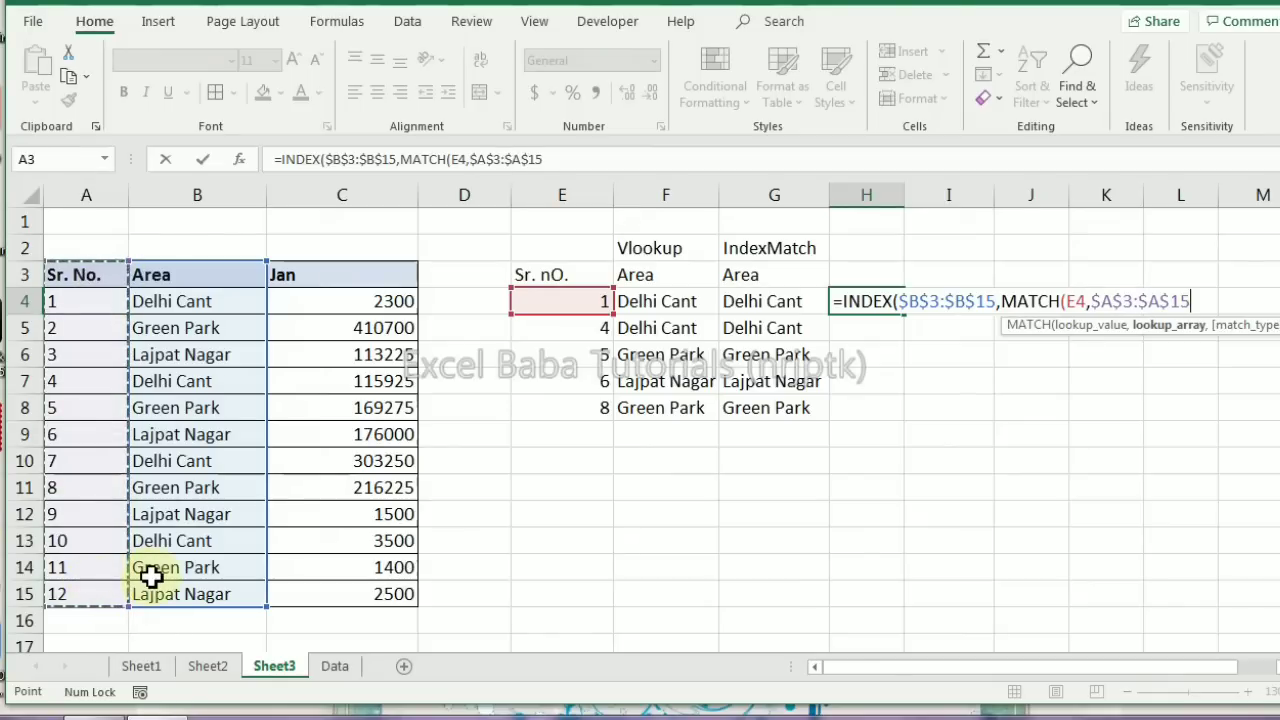
type(",0),")
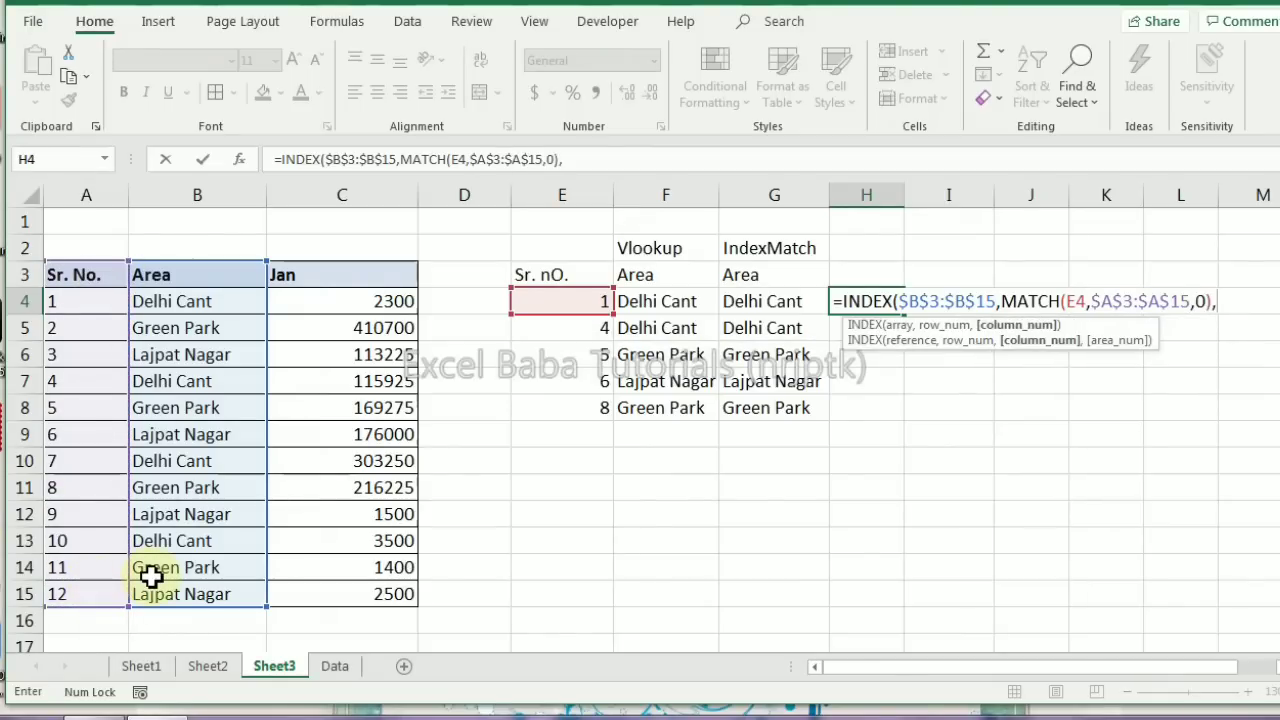
key("BackSpace")
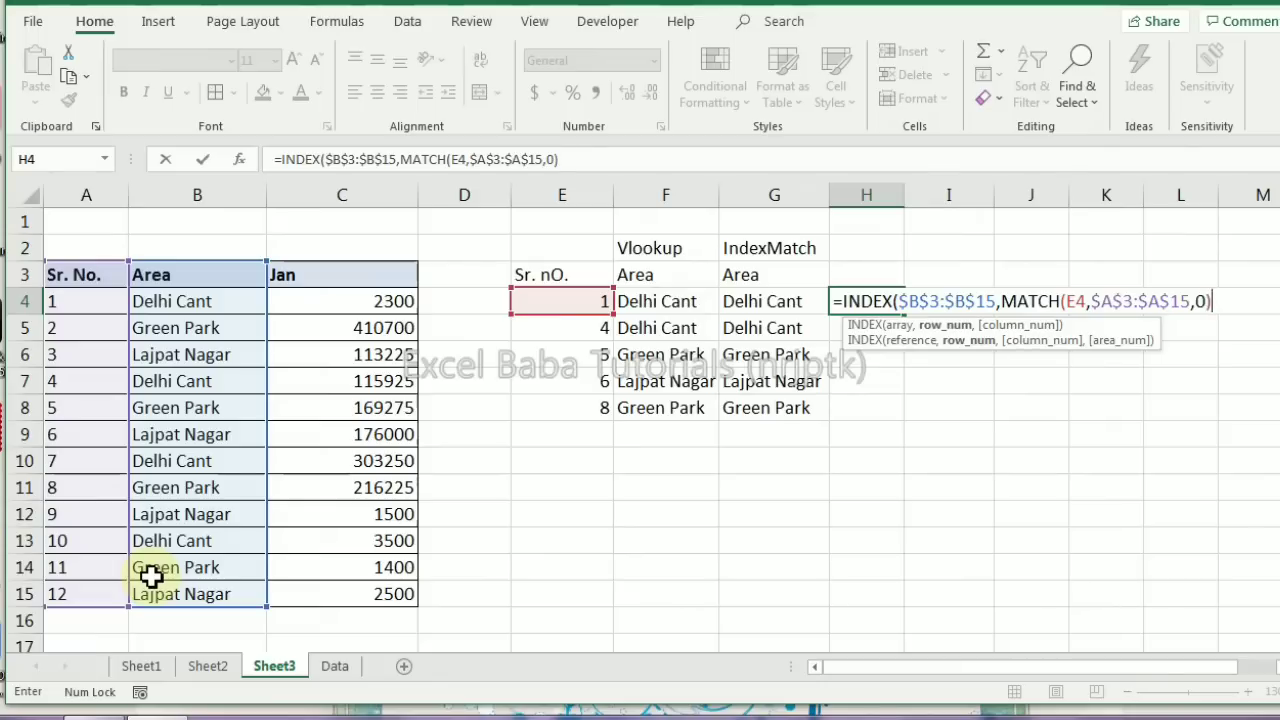
type(")")
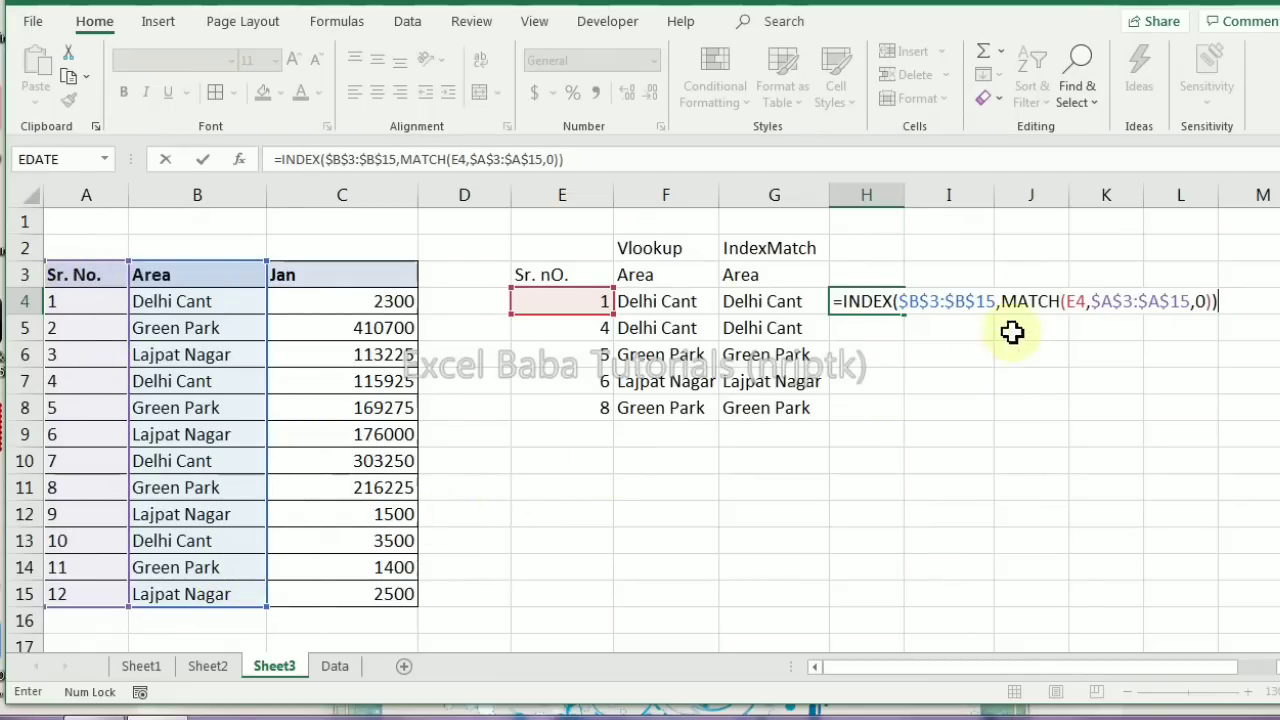
key("Return")
Copy the single-column INDEX-MATCH formula from H4 down through H8
key("Up")
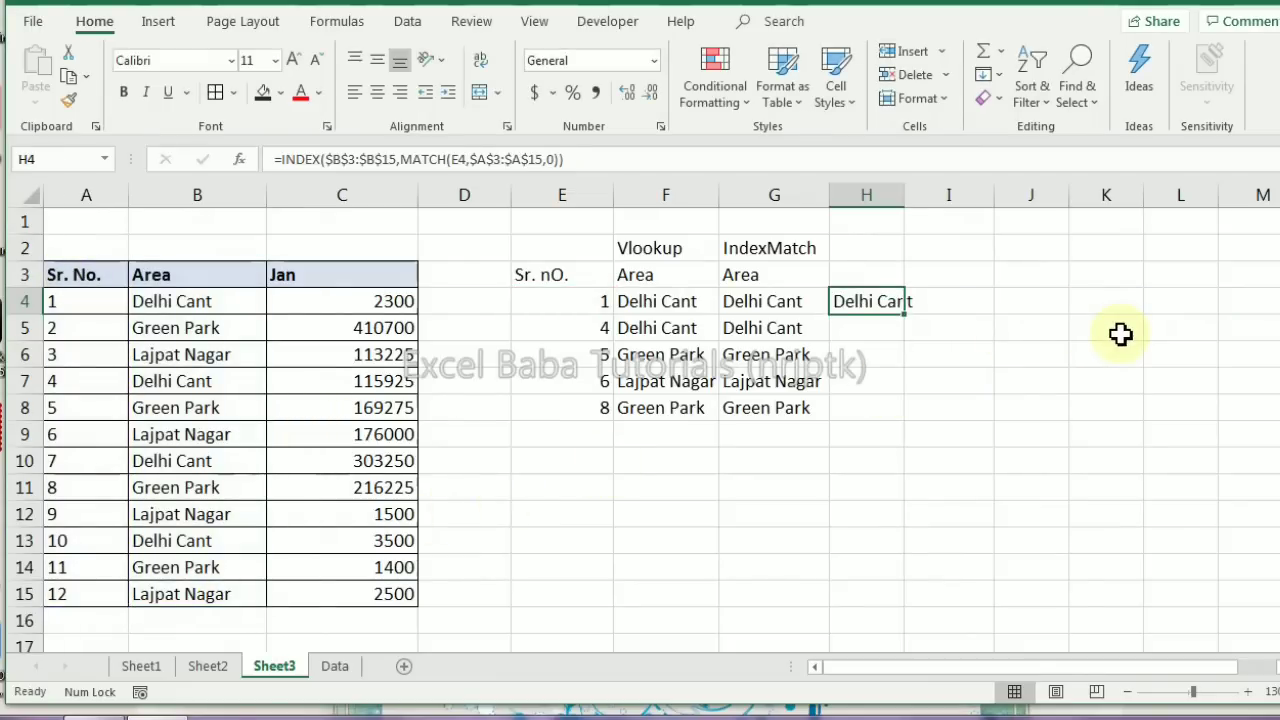
key("ctrl+c")
key("Left")
key("ctrl+Down")
key("Right")
key("ctrl+shift+Up")
key("ctrl+v")
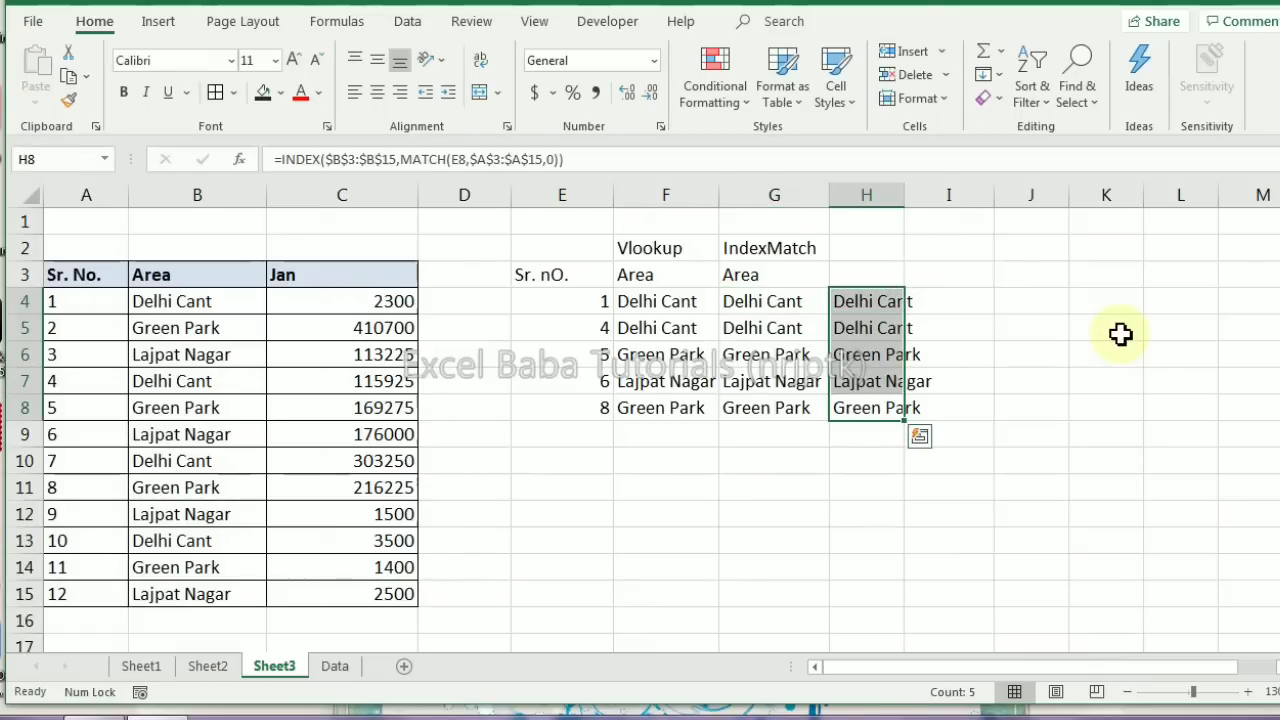
key("ctrl+Up")
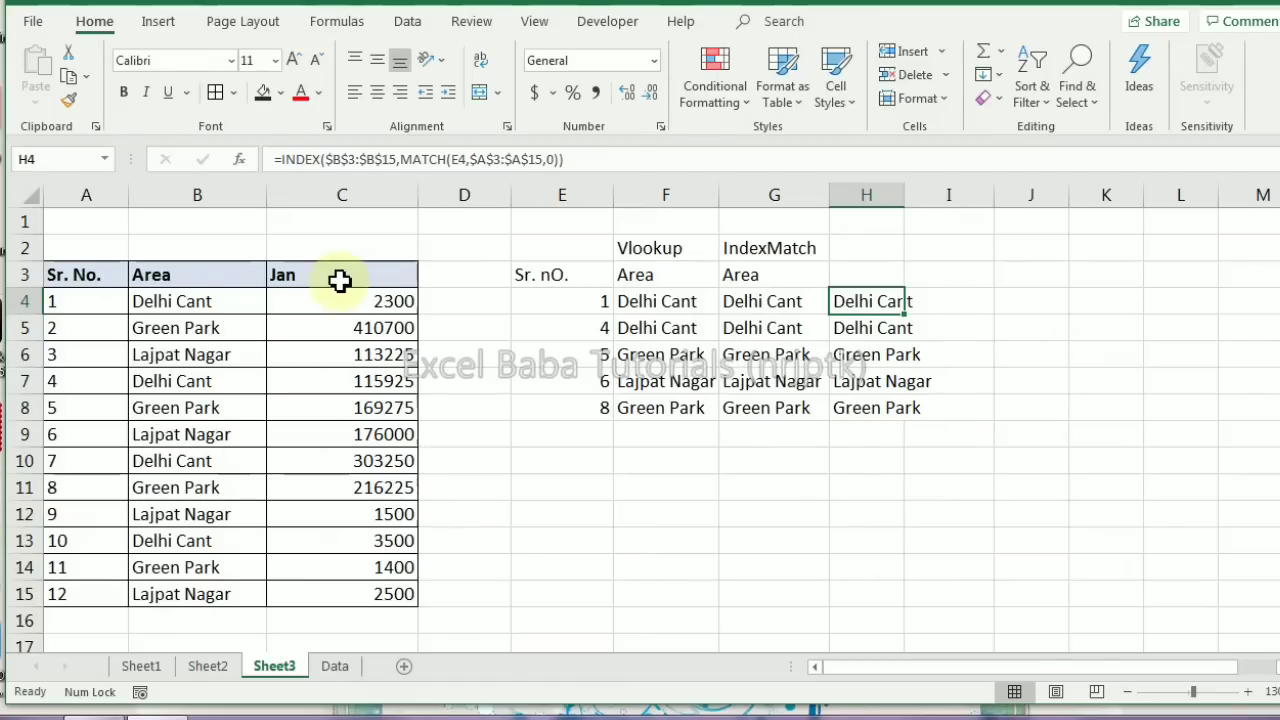
Enter an HLOOKUP formula in F10 that looks up "Area" in A3:C15 with row index 5 and exact match 0
left_click(650, 464)
type("=hlo")
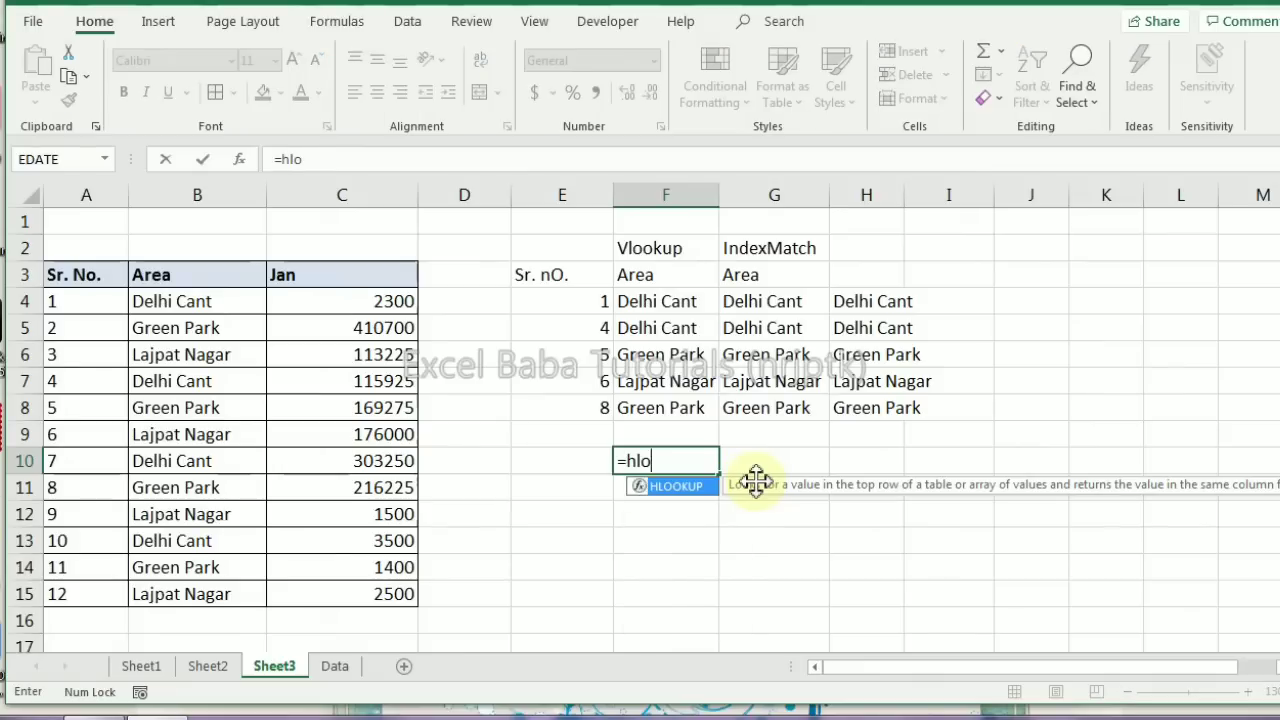
key("Tab")
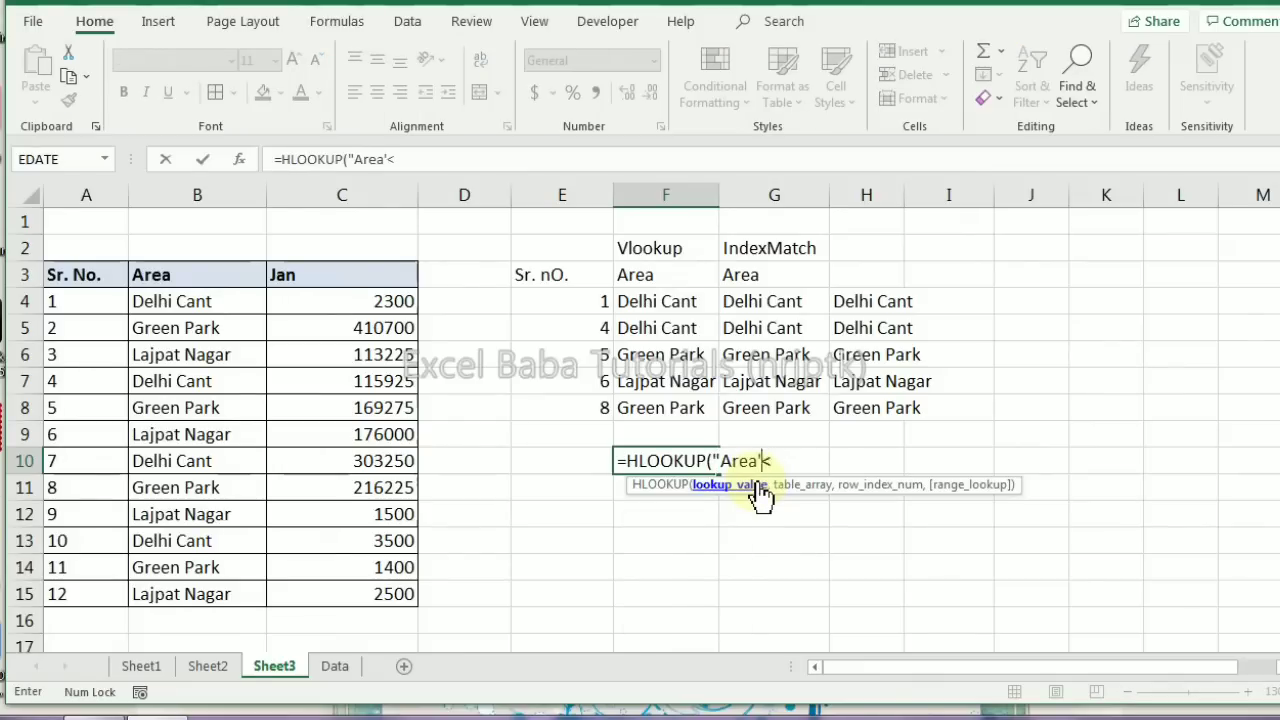
type("\"Area\",")
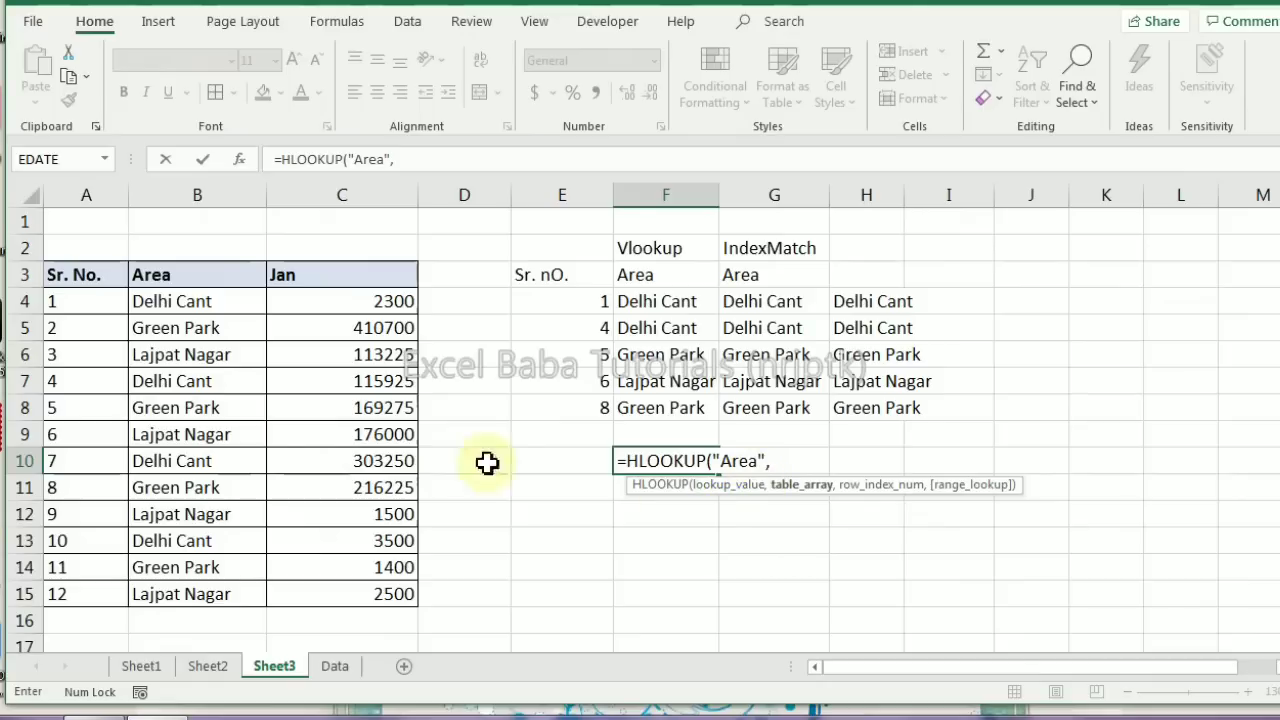
left_click_drag(86, 277, 389, 594)
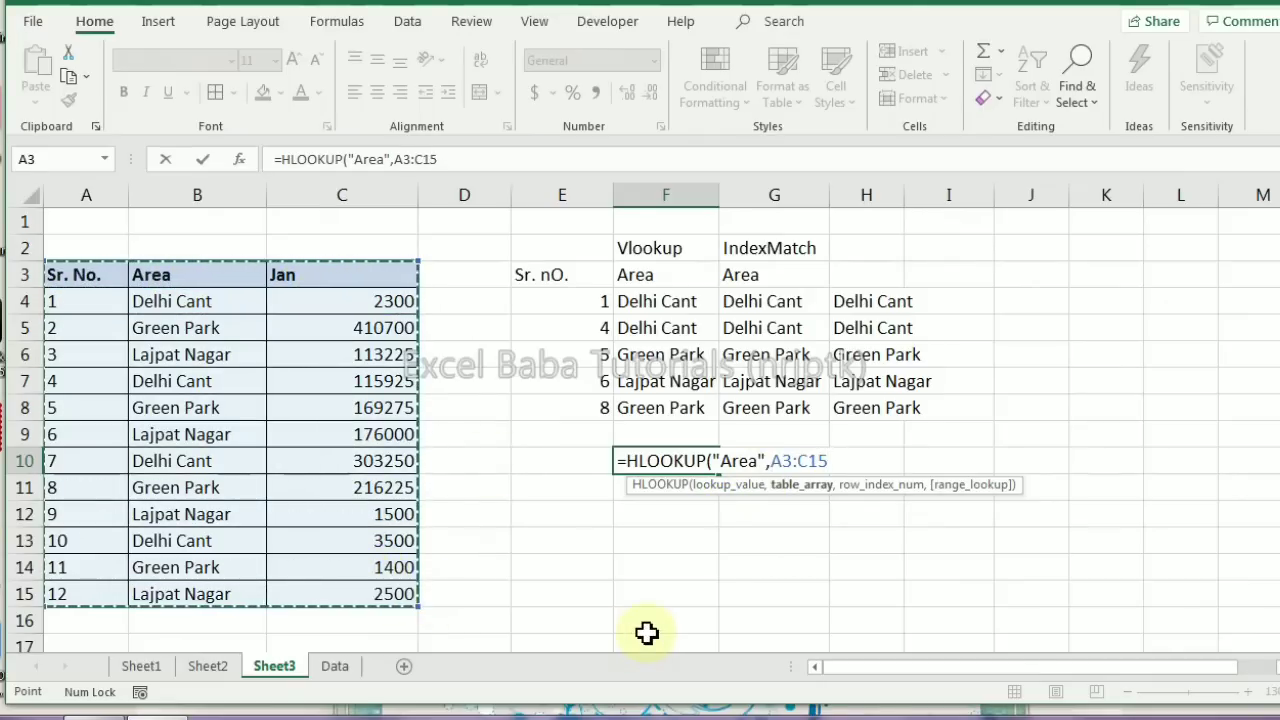
type(",")
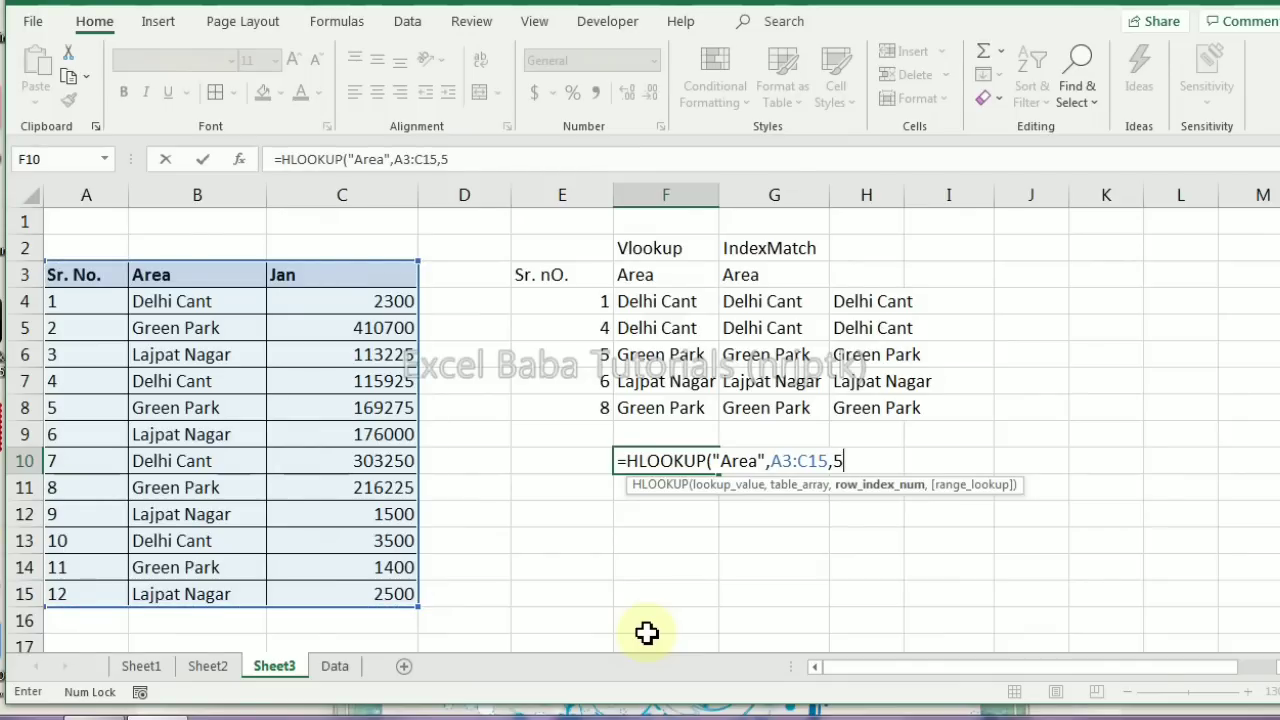
type("5,")
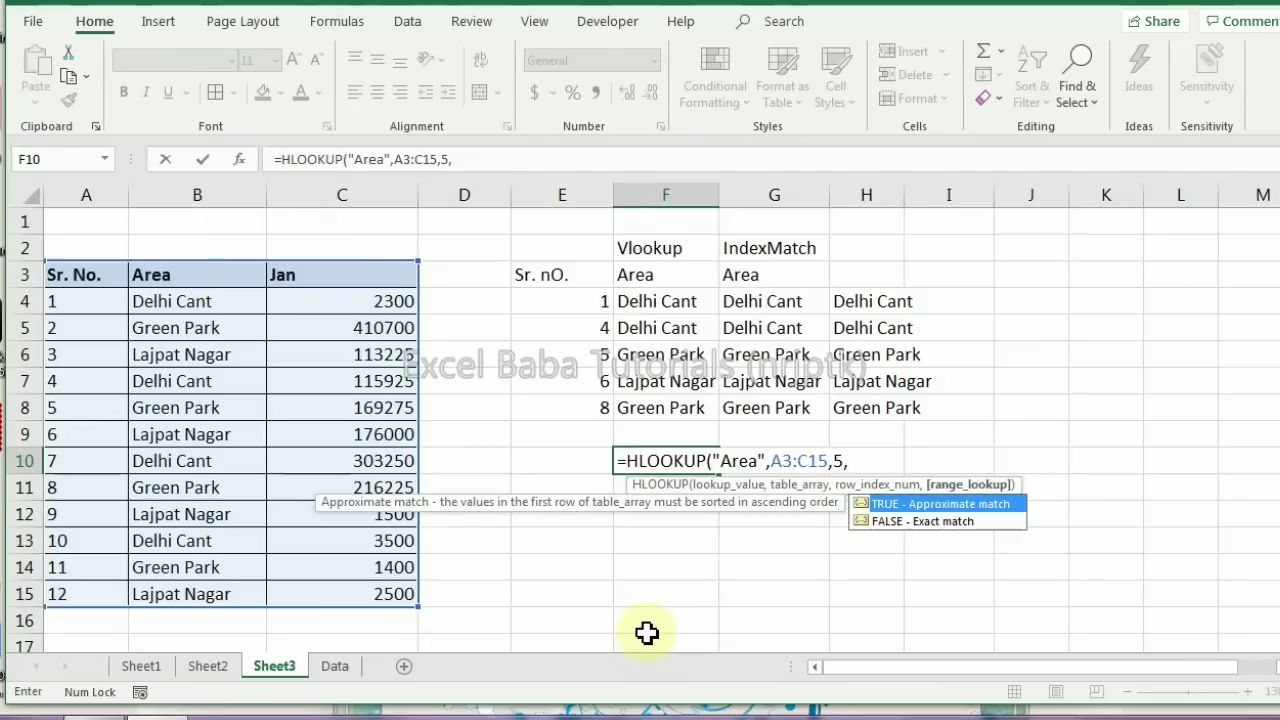
type("0)")
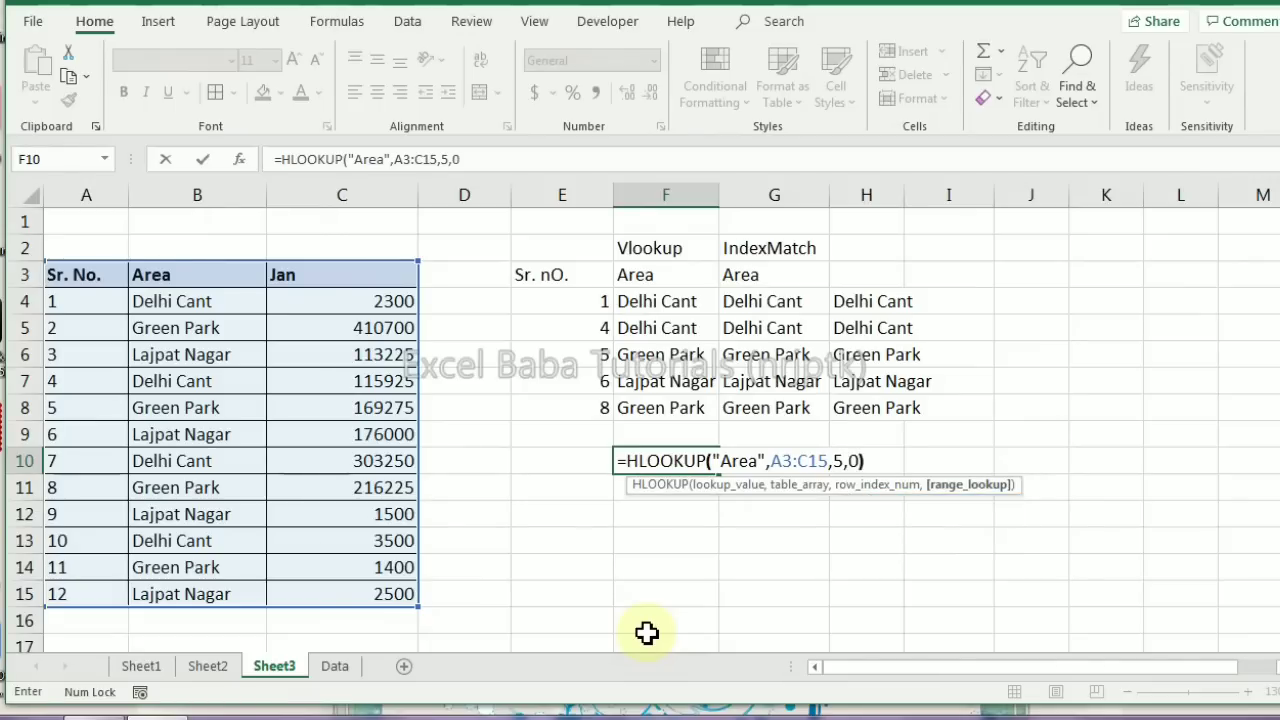
key("ctrl+Return")
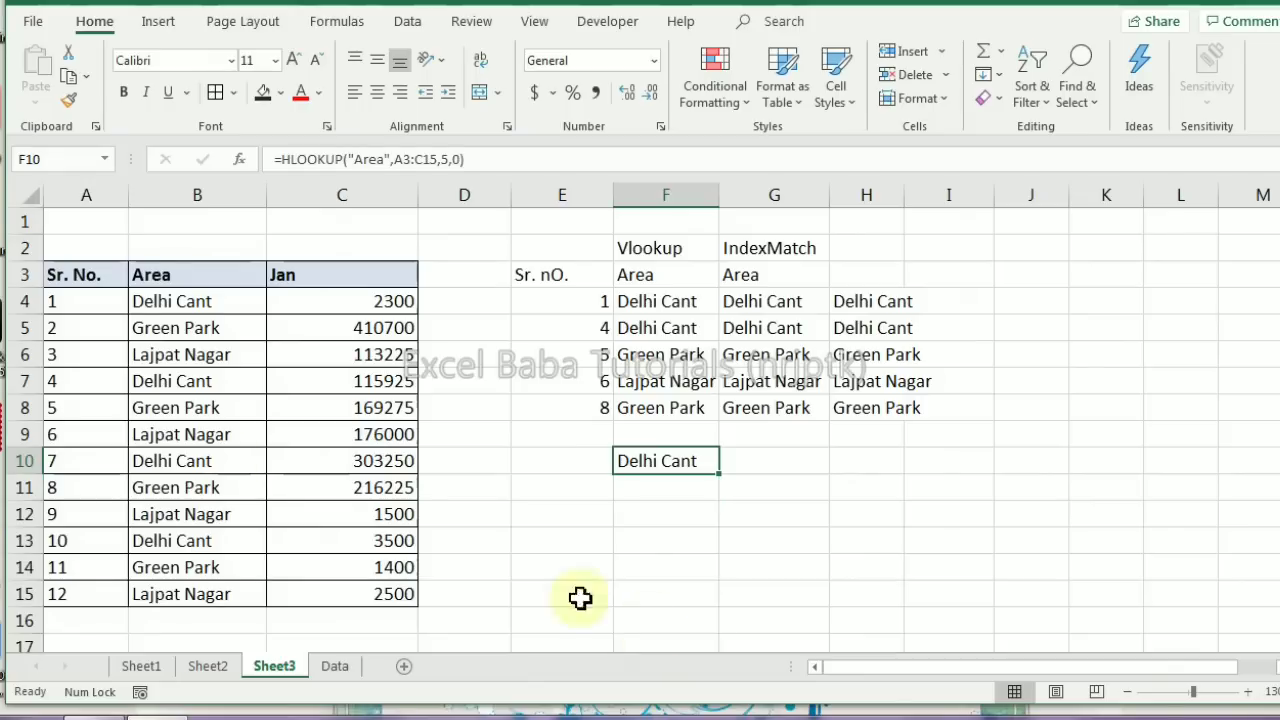
Check the HLOOKUP result in F10 against the fifth row of the Area column, counting from the header
left_click_drag(165, 276, 172, 378)
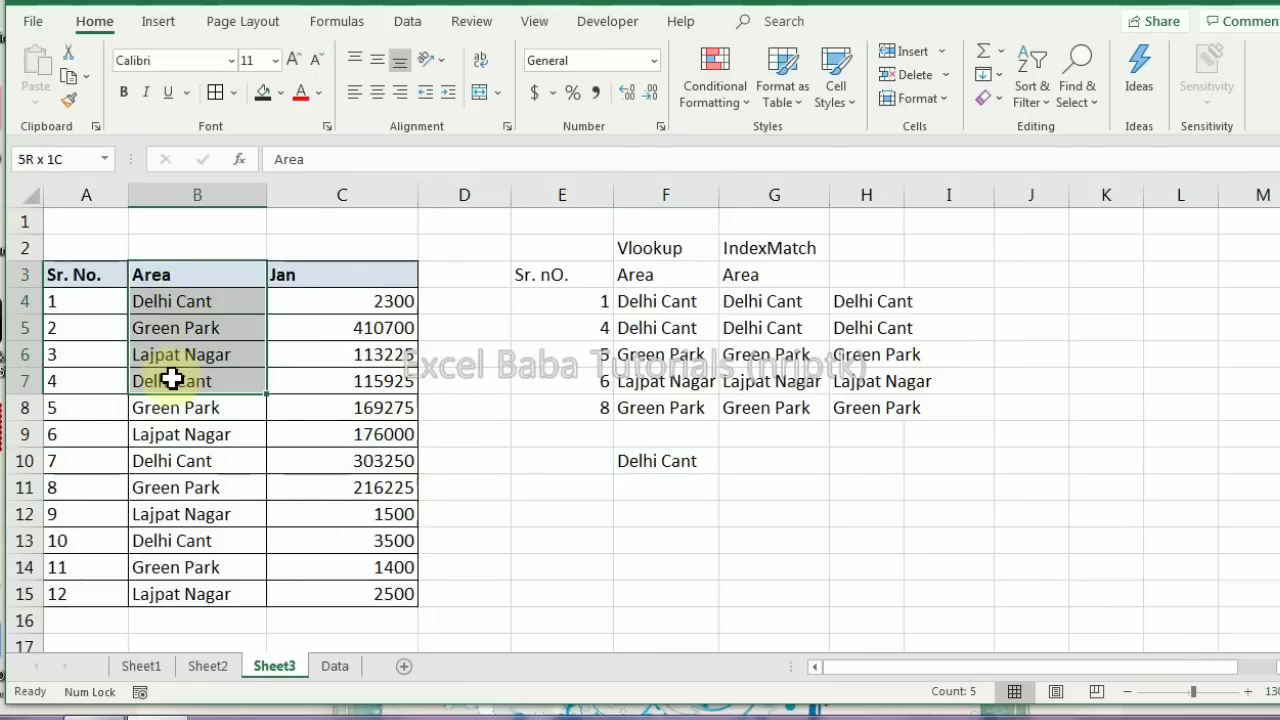
left_click(172, 379)
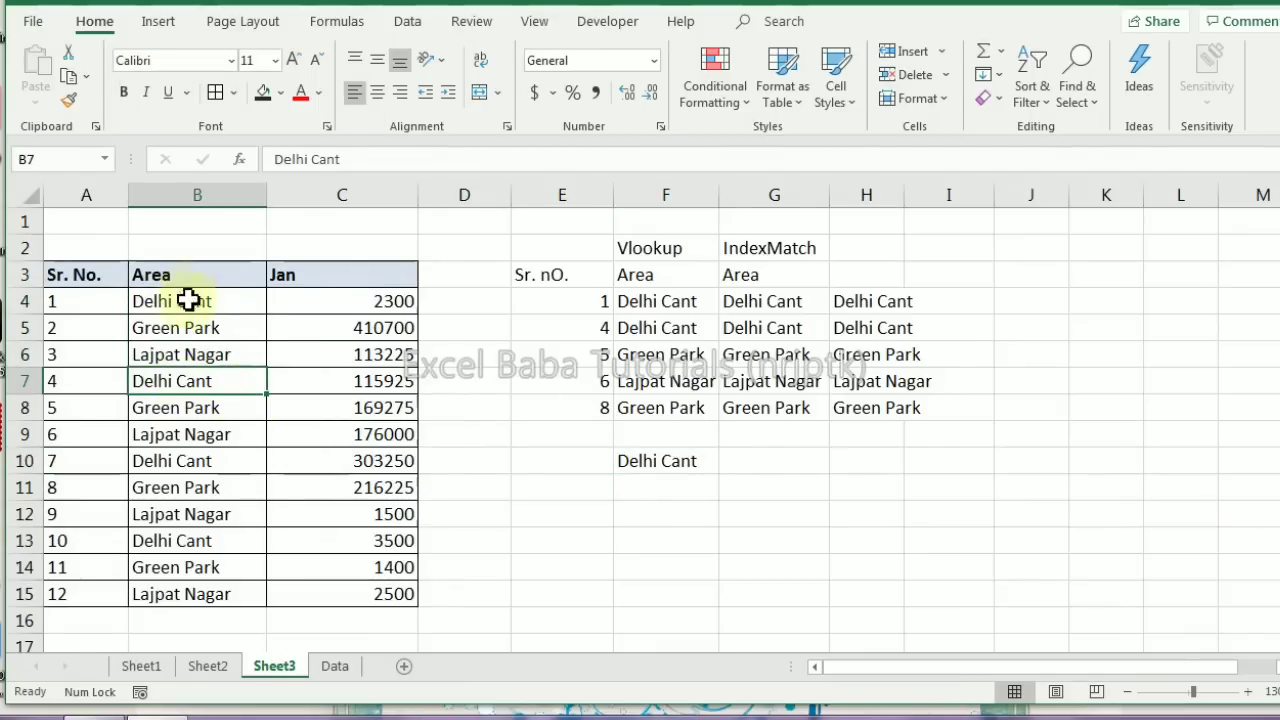
left_click(664, 462)
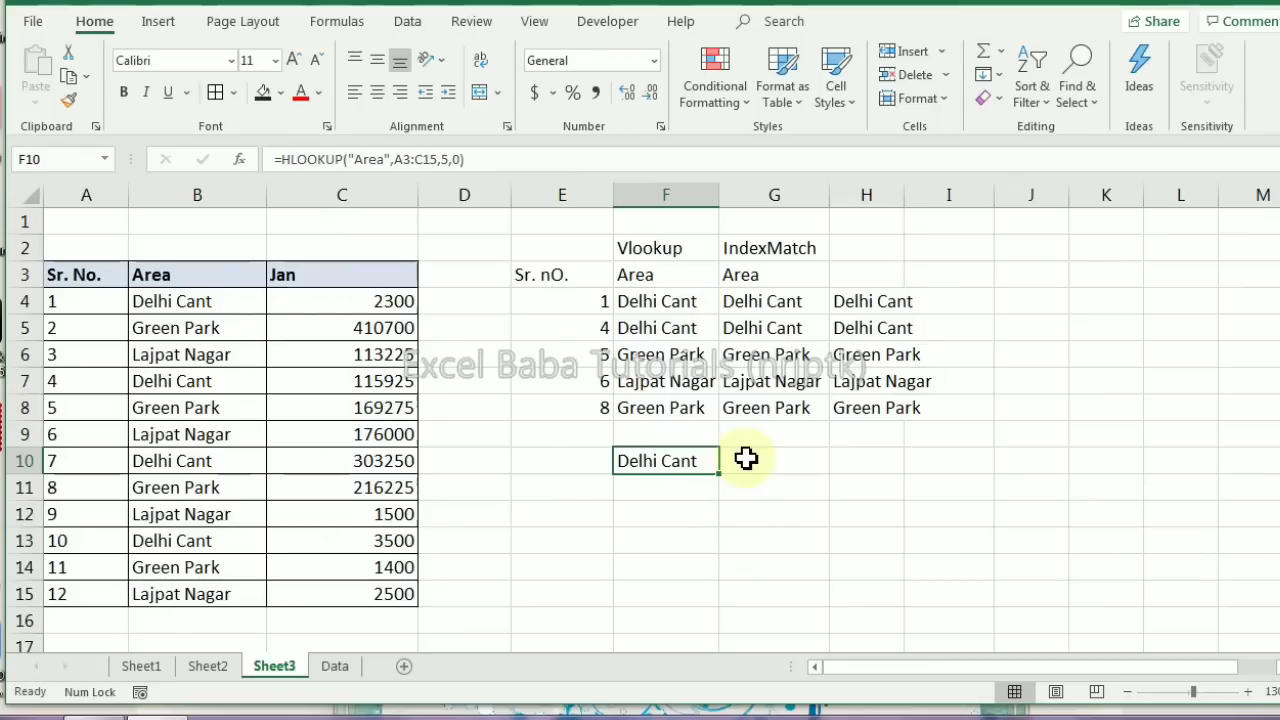
left_click(755, 249)
left_click(765, 460)
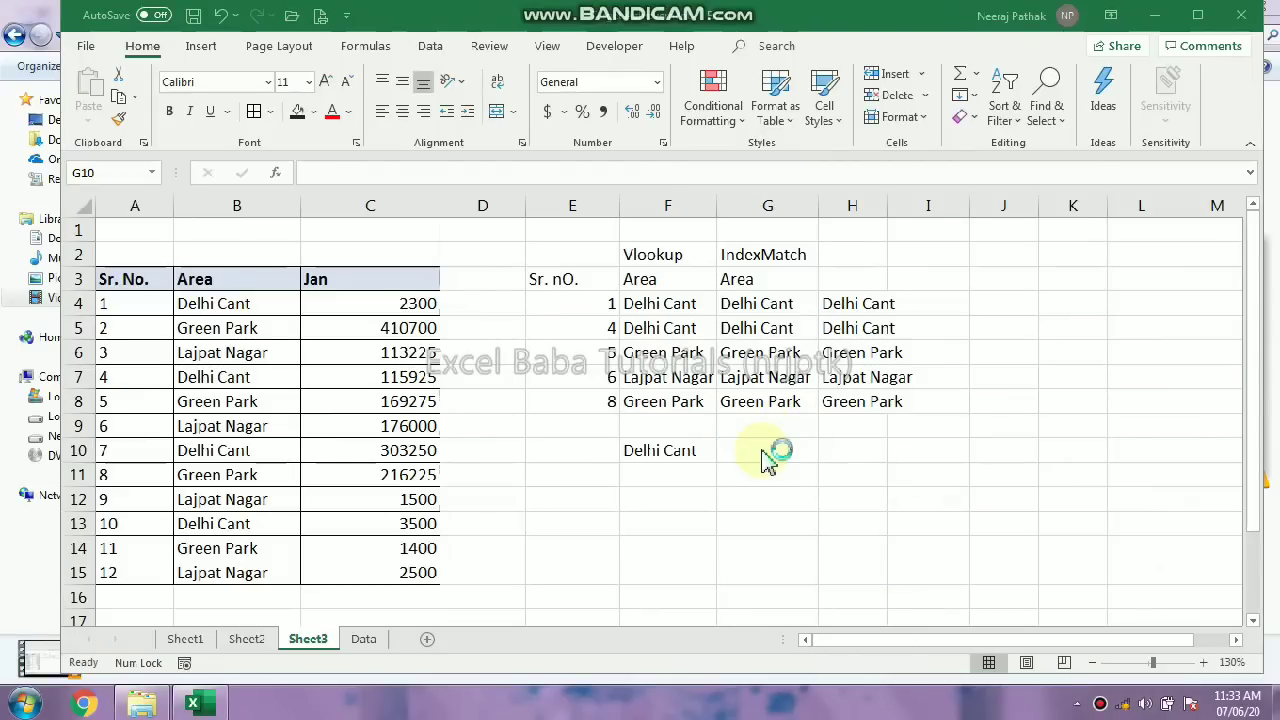
left_click(668, 456)
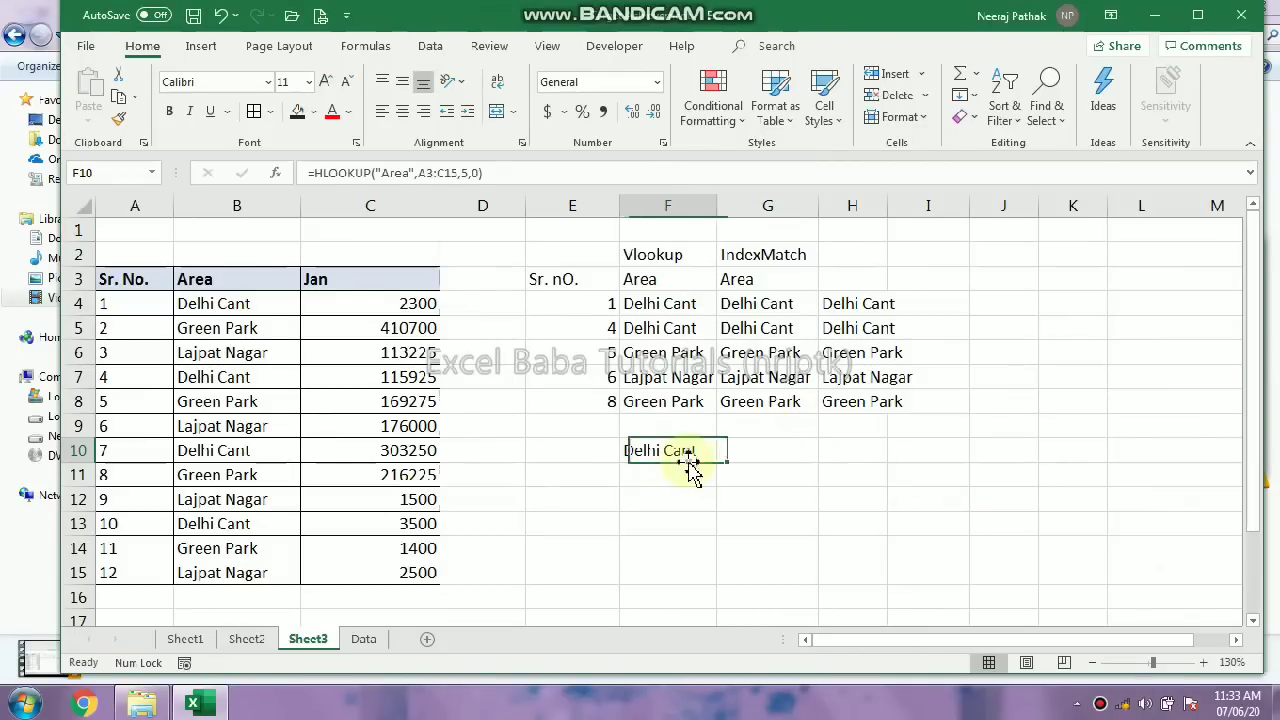
Start an INDEX formula in G11 with array A3:C15 and row number 5
left_click(745, 480)
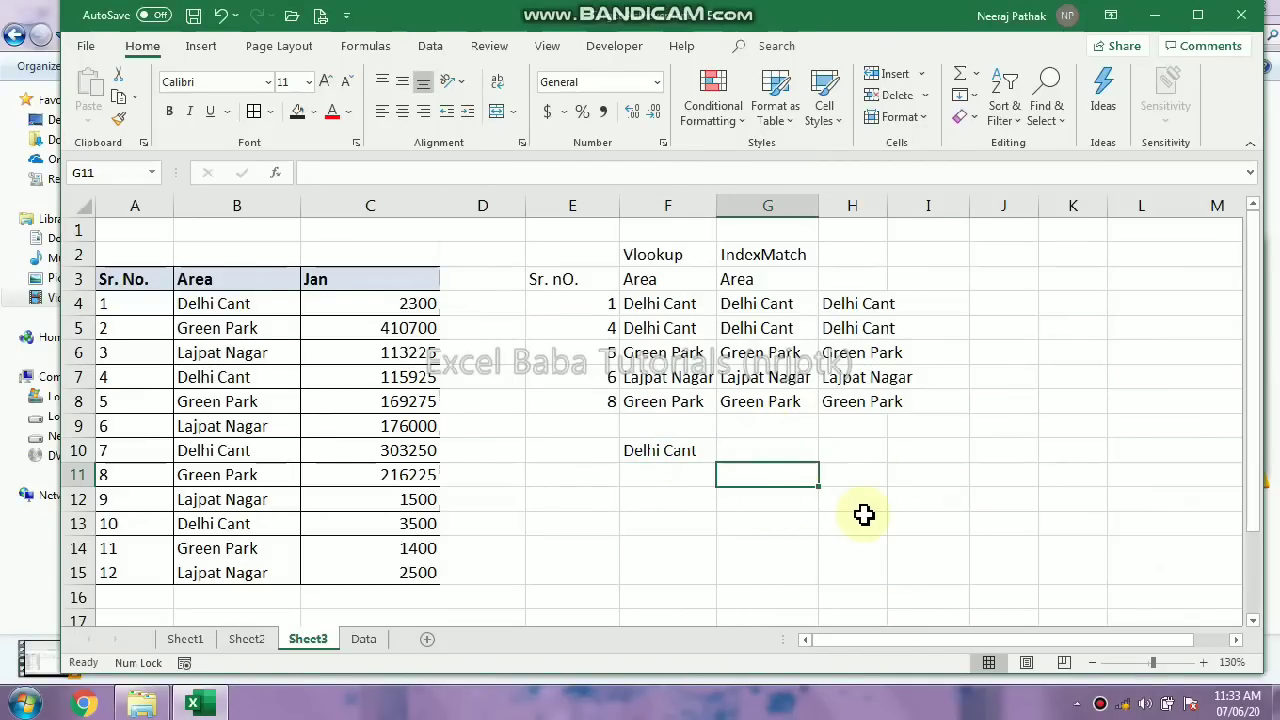
type("=INDEX(")
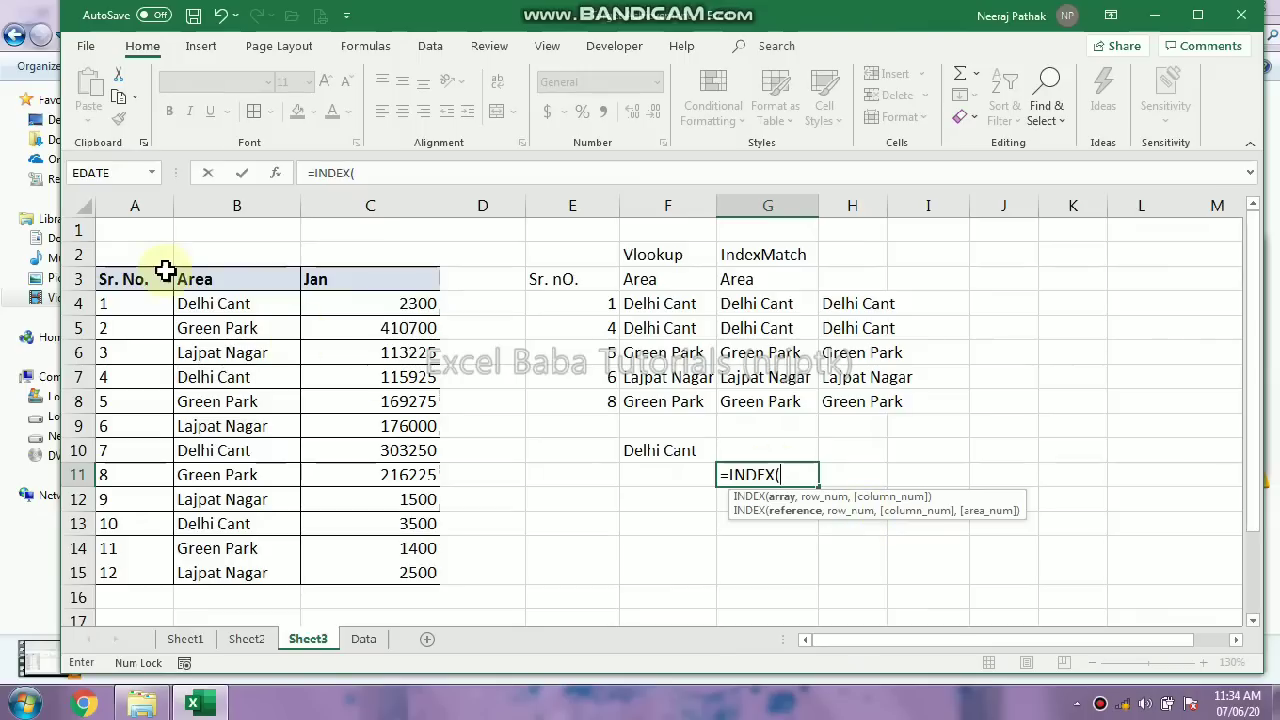
left_click_drag(149, 279, 399, 567)
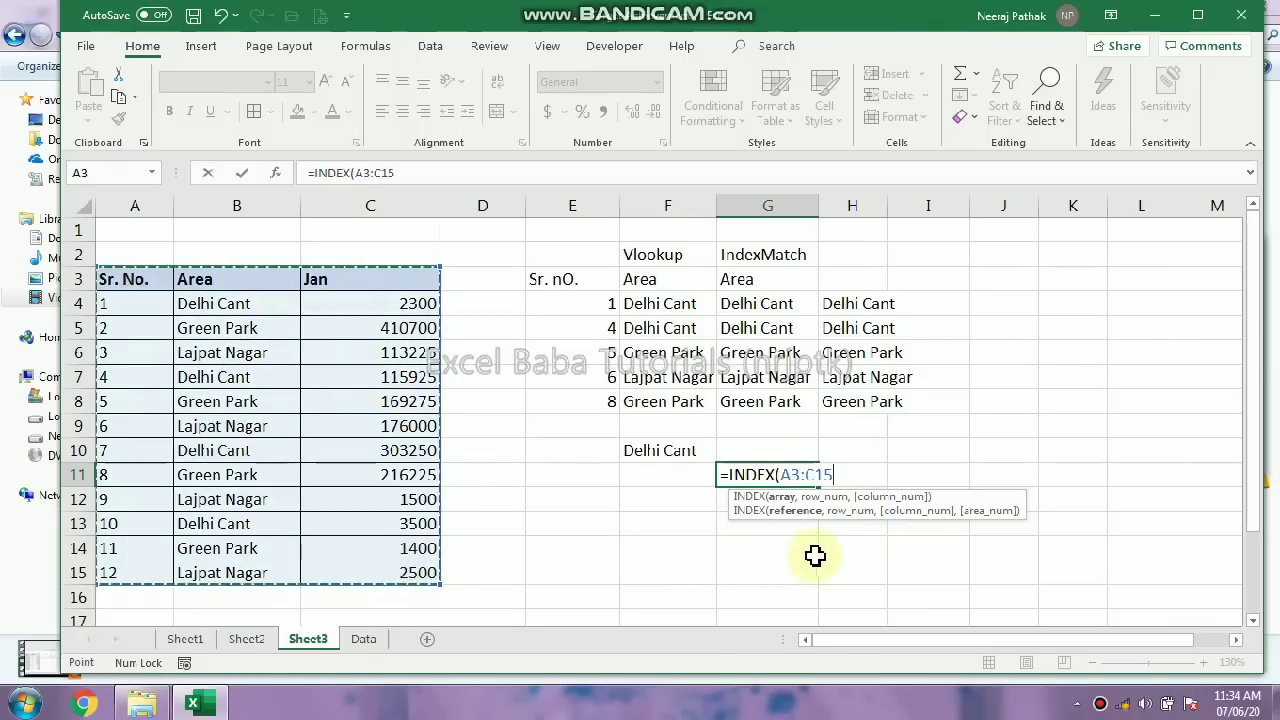
type(",5")
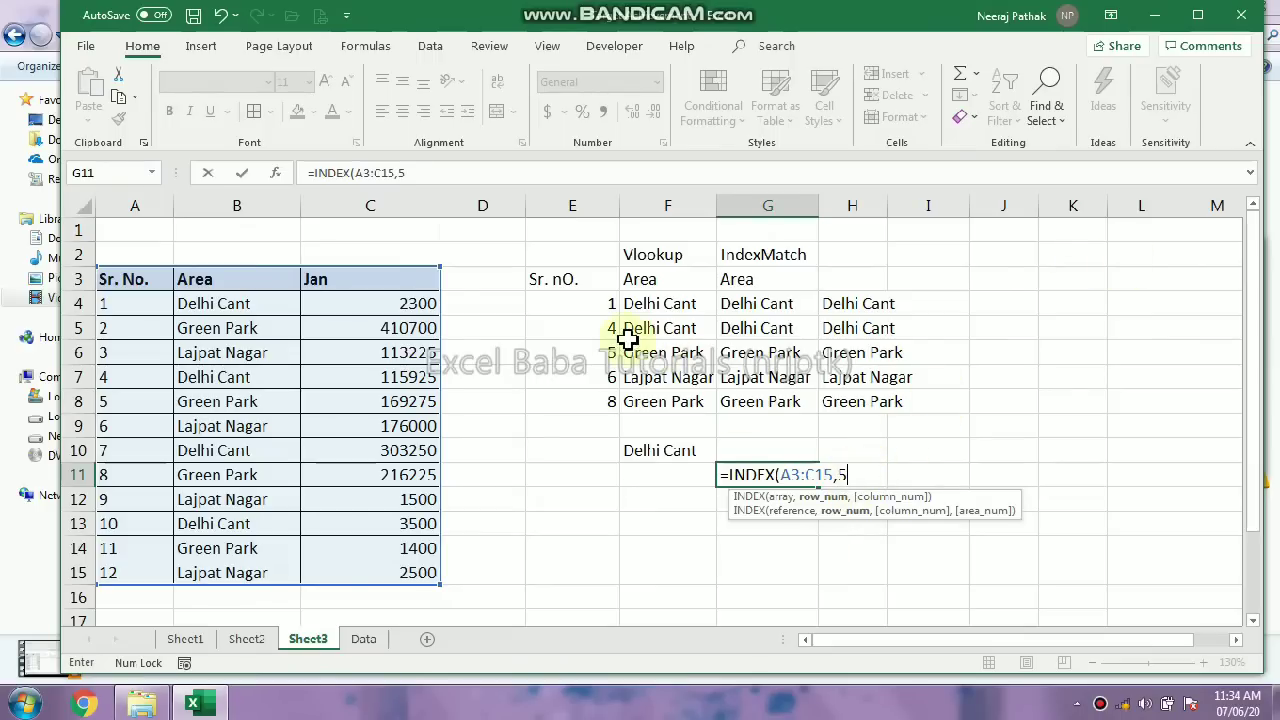
type(",")
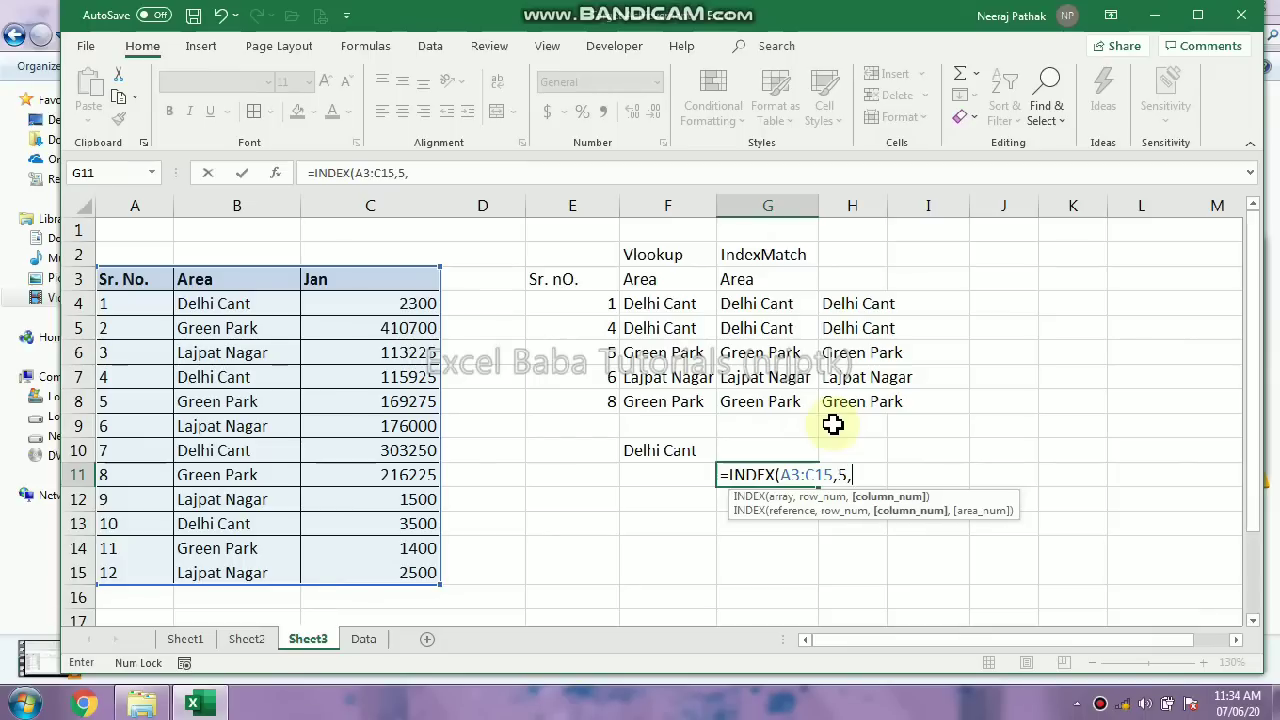
Complete the G11 formula with a nested MATCH of "Area" in the locked header range $A$3:$C$3, match type 0, as the column number
type("mat")
key("Tab")
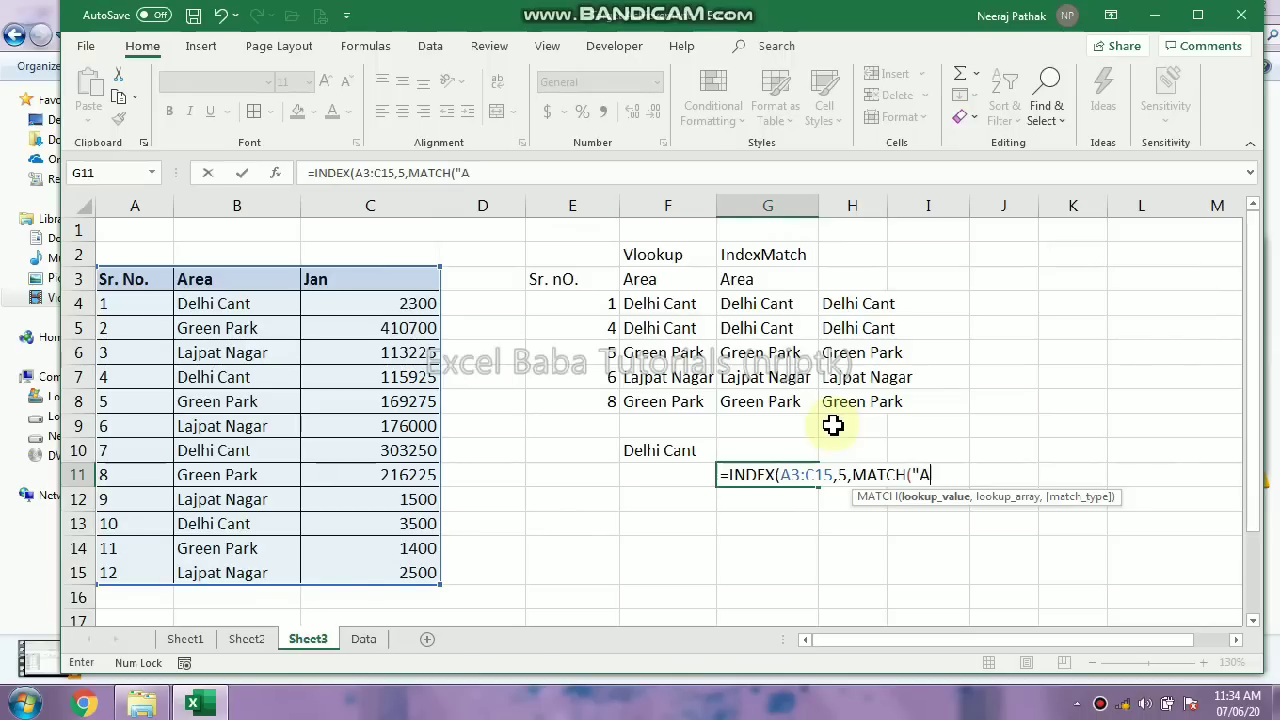
type(",")
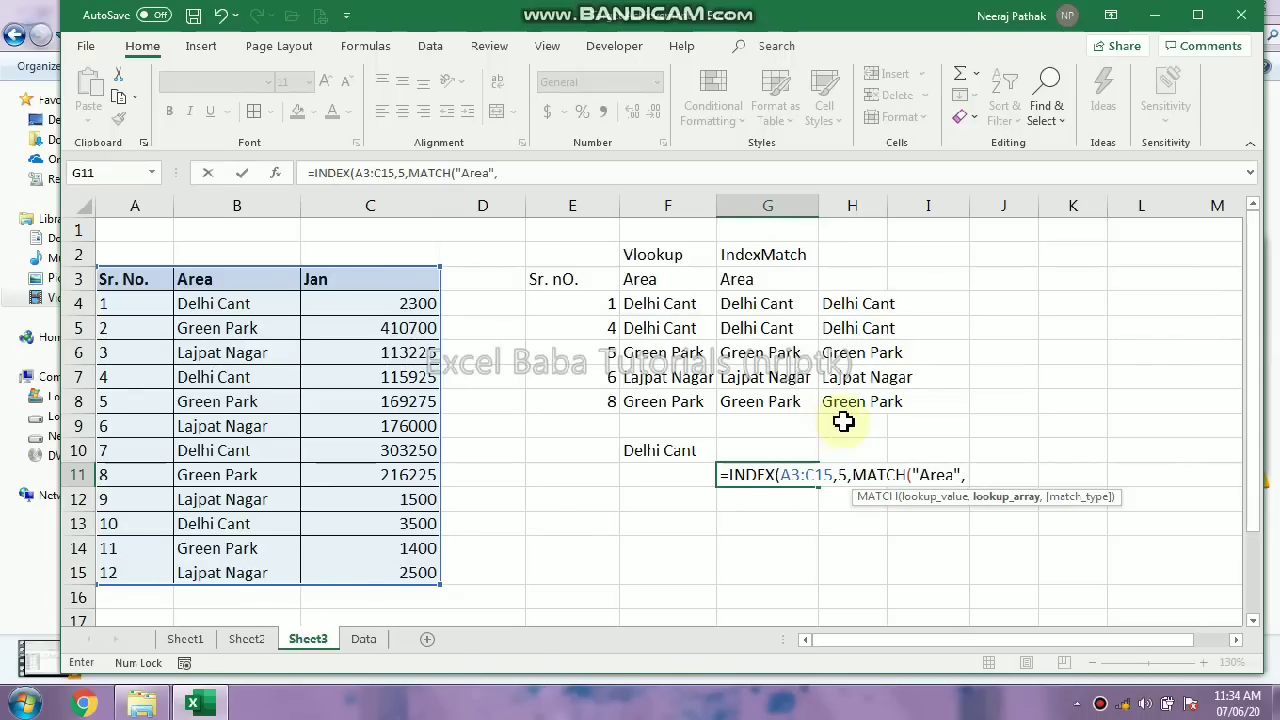
left_click_drag(129, 280, 412, 284)
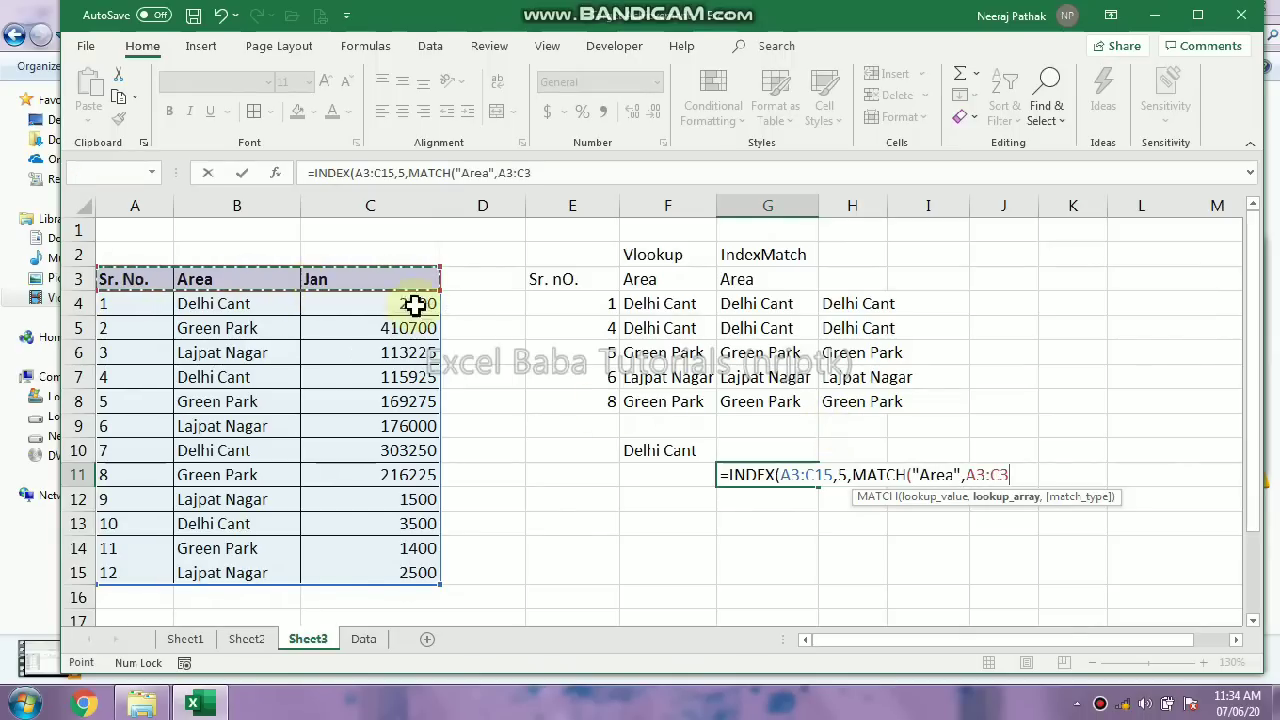
key("F4")
type(",0)")
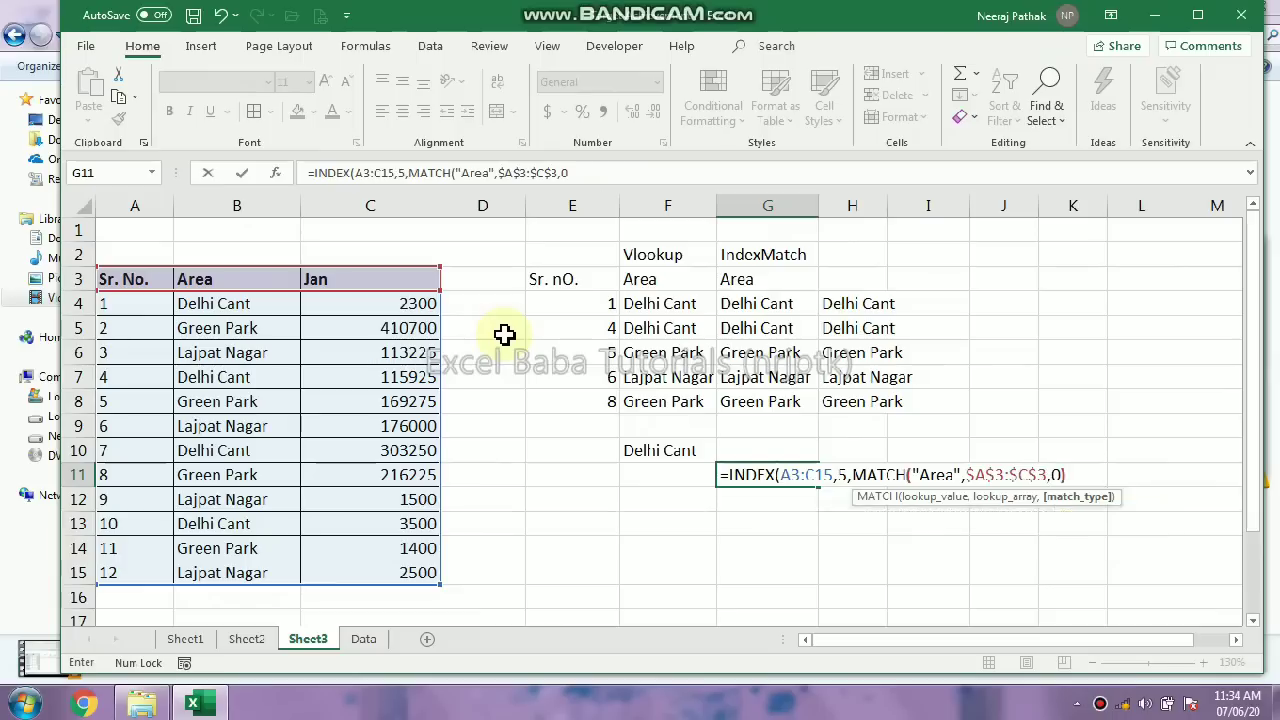
type(")")
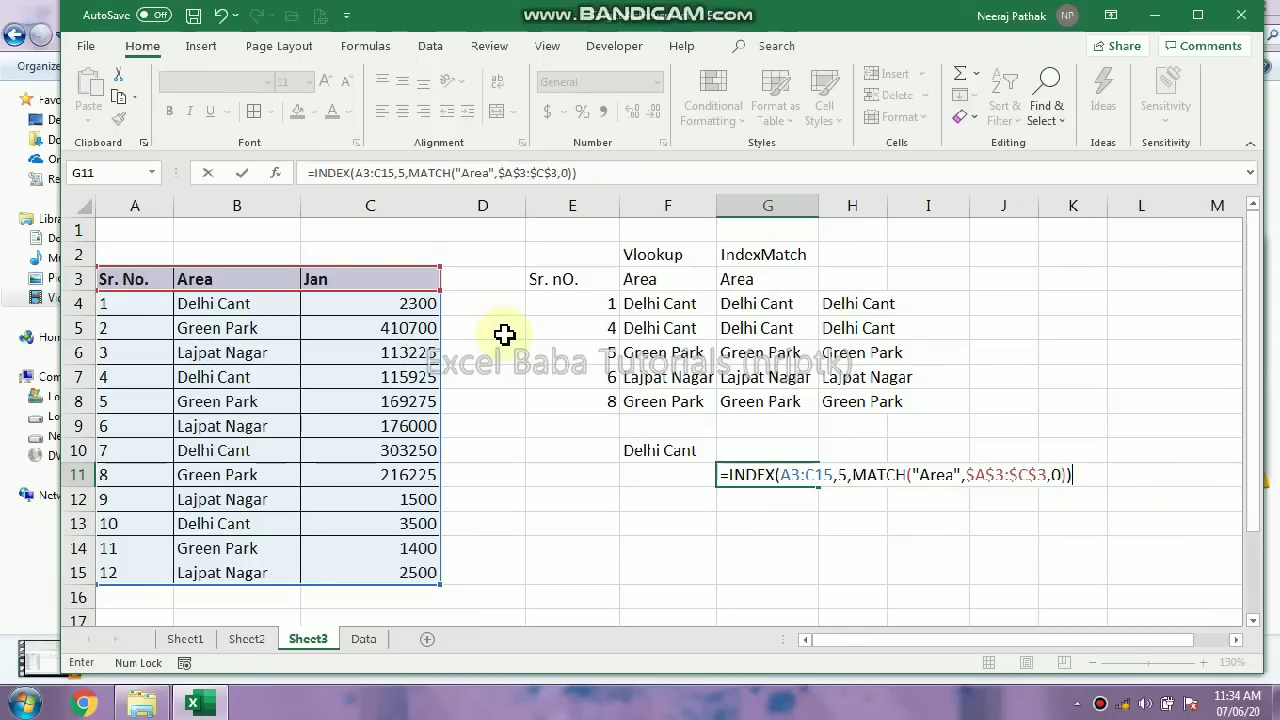
key("Return")
key("Up")
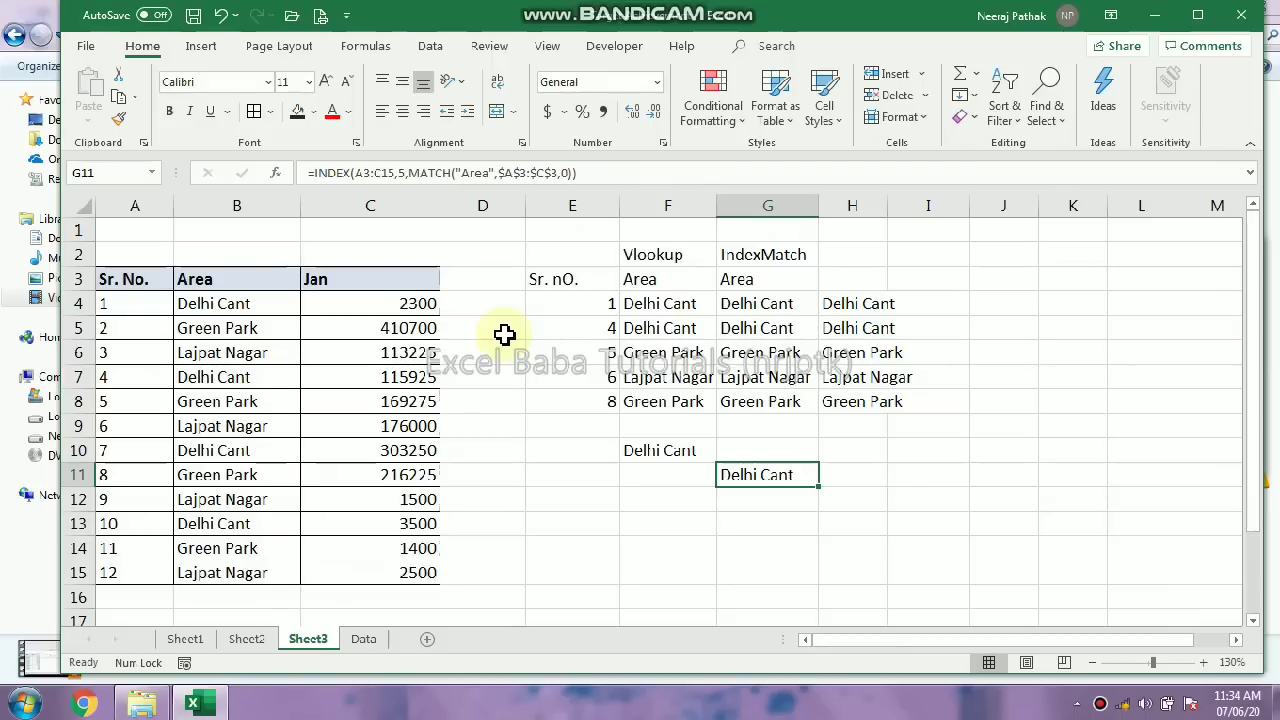
Clear the HLOOKUP and INDEX-MATCH test formulas from F10:G11
left_click_drag(165, 280, 409, 523)
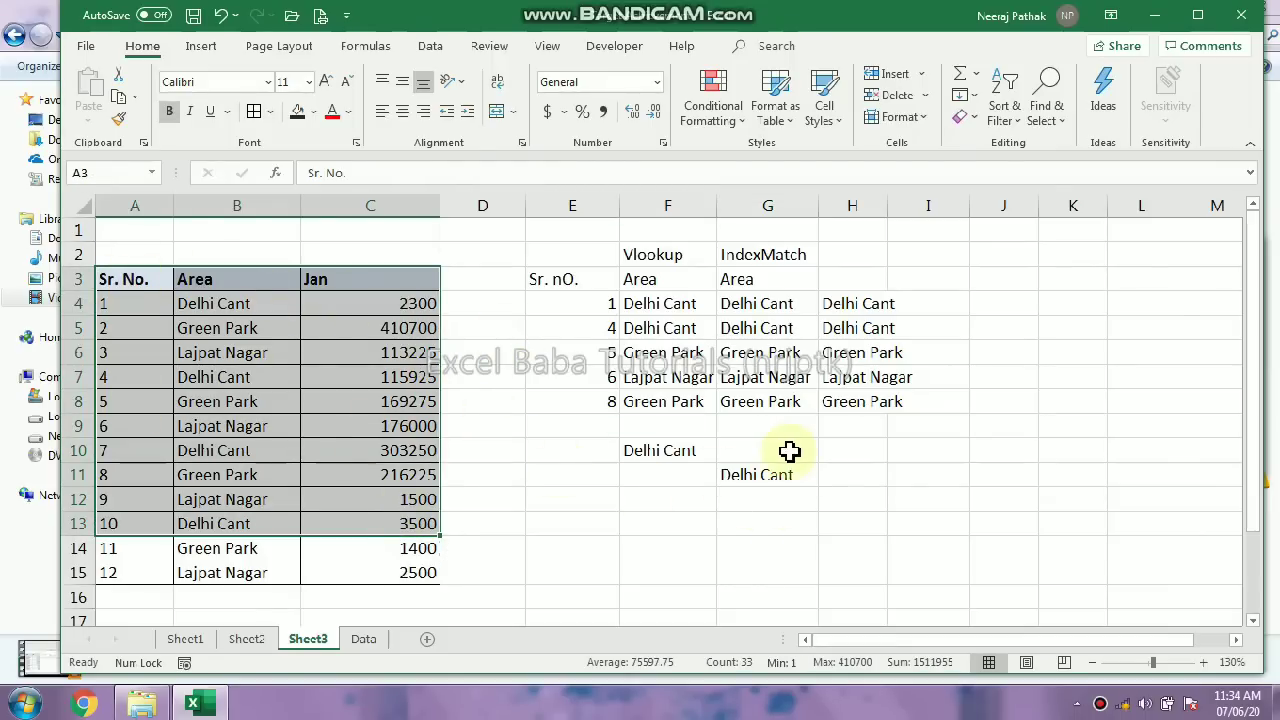
left_click(767, 484)
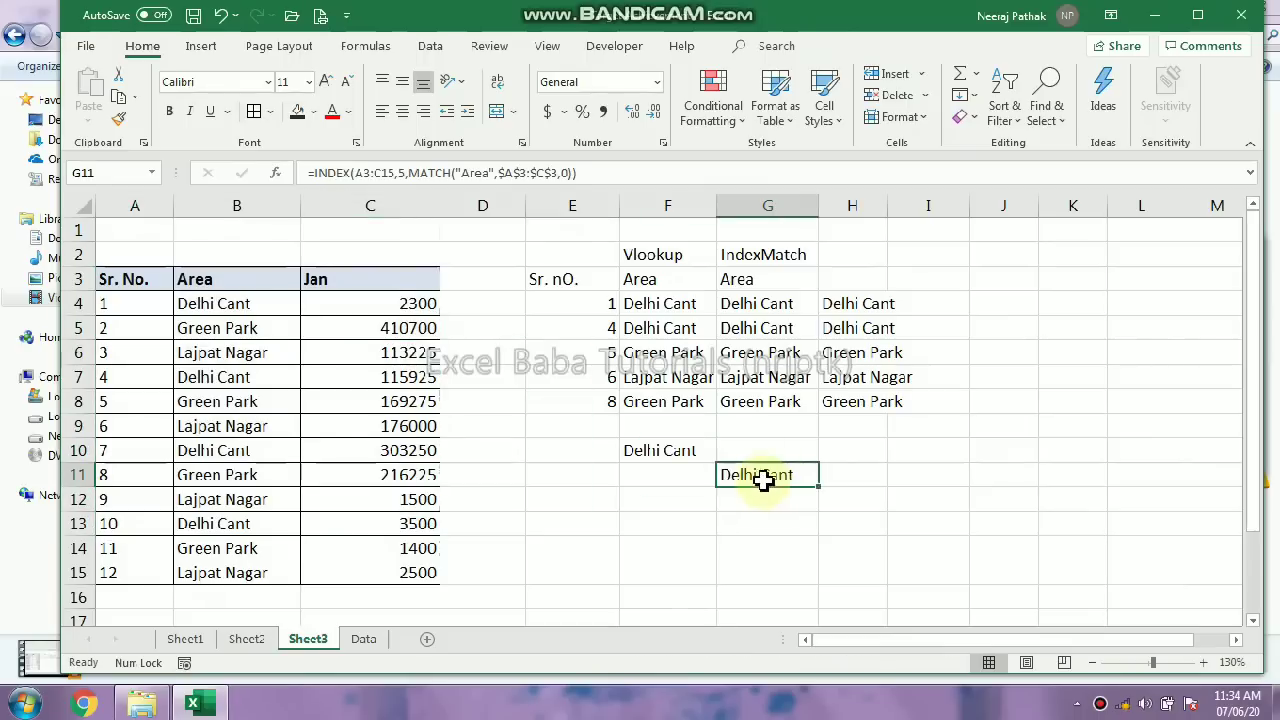
left_click_drag(674, 449, 771, 491)
key("Delete")
Add a data validation list to F10 with the header range $A$3:$C$3 as its source, and check its dropdown
left_click(571, 449)
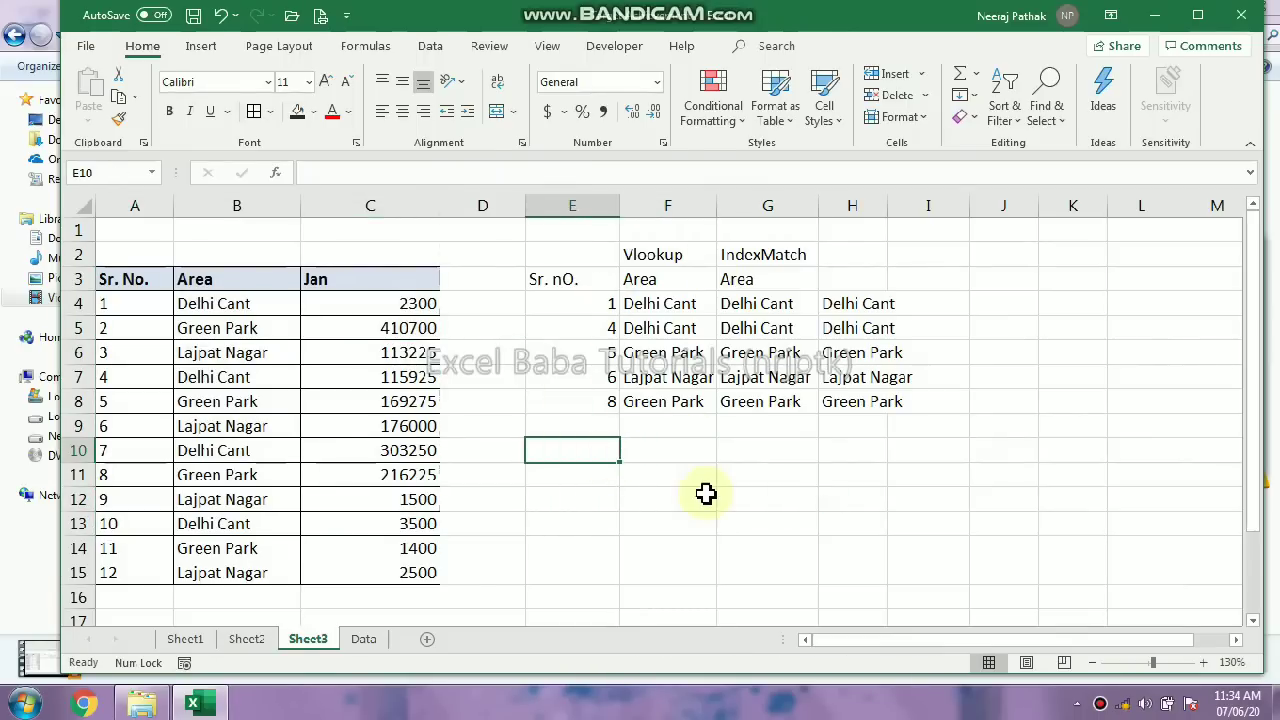
key("Right")
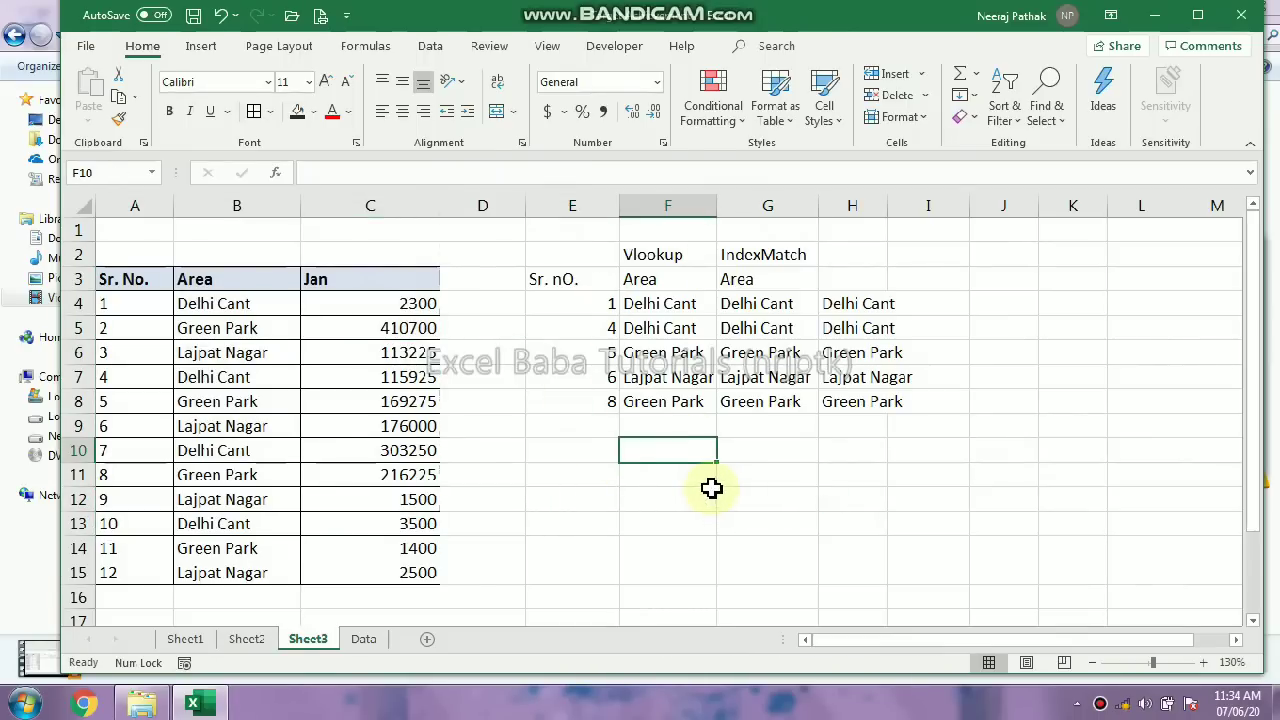
left_click(431, 46)
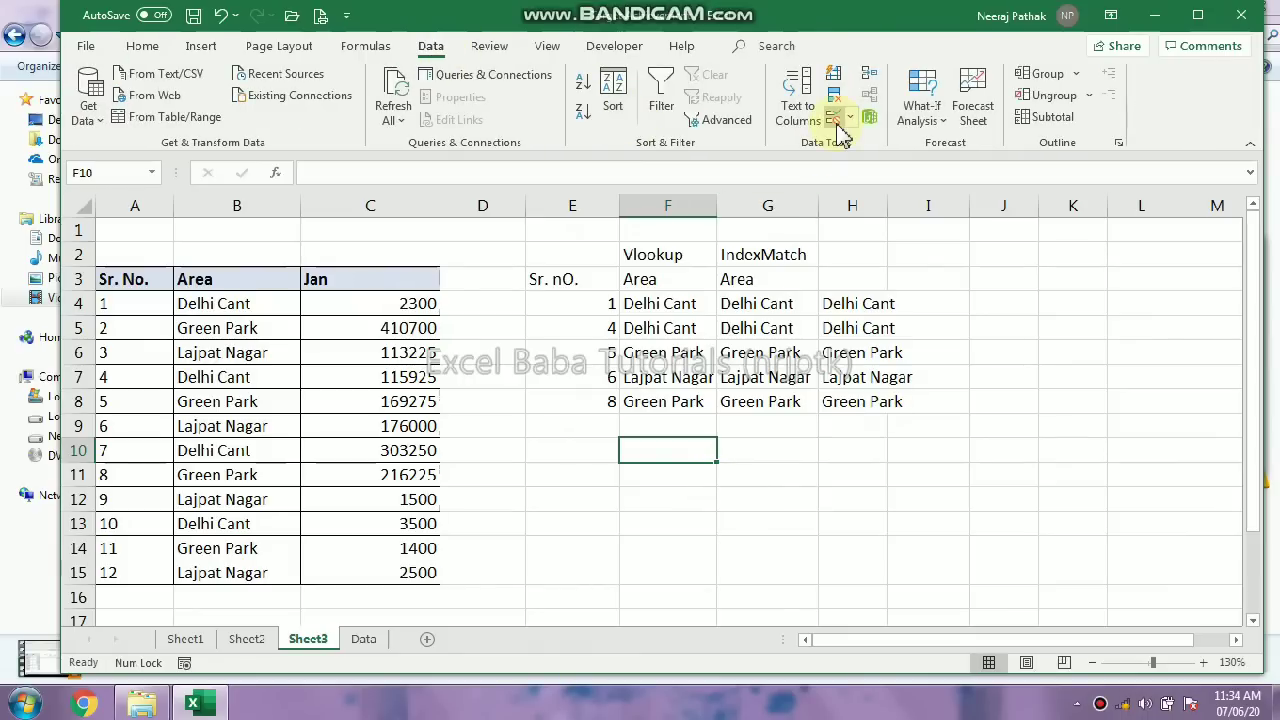
left_click(850, 118)
left_click(862, 136)
left_click(888, 186)
left_click(790, 240)
left_click(1000, 259)
left_click_drag(135, 280, 400, 285)
left_click(1086, 114)
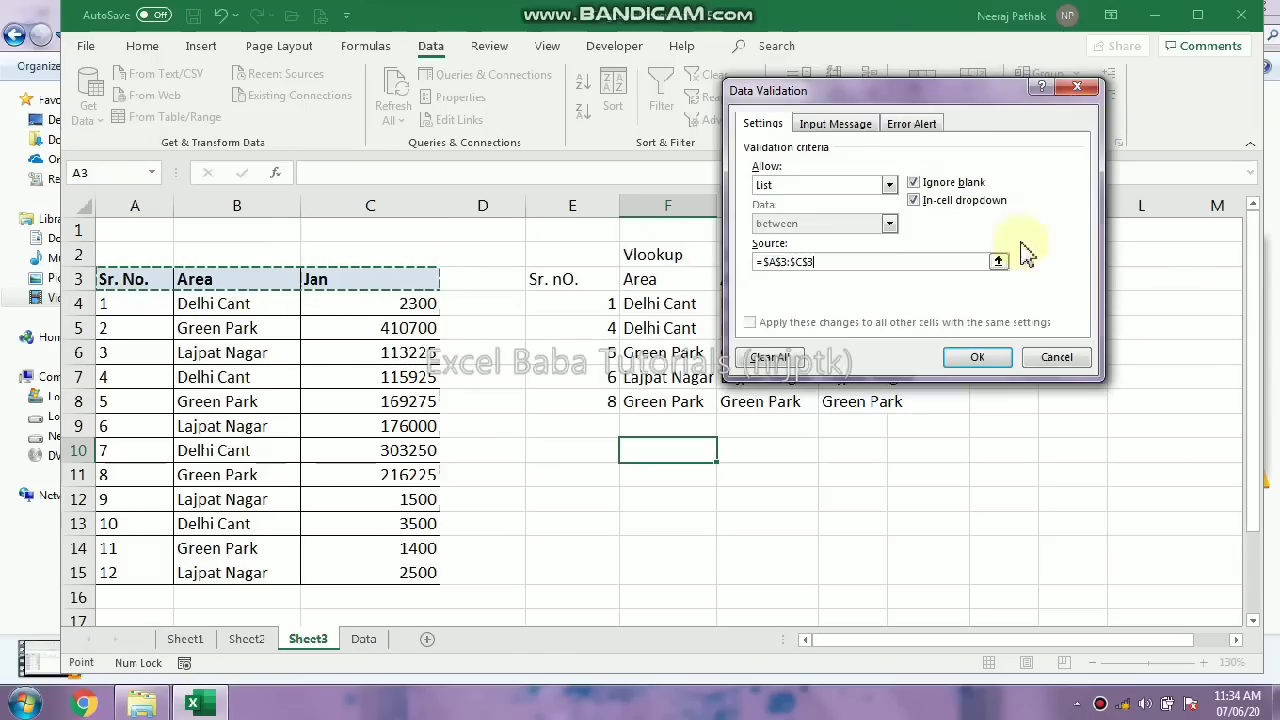
left_click(947, 357)
left_click(733, 447)
key("Escape")
Add a data validation list to E11 with the Sr. No. column range $A$3:$A$15 as its source
left_click(588, 473)
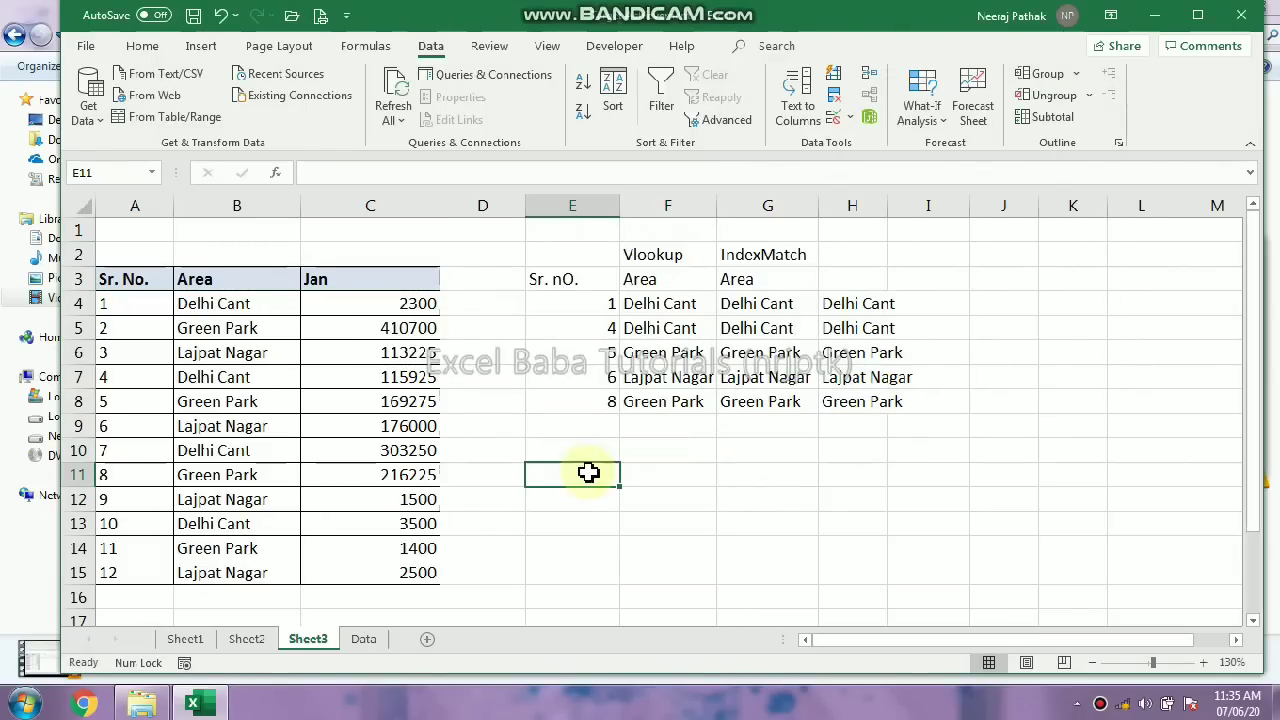
left_click(849, 119)
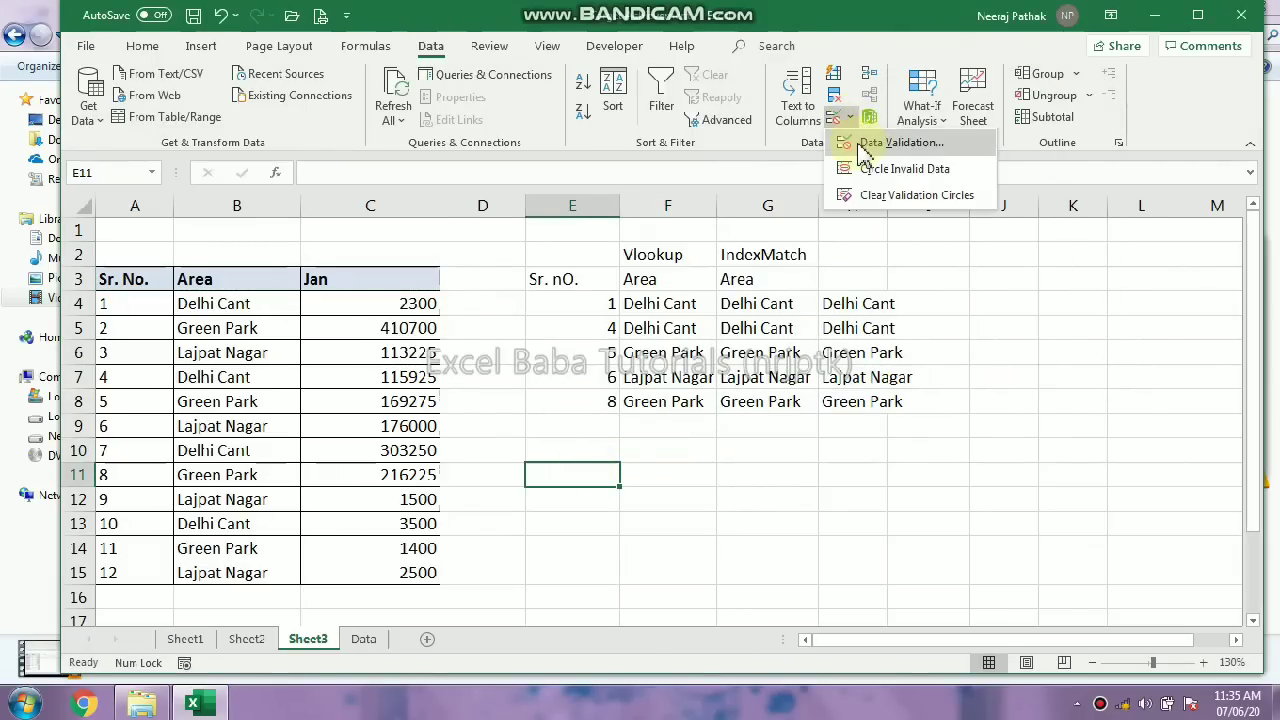
left_click(865, 143)
left_click(886, 186)
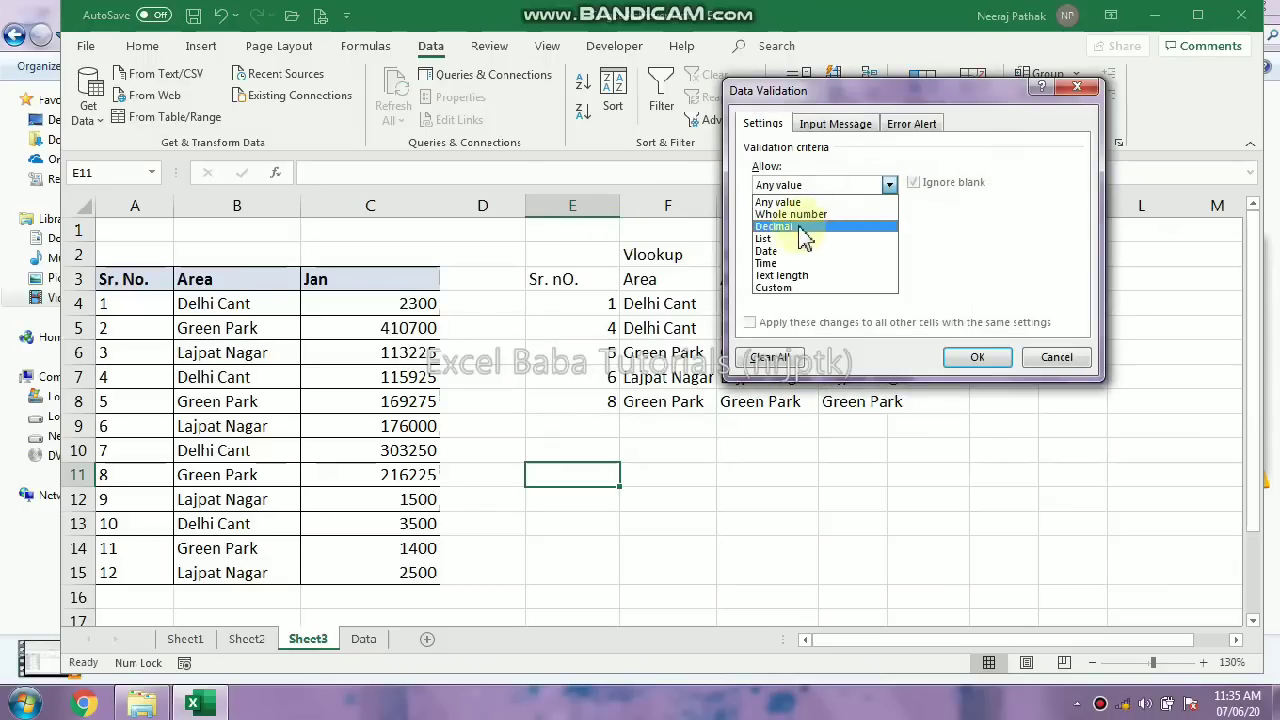
left_click(765, 239)
left_click(1010, 258)
left_click_drag(122, 286, 140, 570)
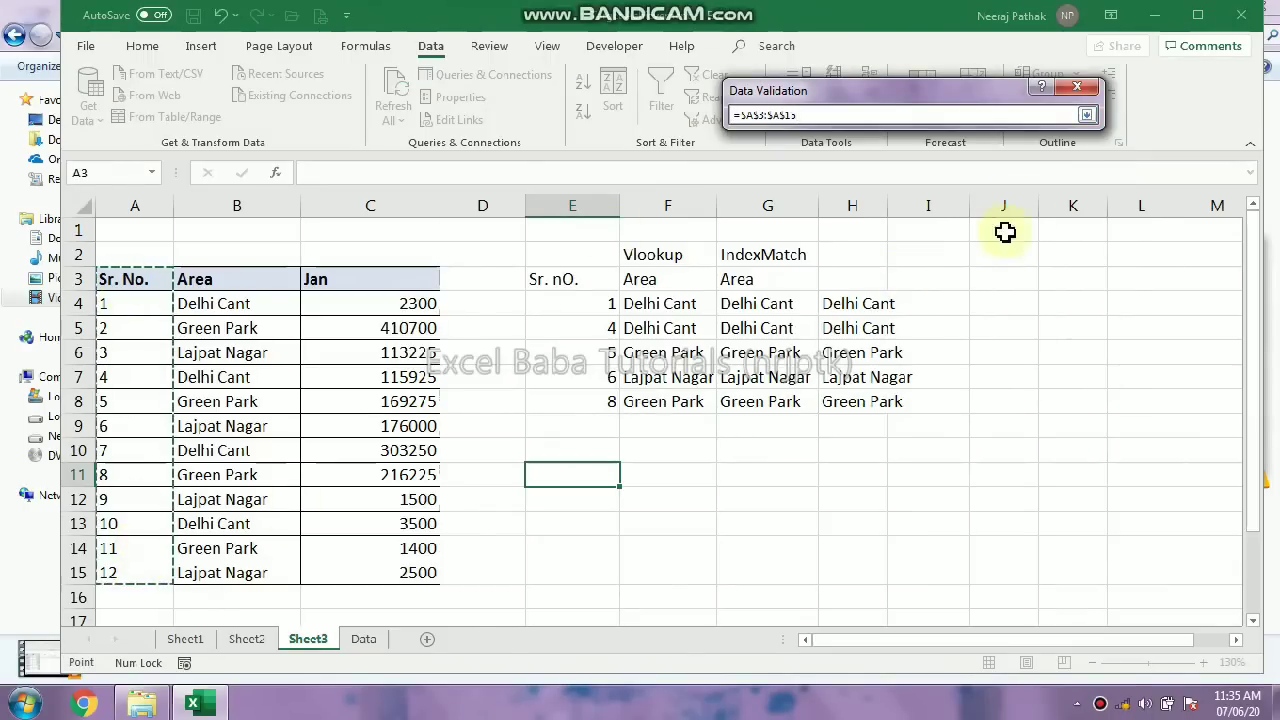
left_click(1088, 117)
left_click(687, 476)
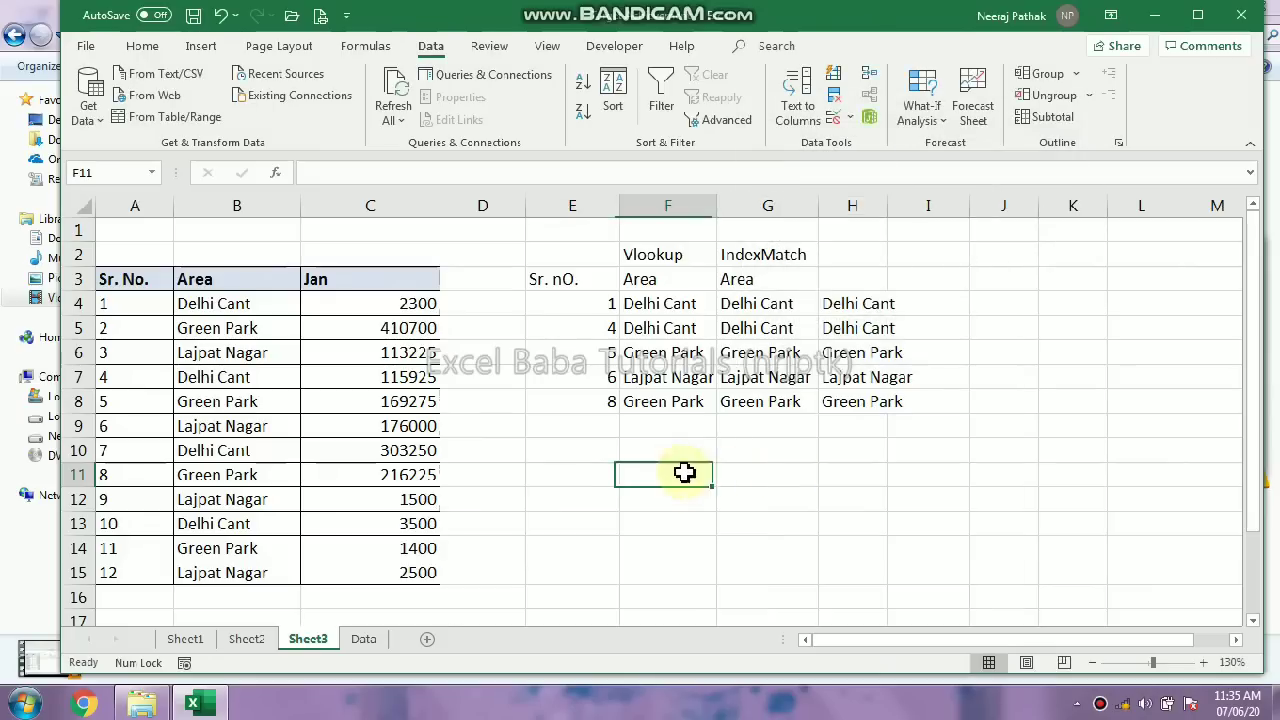
Start an INDEX formula in F11 with the locked table range $A$3:$C$15 as its array
type("=in")
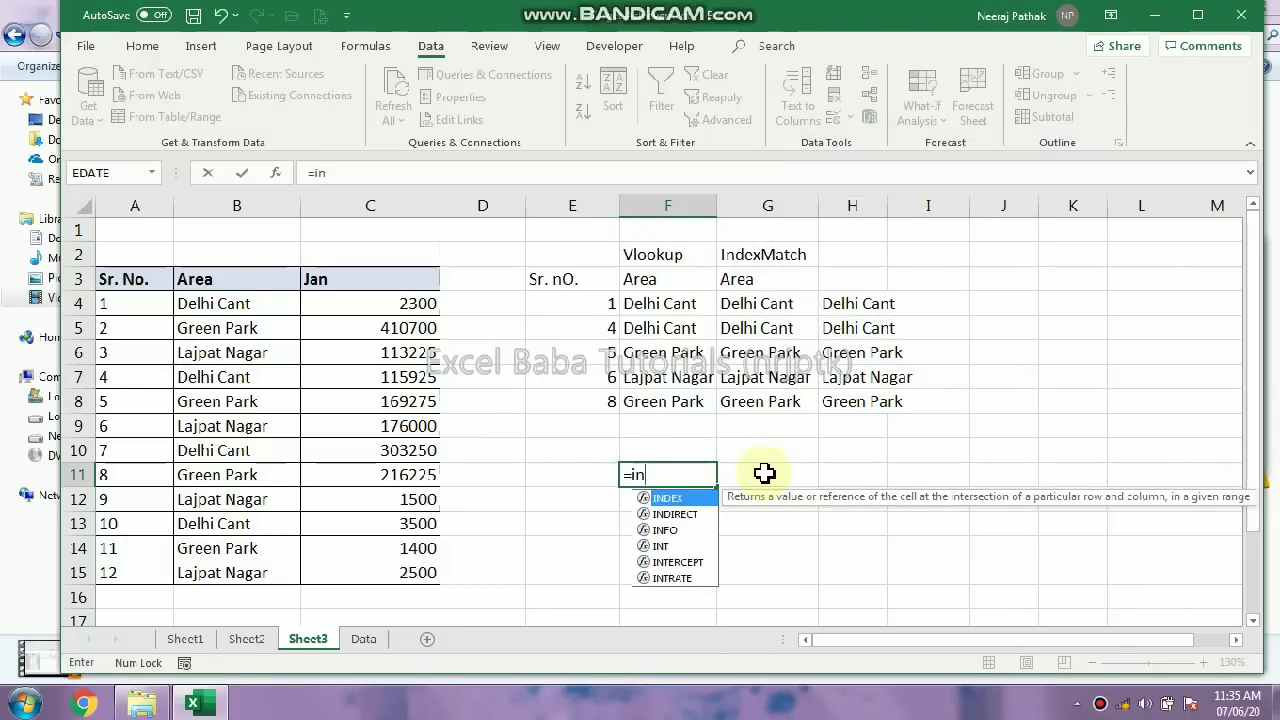
key("Tab")
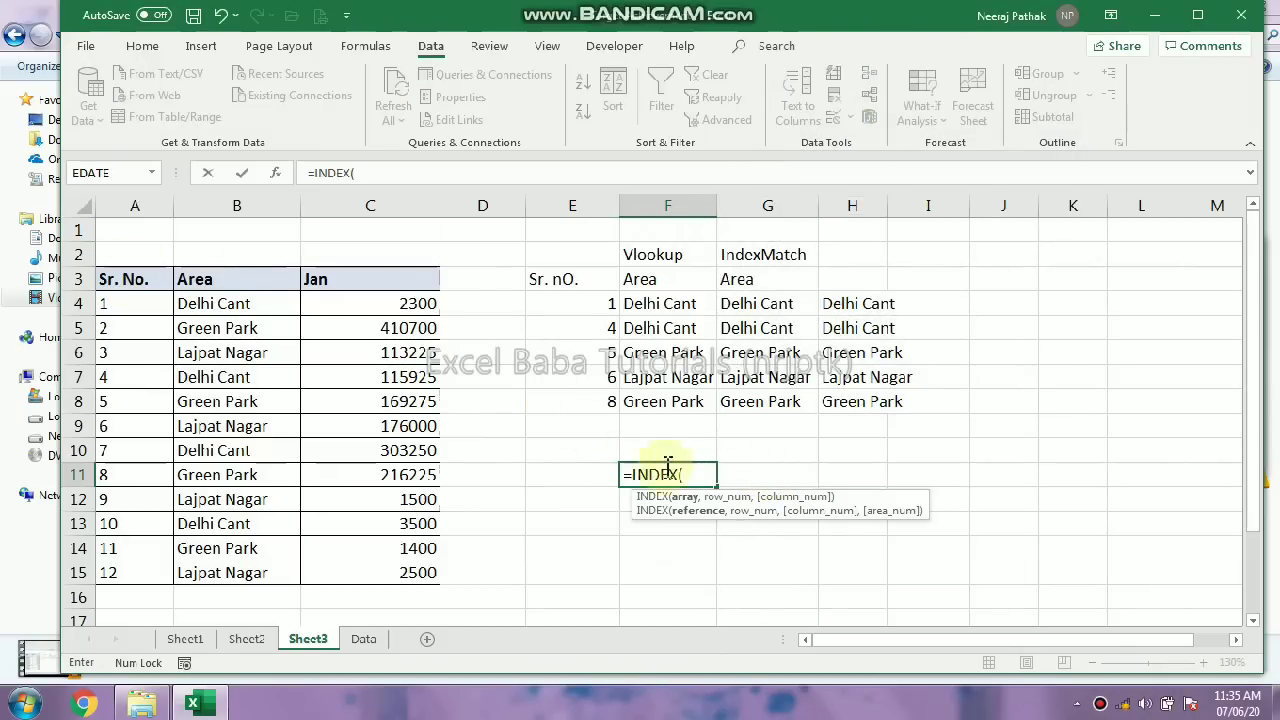
left_click_drag(120, 279, 375, 577)
key("F4")
type(",")
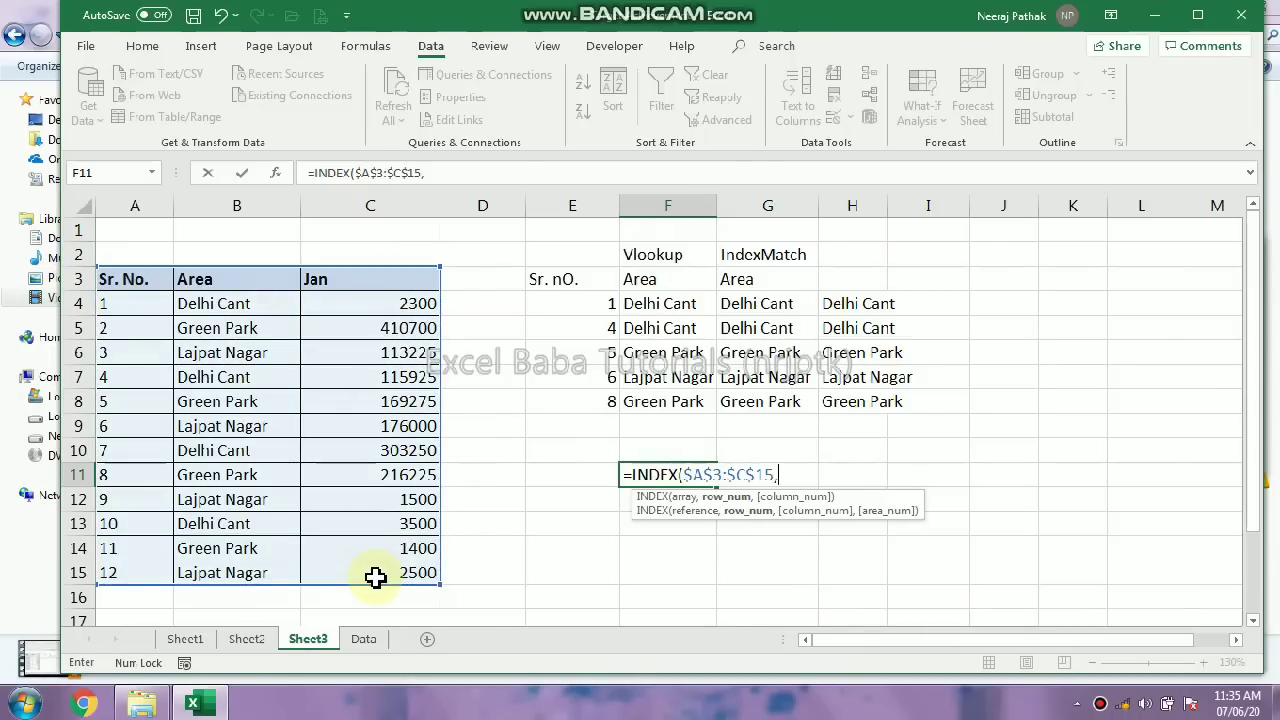
Nest a MATCH of E11 in the locked Sr. No. range $A$3:$A$15, match type 0, as the INDEX row number
type("mat")
key("Tab")
key("Left")
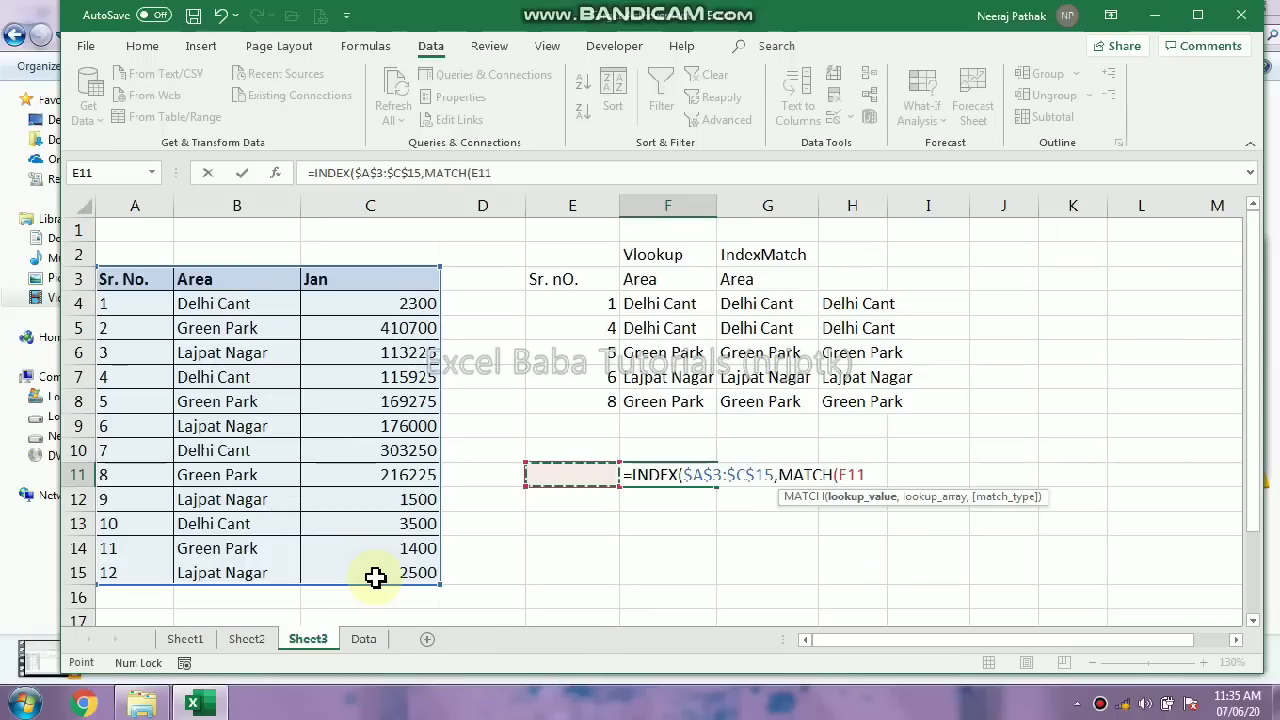
type(",")
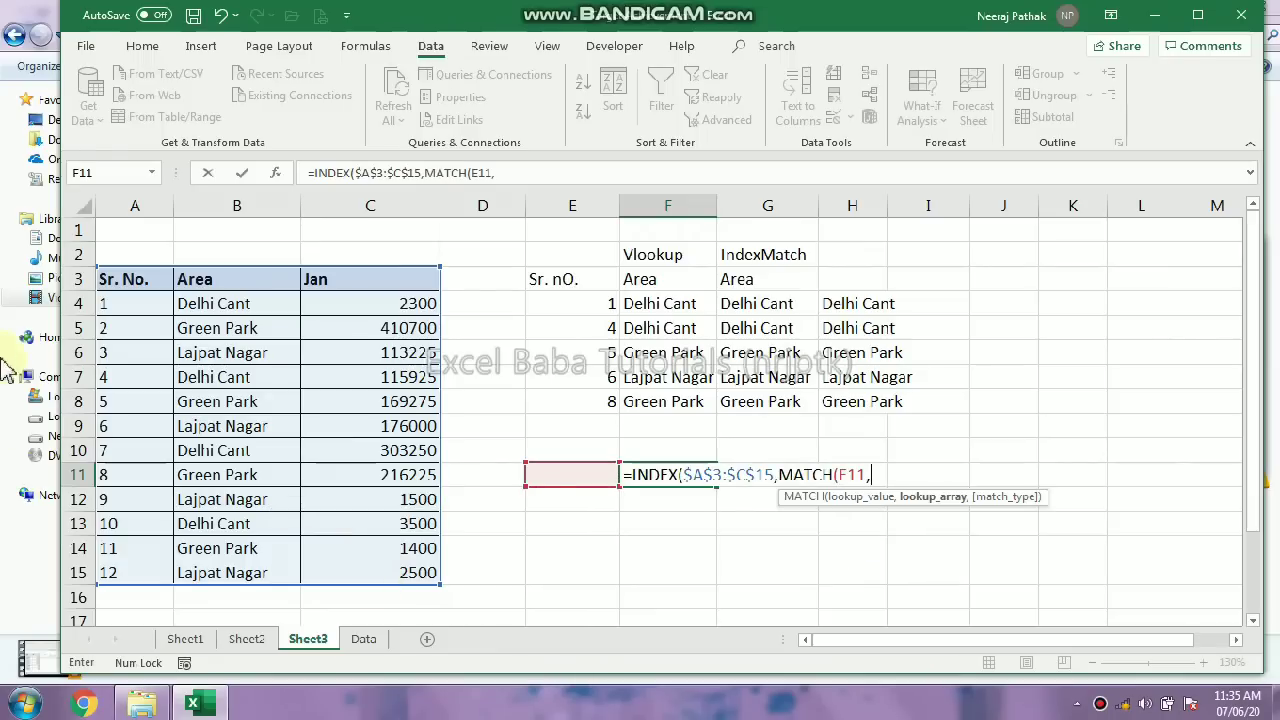
left_click_drag(106, 279, 157, 563)
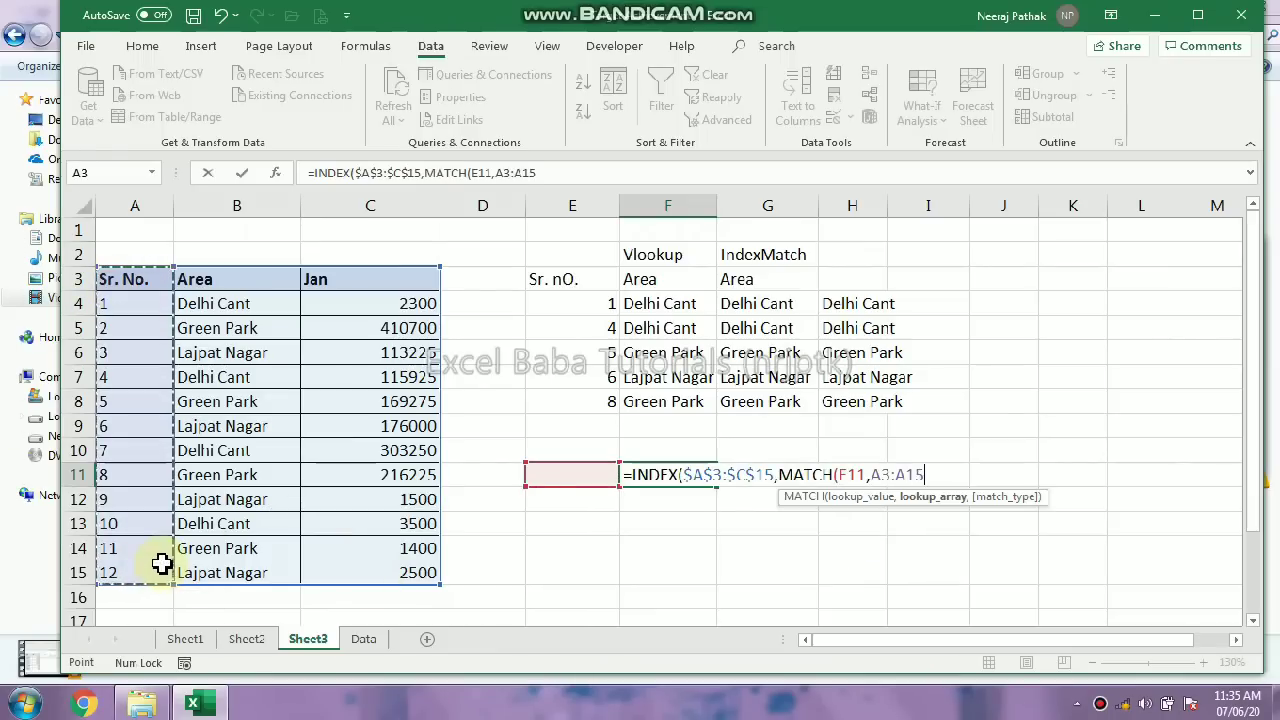
key("F4")
type(",0),mat")
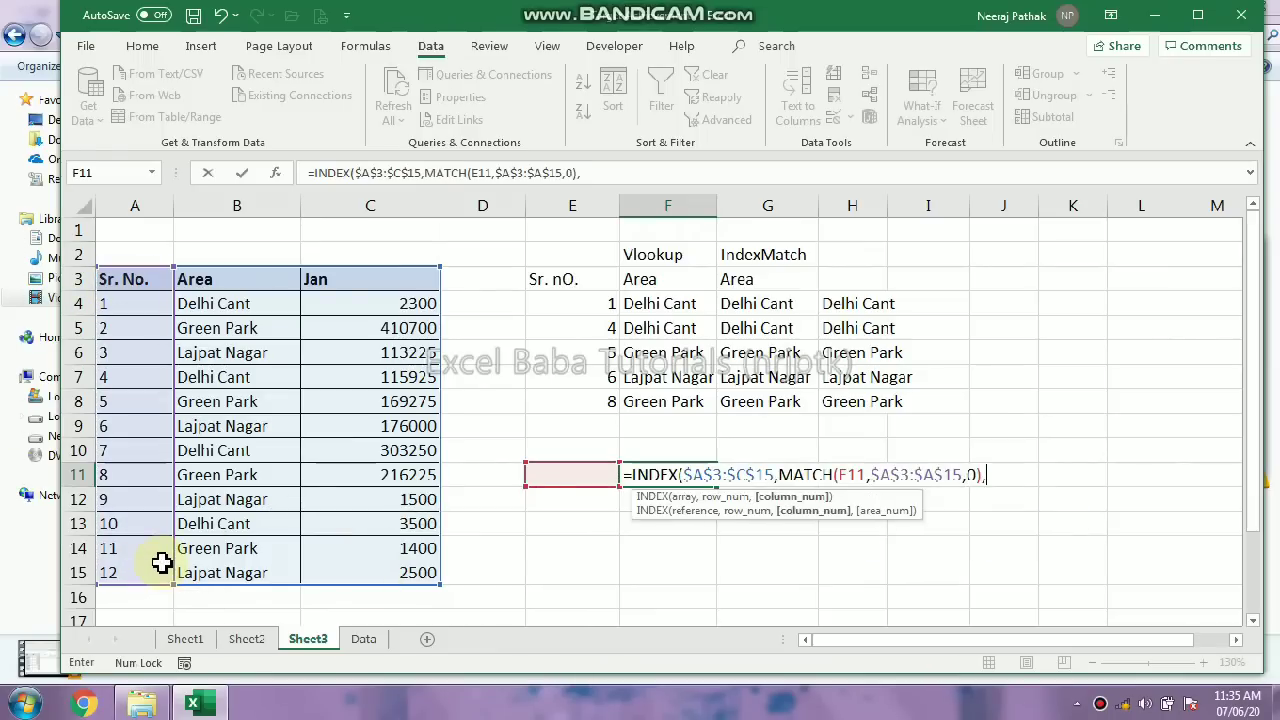
Complete the F11 formula with a MATCH of F10 in the locked header range $A$3:$C$3, match type 0, as the column number
key("Tab")
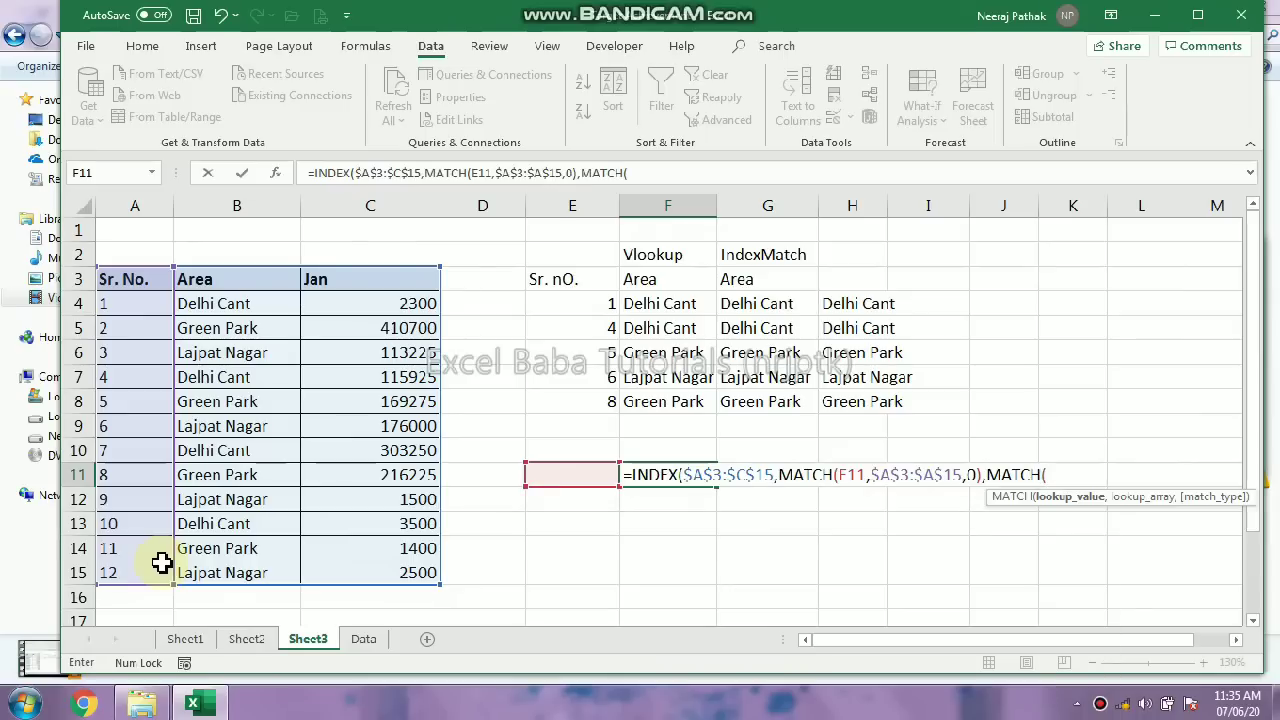
left_click(670, 450)
type(",")
left_click_drag(140, 280, 389, 283)
key("F4")
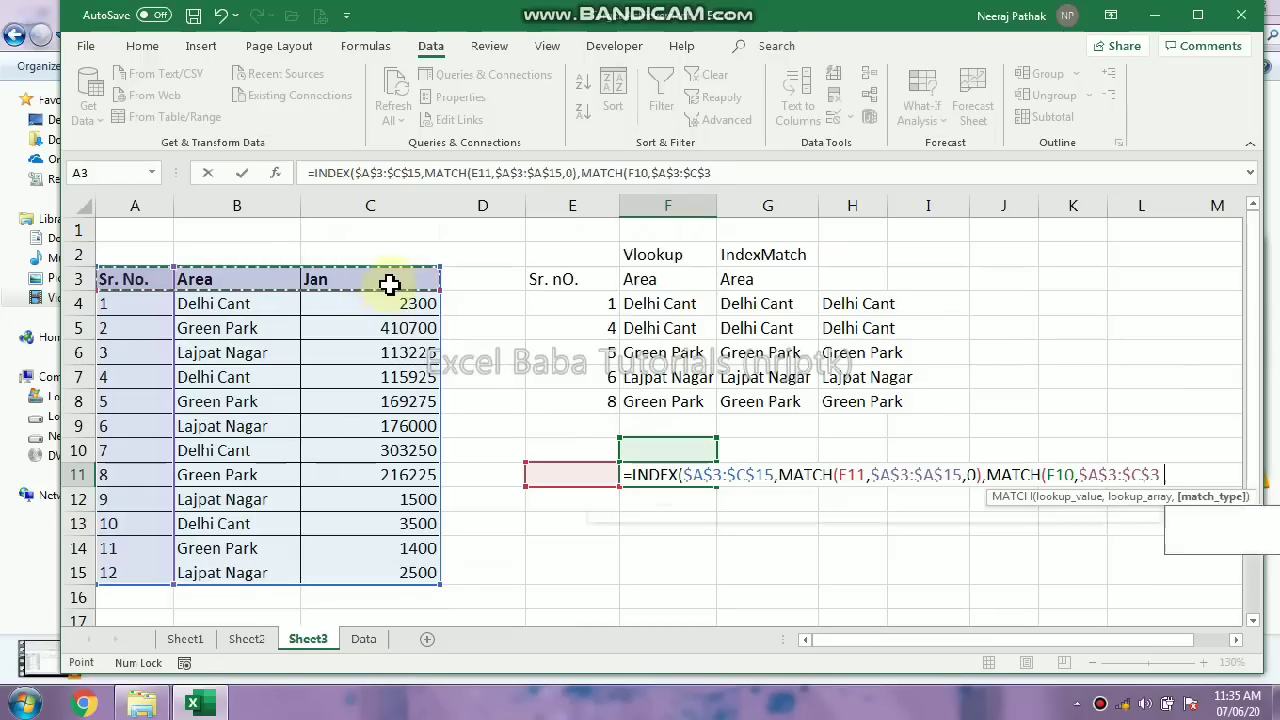
type(",0)")
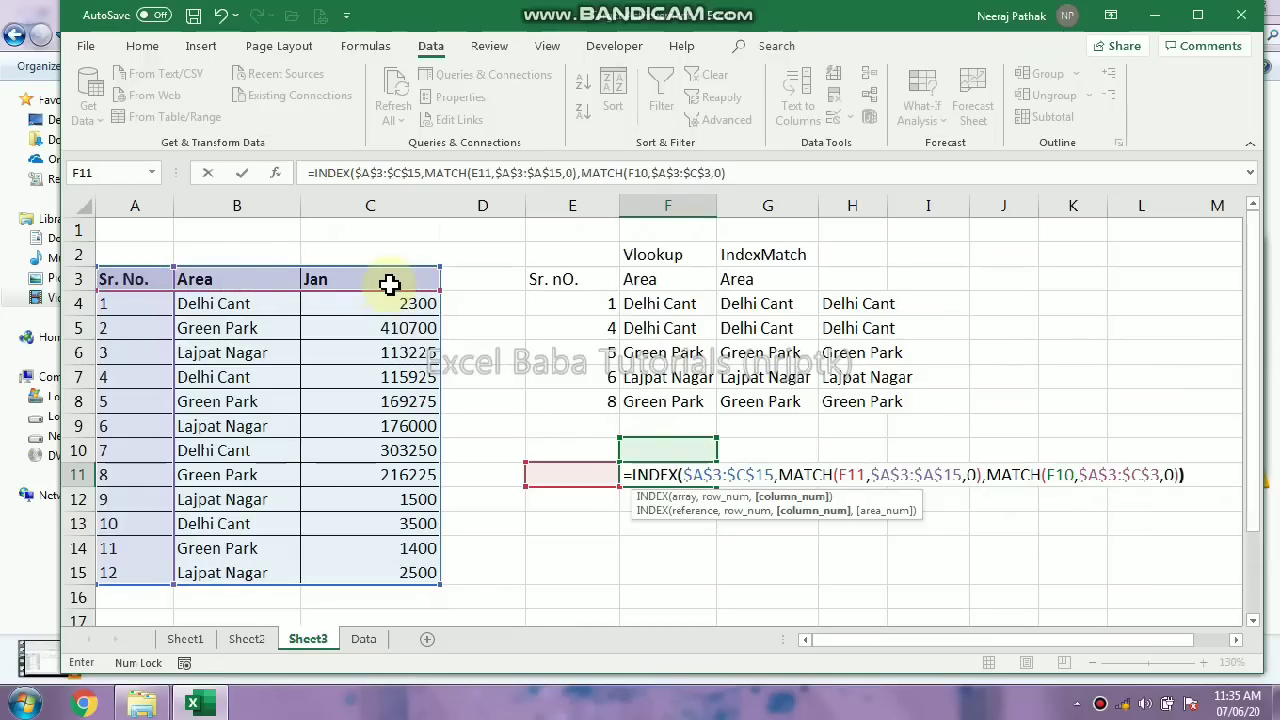
key("ctrl+Return")
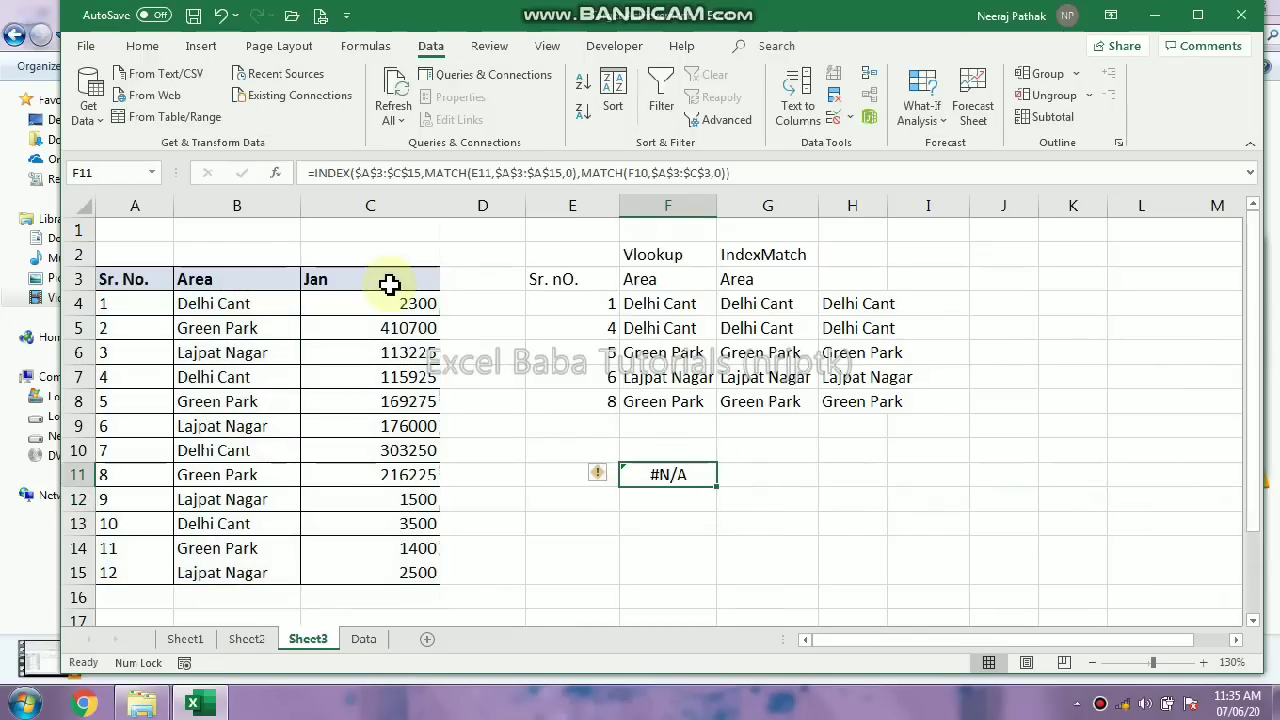
Choose 5 from the E11 dropdown and Area from the F10 dropdown to test the two-way lookup
key("Left")
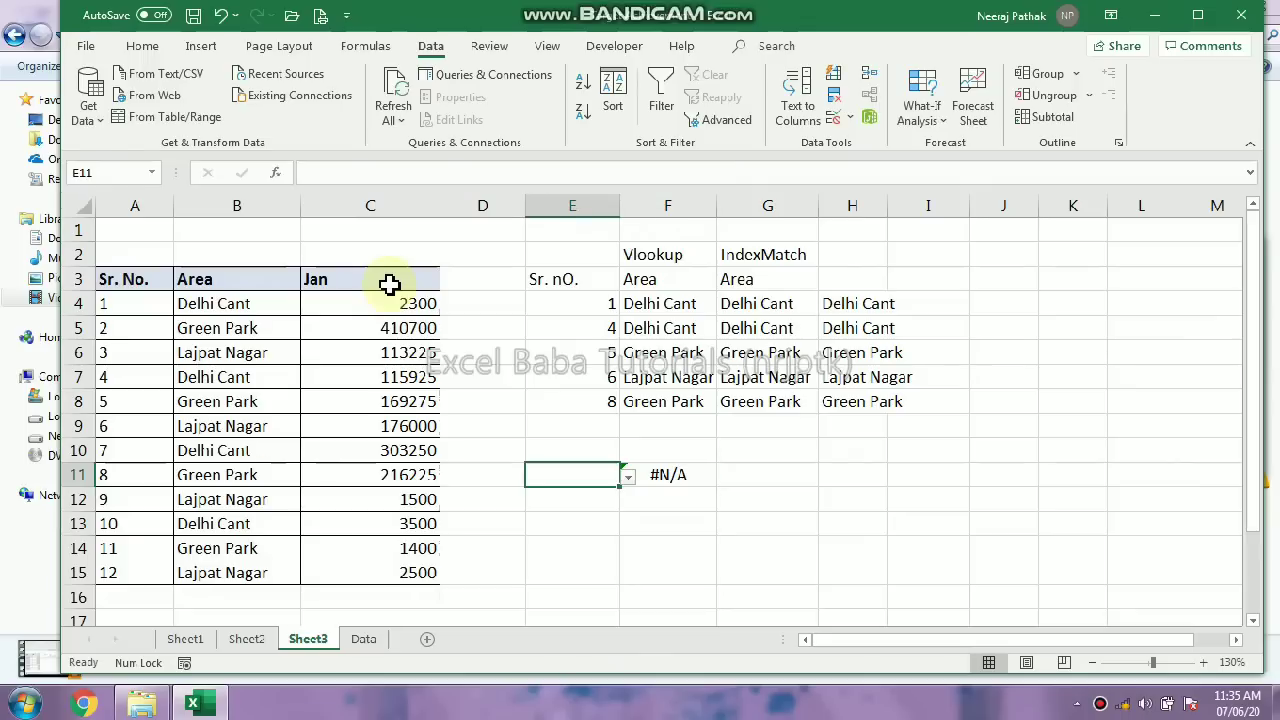
left_click(627, 478)
left_click(560, 565)
left_click(694, 449)
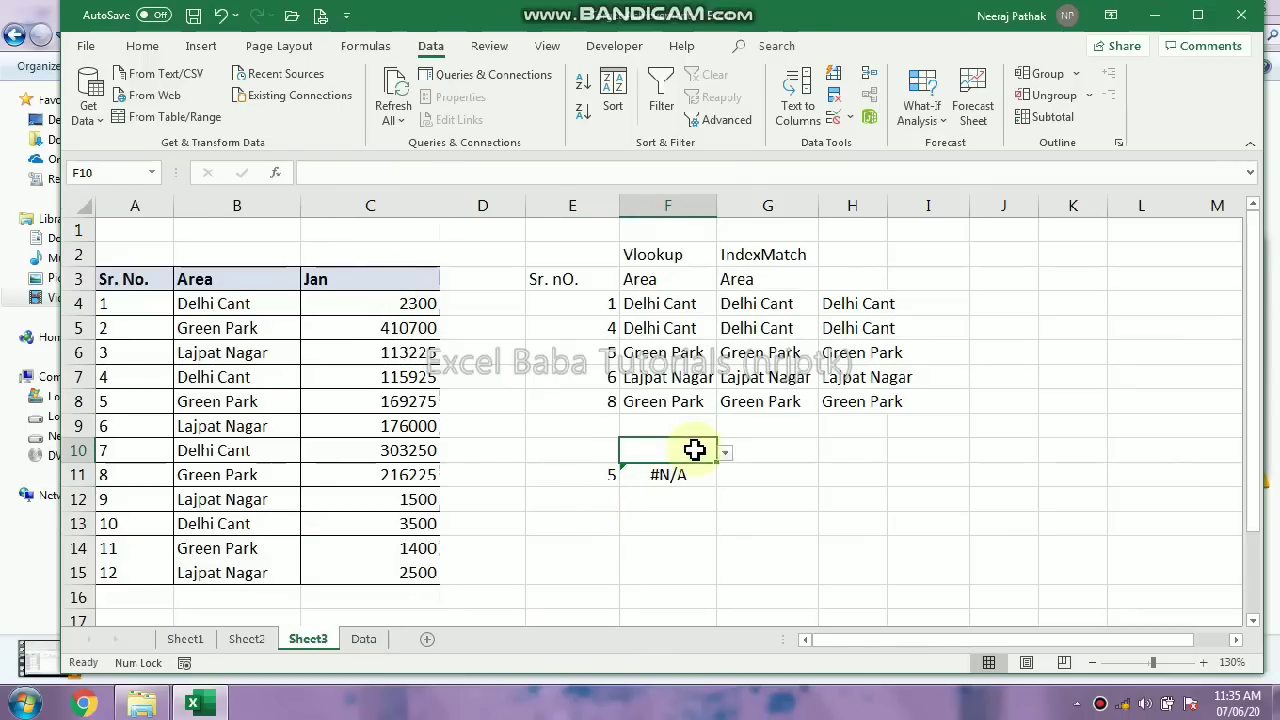
left_click(725, 455)
left_click(700, 488)
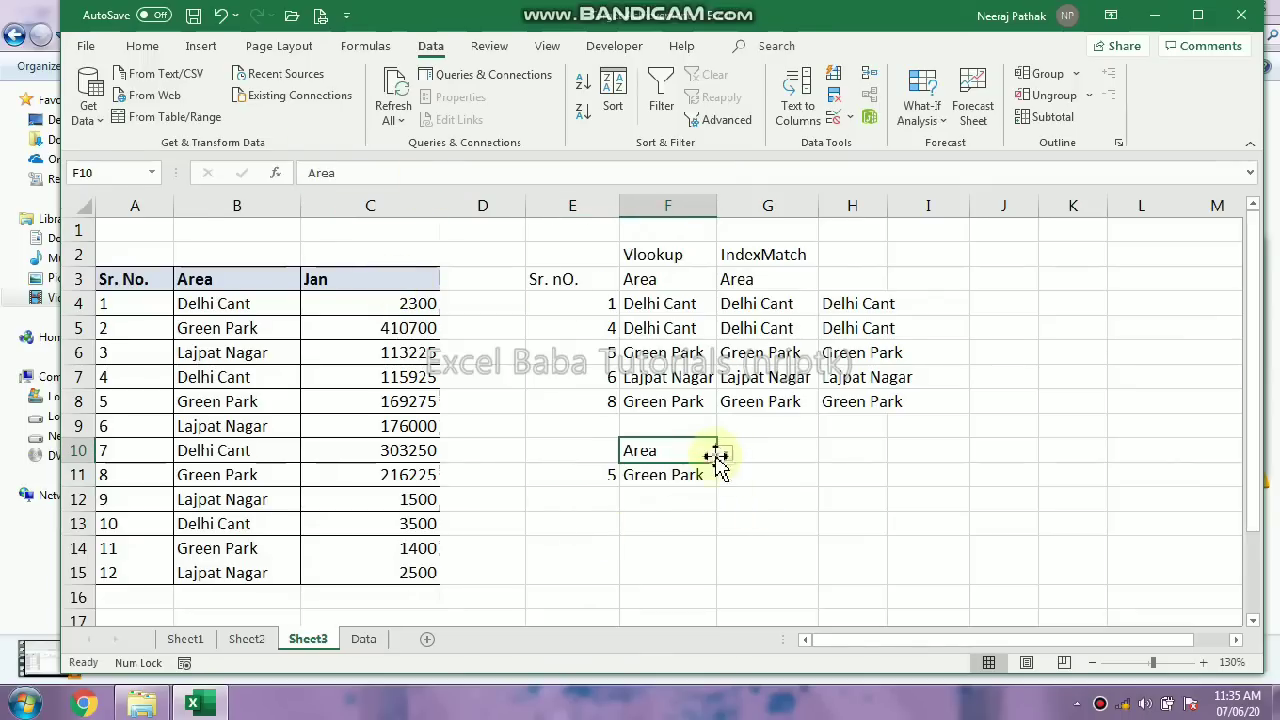
Test other headers in the F10 dropdown, choosing Jan and after it the first header in the list
left_click(725, 455)
left_click(656, 505)
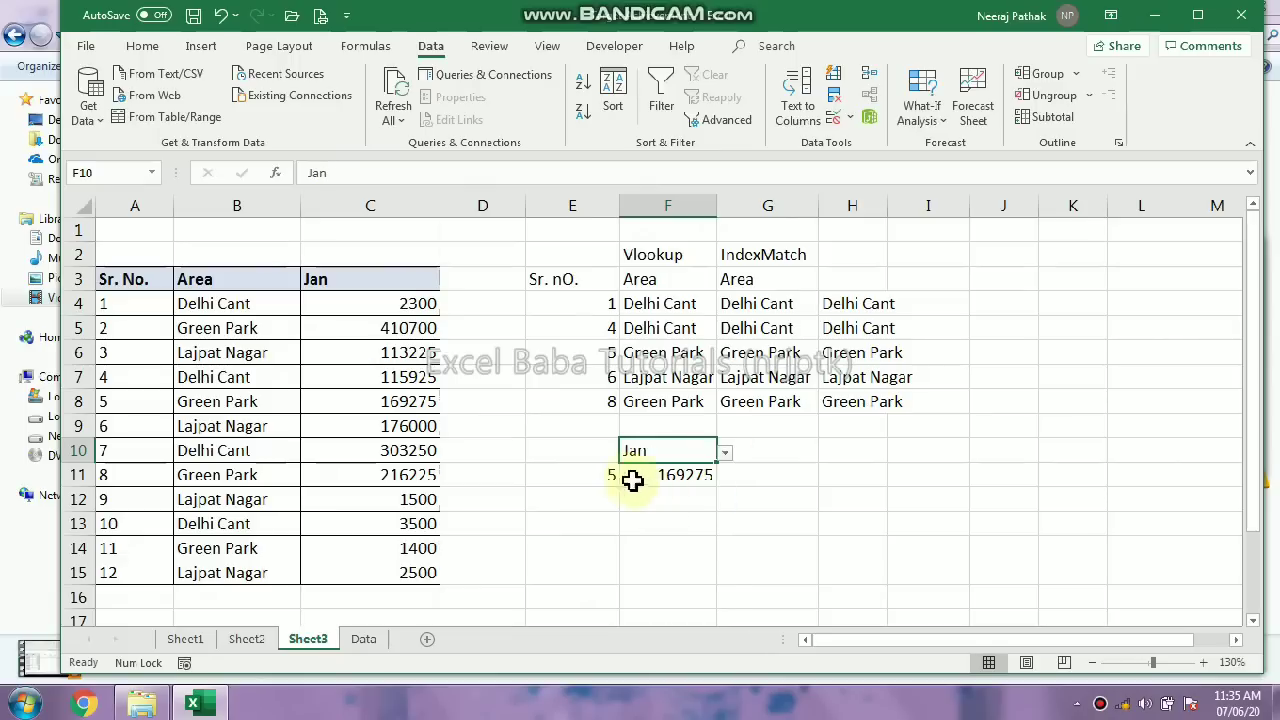
left_click(724, 453)
left_click(688, 469)
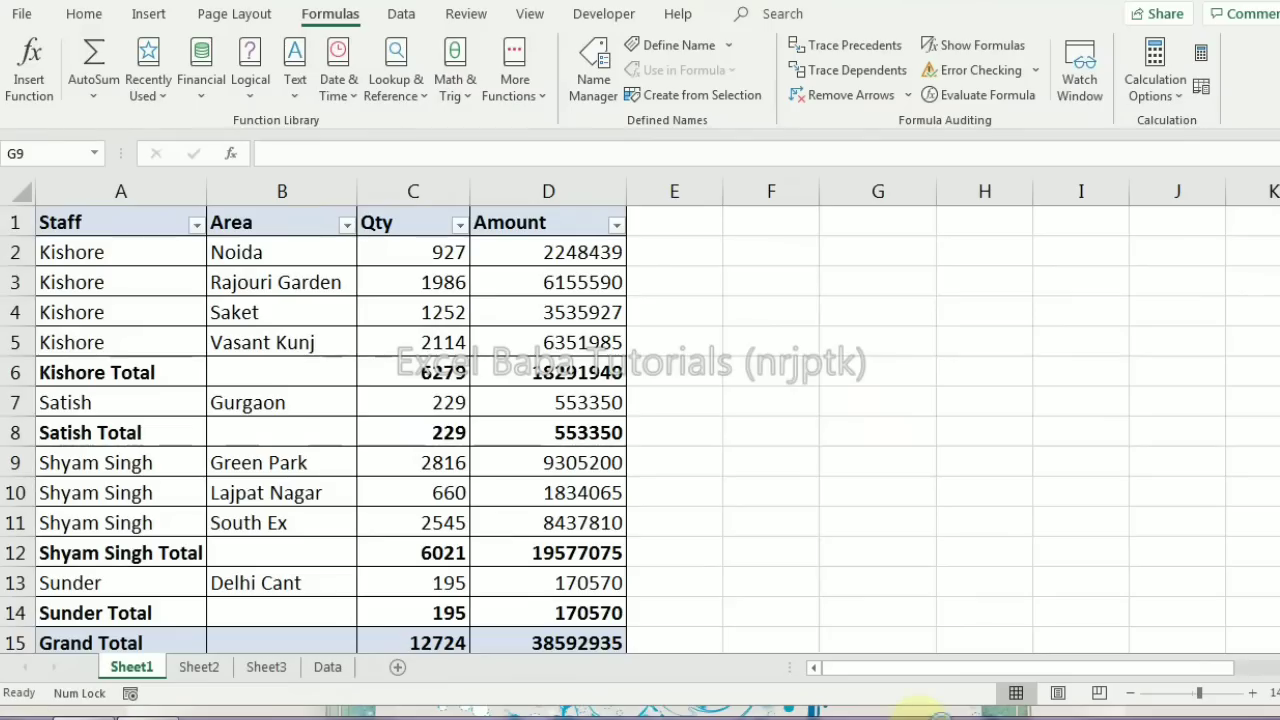
On Sheet1, enter the staff name from the Saket row in F2 and Saket in G2 as the two lookup criteria
left_click(89, 320)
left_click(573, 315)
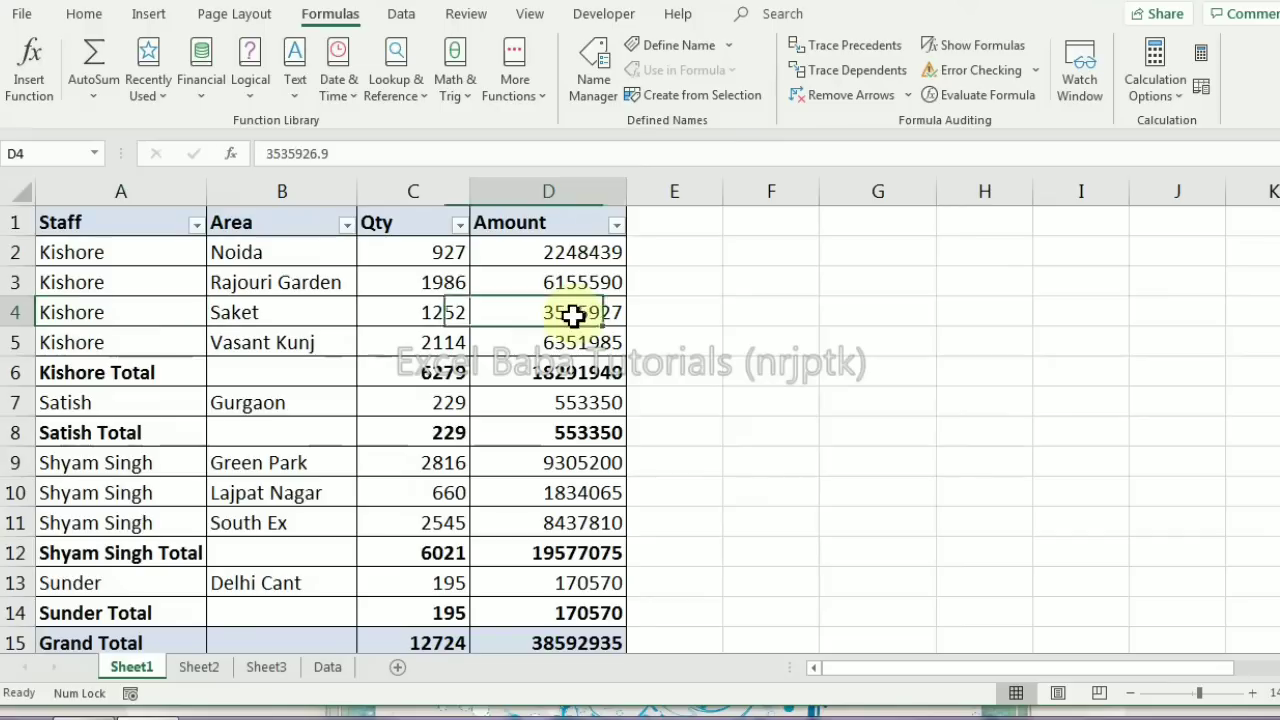
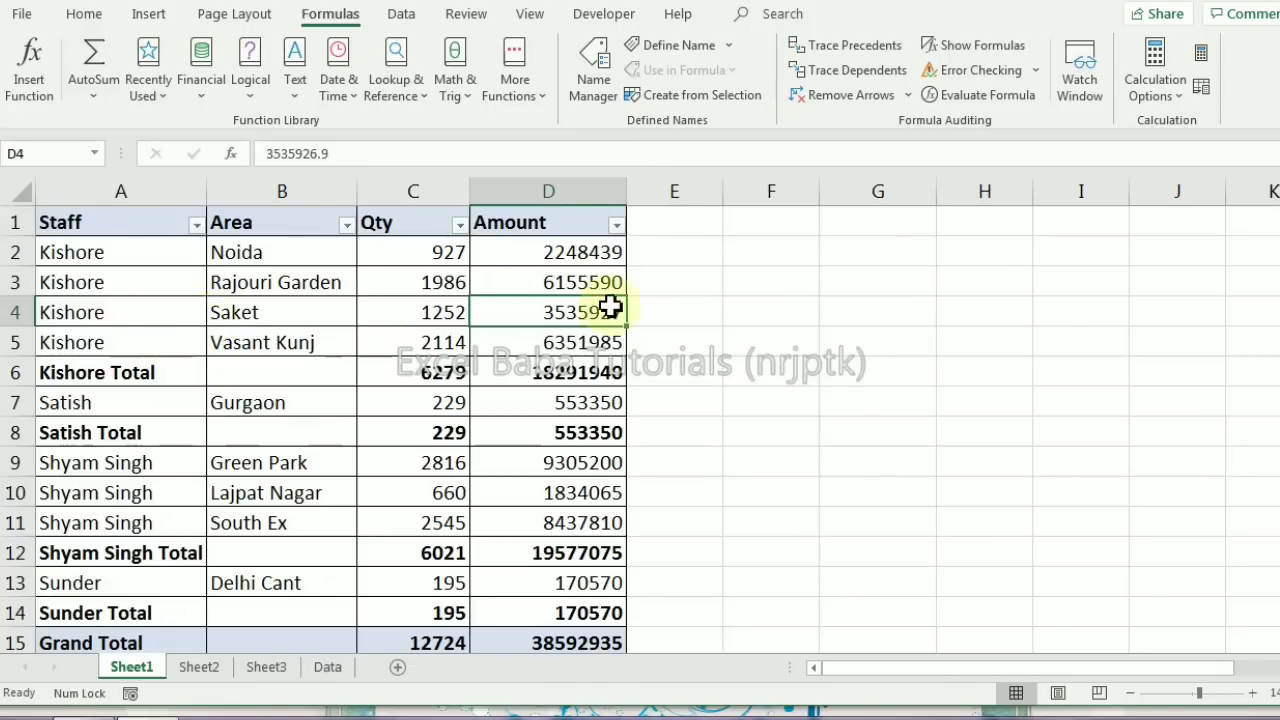
left_click(758, 258)
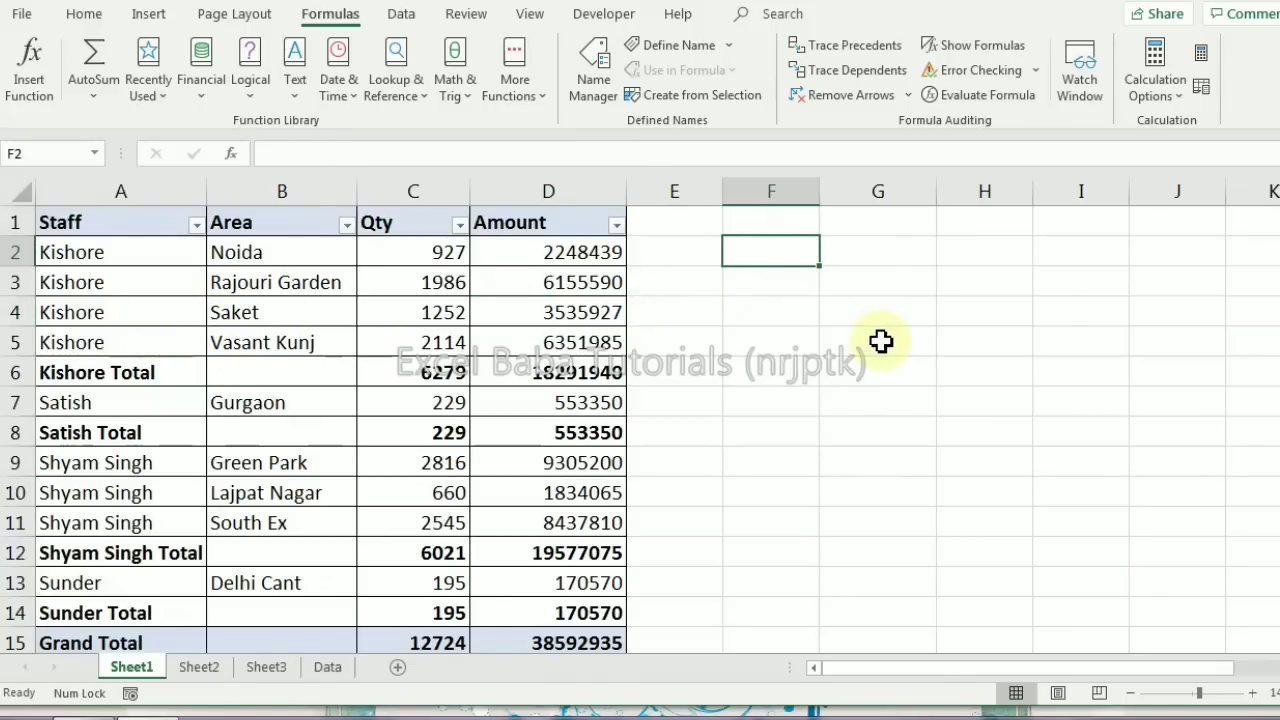
type("Kishore")
key("Tab")
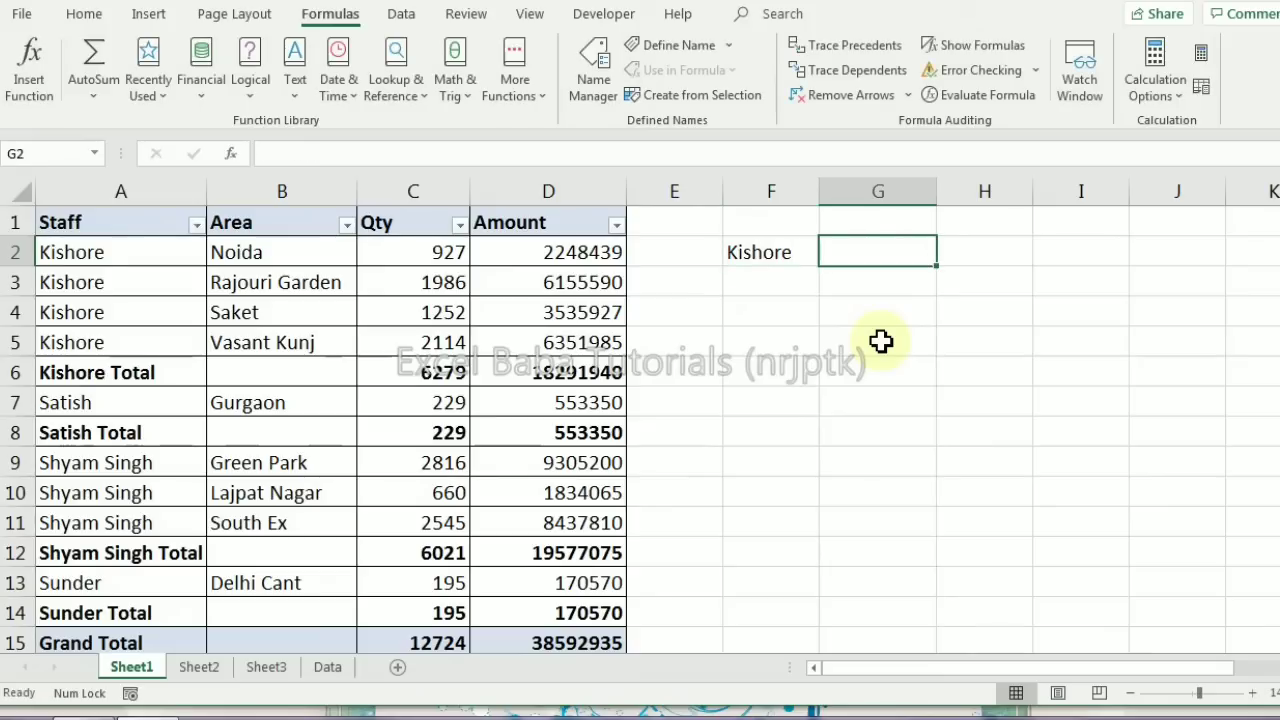
type("Saket")
key("Return")
Start an INDEX formula in G4
key("Down")
key("Right")
type("=in")
key("Tab")
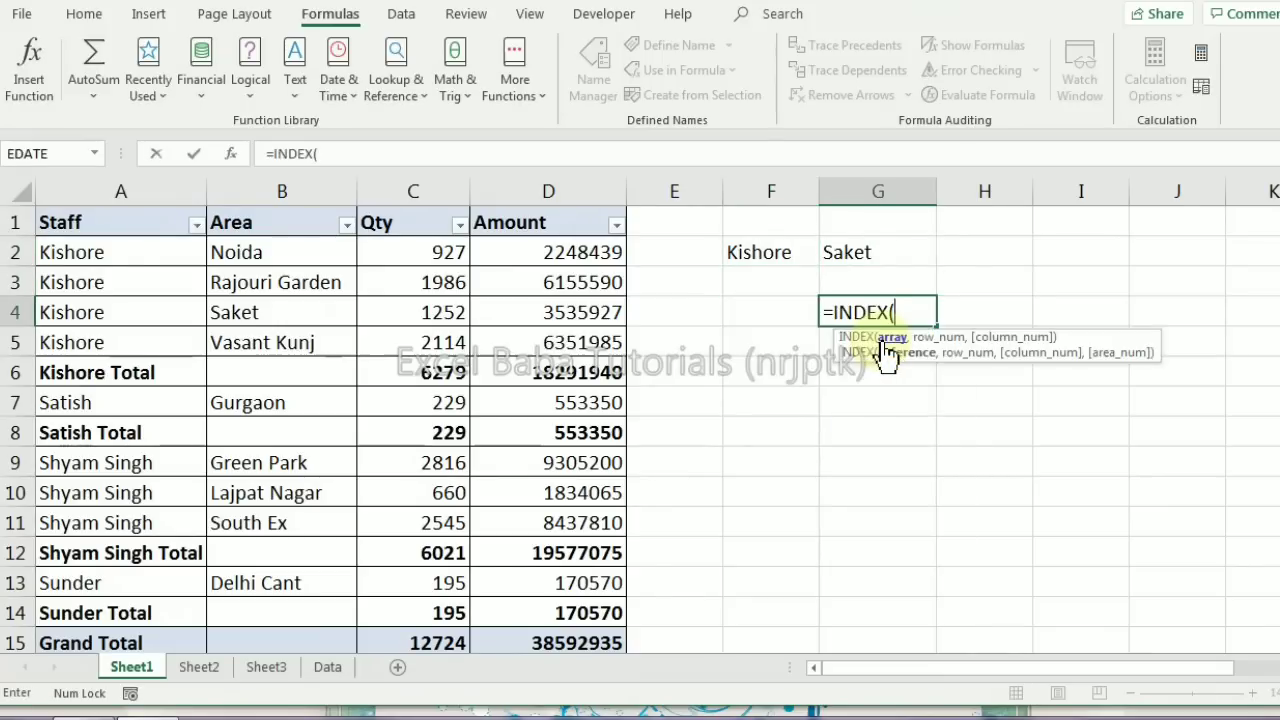
left_click_drag(546, 223, 555, 641)
left_click_drag(117, 224, 557, 641)
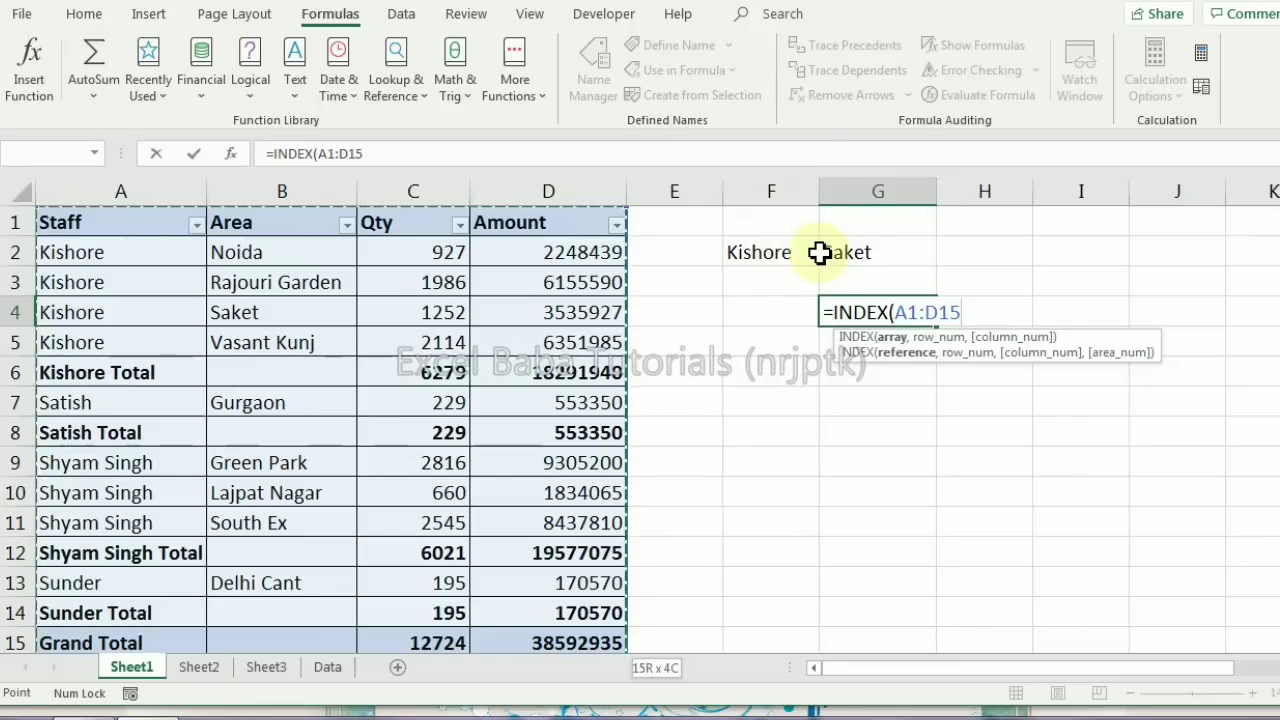
type(",,")
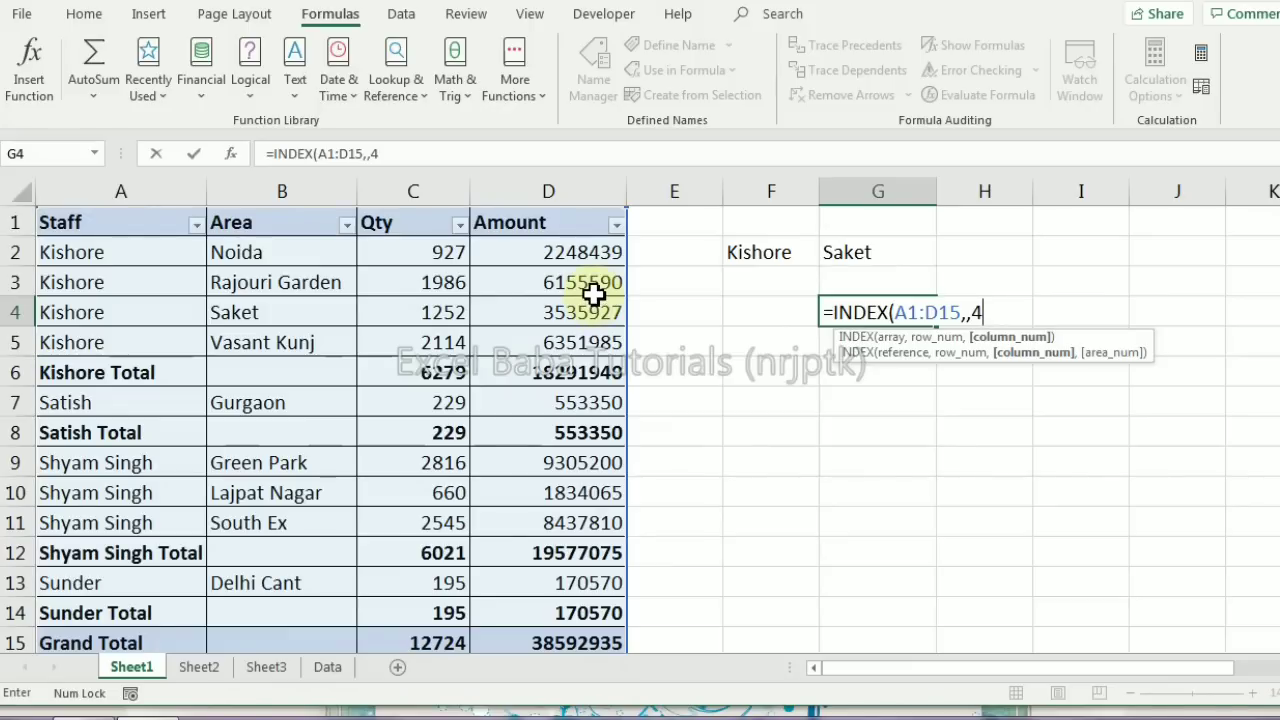
type("4")
key("BackSpace")
key("BackSpace")
key("BackSpace")
key("BackSpace")
key("BackSpace")
key("BackSpace")
key("BackSpace")
key("BackSpace")
key("BackSpace")
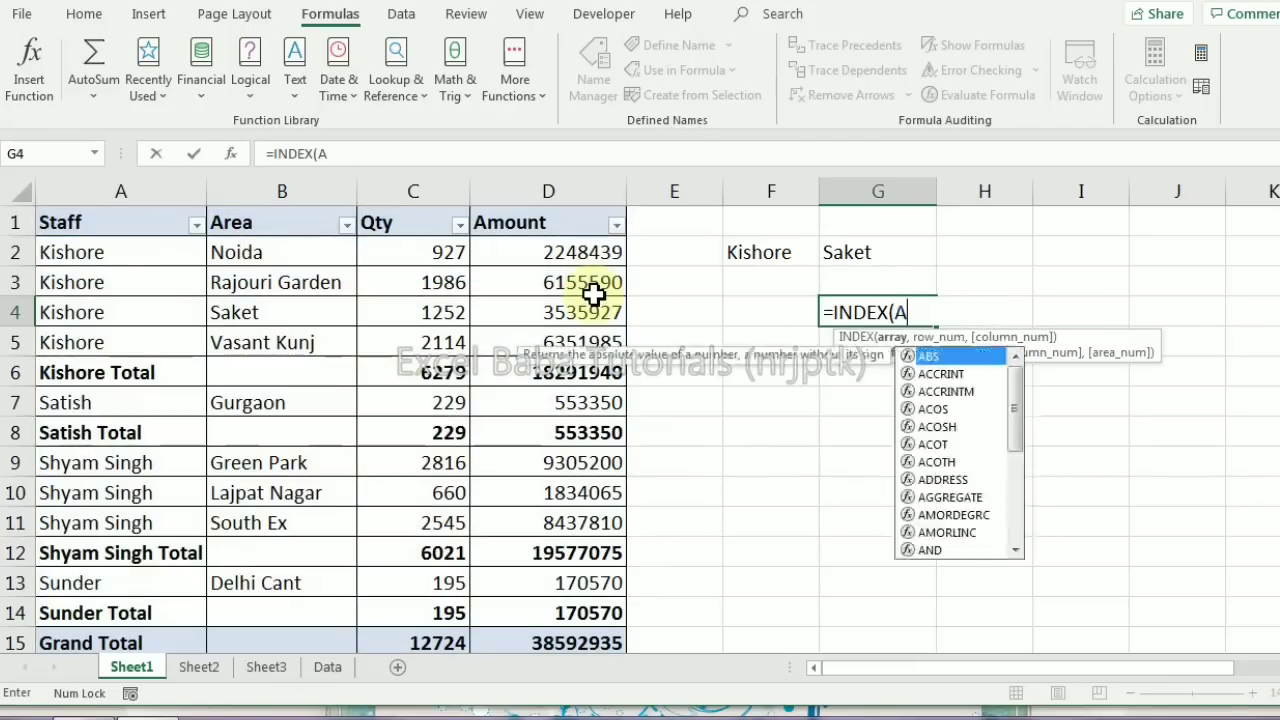
Set the INDEX array in G4 to the locked Amount range $D$1:$D$15
left_click_drag(546, 222, 560, 620)
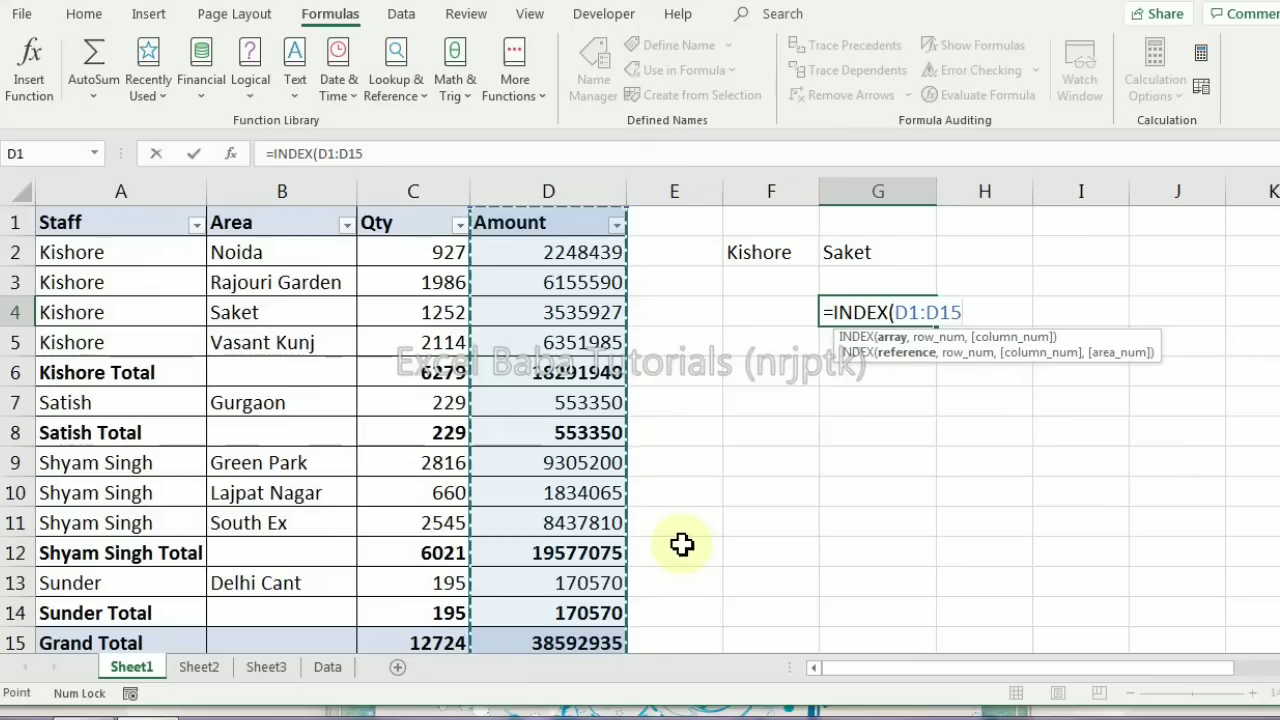
key("F4")
type(",")
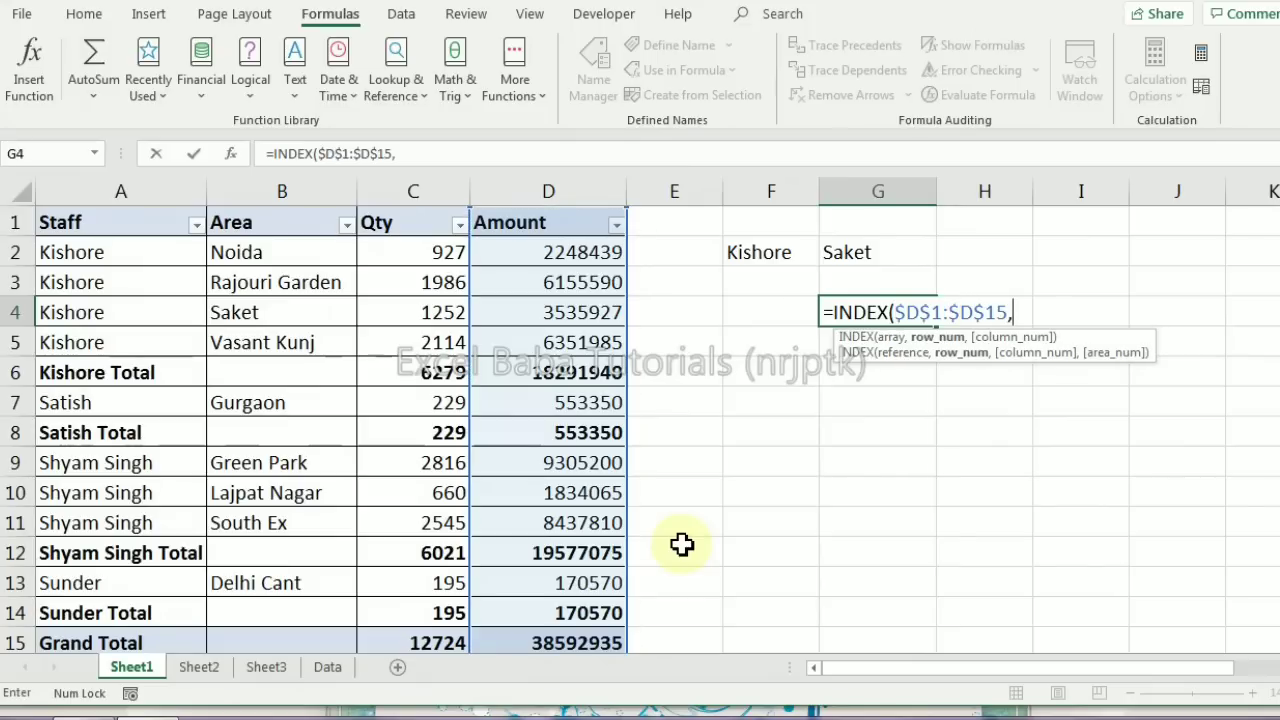
Nest a MATCH as the row number, with the two locked criteria joined as $F$2&$G$2 for its lookup value
type("m")
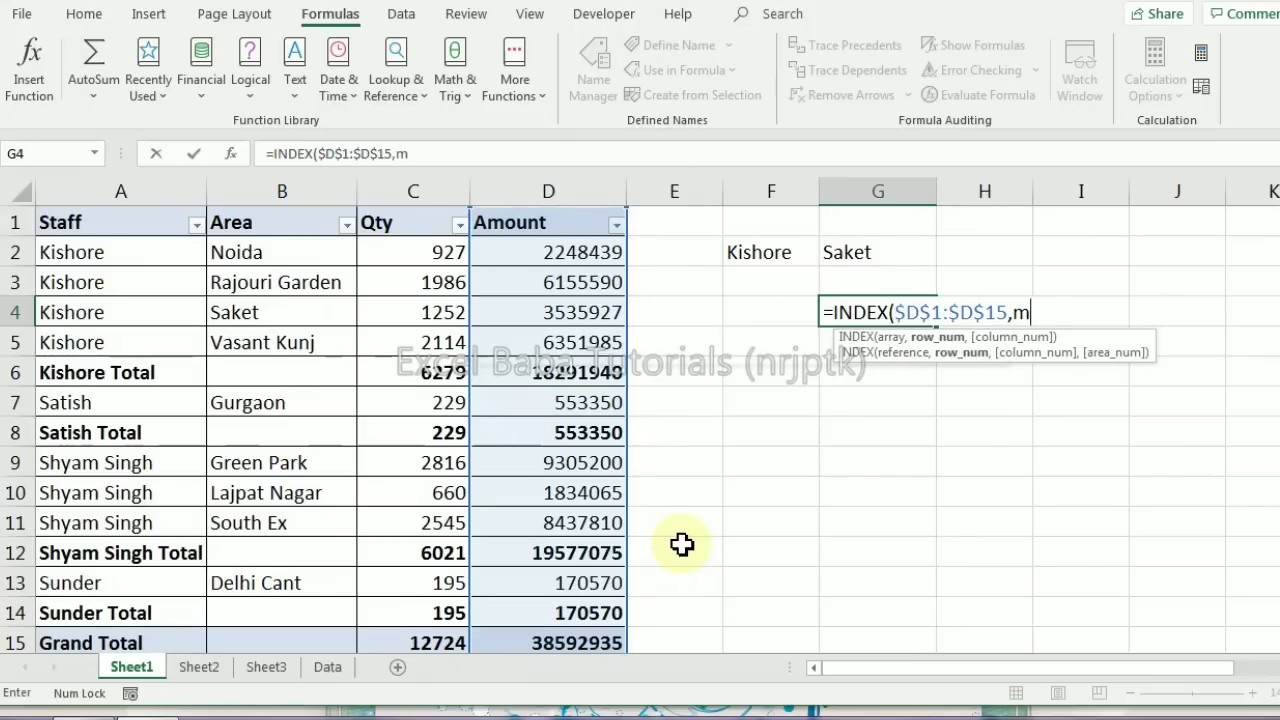
key("Tab")
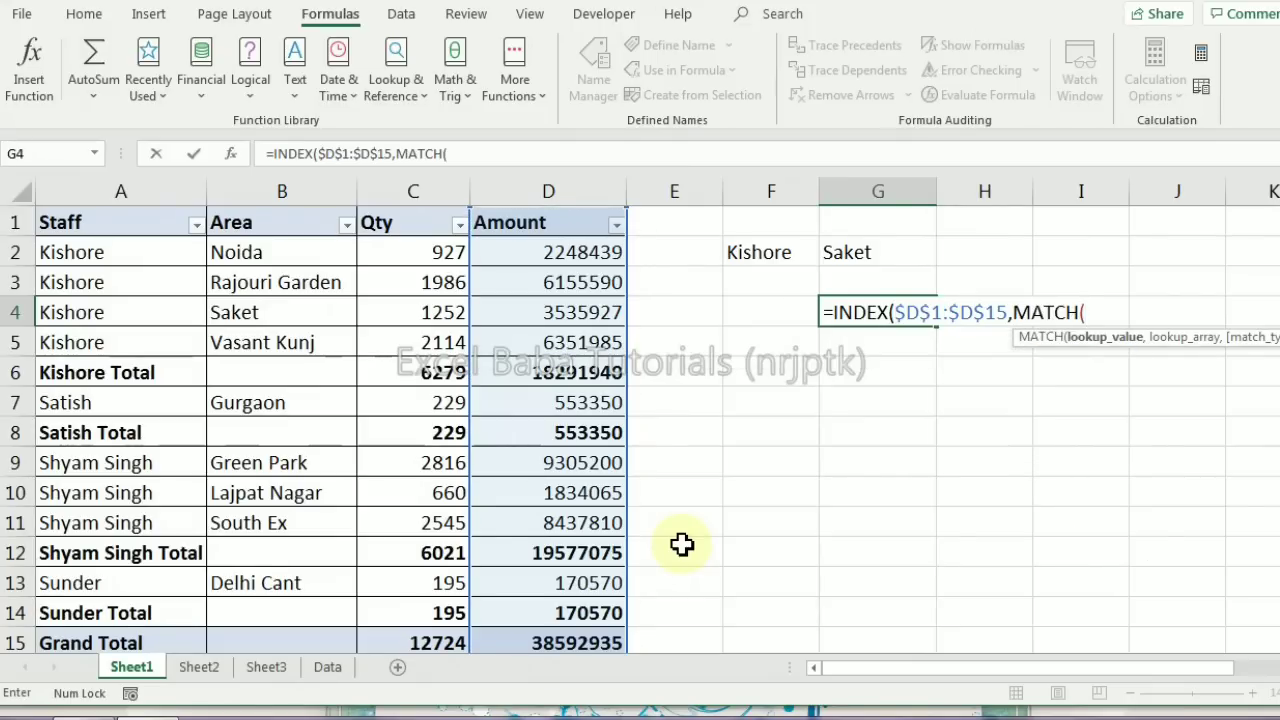
left_click(760, 252)
key("F4")
type("&")
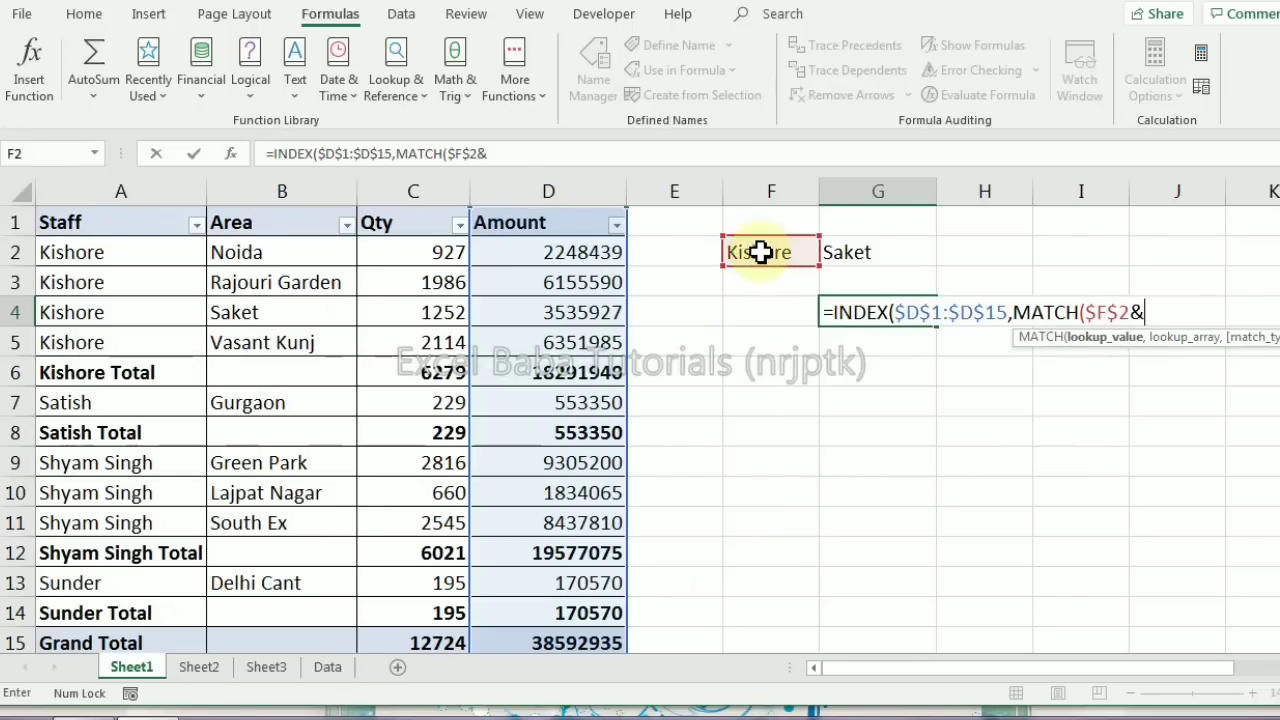
left_click(860, 252)
key("F4")
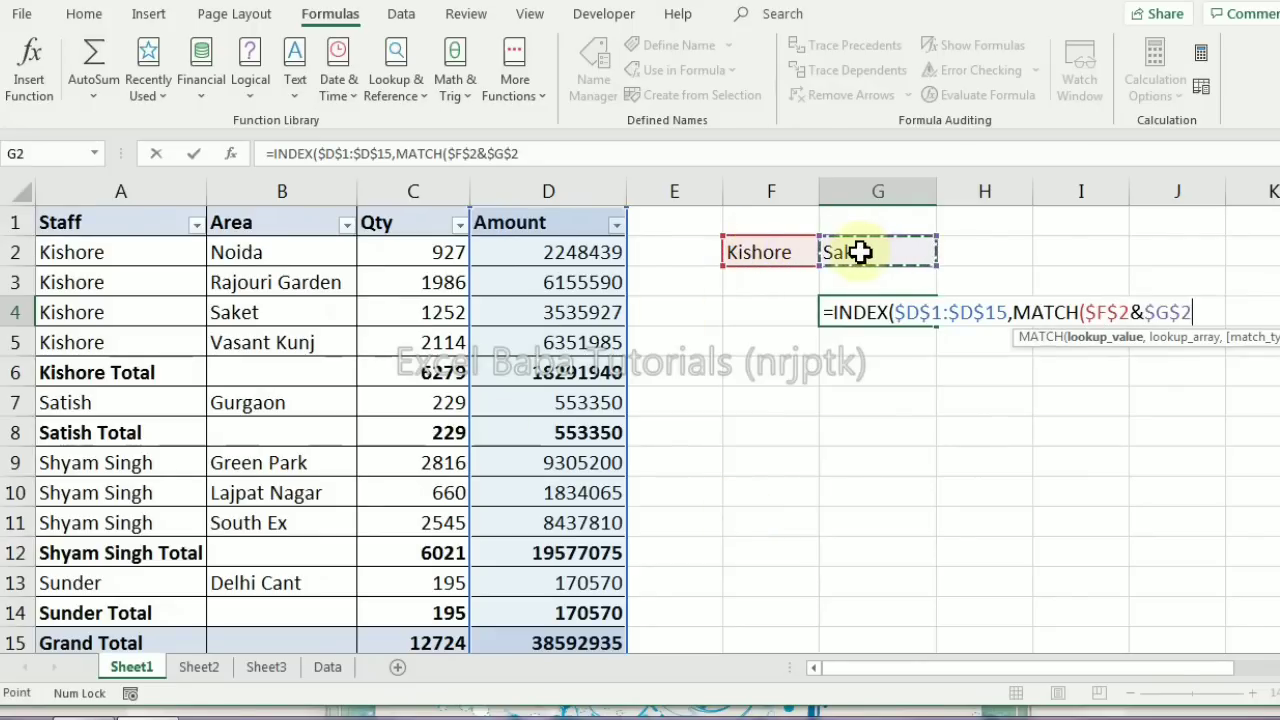
type(",")
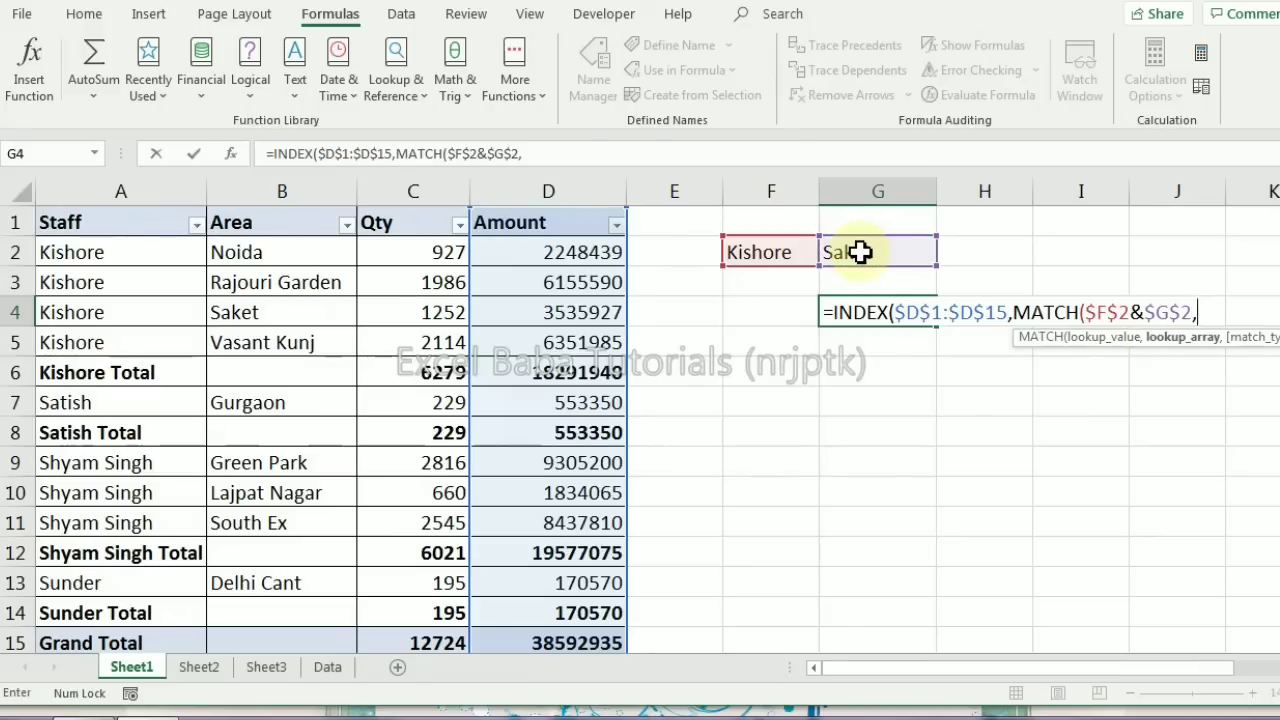
Set the MATCH lookup array in G4 to the locked Staff and Area ranges joined as $A$1:$A$15&$B$1:$B$15
left_click_drag(126, 223, 155, 612)
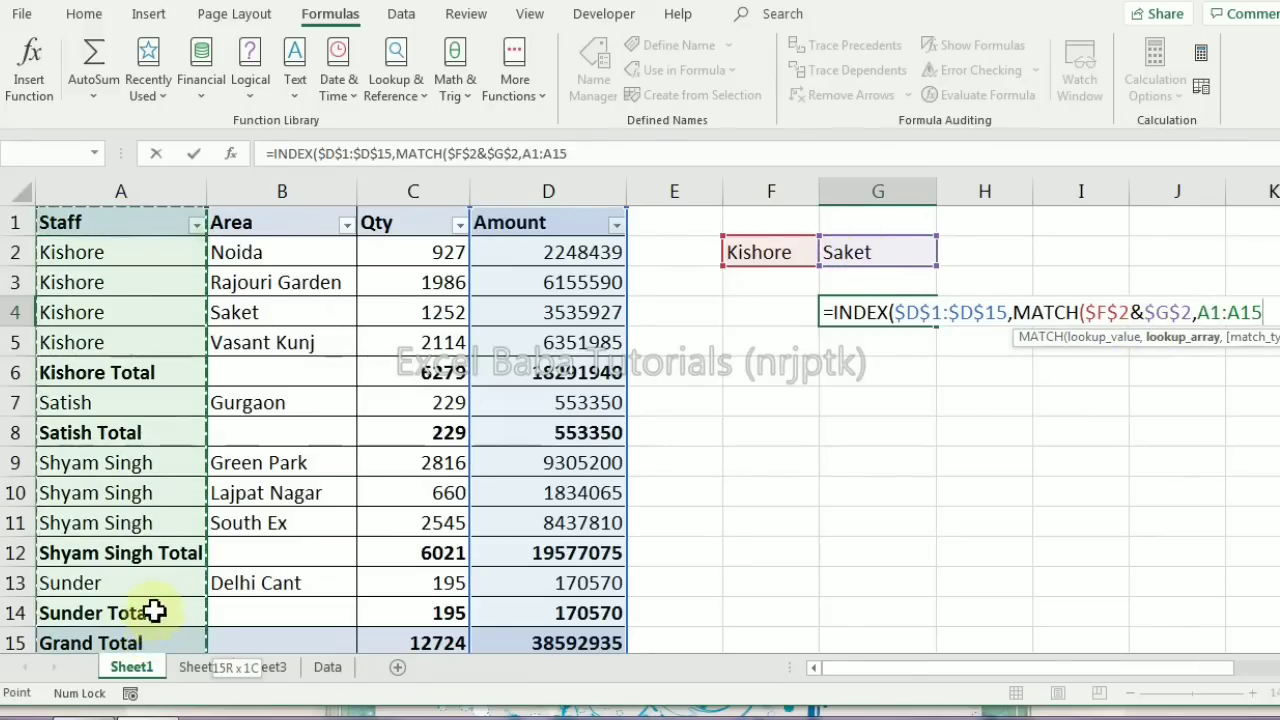
key("F4")
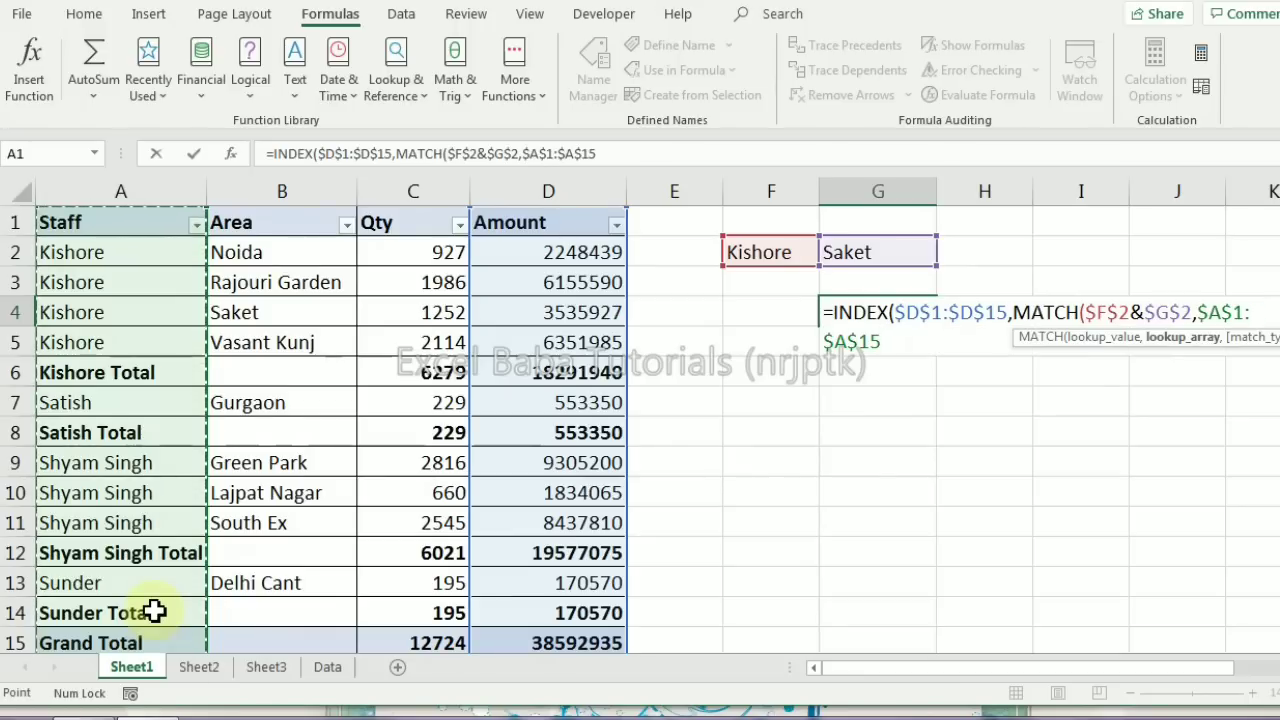
type("&")
left_click(255, 222)
left_click(277, 638, "shift")
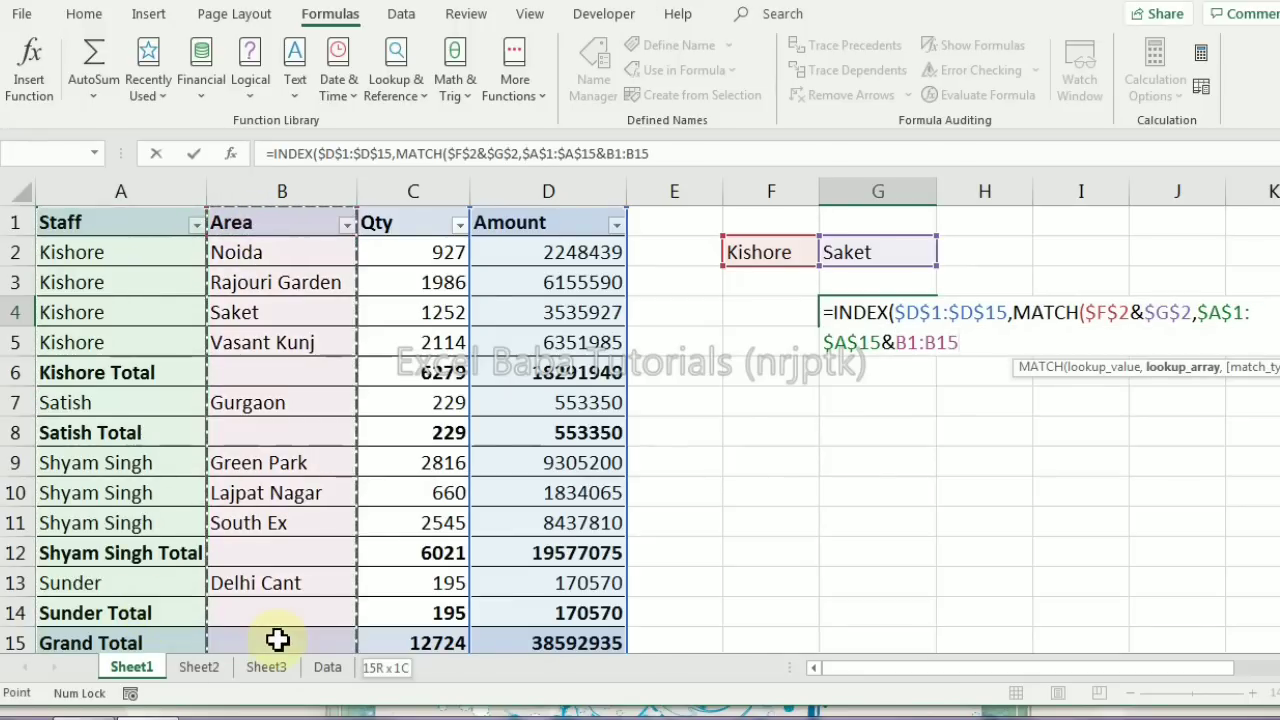
key("F4")
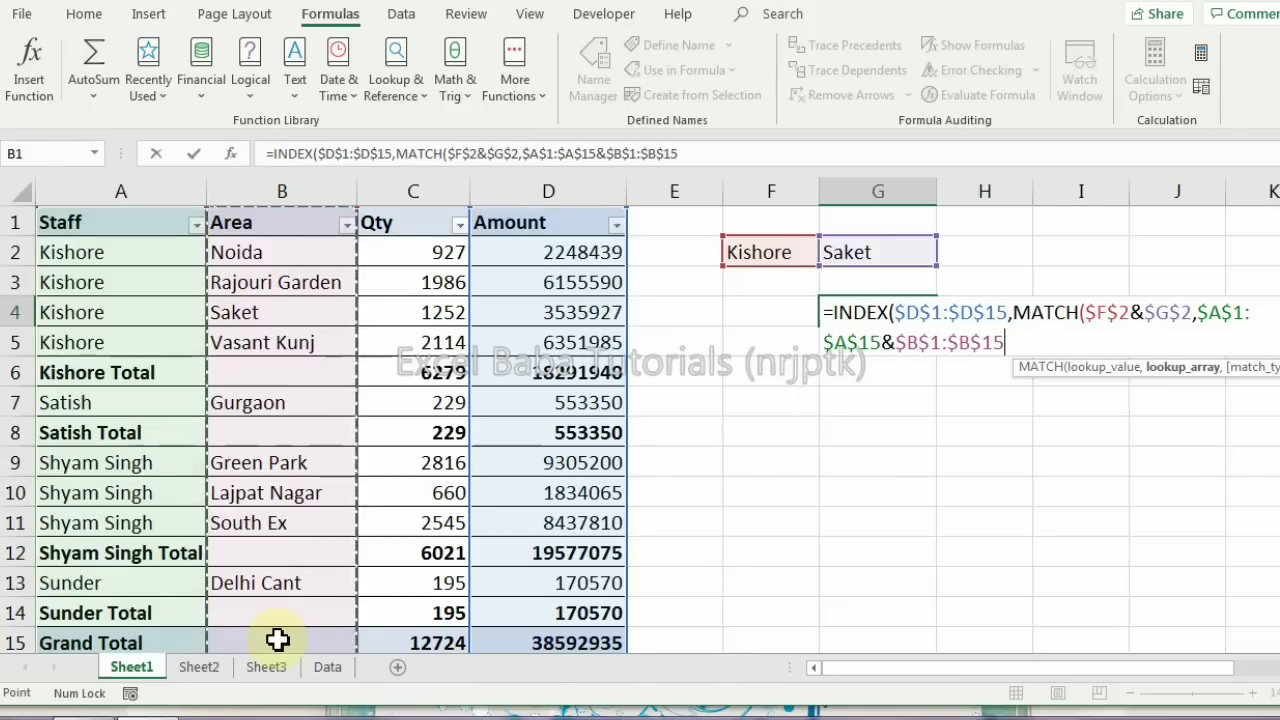
Complete the G4 formula with match type 0 and display its result without decimals
type(")")
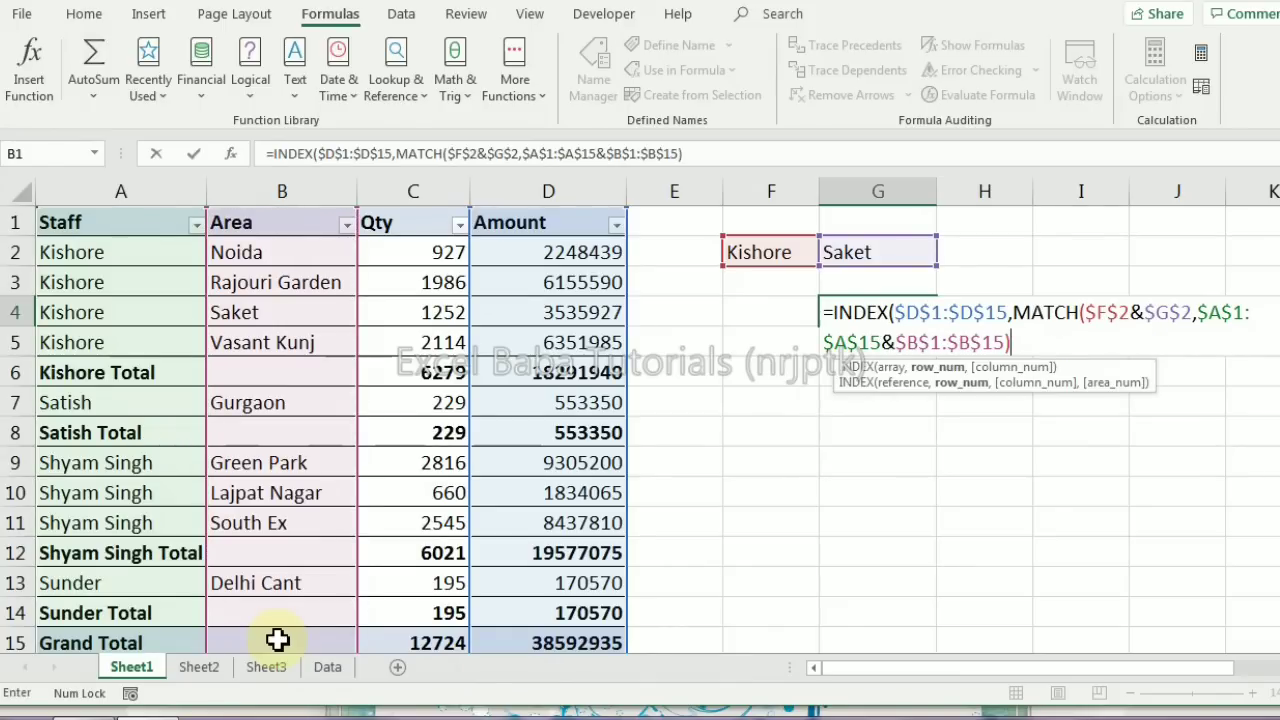
type(")")
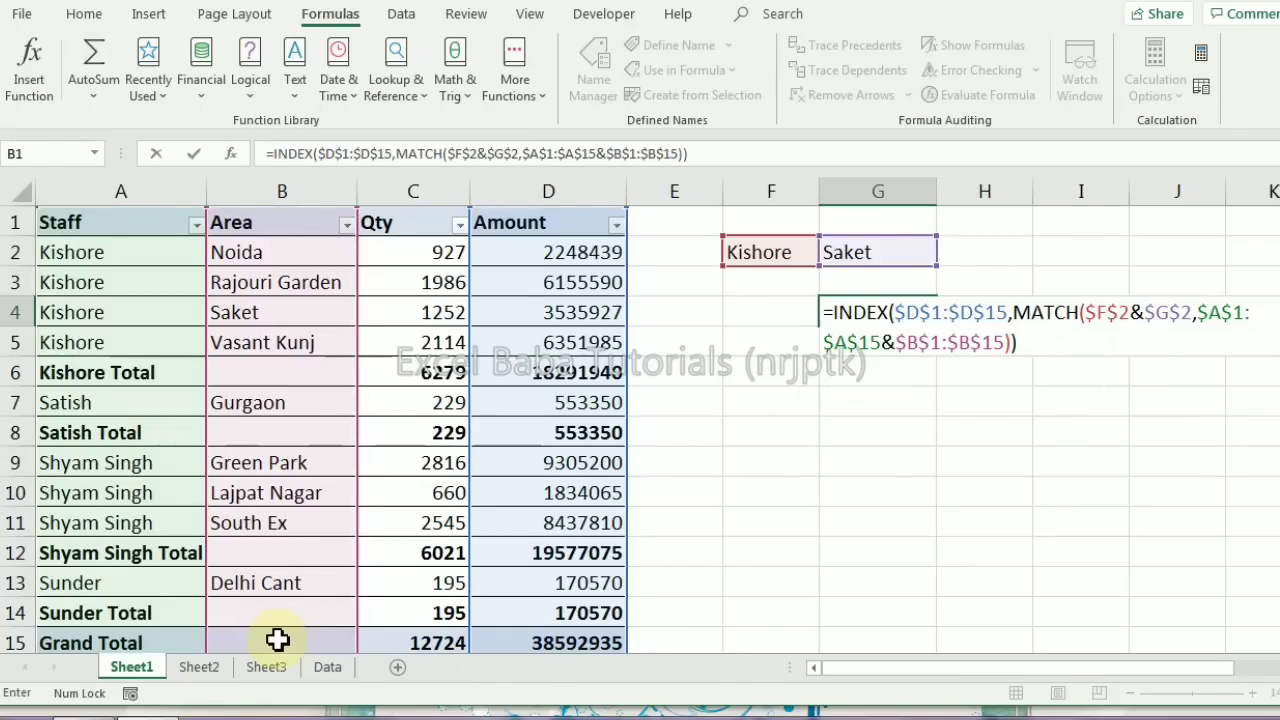
key("BackSpace")
key("BackSpace")
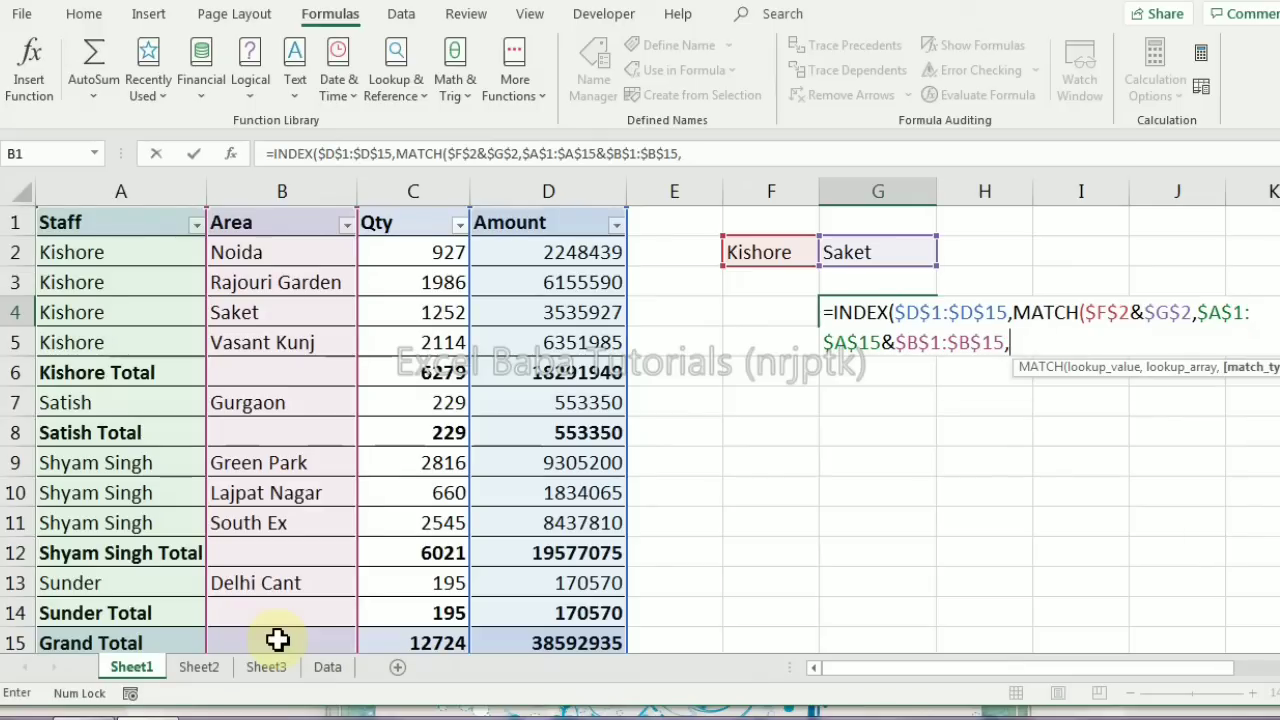
type(",0")
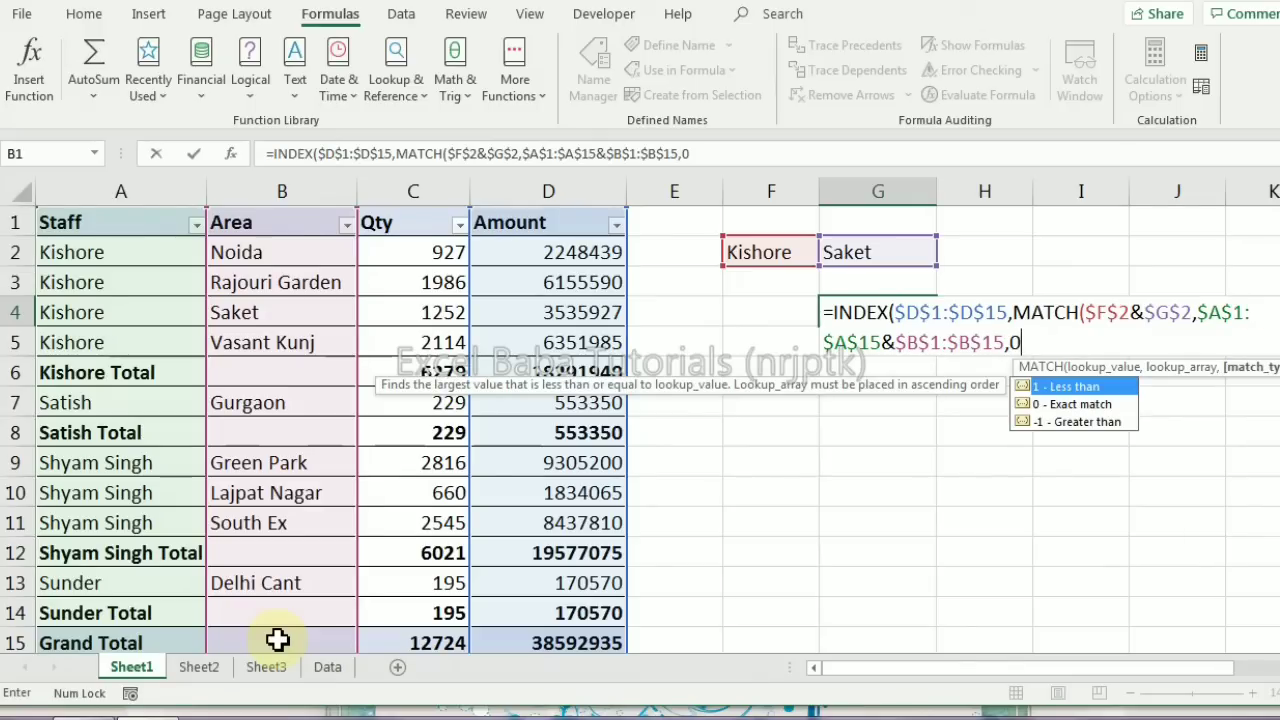
type("))")
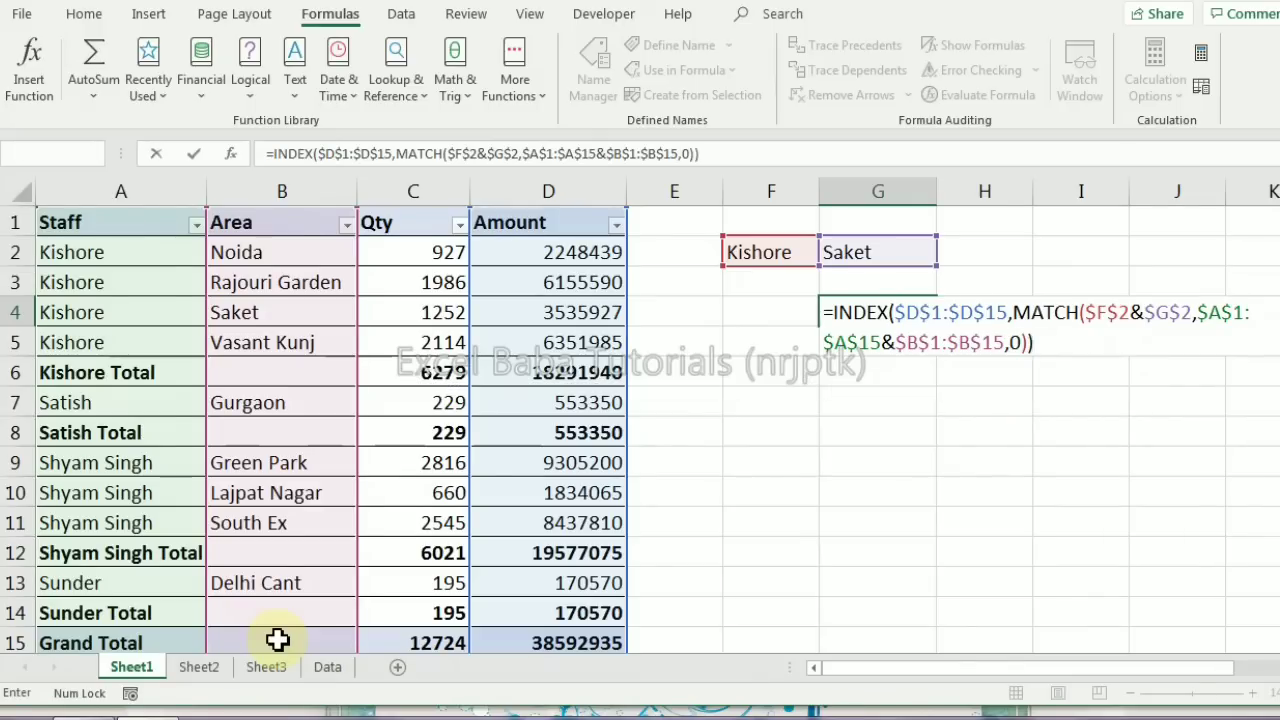
key("Return")
key("Up")
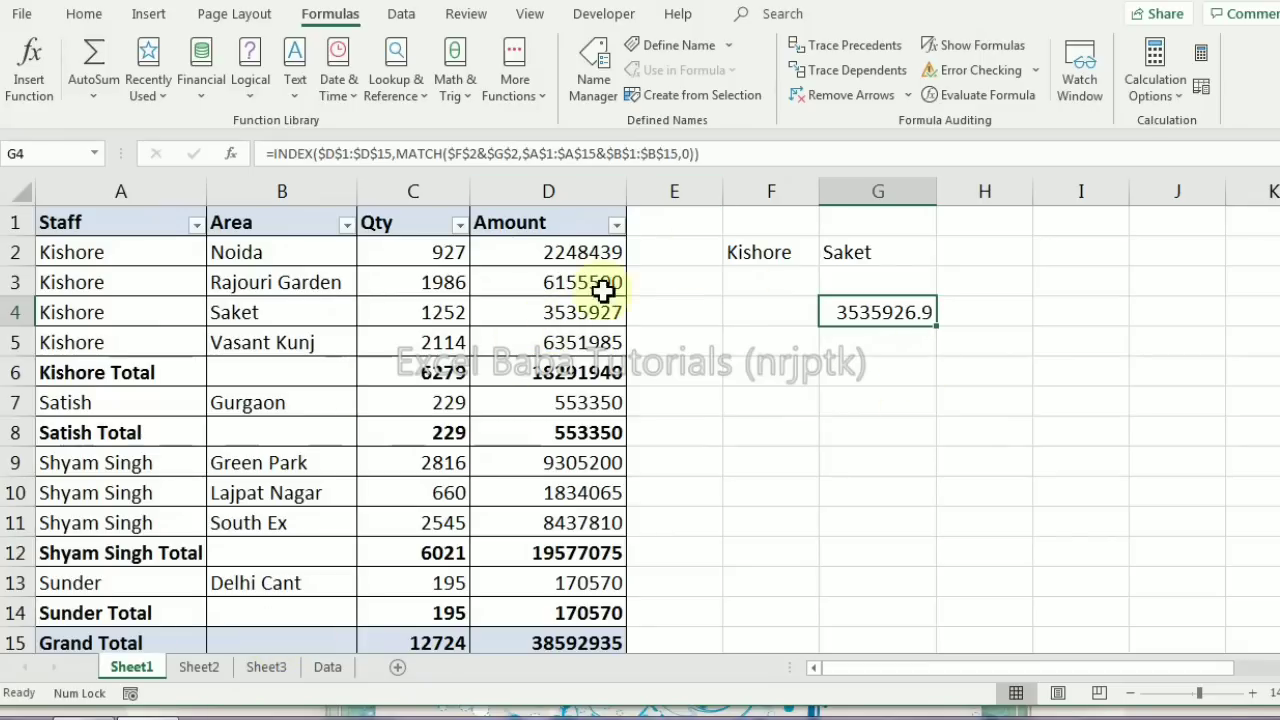
left_click(88, 16)
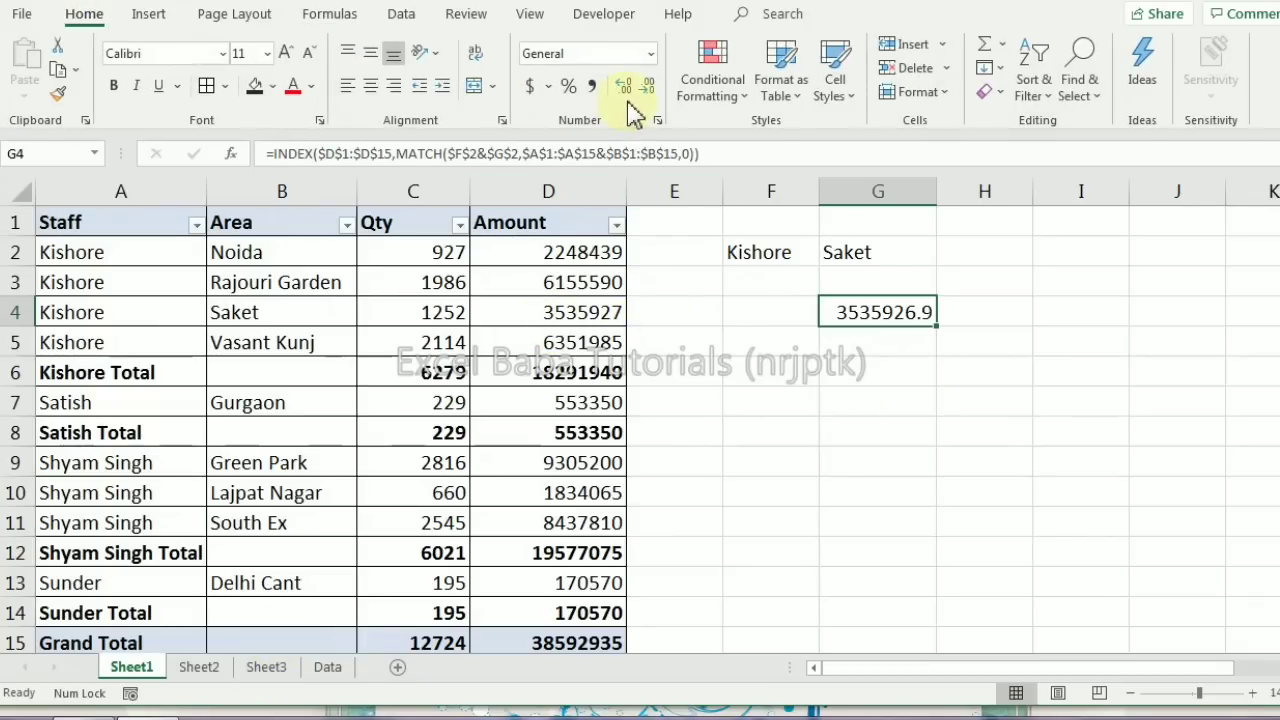
left_click(640, 86)
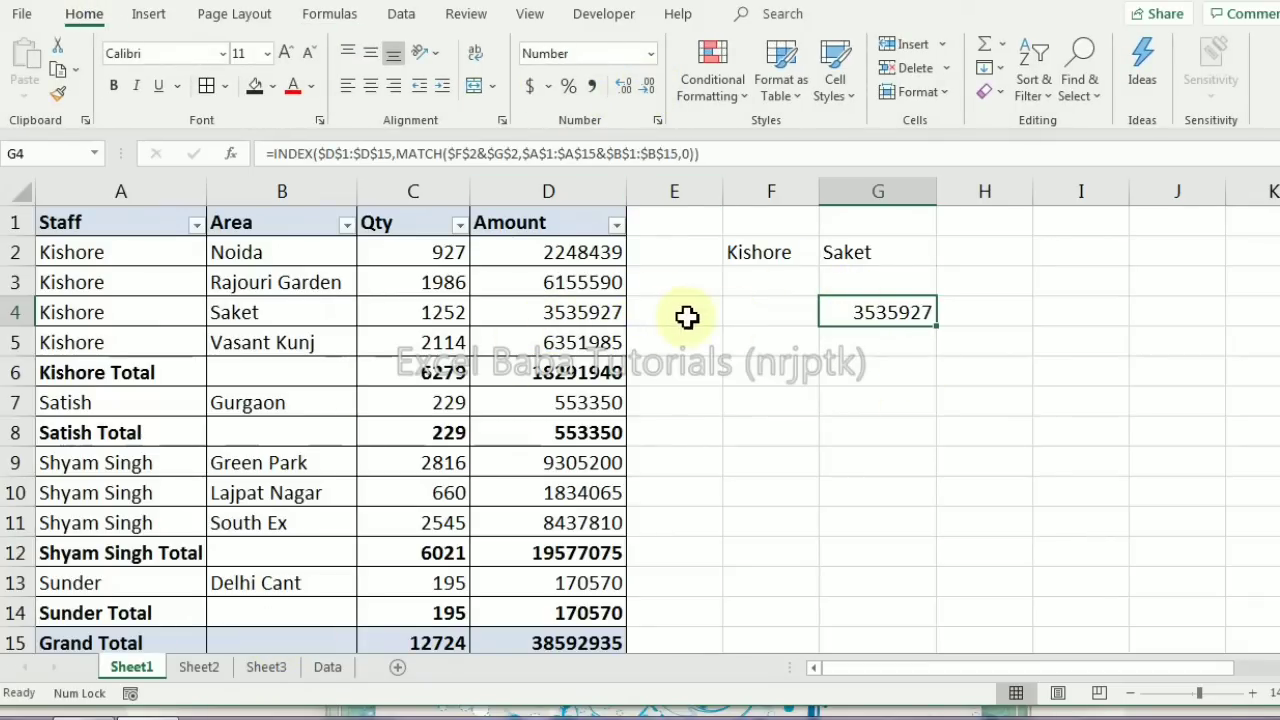
Check in F4 whether G4 equals the Saket amount in D4 using =G4=D4, and clear the check
left_click(786, 318)
type("=")
left_click(866, 313)
type("=")
left_click(572, 318)
key("Return")
left_click(768, 314)
key("Delete")
Test the two-criteria lookup by changing the area in G2 to Noida
left_click(866, 252)
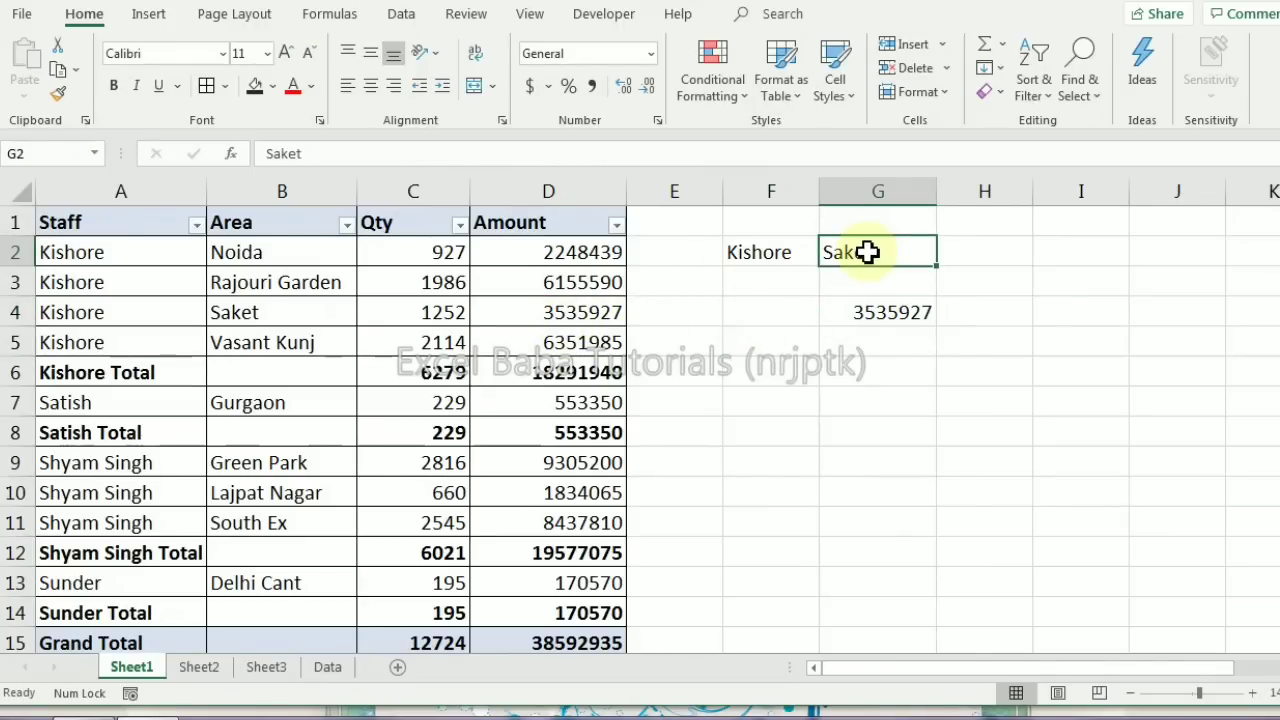
type("Noida")
key("Return")
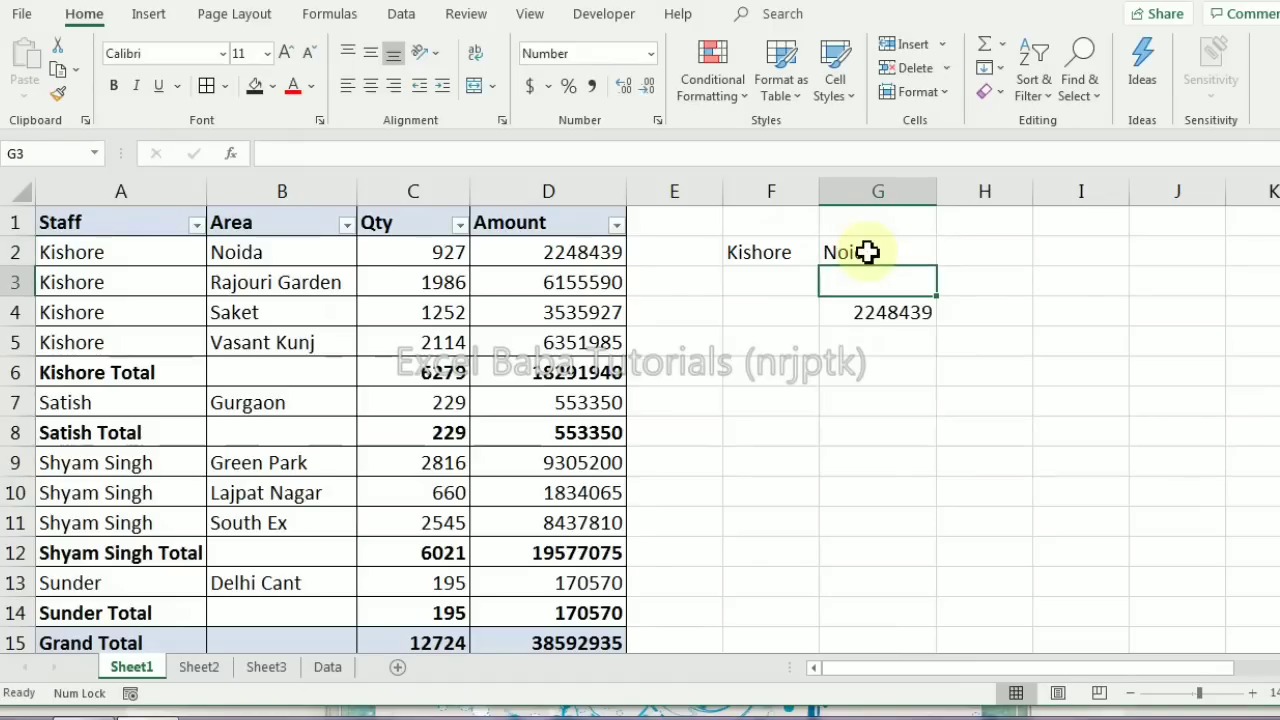
key("Down")
Change the criteria to the staff name from the Gurgaon row in F2 and Gurgaon in G2
left_click(866, 252)
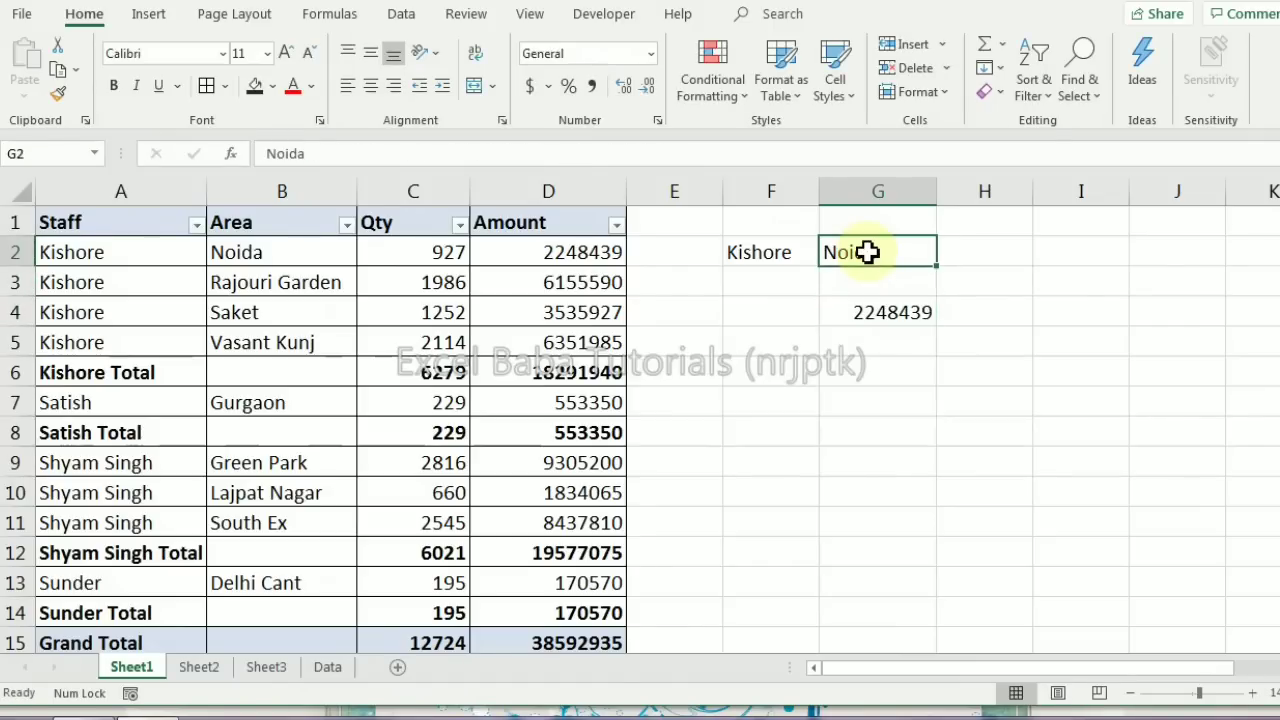
key("Left")
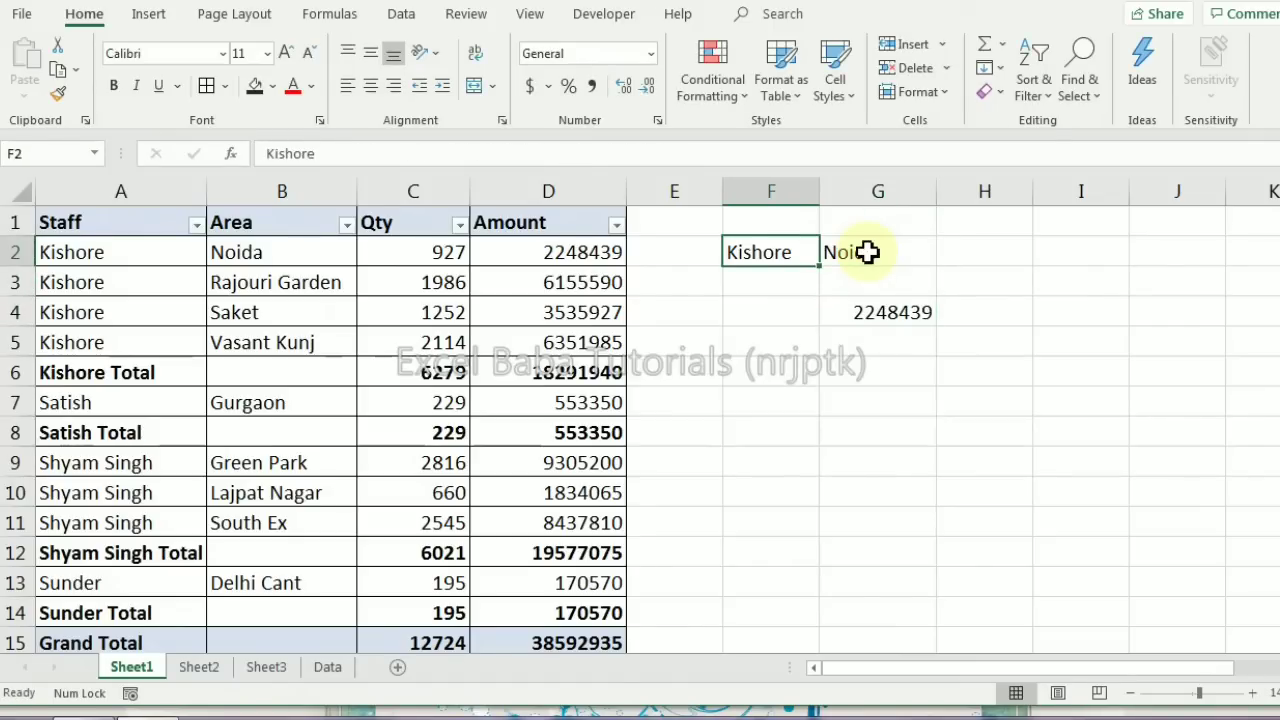
type("Satish")
key("Tab")
type("Gur")
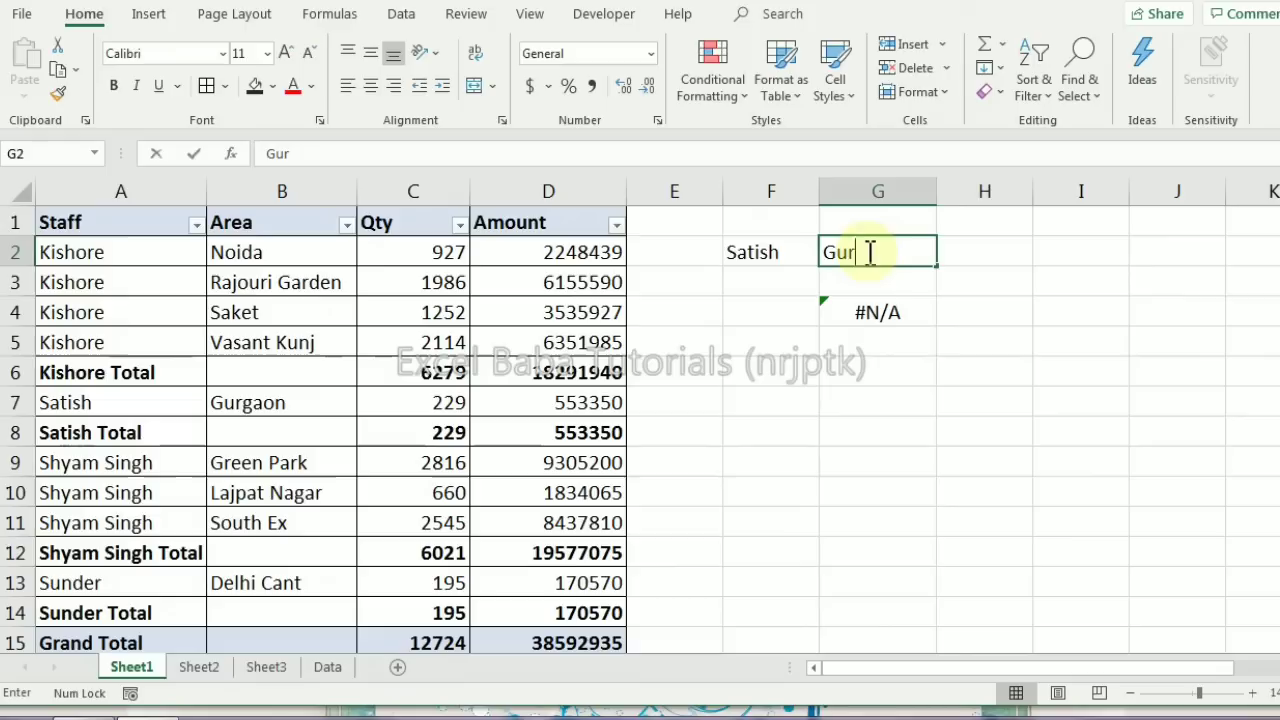
key("Return")
key("Right")
key("Down")
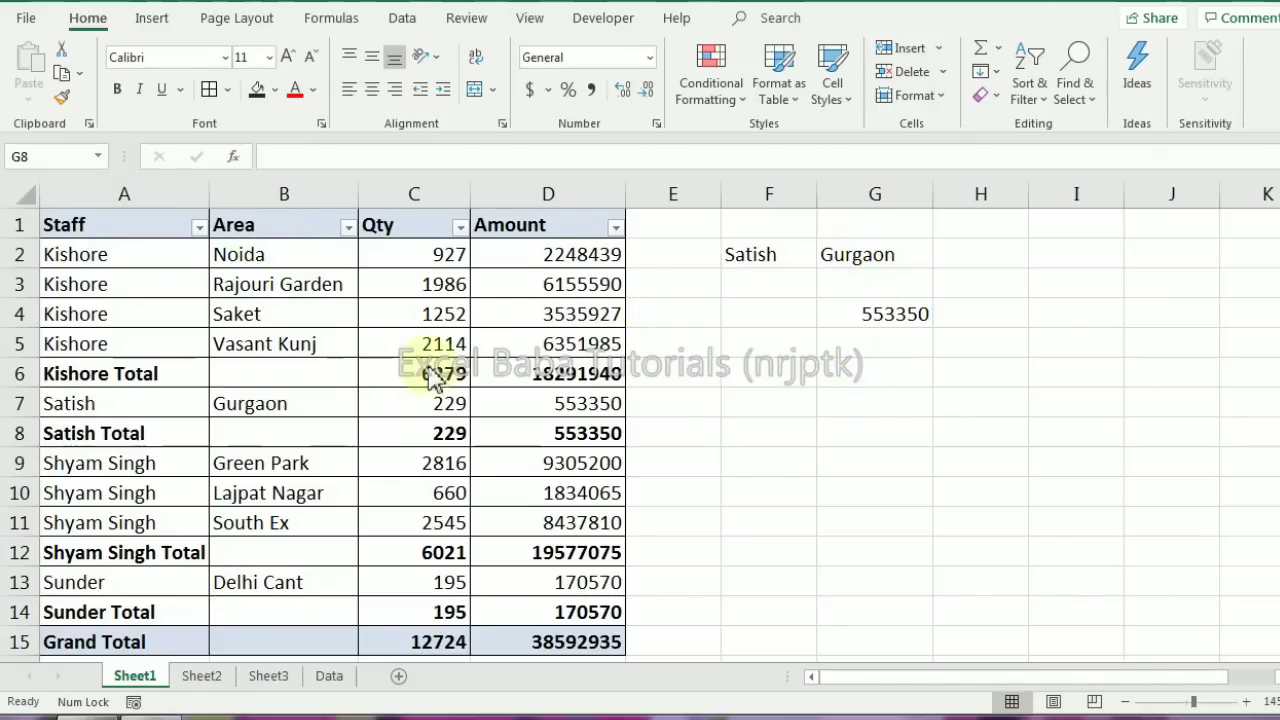
Start an INDEX formula in G7 with the locked Amount range $D$1:$D$15 as its array
left_click(842, 373)
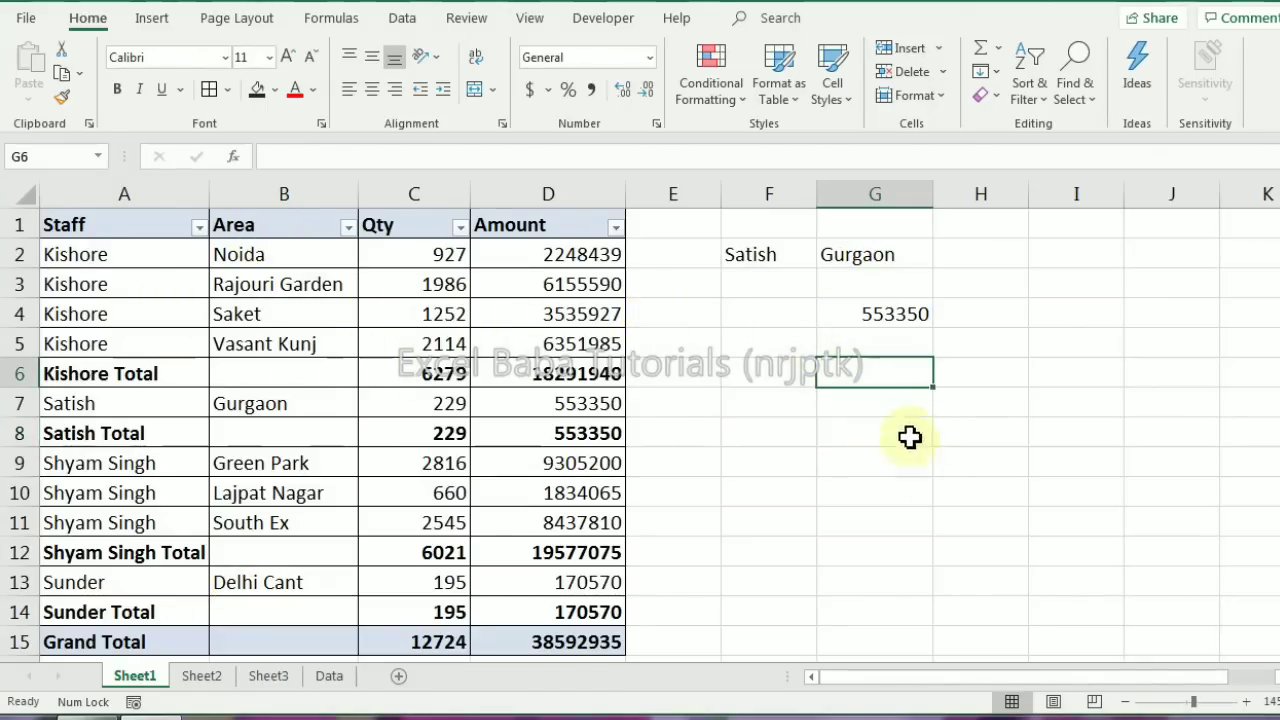
left_click(877, 406)
type("=in")
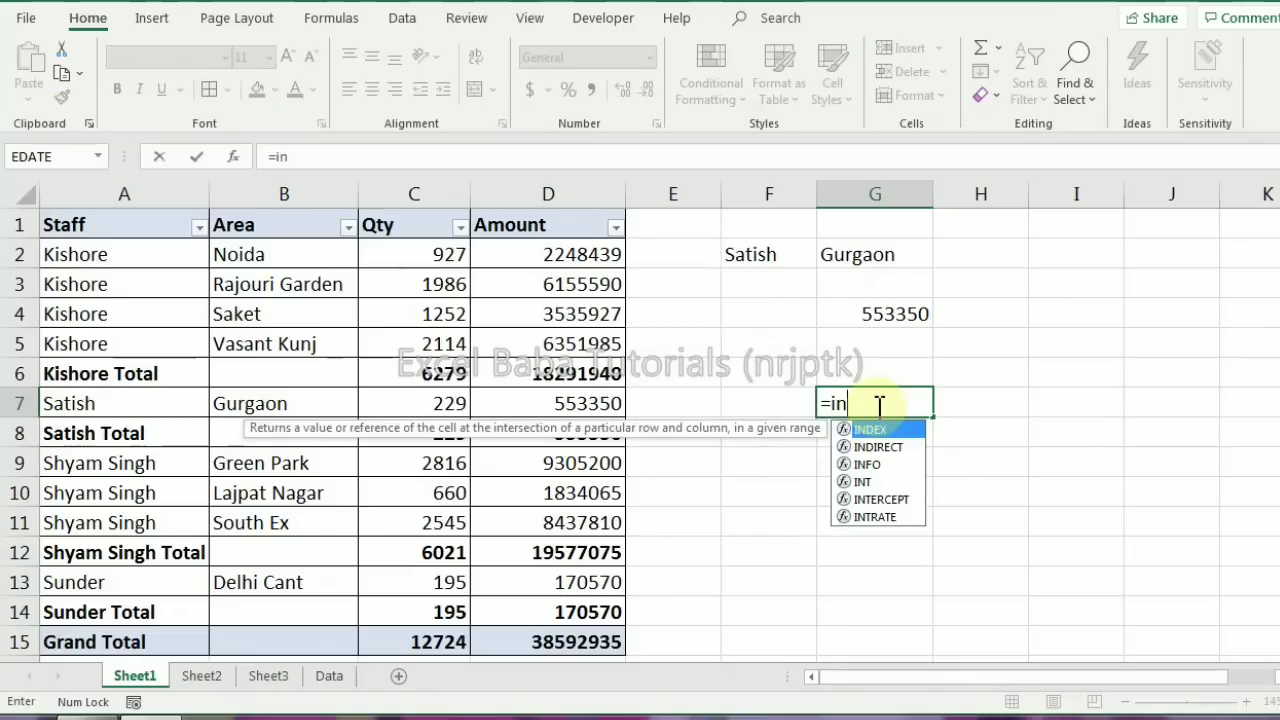
key("Tab")
key("ctrl+Home")
key("ctrl+shift+Down")
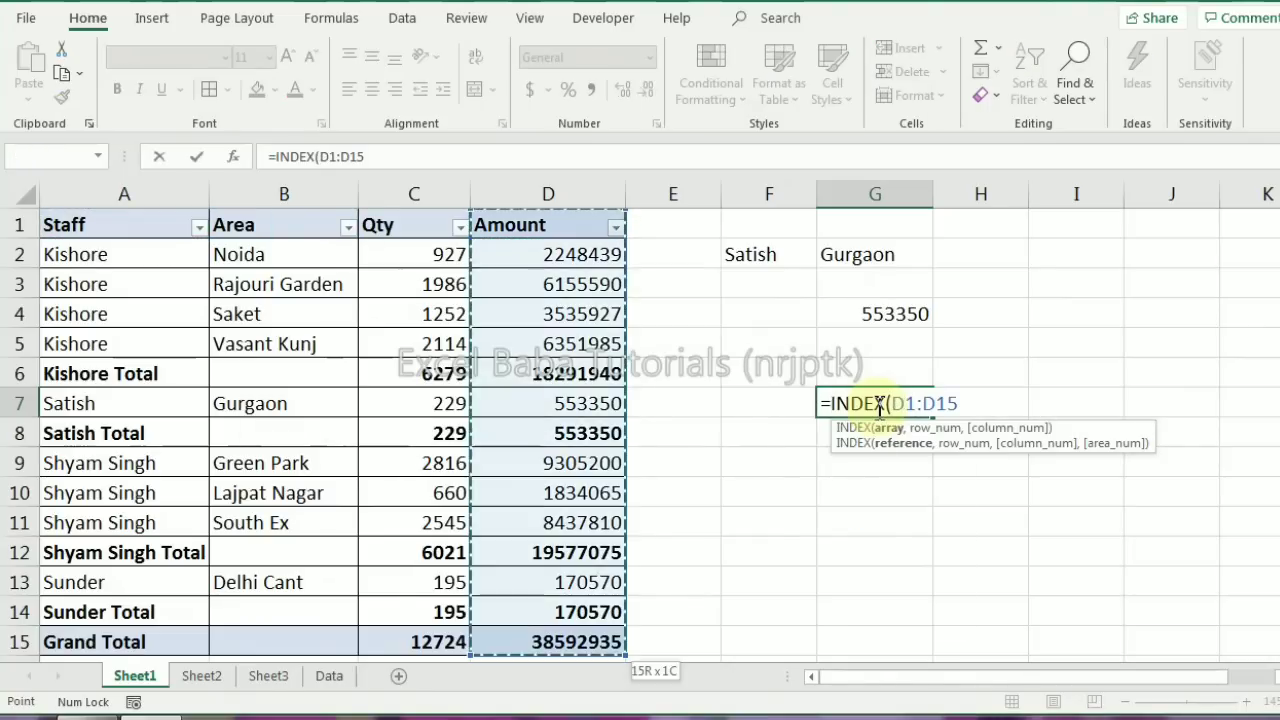
key("F4")
type(",")
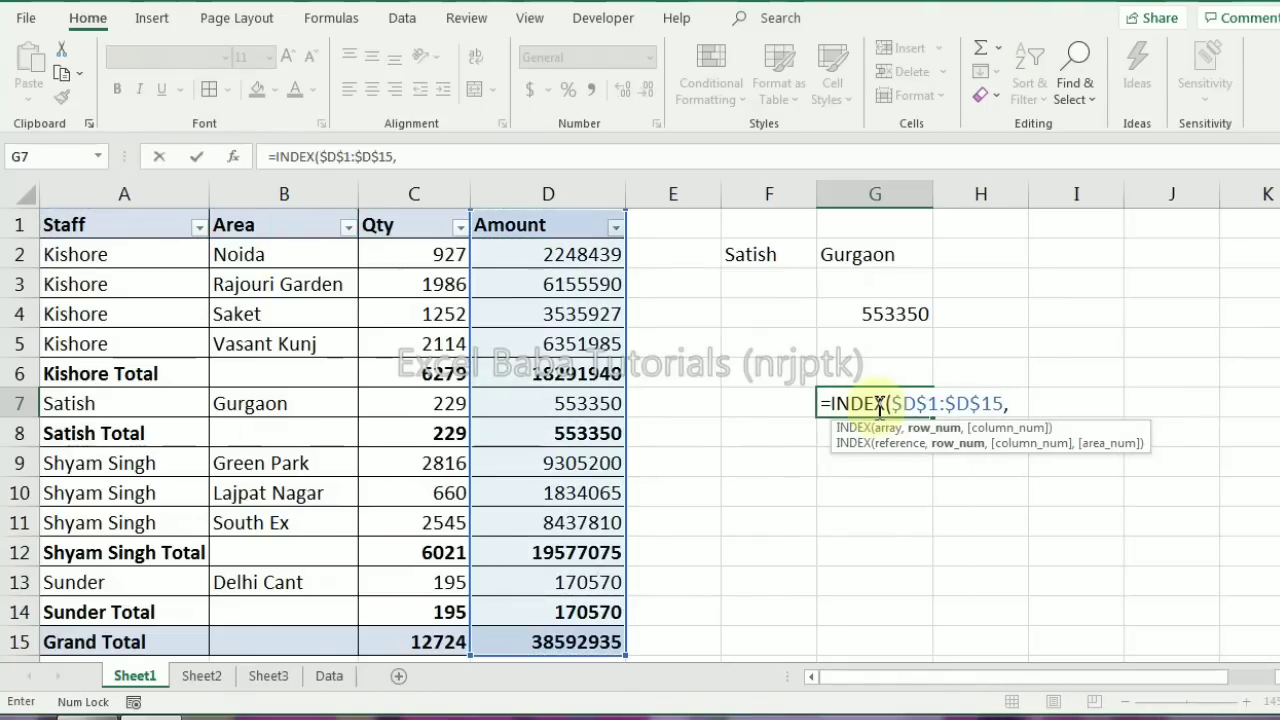
Nest a MATCH with lookup value 1 in G7 and add the staff condition $A$1:$A$15=$F$2 in parentheses
type("mat")
key("Tab")
type("1,")
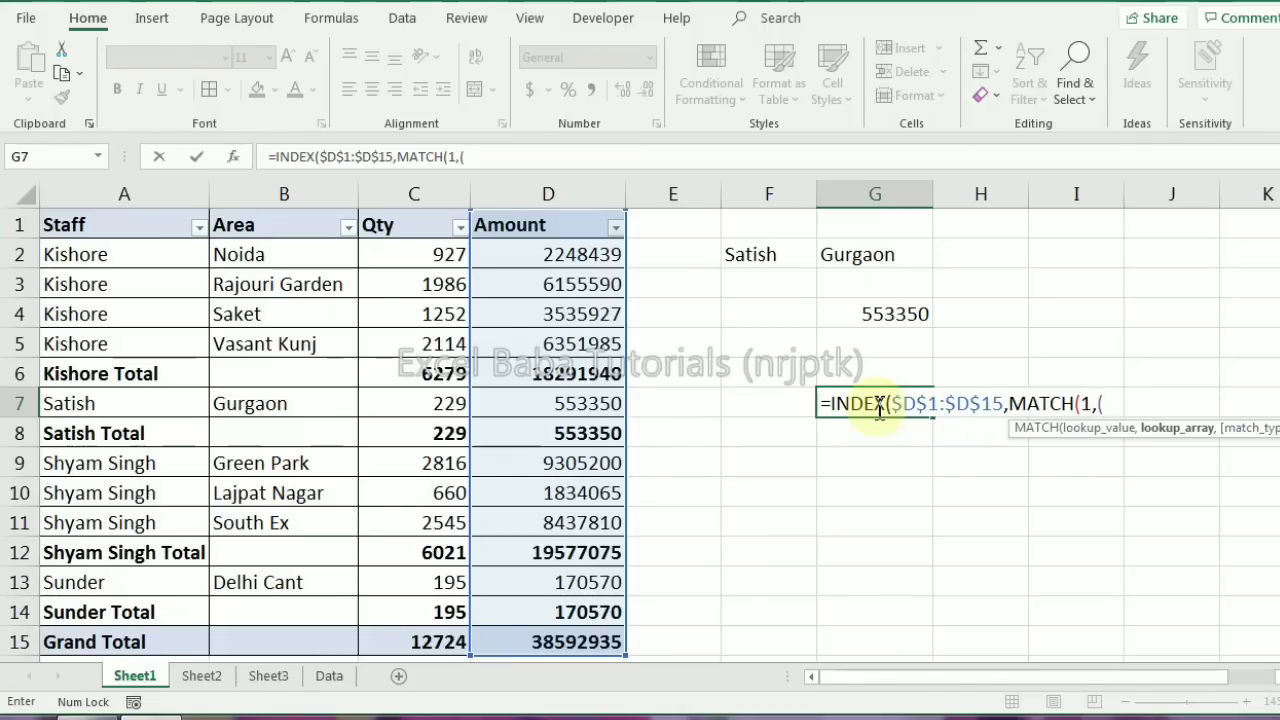
left_click_drag(155, 235, 112, 643)
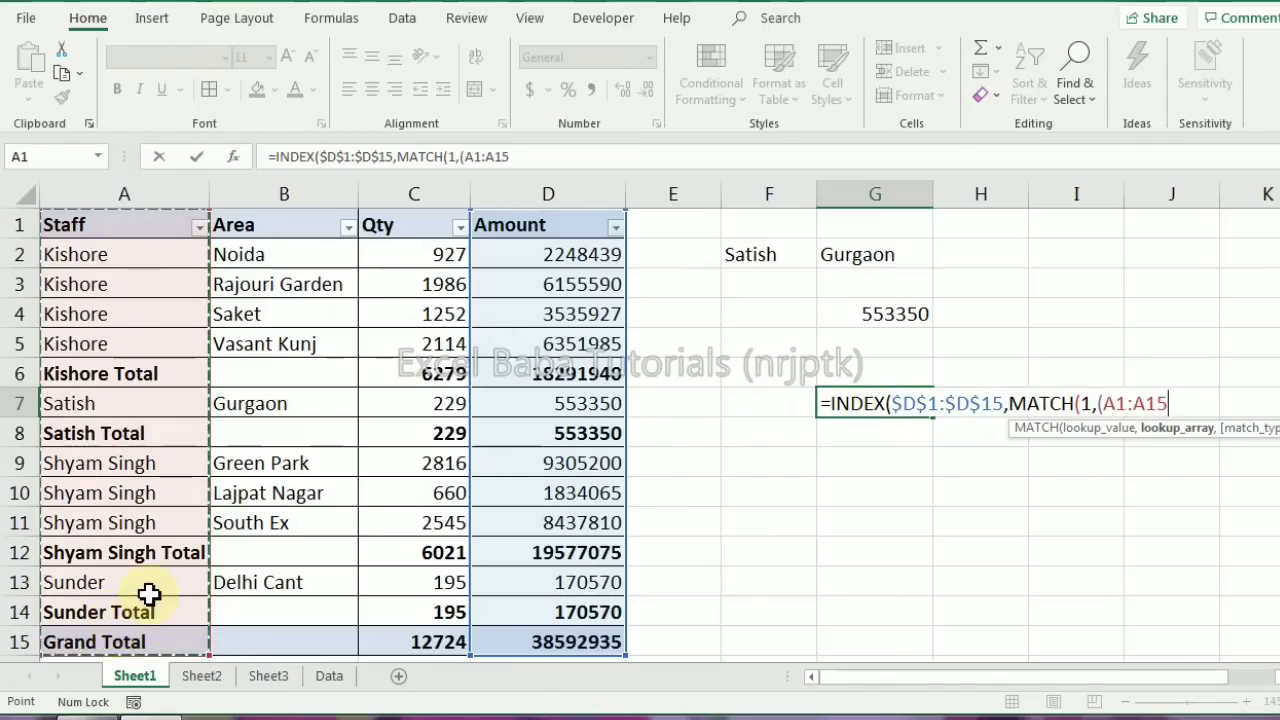
key("F4")
type("=")
left_click(760, 251)
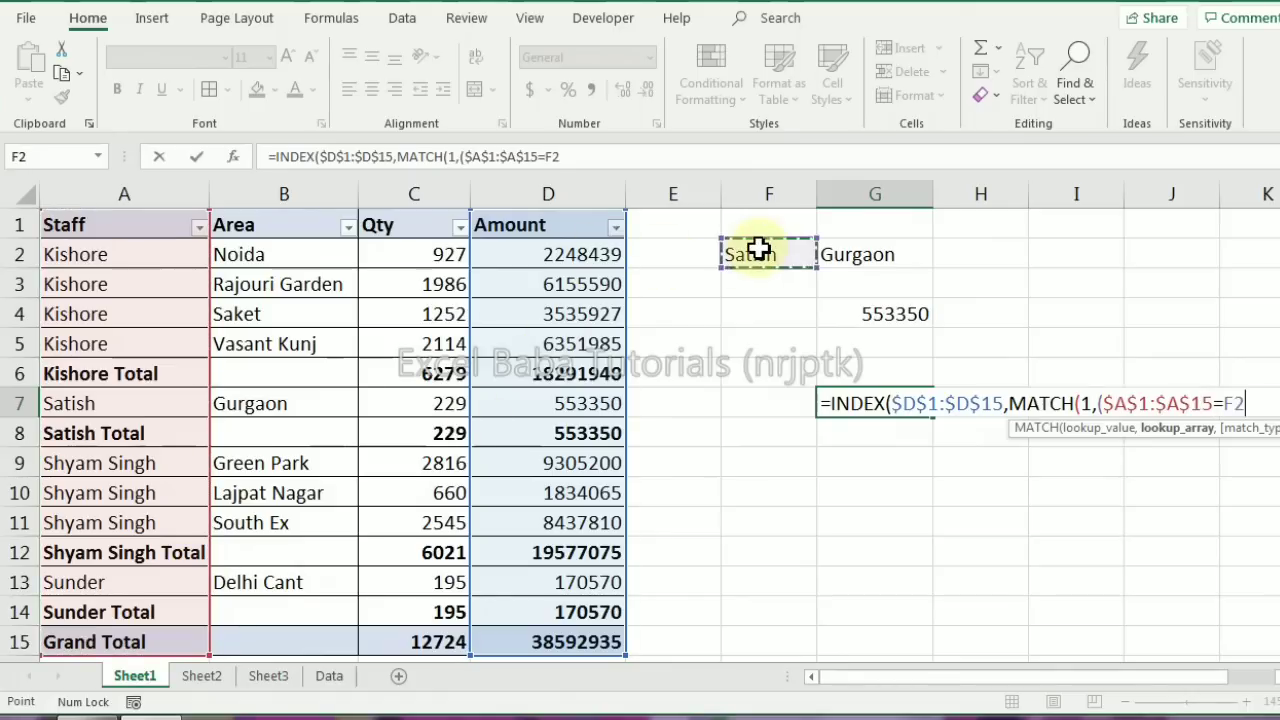
key("F4")
Multiply the staff condition by a second parenthesised term holding the locked Area range $B$1:$B$15
type(")*")
left_click_drag(300, 224, 300, 641)
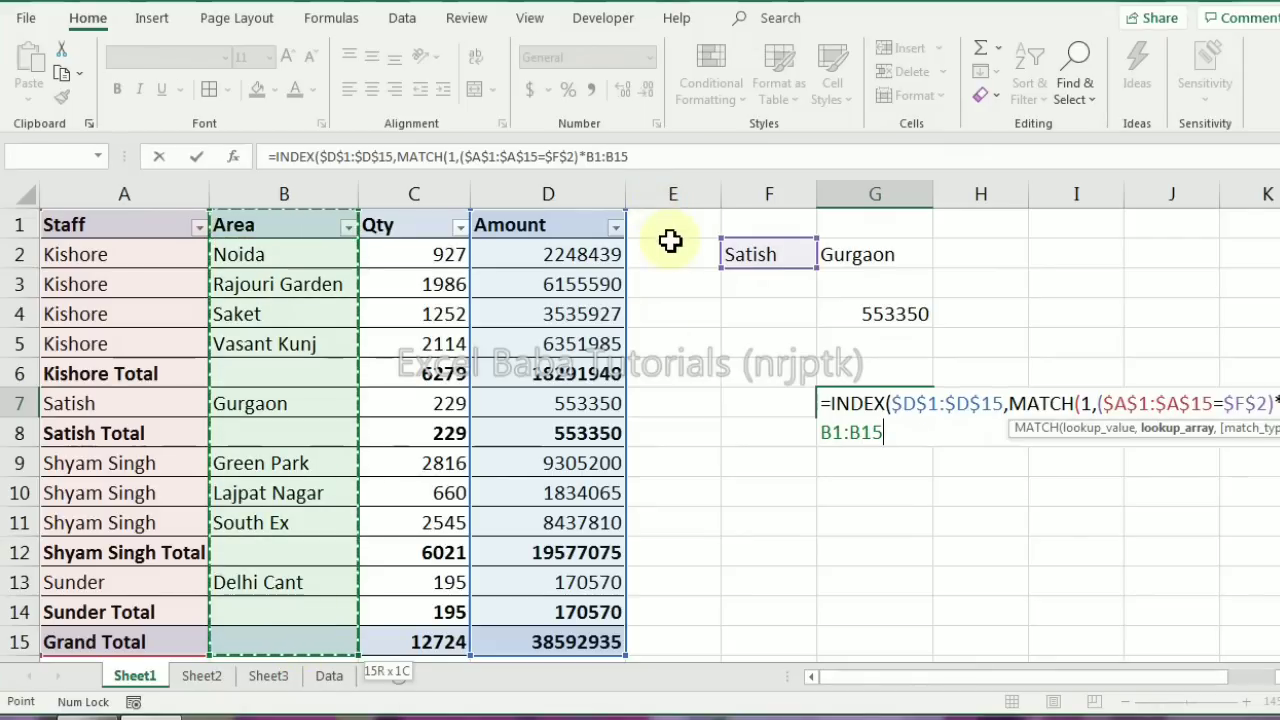
left_click(585, 157)
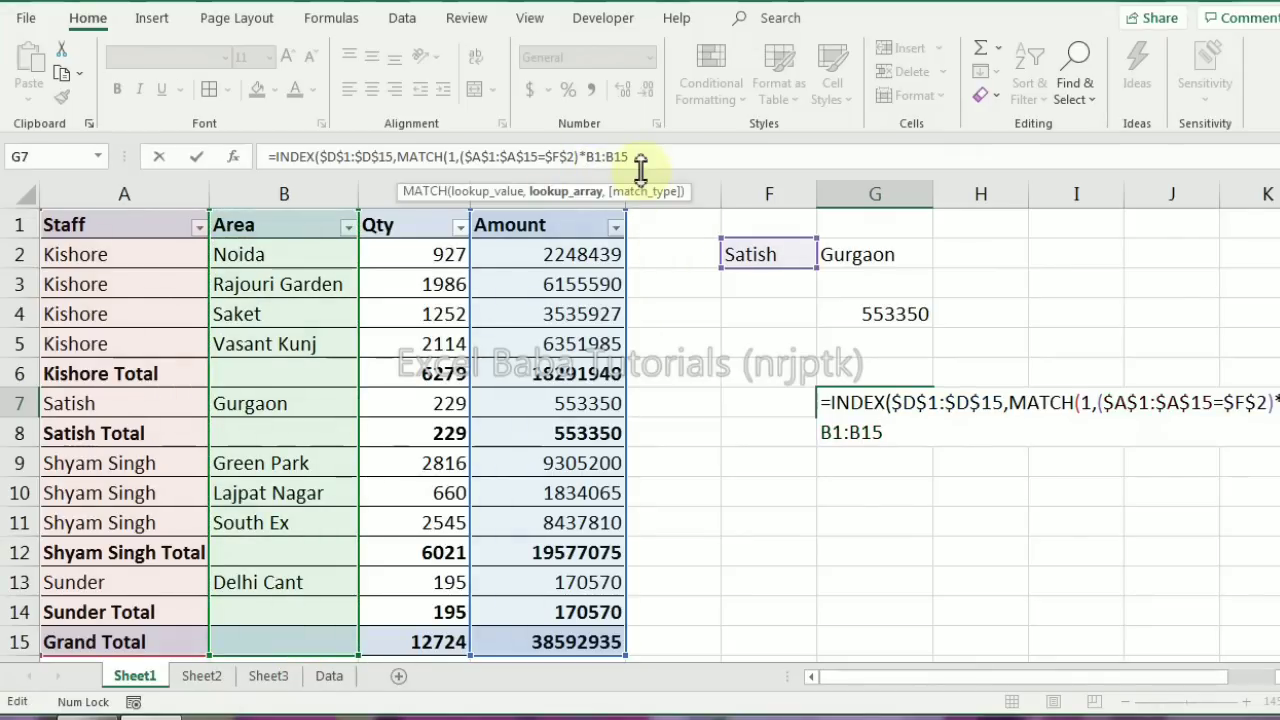
type("(")
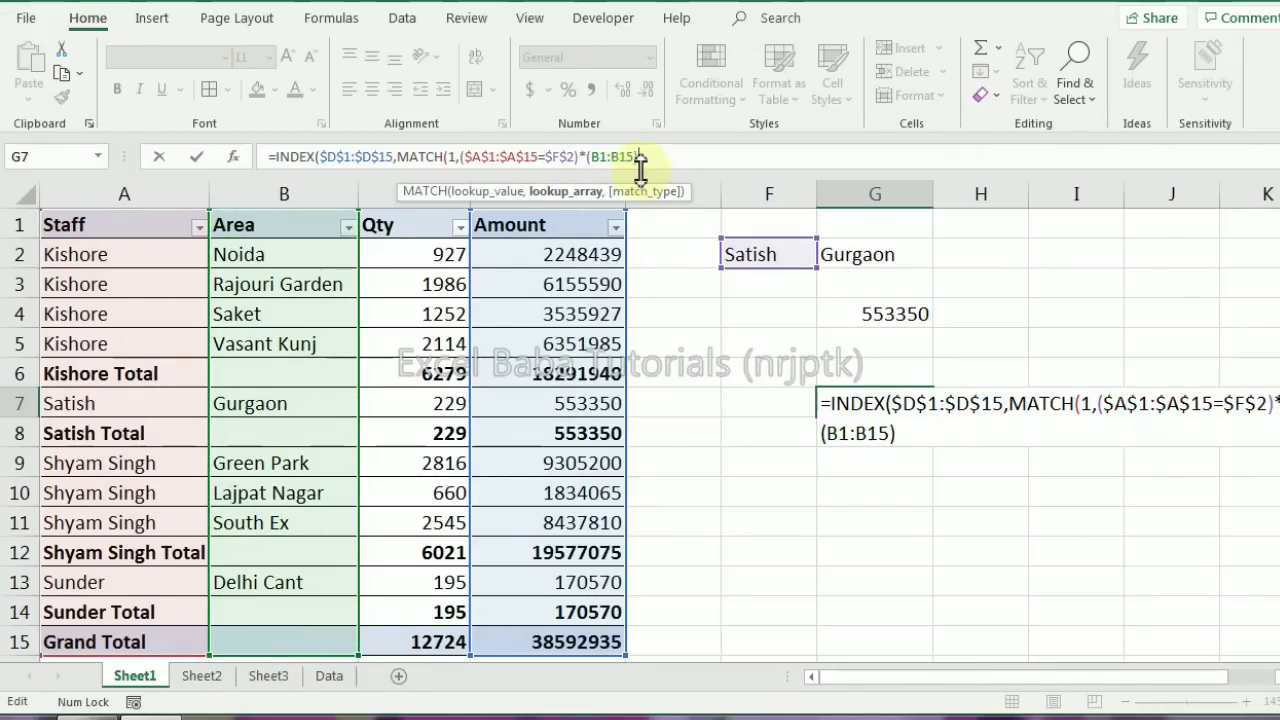
left_click(612, 158)
key("F4")
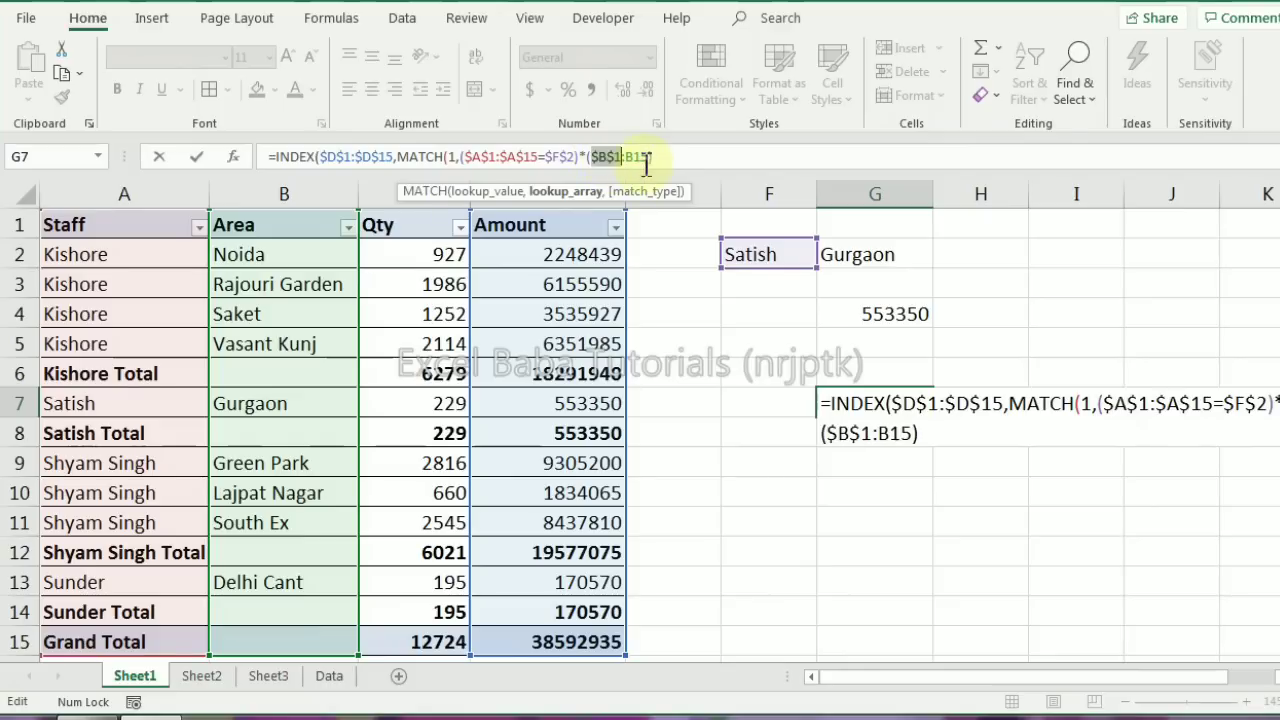
left_click(645, 157)
key("F4")
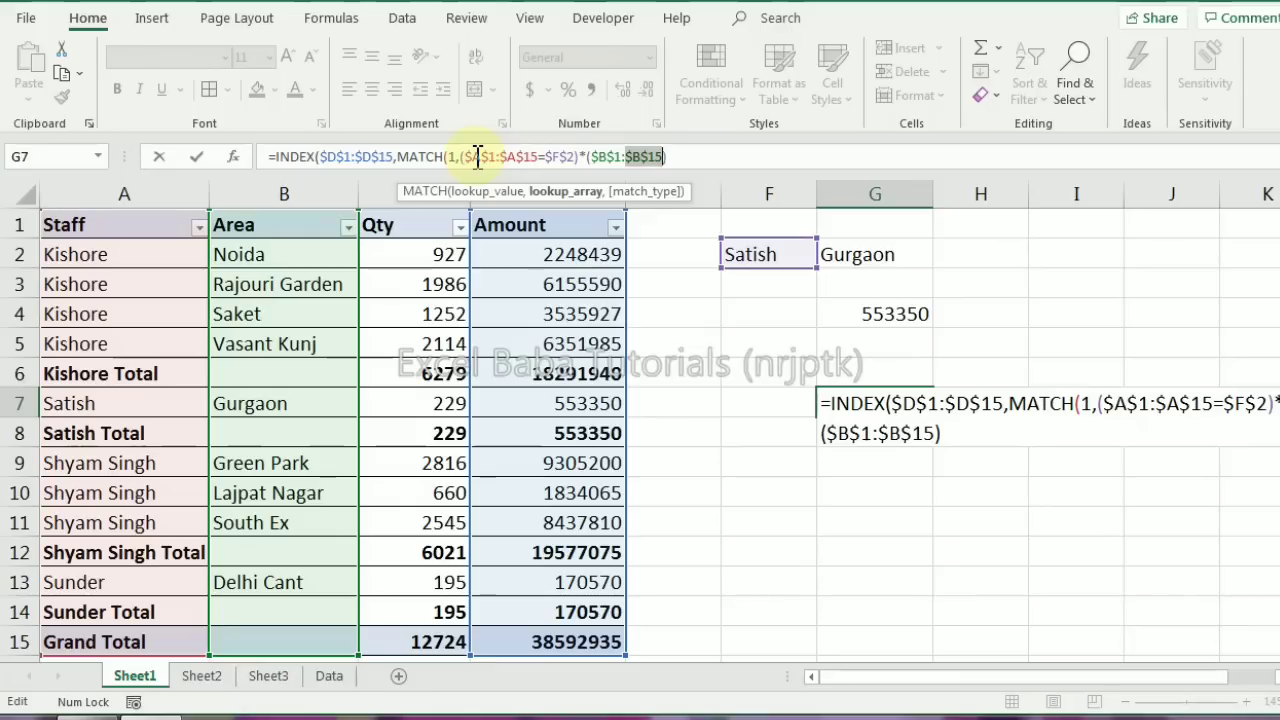
Compare the Area range with $G$2, set the match type to 0, and close the MATCH and INDEX functions
left_click(667, 156)
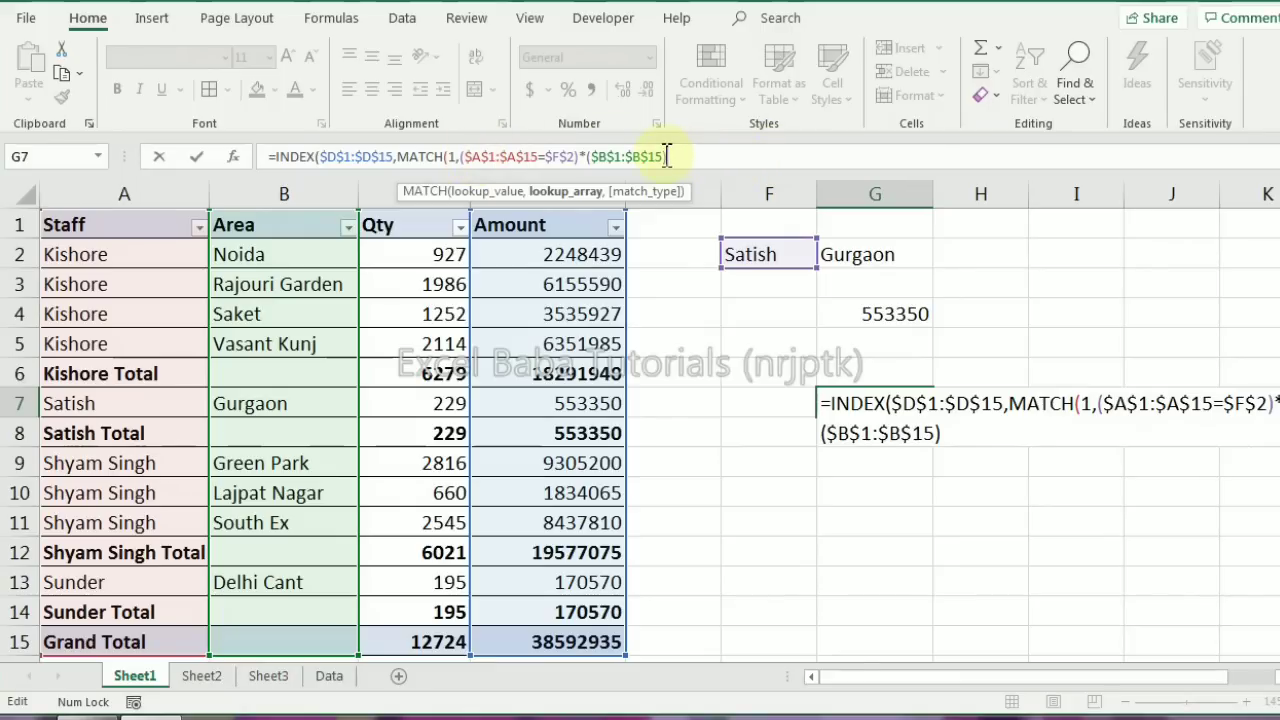
type("=")
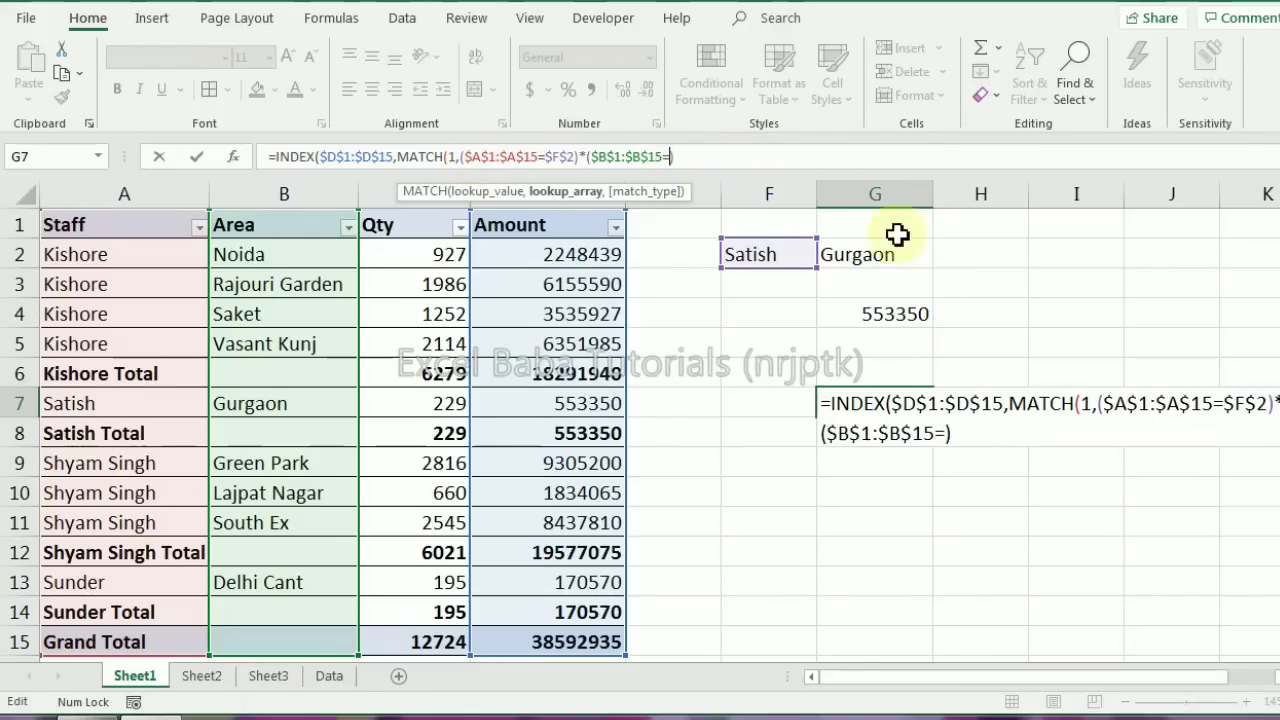
left_click(878, 254)
key("F4")
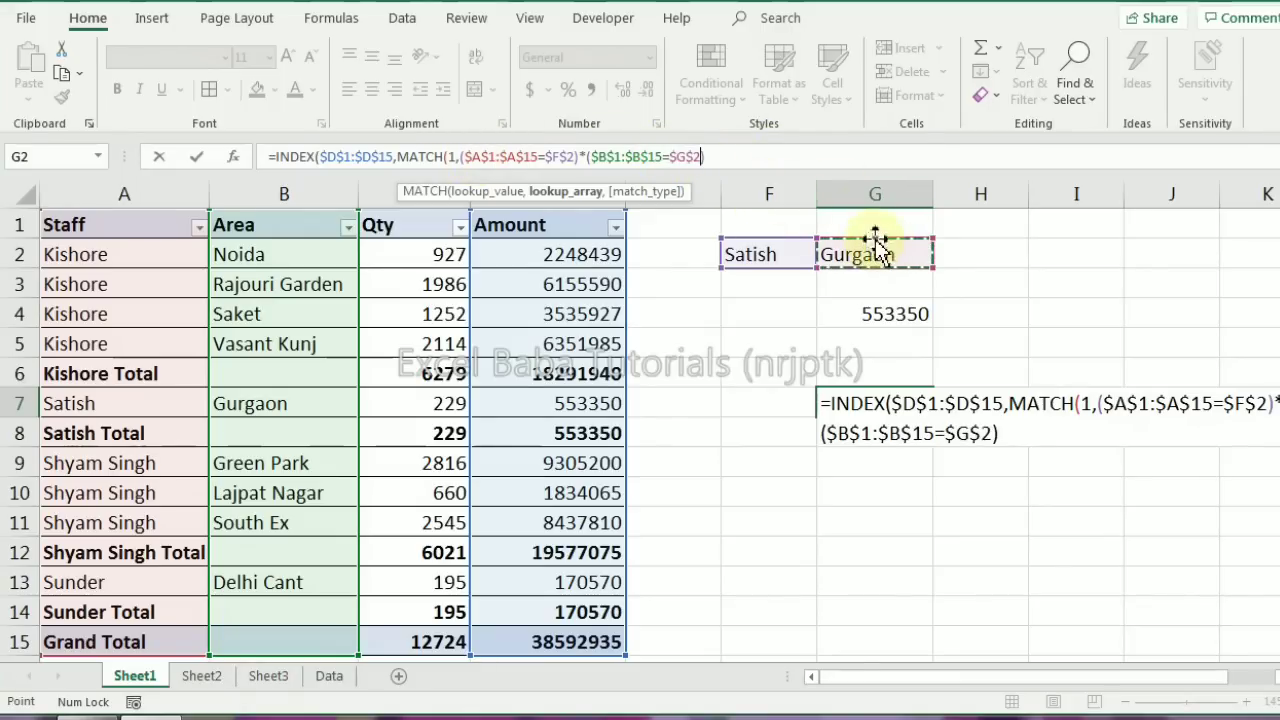
left_click(716, 156)
type(",")
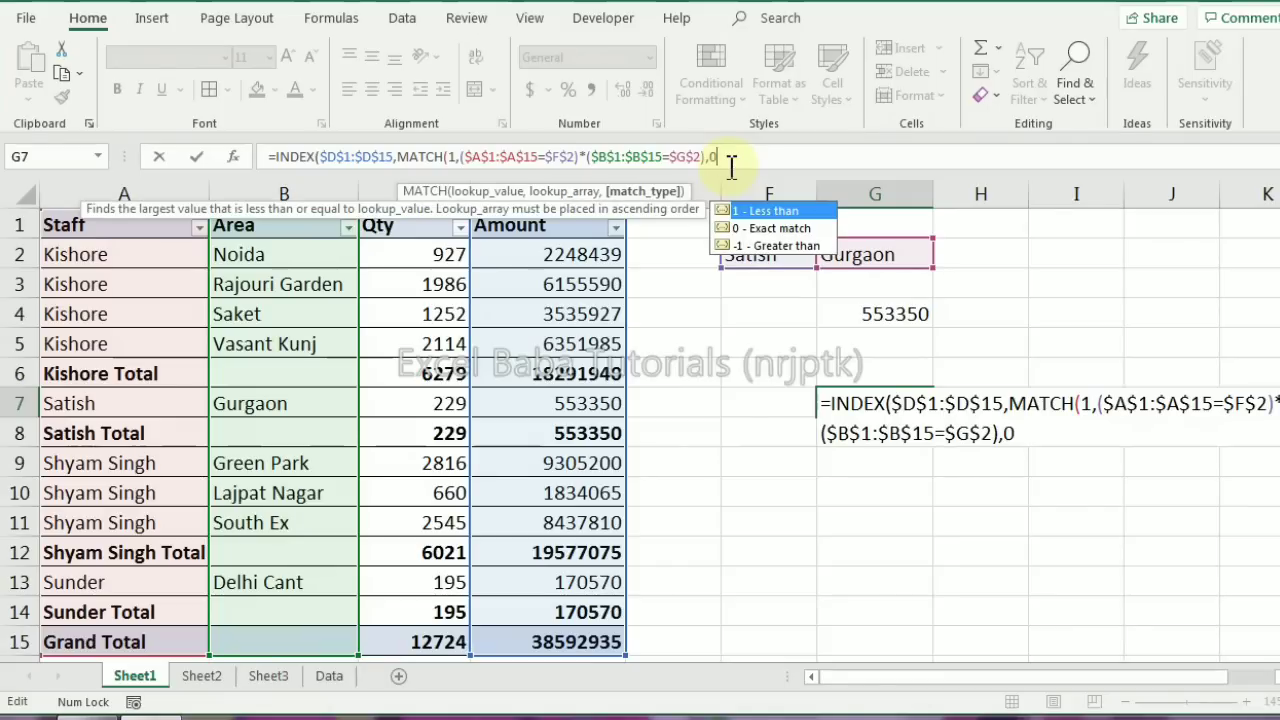
type("0))")
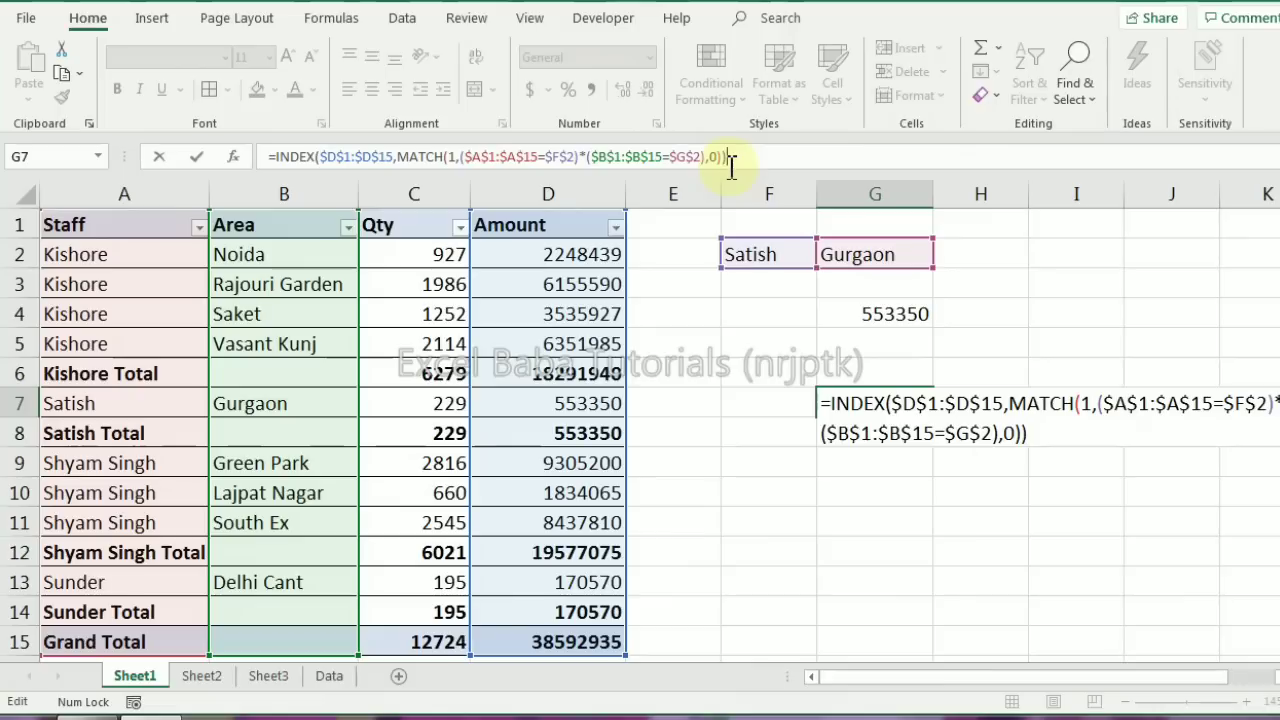
Confirm the G7 formula as an array formula and replace the staff criterion in F2 with the name of the Lajpat Nagar staff member
key("ctrl+shift+Return")
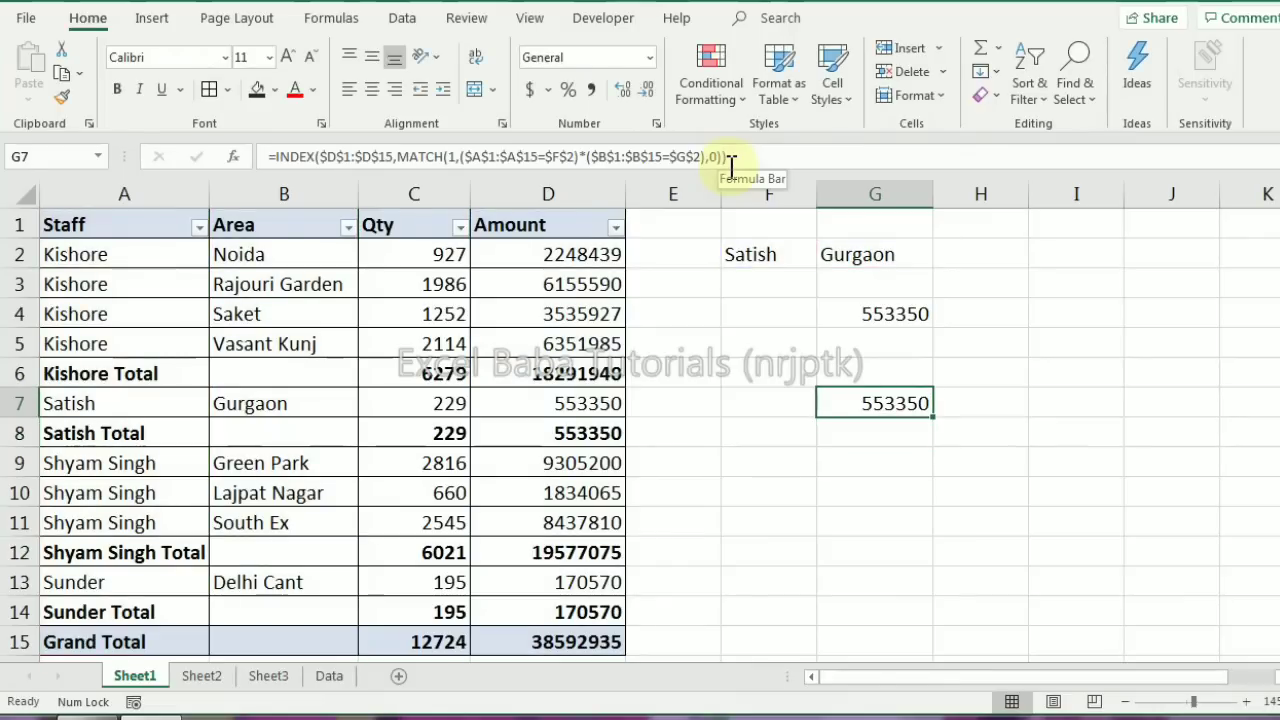
key("Up")
key("Up")
key("Up")
key("Up")
key("Up")
key("Left")
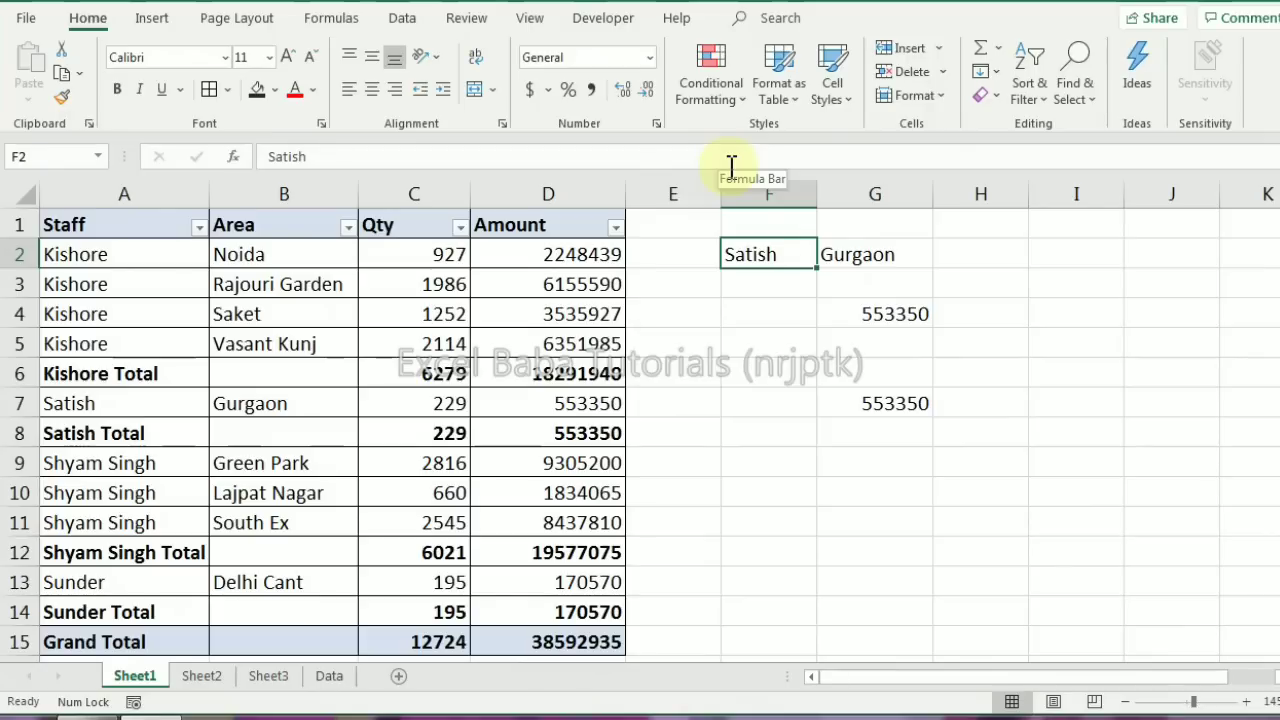
type("K")
key("BackSpace")
type("Shyam Sin")
key("Tab")
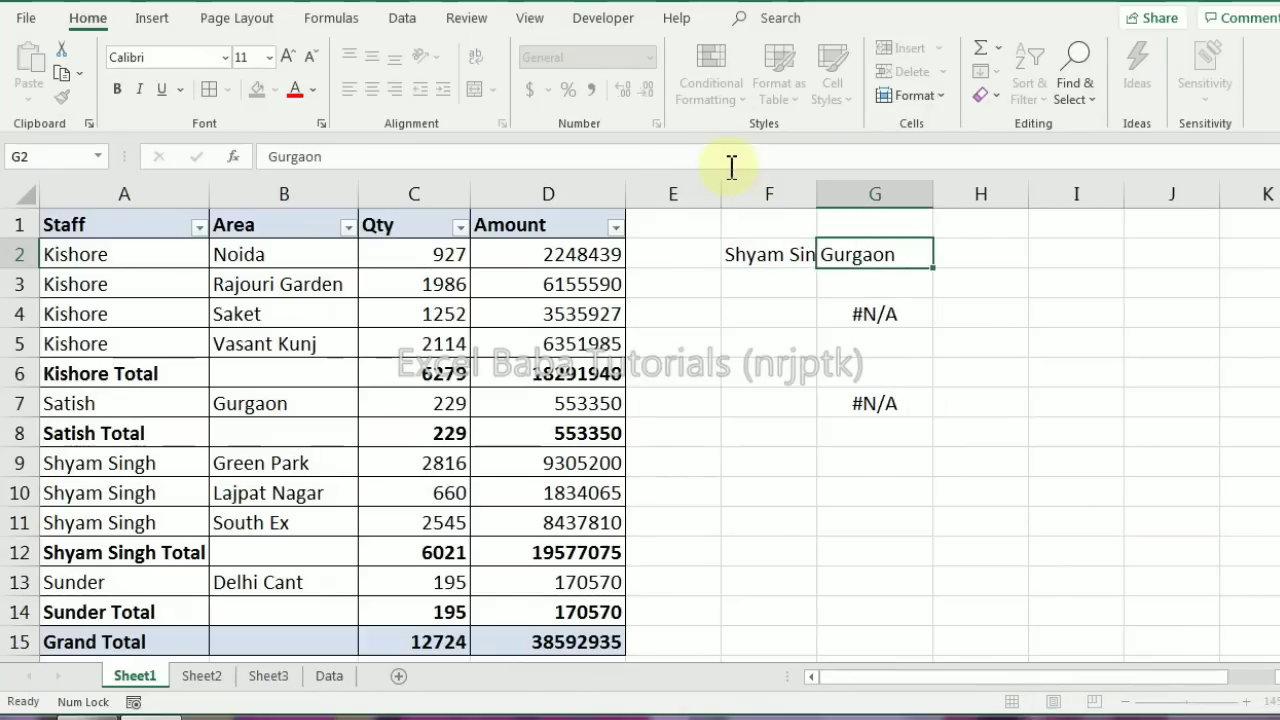
Set the area criterion in G2 to Lajpat Nagar and check the array formula's result in G7
type("Lajpat Nagar")
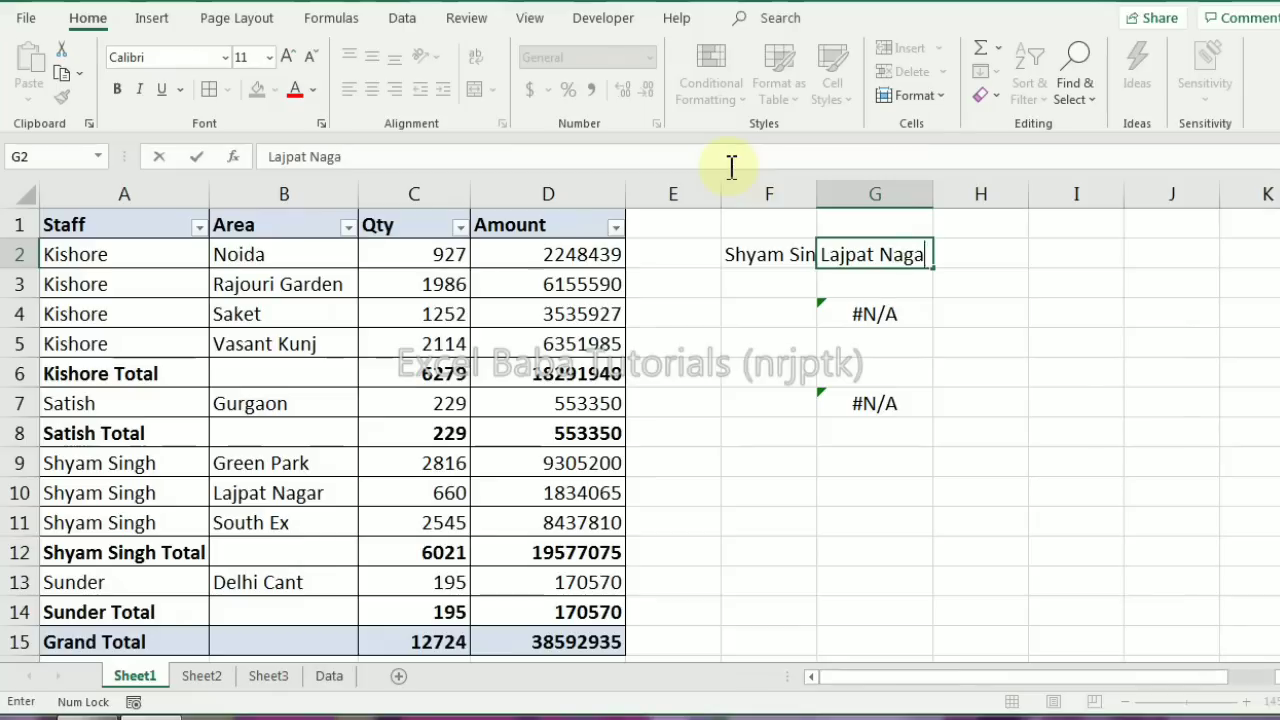
key("Return")
key("Down")
key("Down")
key("Right")
key("Down")
key("Down")
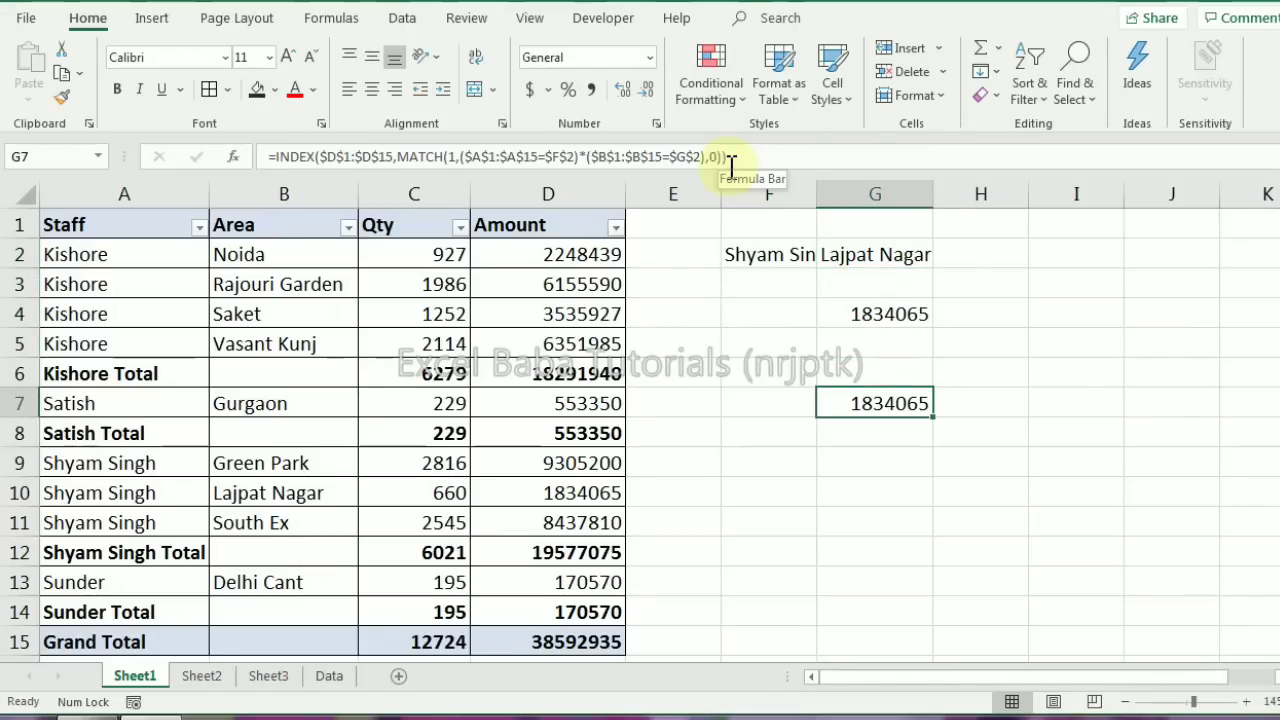
Multiply the MATCH conditions in G7 by a third term, ($D$1:$D$15<>1834065), and re-enter it as an array formula
left_click(731, 160)
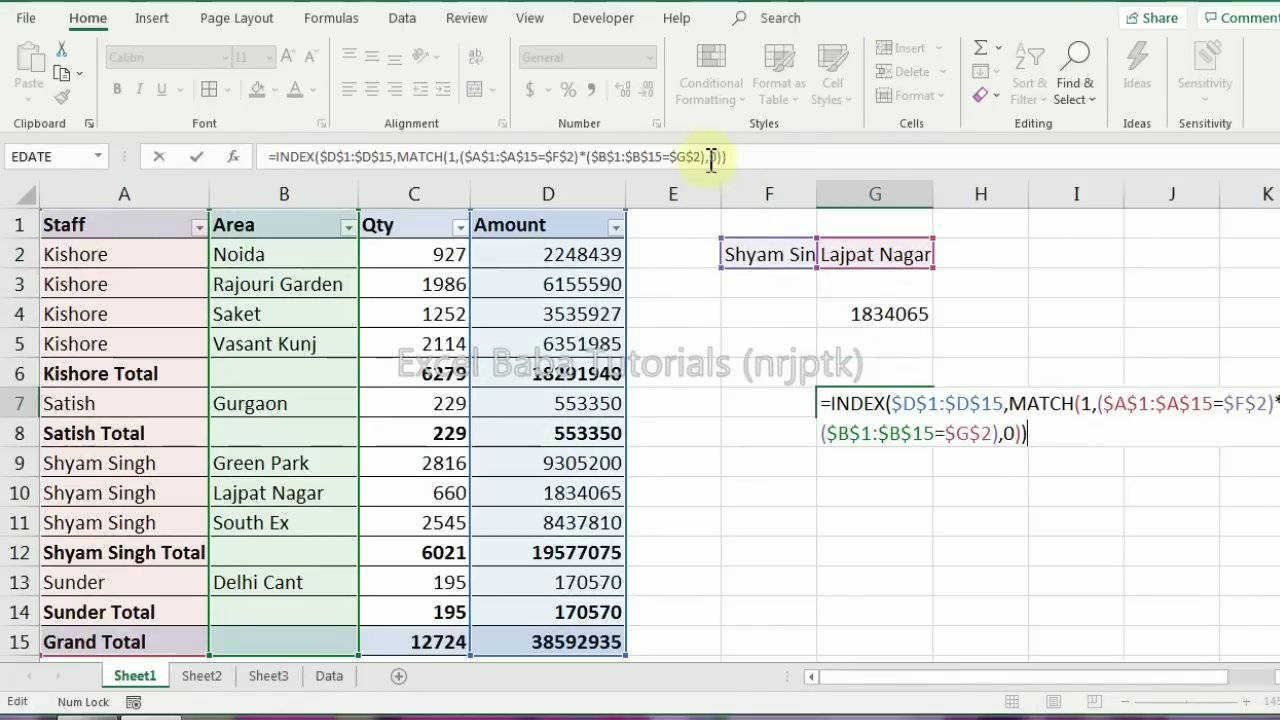
left_click_drag(706, 160, 585, 158)
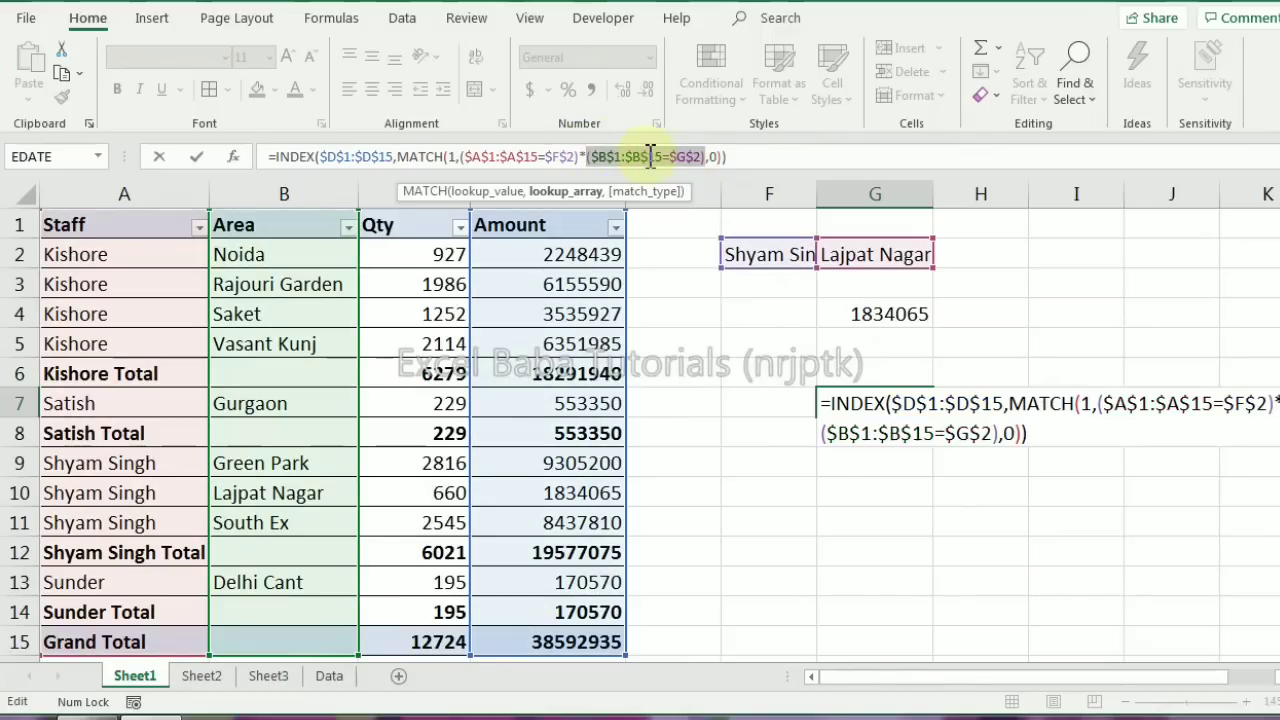
left_click(708, 160)
type("*(")
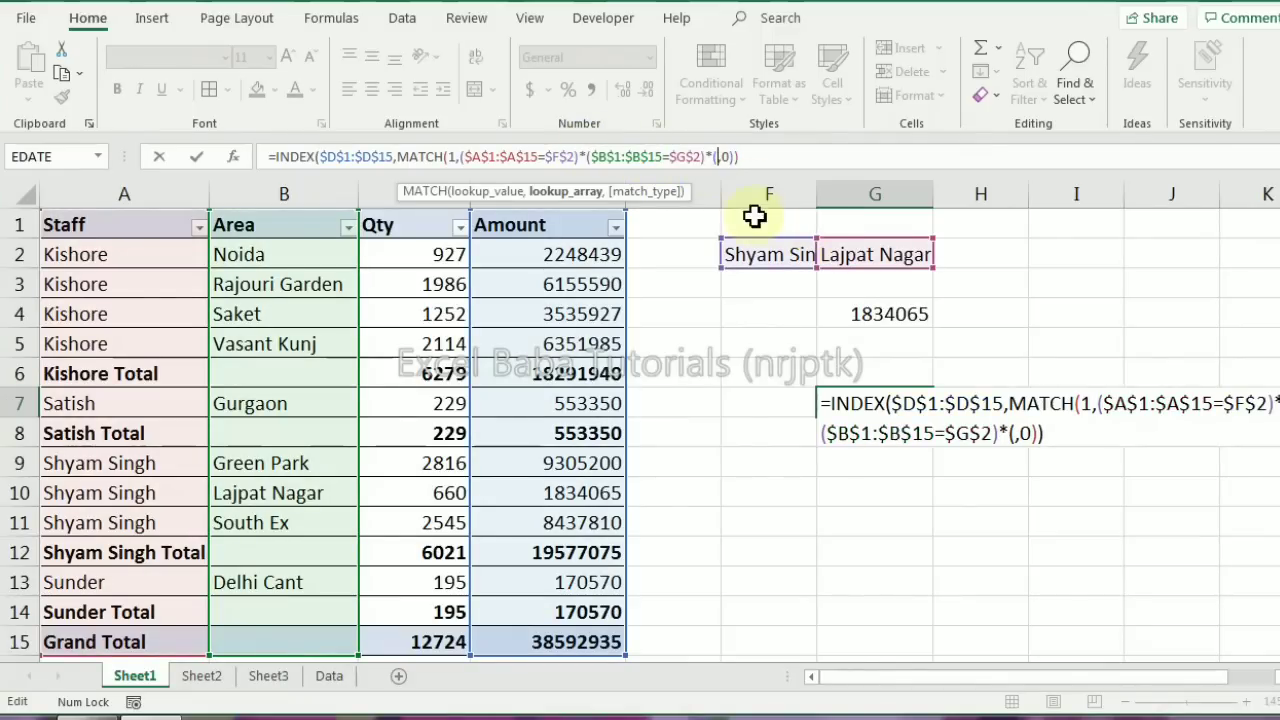
left_click(563, 224)
left_click(577, 642, "shift")
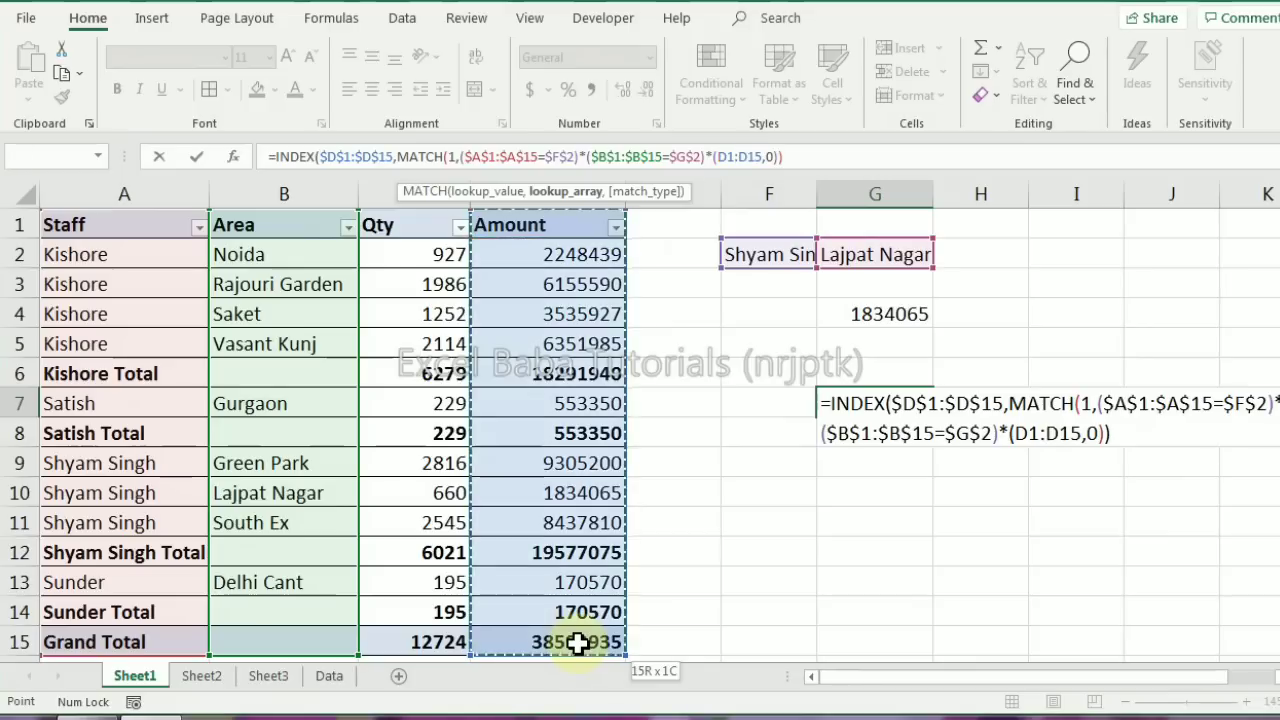
key("F4")
type("<>")
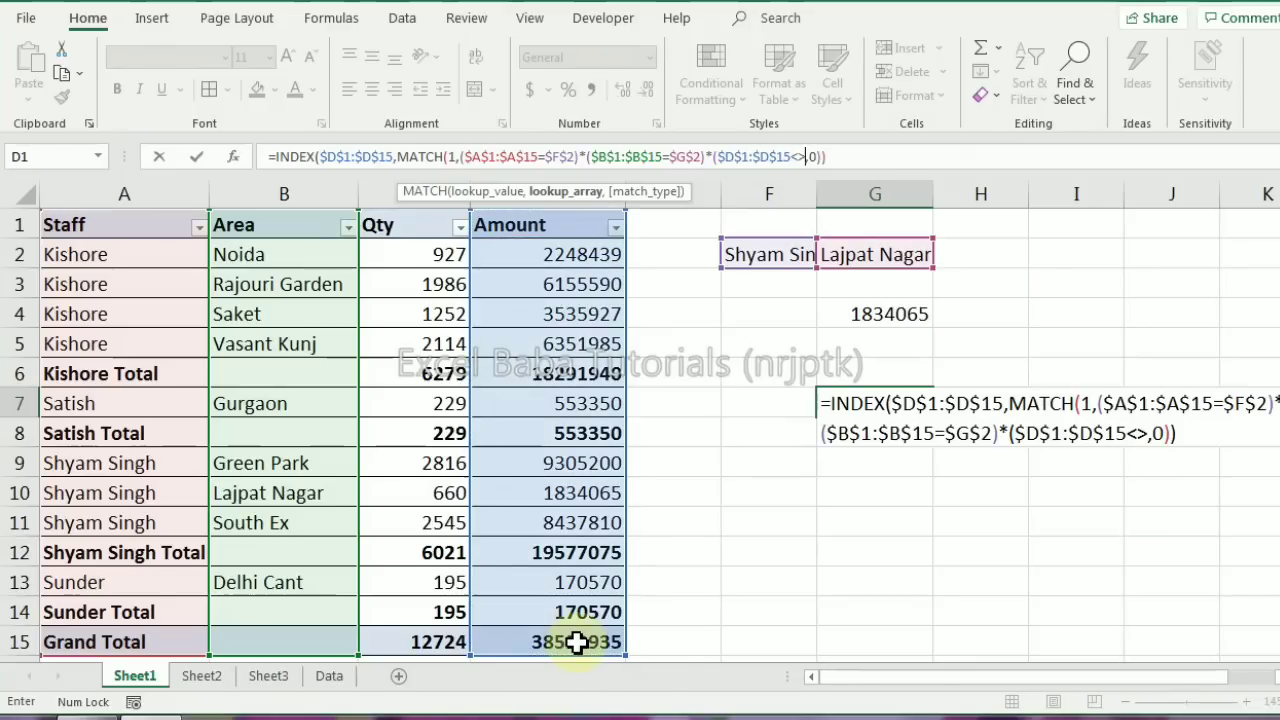
type("1834065")
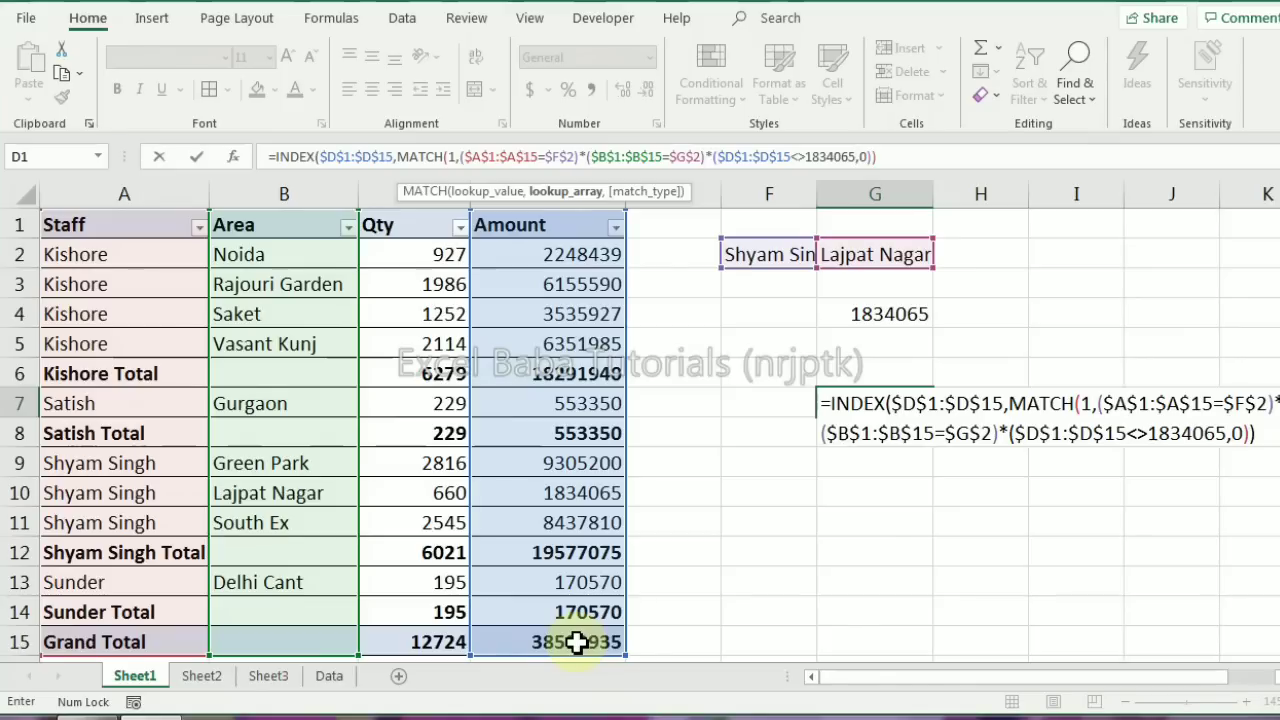
key("ctrl+Return")
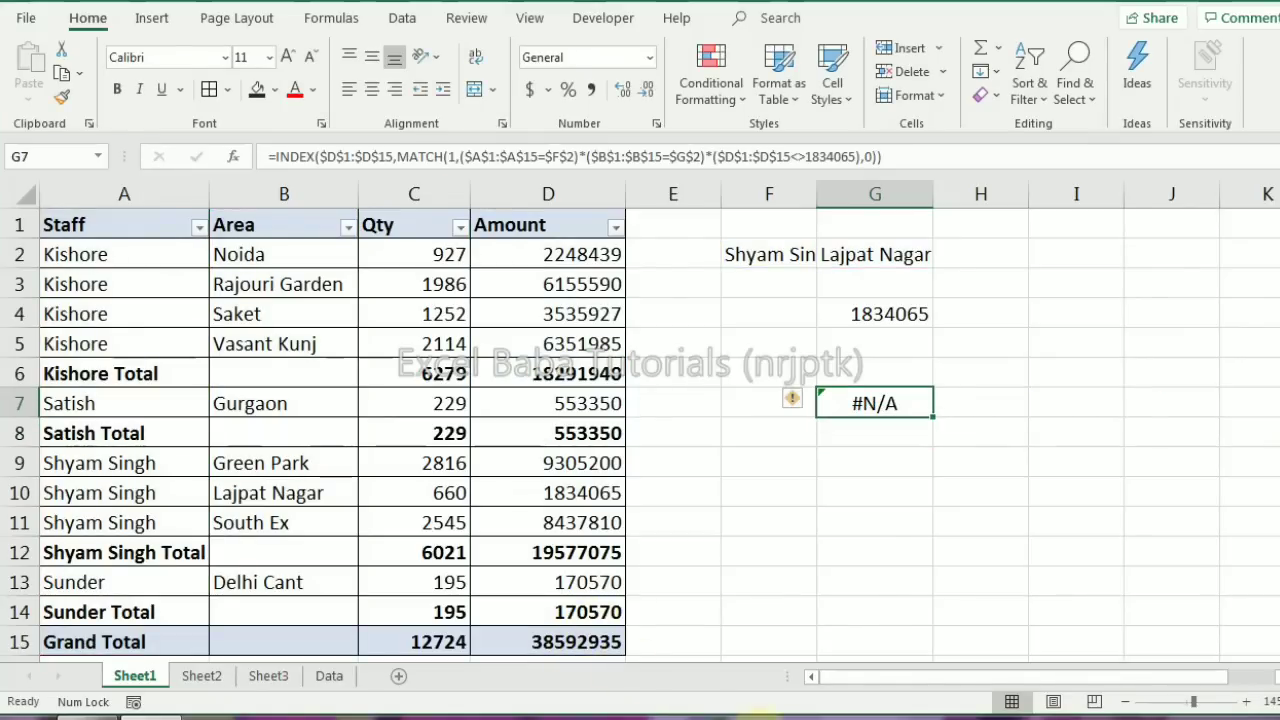
Insert a new row above the South Ex record and fill in the staff name from the row above
left_click(105, 523)
key("shift+space")
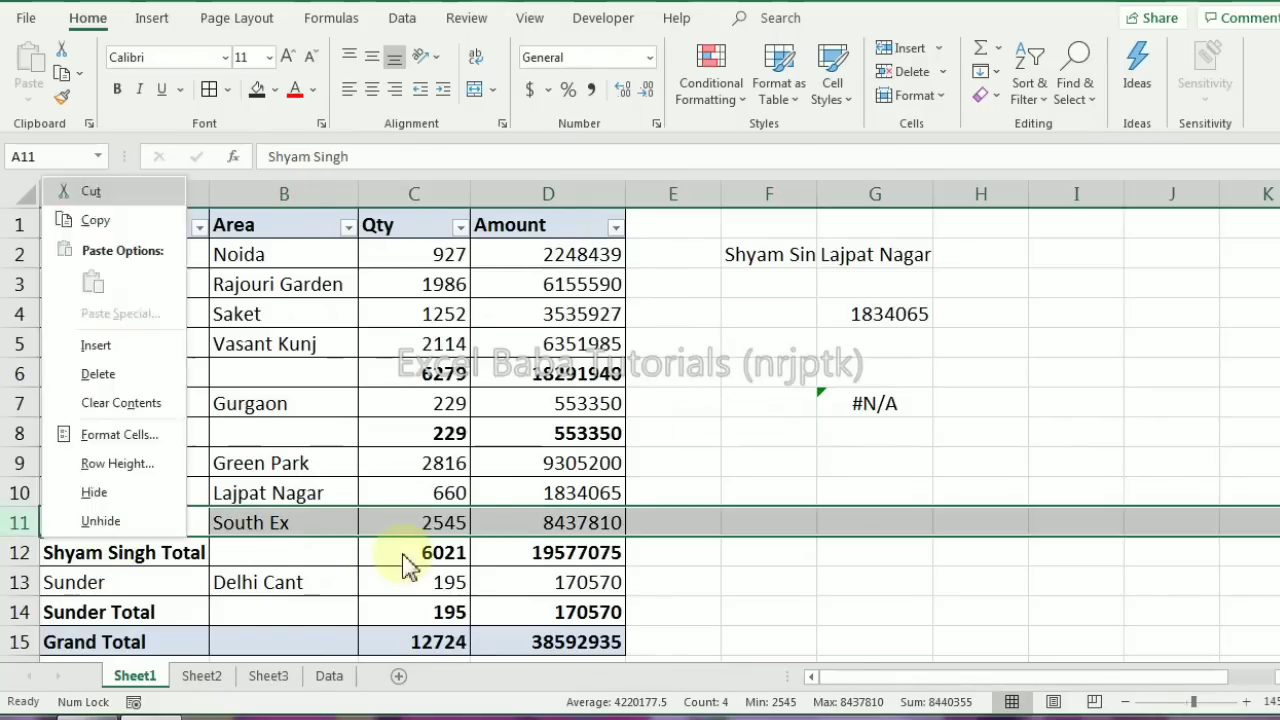
key("ctrl+shift+plus")
key("ctrl+d")
Complete the new row 11 with the area Lajpat Nagar from above, quantity 1 and amount 350
key("Tab")
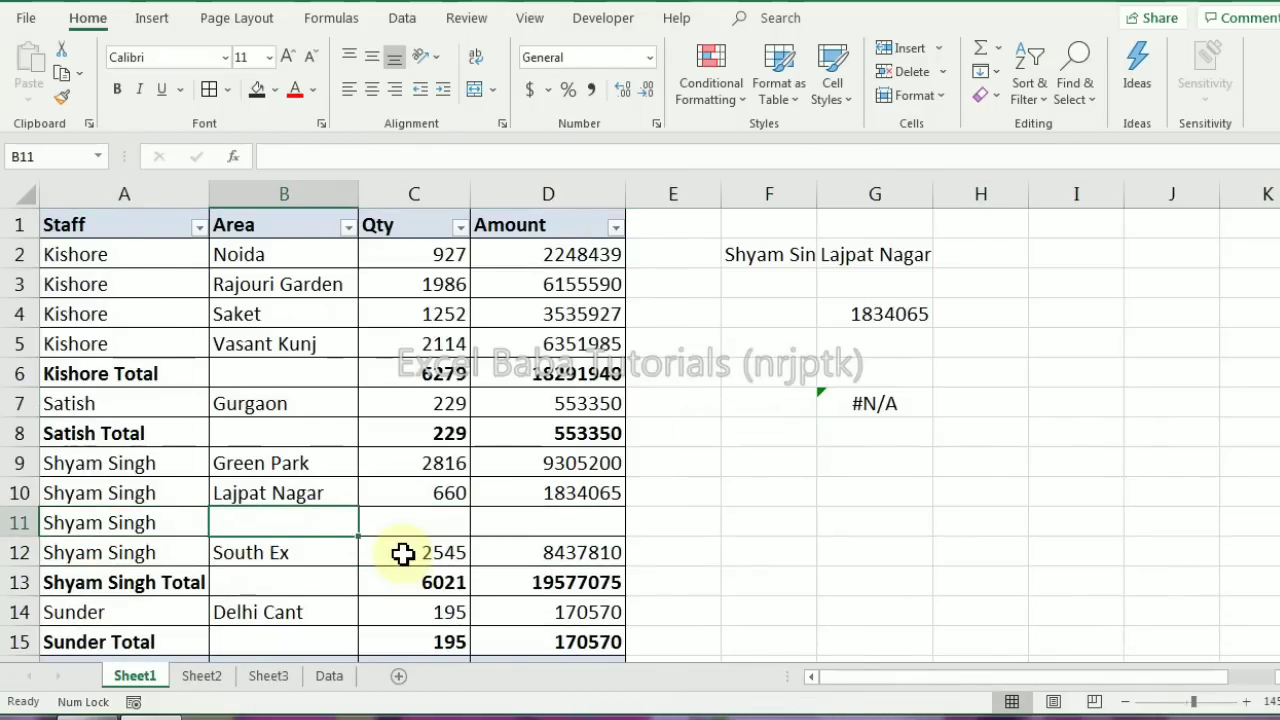
key("ctrl+d")
key("Tab")
type("1")
key("Tab")
type("350")
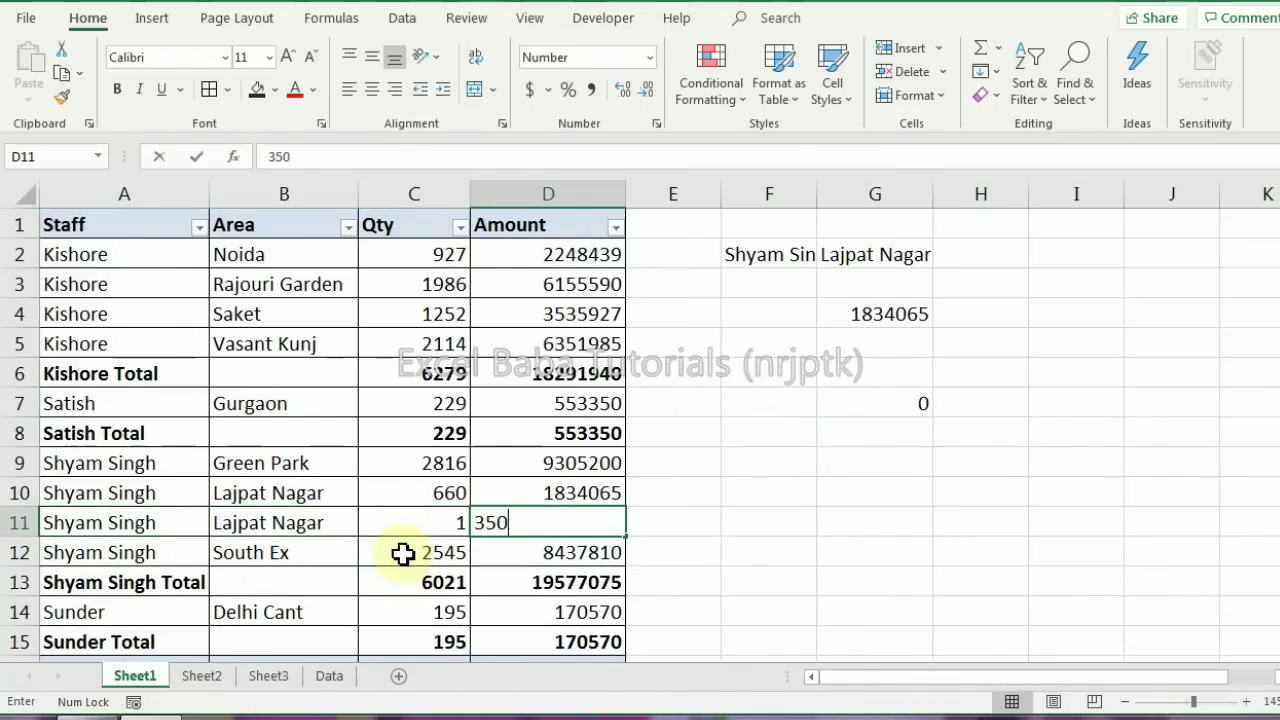
key("Tab")
key("Up")
key("Left")
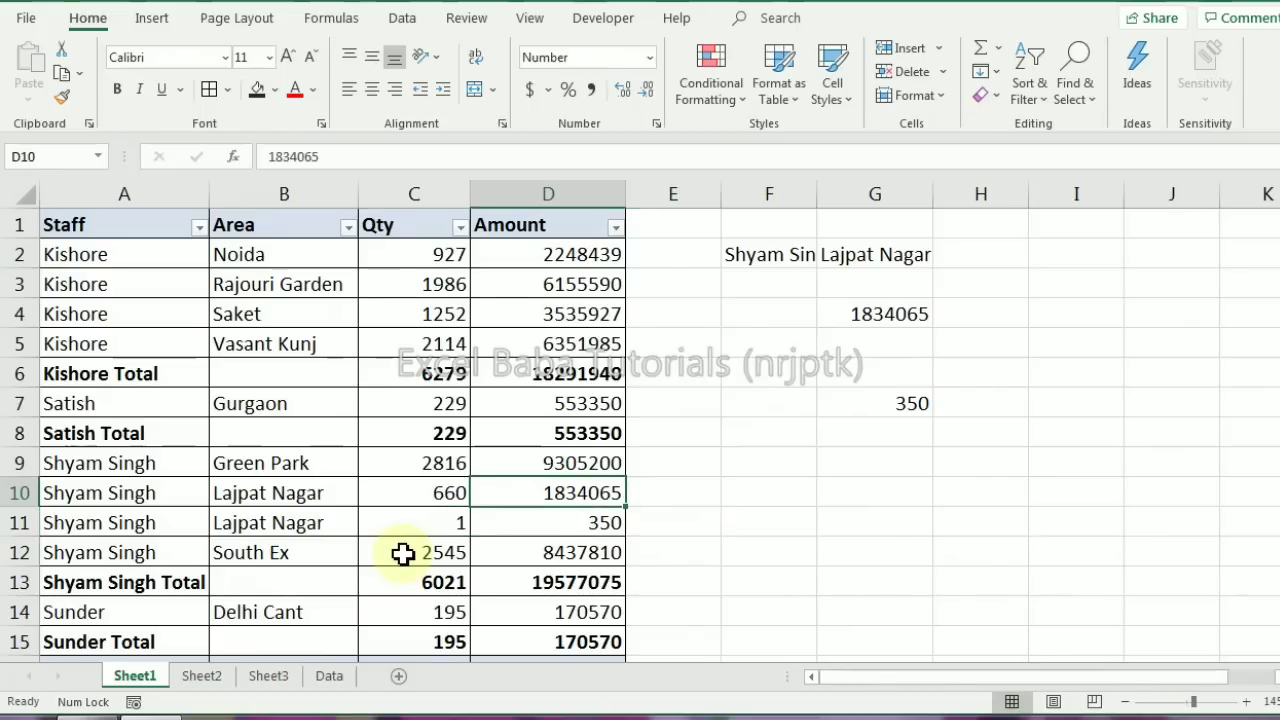
Try adding the Amount condition in the G7 formula with + instead of multiplying it, and undo the change
left_click(875, 395)
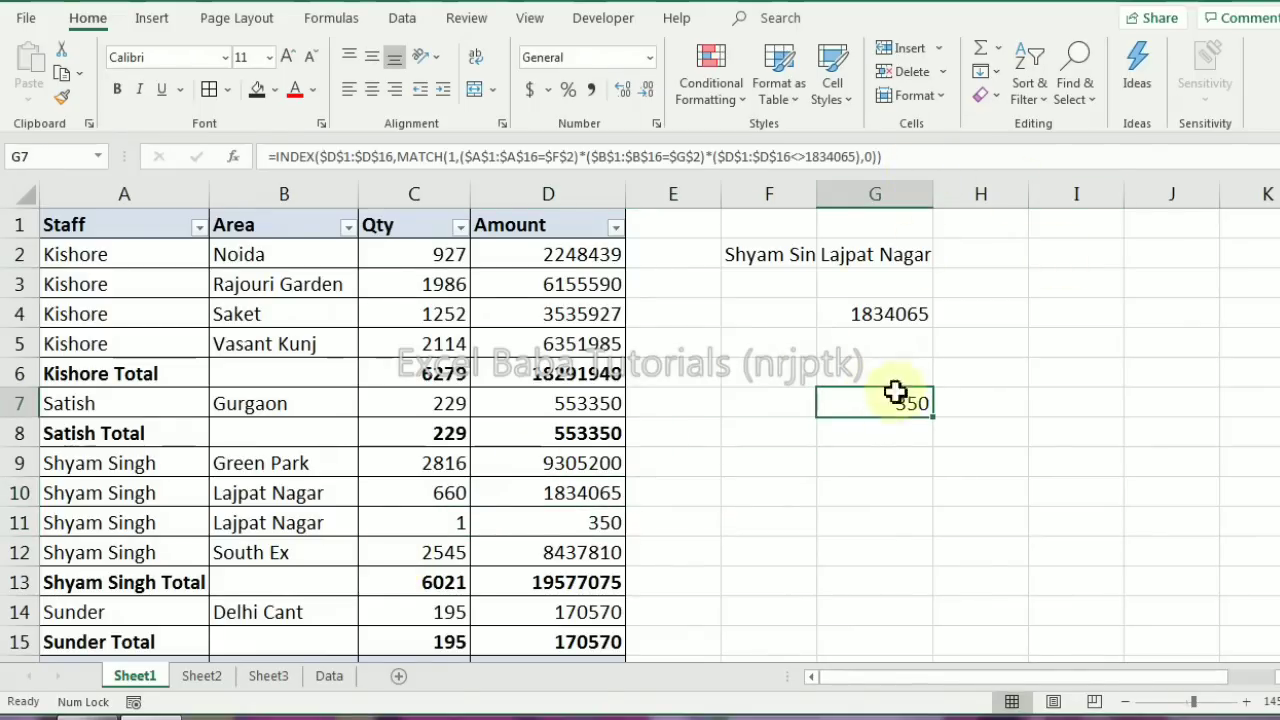
left_click(718, 157)
type("(")
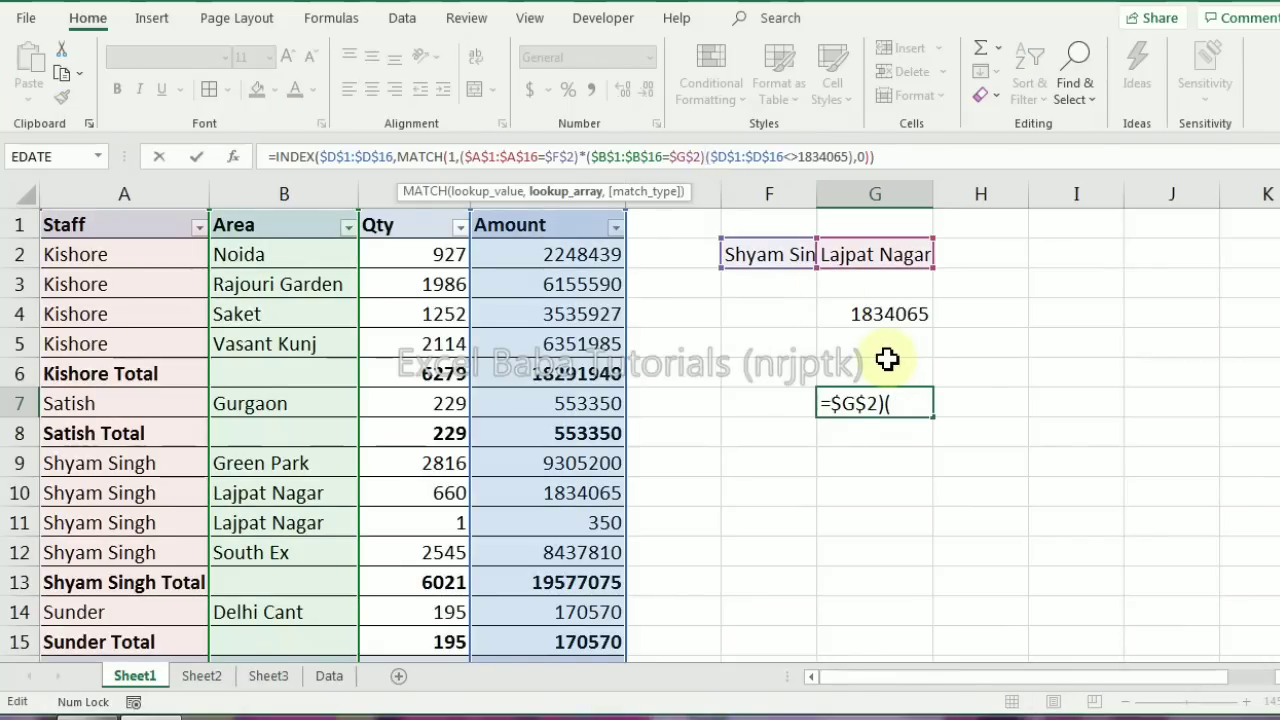
key("Return")
key("Up")
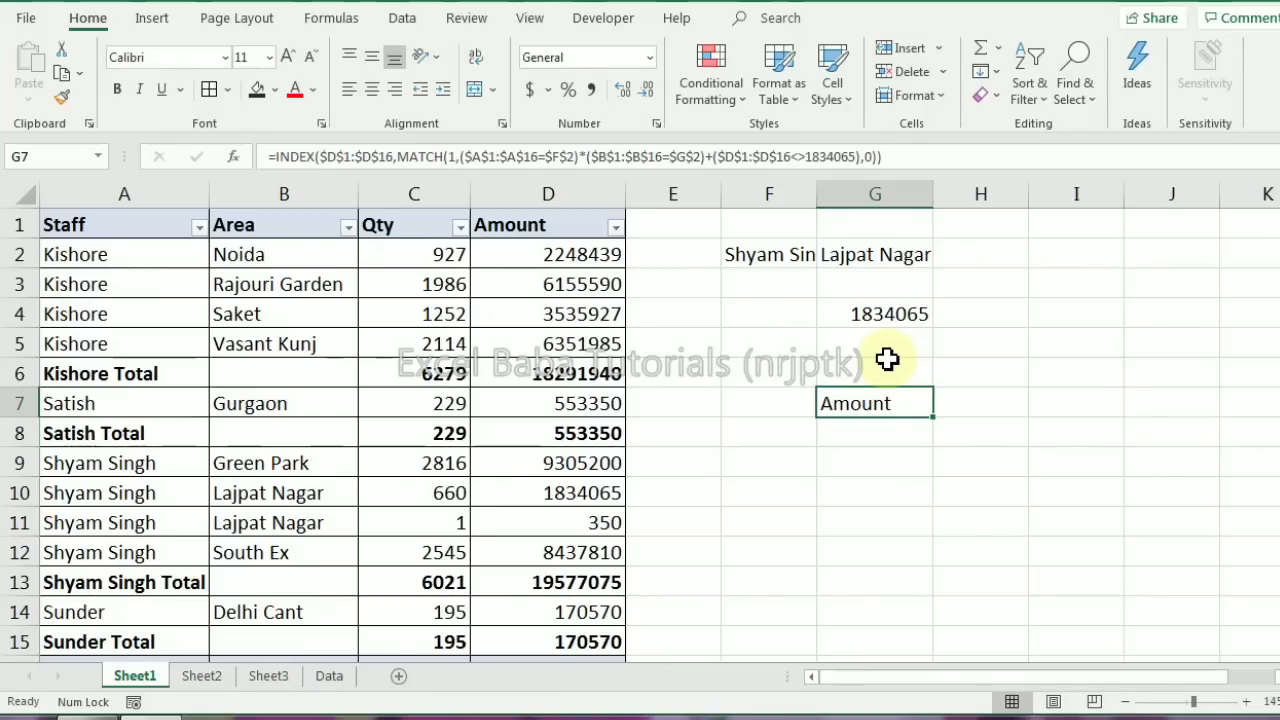
key("ctrl+z")
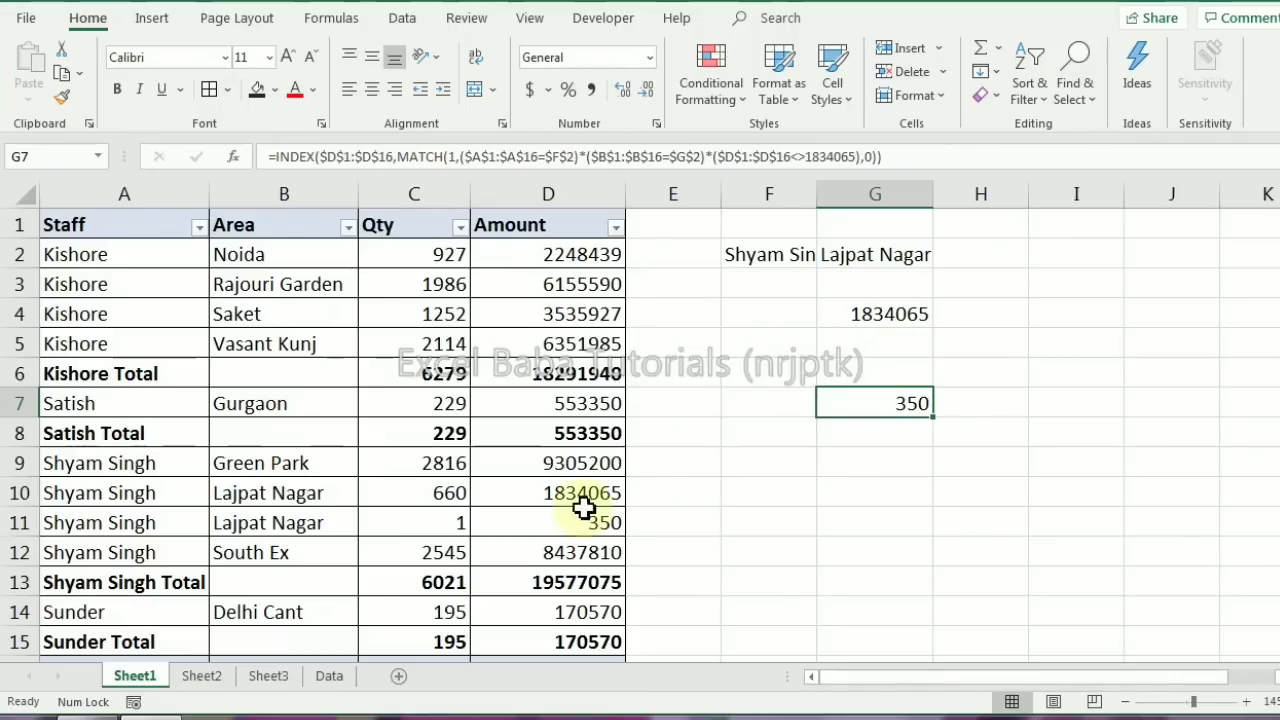
Switch to Sheet3, clear the earlier lookup entries in columns E to H, and select cell E3
left_click(272, 677)
left_click(568, 294)
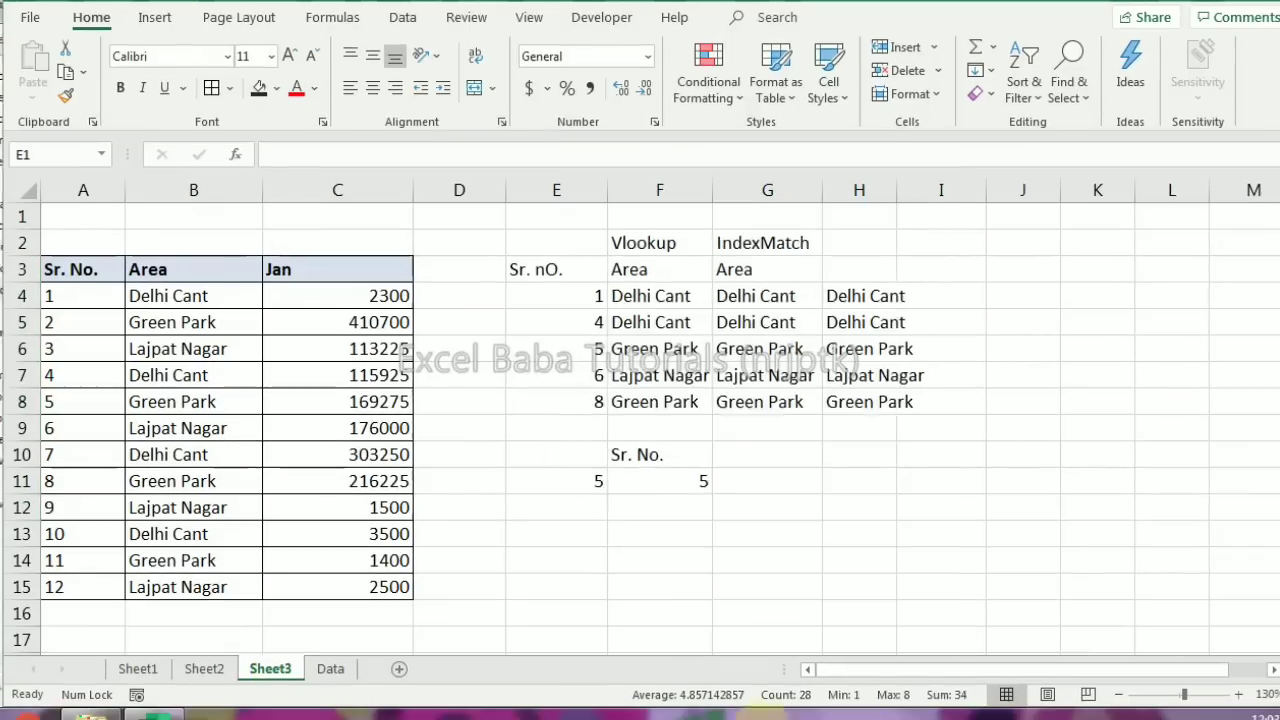
key("F2")
key("Escape")
key("Up")
Start an INDEX formula in E3 with the locked Jan range $C$3:$C$15 as its array
type("=in")
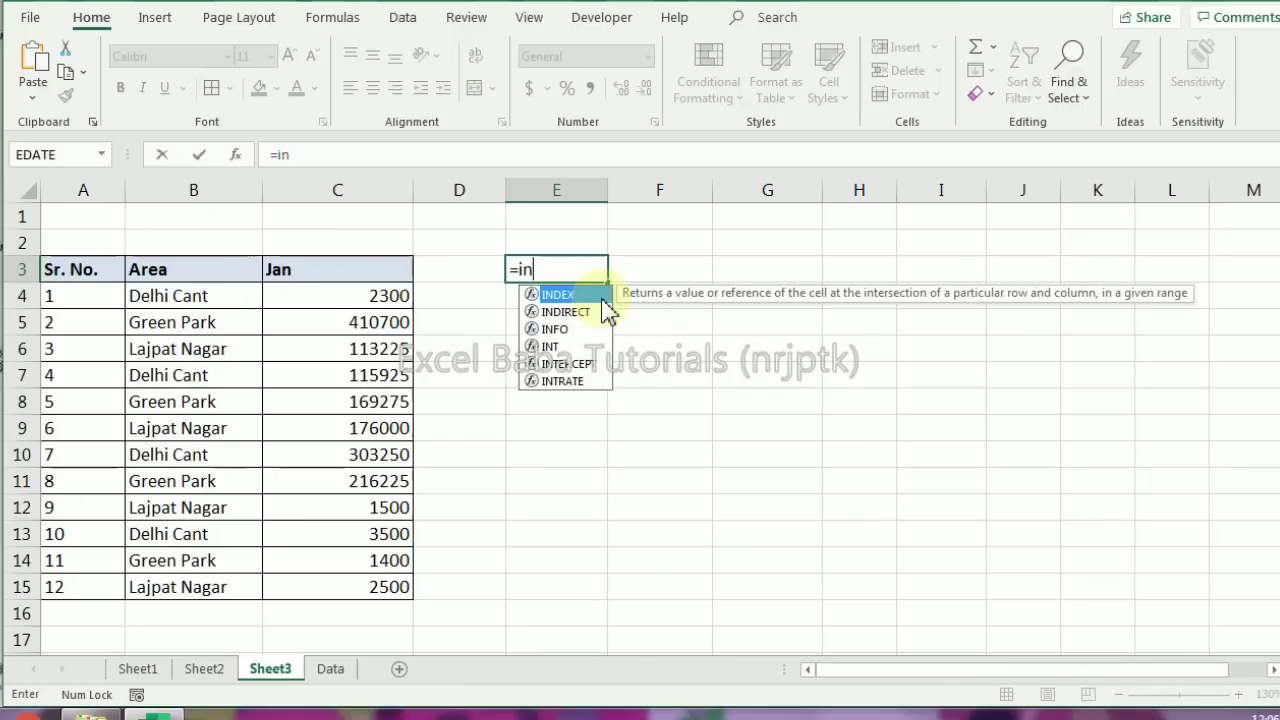
double_click(601, 295)
key("Left")
key("Left")
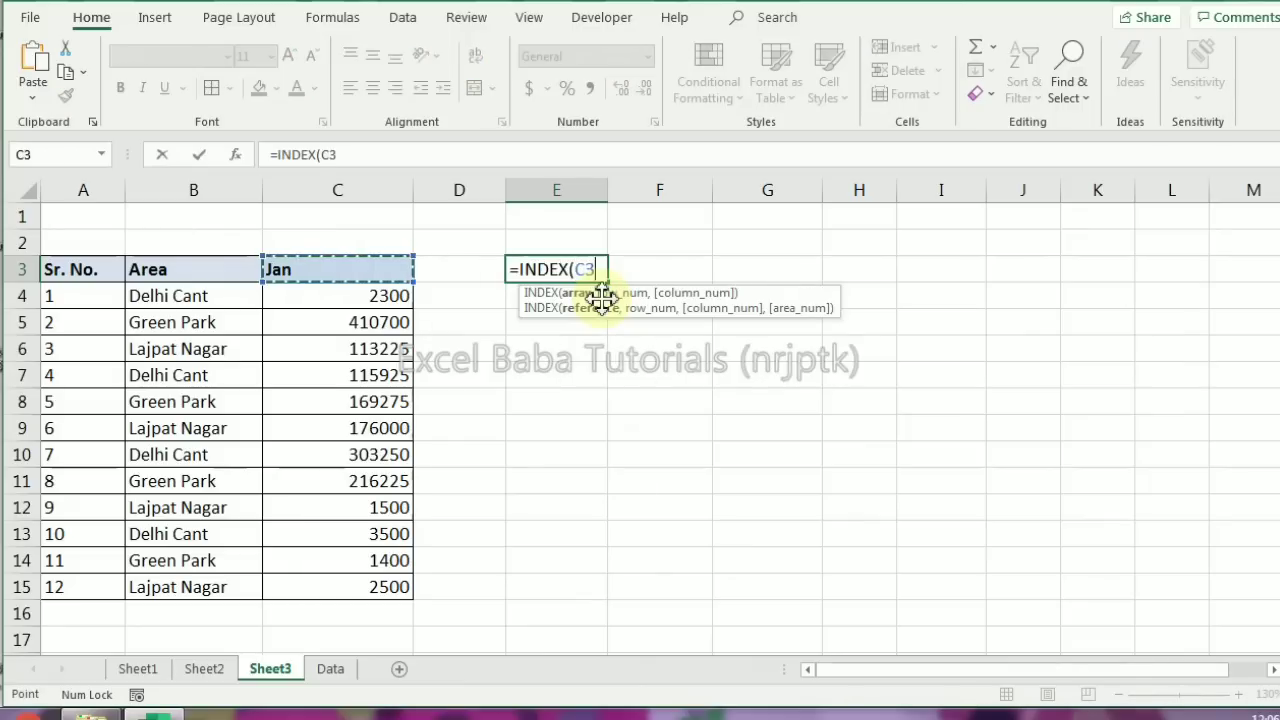
key("ctrl+shift+Down")
key("F4")
Nest a MATCH with lookup value 1 and the condition ($B$3:$B$15="Delhi Cant"), followed by a multiplication sign
type(",m")
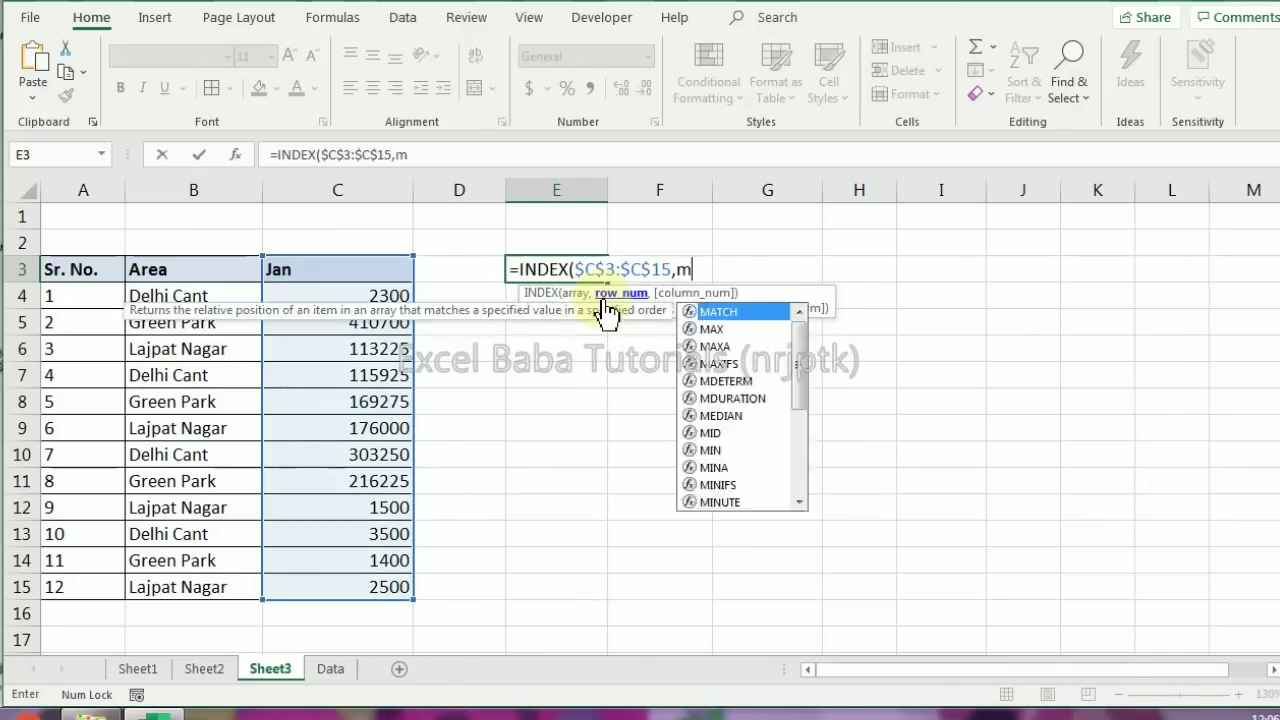
key("Tab")
type("1,")
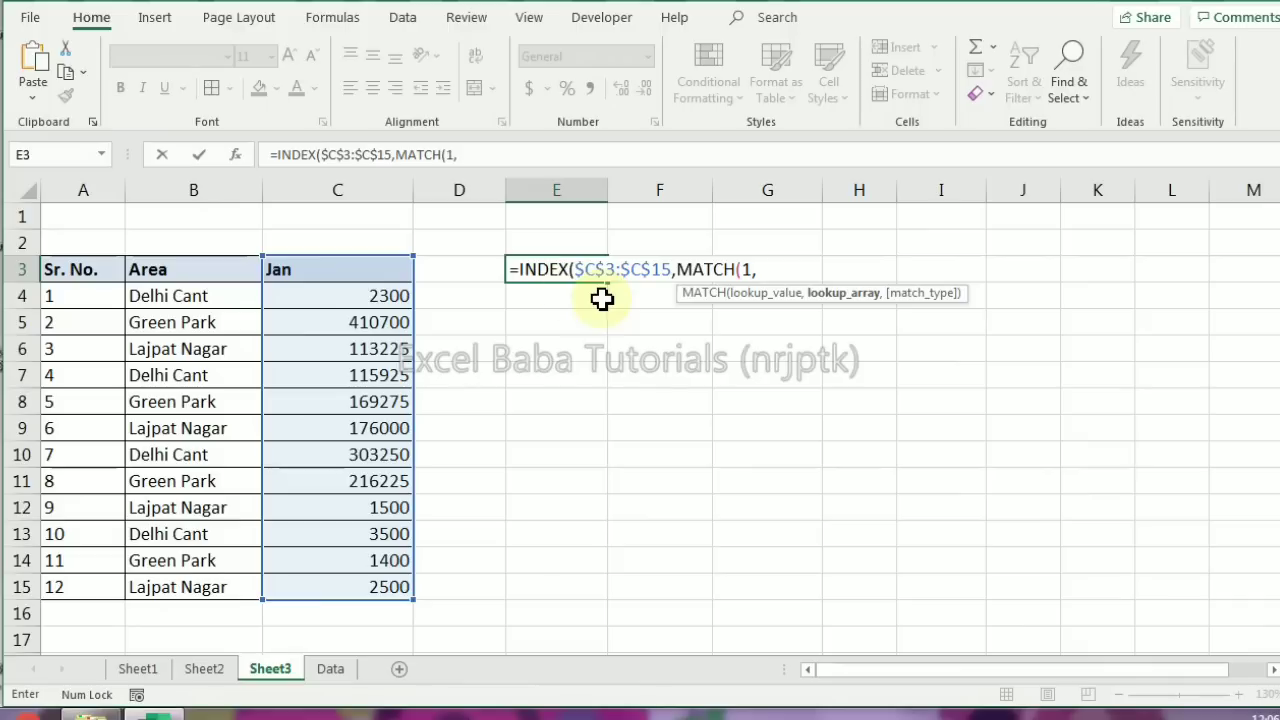
type("(")
left_click(174, 270)
left_click_drag(228, 430, 209, 586)
key("F4")
type("= ")
type("Delhi Cant\")*")
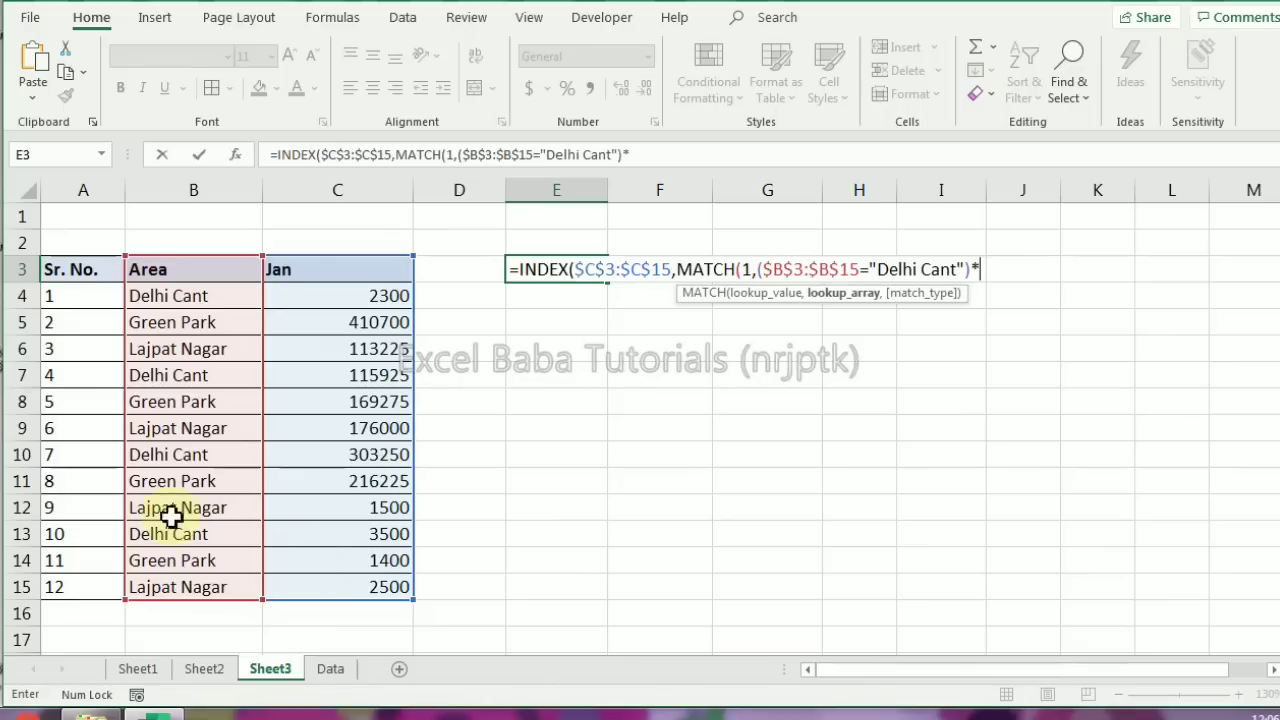
Add the second condition ($A$3:$A$15=1) with match type 0 and enter the completed formula in E3
left_click_drag(62, 272, 50, 586)
key("F4")
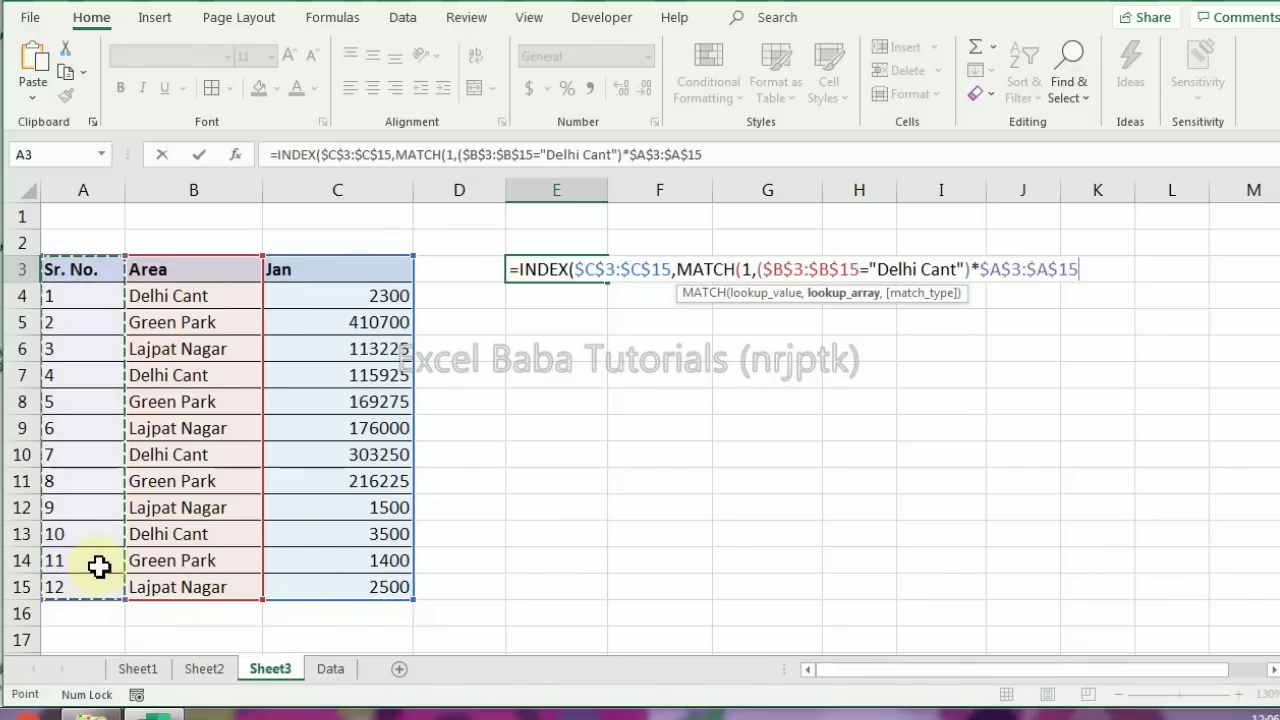
left_click(632, 155)
type("(")
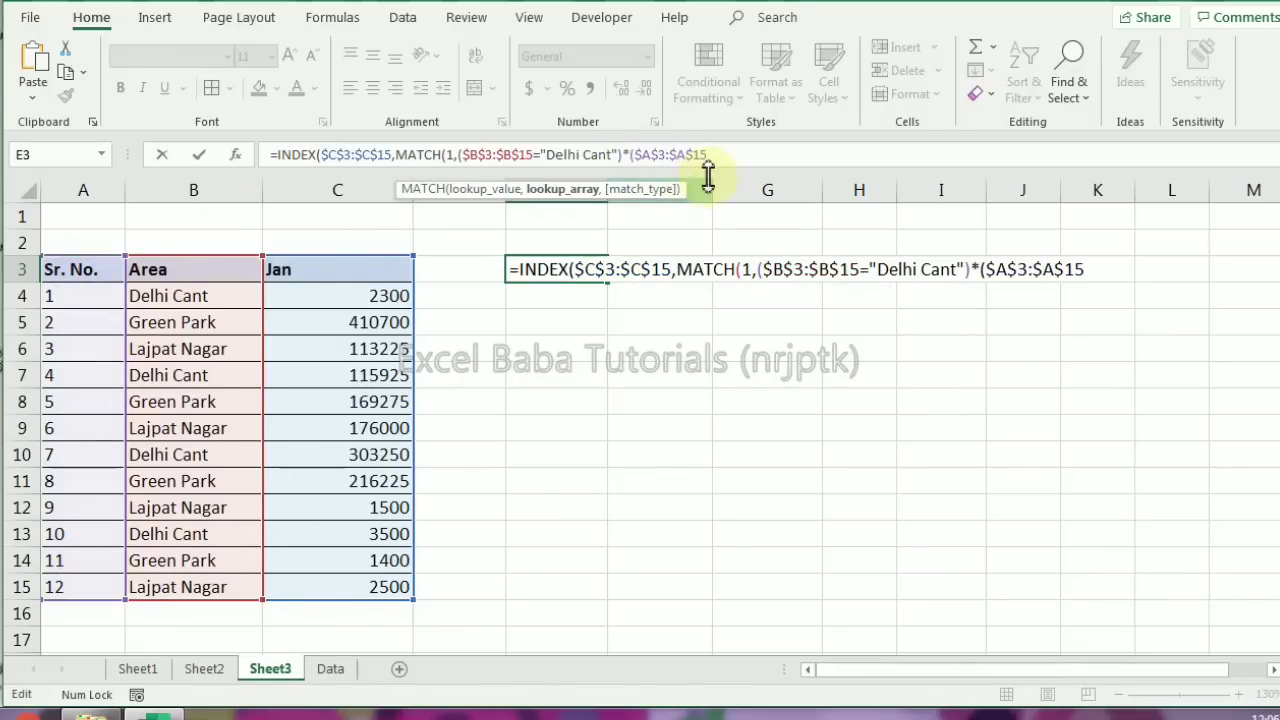
left_click(741, 152)
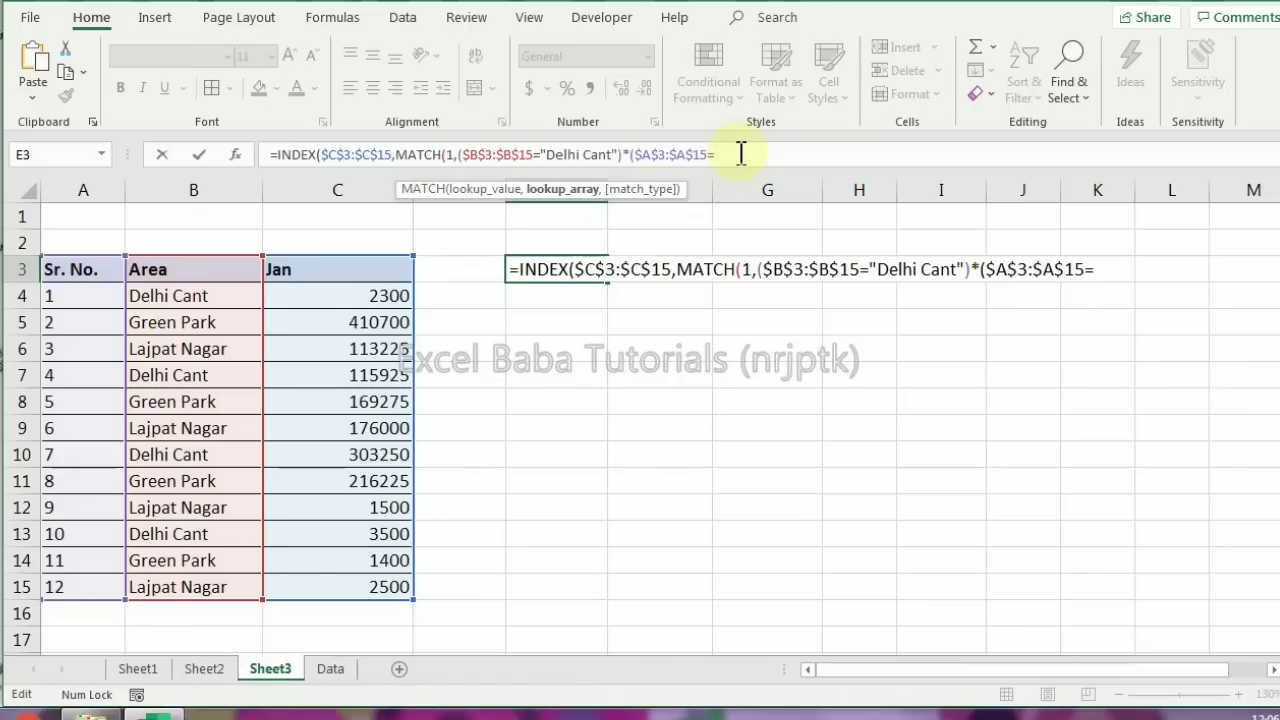
type("=1),0)")
key("Return")
Change the Sr. No. condition in the E3 formula to 4 and re-enter it
key("Up")
key("Left")
key("Down")
key("Right")
key("Up")
key("F2")
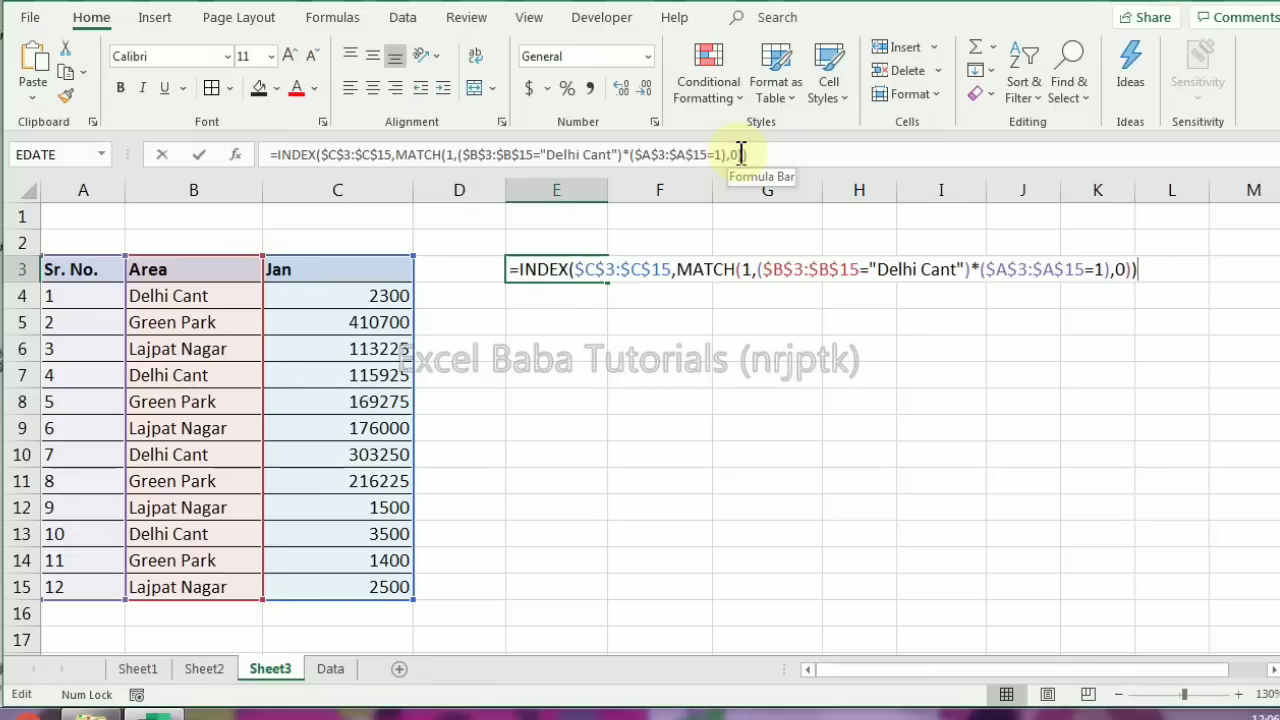
key("Left")
key("Left")
key("Left")
key("Left")
key("Left")
key("BackSpace")
type("4")
key("Return")
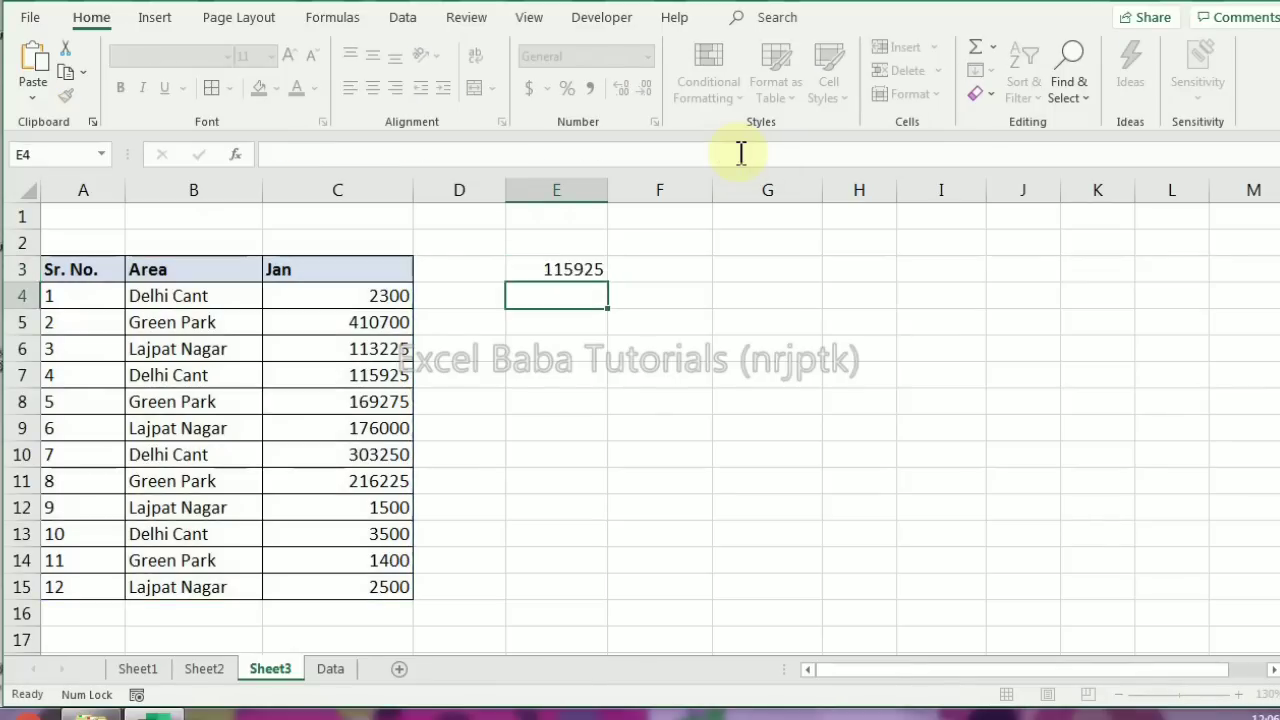
Set the Sr. No. condition in the E3 formula to 2 and re-enter it
key("Up")
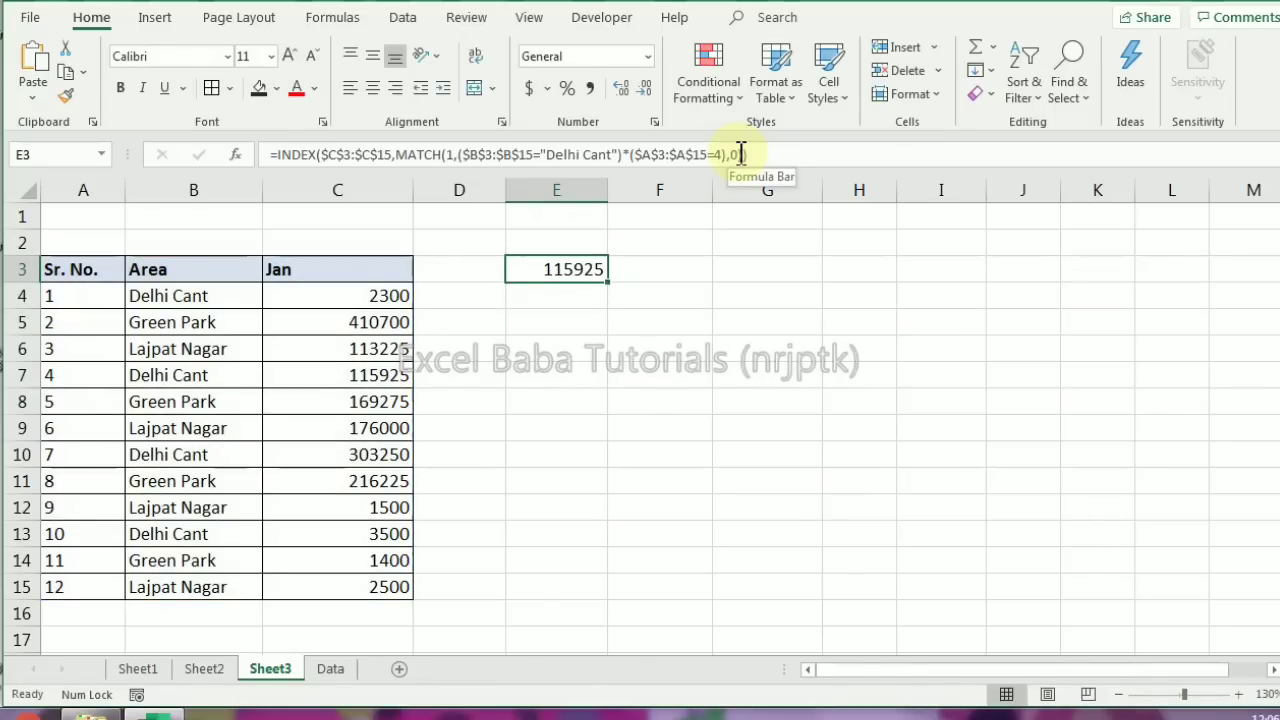
key("F2")
key("Left")
key("Left")
key("Left")
key("Left")
key("Left")
key("Left")
key("Left")
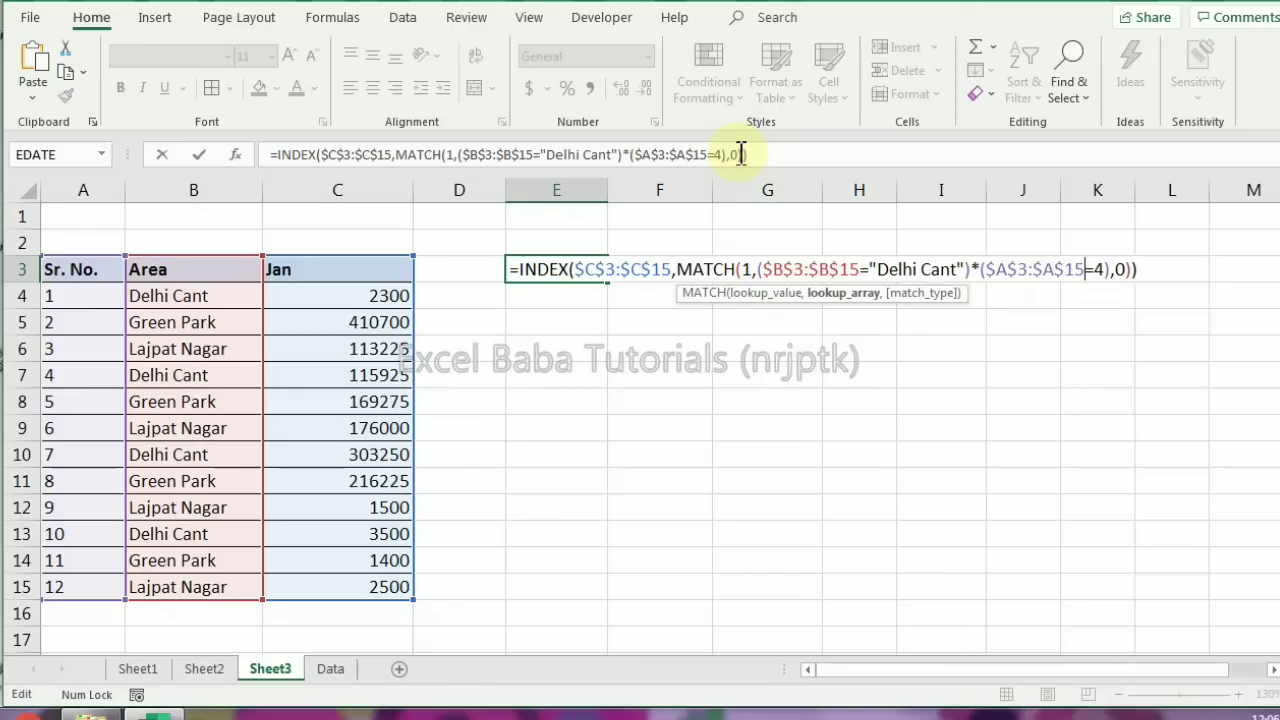
key("BackSpace")
type("2")
key("Return")
key("Up")
Replace the multiplication between the two E3 conditions with +, re-enter the formula, and select the Sr. No. range A3:A15
key("F2")
key("Left")
key("Left")
key("Left")
key("Left")
key("Left")
key("Left")
key("Left")
key("Left")
key("Left")
key("Left")
key("Left")
key("Left")
key("Left")
key("Left")
key("Left")
key("Left")
key("Left")
key("Left")
key("BackSpace")
type("+")
key("Return")
key("Up")
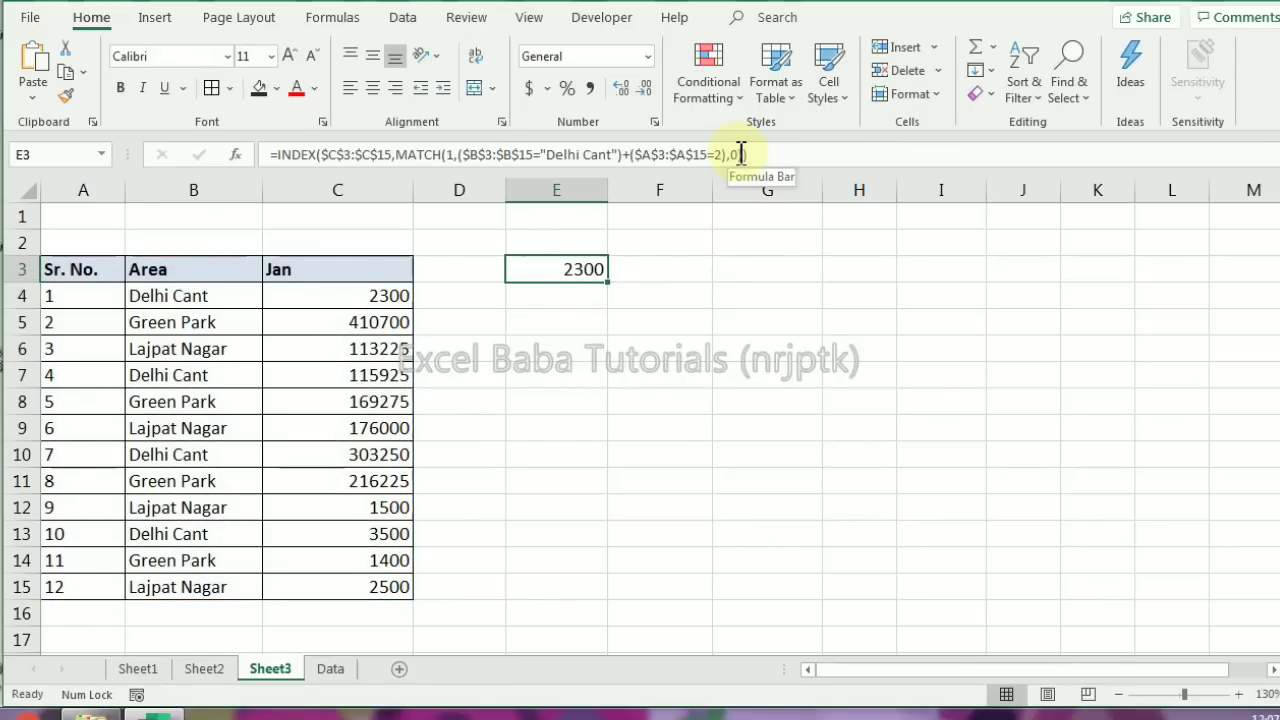
left_click_drag(91, 274, 109, 586)
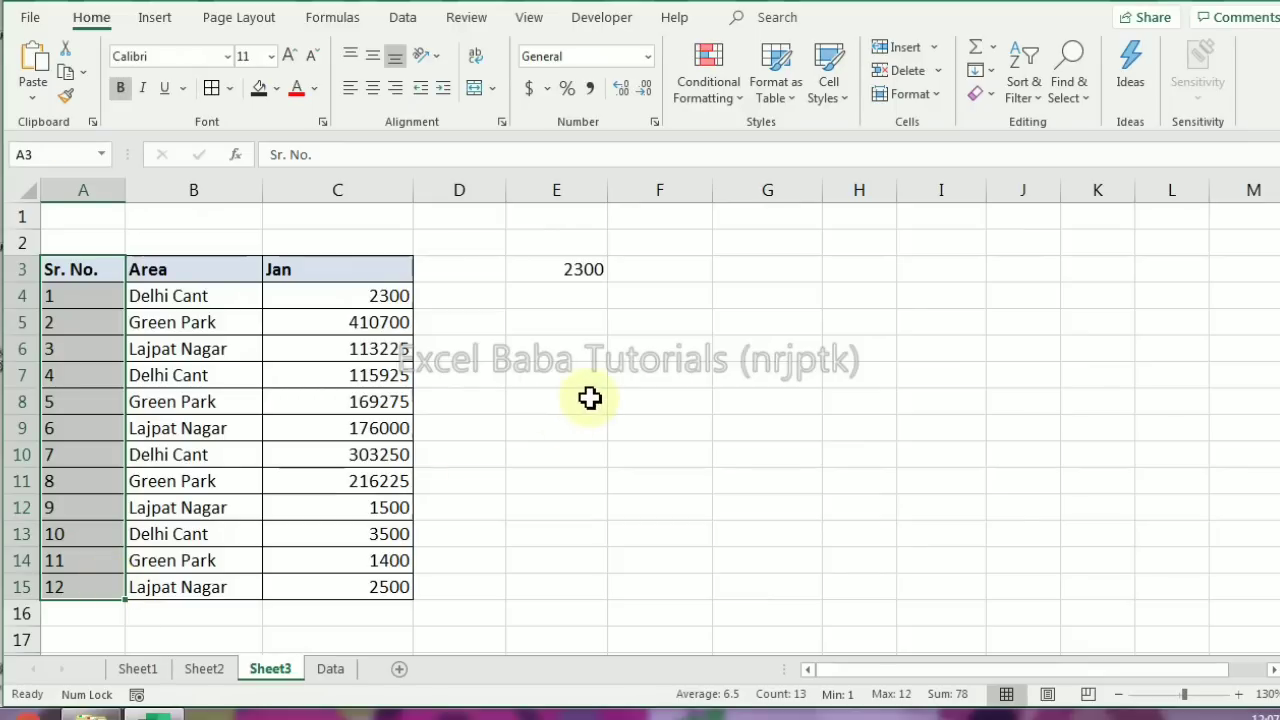
Replace the + between the two conditions in the E3 formula with * and re-enter it
left_click(570, 266)
left_click(622, 154)
key("Delete")
type("*")
key("Return")
key("Up")
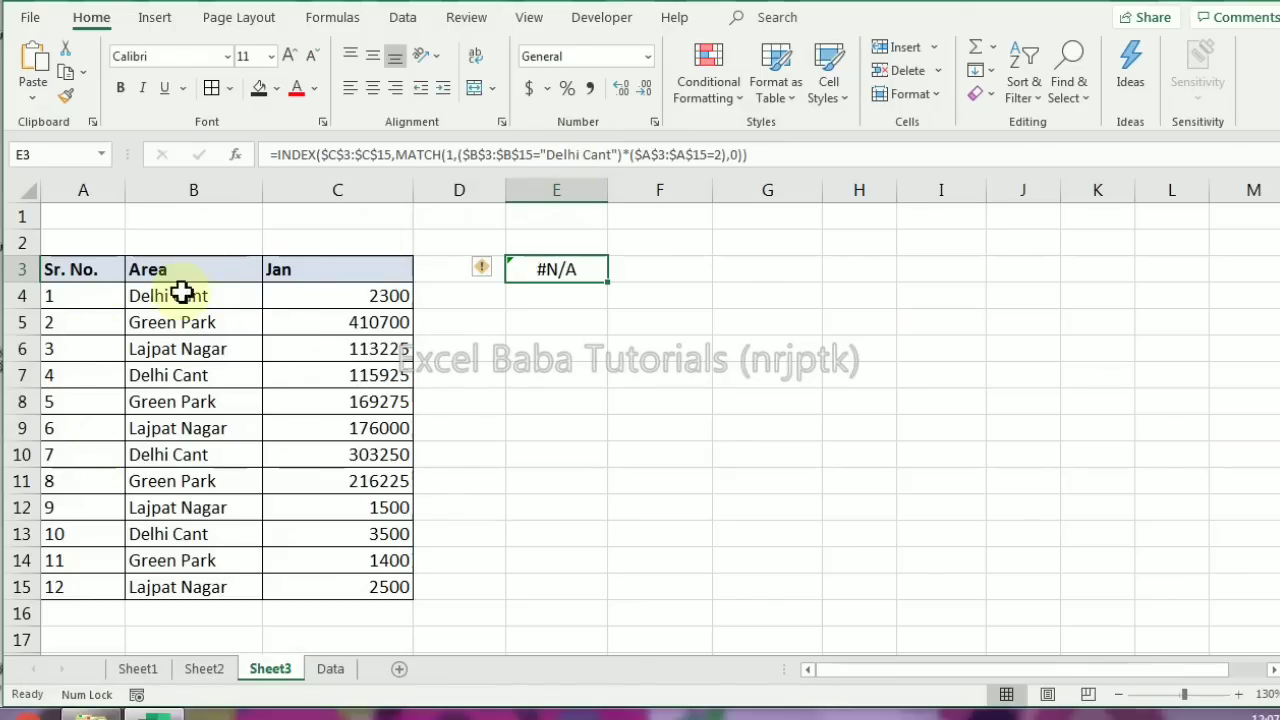
Fill D4:D15 with 1 for each Delhi Cant row and 0 for every other area
left_click(445, 300)
type("1")
key("Return")
type("0")
key("Return")
key("Up")
key("ctrl+c")
key("Down")
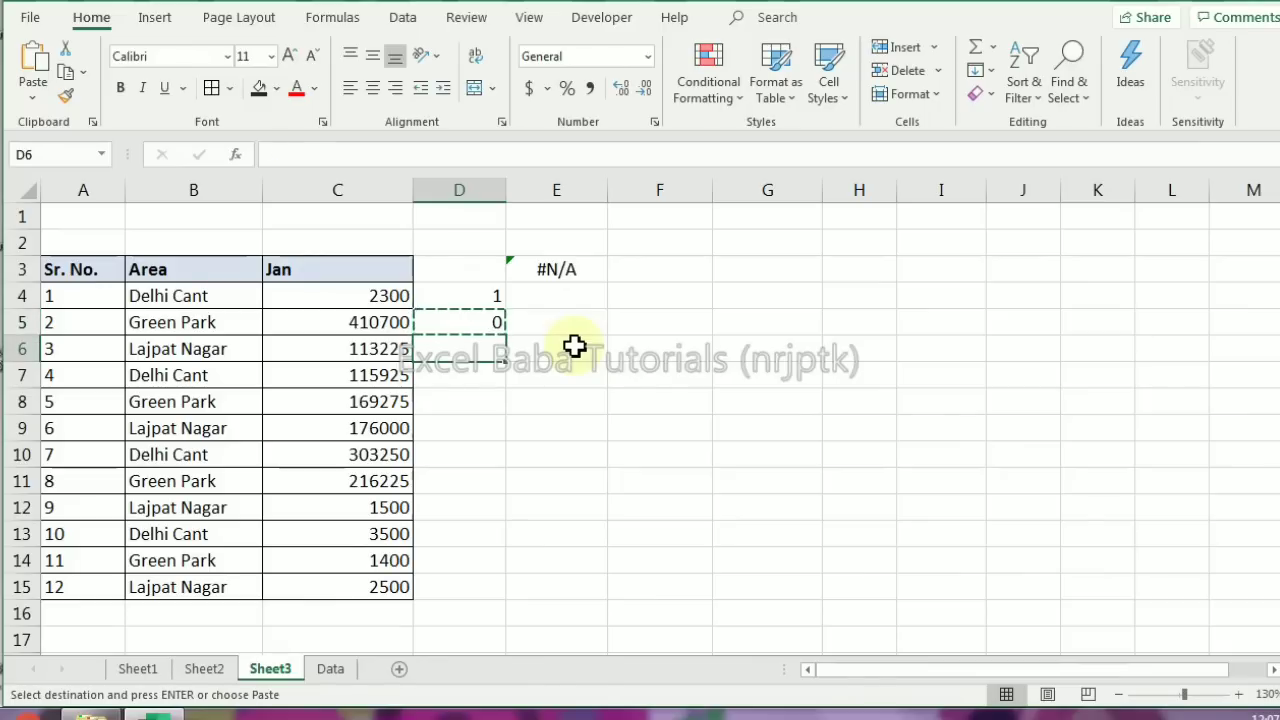
type("0")
key("Return")
type("1")
key("Return")
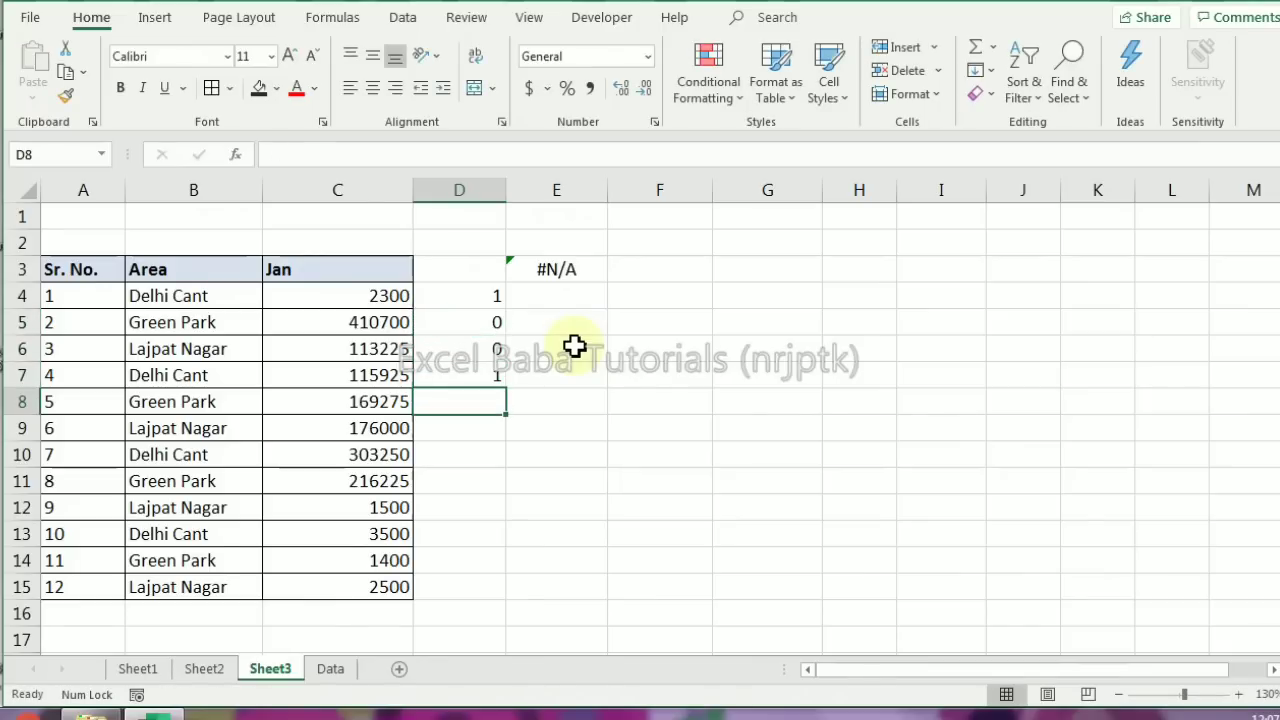
type("0")
key("Return")
type("0")
key("Return")
type("1")
key("Return")
type("0")
key("Return")
type("0")
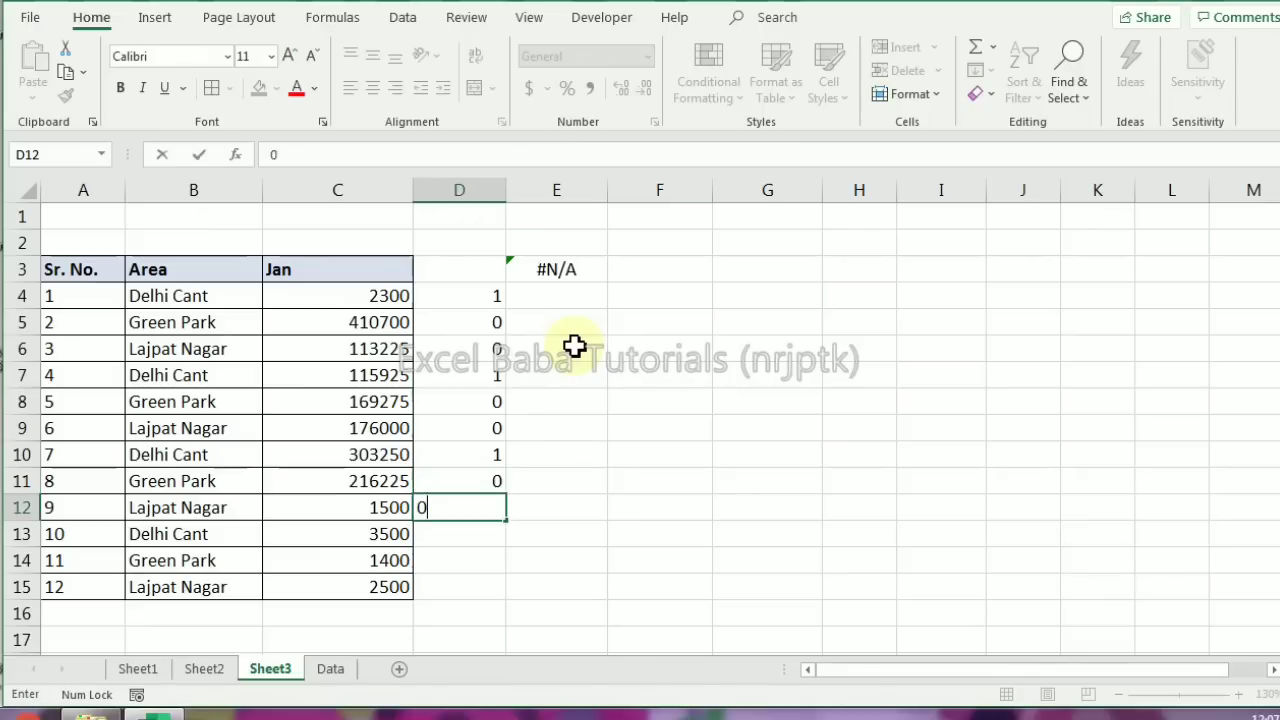
key("Return")
type("1")
key("Return")
key("Return")
type("0")
key("Return")
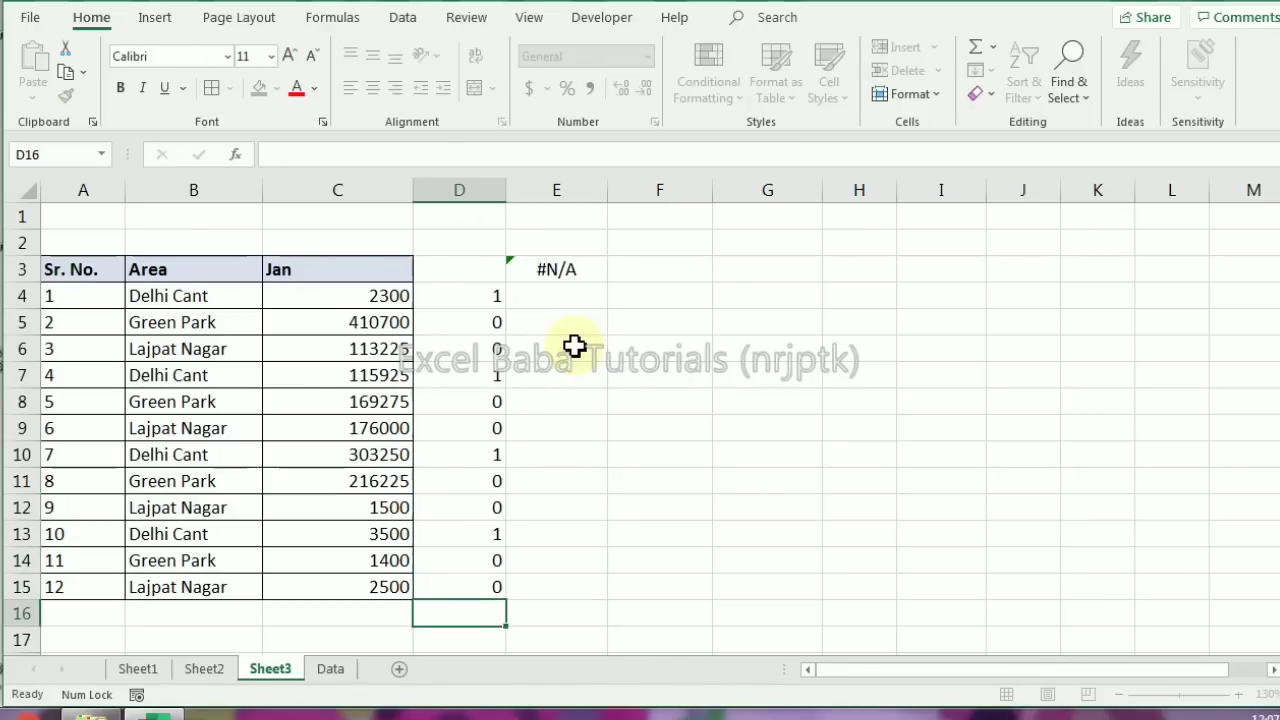
Start the Sr. No. = 2 flags beside the area flags, entering 0 in E4 and 1 in E5
key("Up")
key("Up")
key("ctrl+Up")
key("Down")
key("Right")
key("Up")
key("Up")
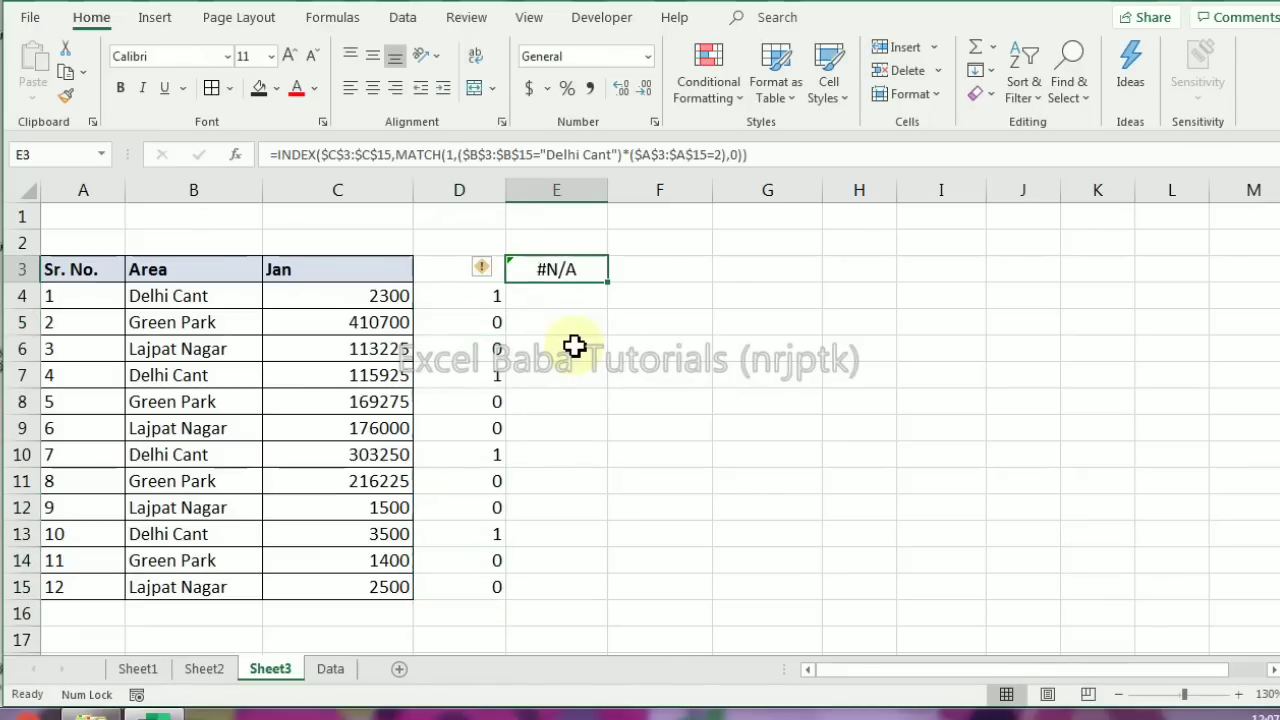
key("Left")
key("Left")
key("Left")
key("Left")
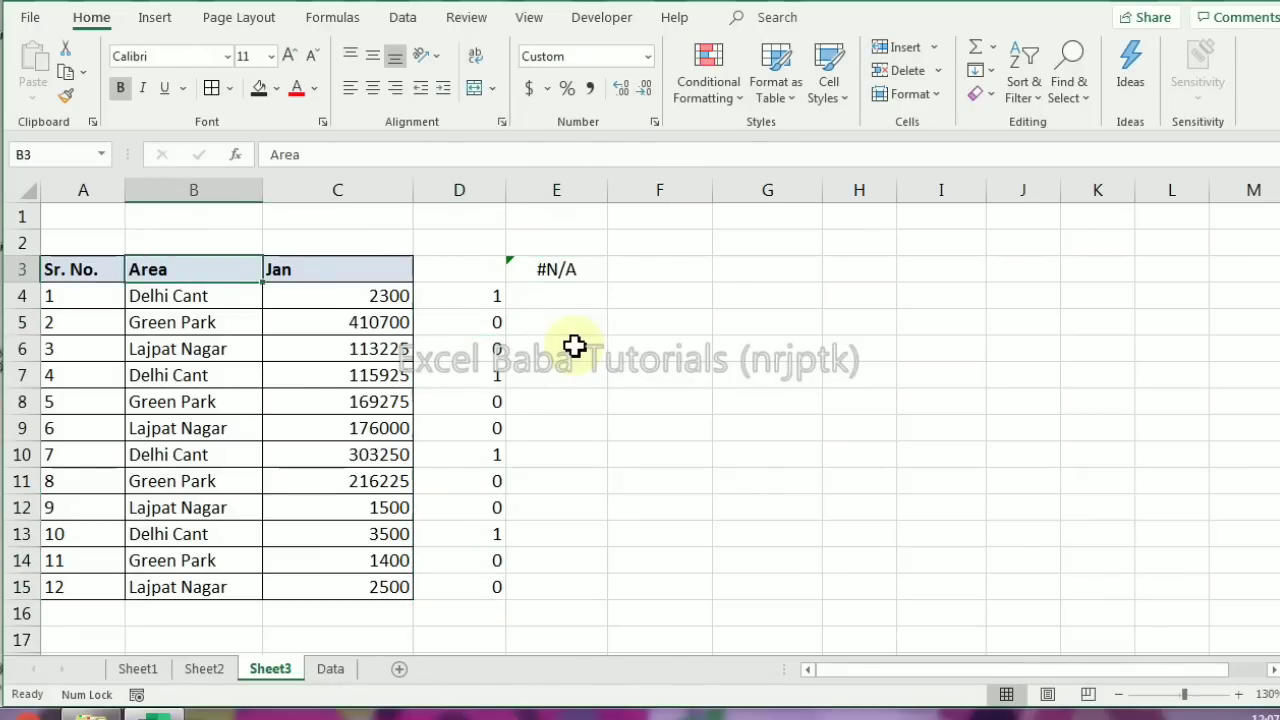
key("Down")
key("Right")
key("Right")
key("Right")
key("Right")
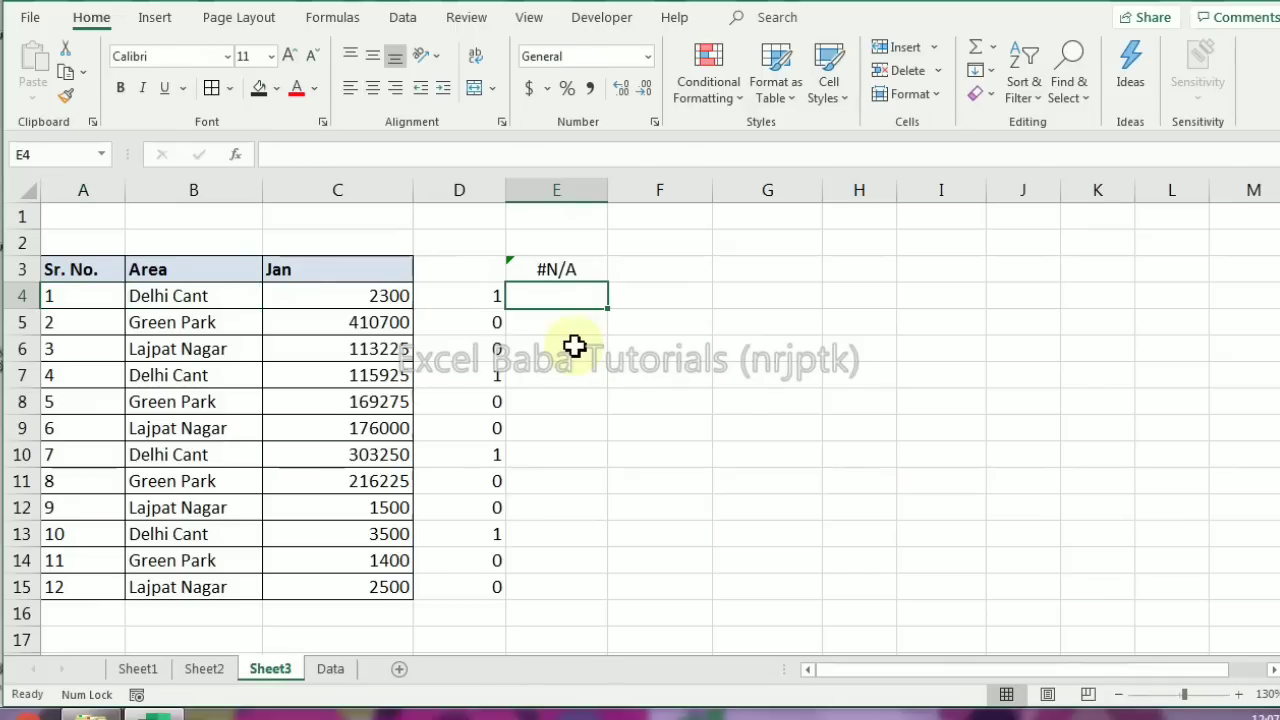
type("0")
key("Return")
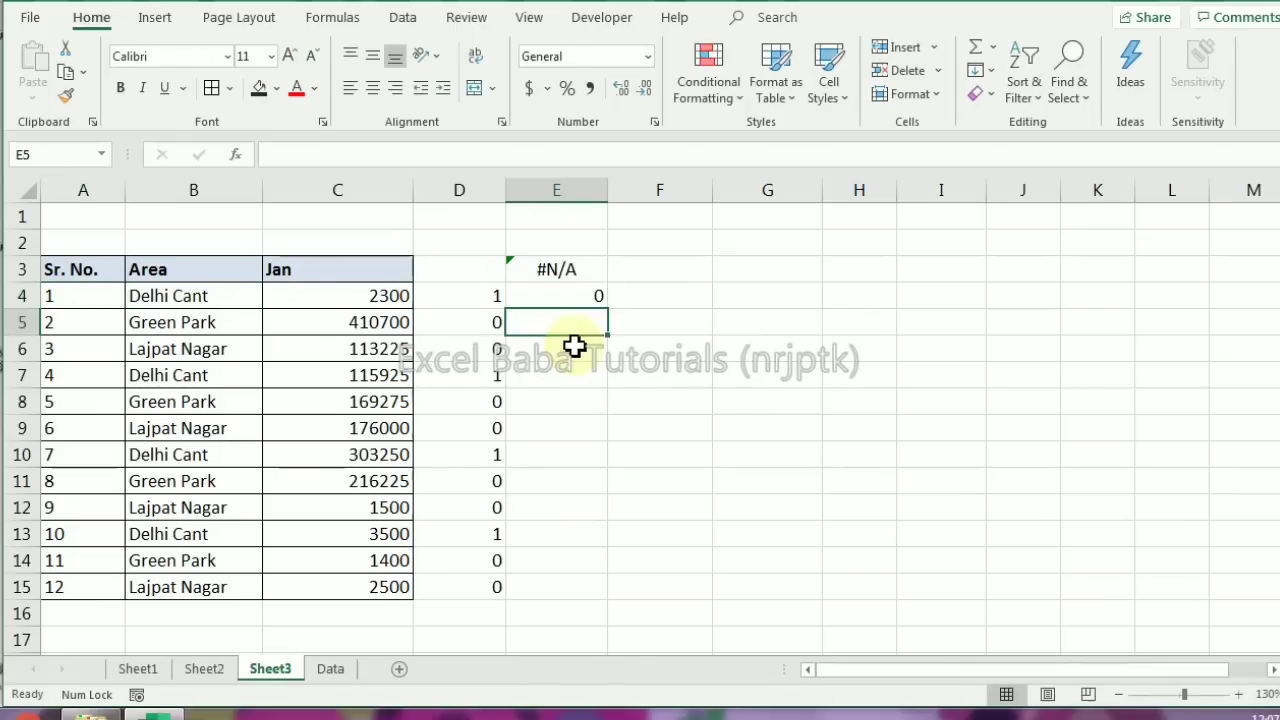
key("Up")
key("Up")
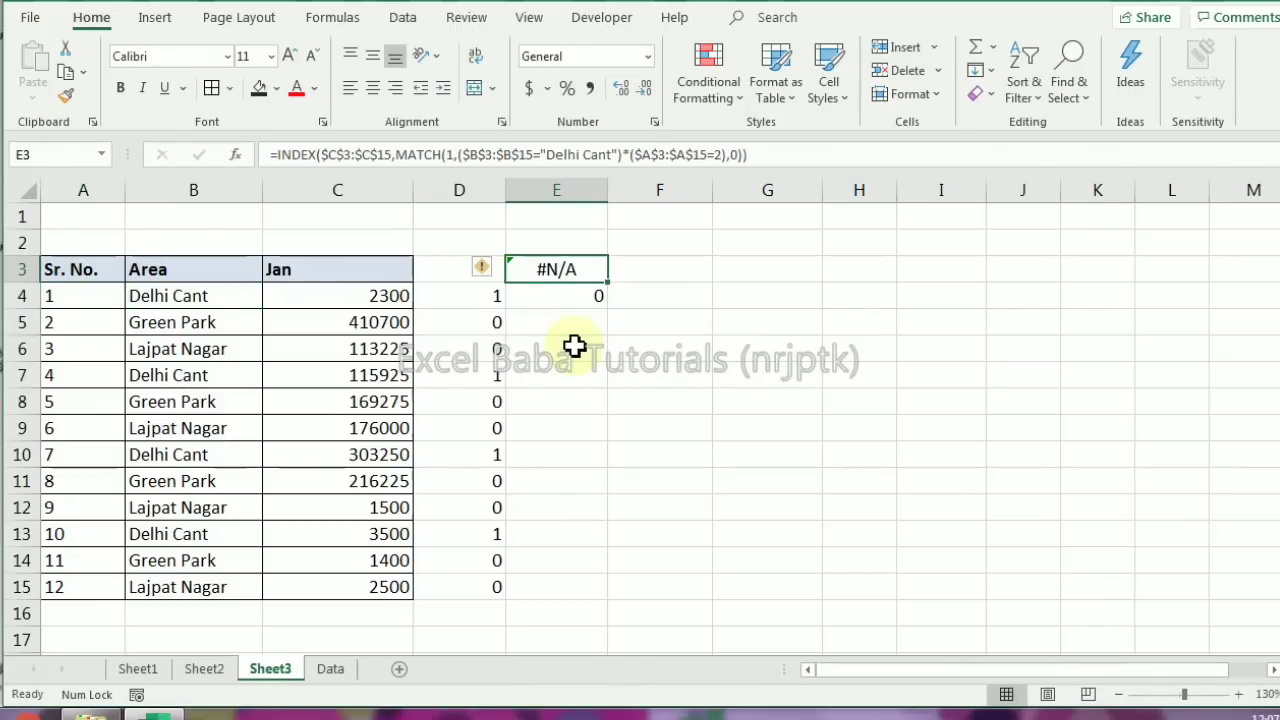
key("Down")
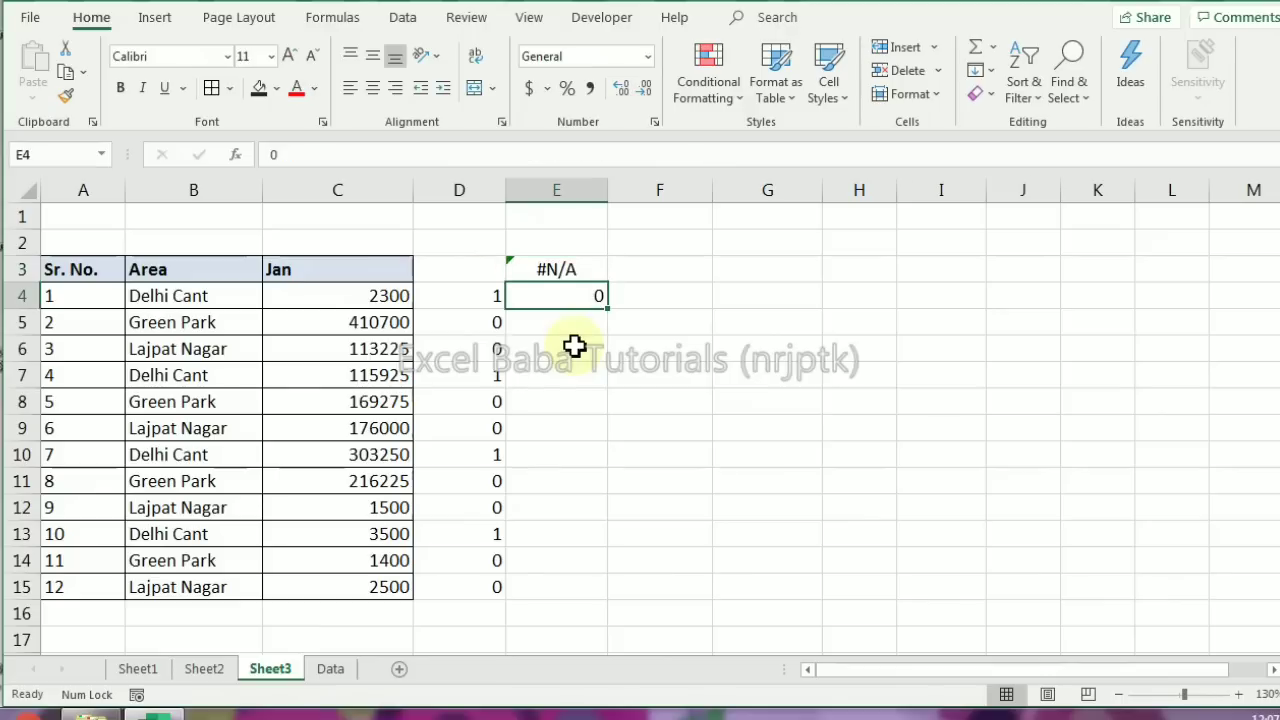
key("Down")
type("1")
key("Return")
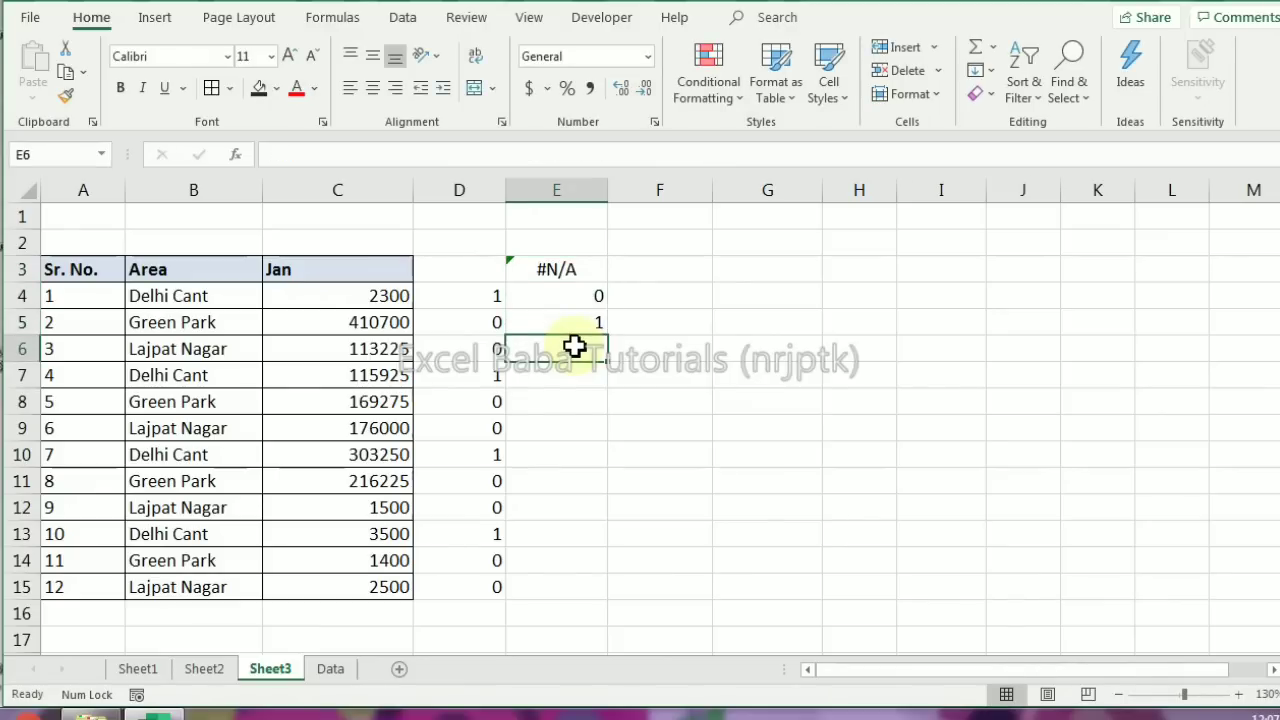
Enter 0 in E6 and copy it down through E15
type("0")
key("Return")
key("Up")
key("ctrl+c")
key("Left")
key("Down")
key("ctrl+Down")
key("Right")
key("ctrl+shift+Up")
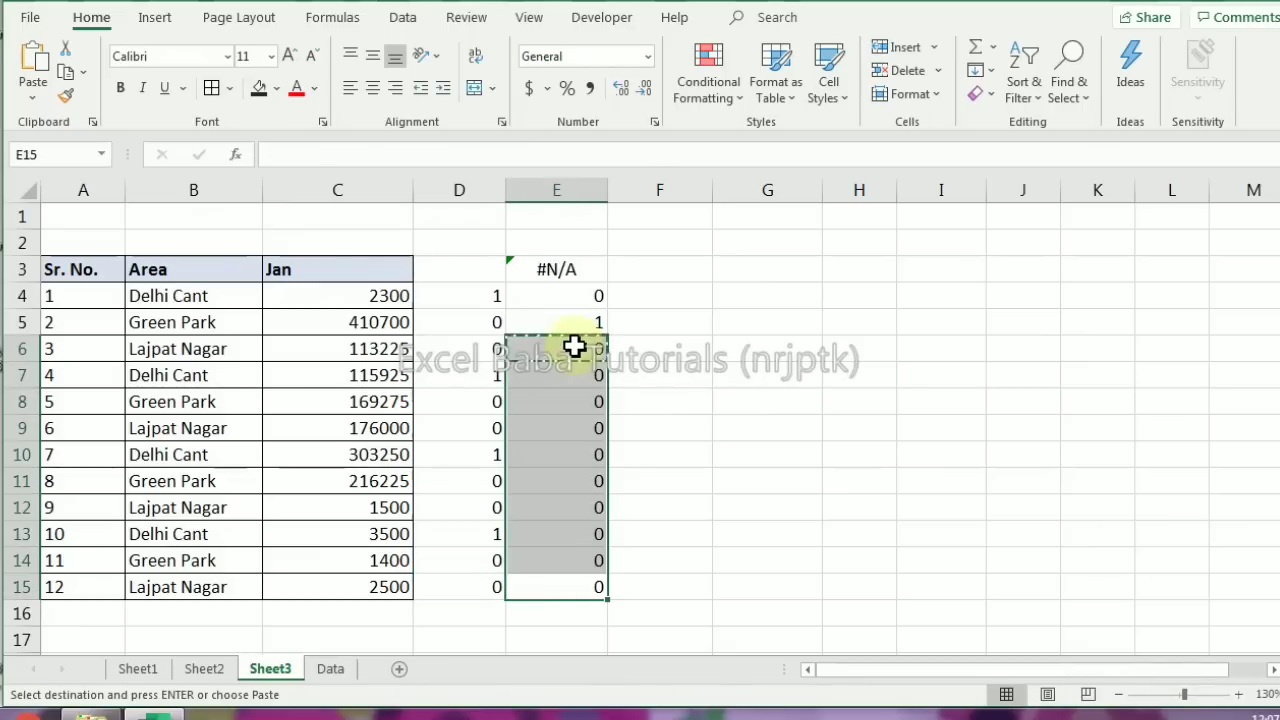
key("Return")
Change the Sr. No. condition in the E3 formula to 4 and re-enter it
key("ctrl+Up")
key("F2")
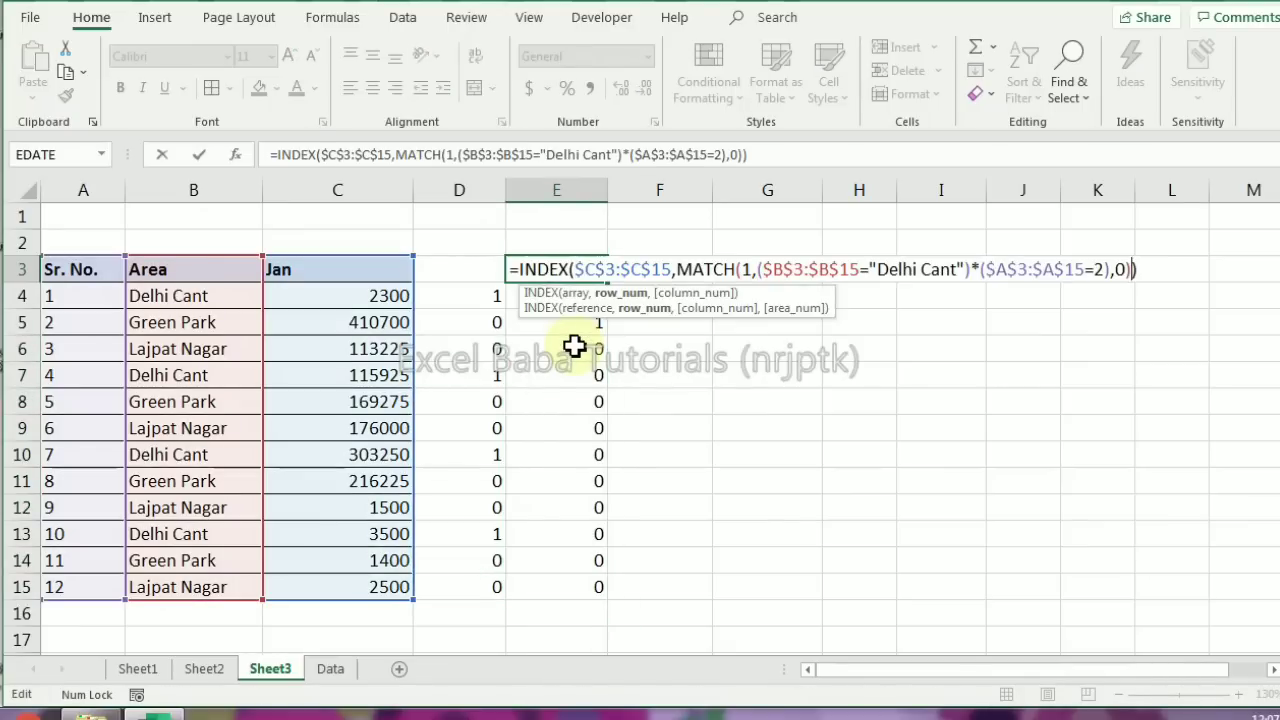
key("Left")
key("Left")
key("Left")
key("Left")
key("Left")
key("Left")
key("Left")
key("Left")
key("Left")
key("Left")
key("Left")
key("Left")
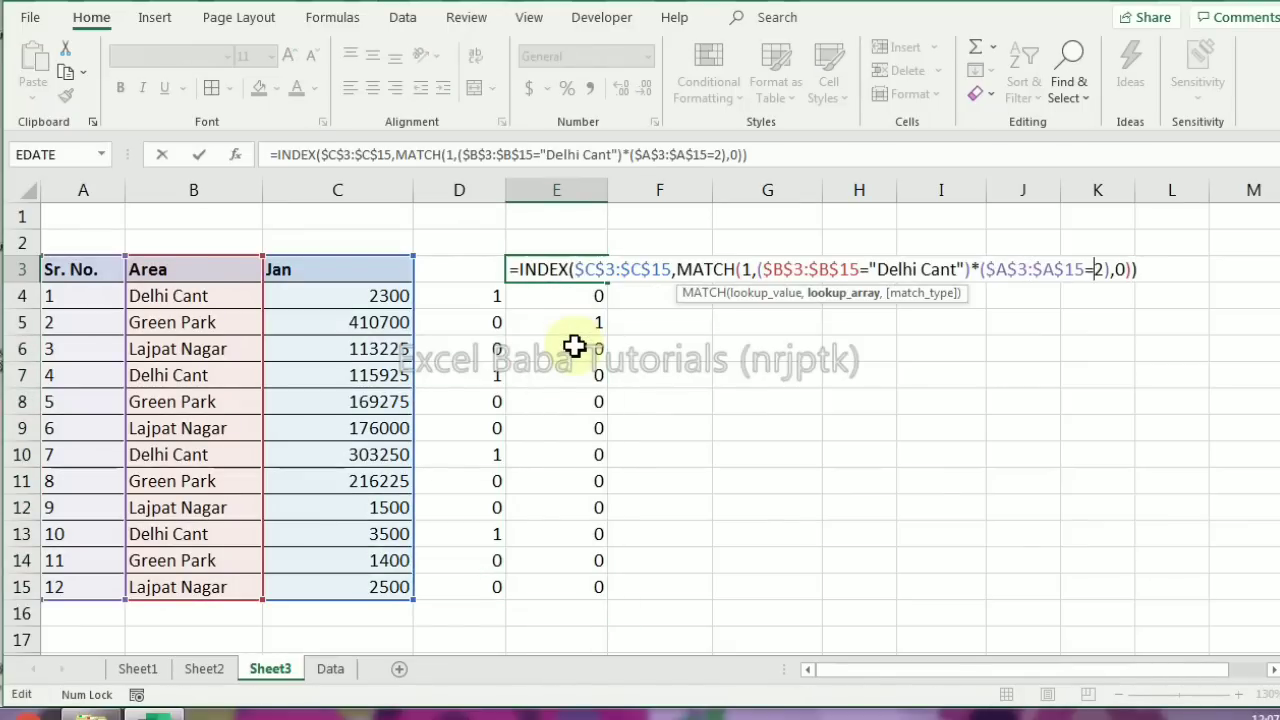
key("Delete")
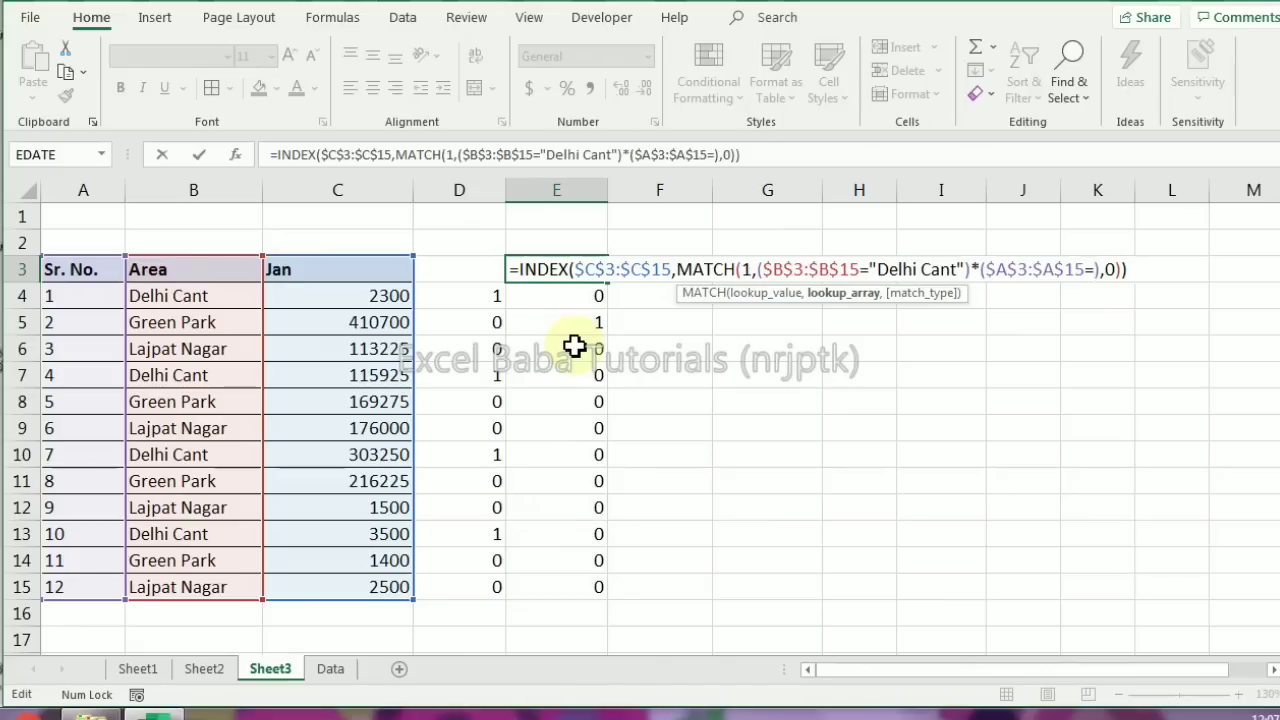
type("4")
key("Return")
key("Up")
Update the Sr. No. flags to match the new condition, with 0 in E5 and 1 in E7
key("Down")
key("Down")
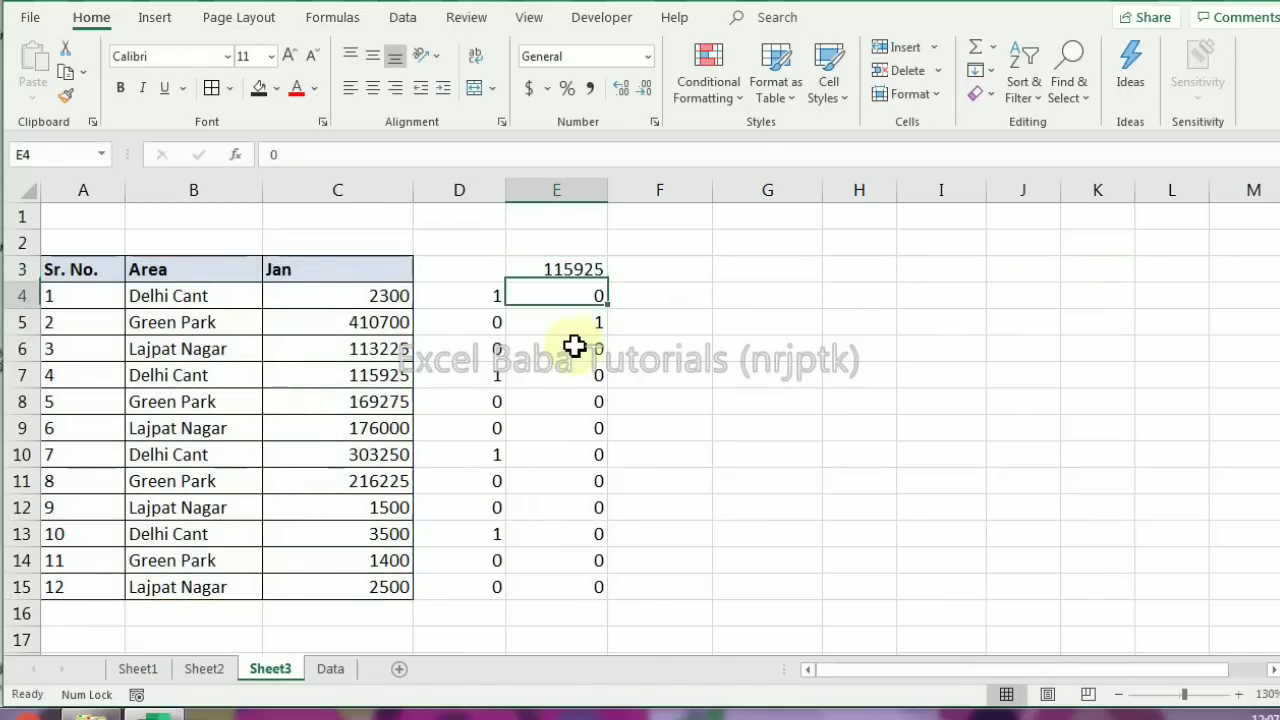
type("0")
key("Return")
key("Down")
type("1")
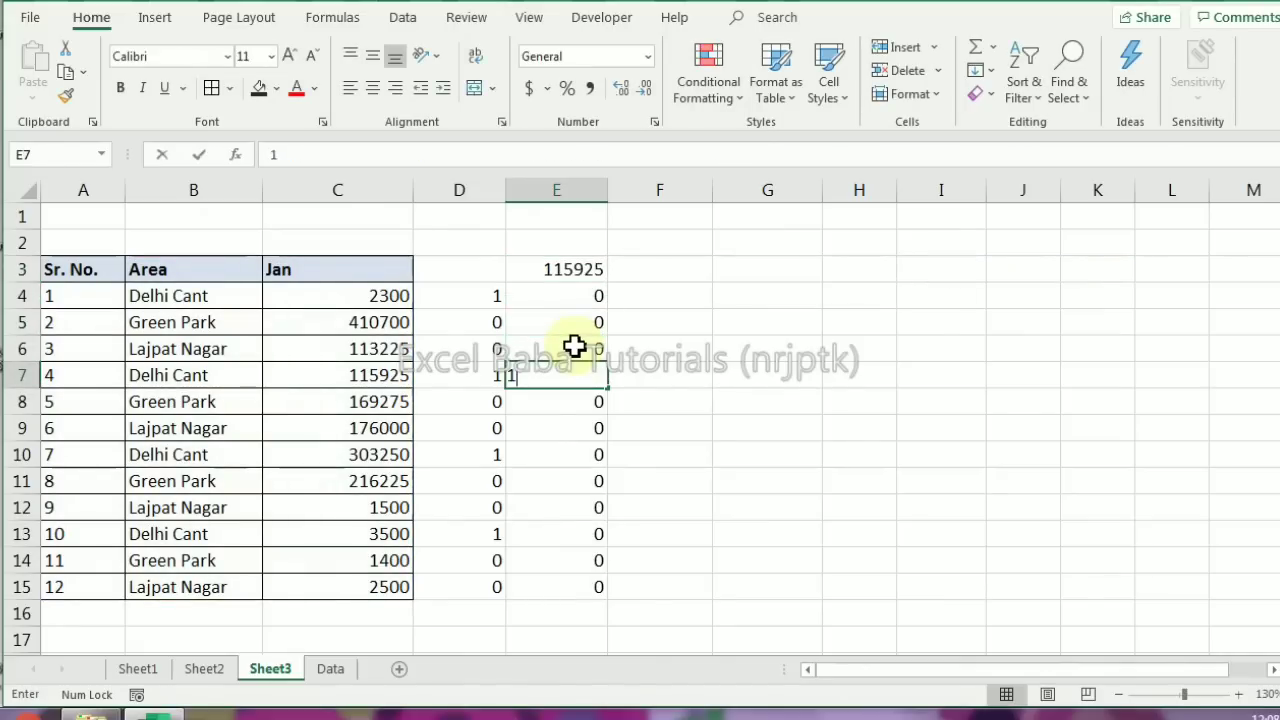
key("Return")
Multiply the two flags in F4 with =D4*E4 and copy the formula down to F15
key("Up")
key("Up")
key("Up")
key("Up")
key("Right")
type("=")
key("Left")
key("Left")
type("*")
key("Left")
key("ctrl+Return")
key("ctrl+c")
key("Left")
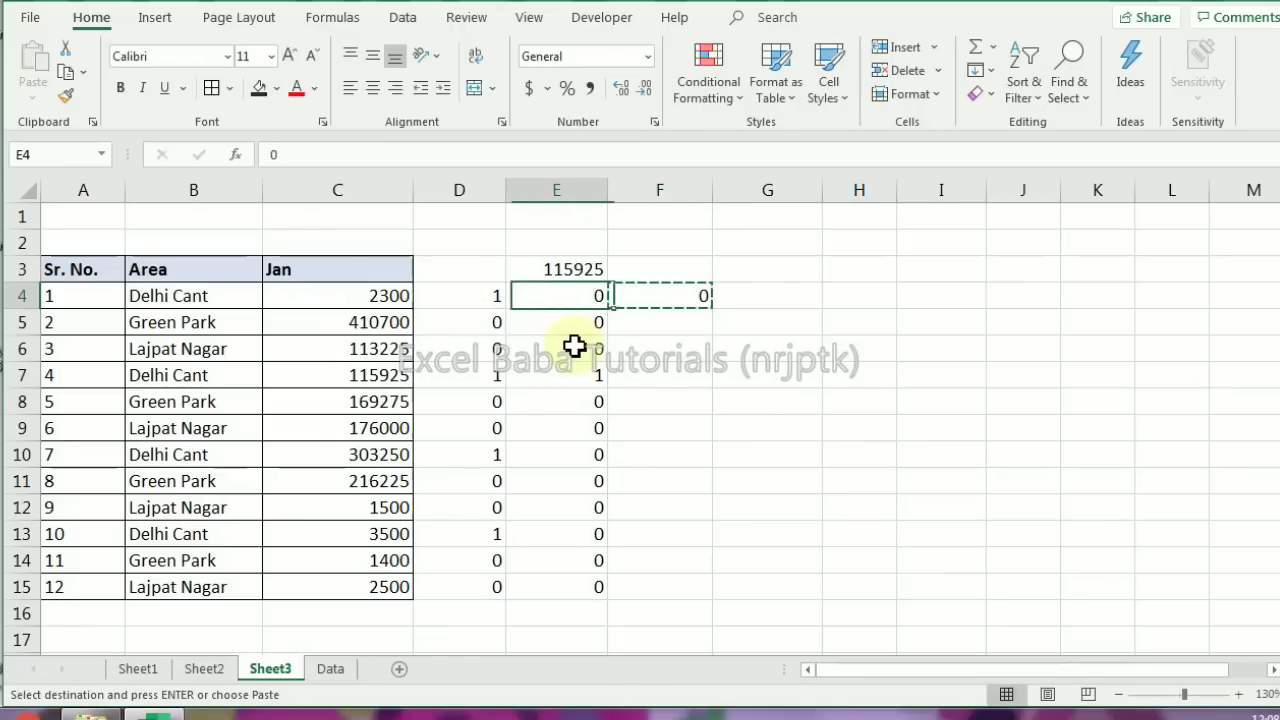
key("ctrl+Down")
key("Right")
key("ctrl+shift+Up")
key("Return")
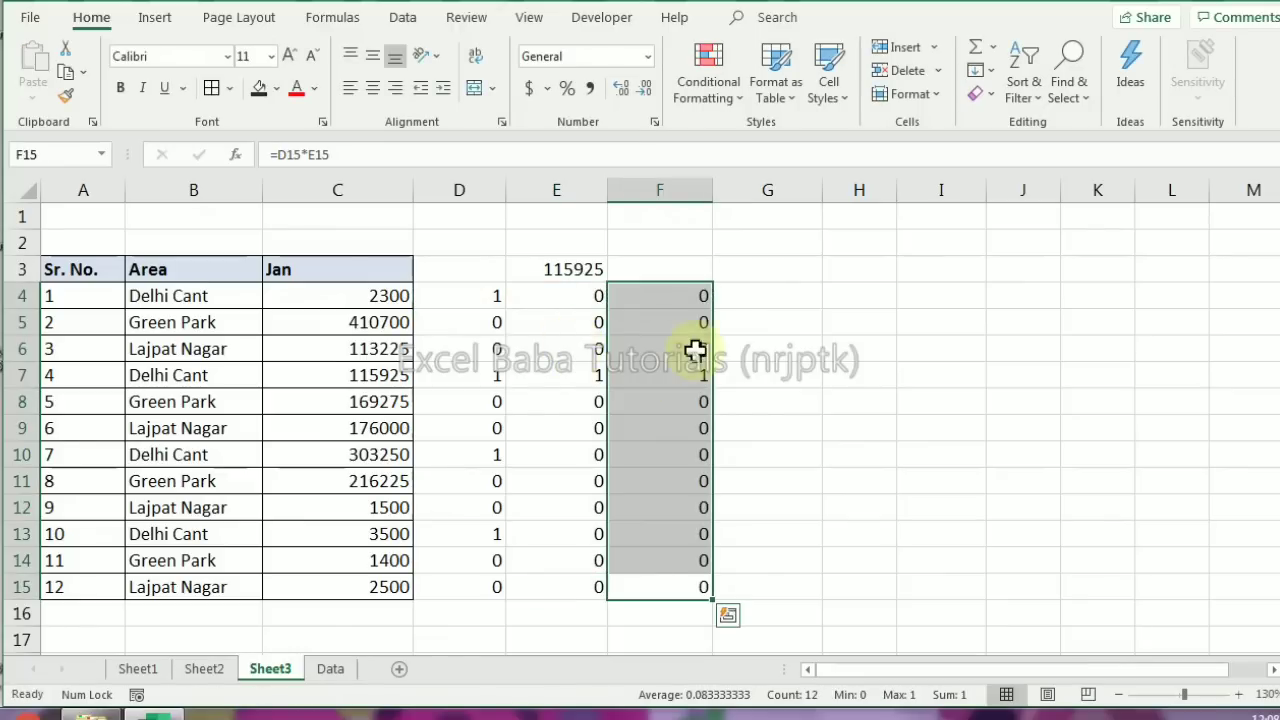
Compare the MATCH lookup array in E3 with the products in F4:F15 and the corresponding Jan value in C7
left_click(557, 270)
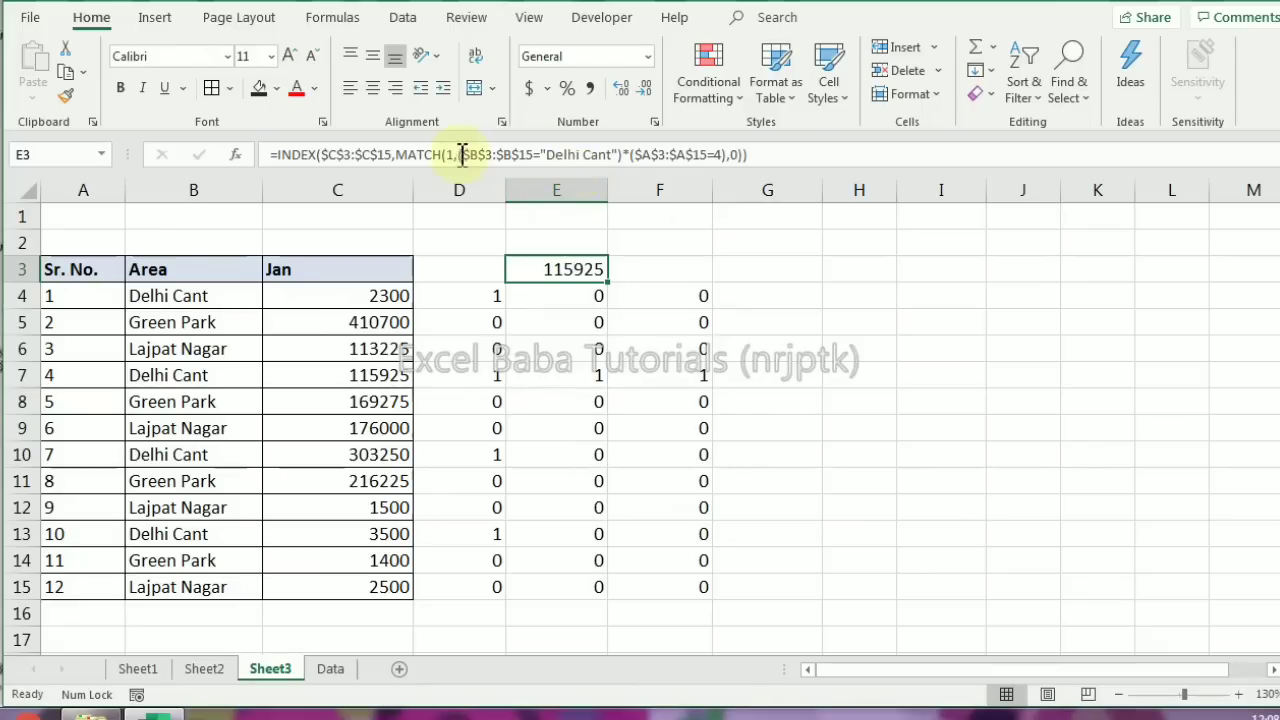
left_click_drag(459, 155, 726, 156)
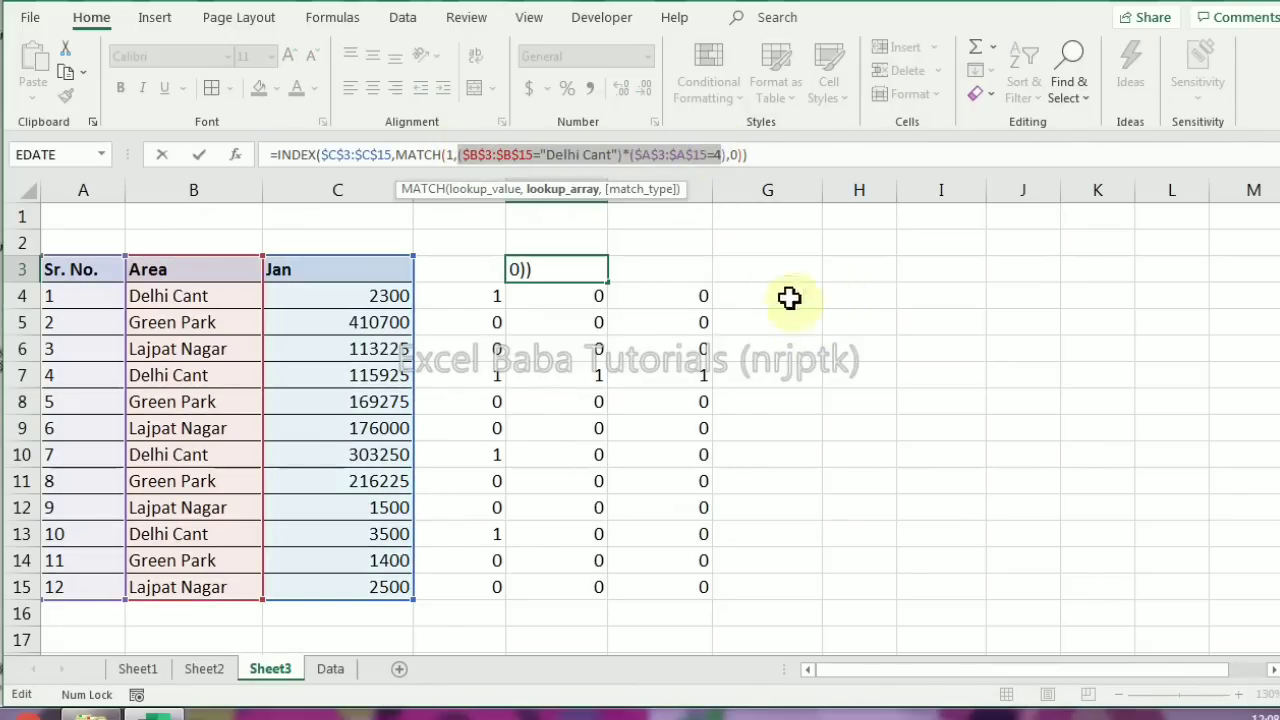
key("Escape")
left_click_drag(677, 297, 671, 584)
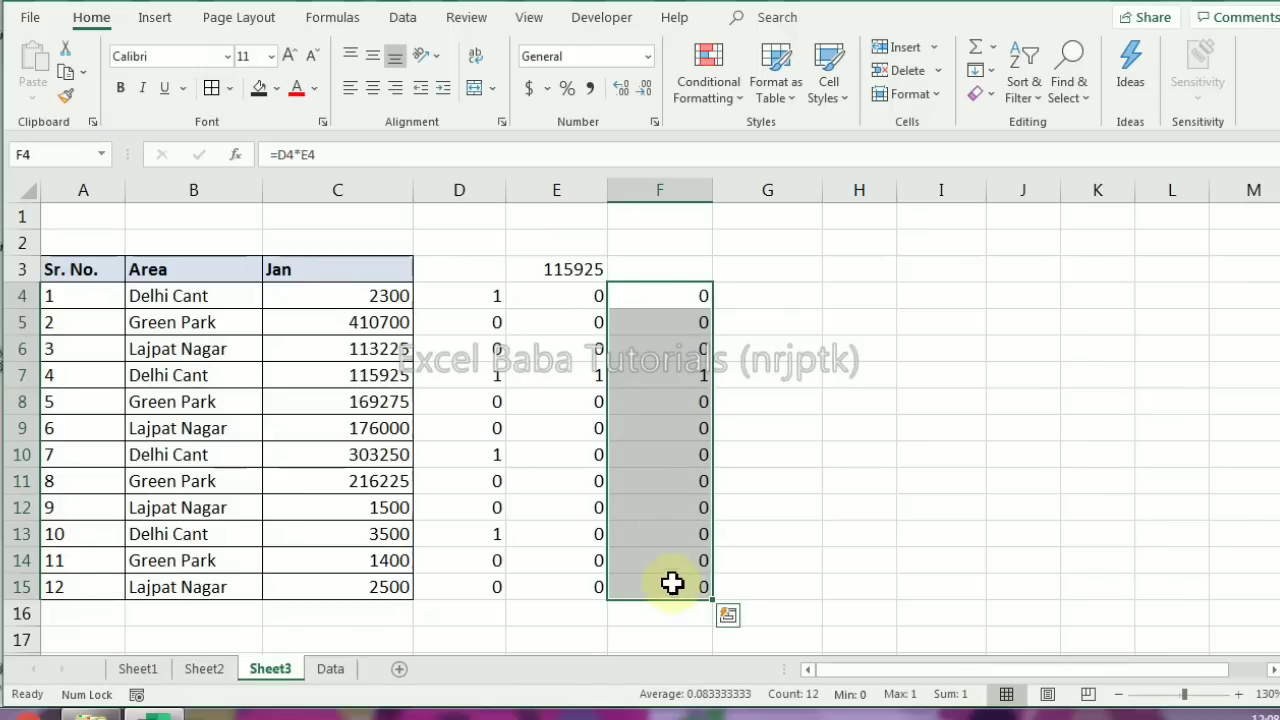
left_click(571, 271)
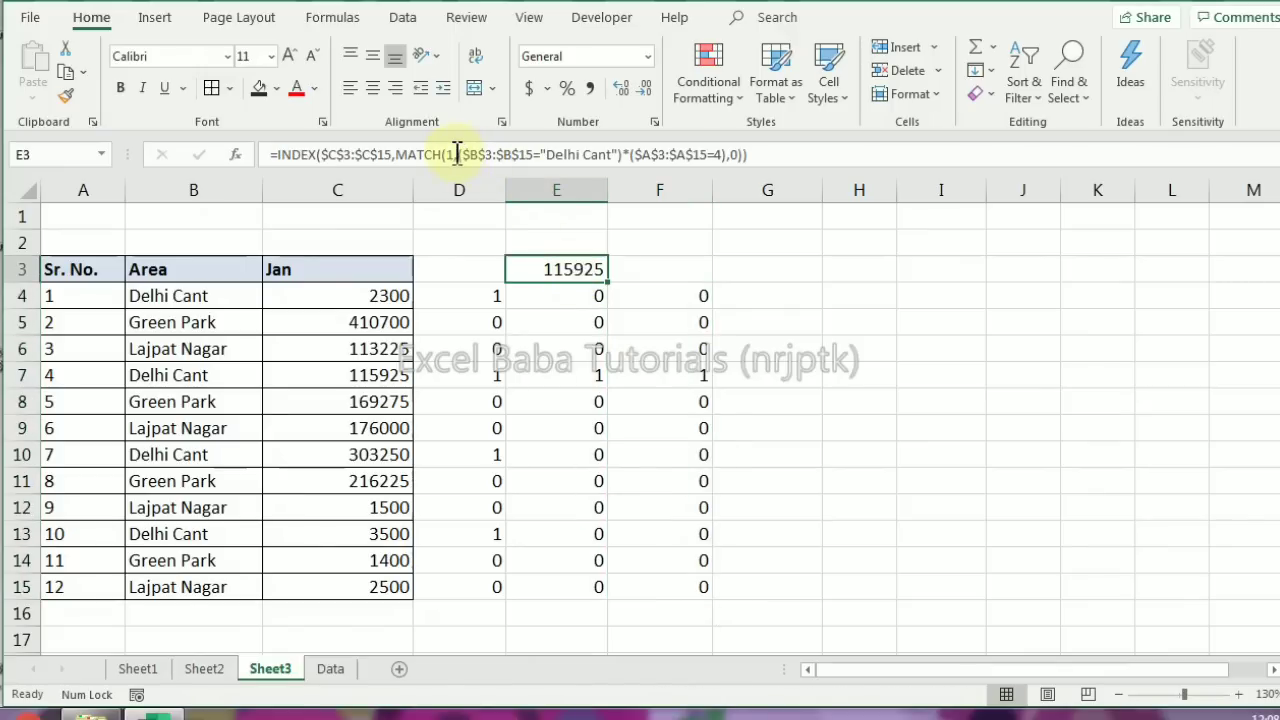
left_click(660, 374)
key("ctrl+c")
left_click(673, 292)
left_click_drag(673, 290, 666, 386)
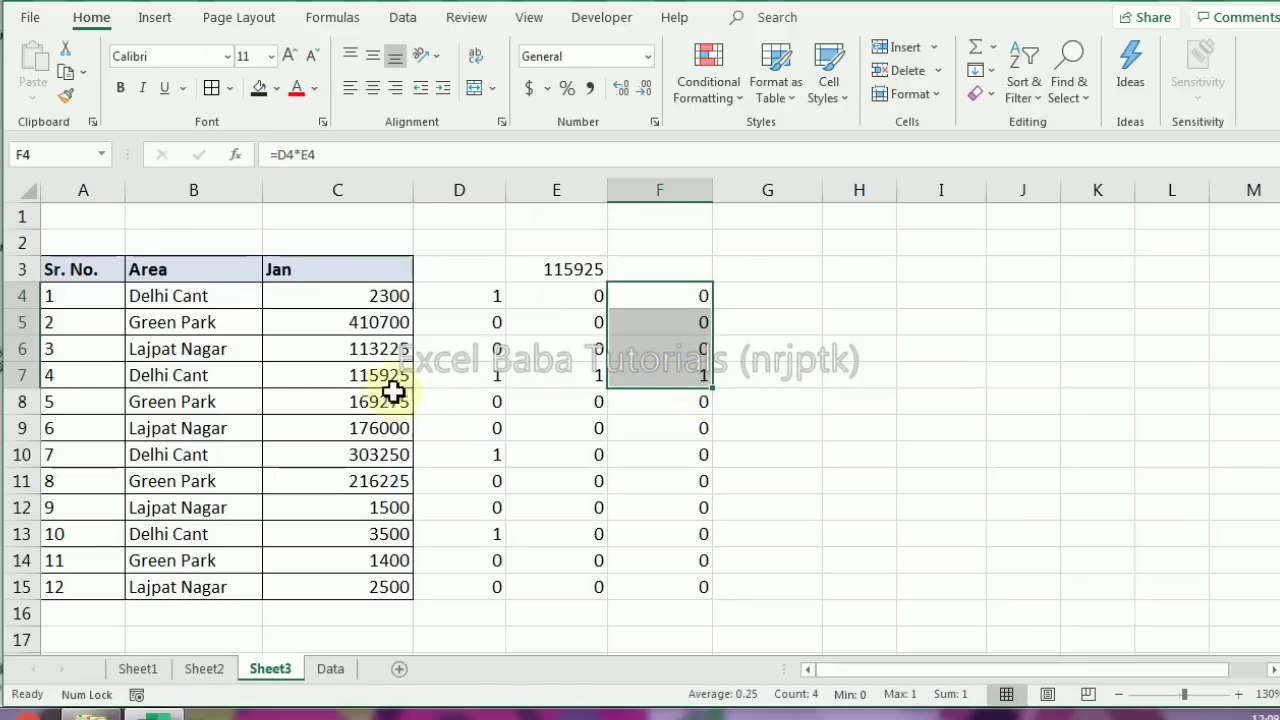
left_click(303, 375)
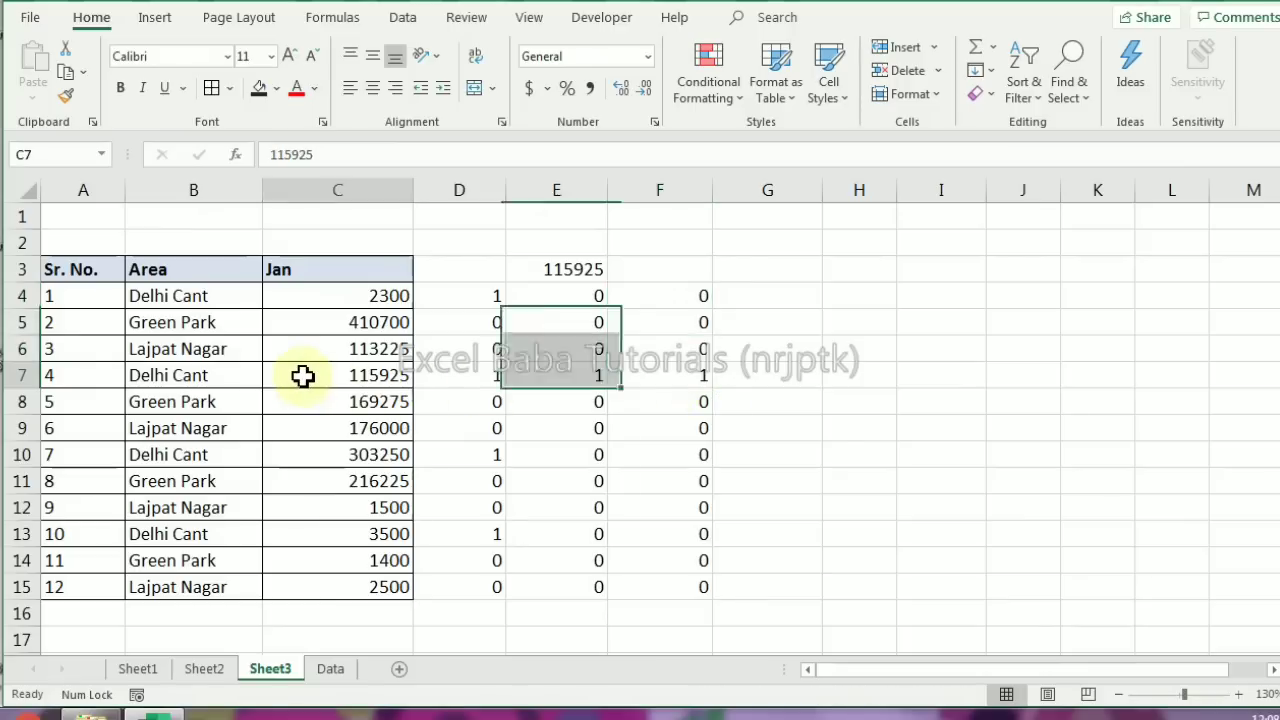
Replace the * between the two conditions in the E3 formula with + and re-enter it
left_click(574, 270)
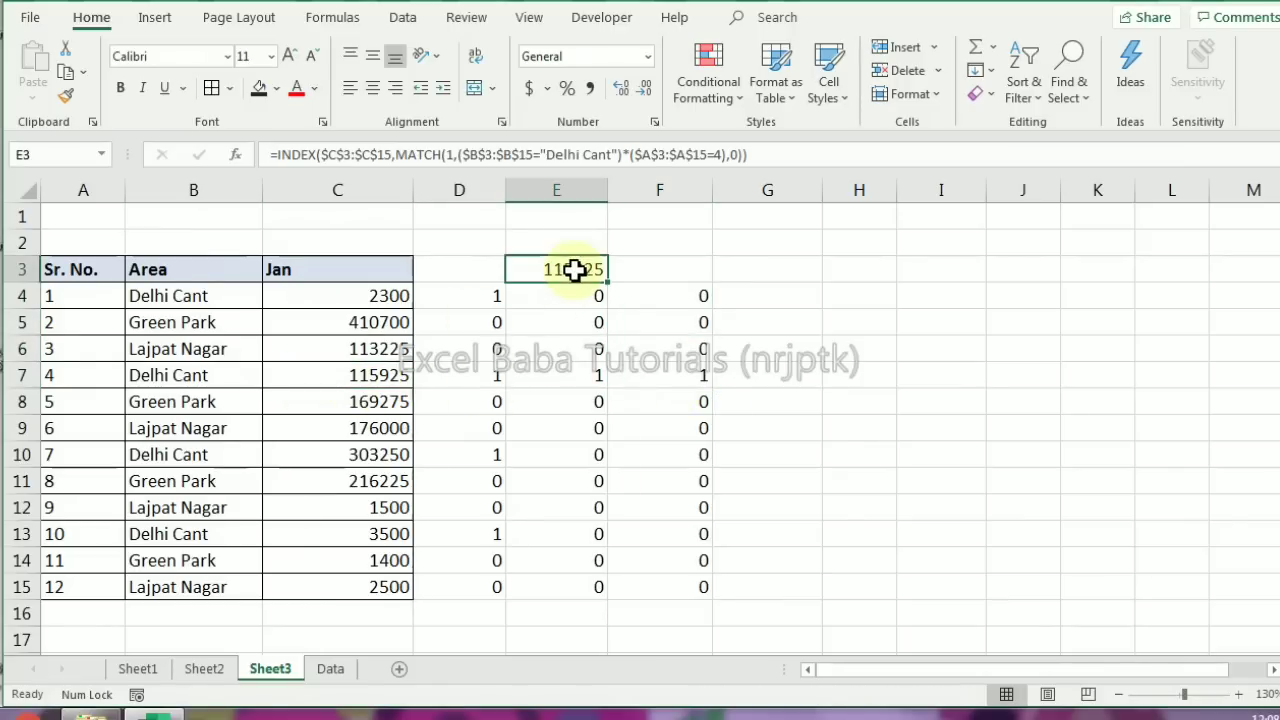
left_click(628, 154)
key("BackSpace")
type("+")
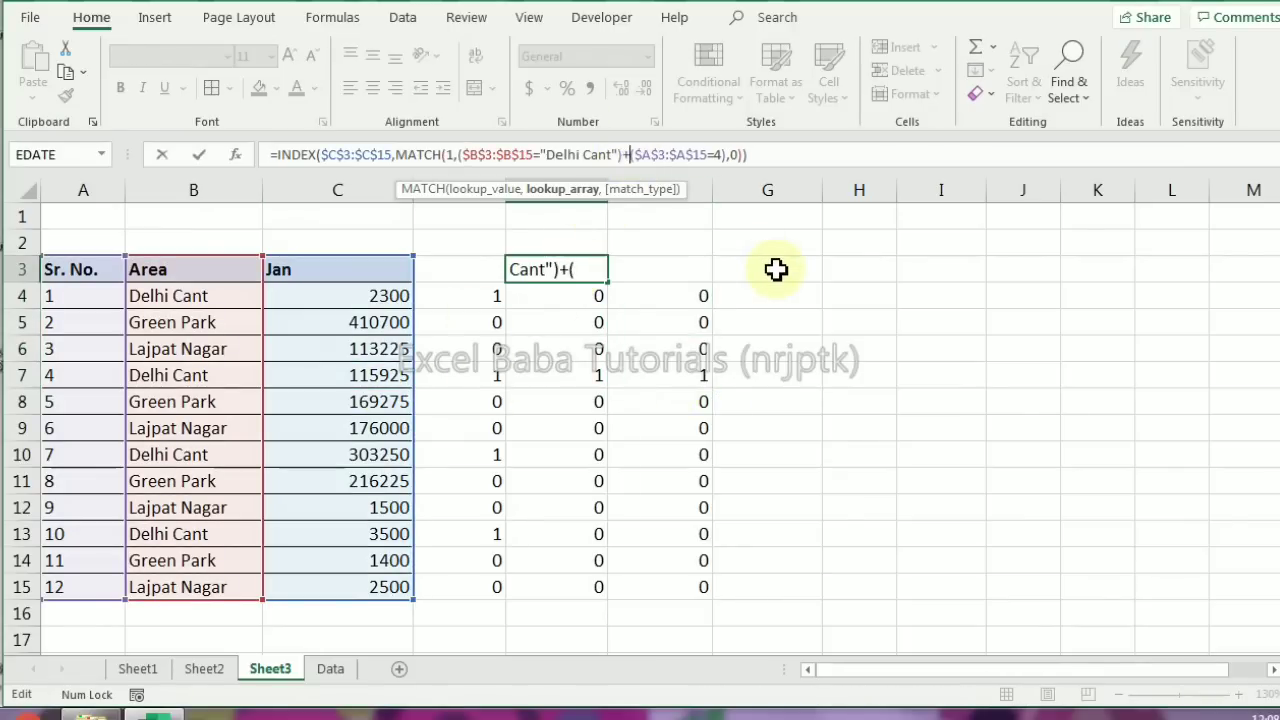
key("Return")
Change the F4 formula to =D4+E4 and copy it down to F15
key("Right")
key("F2")
key("Left")
key("Left")
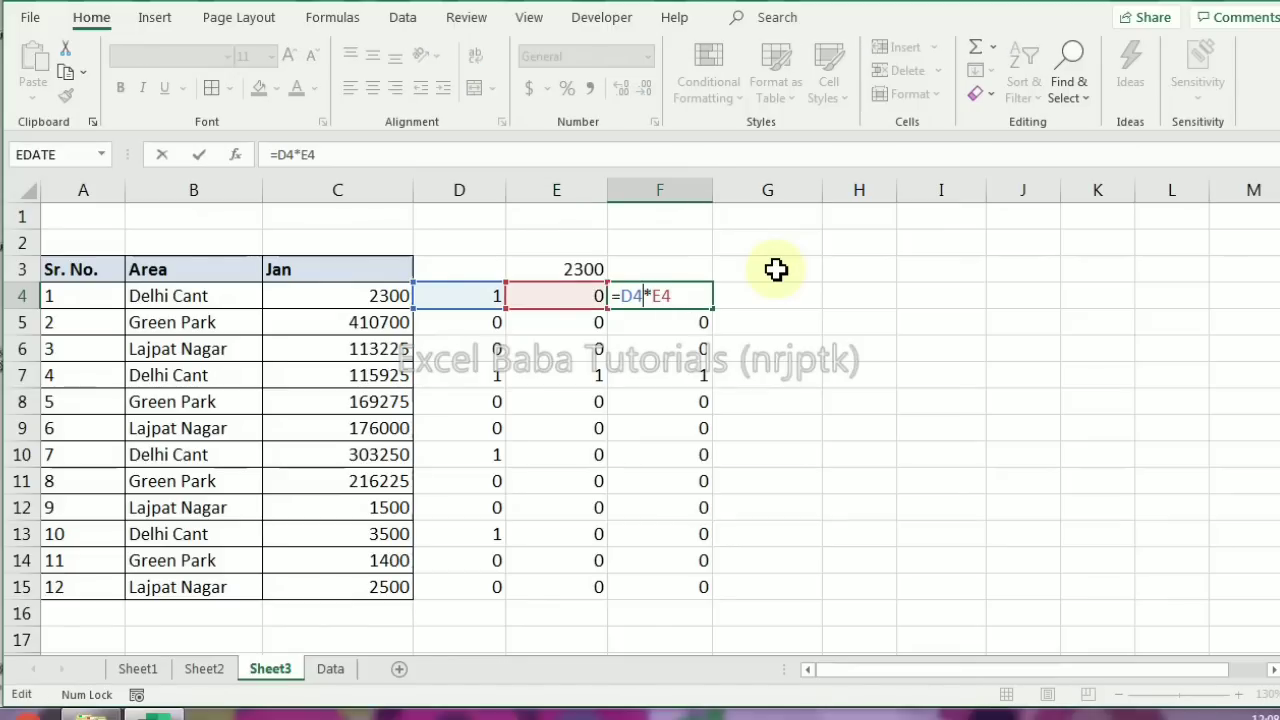
key("Delete")
type("+")
key("Return")
key("Up")
key("ctrl+c")
key("ctrl+shift+Down")
key("ctrl+v")
key("Escape")
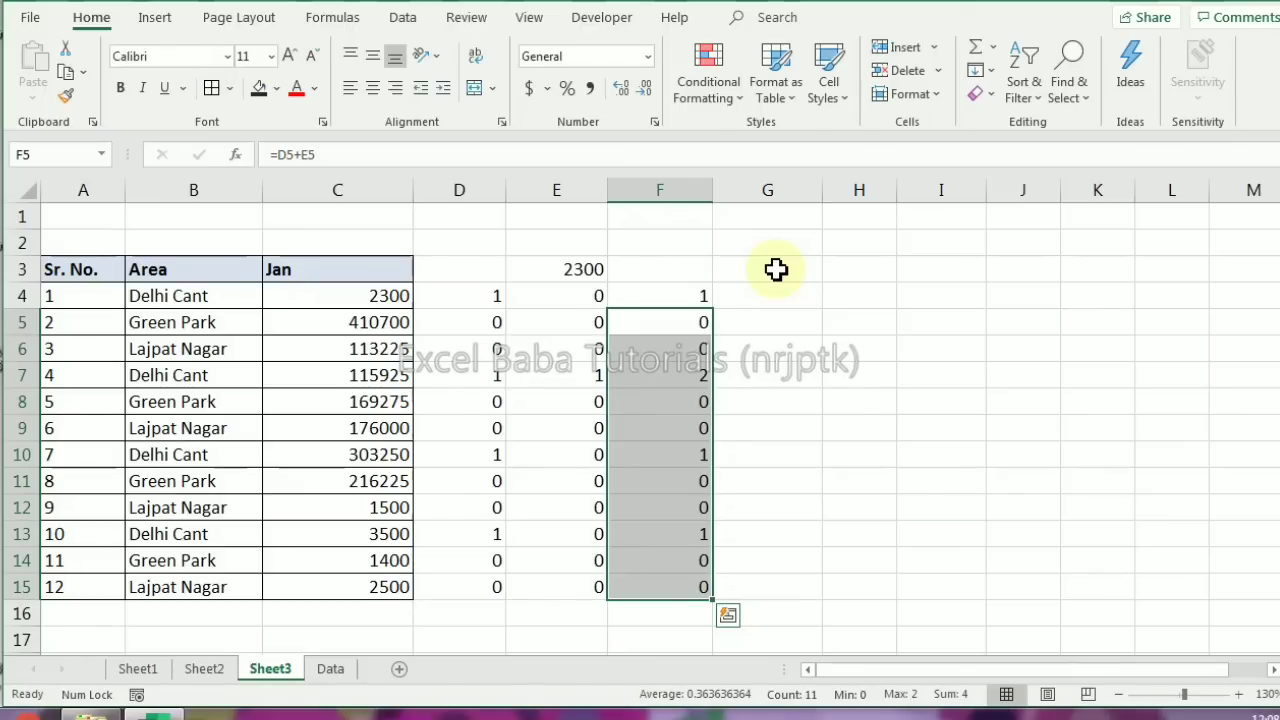
Examine the flag sums in F4 and F7 against the E3 formula, the row 4 flags and the first Sr. No
left_click(665, 298)
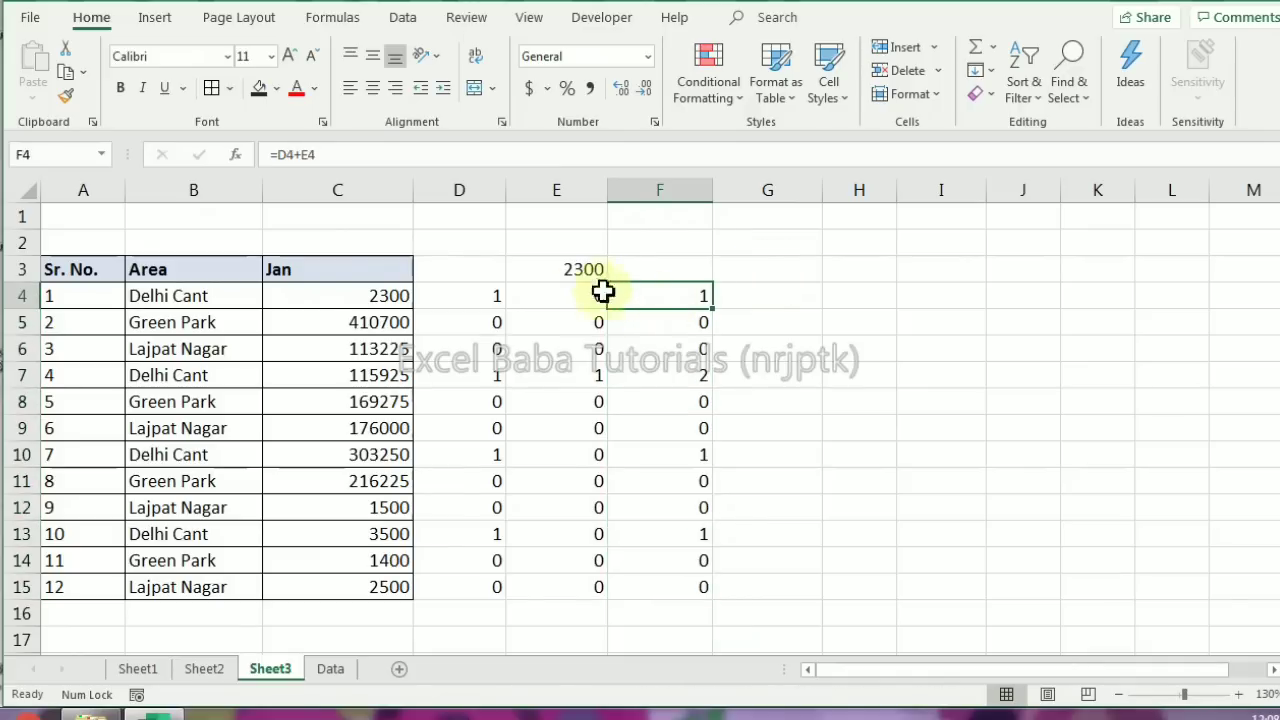
left_click(671, 375)
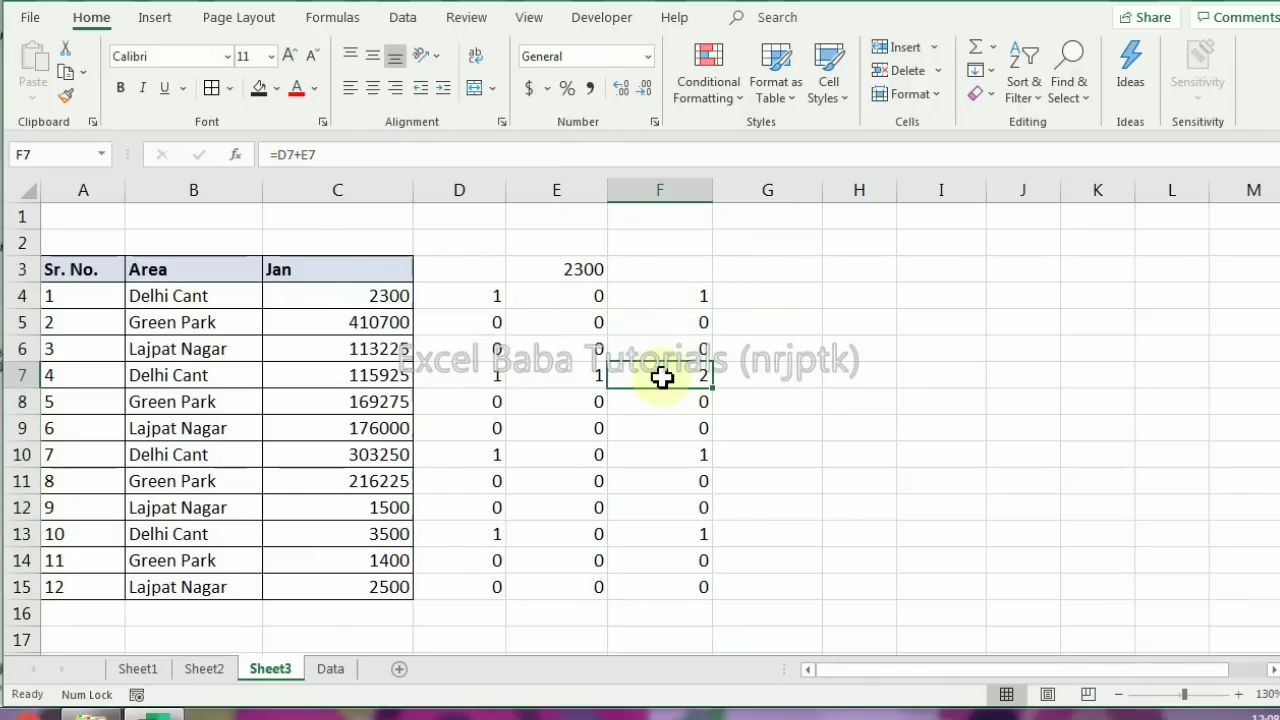
left_click(574, 268)
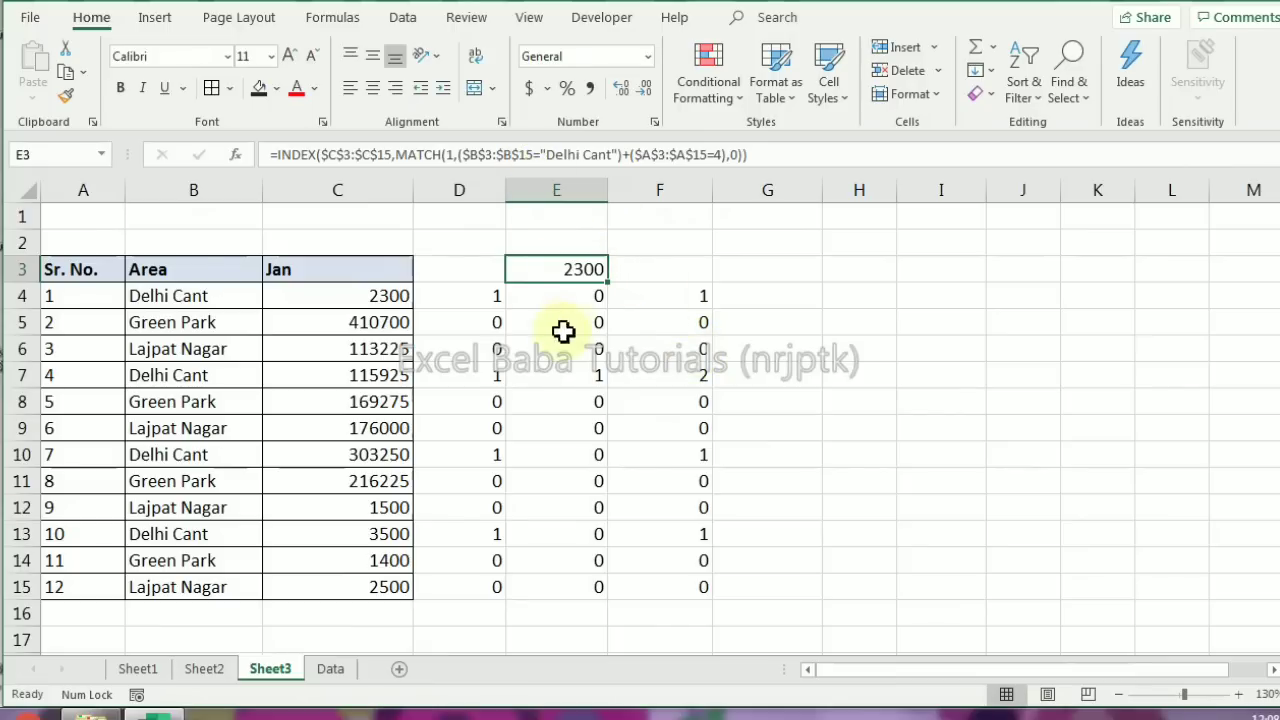
left_click(498, 301)
left_click(553, 295)
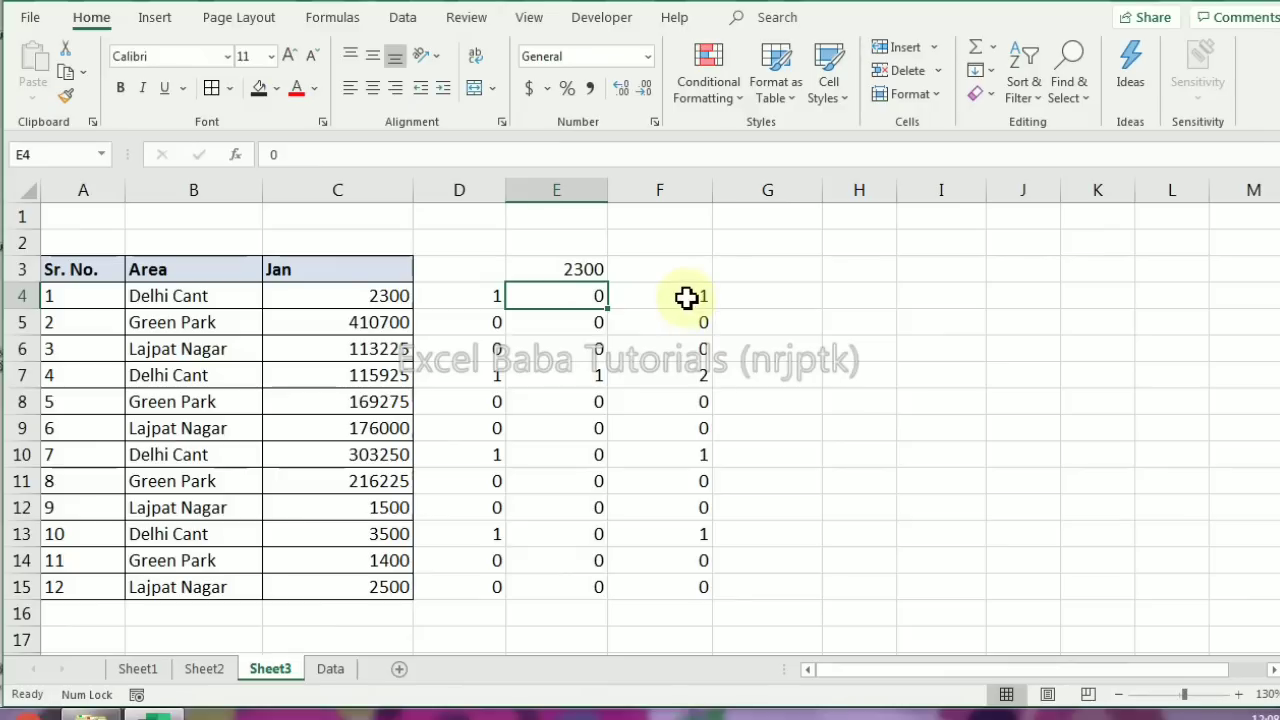
left_click(75, 302)
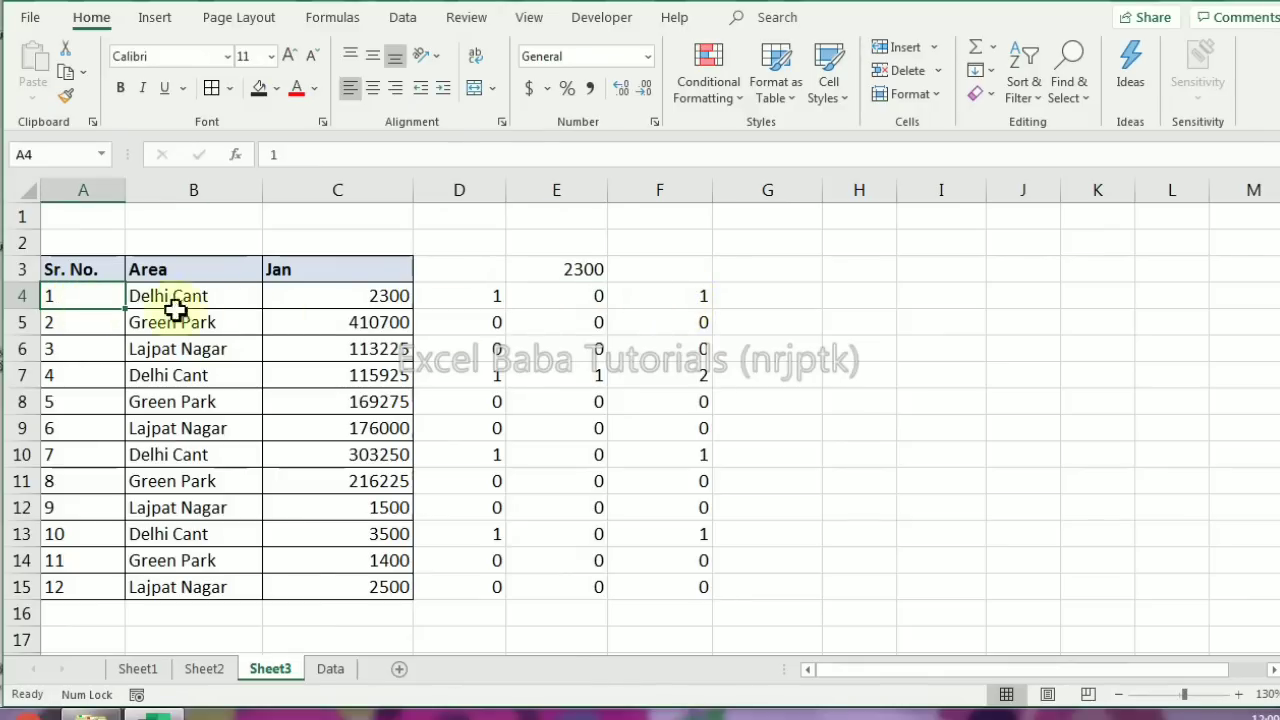
Clear the lookup formula and helper flags from D3:F15
left_click_drag(495, 302, 690, 298)
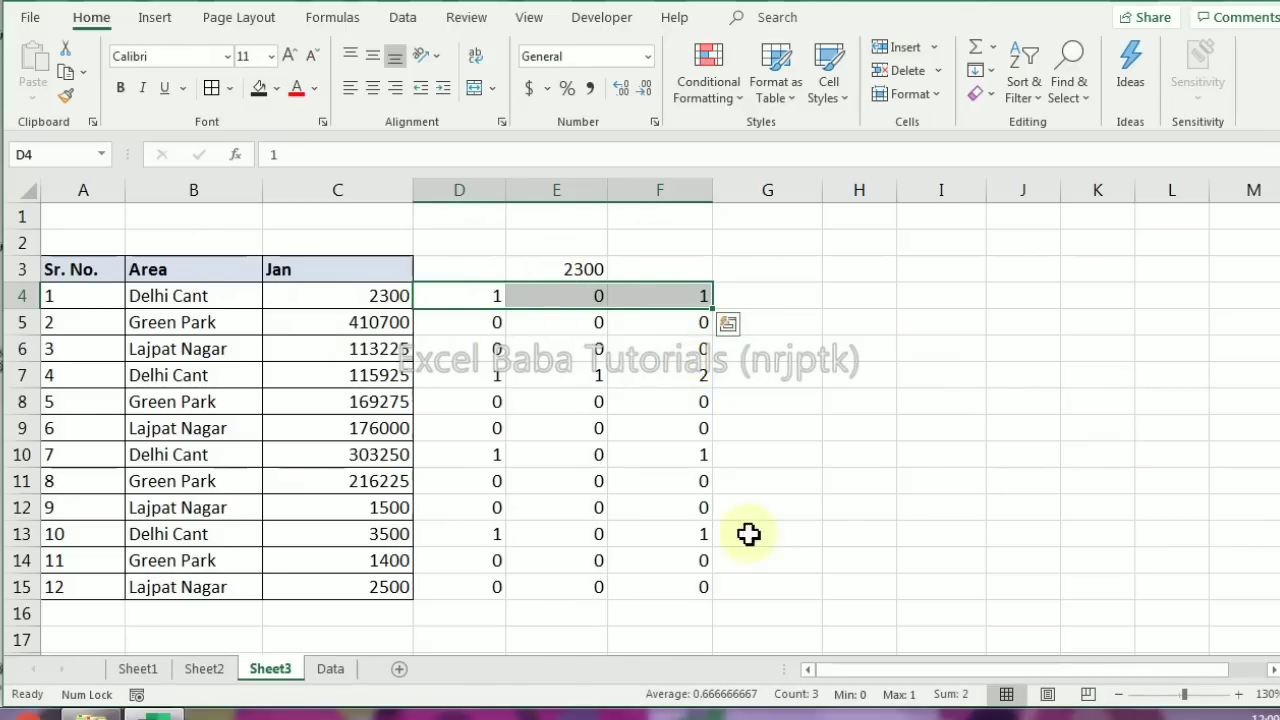
left_click(971, 716)
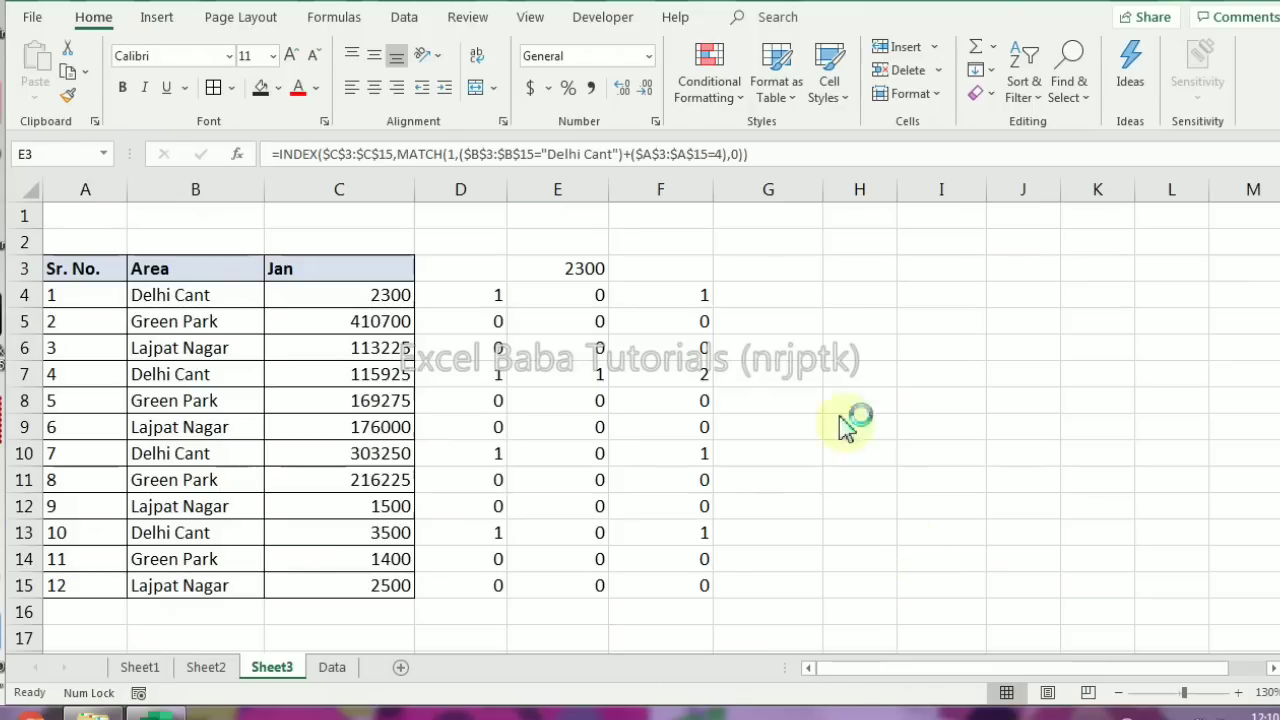
left_click_drag(497, 275, 679, 586)
key("Delete")
Begin an INDEX formula in F3 with the absolute range $A$3:$C$15 as its array
left_click(668, 272)
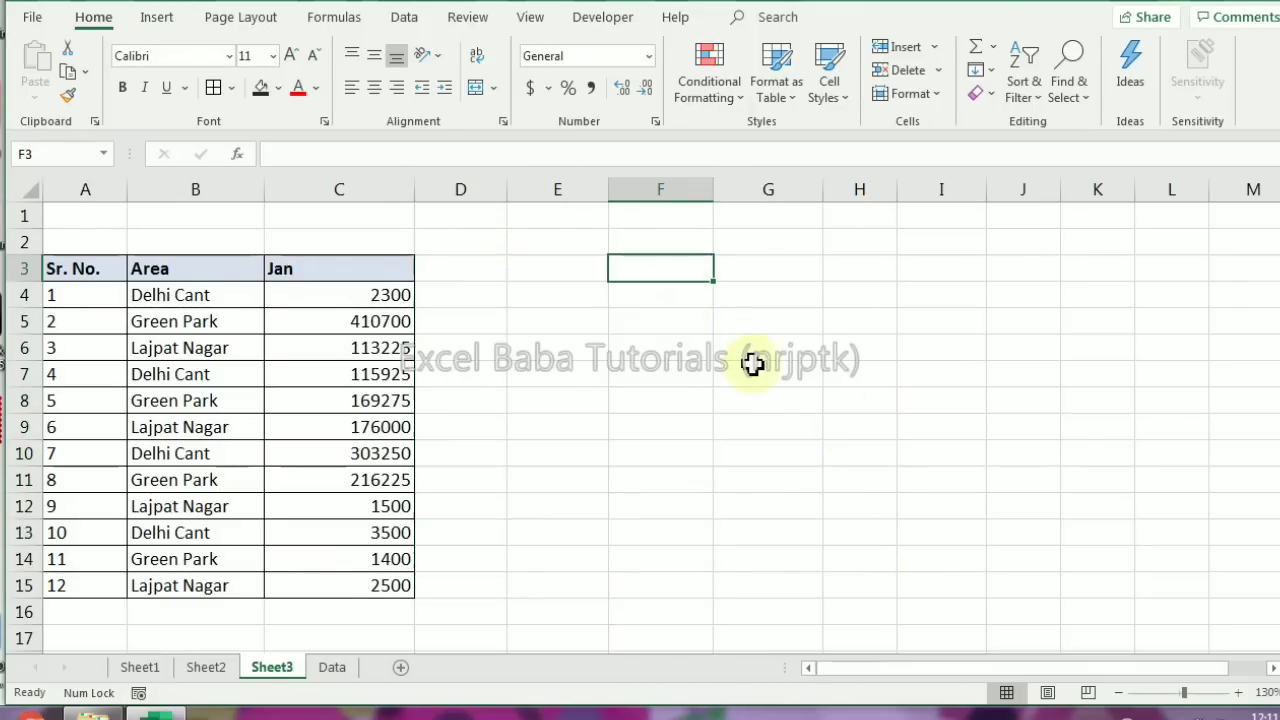
type("=ind")
key("Tab")
key("Left")
key("Left")
key("Left")
key("Left")
key("Left")
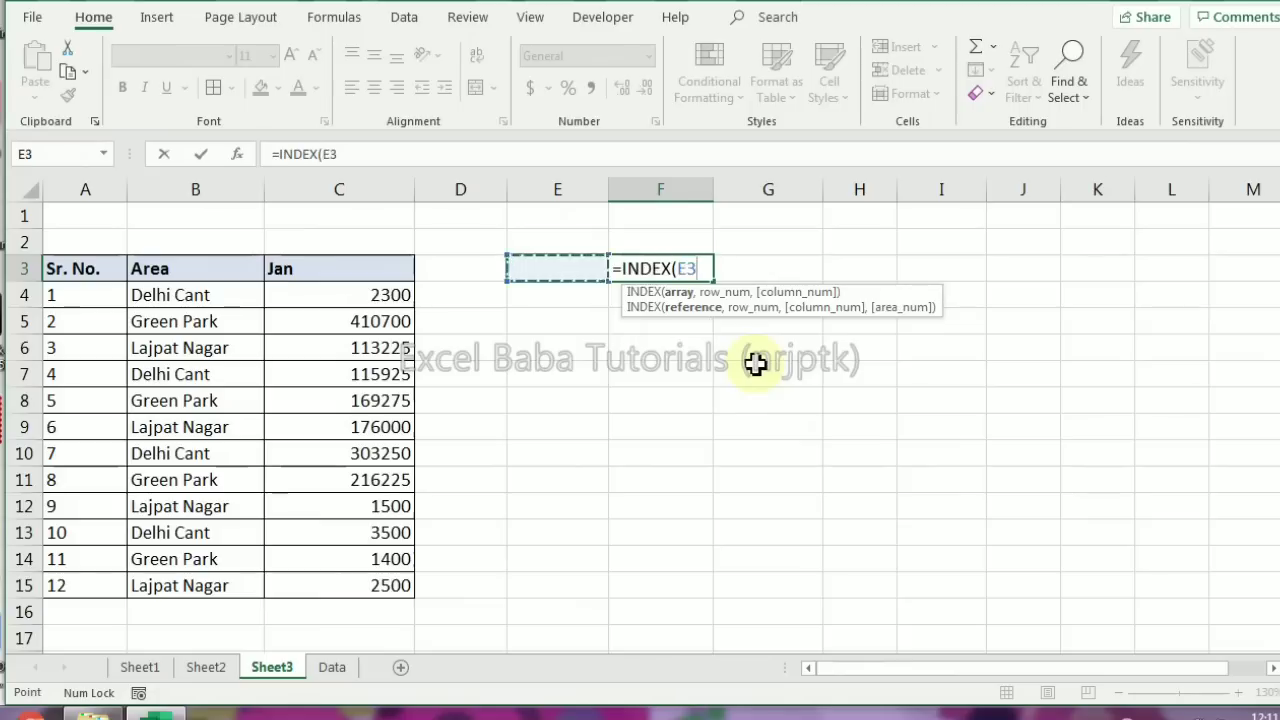
key("ctrl+shift+Down")
key("ctrl+shift+Right")
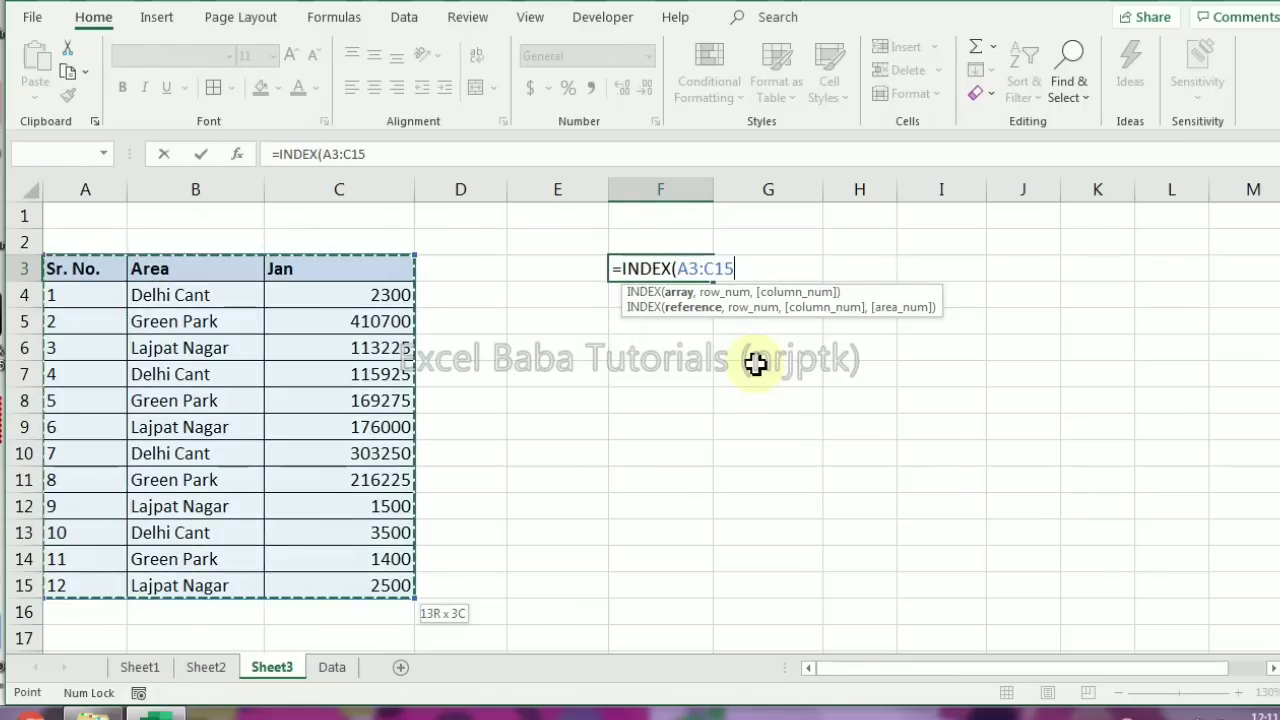
key("F4")
type(",")
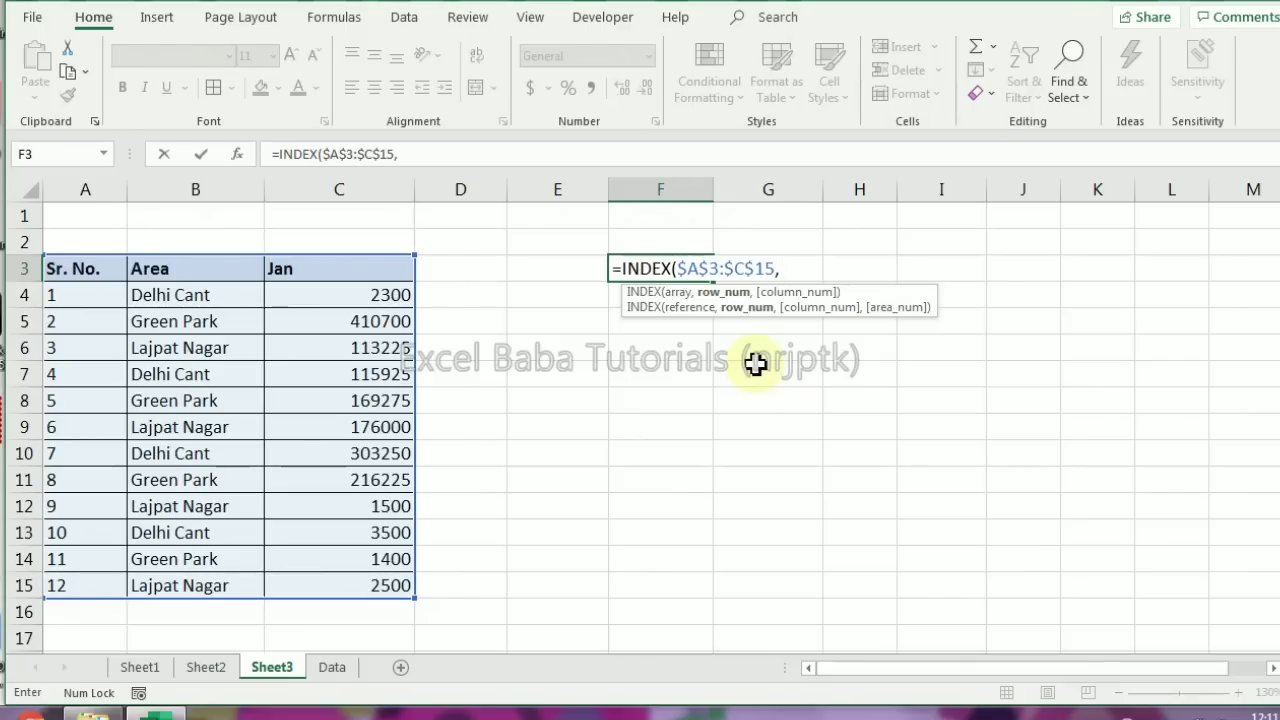
Complete the F3 formula with row number 0 and MATCH("Jan",$A$3:$C$3,0) as the column number, and enter it
type("0,")
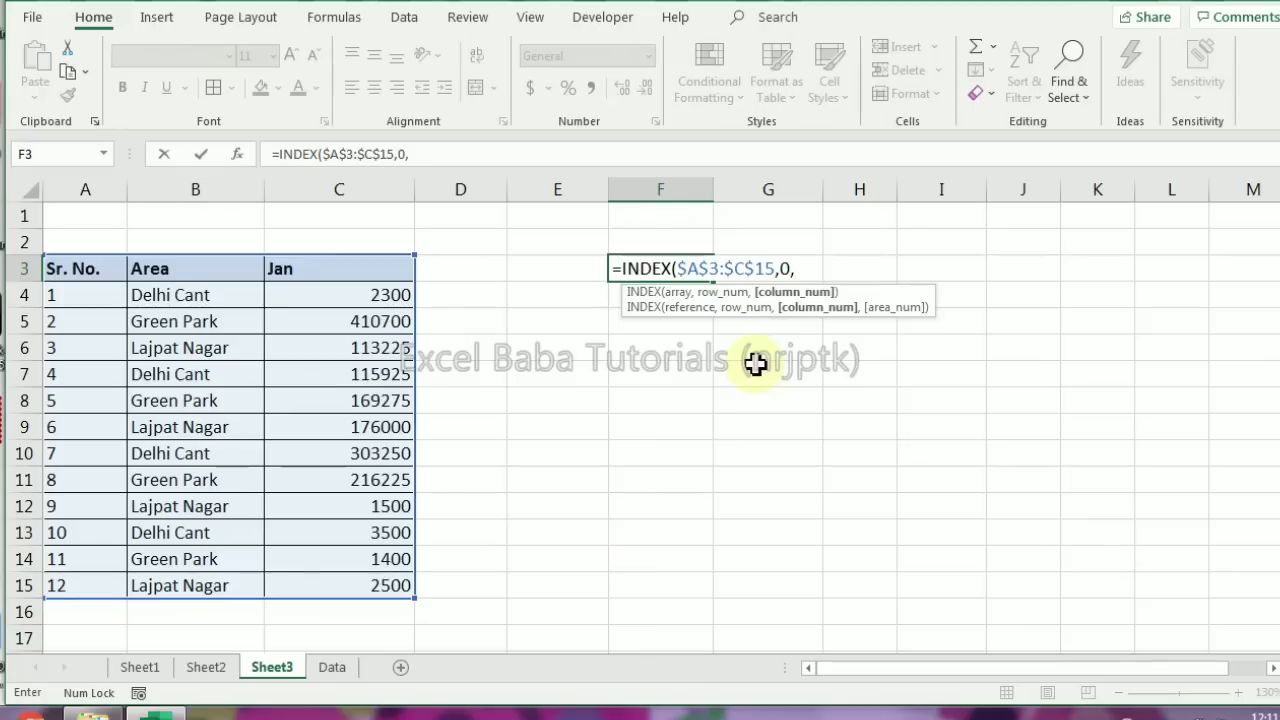
type("mat")
key("Tab")
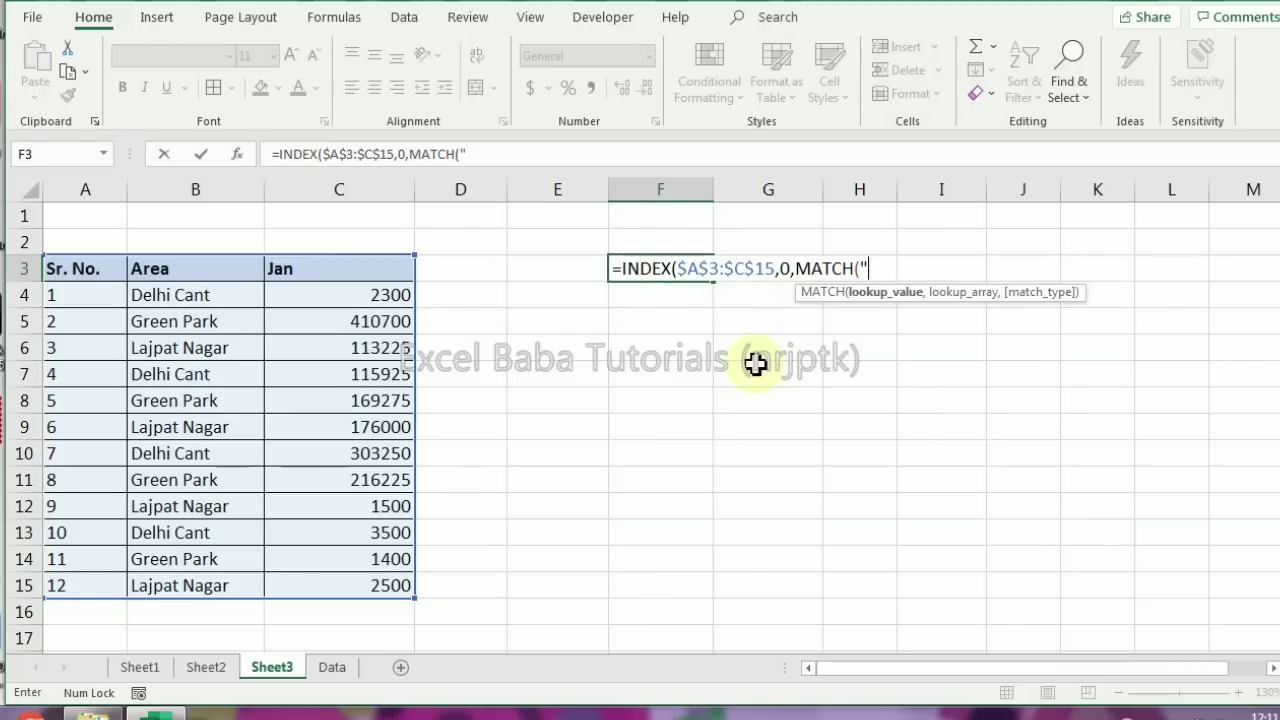
type("\"Jan\",")
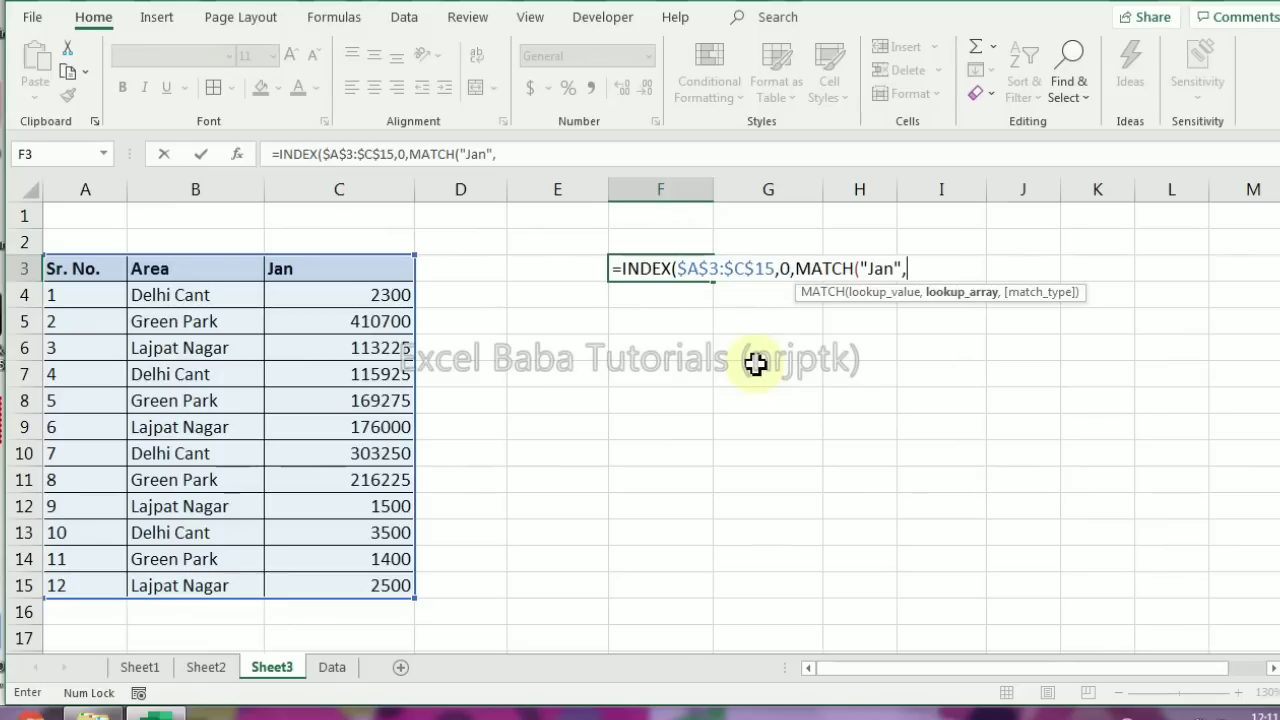
left_click_drag(90, 277, 329, 263)
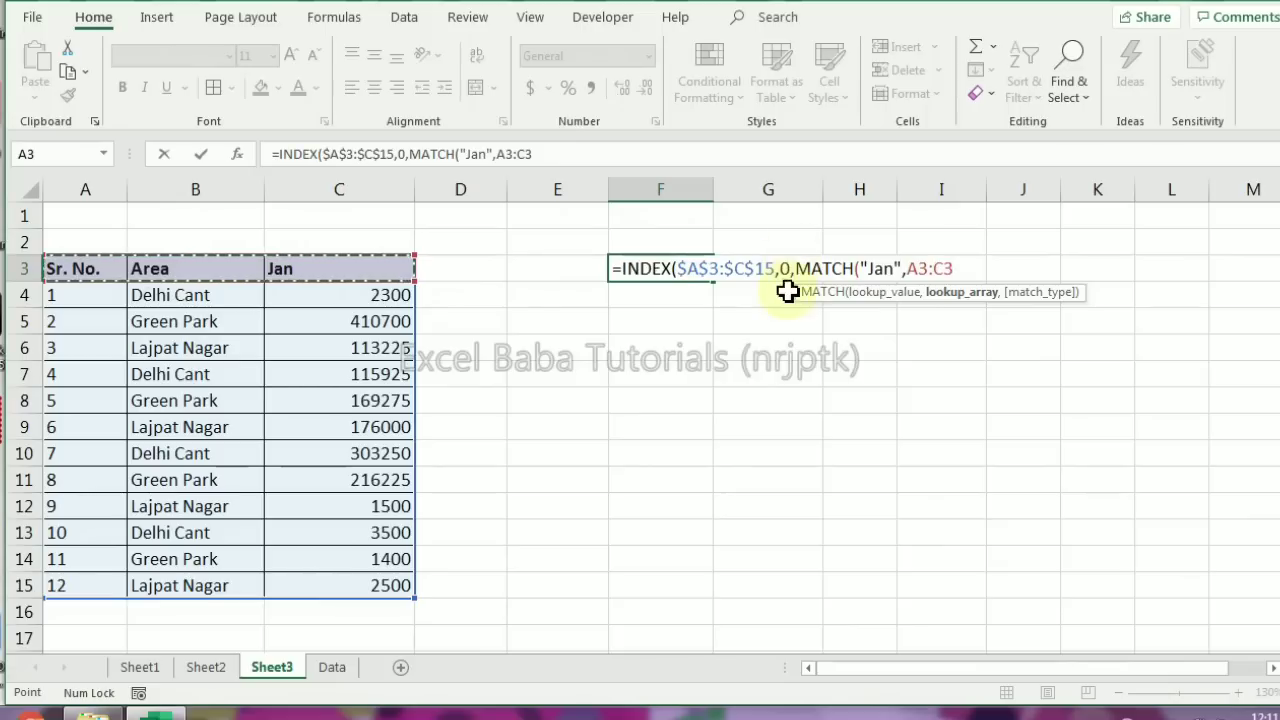
key("F4")
type(",0))")
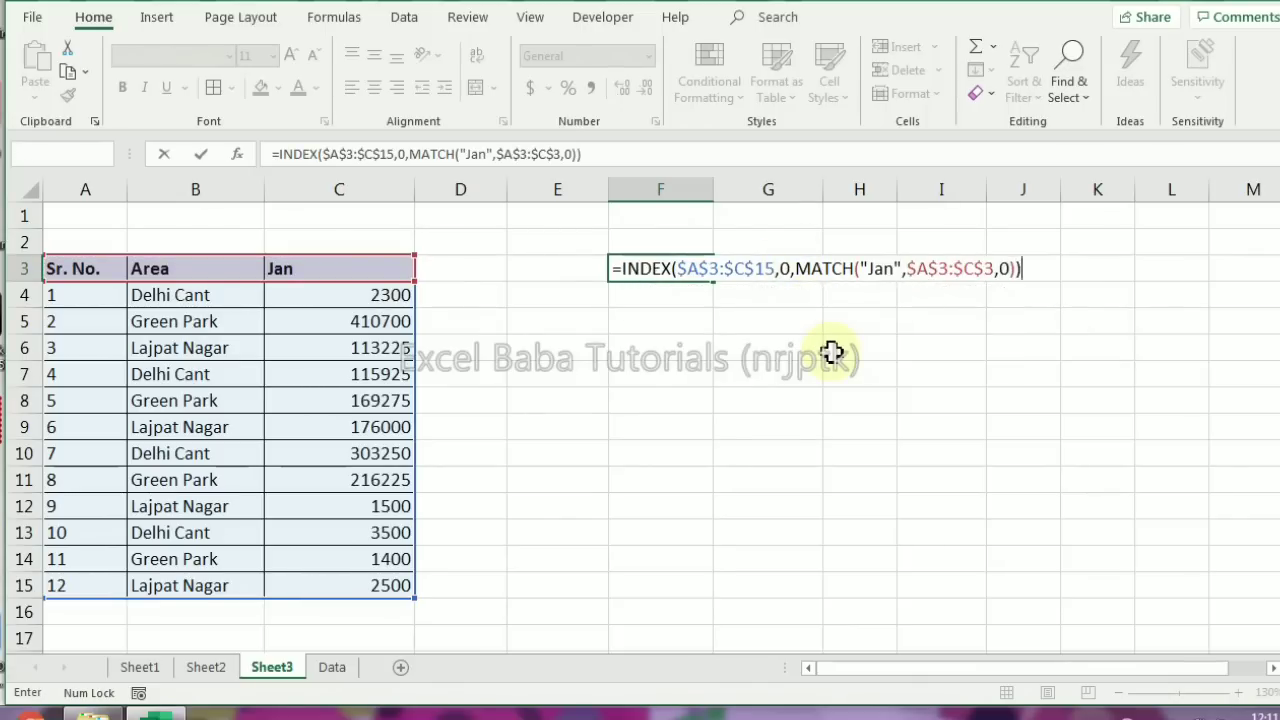
key("ctrl+Return")
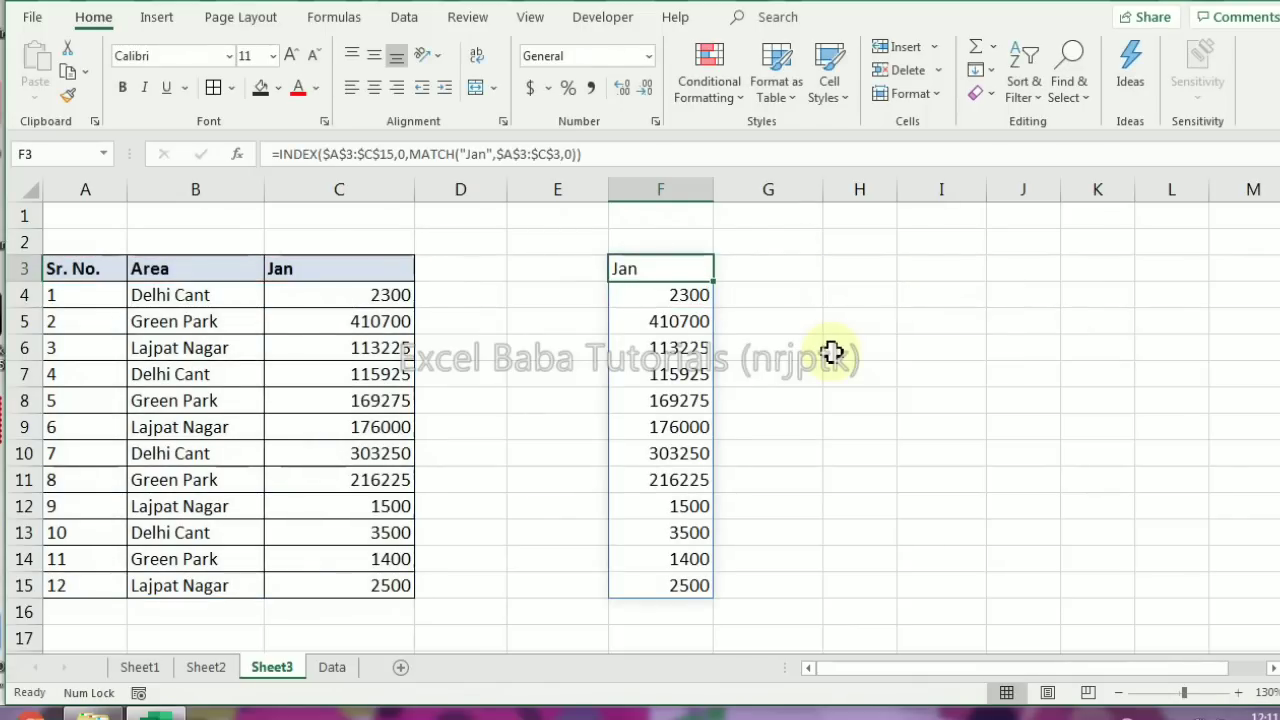
Wrap the INDEX-MATCH formula in F3 in a SUM function to total the Jan column
key("F2")
key("Home")
key("Right")
type("su")
key("Tab")
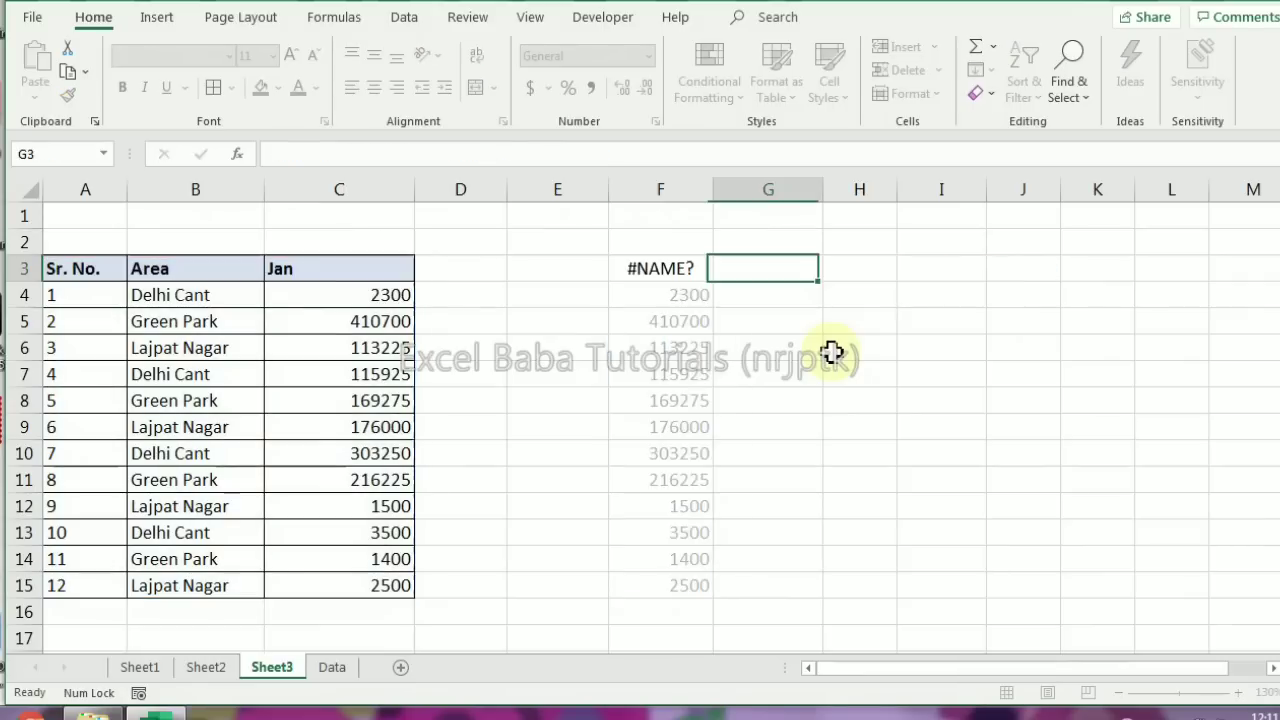
key("Left")
key("F2")
key("Home")
key("Right")
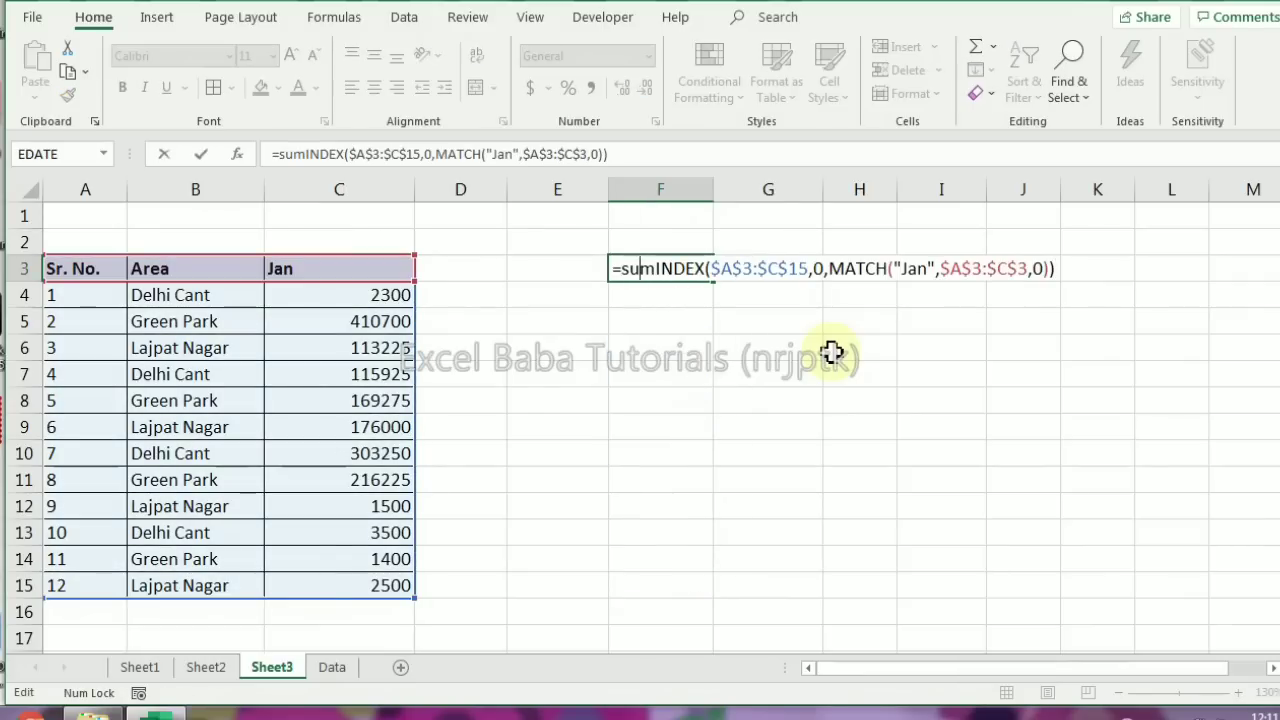
type("(")
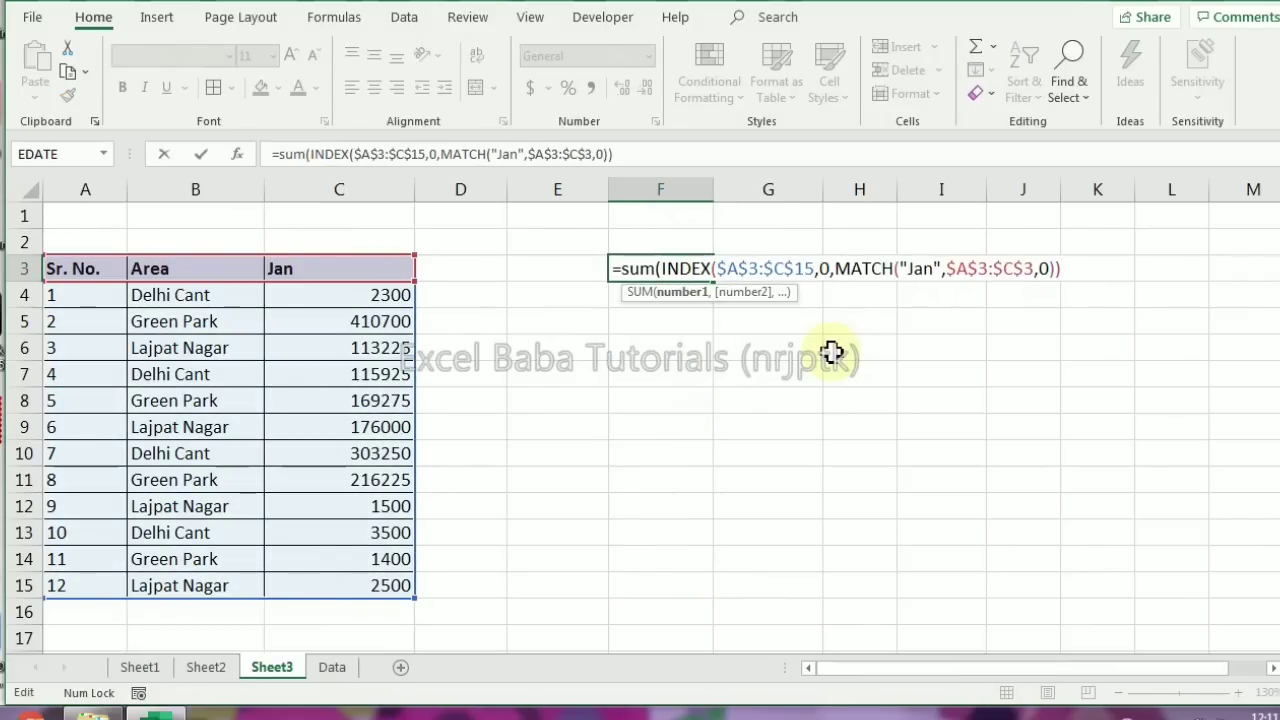
key("Return")
Re-enter the SUM formula in F3 as an array formula
key("Up")
key("F2")
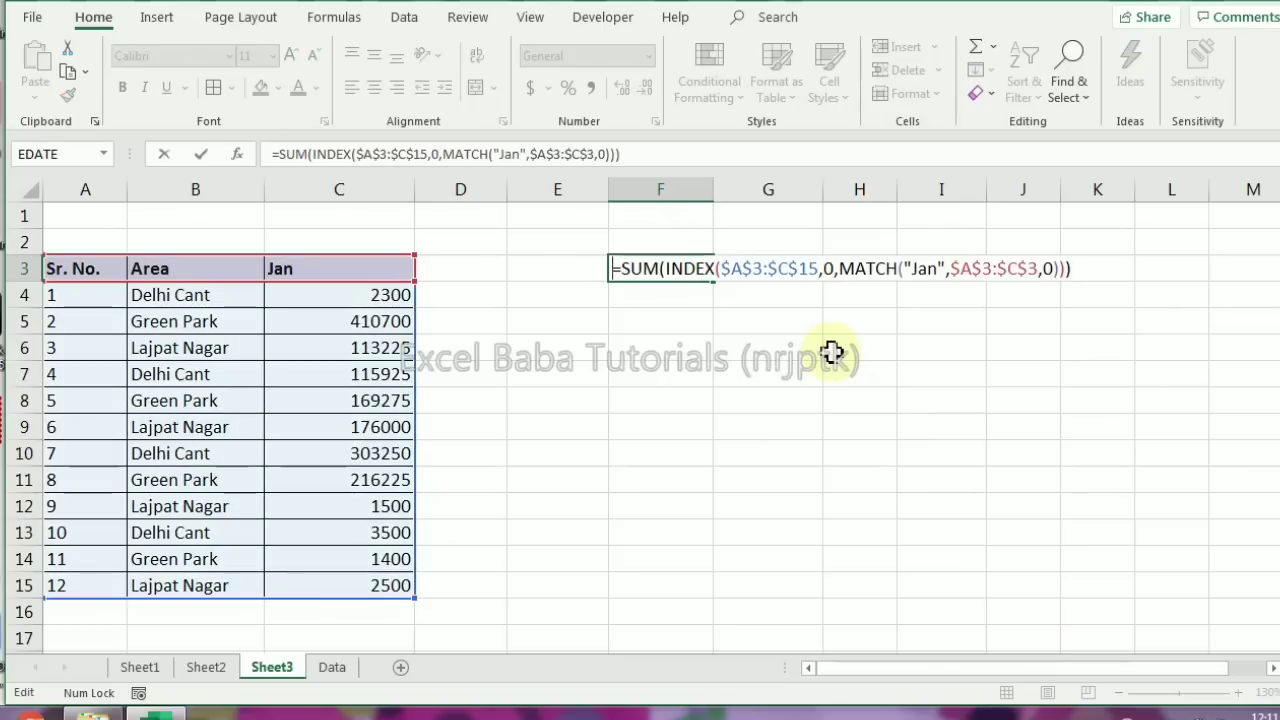
key("ctrl+shift+Return")
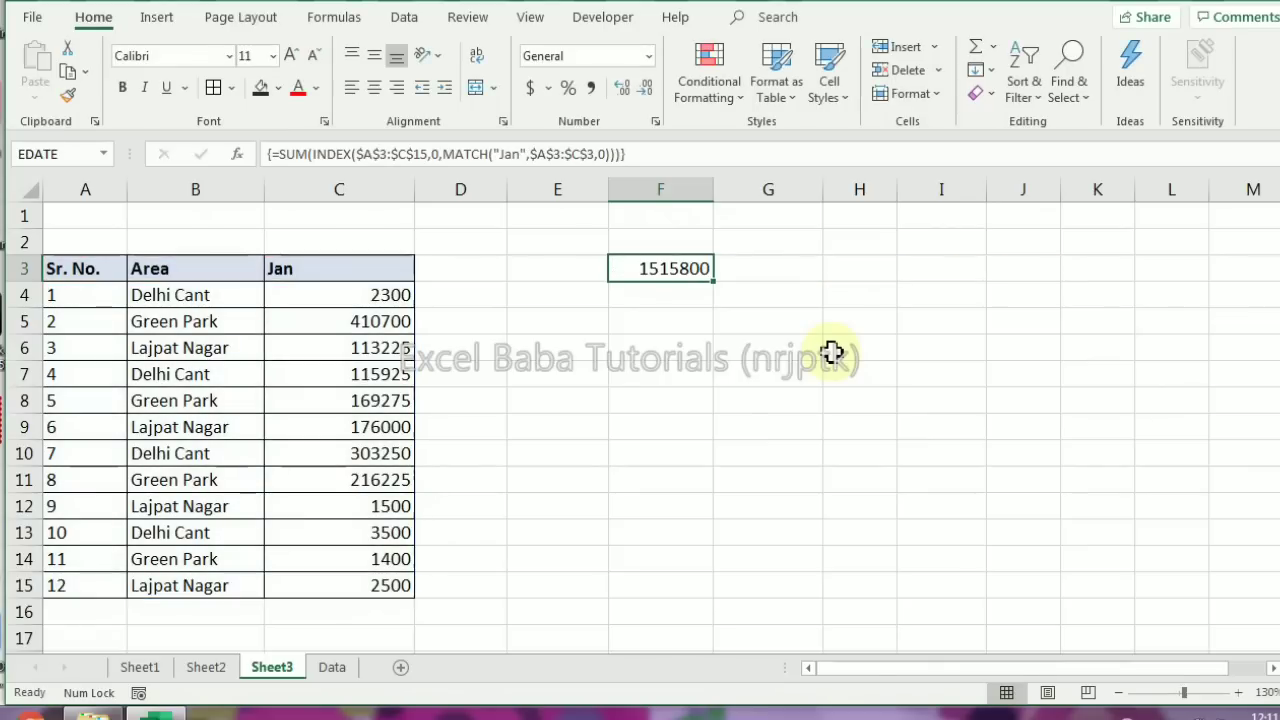